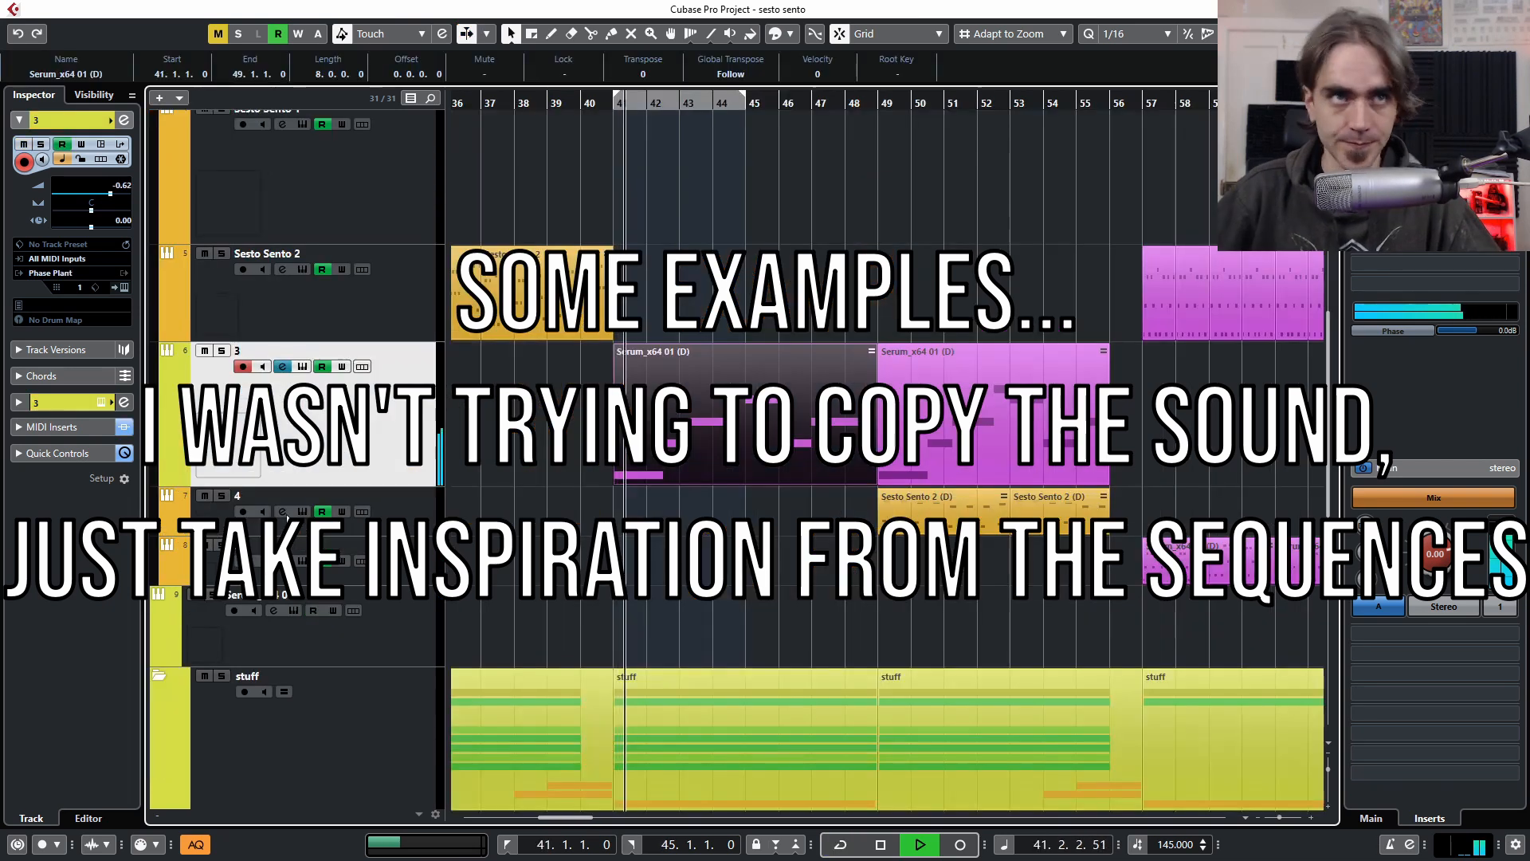
# Select track 4 and follow the playback through the arrangement from bar 41 onwards
pyautogui.click(928, 622)
pyautogui.click(429, 532)
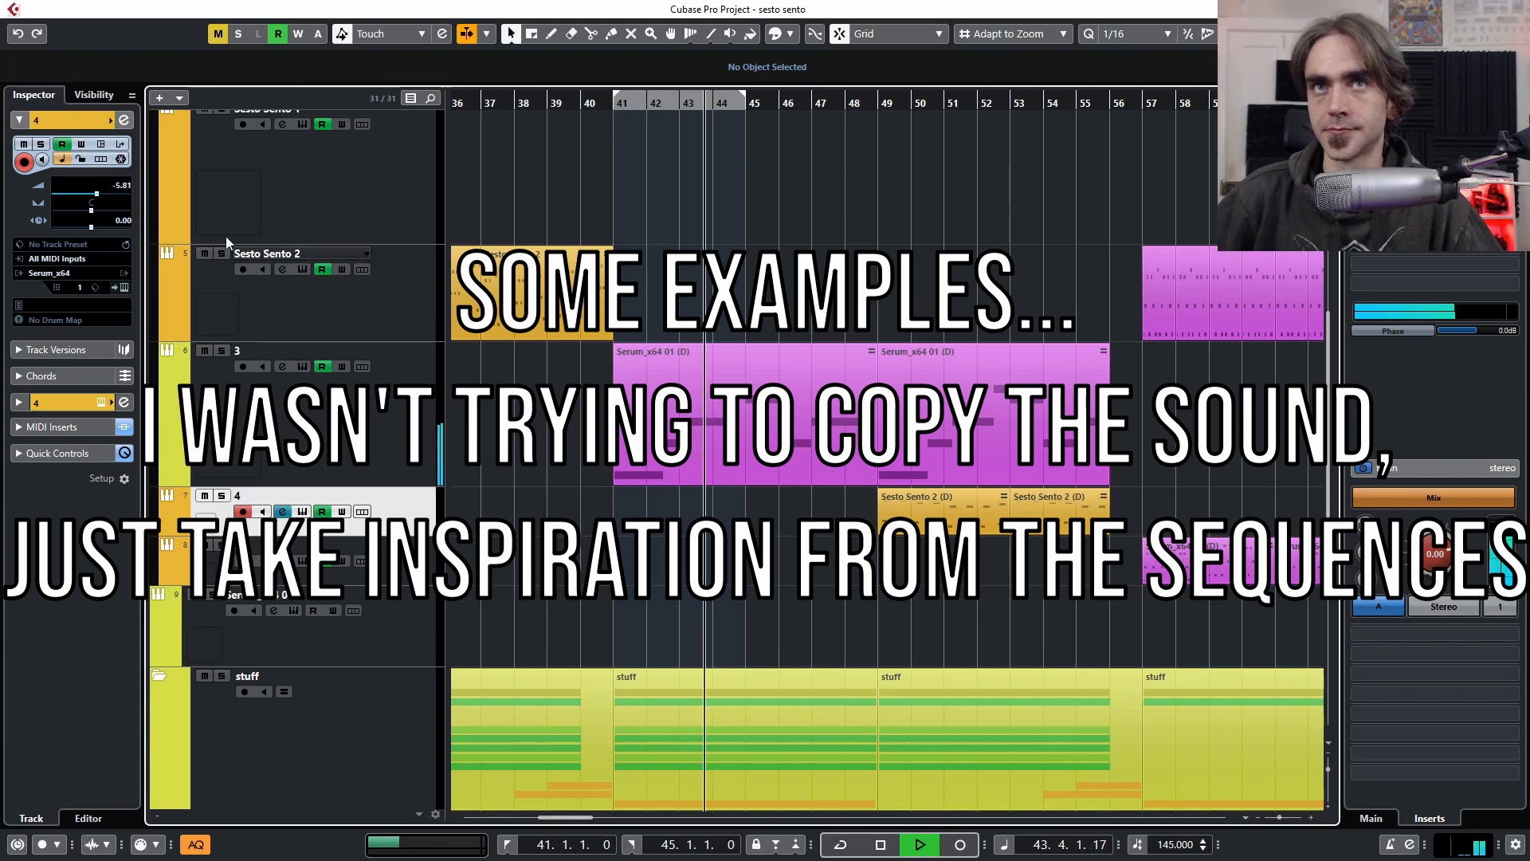
pyautogui.scroll(-3, 121, 187)
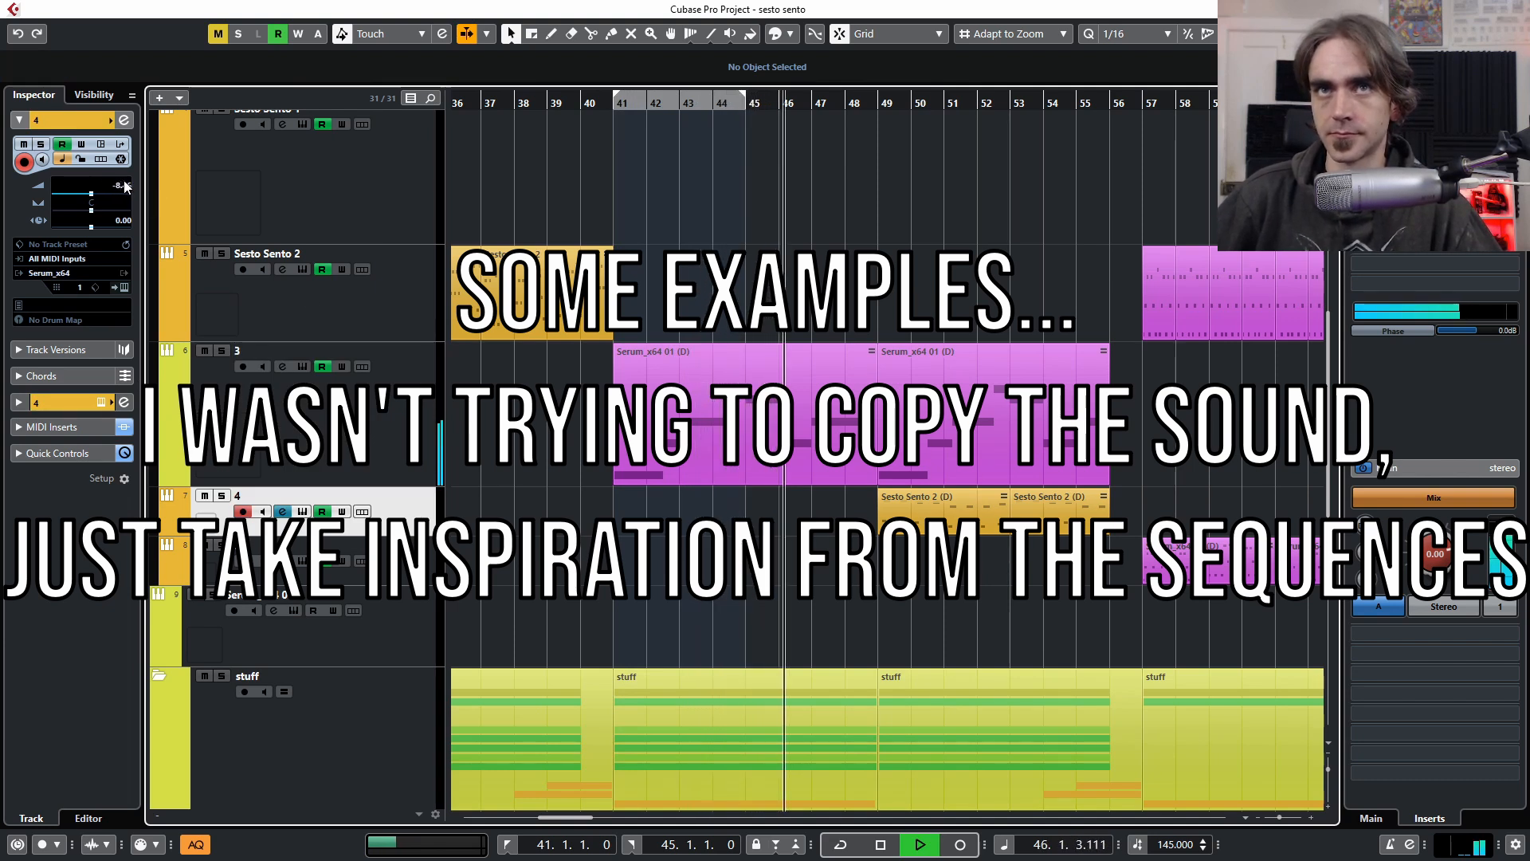
pyautogui.keyDown('ctrl'); pyautogui.scroll(-3, 1107, 605); pyautogui.keyUp('ctrl')
pyautogui.hscroll(5, 873, 602)
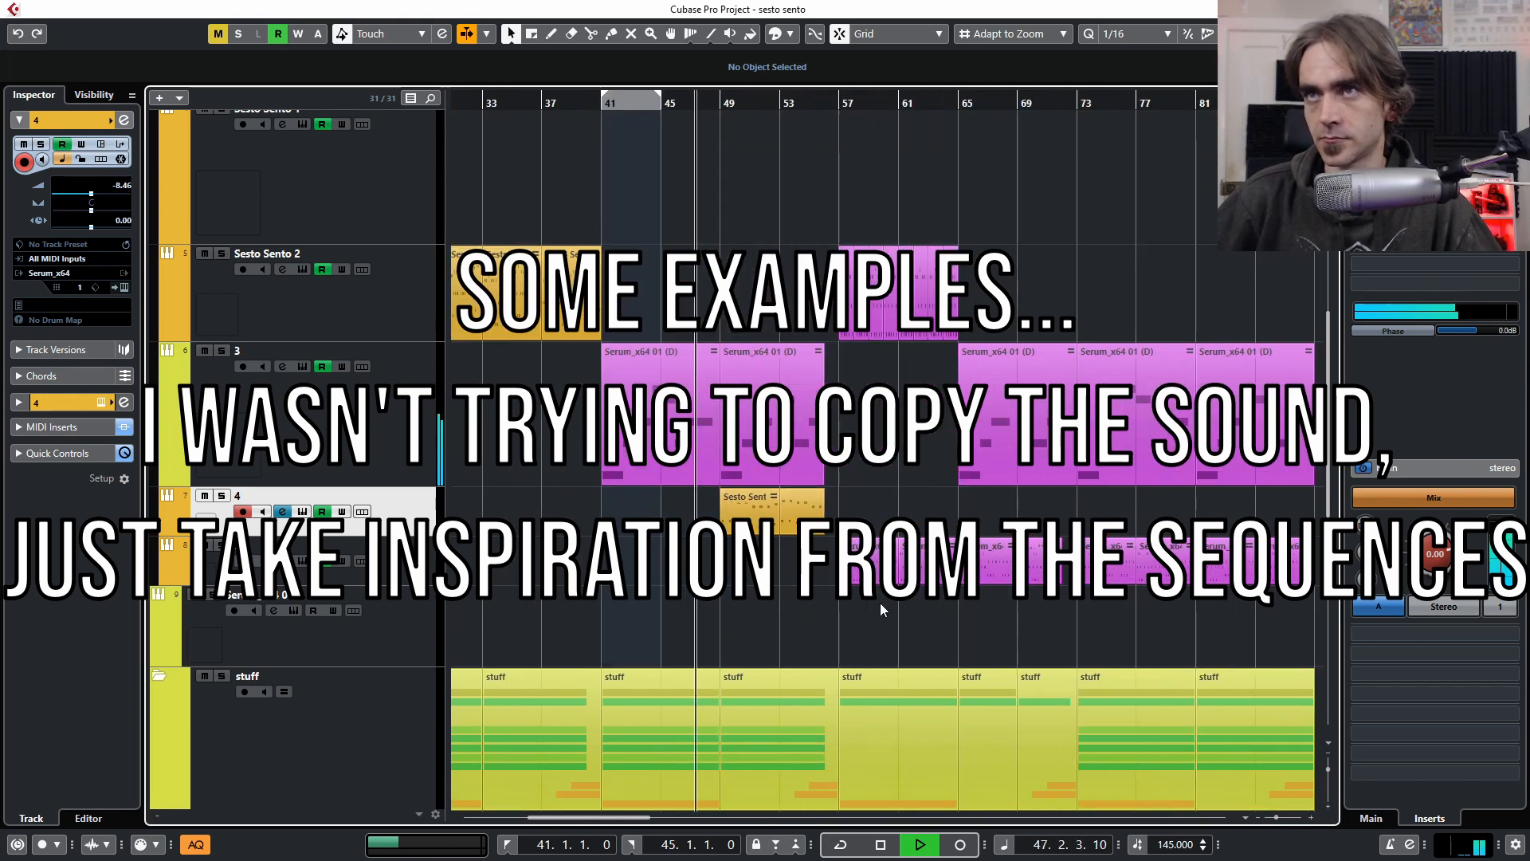
pyautogui.hscroll(2, 1026, 667)
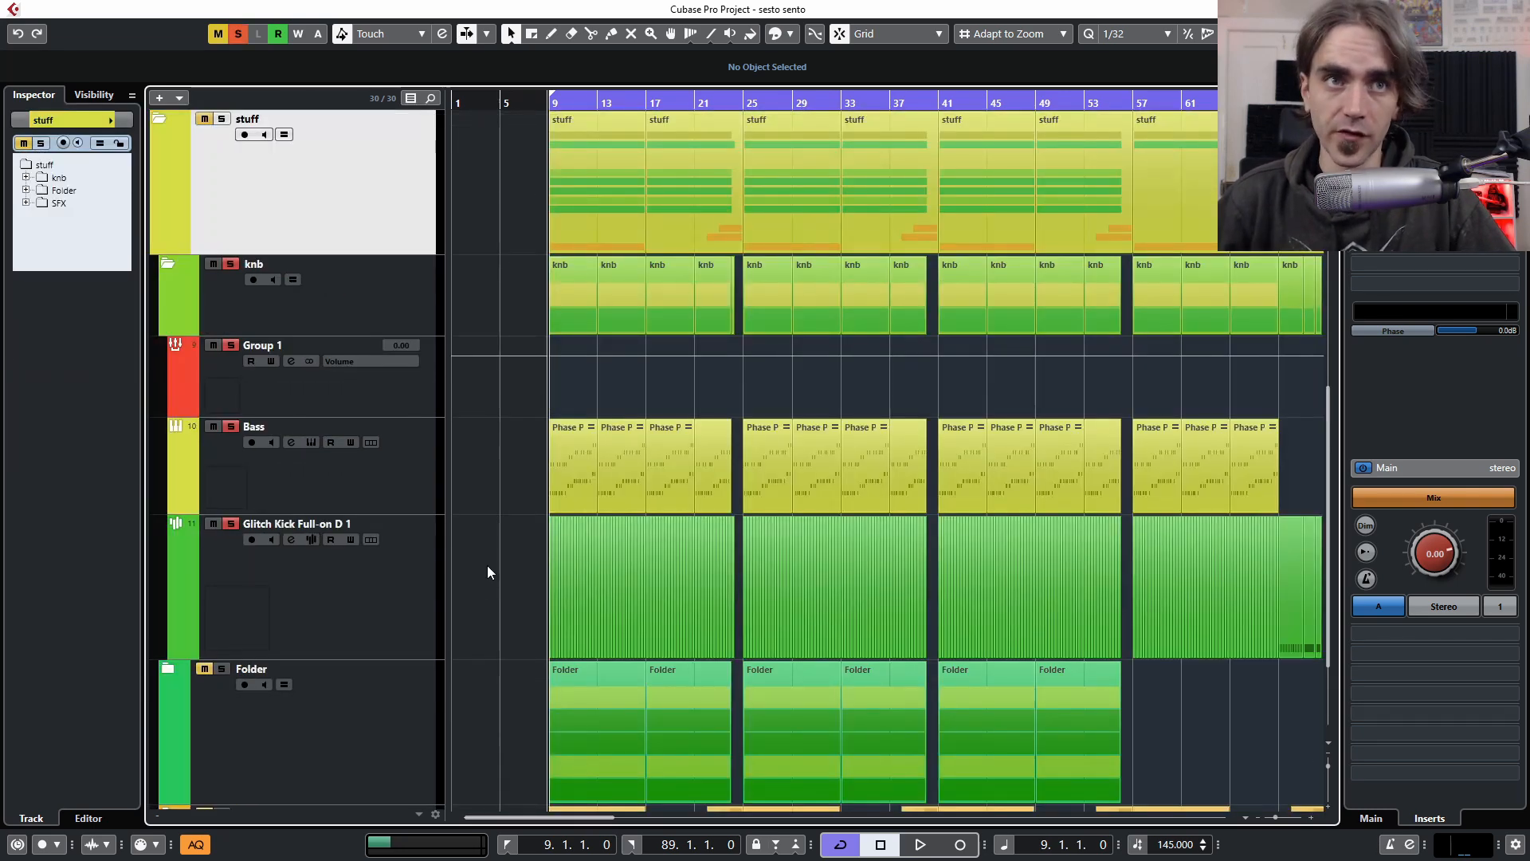
# Shorten the cycle range so it loops from bar 9 to bar 13
pyautogui.scroll(1, 502, 542)
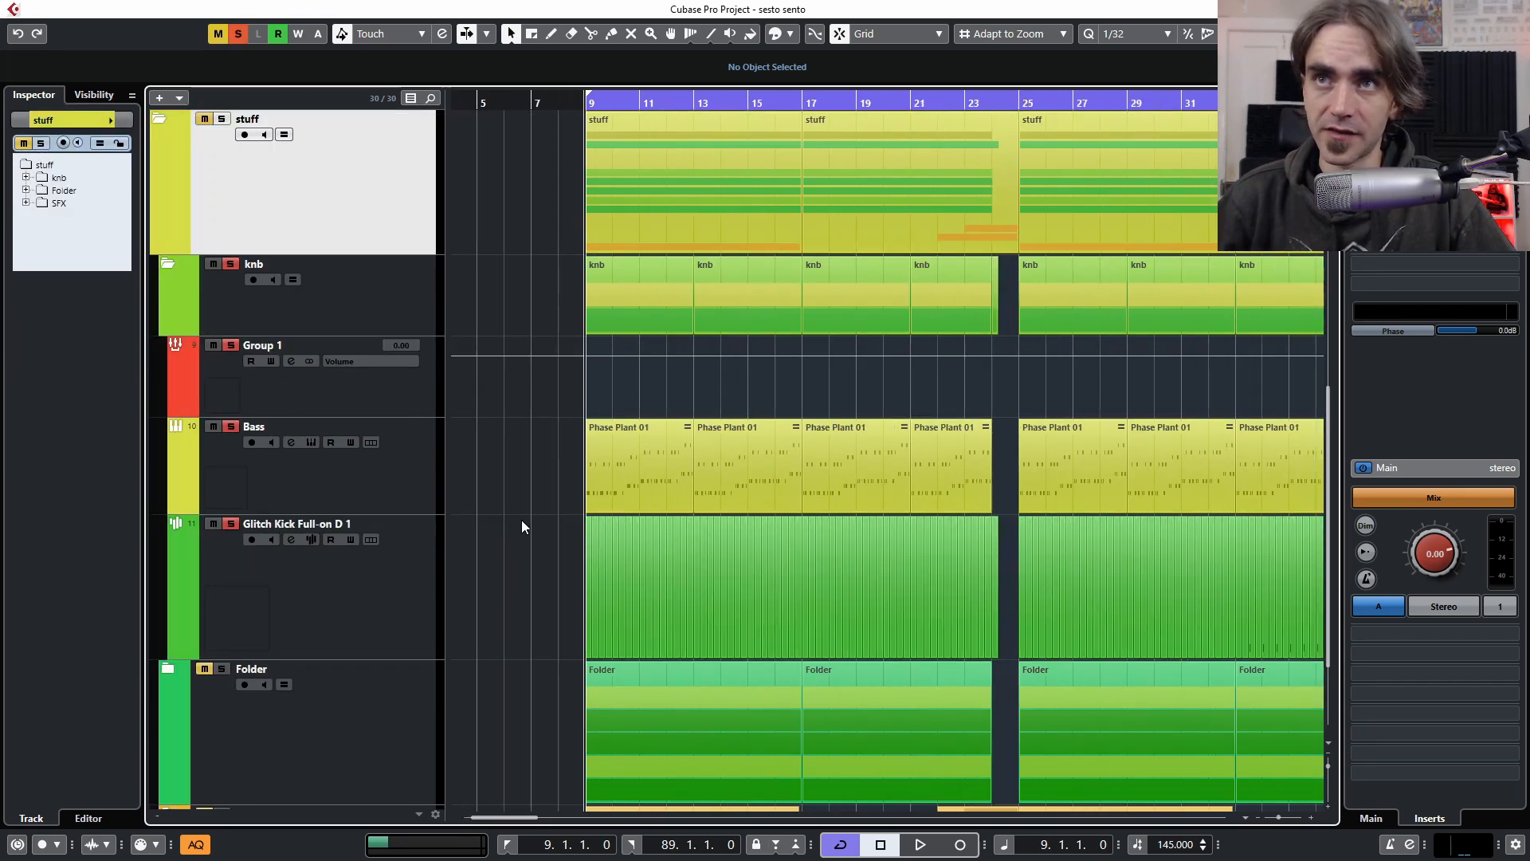
pyautogui.scroll(2, 549, 528)
pyautogui.scroll(-2, 579, 534)
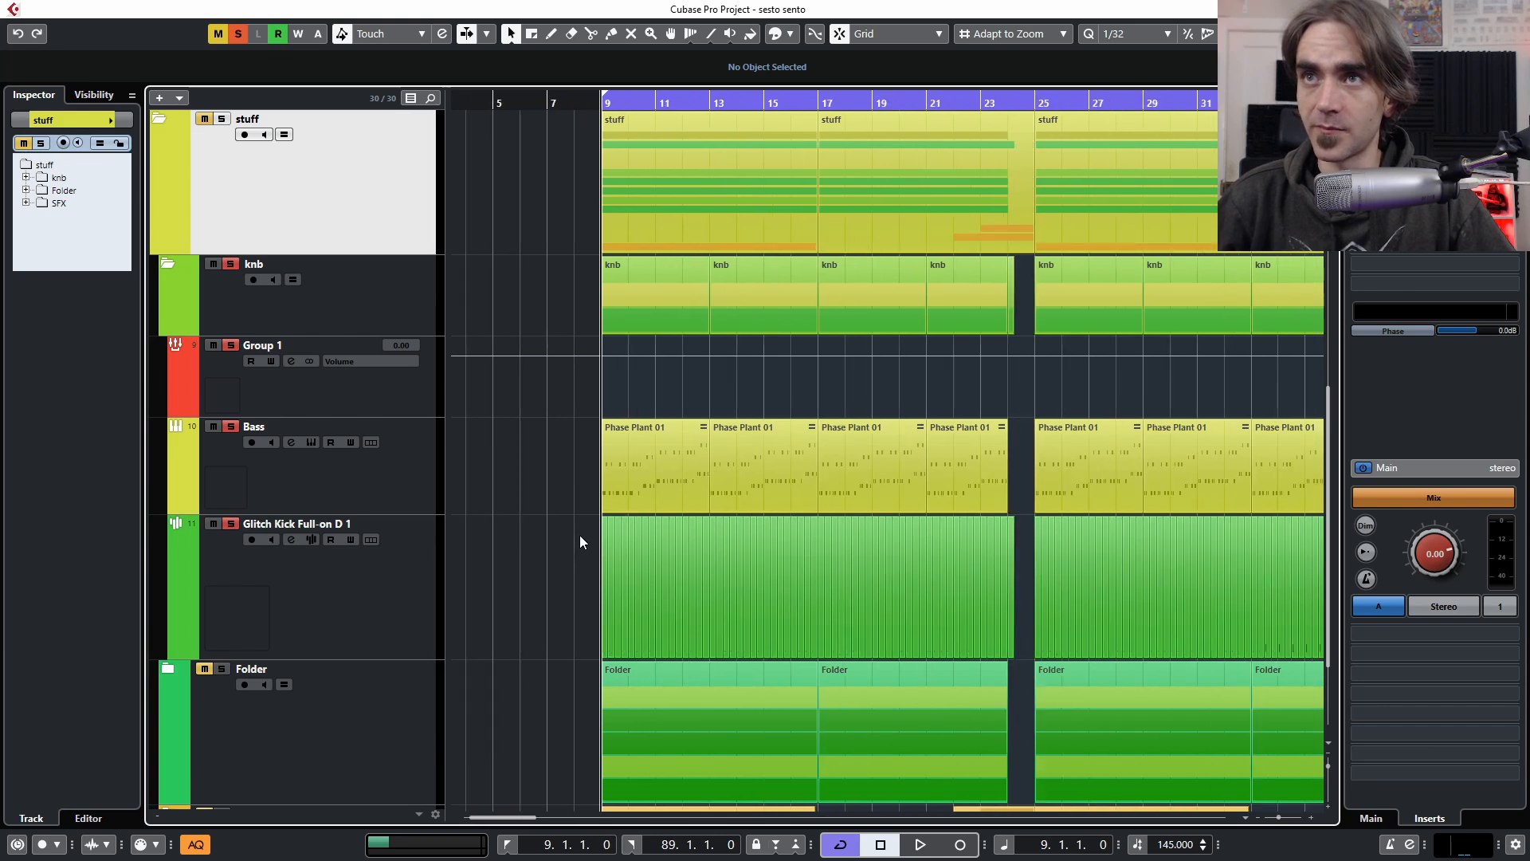
pyautogui.keyDown('alt'); pyautogui.click(709, 101); pyautogui.keyUp('alt')
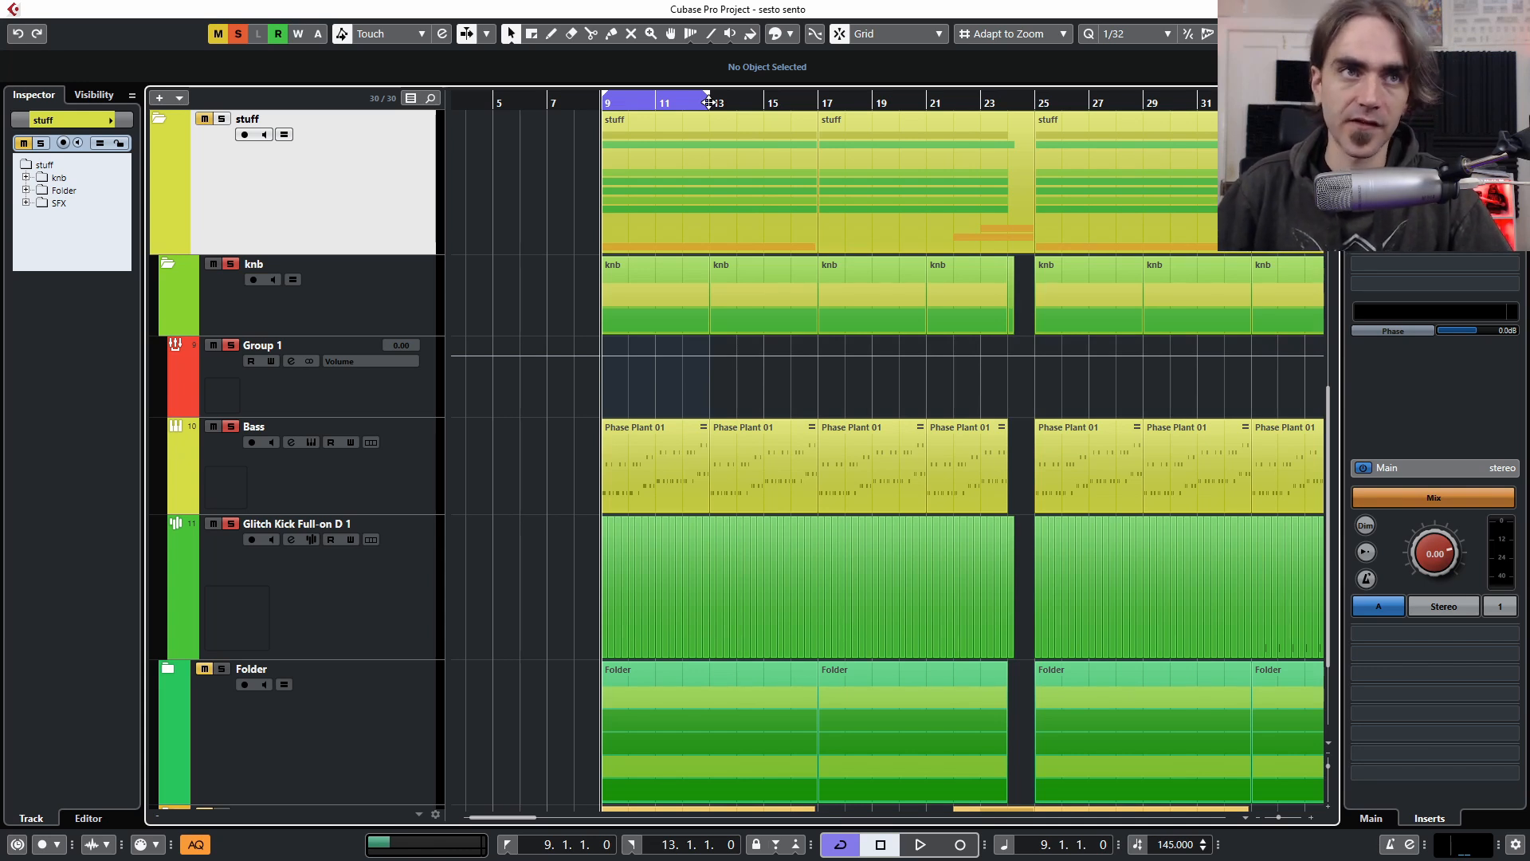
# Open the Bass track's first MIDI clip at bar 9 and play it to examine the note pattern
pyautogui.scroll(6, 677, 517)
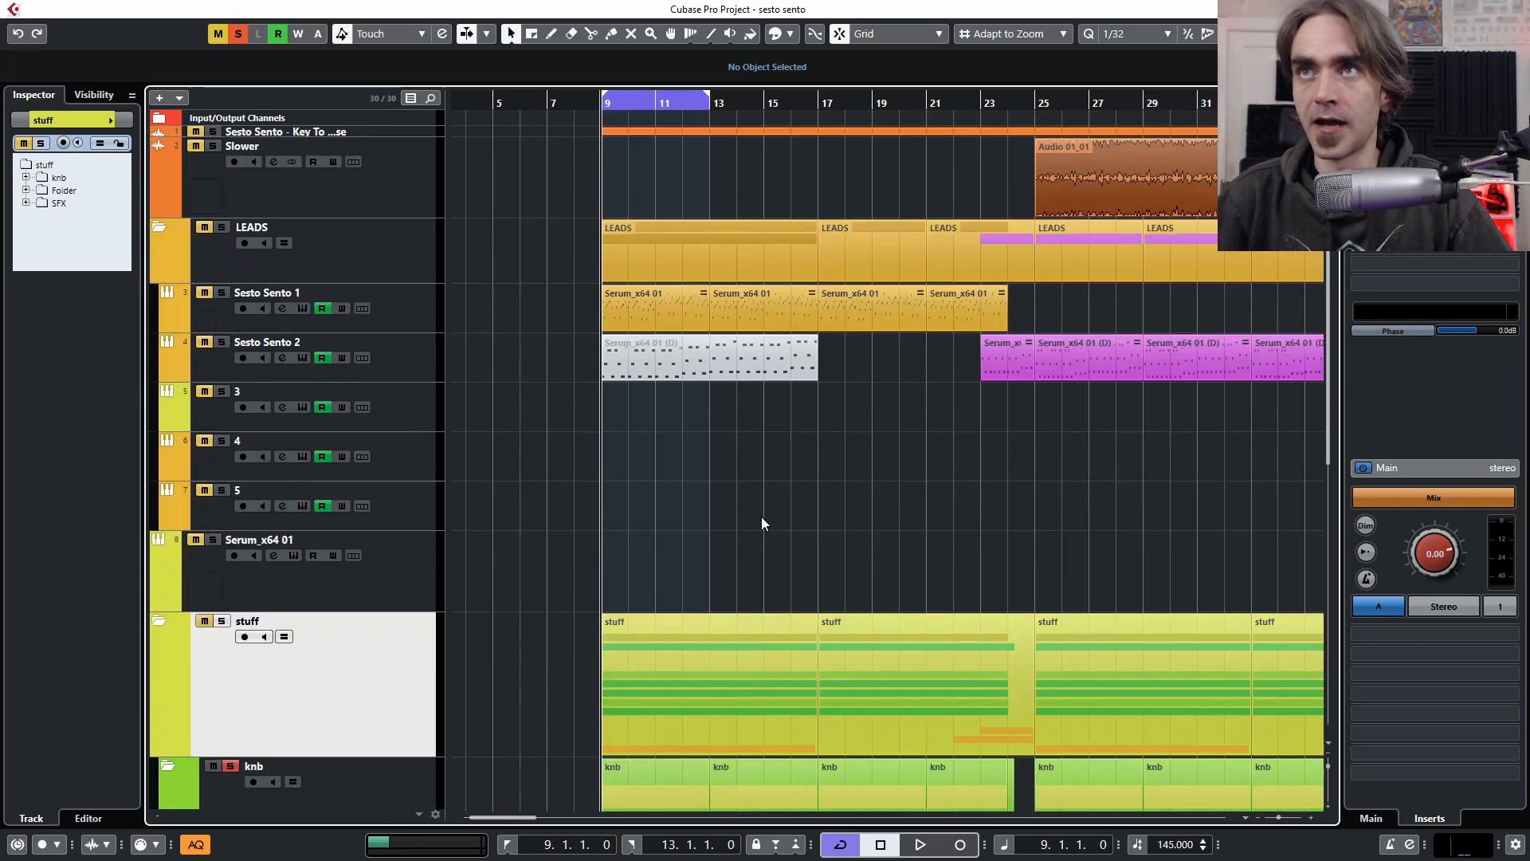
pyautogui.scroll(-6, 964, 351)
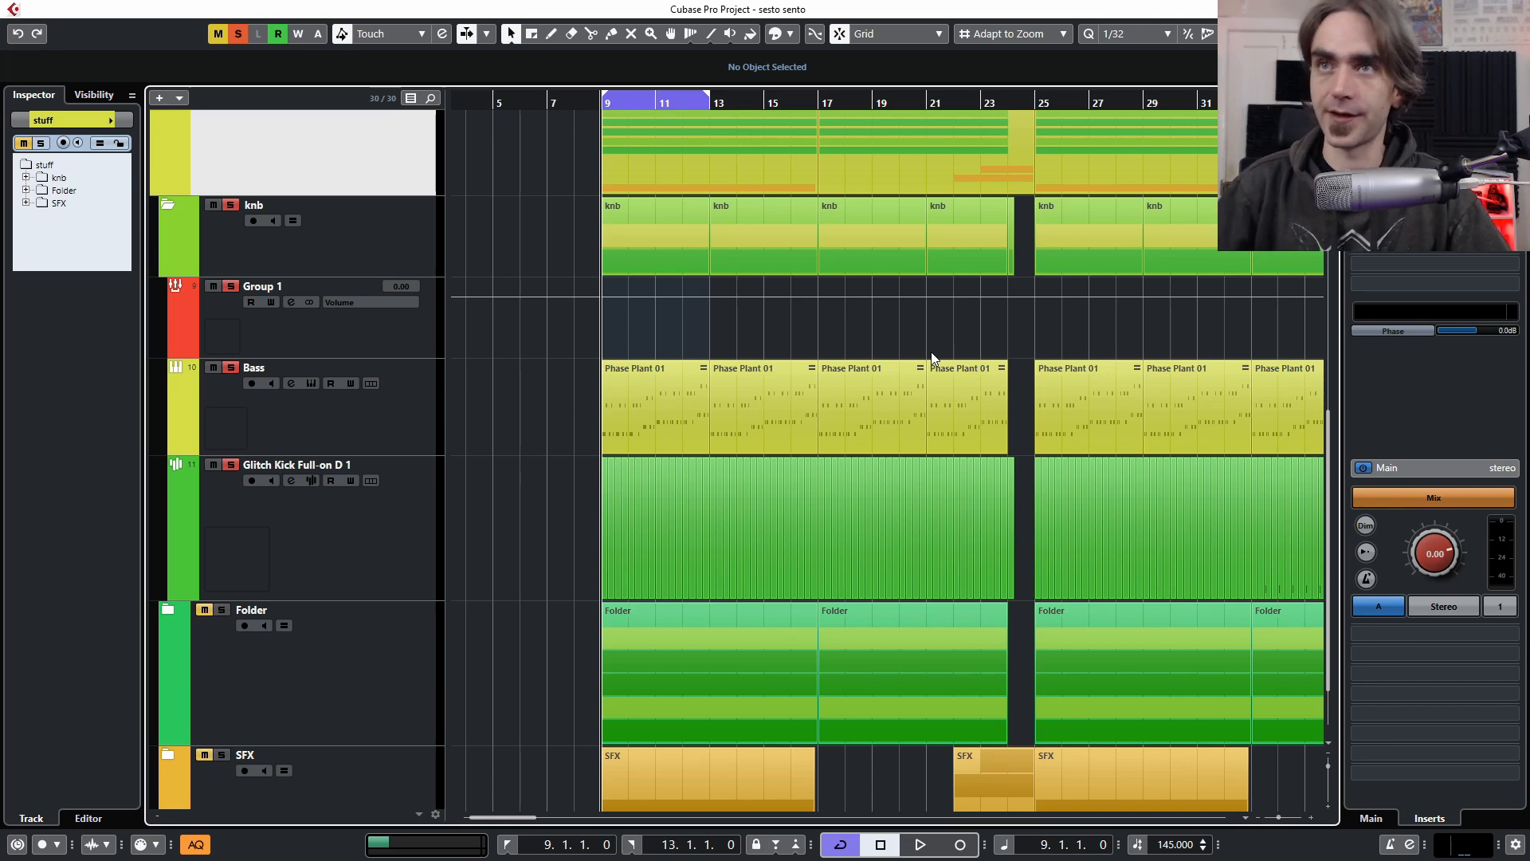
pyautogui.scroll(5, 600, 389)
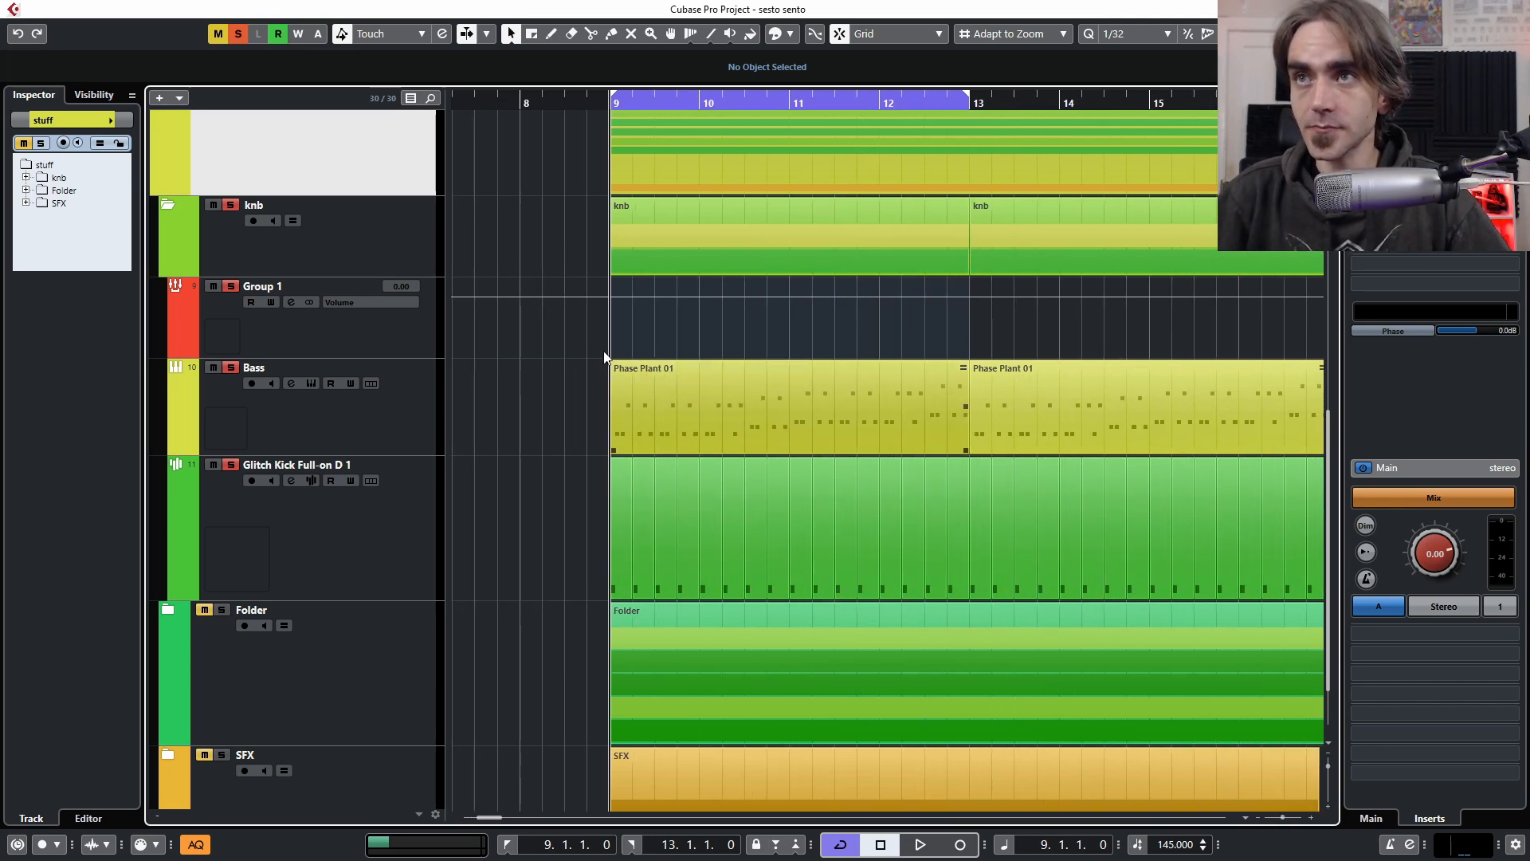
pyautogui.hscroll(2, 671, 406)
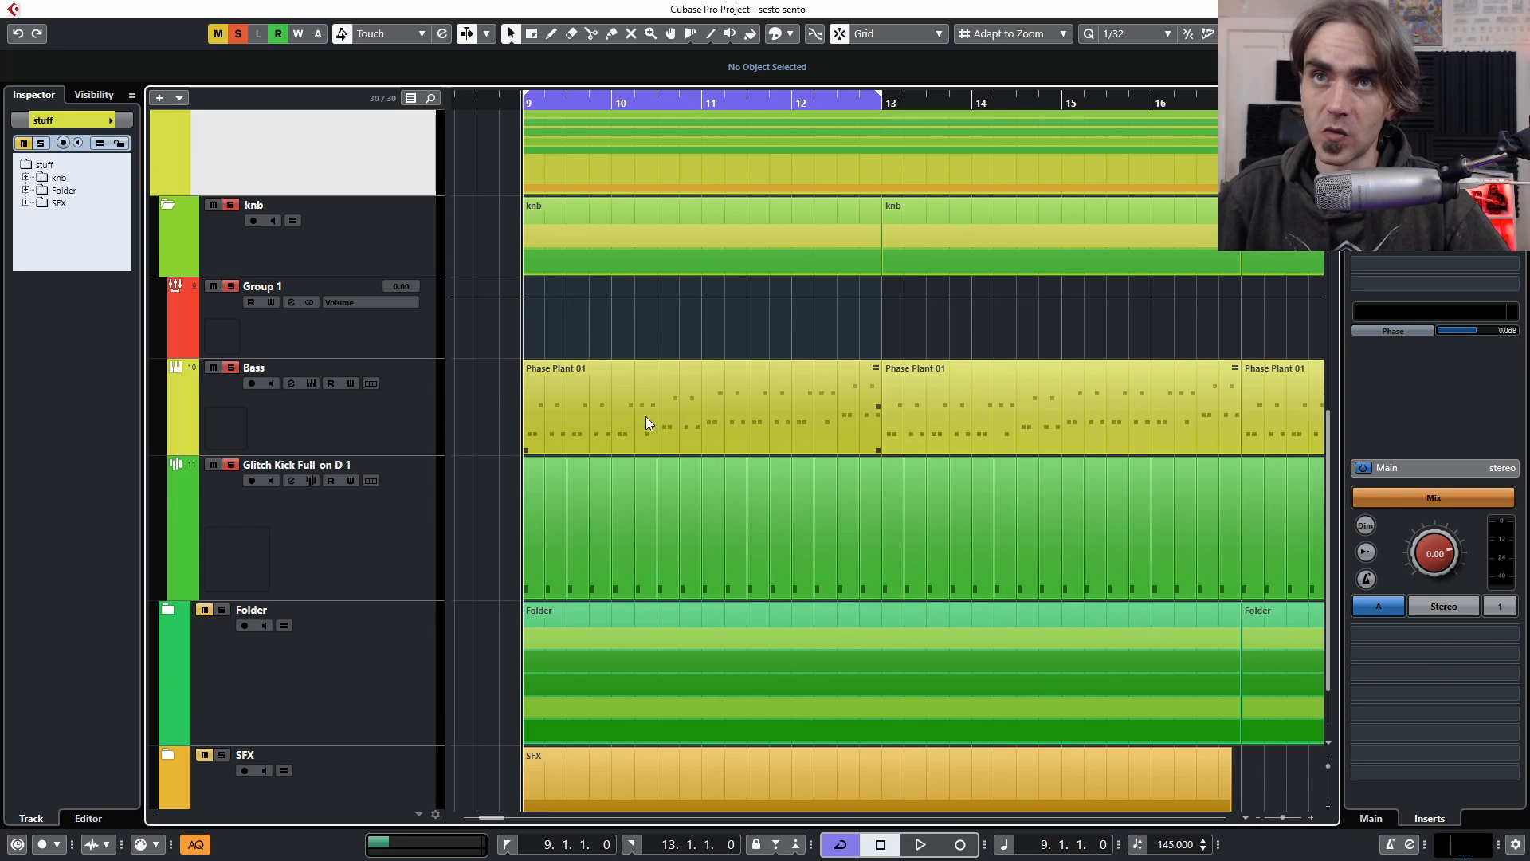
pyautogui.click(404, 419)
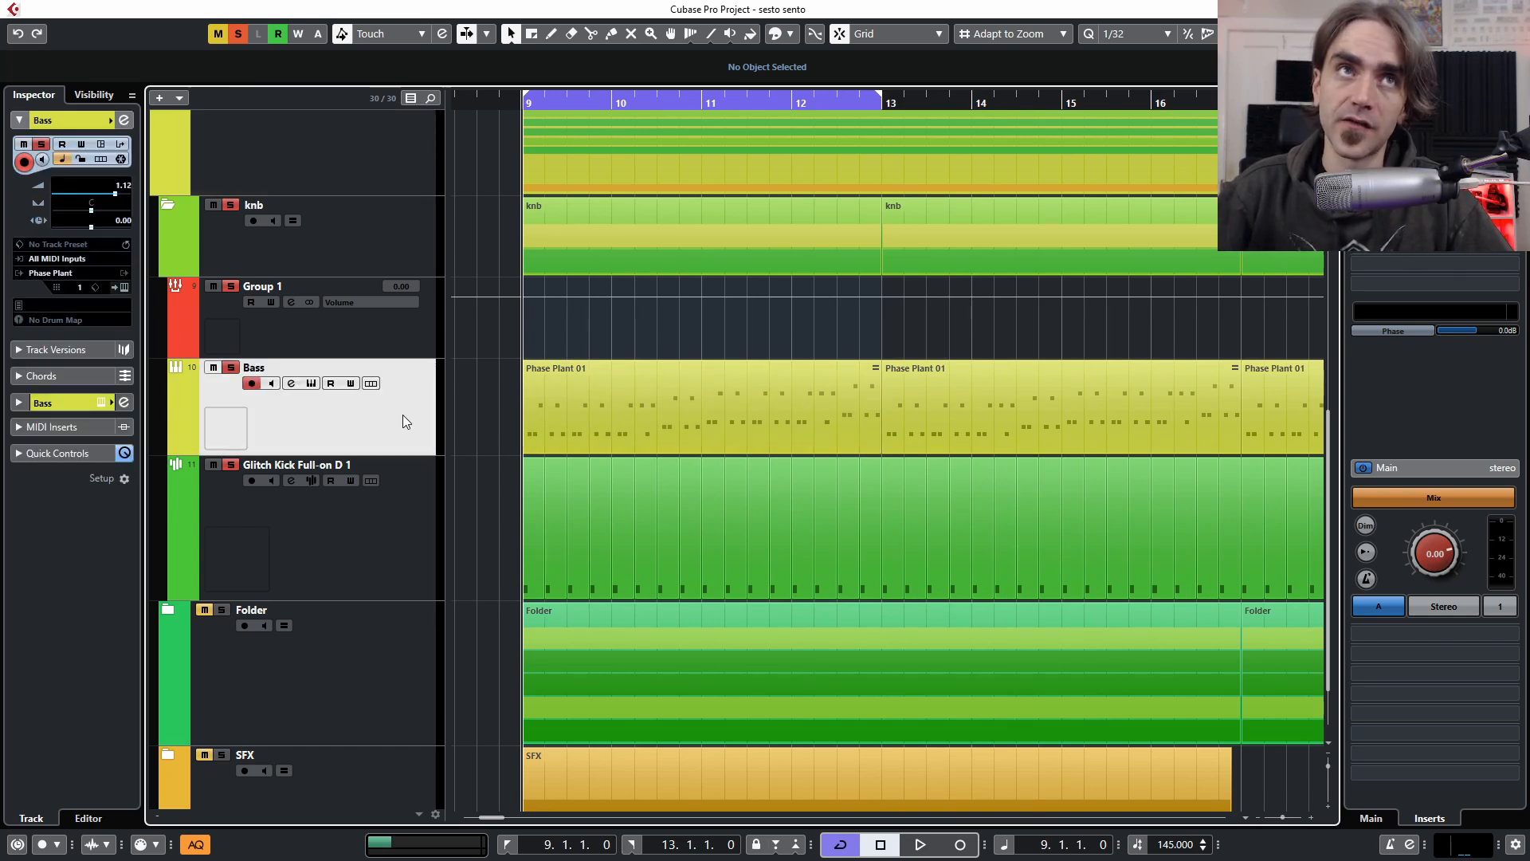
pyautogui.scroll(8, 596, 285)
pyautogui.scroll(-6, 585, 417)
pyautogui.scroll(-3, 576, 416)
pyautogui.doubleClick(623, 327)
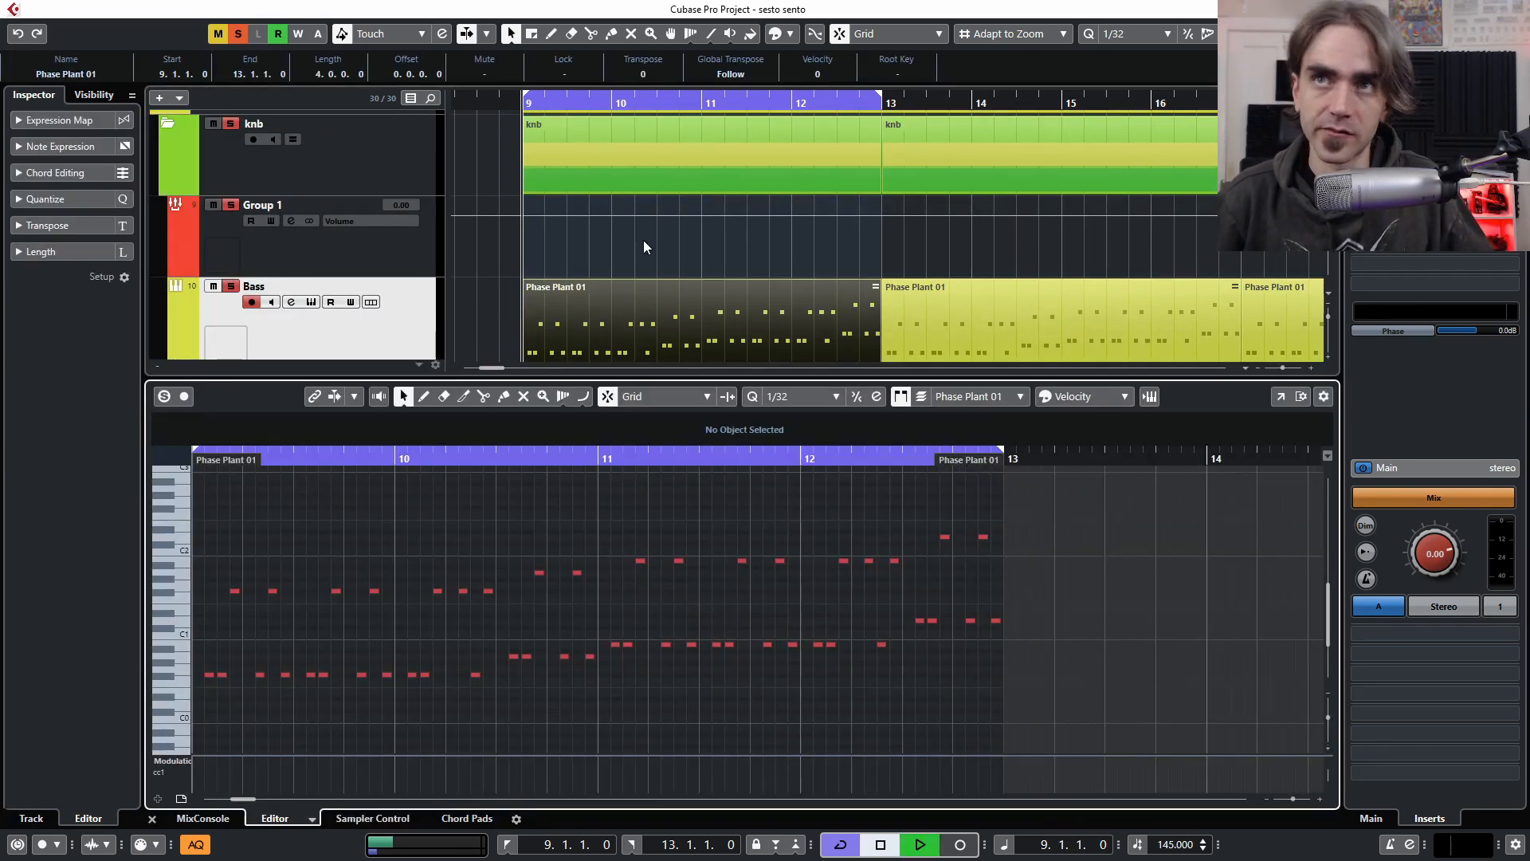
pyautogui.press('space')
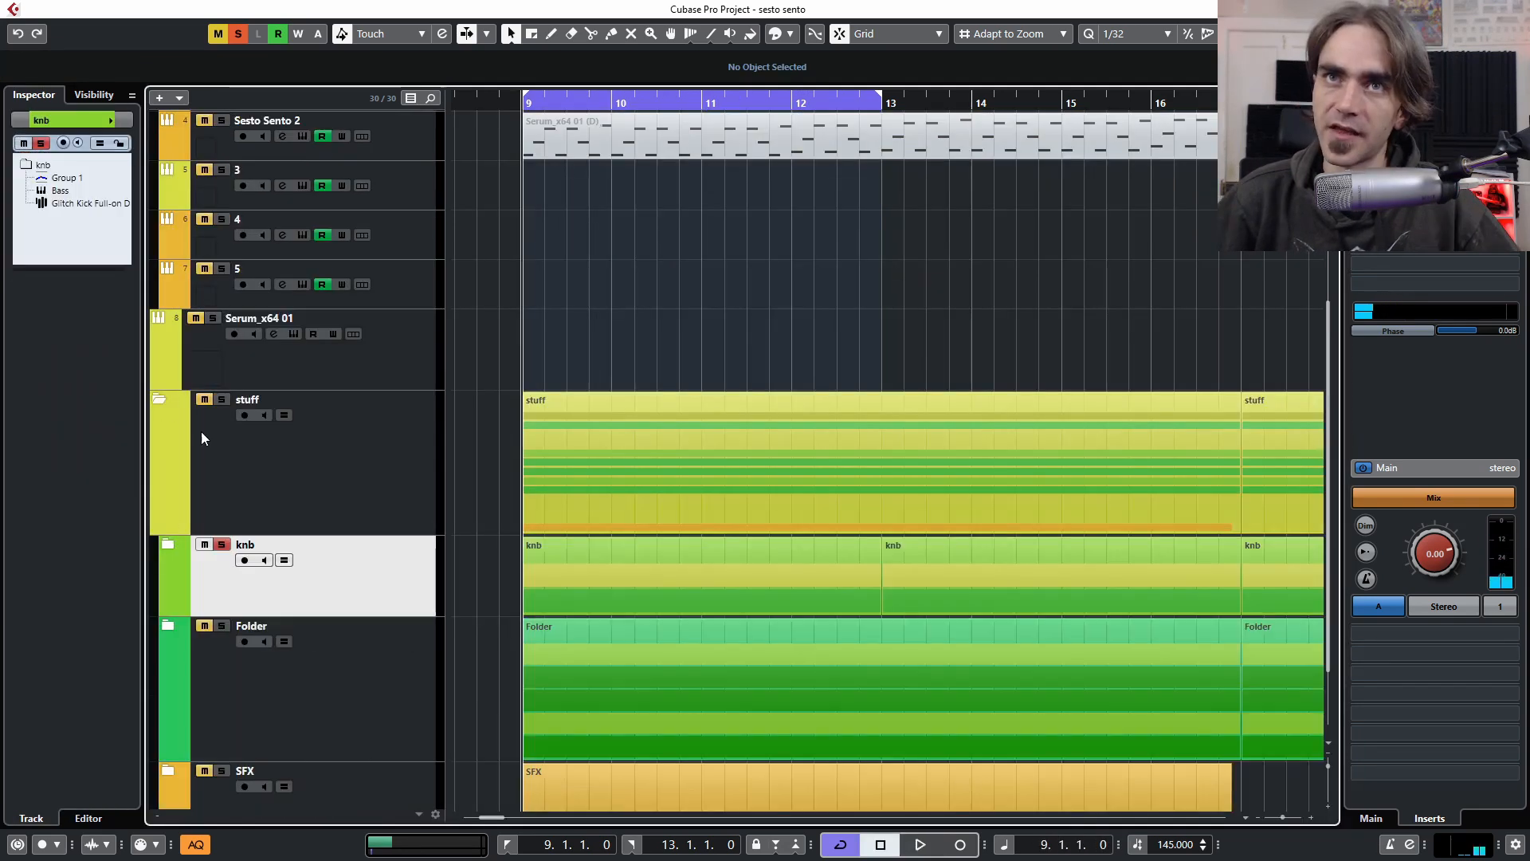
# Take the knb folder out of solo and solo the Sesto Sento reference audio track
pyautogui.click(221, 544)
pyautogui.scroll(3, 660, 419)
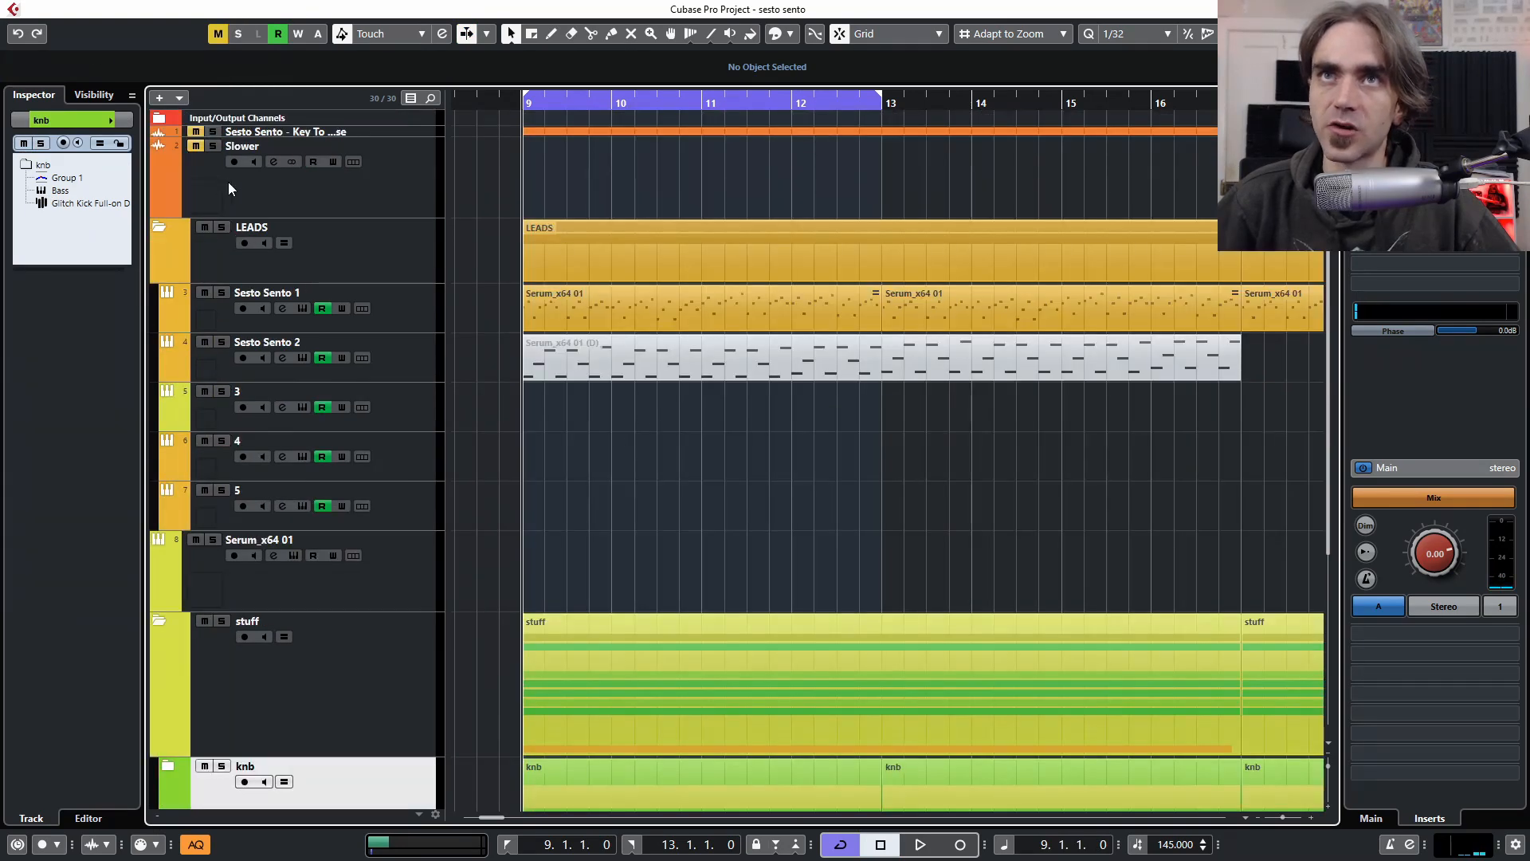
pyautogui.click(413, 132)
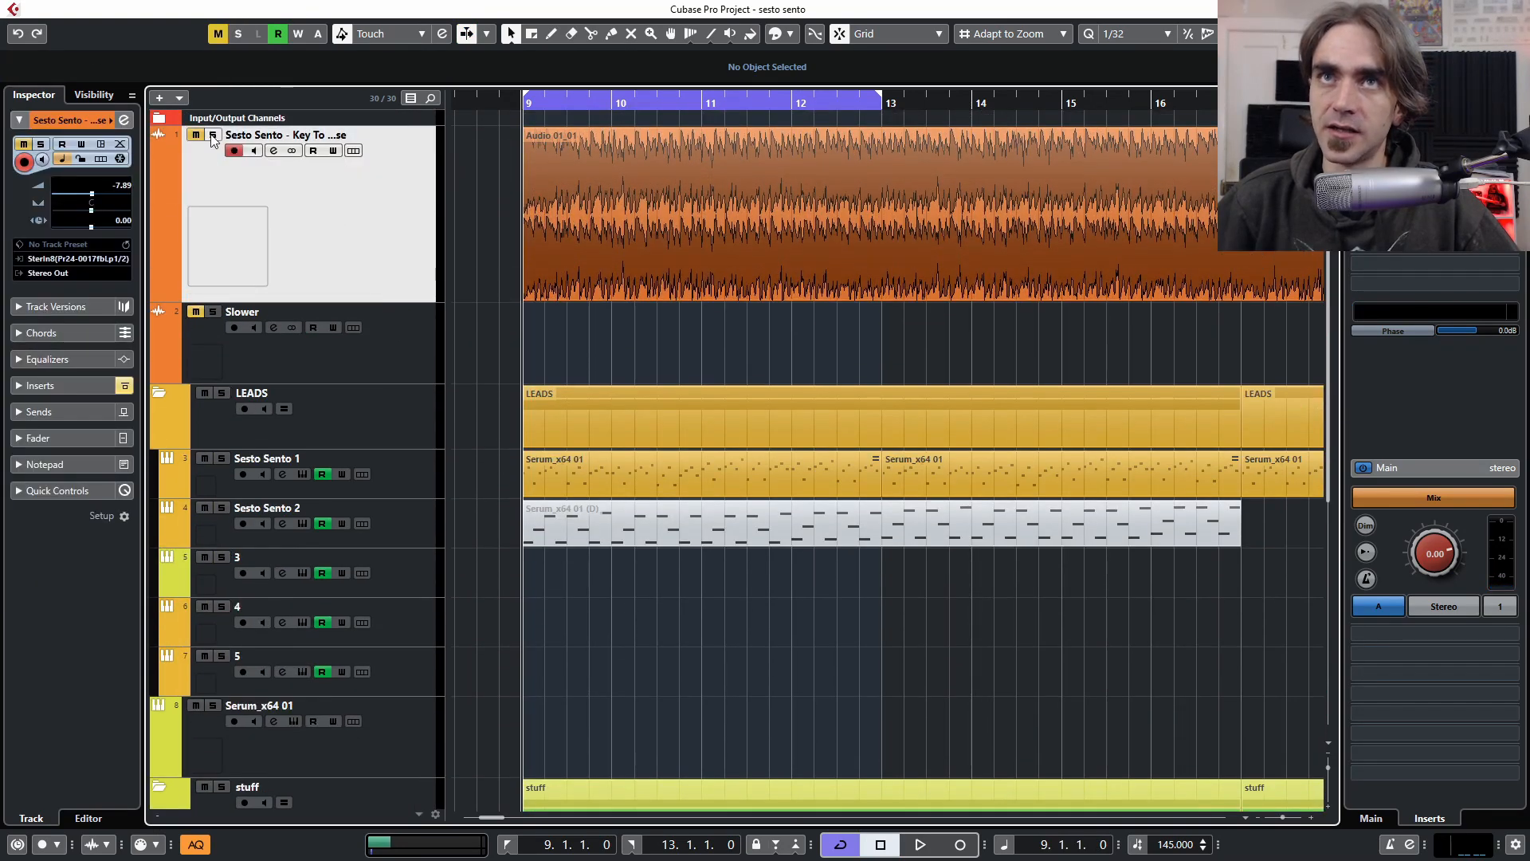
pyautogui.click(213, 135)
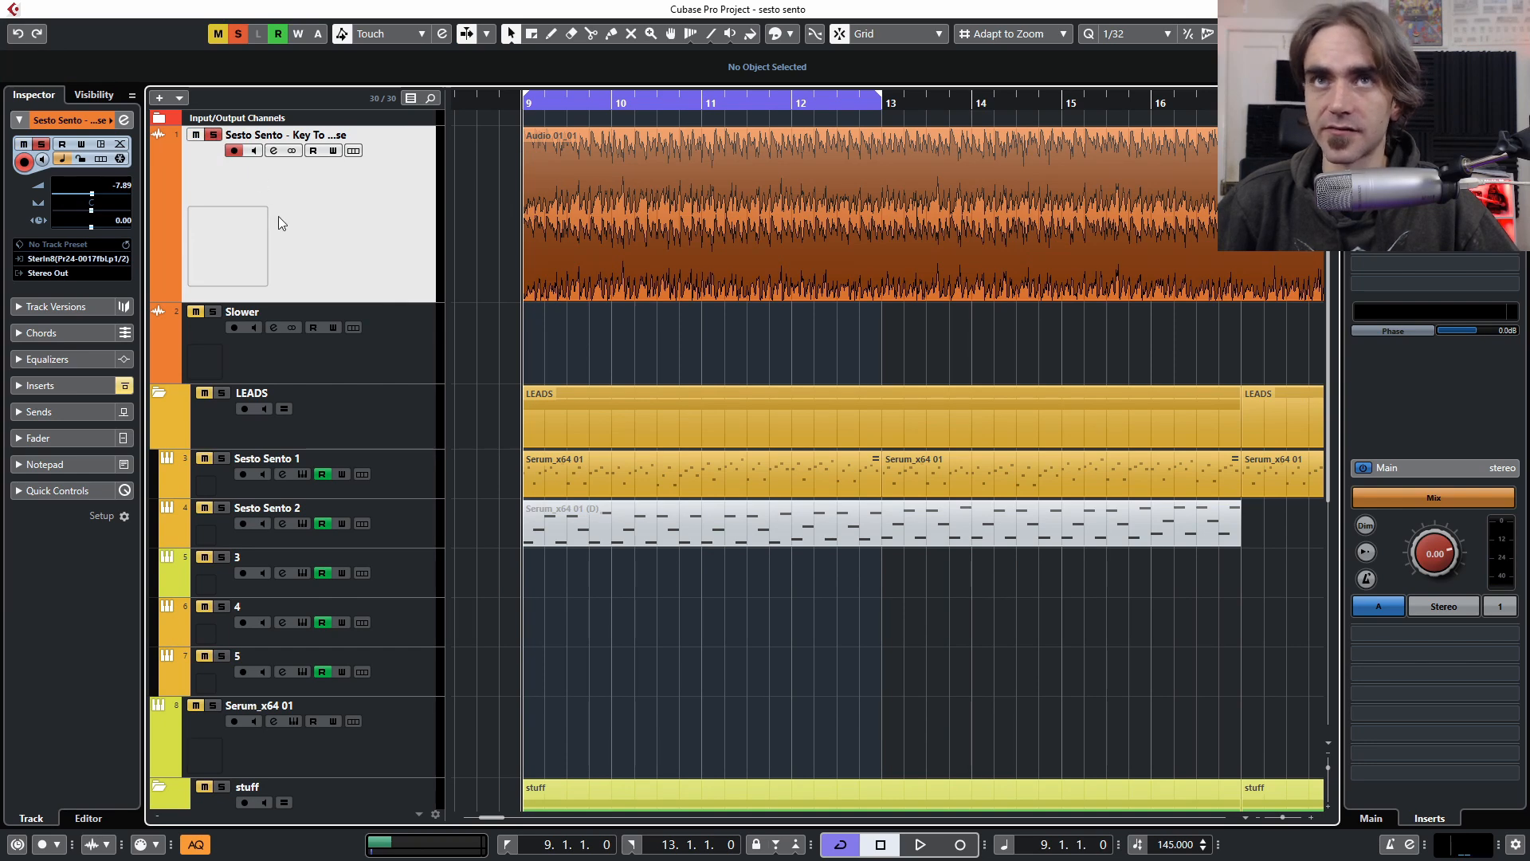
# Open CurveEQ's Static Spectrums Editor and hide all four stored spectrums
pyautogui.click(123, 119)
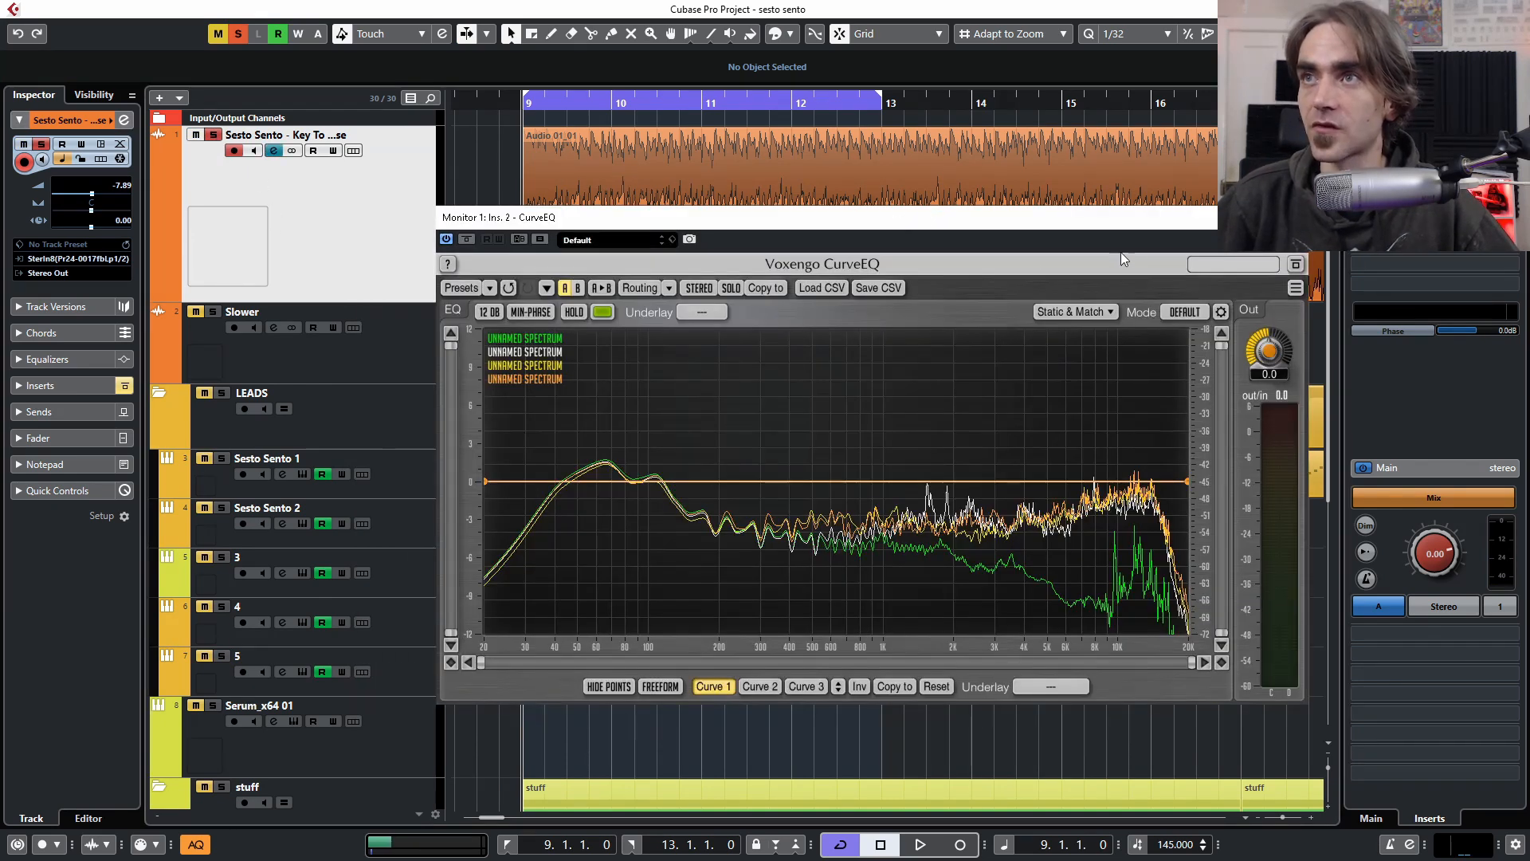
pyautogui.click(1079, 313)
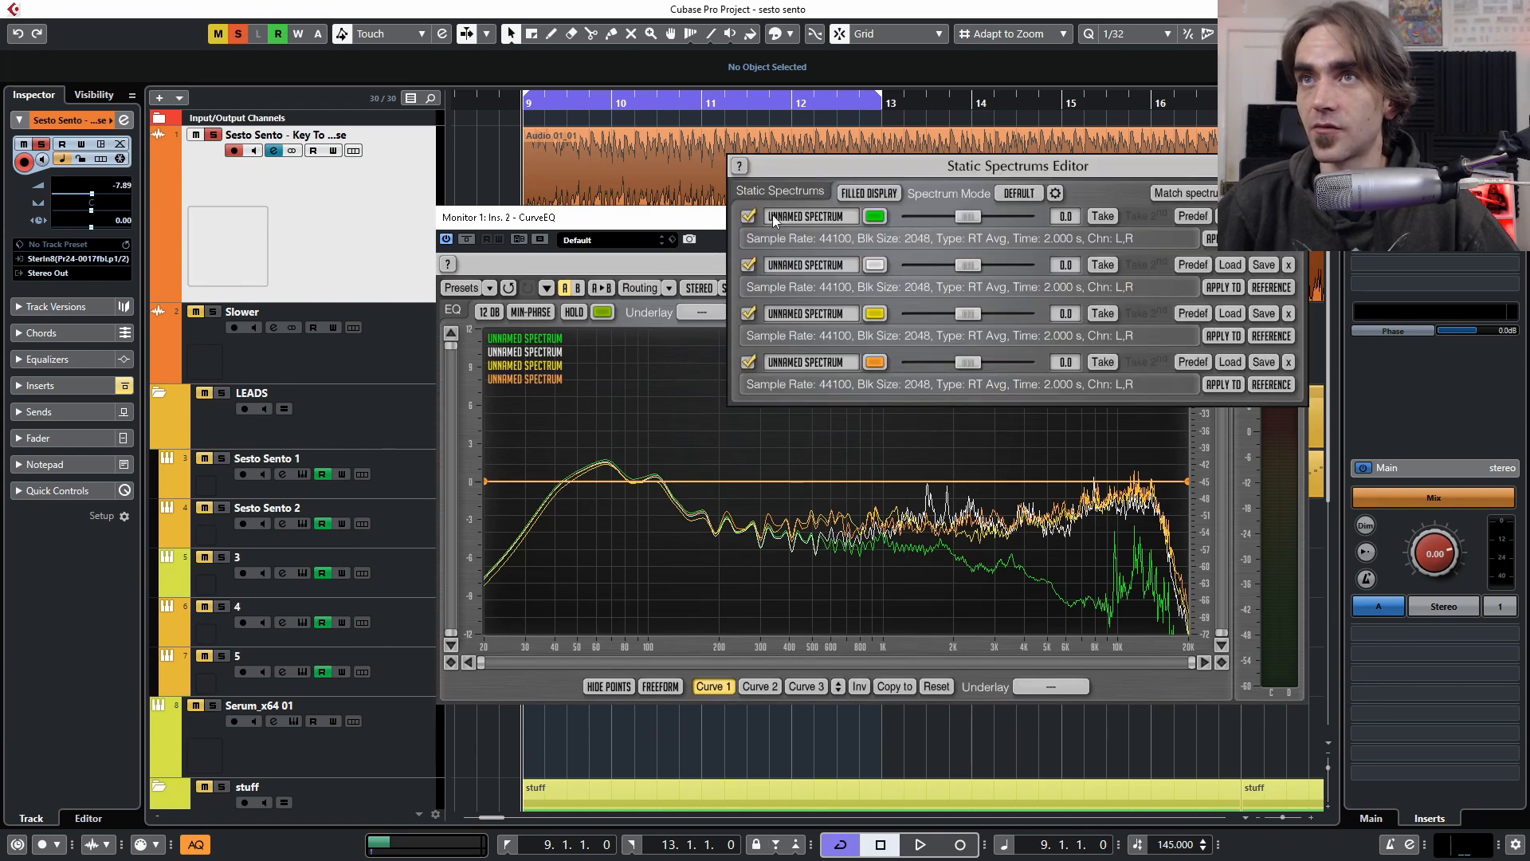
pyautogui.click(747, 216)
pyautogui.click(747, 265)
pyautogui.click(747, 313)
pyautogui.click(747, 361)
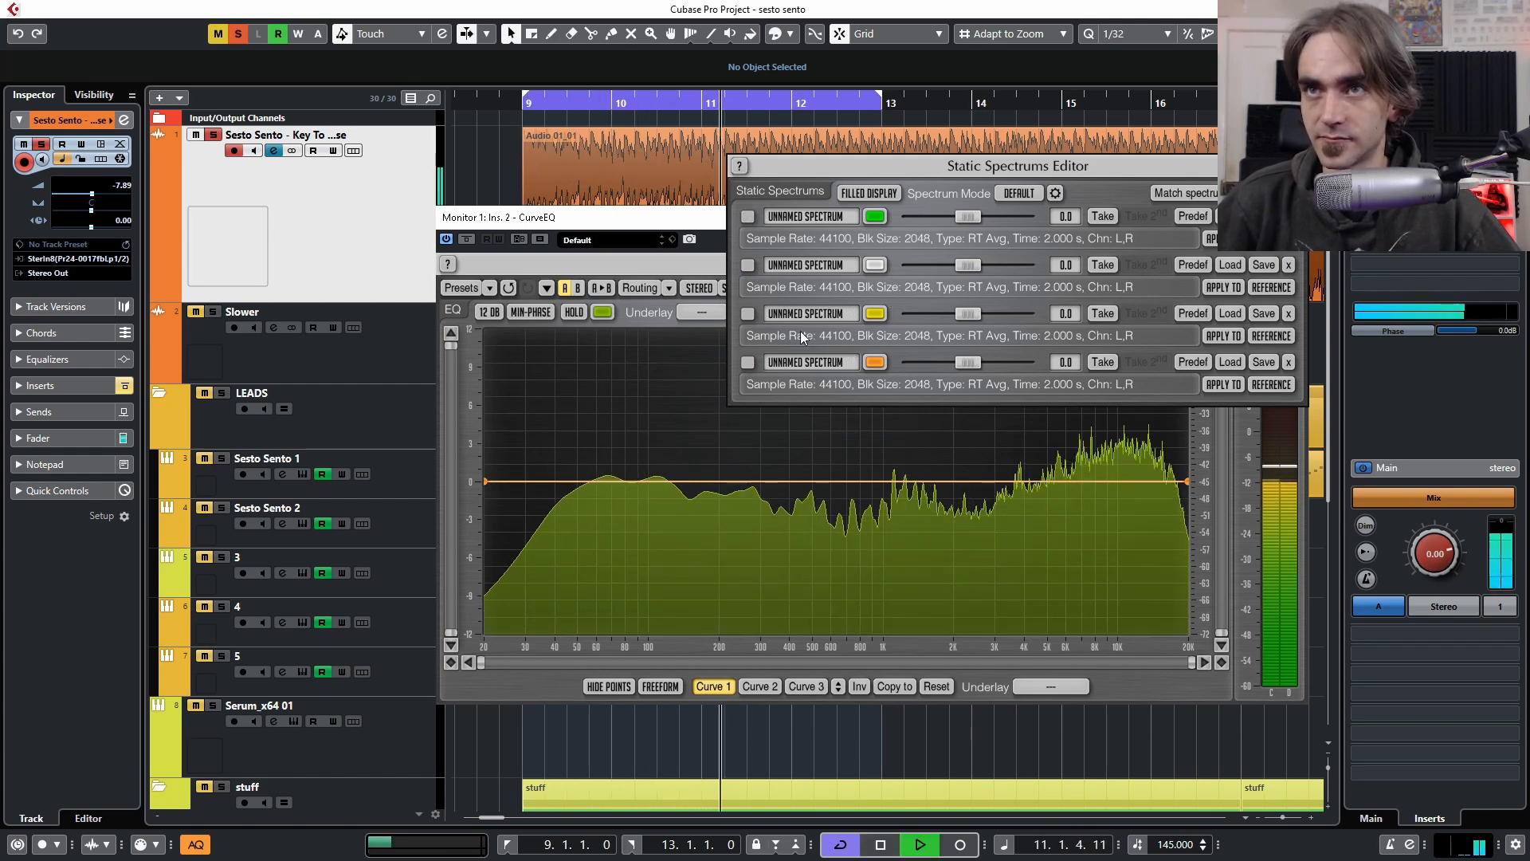
# Play the reference loop and capture new spectrums into all four static spectrum slots
pyautogui.press('space')
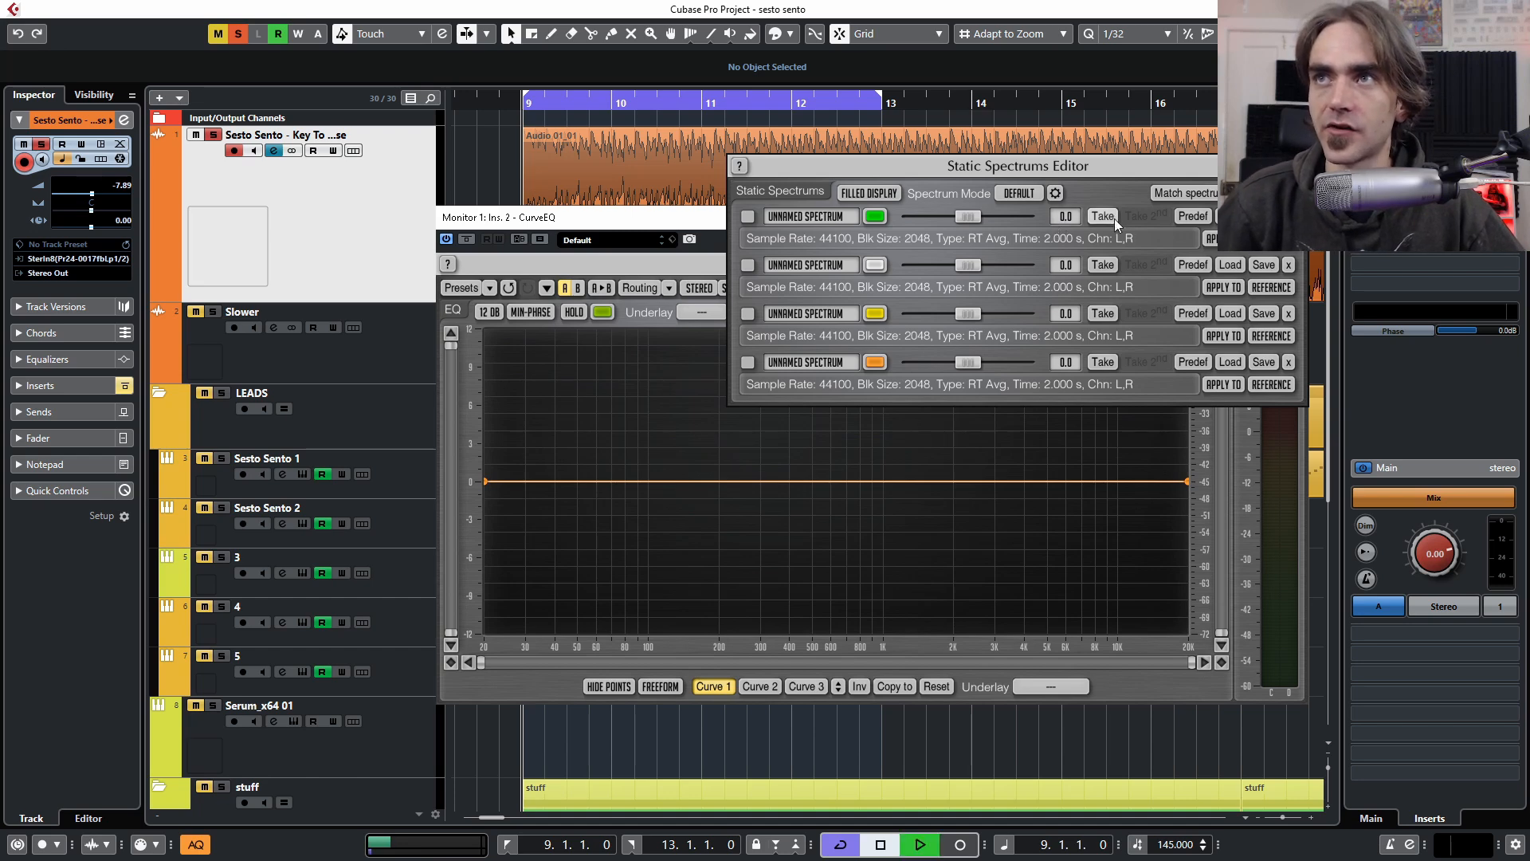
pyautogui.click(1114, 219)
pyautogui.click(1102, 264)
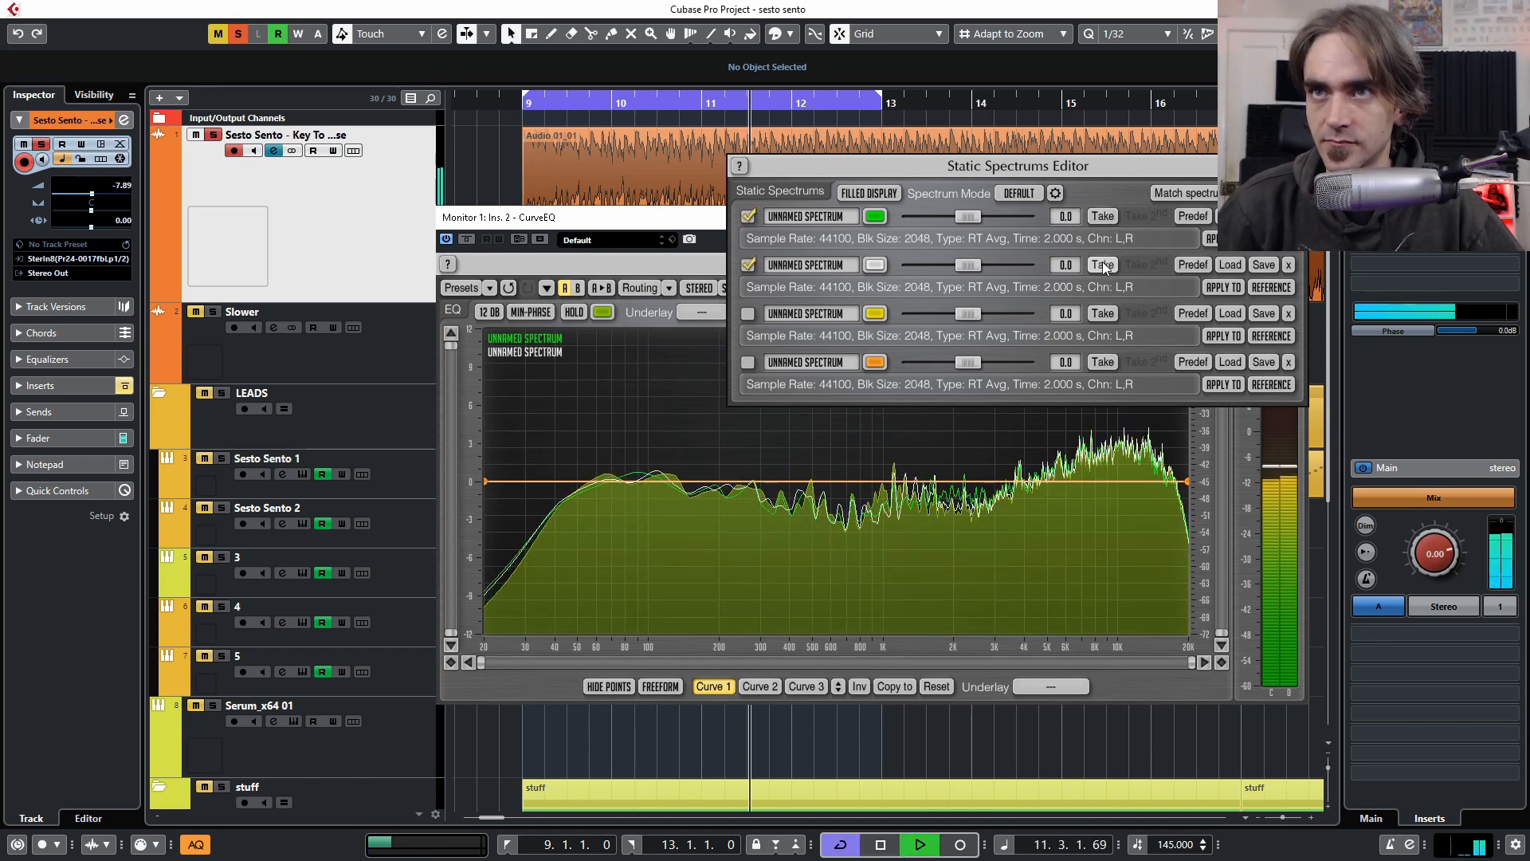
pyautogui.click(1102, 313)
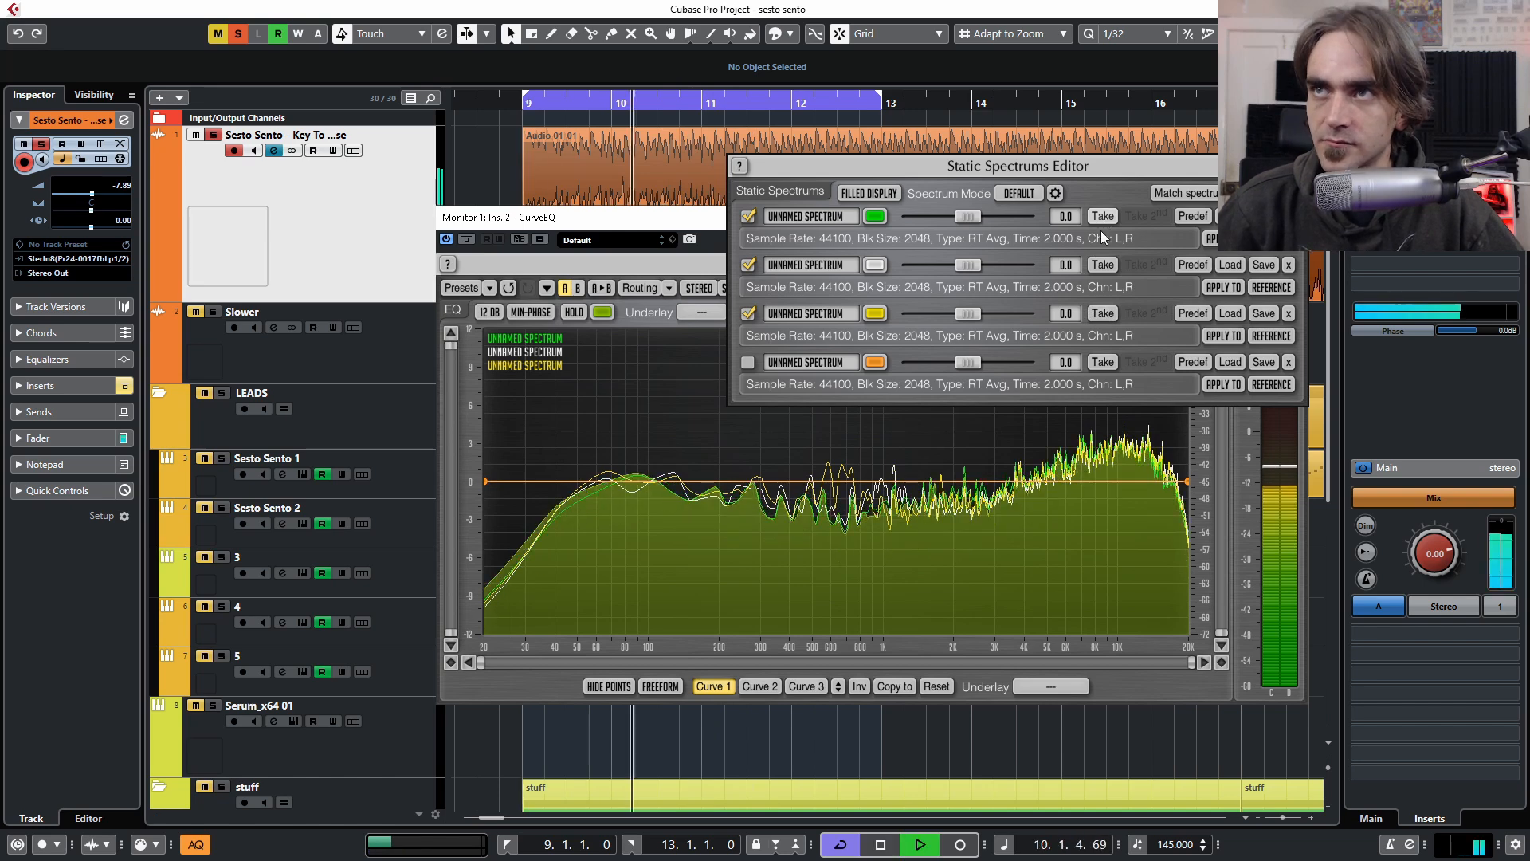
pyautogui.click(1102, 362)
pyautogui.press('space')
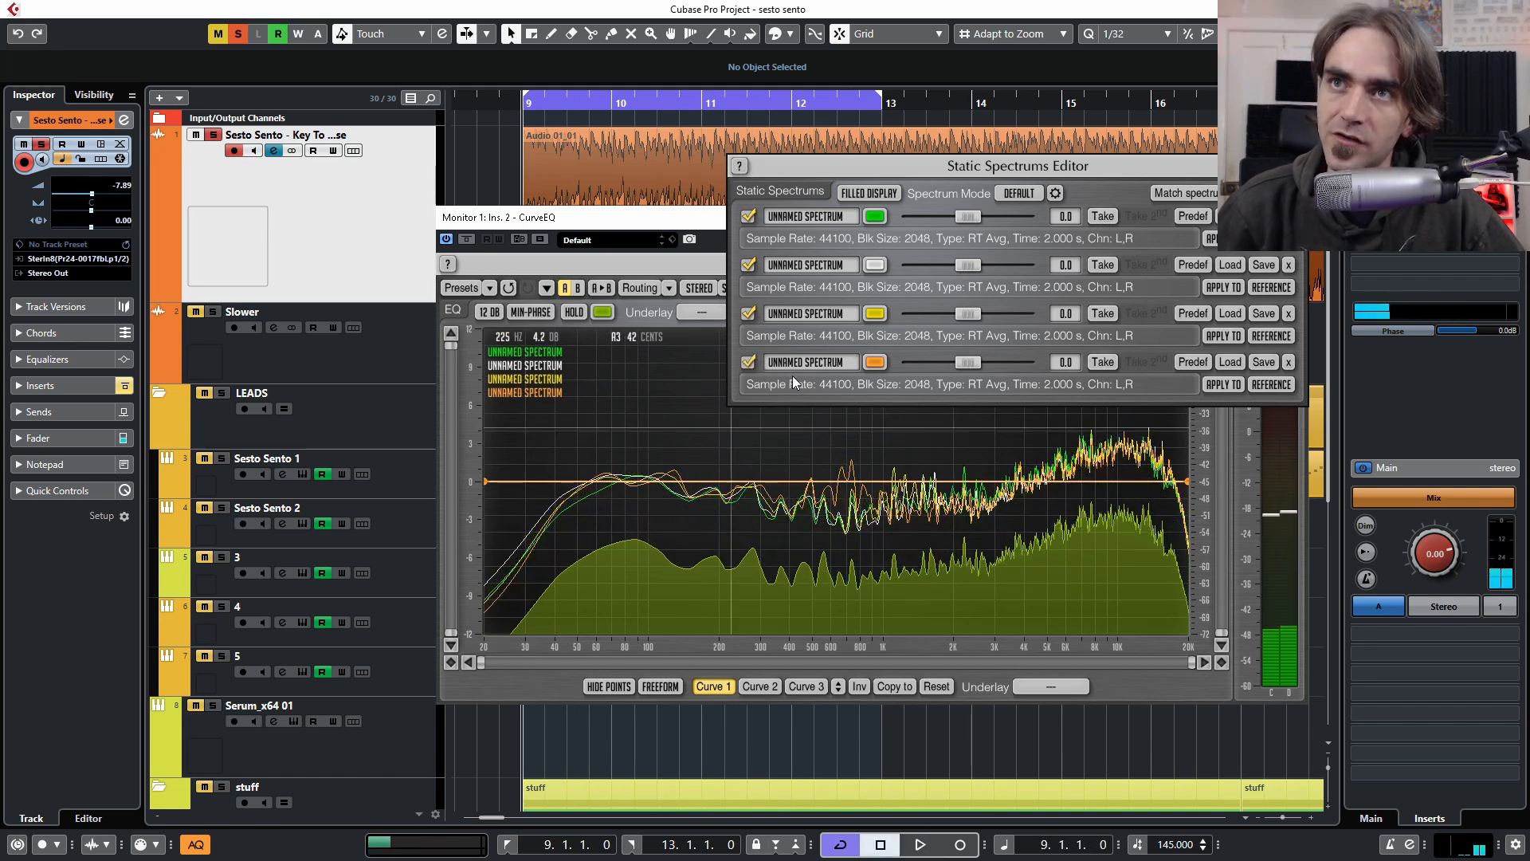
# Hide the white, yellow and orange spectrums so only the green one is displayed
pyautogui.click(744, 266)
pyautogui.click(749, 316)
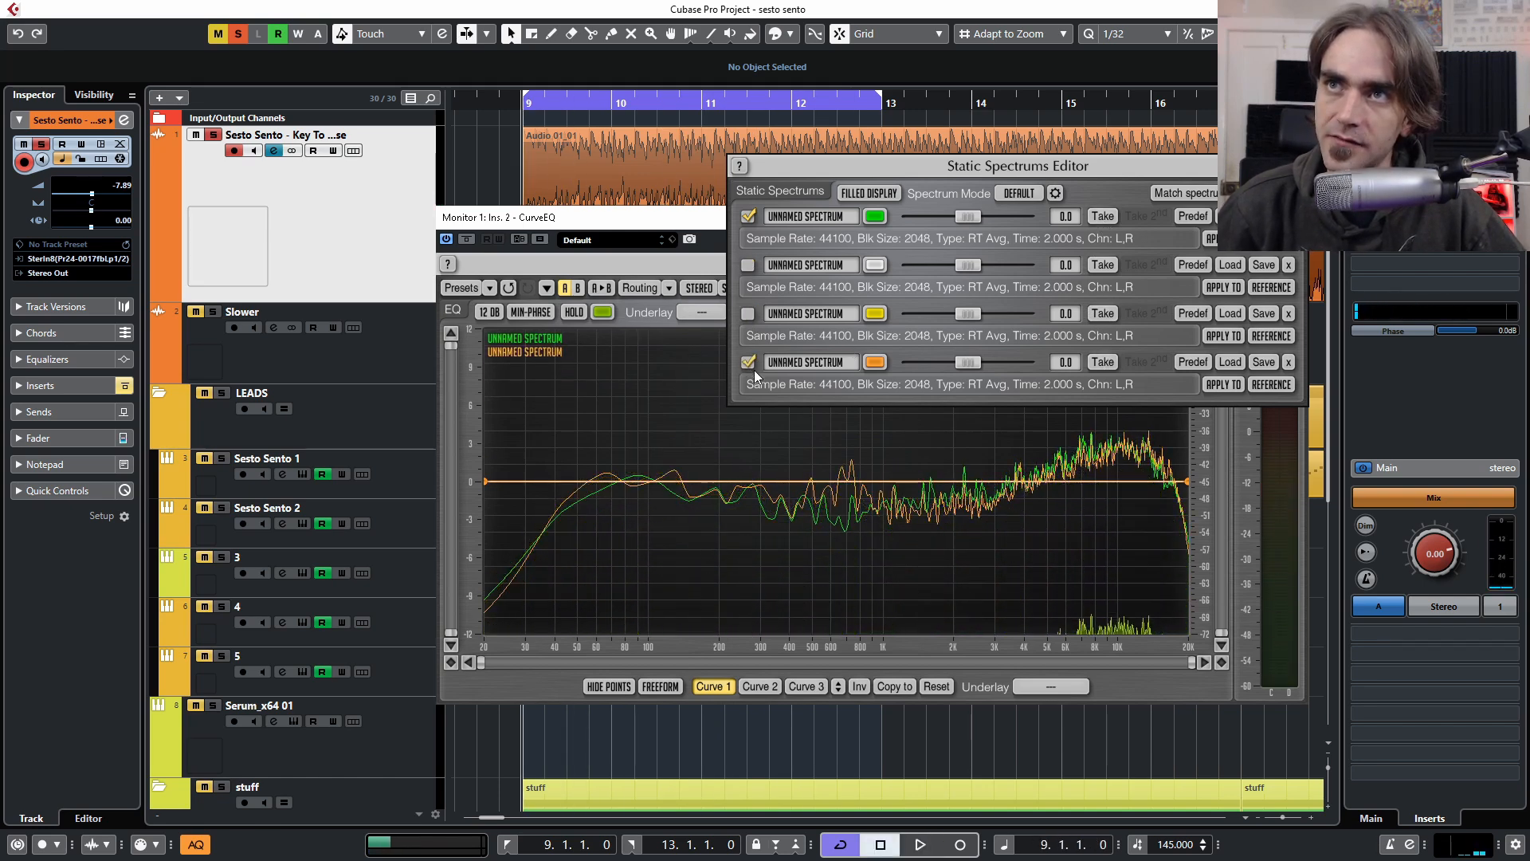
pyautogui.click(751, 365)
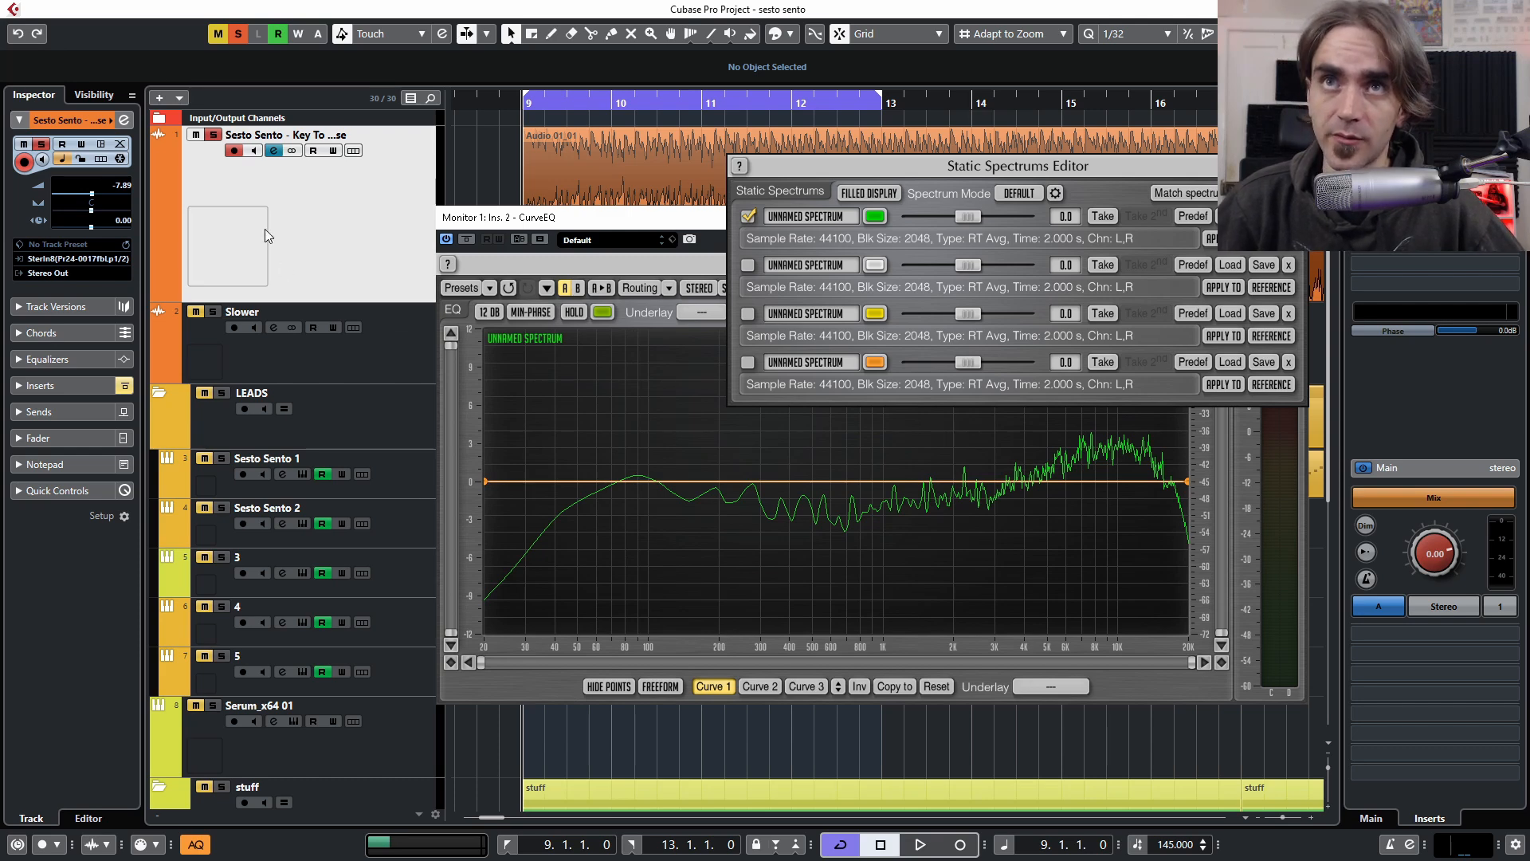
# Add one Serum_x64 instrument track routed to Stereo Out below the reference track
pyautogui.rightClick(341, 257)
pyautogui.moveTo(405, 264)
pyautogui.click(704, 283)
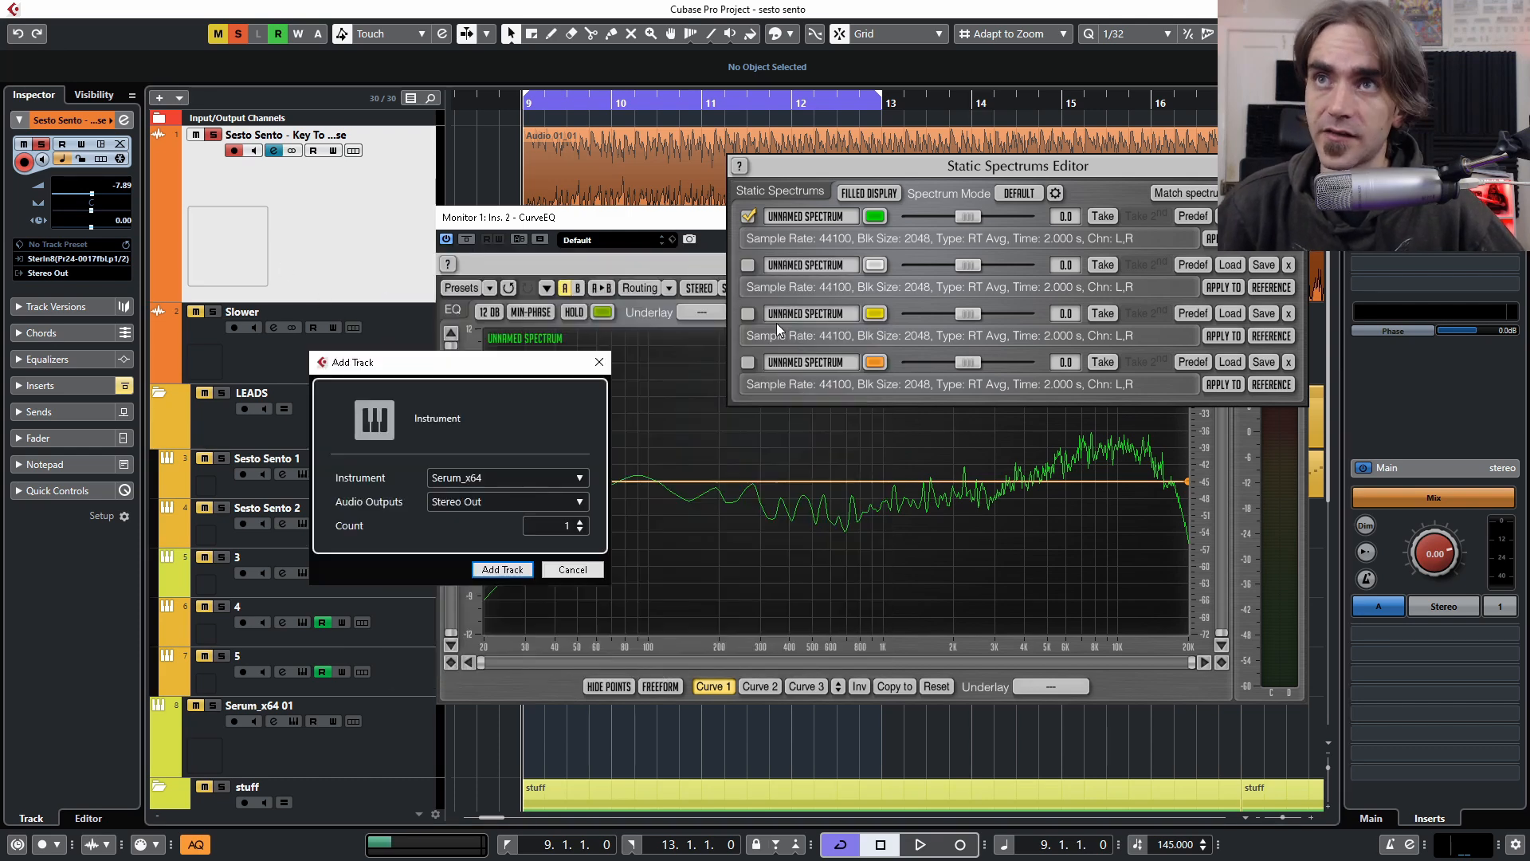
pyautogui.click(496, 567)
# Play the reference loop alongside the new Serum synth and close the synth window
pyautogui.press('space')
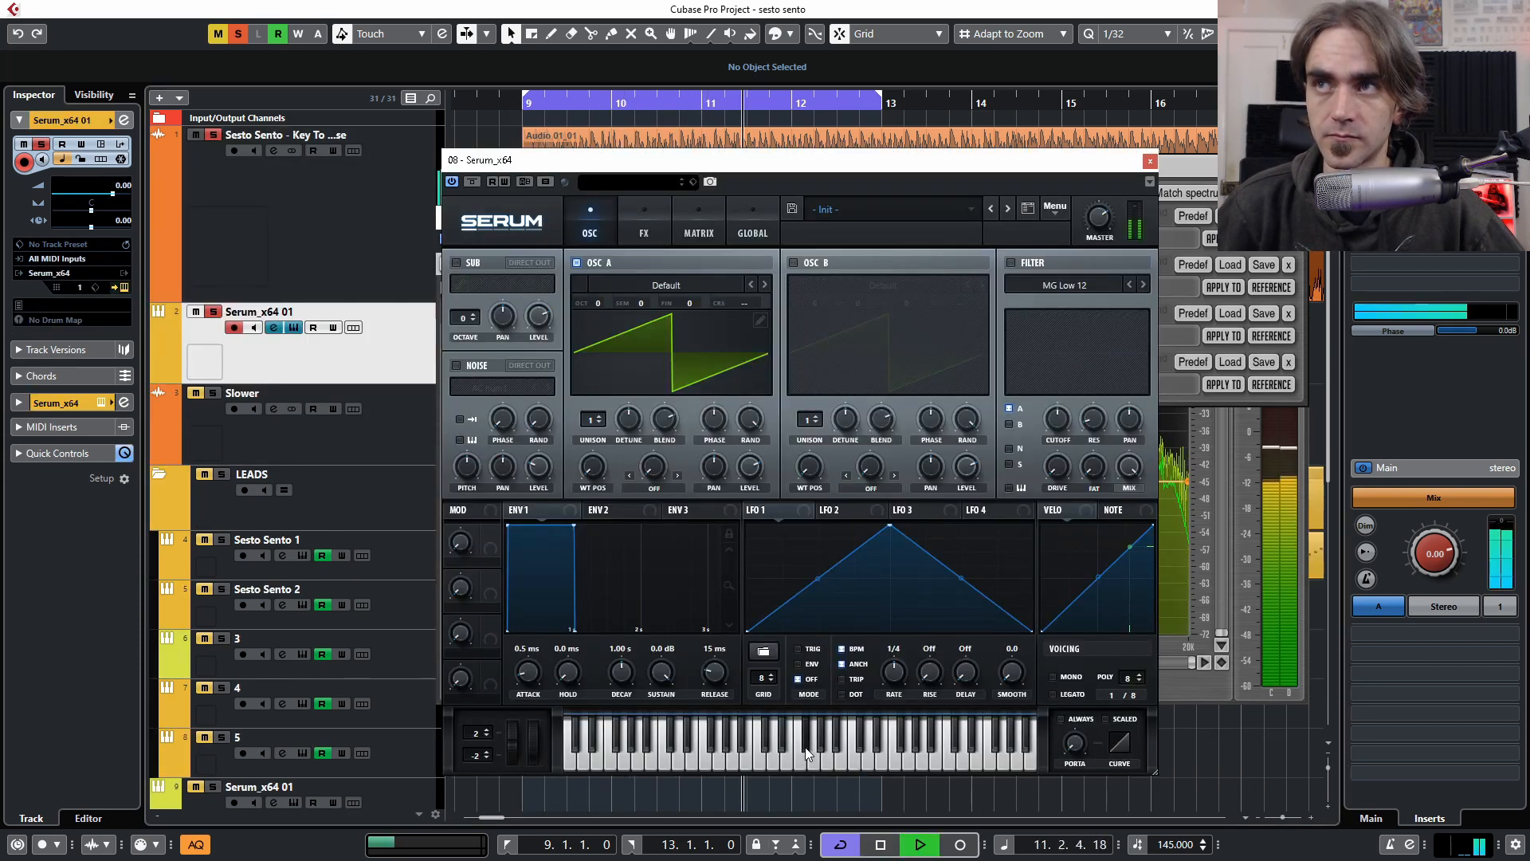
pyautogui.click(1150, 161)
pyautogui.press('space')
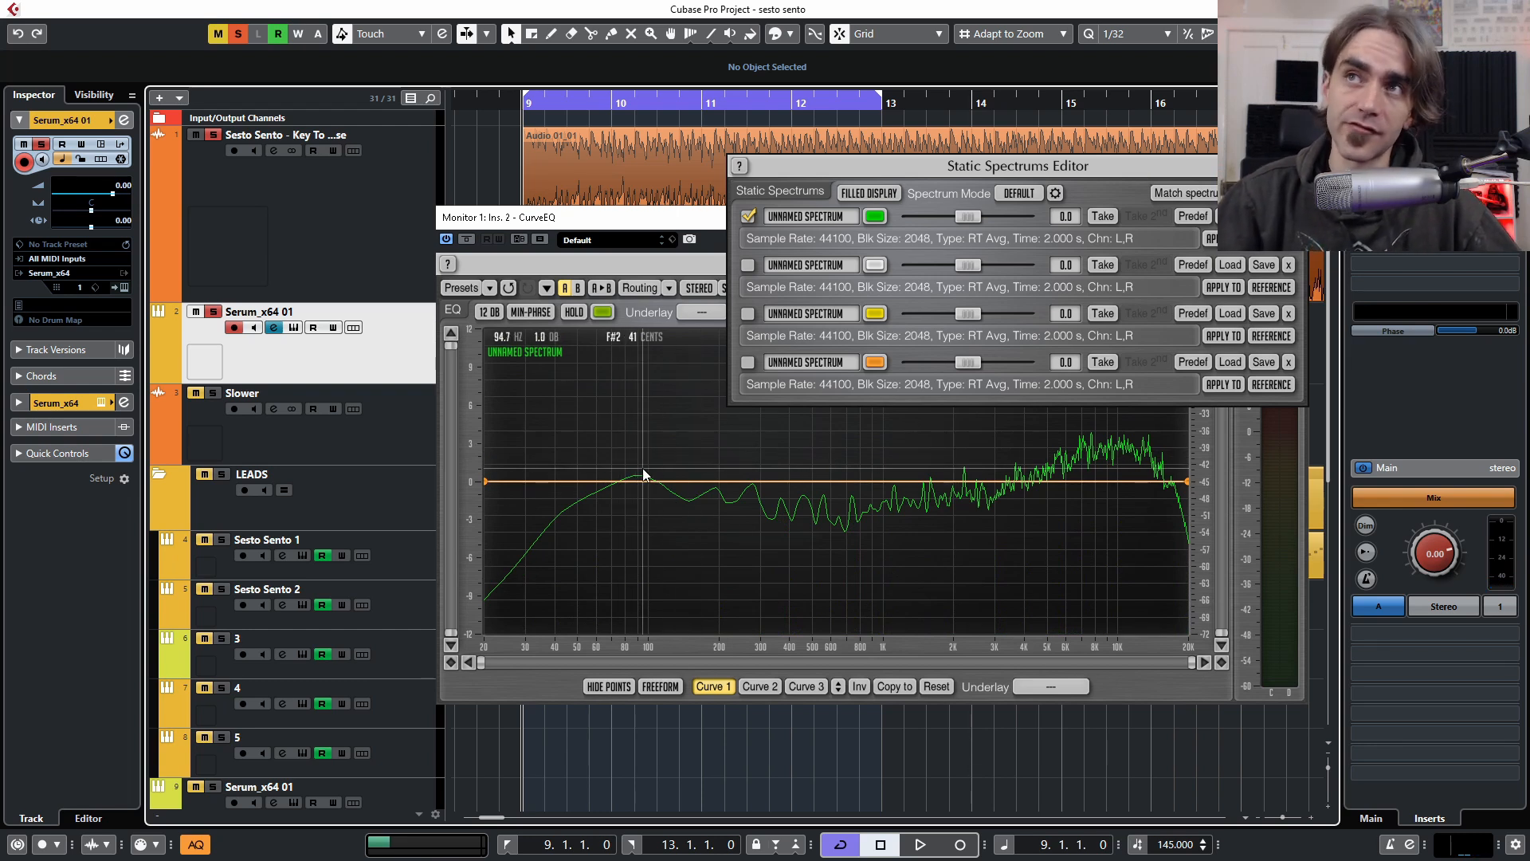
# Show the white spectrum again and replay the loop to compare the low-end peaks of both curves
pyautogui.click(748, 266)
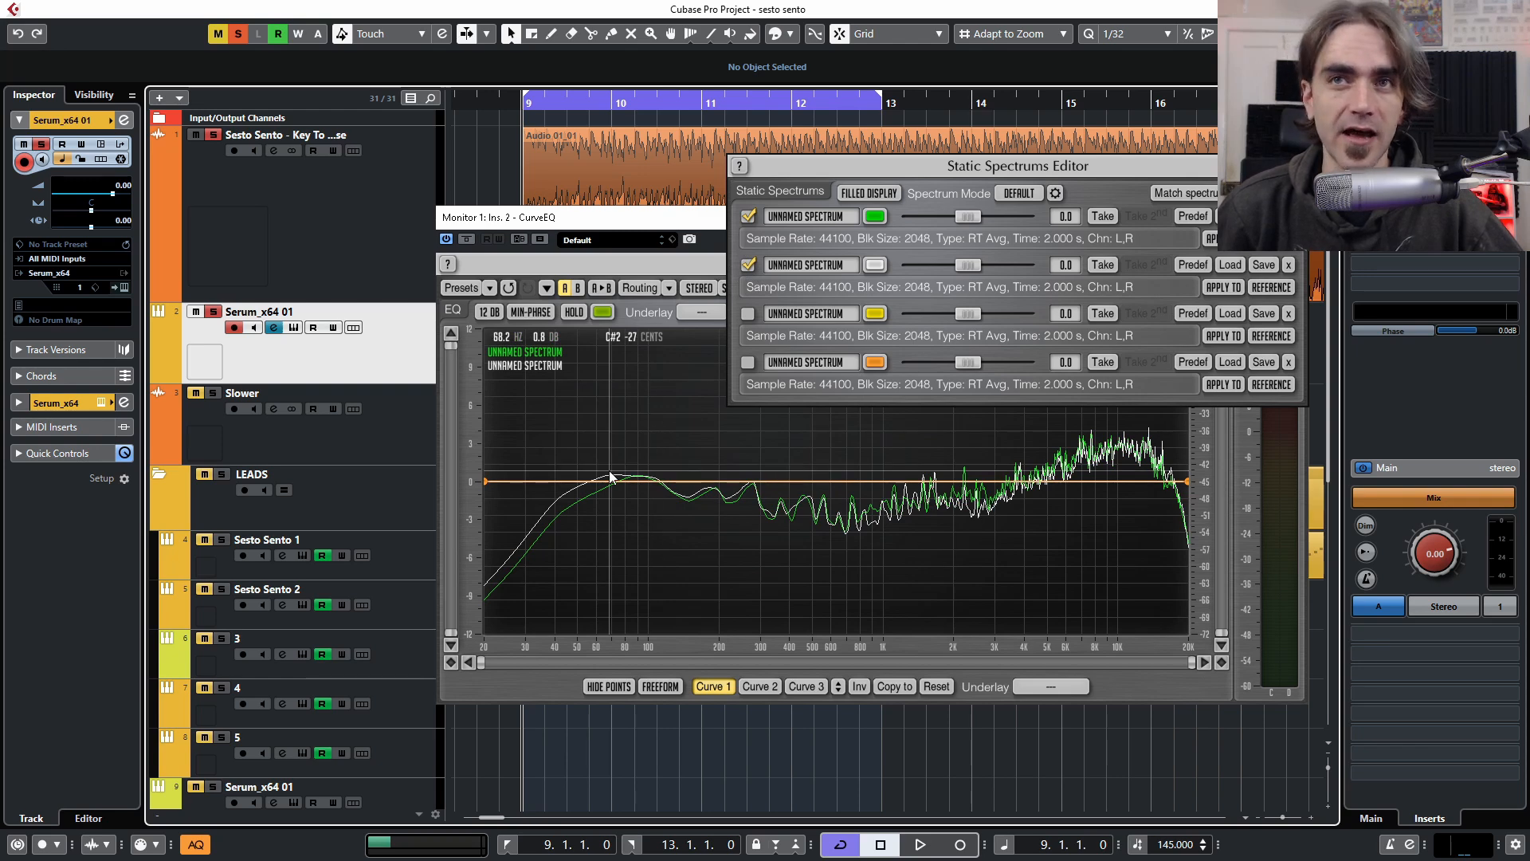
pyautogui.press('space')
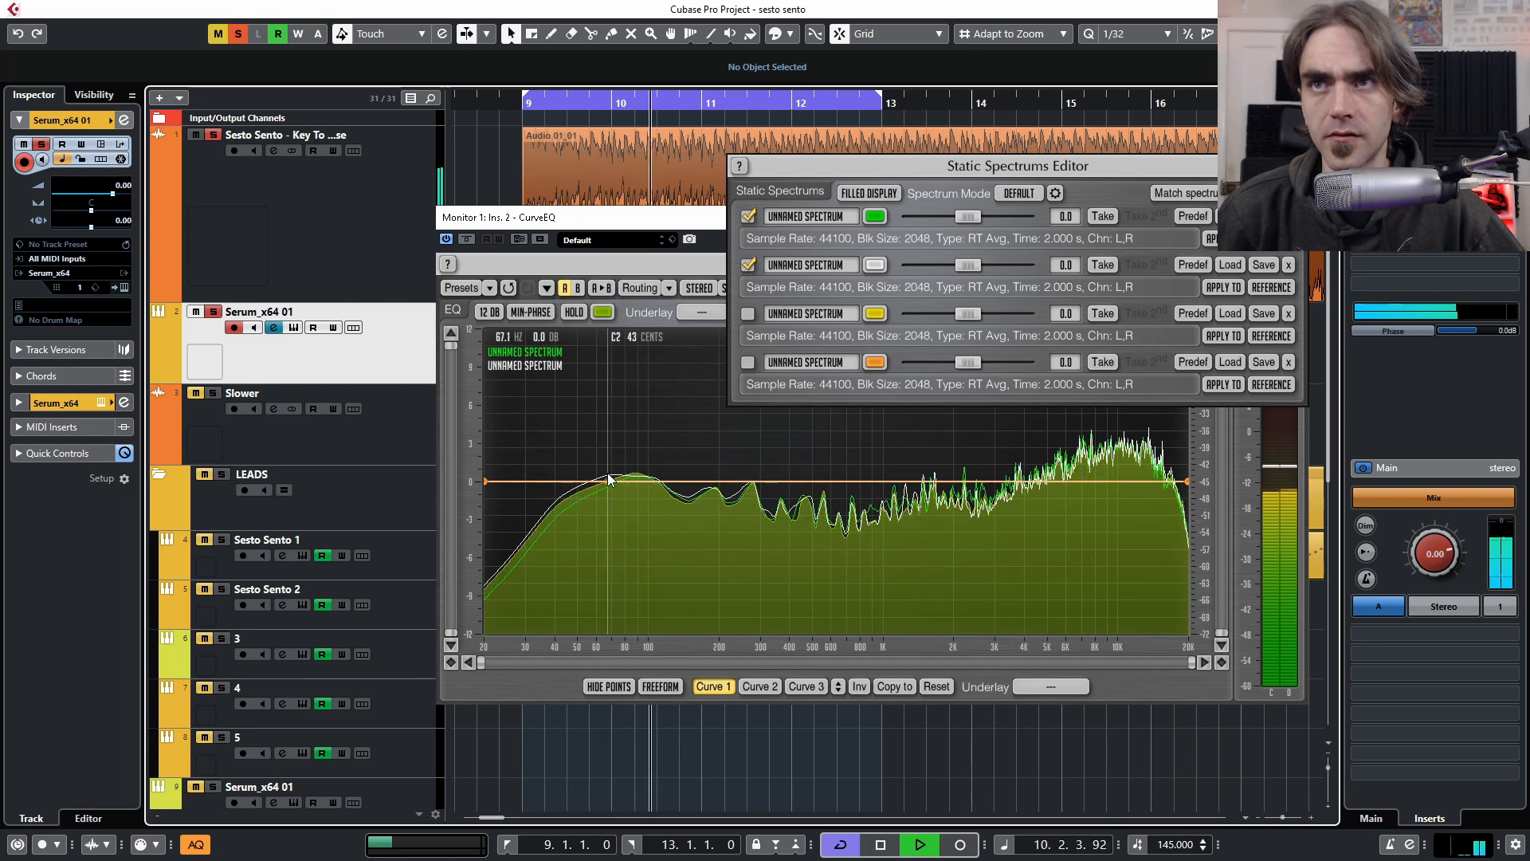
pyautogui.press('space')
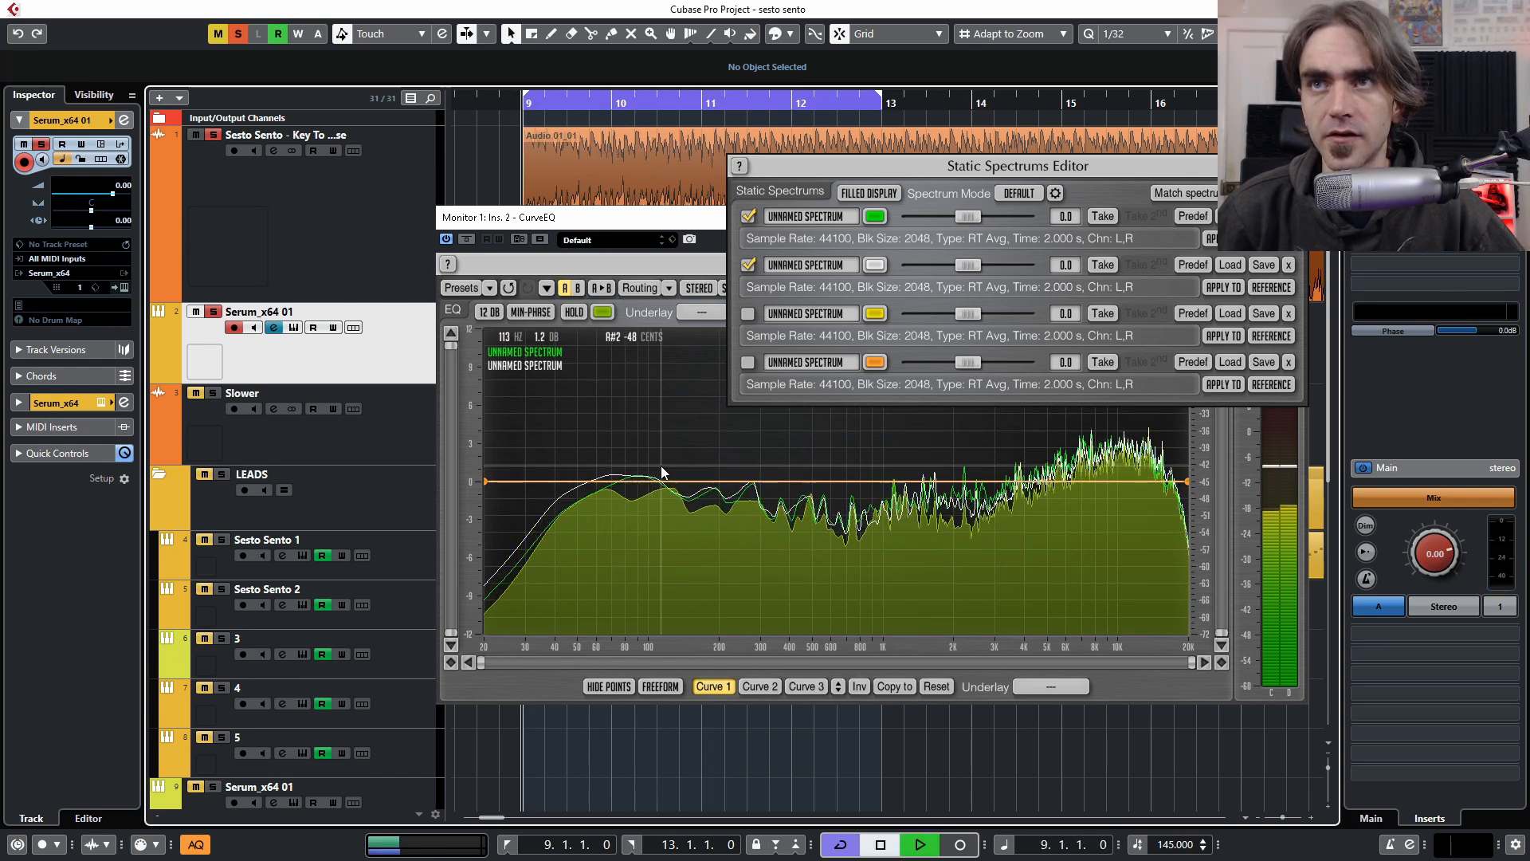
pyautogui.press('space')
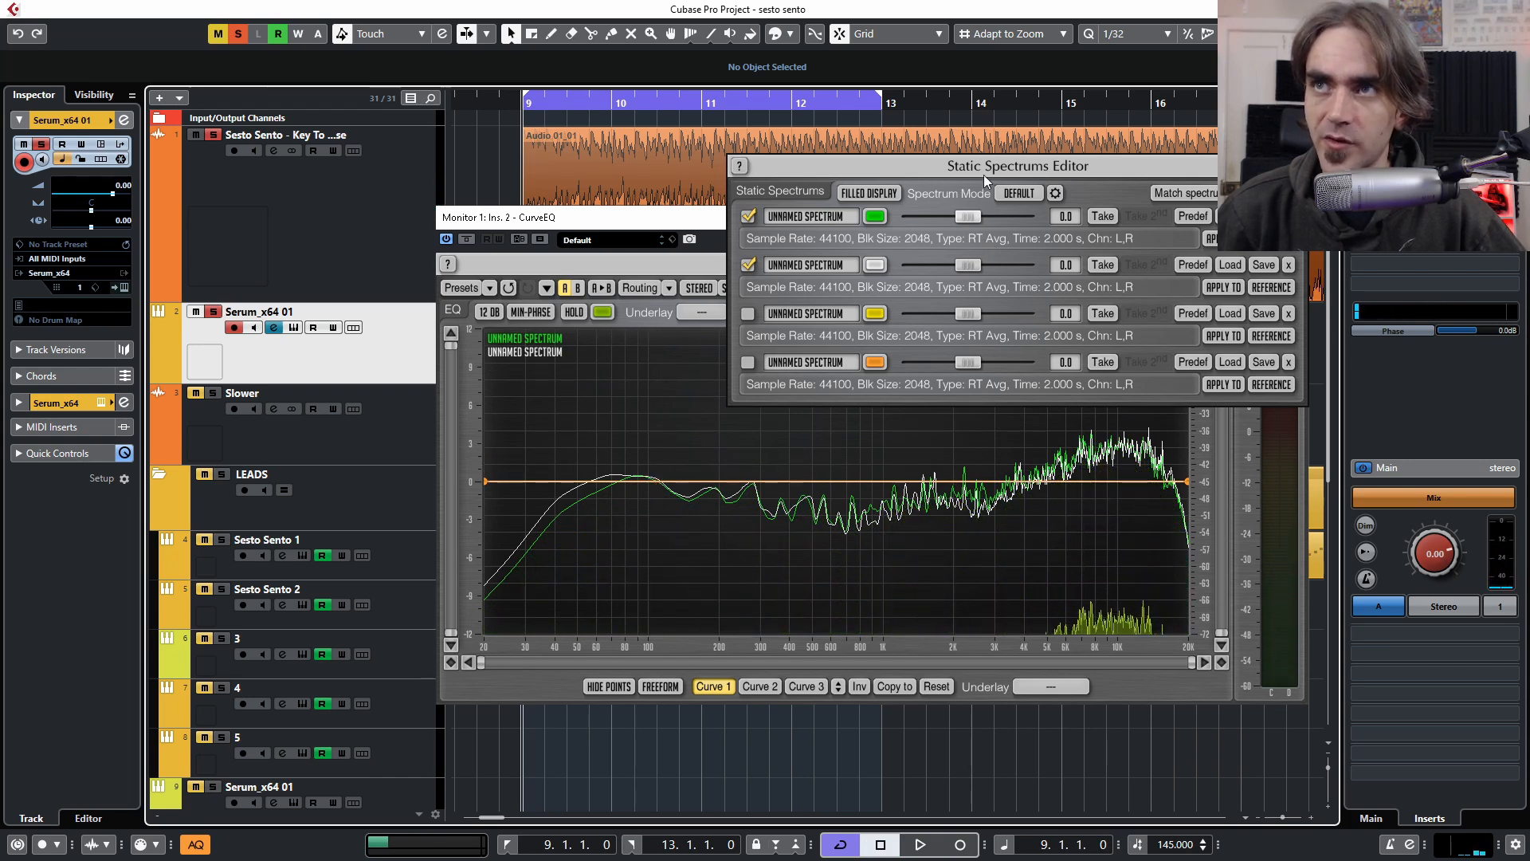
pyautogui.press('space')
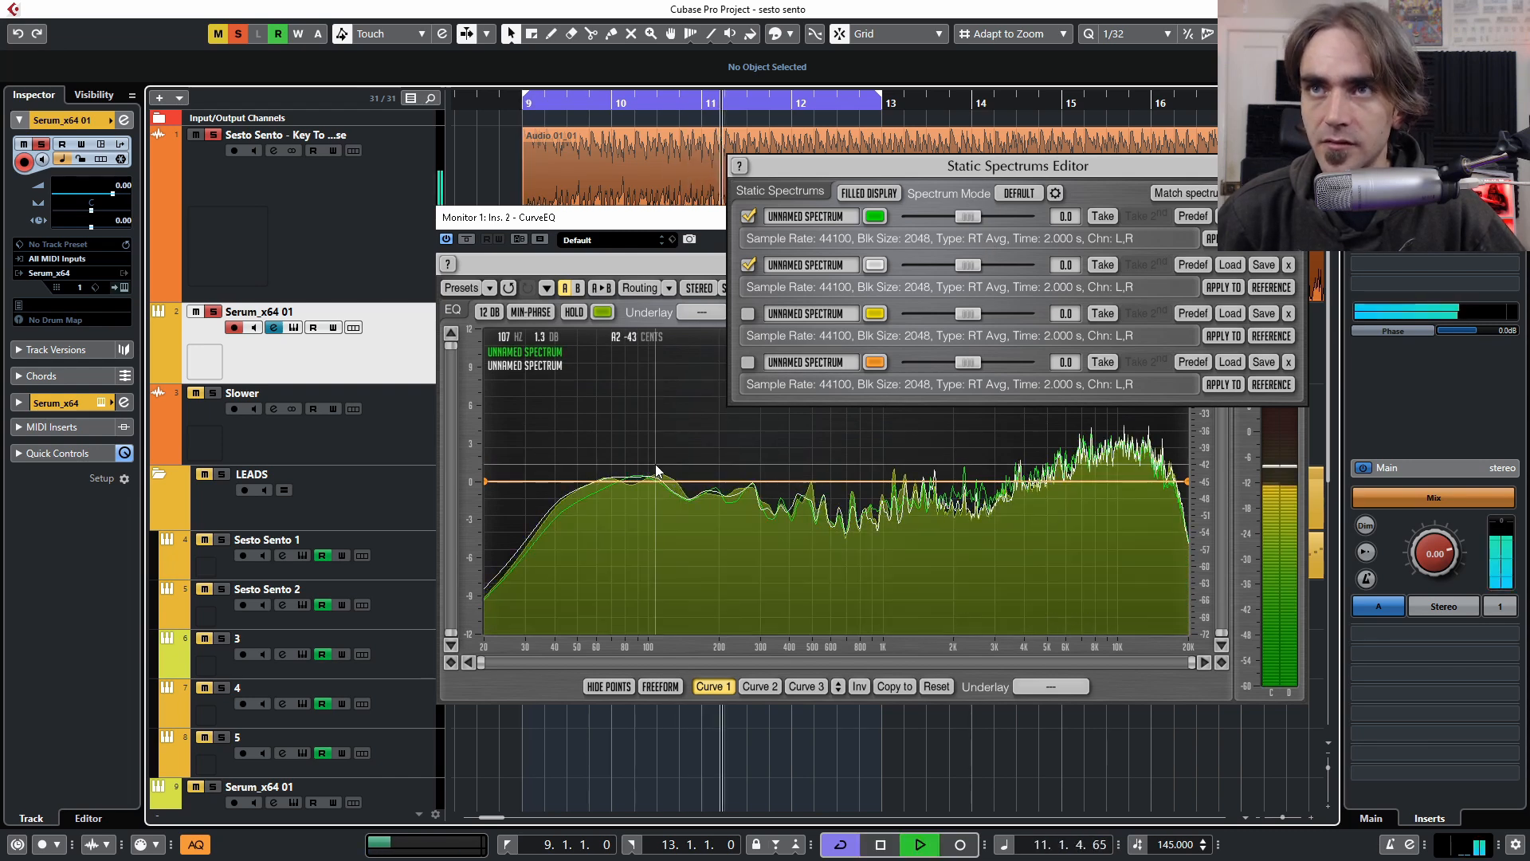
pyautogui.press('space')
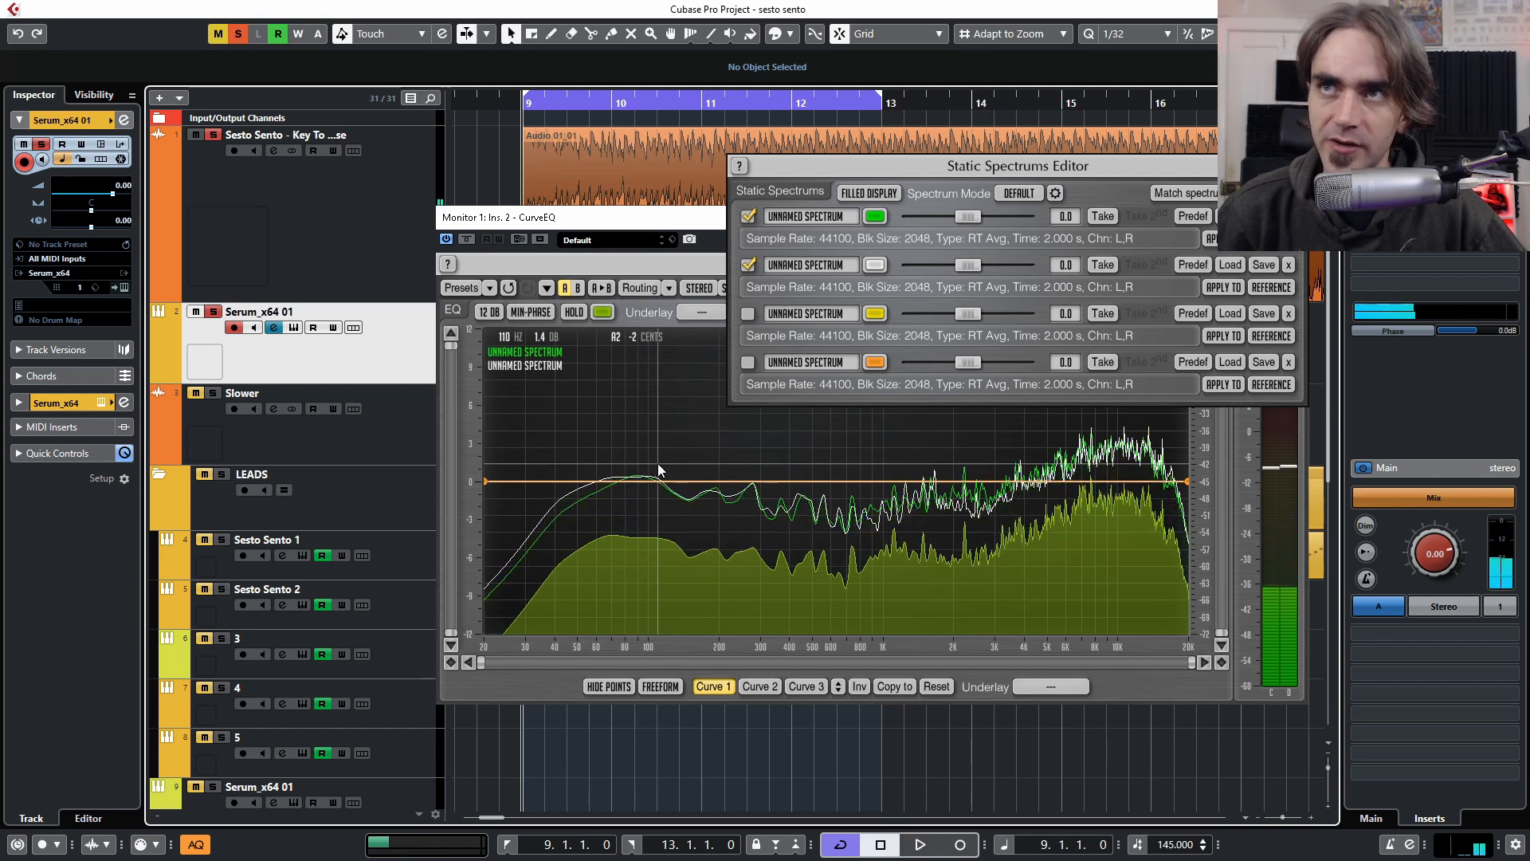
# Create a part over bars 9–13 on the new Serum track and enter F#2, A2 and C3 notes up to bar 12
pyautogui.click(524, 353)
pyautogui.doubleClick(524, 353)
pyautogui.doubleClick(567, 338)
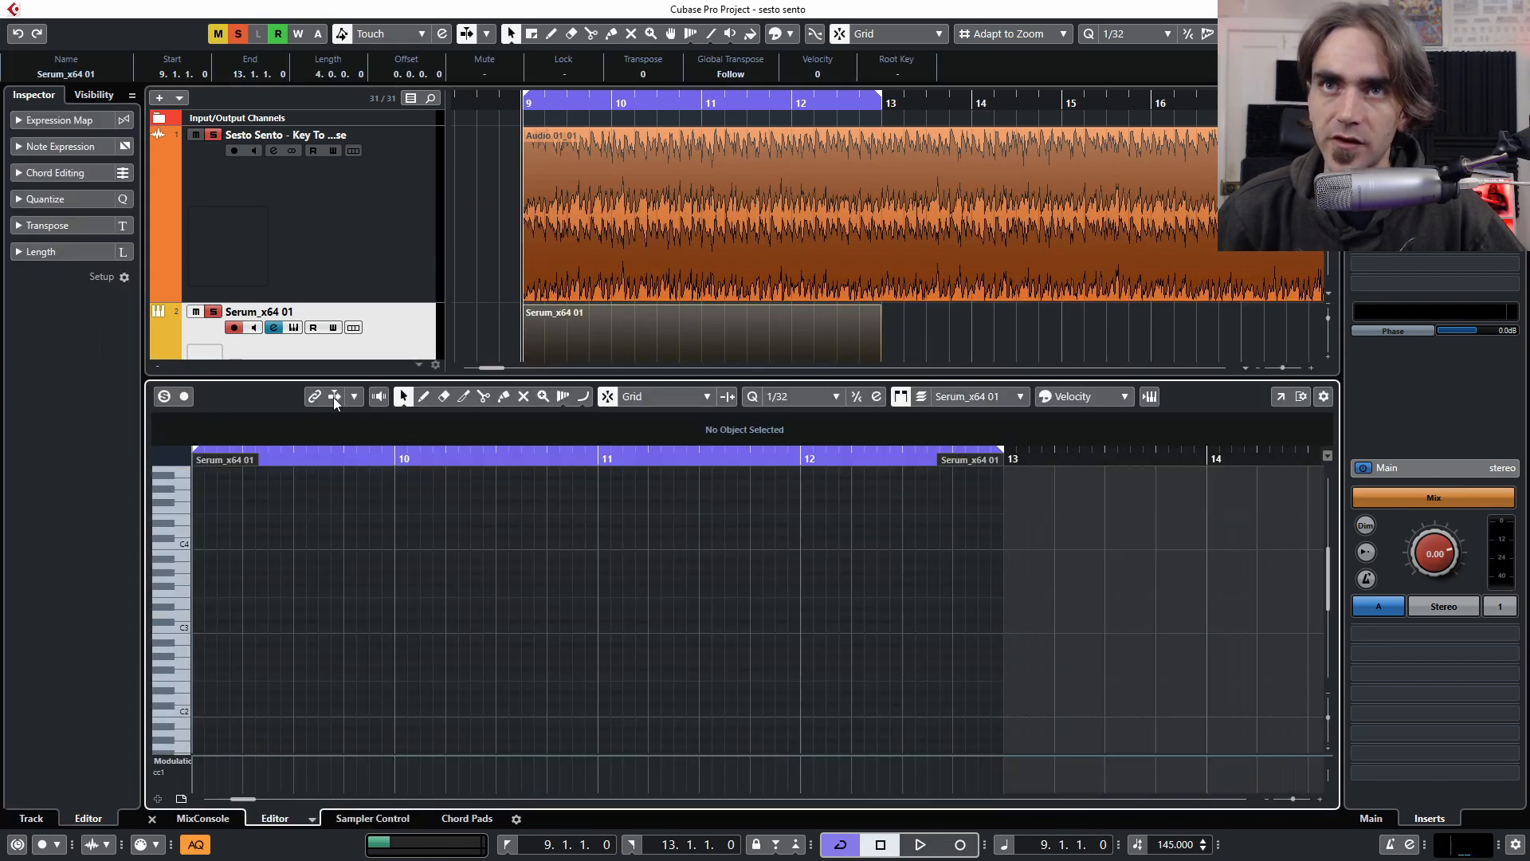
pyautogui.moveTo(193, 668)
pyautogui.mouseDown()
pyautogui.moveTo(494, 668)
pyautogui.moveTo(799, 620)
pyautogui.mouseUp()
pyautogui.press('space')
pyautogui.press('space')
pyautogui.press('Down')
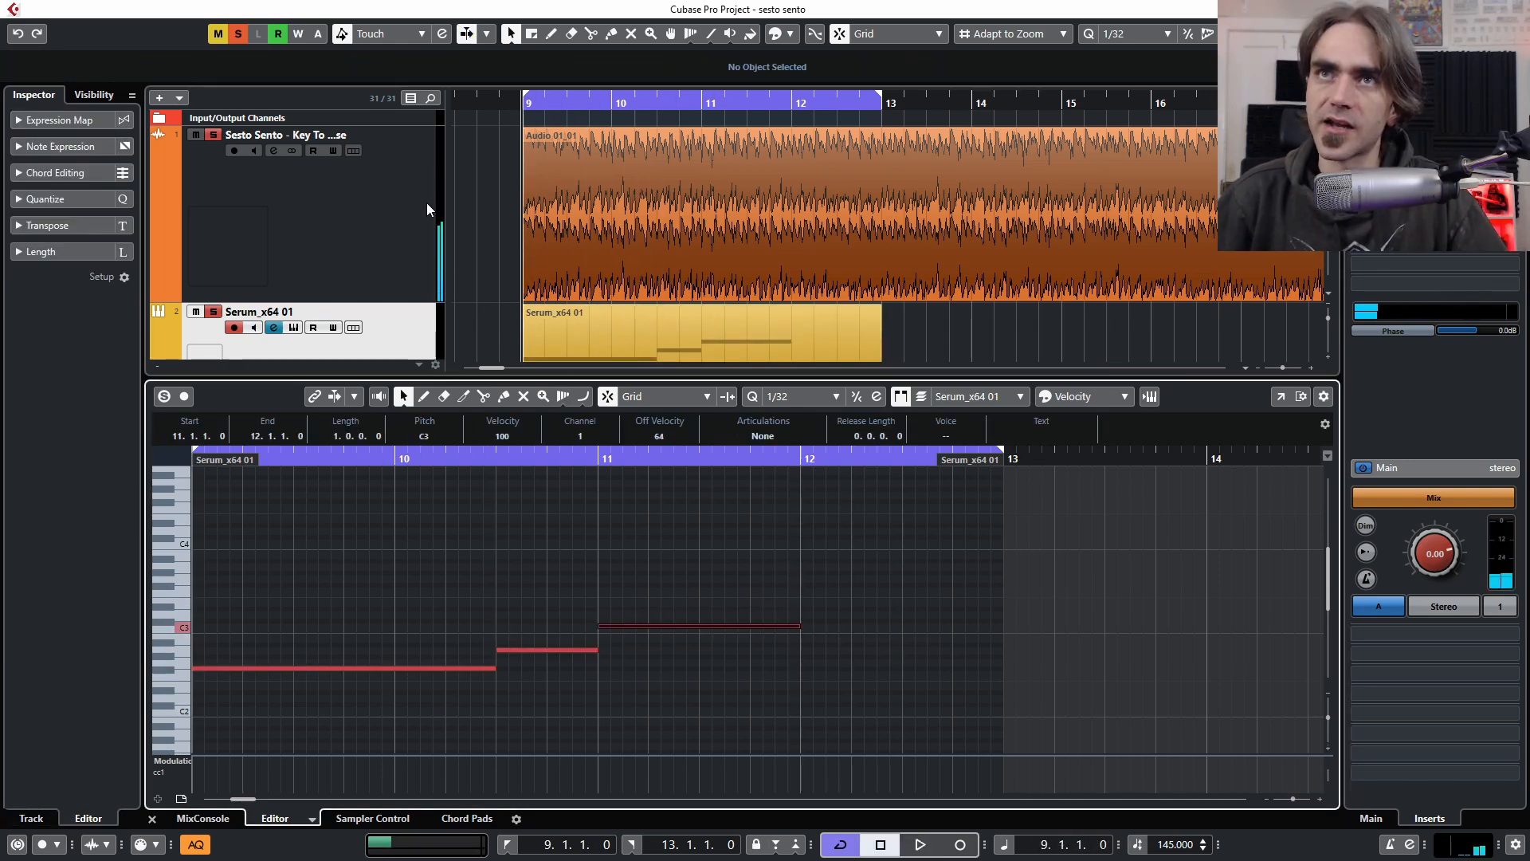
# Loop the reference track from 11.1.1 to 11.4.1 and play it to inspect its low-end peaks in the CurveEQ spectrum
pyautogui.click(466, 212)
pyautogui.scroll(2, 688, 223)
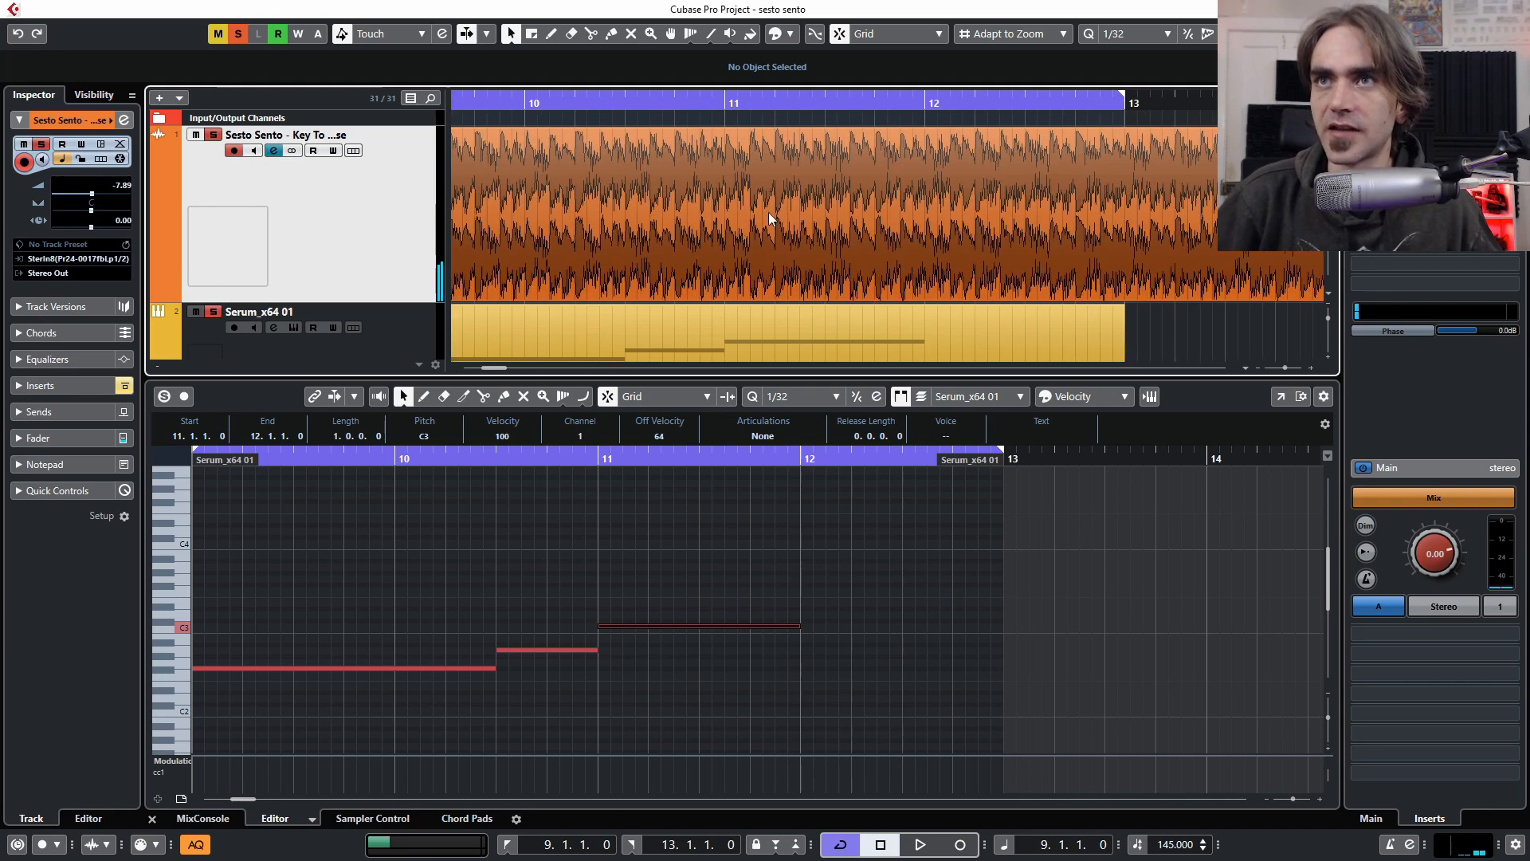
pyautogui.keyDown('ctrl'); pyautogui.click(727, 104); pyautogui.keyUp('ctrl')
pyautogui.keyDown('alt'); pyautogui.click(875, 104); pyautogui.keyUp('alt')
pyautogui.press('space')
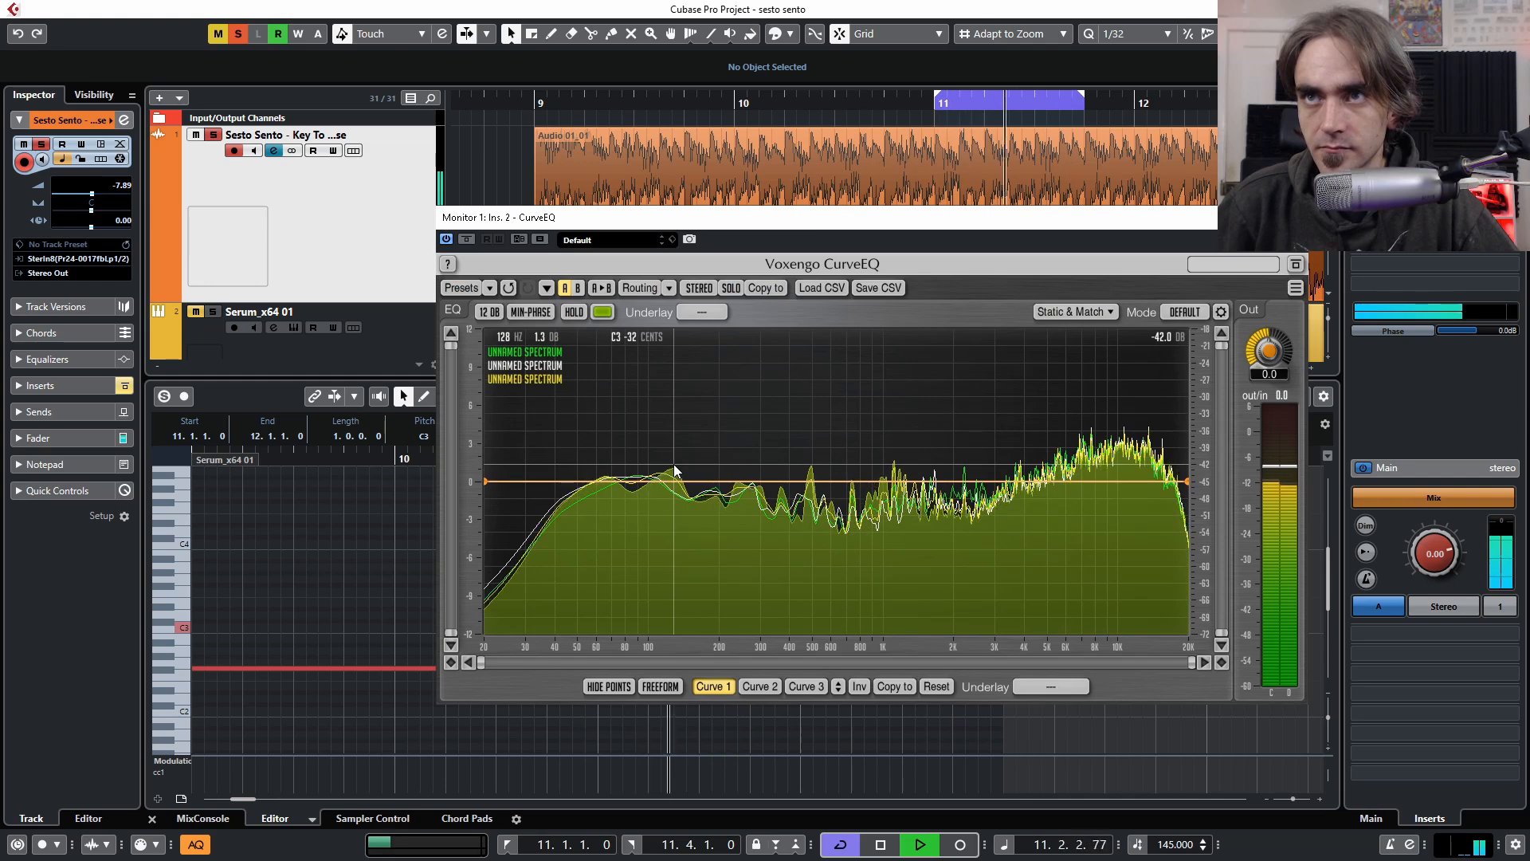
pyautogui.press('space')
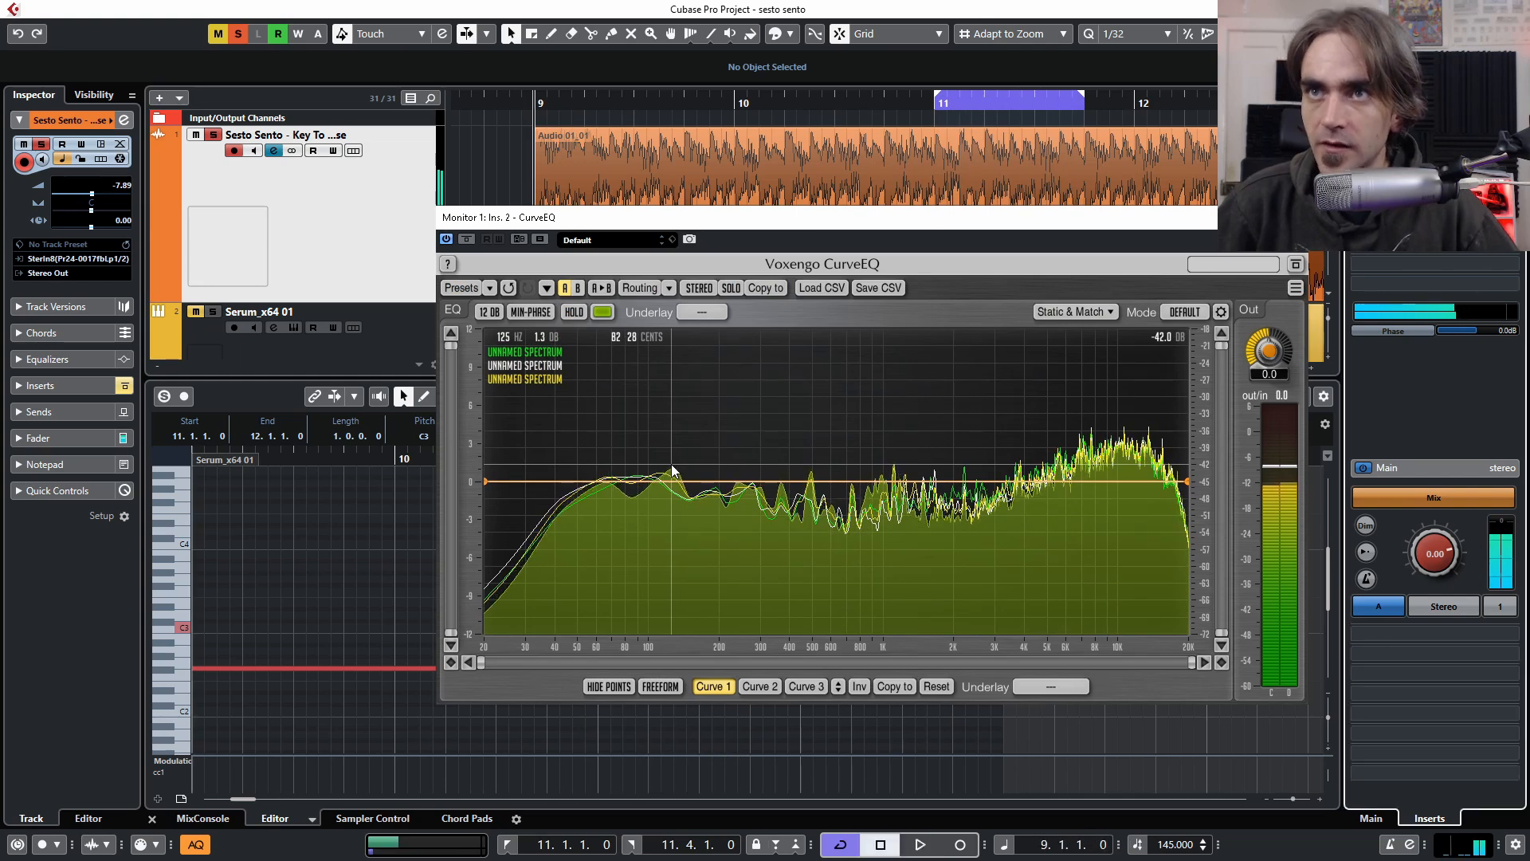
pyautogui.press('Escape')
# Lower the Serum note starting at bar 11 to B2 and play it against the reference
pyautogui.moveTo(690, 626); pyautogui.dragTo(692, 647)
pyautogui.press('space')
pyautogui.click(792, 554)
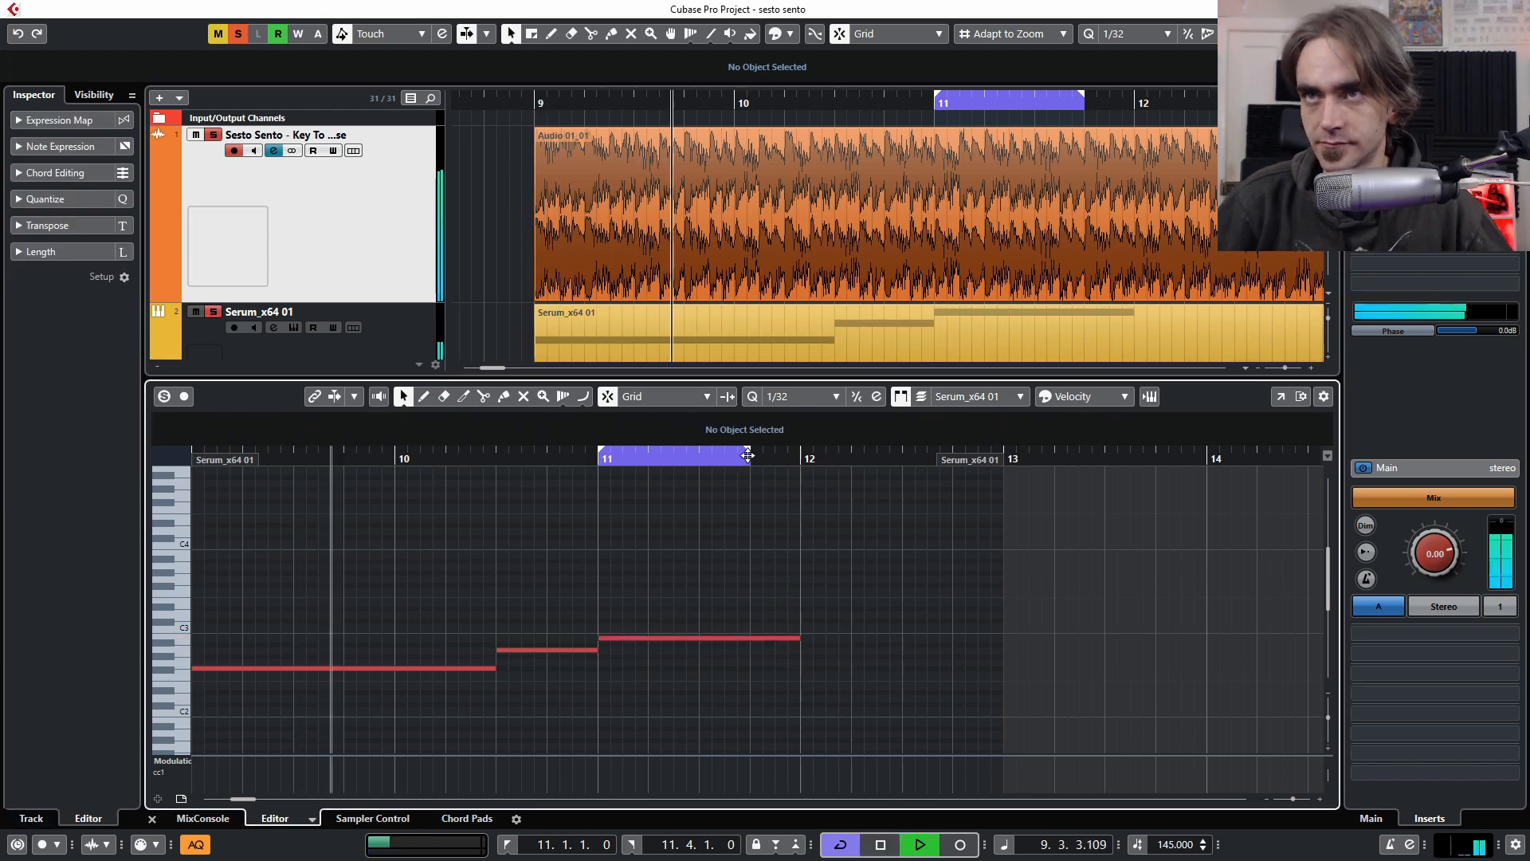
# Extend the loop range to span bars 9 to 13 and restart playback
pyautogui.moveTo(751, 454); pyautogui.dragTo(1002, 488)
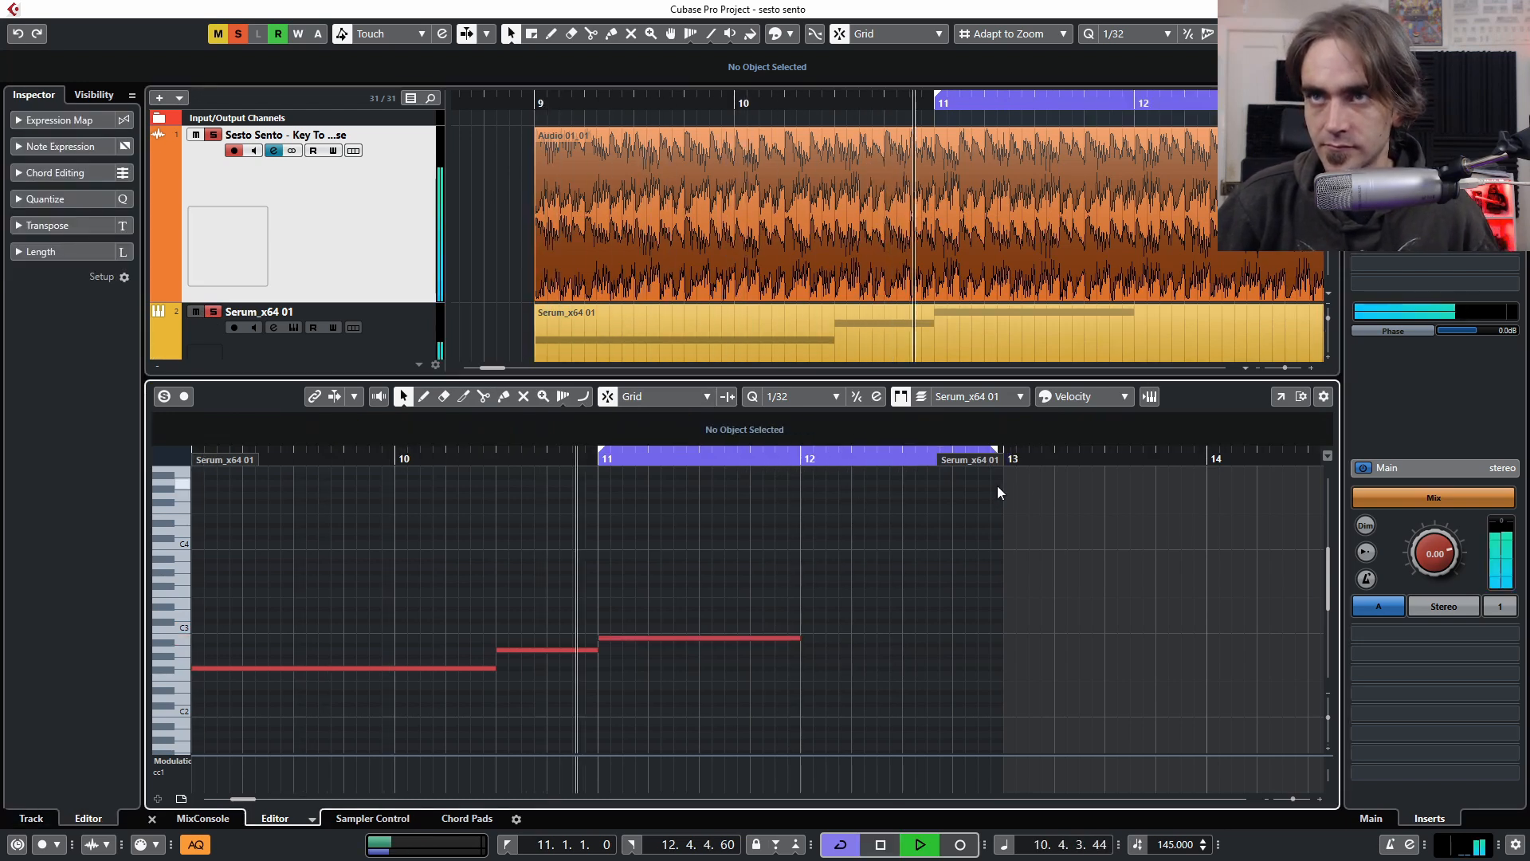
pyautogui.press('space')
pyautogui.moveTo(599, 455); pyautogui.dragTo(223, 475)
pyautogui.press('space')
# Lengthen the B2 note to 12.3.1, add a D3 note from there to bar 13, and end the note editing and playback
pyautogui.click(934, 613)
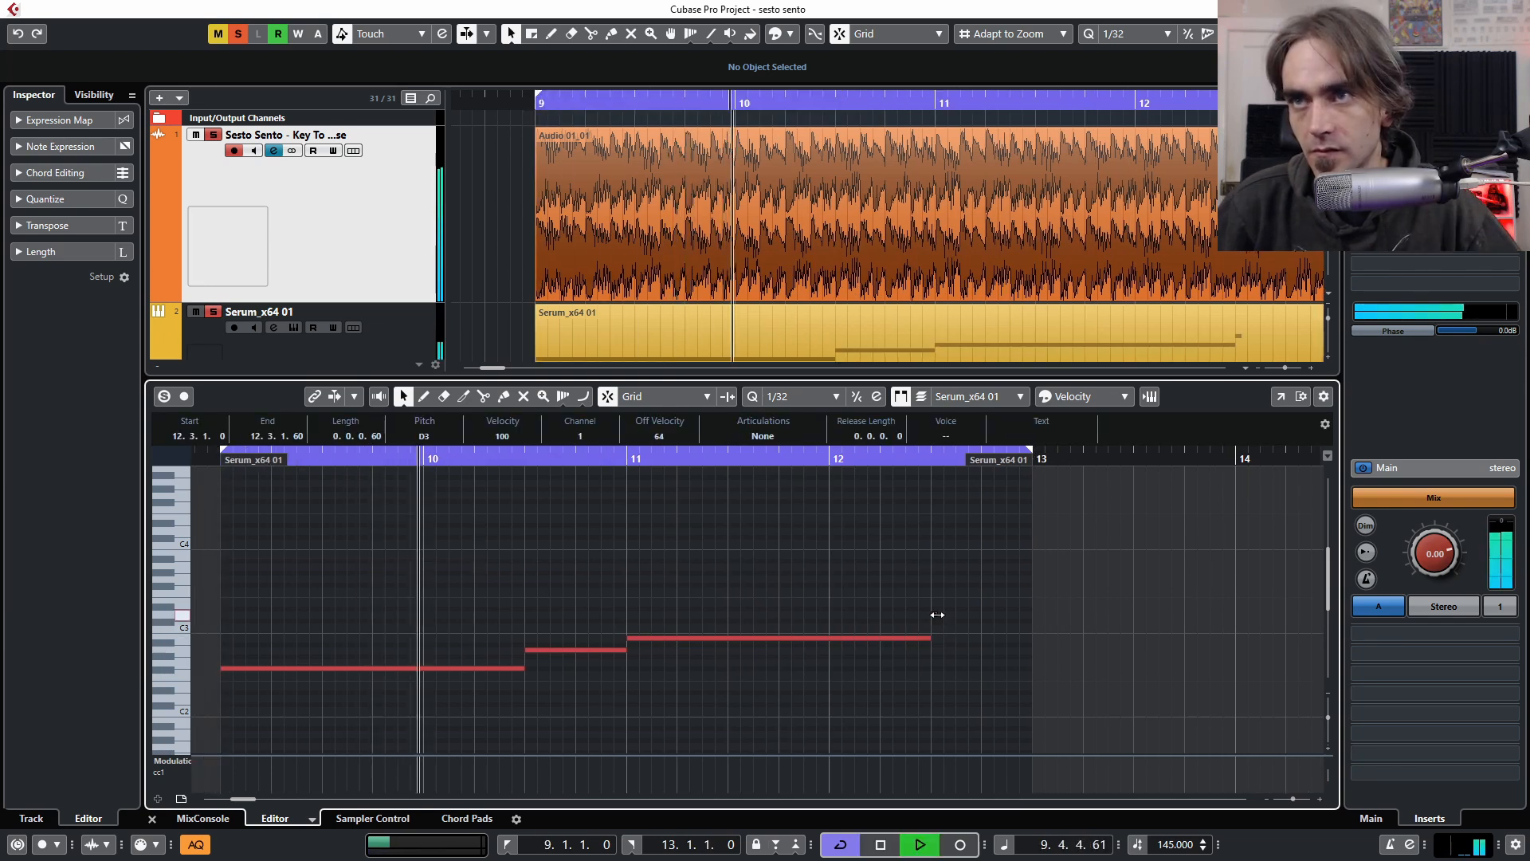
pyautogui.moveTo(937, 613); pyautogui.dragTo(1031, 618)
pyautogui.click(993, 558)
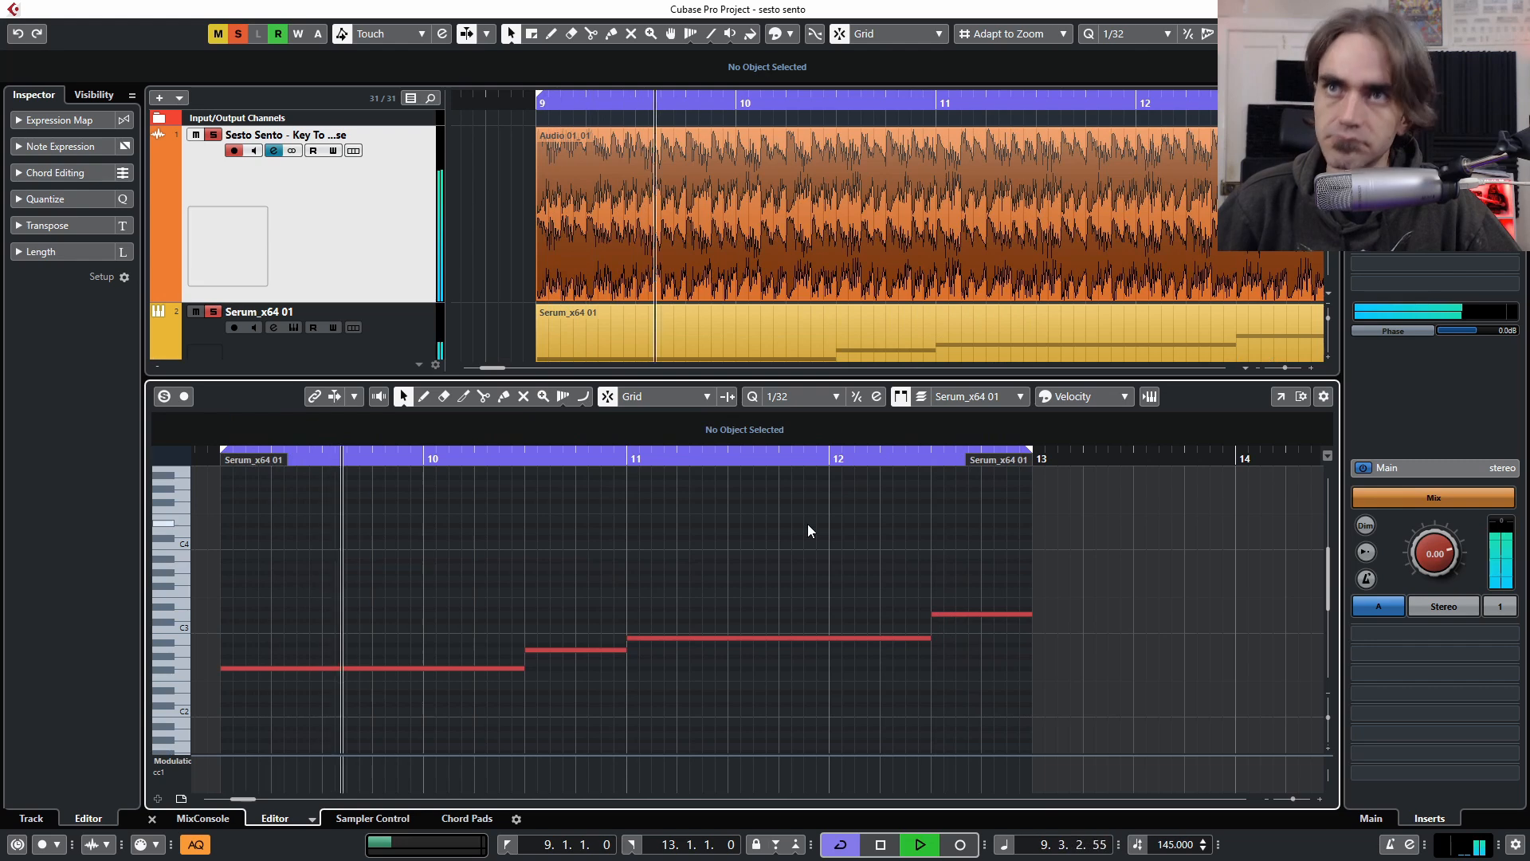
pyautogui.click(150, 819)
pyautogui.press('space')
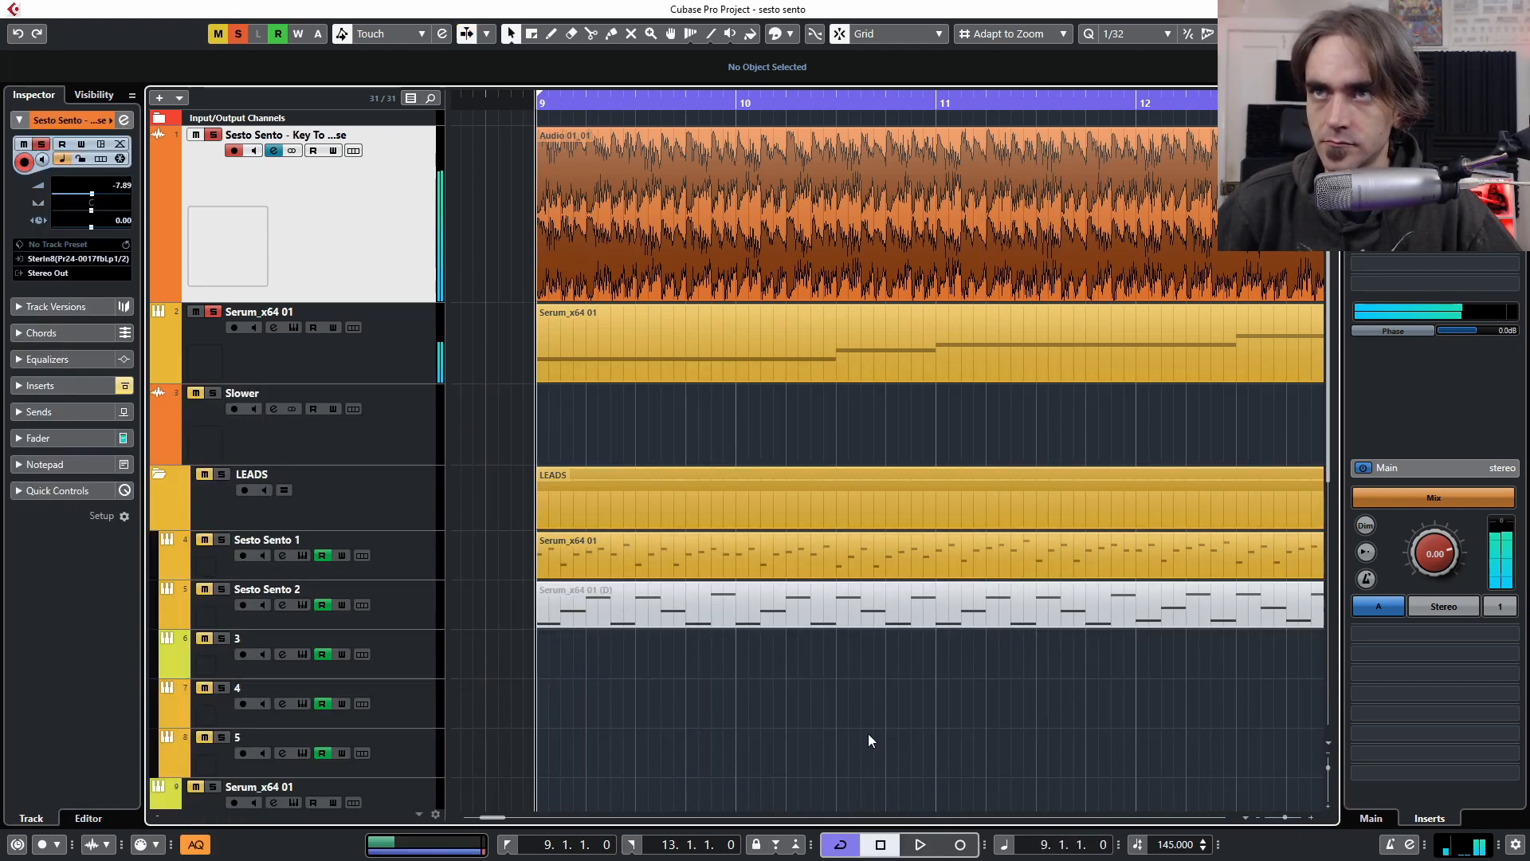
# Unsolo the reference and new Serum tracks and keep the reference track muted
pyautogui.click(213, 135)
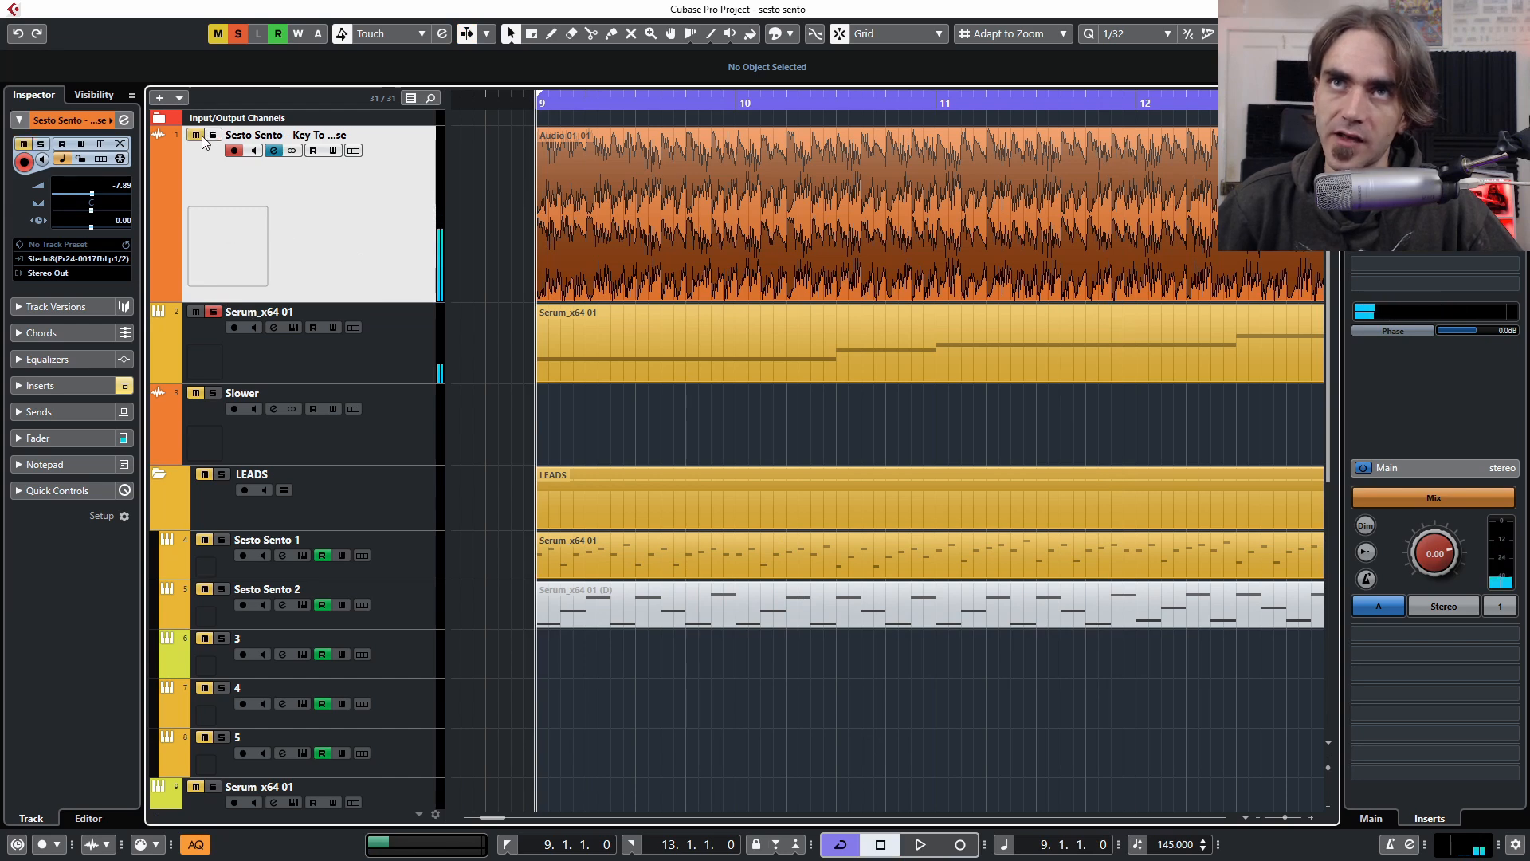
pyautogui.click(212, 311)
pyautogui.click(192, 121)
pyautogui.click(202, 165)
# Open the Serum part's notes and check the pitch of each of the four notes in turn
pyautogui.click(591, 381)
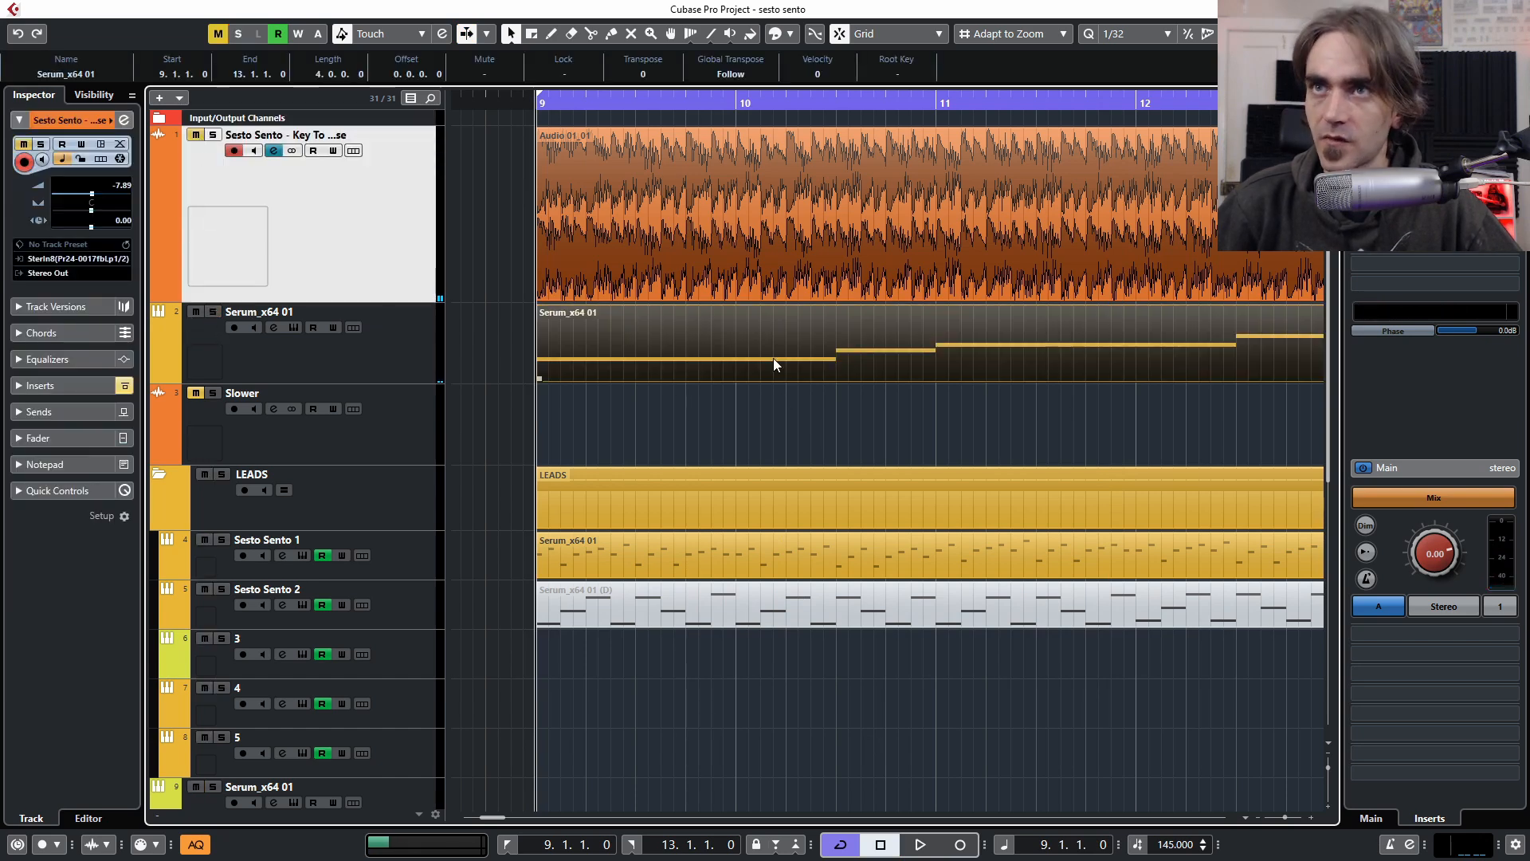
pyautogui.doubleClick(855, 361)
pyautogui.moveTo(294, 739); pyautogui.dragTo(294, 738)
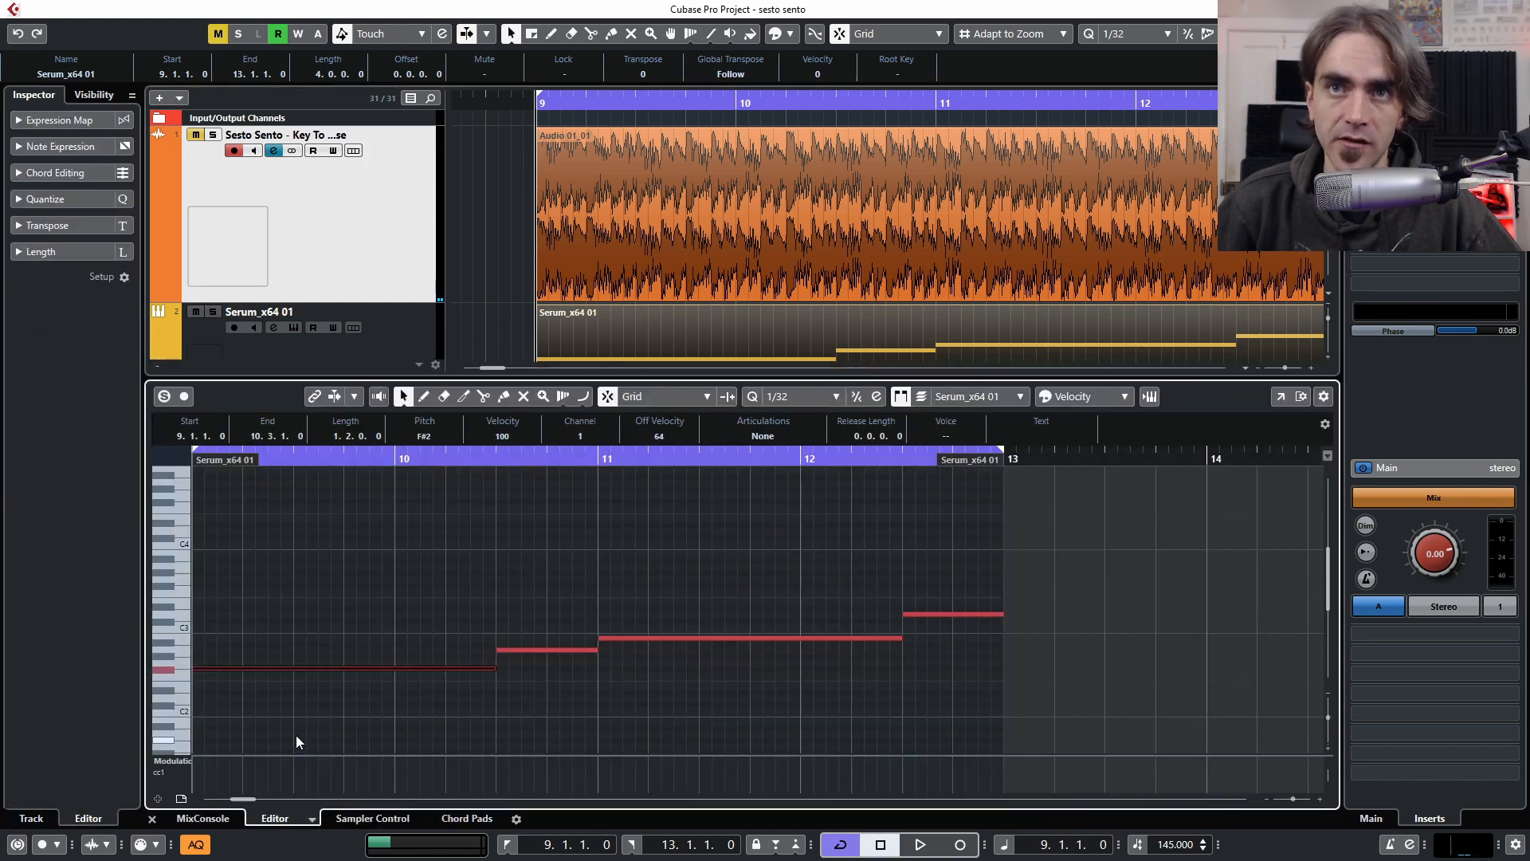
pyautogui.moveTo(514, 598); pyautogui.dragTo(542, 723)
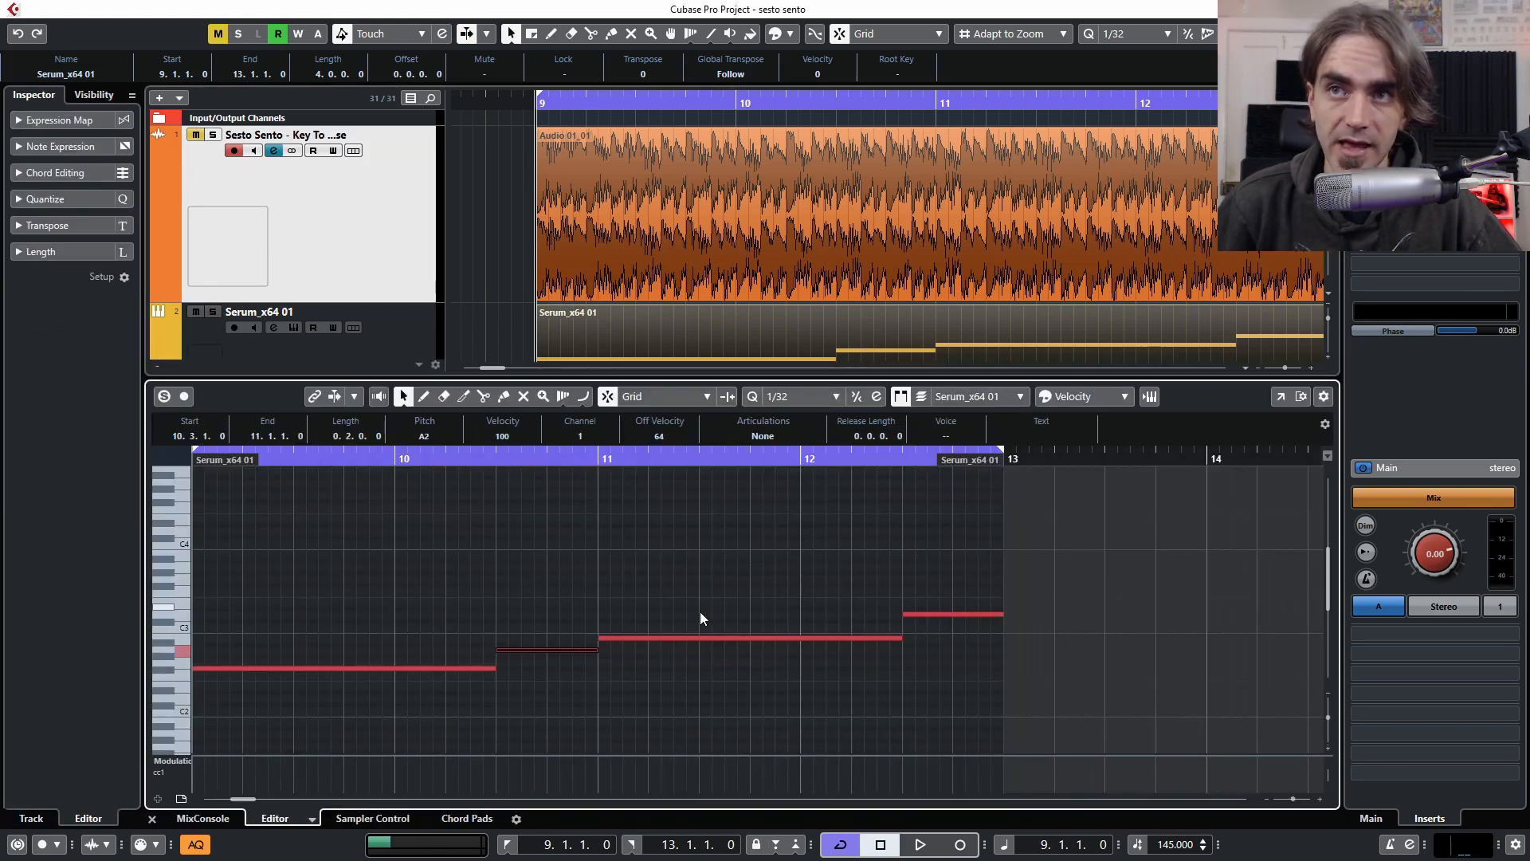
pyautogui.moveTo(700, 609); pyautogui.dragTo(719, 702)
pyautogui.moveTo(978, 574); pyautogui.dragTo(956, 715)
pyautogui.click(152, 819)
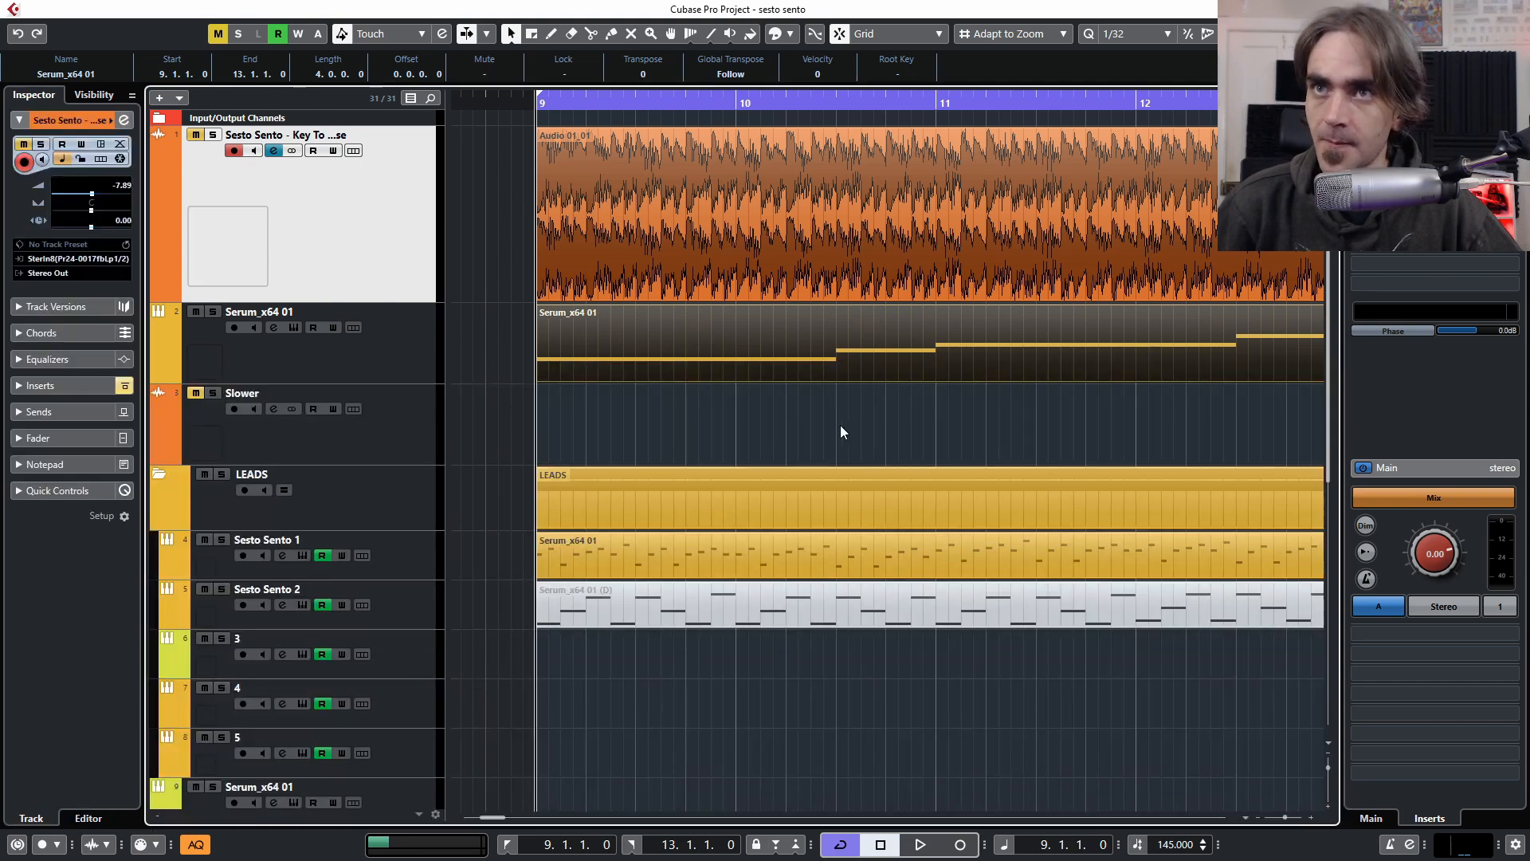
# Collapse the LEADS folder, expand the knb folder and open the Bass track's first Phase Plant 01 part for editing
pyautogui.click(165, 474)
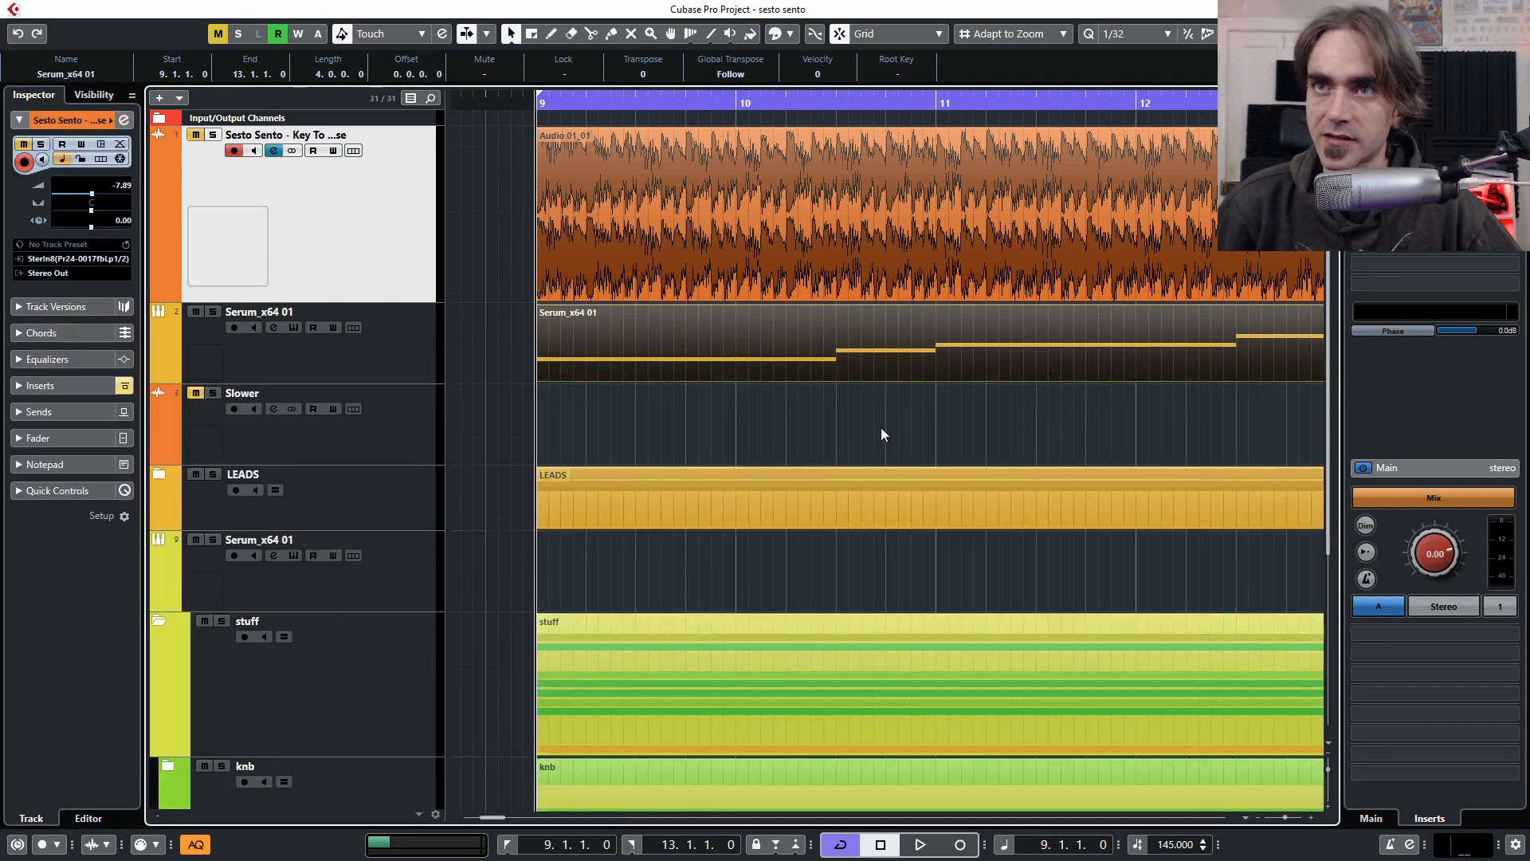
pyautogui.scroll(-5, 887, 416)
pyautogui.click(178, 478)
pyautogui.scroll(-3, 723, 448)
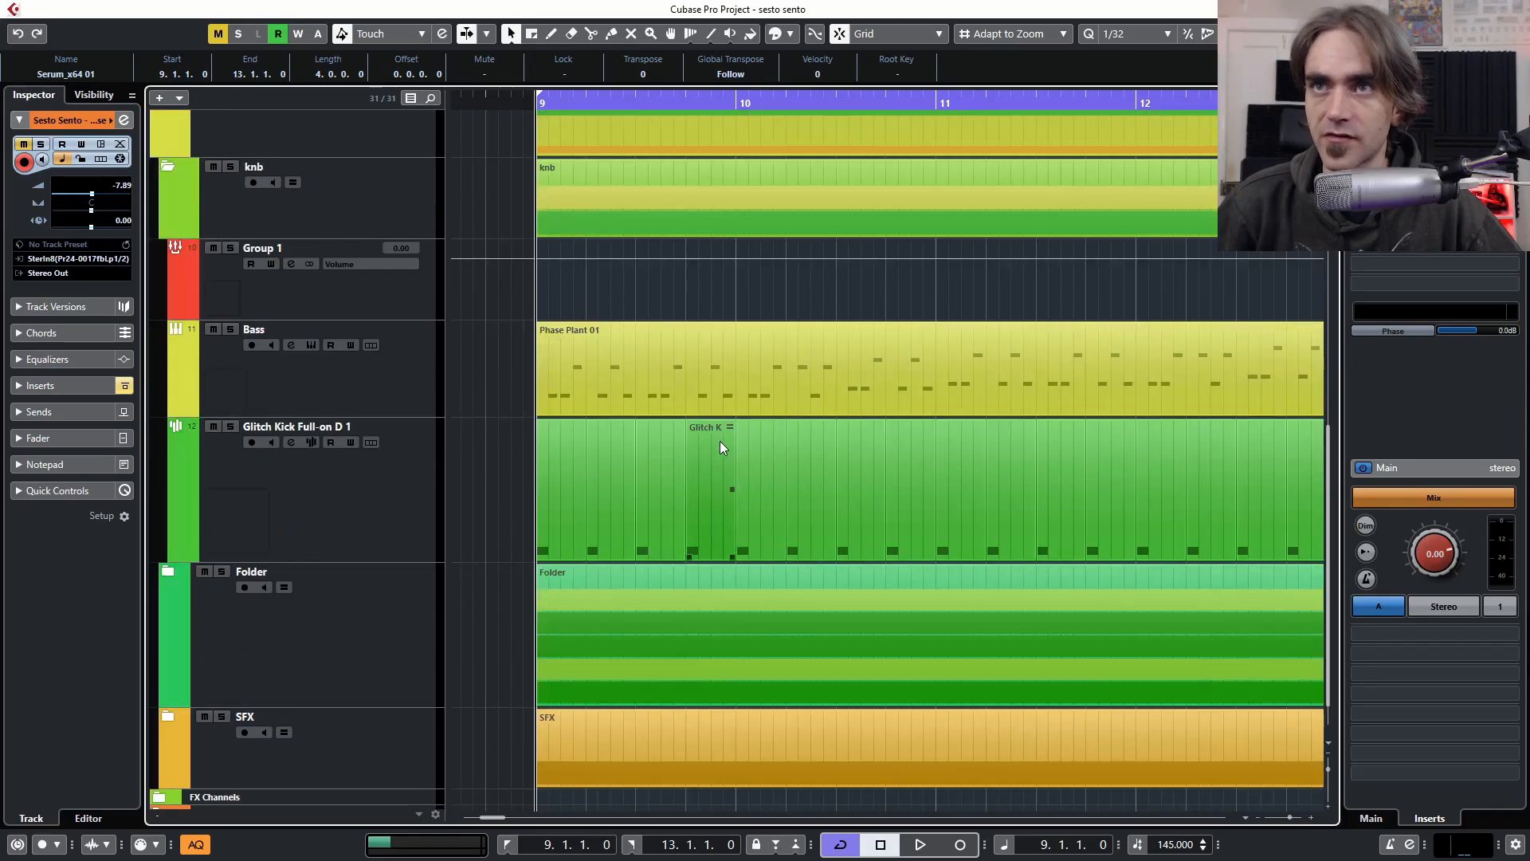
pyautogui.doubleClick(701, 384)
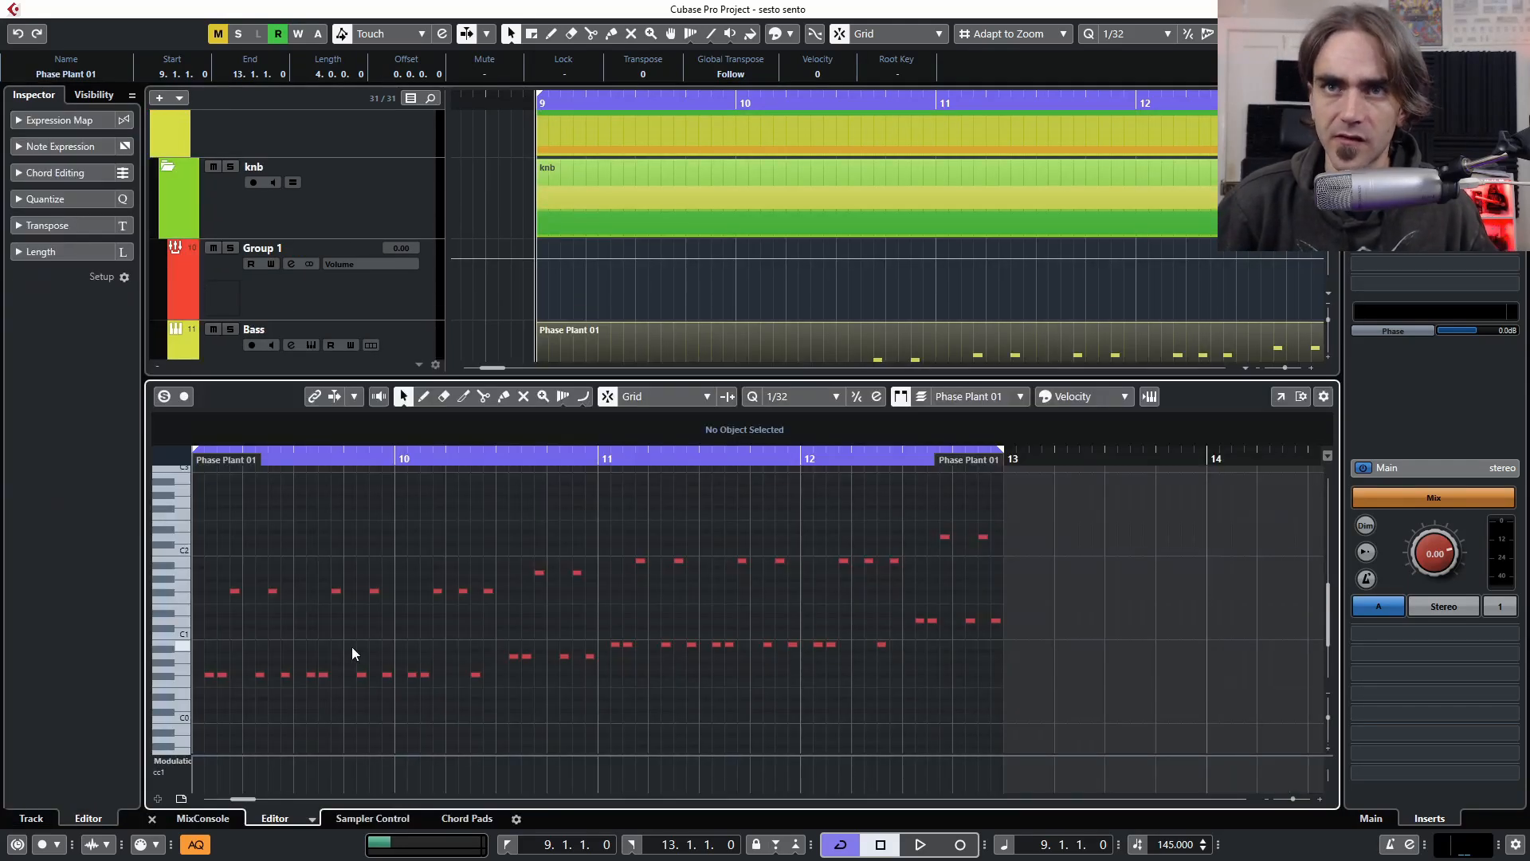
pyautogui.hscroll(-3, 236, 644)
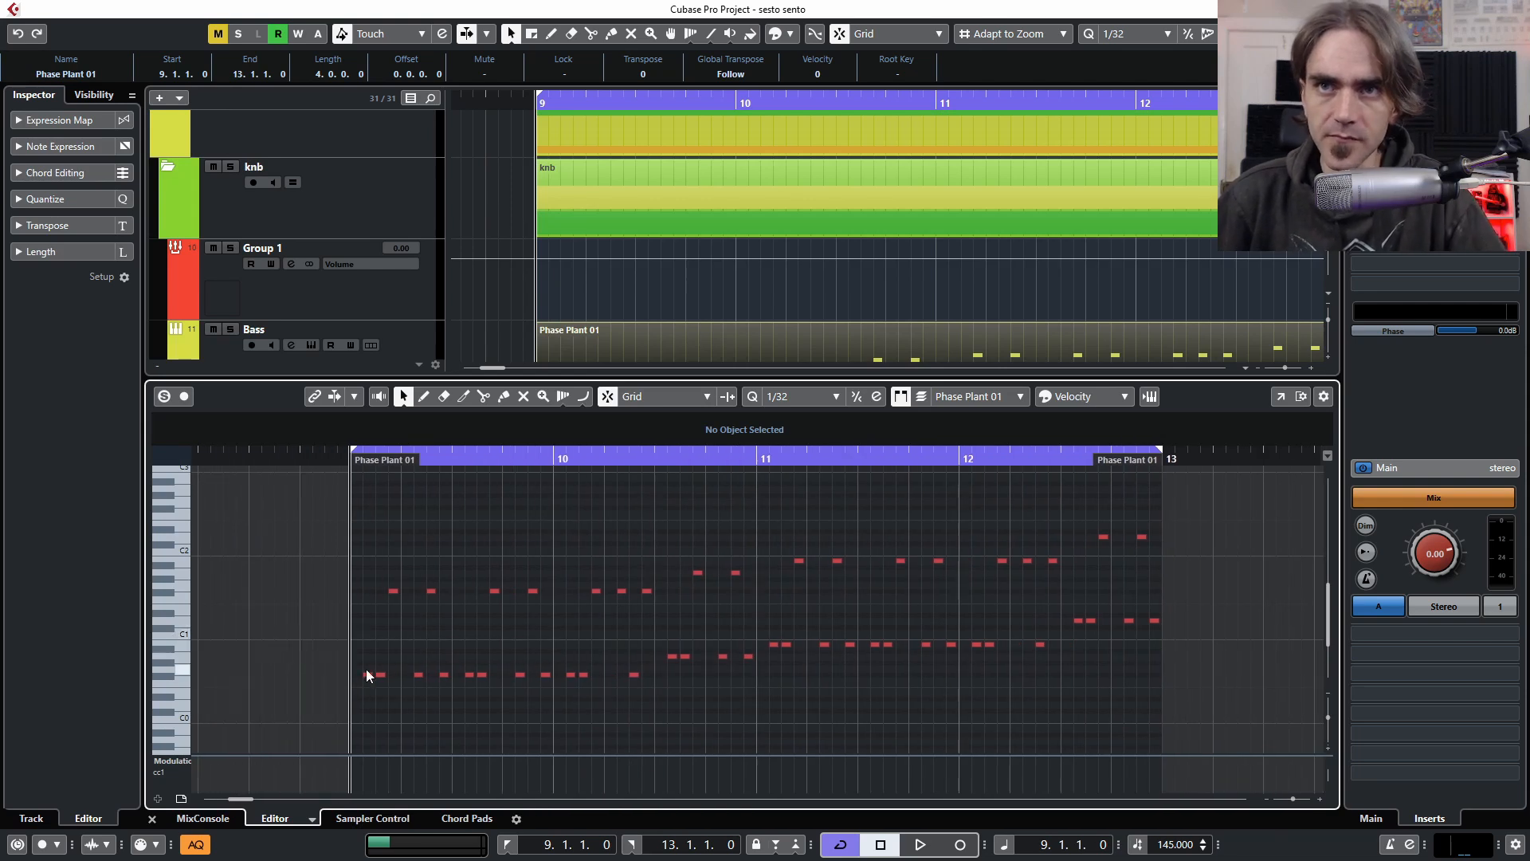
# Examine the rhythm of the low and octave-higher notes in the first bar and a half of the bass part
pyautogui.moveTo(337, 554); pyautogui.dragTo(643, 721)
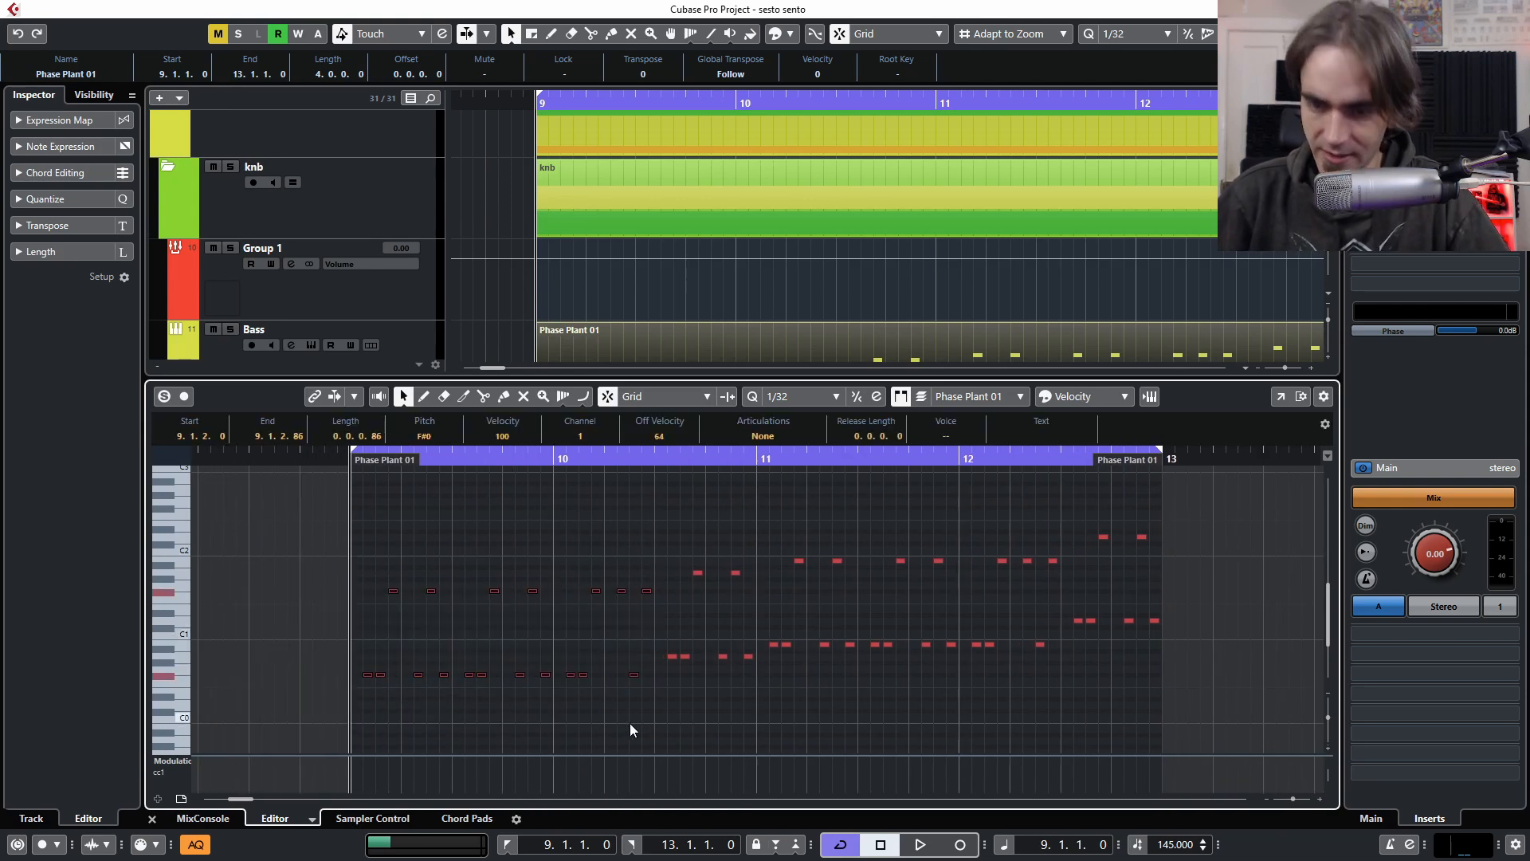
pyautogui.scroll(2, 604, 729)
pyautogui.moveTo(315, 708)
pyautogui.mouseDown()
pyautogui.moveTo(208, 696)
pyautogui.moveTo(299, 727)
pyautogui.mouseUp()
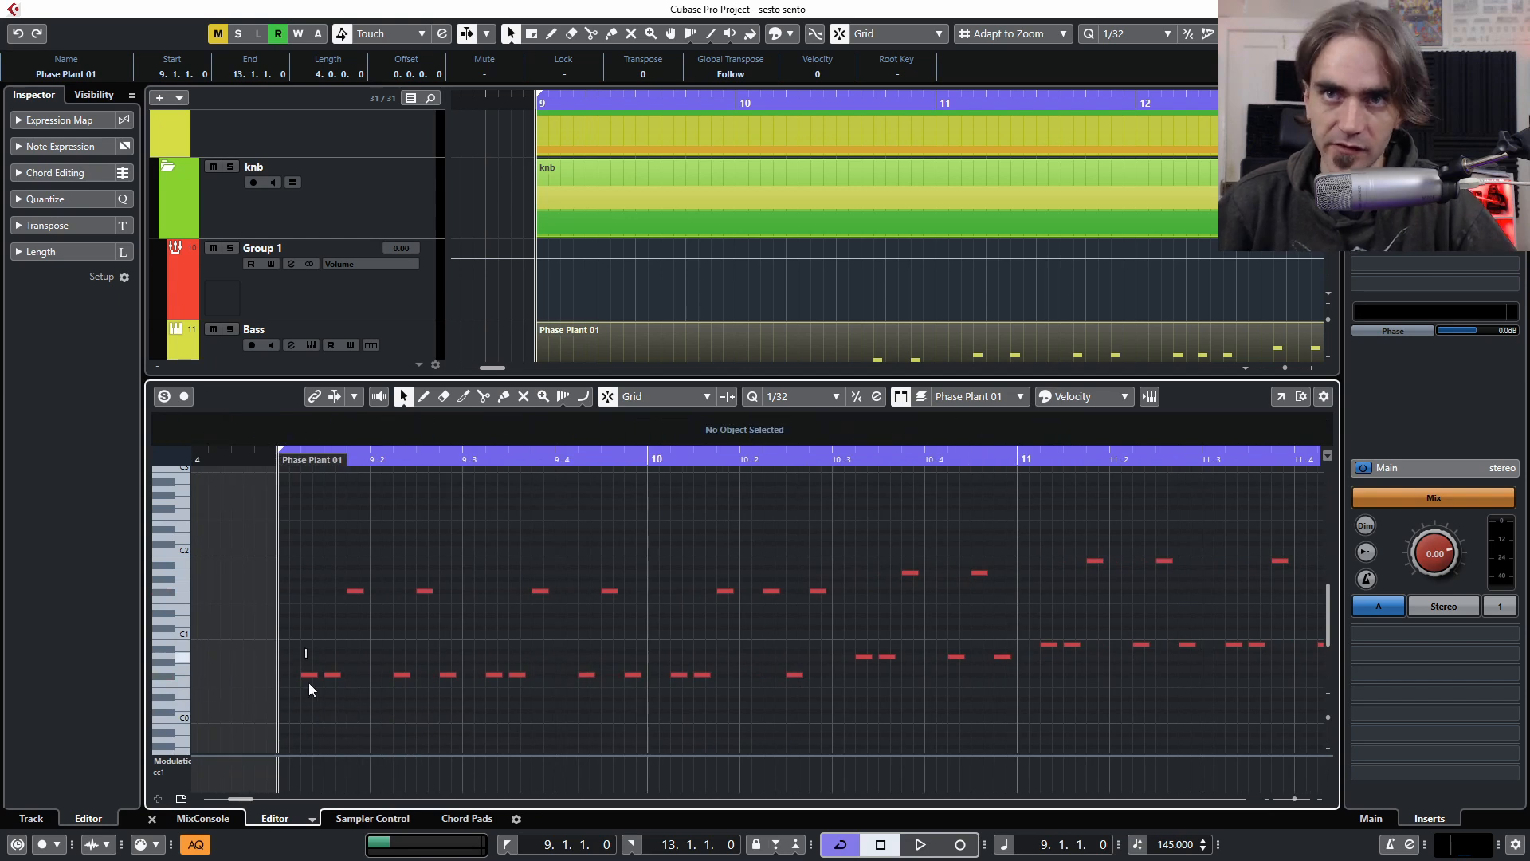
pyautogui.moveTo(414, 557); pyautogui.dragTo(445, 647)
pyautogui.click(482, 657)
pyautogui.click(540, 590)
pyautogui.click(562, 637)
pyautogui.click(586, 674)
pyautogui.click(630, 652)
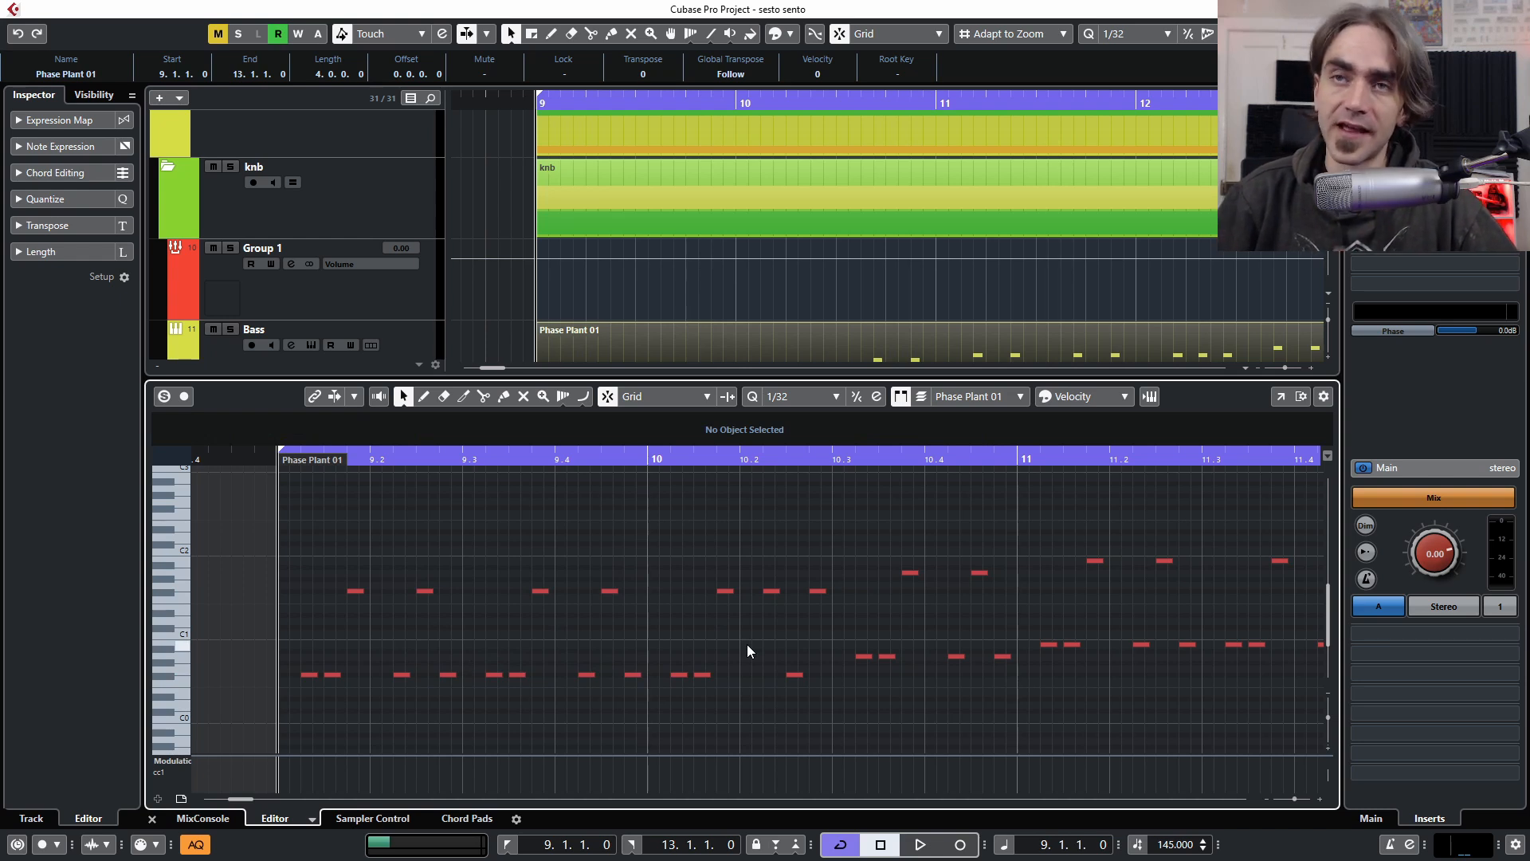
# Examine the higher notes just before 10.3 and the root-note changes across the whole four-bar bass pattern
pyautogui.moveTo(763, 561); pyautogui.dragTo(821, 614)
pyautogui.click(811, 538)
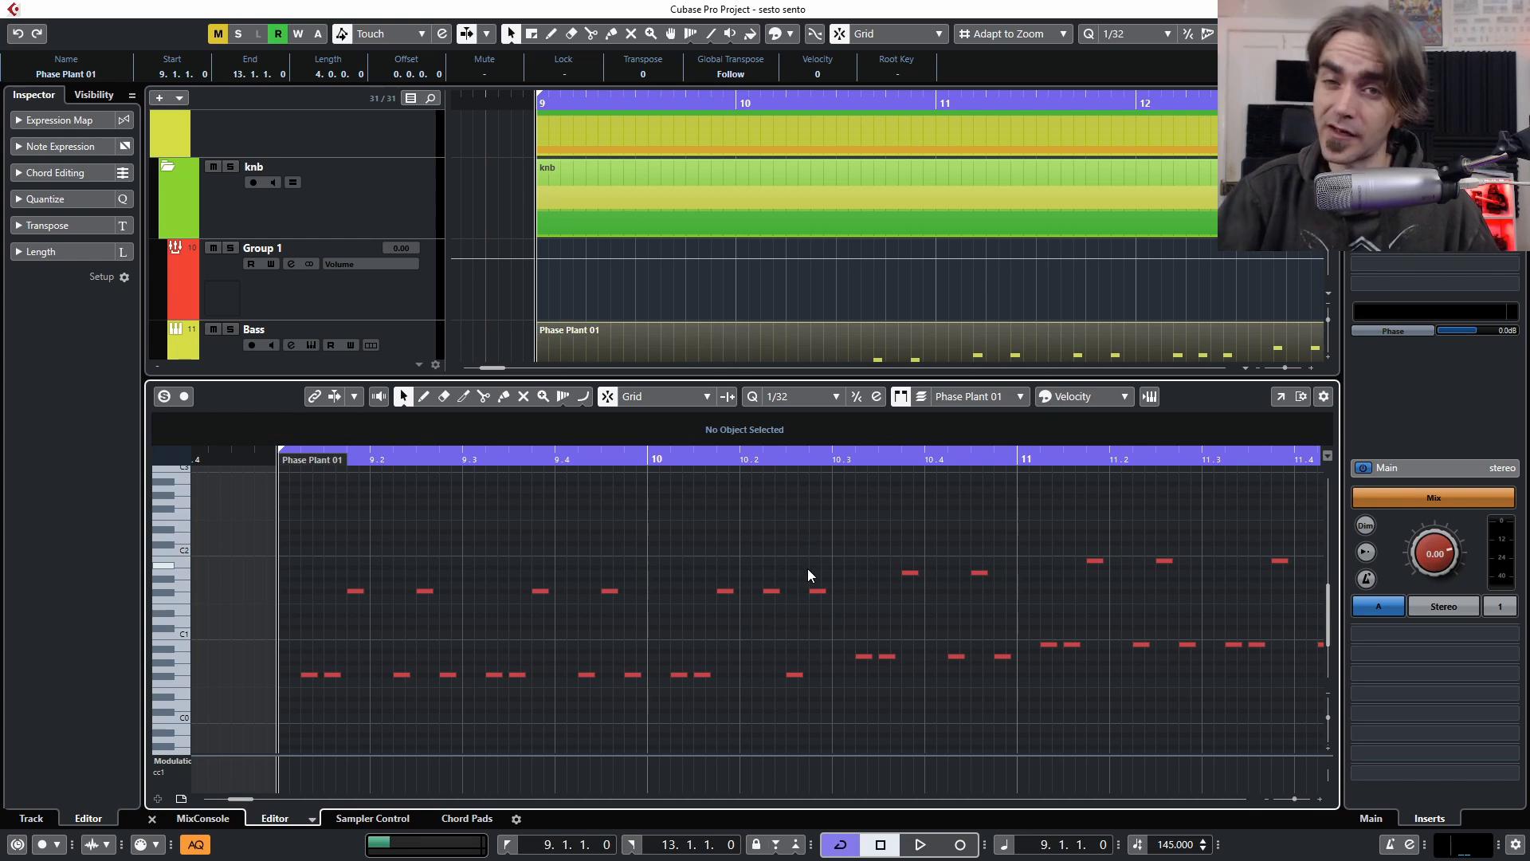
pyautogui.scroll(-2, 818, 569)
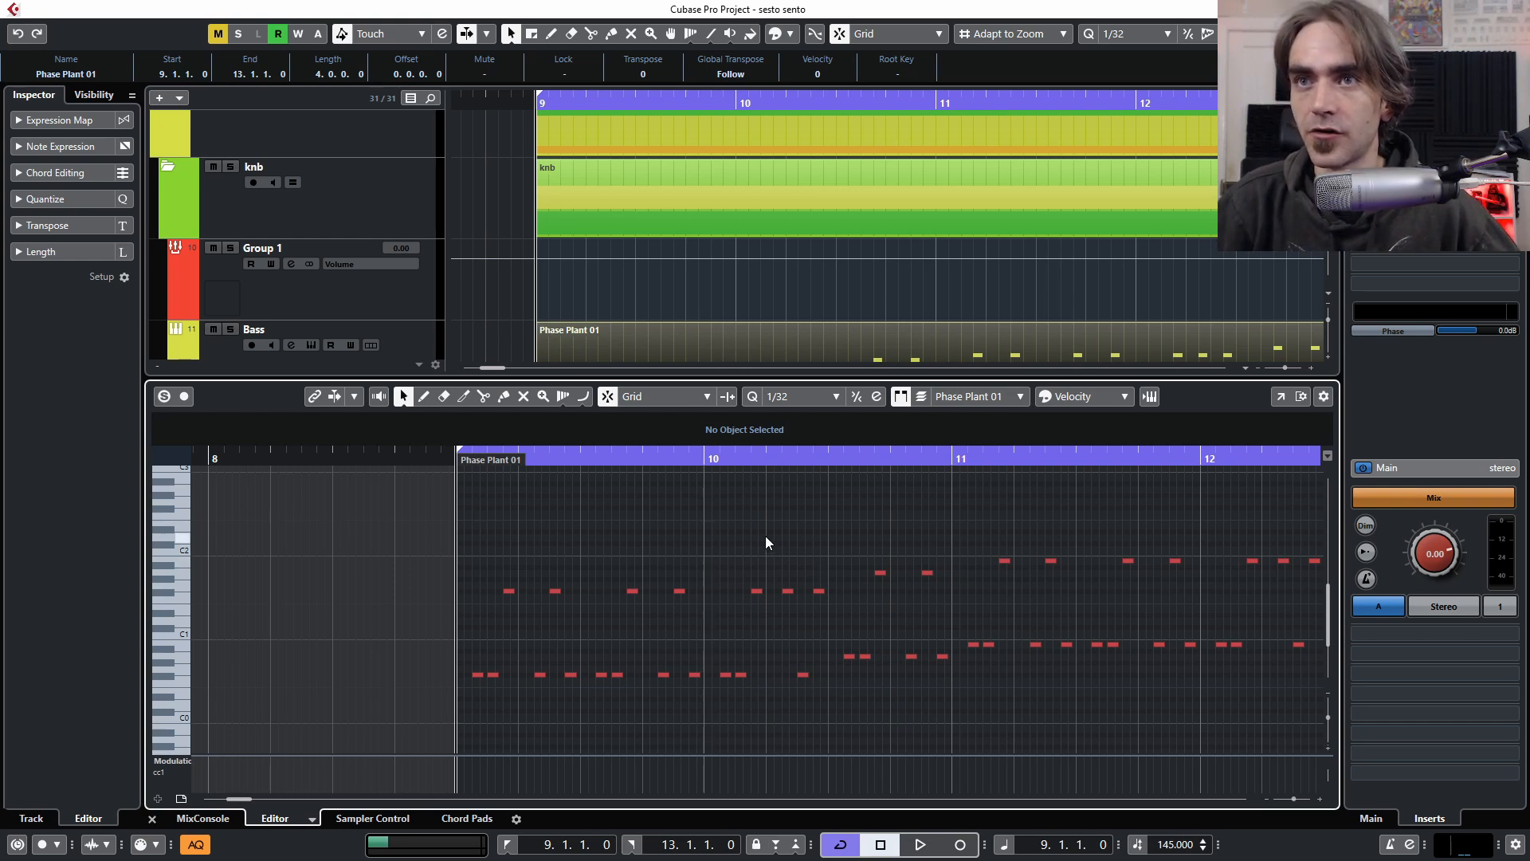
pyautogui.scroll(-2, 753, 575)
pyautogui.scroll(-1, 706, 599)
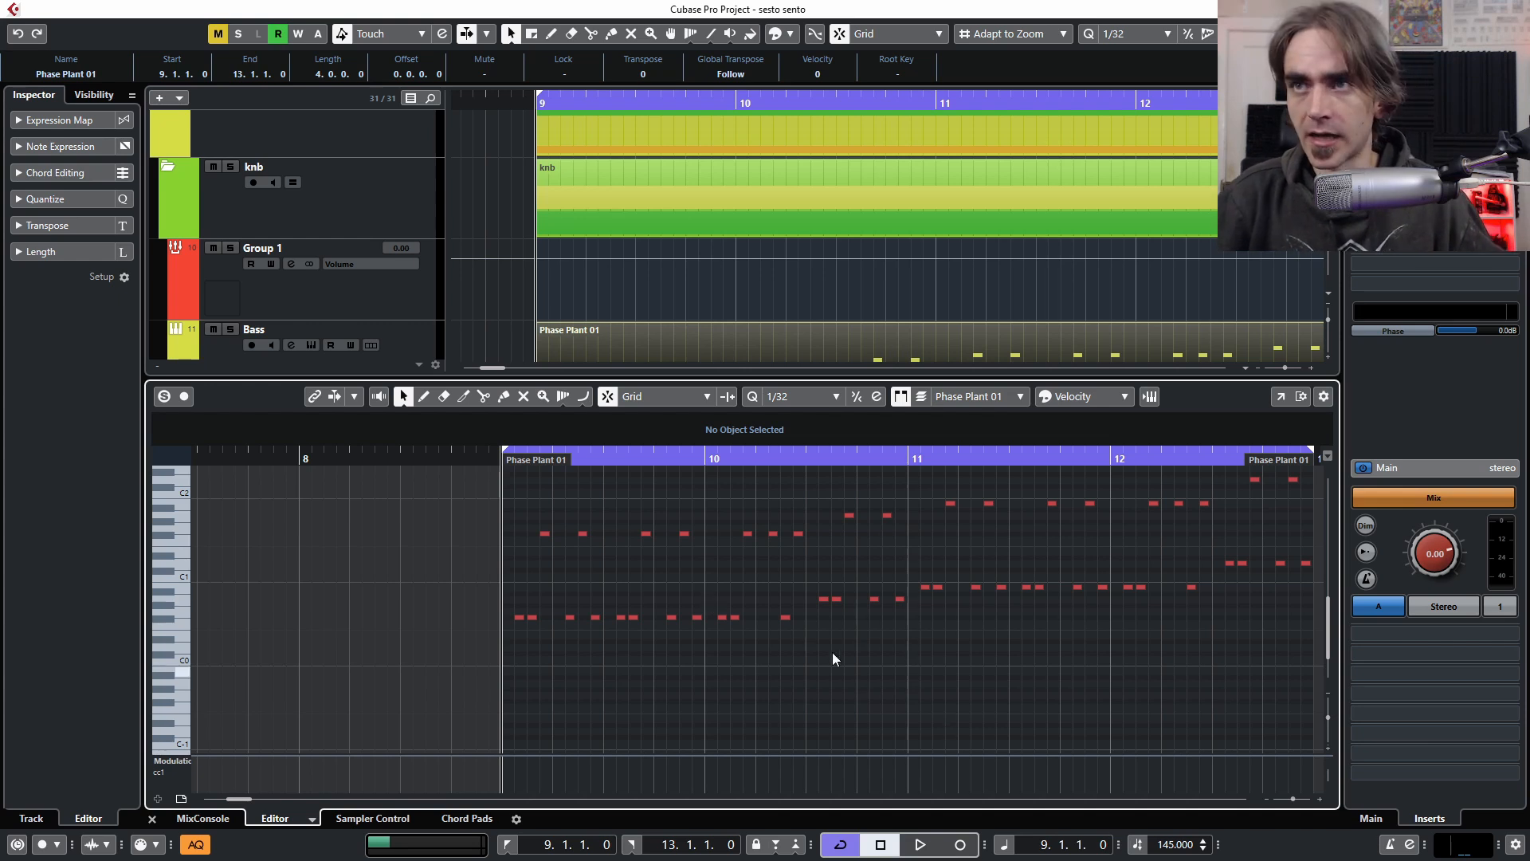
pyautogui.hscroll(2, 717, 648)
pyautogui.moveTo(389, 517); pyautogui.dragTo(690, 662)
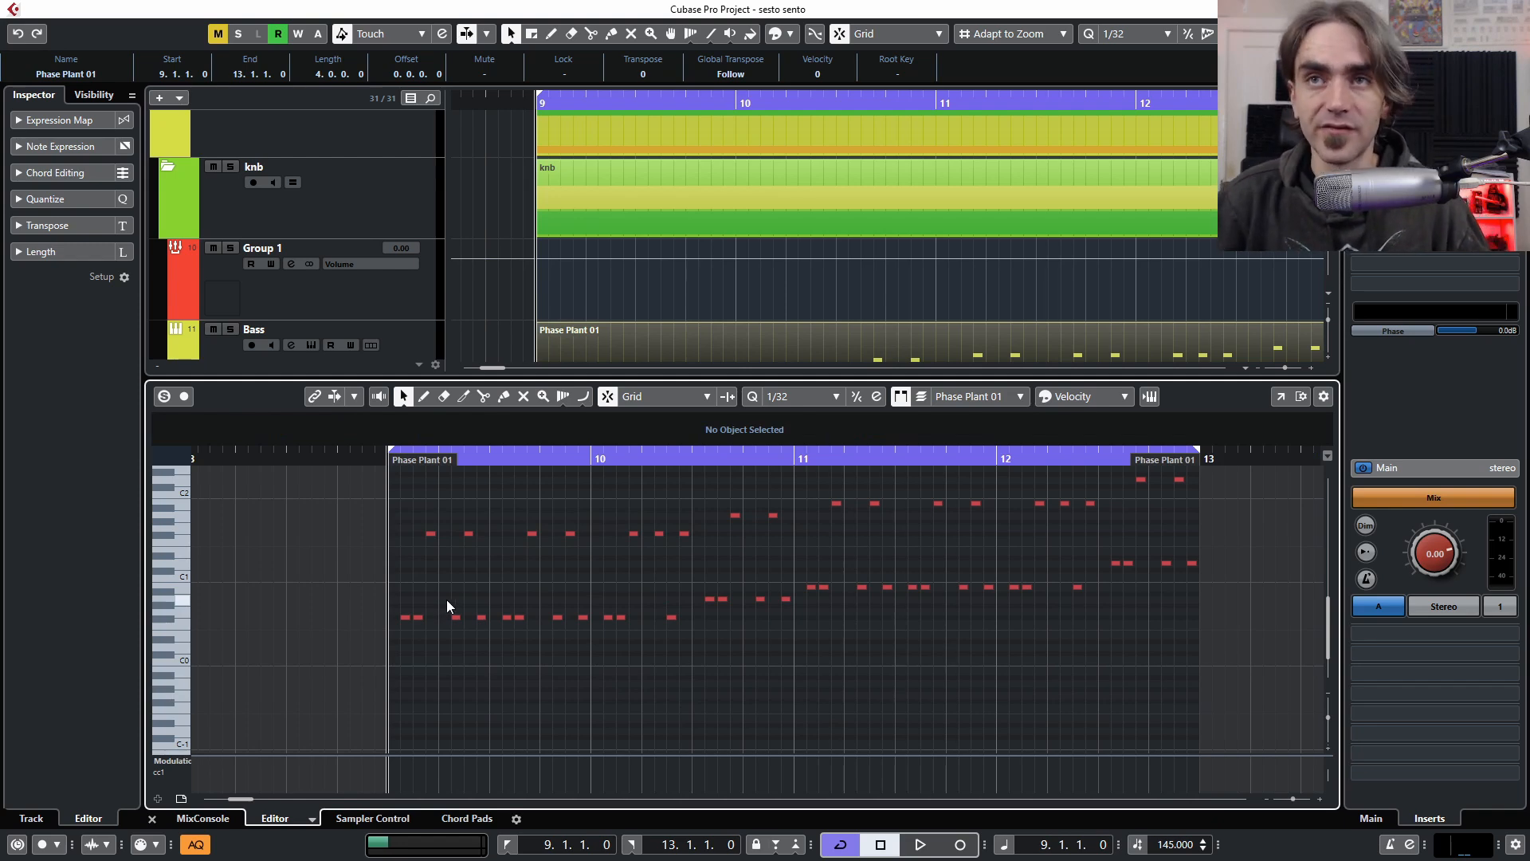
# Play the bars 9–13 loop outside the note editor and review the Bass and kick tracks alongside the Serum reference notes
pyautogui.click(152, 819)
pyautogui.press('space')
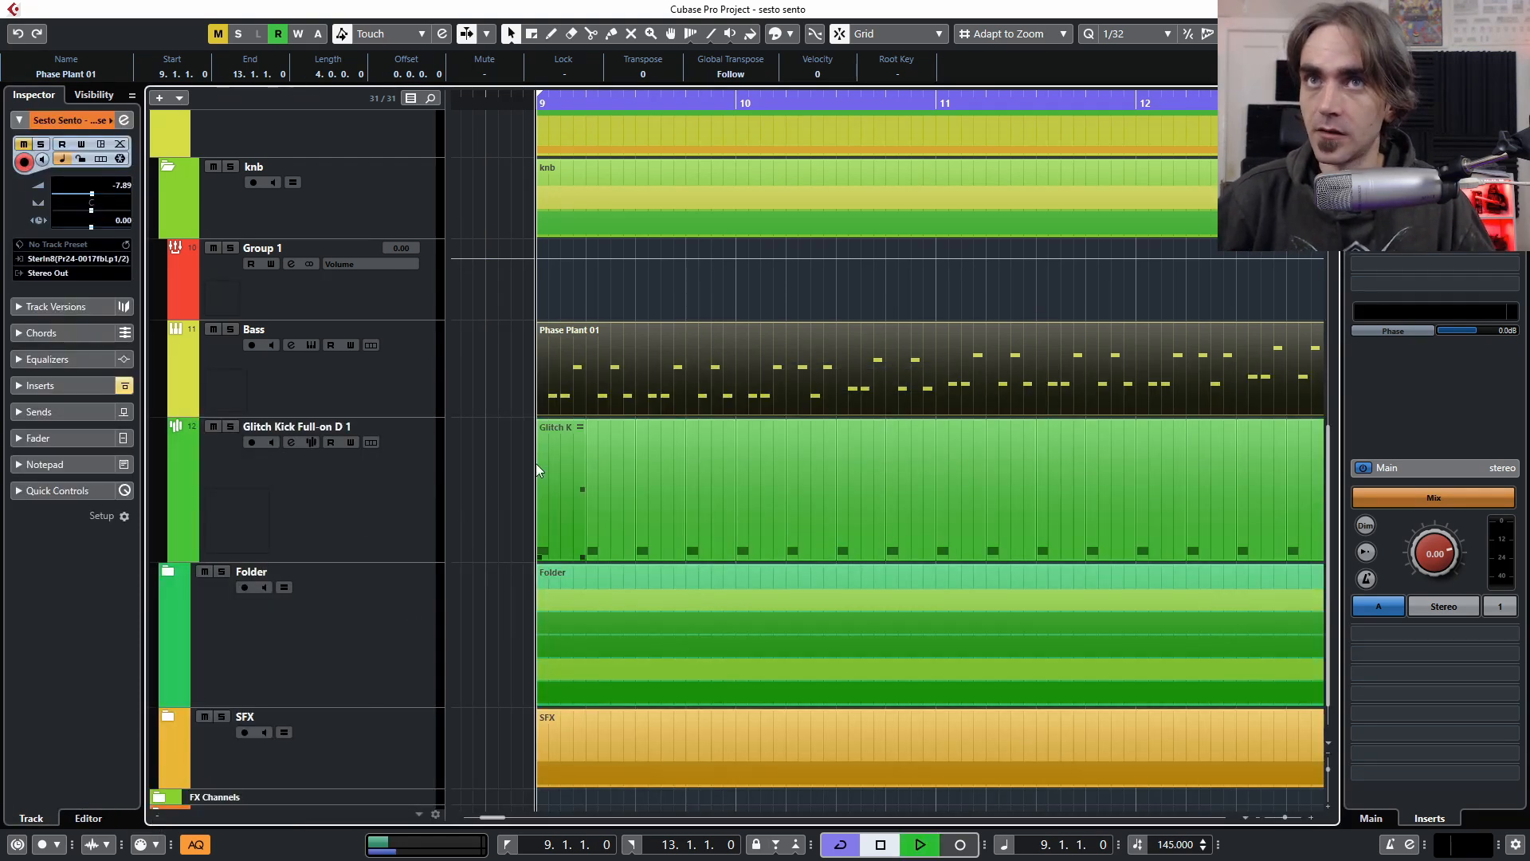
pyautogui.press('g')
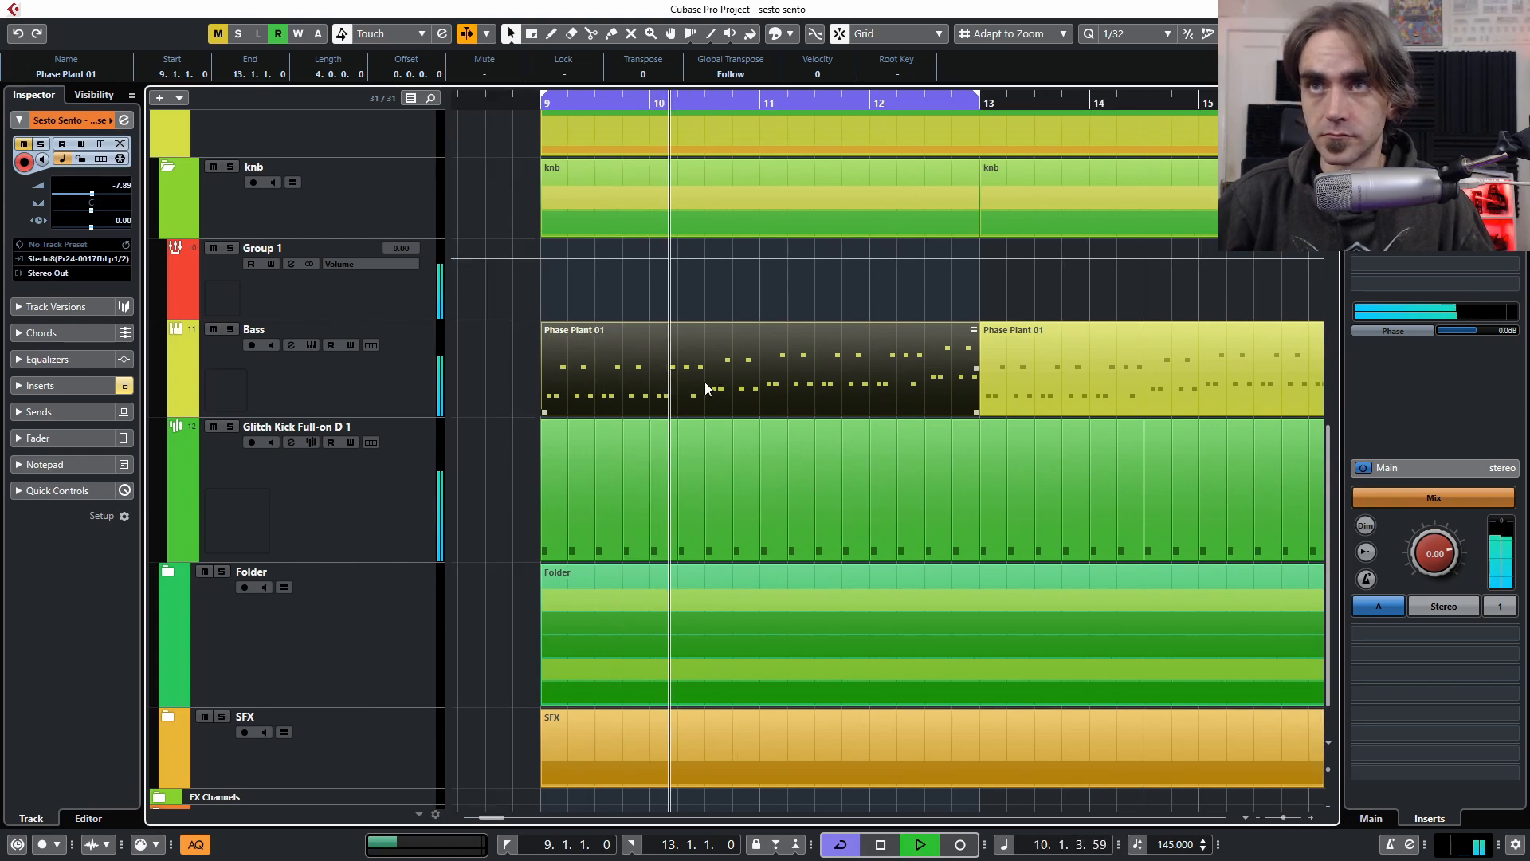
pyautogui.scroll(4, 676, 368)
pyautogui.scroll(-4, 845, 518)
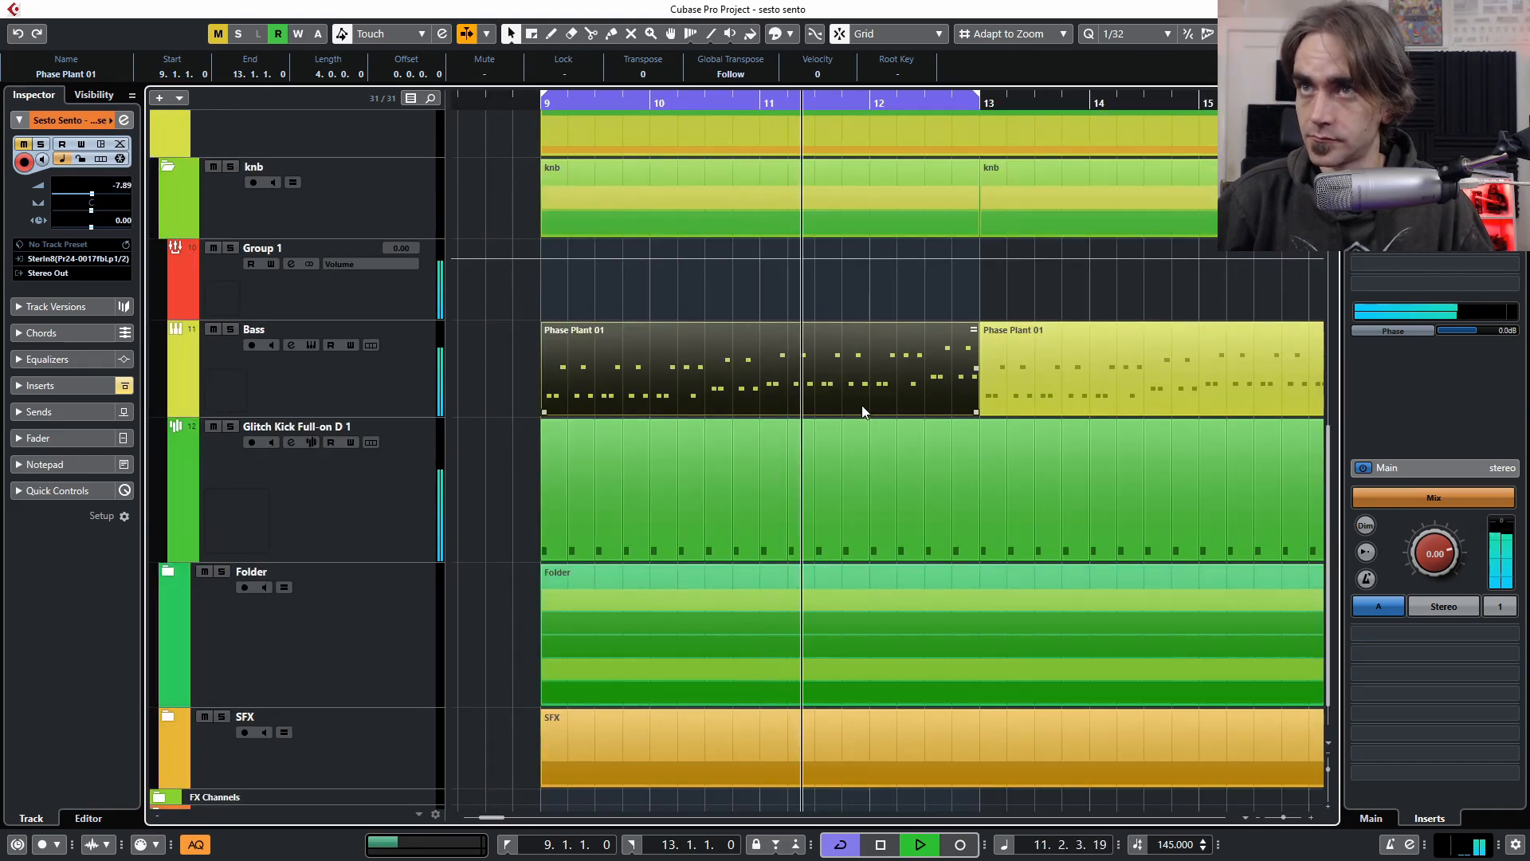
pyautogui.scroll(4, 954, 443)
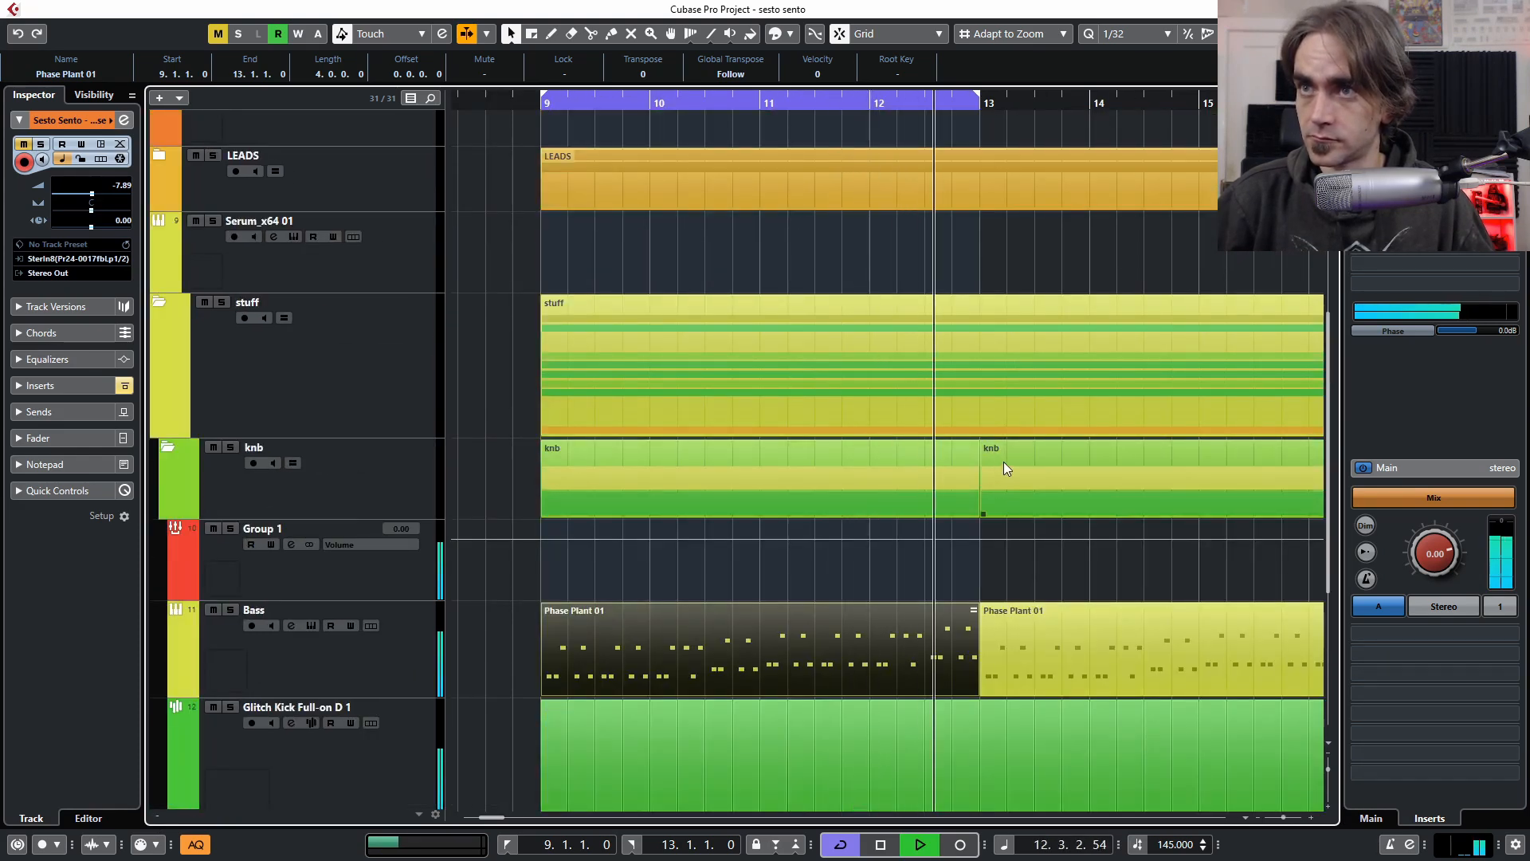
pyautogui.scroll(4, 1016, 443)
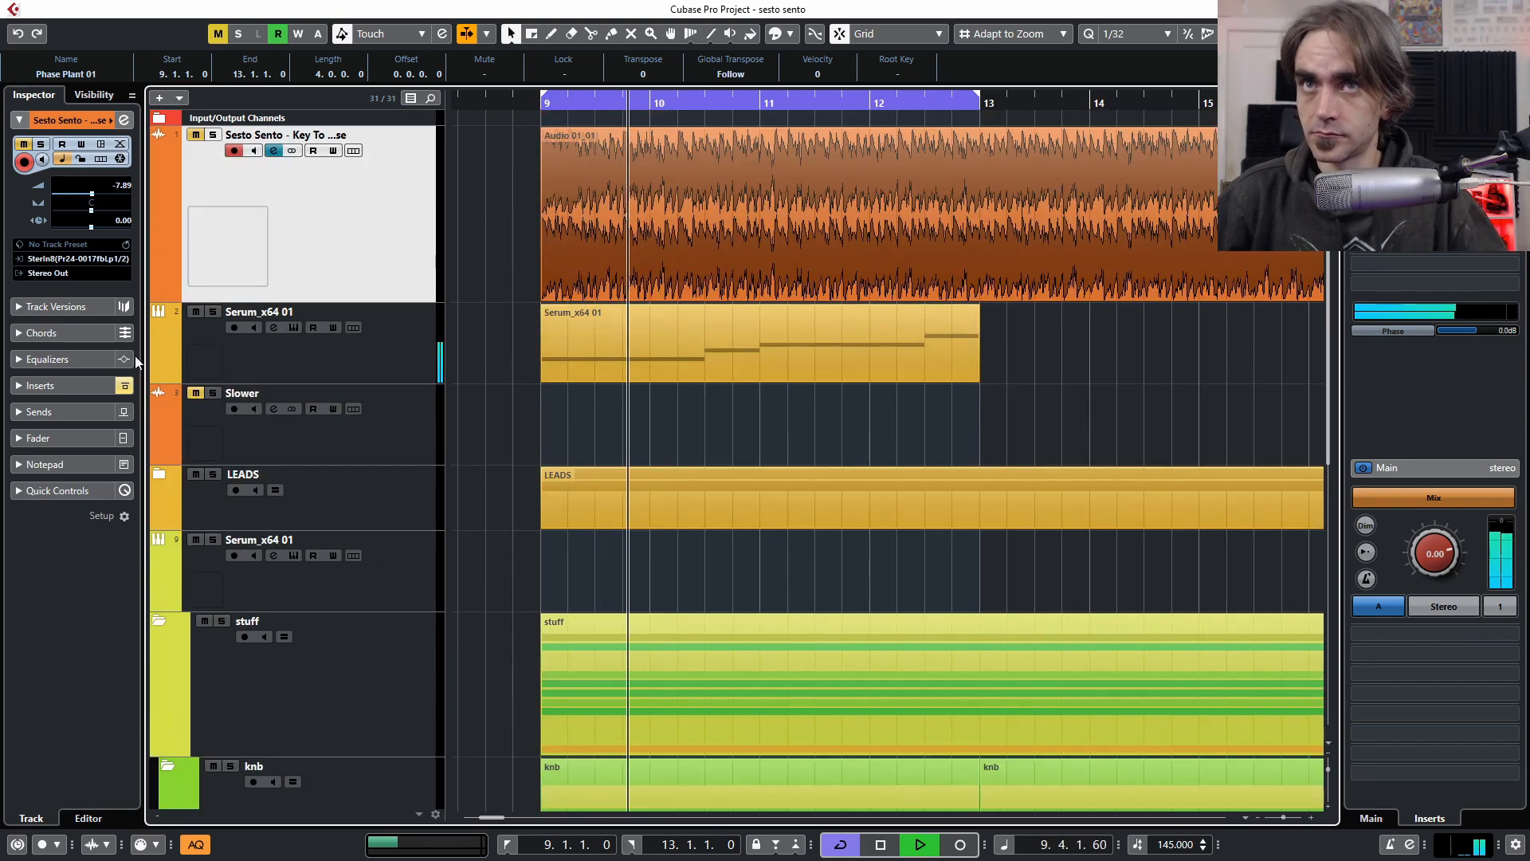
pyautogui.click(890, 435)
pyautogui.scroll(-4, 1011, 407)
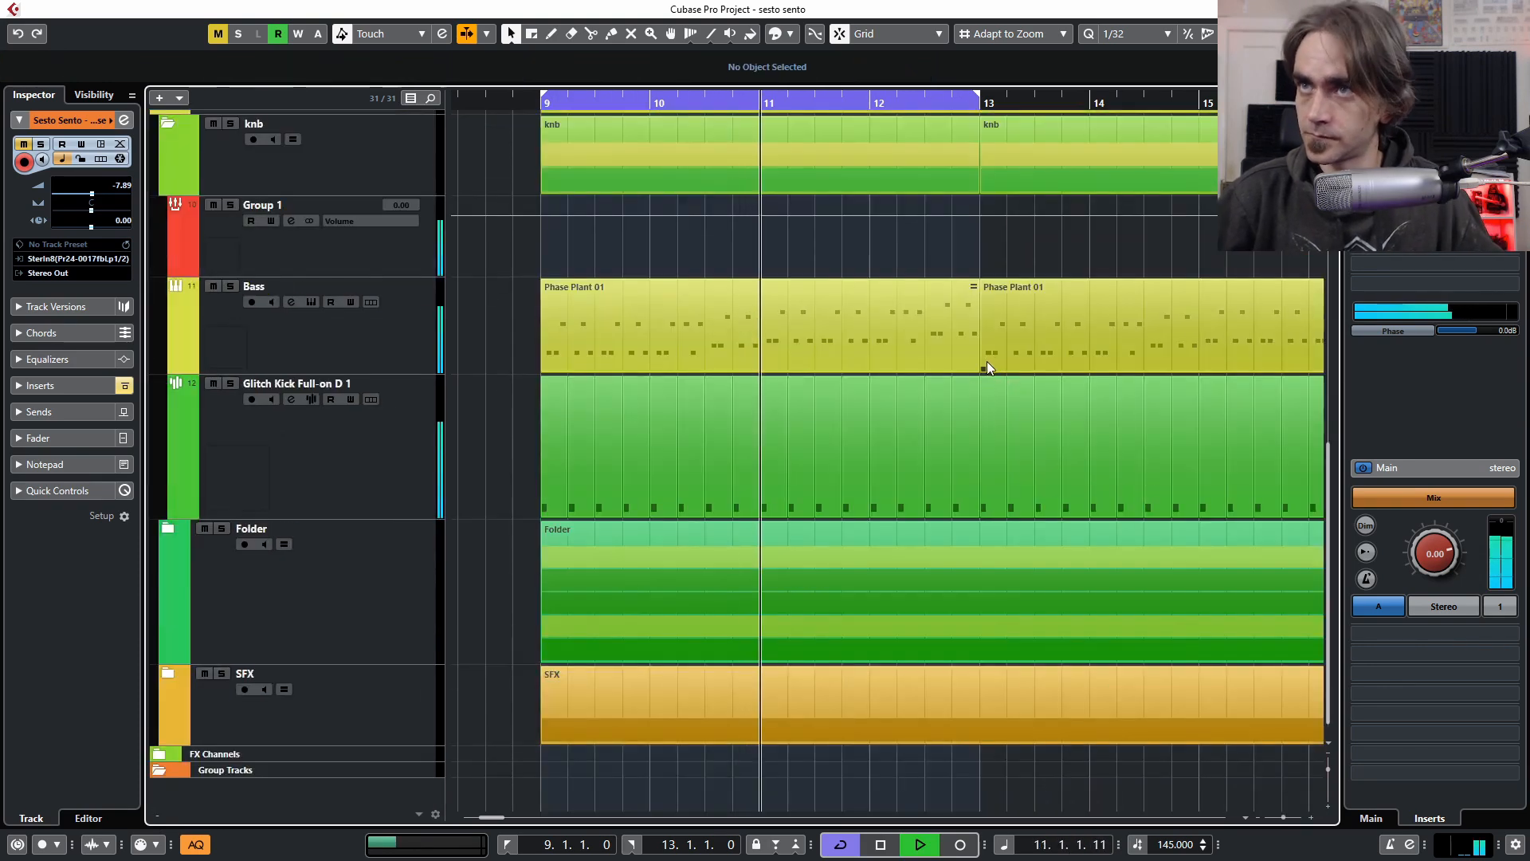
pyautogui.scroll(-2, 857, 341)
pyautogui.scroll(3, 876, 343)
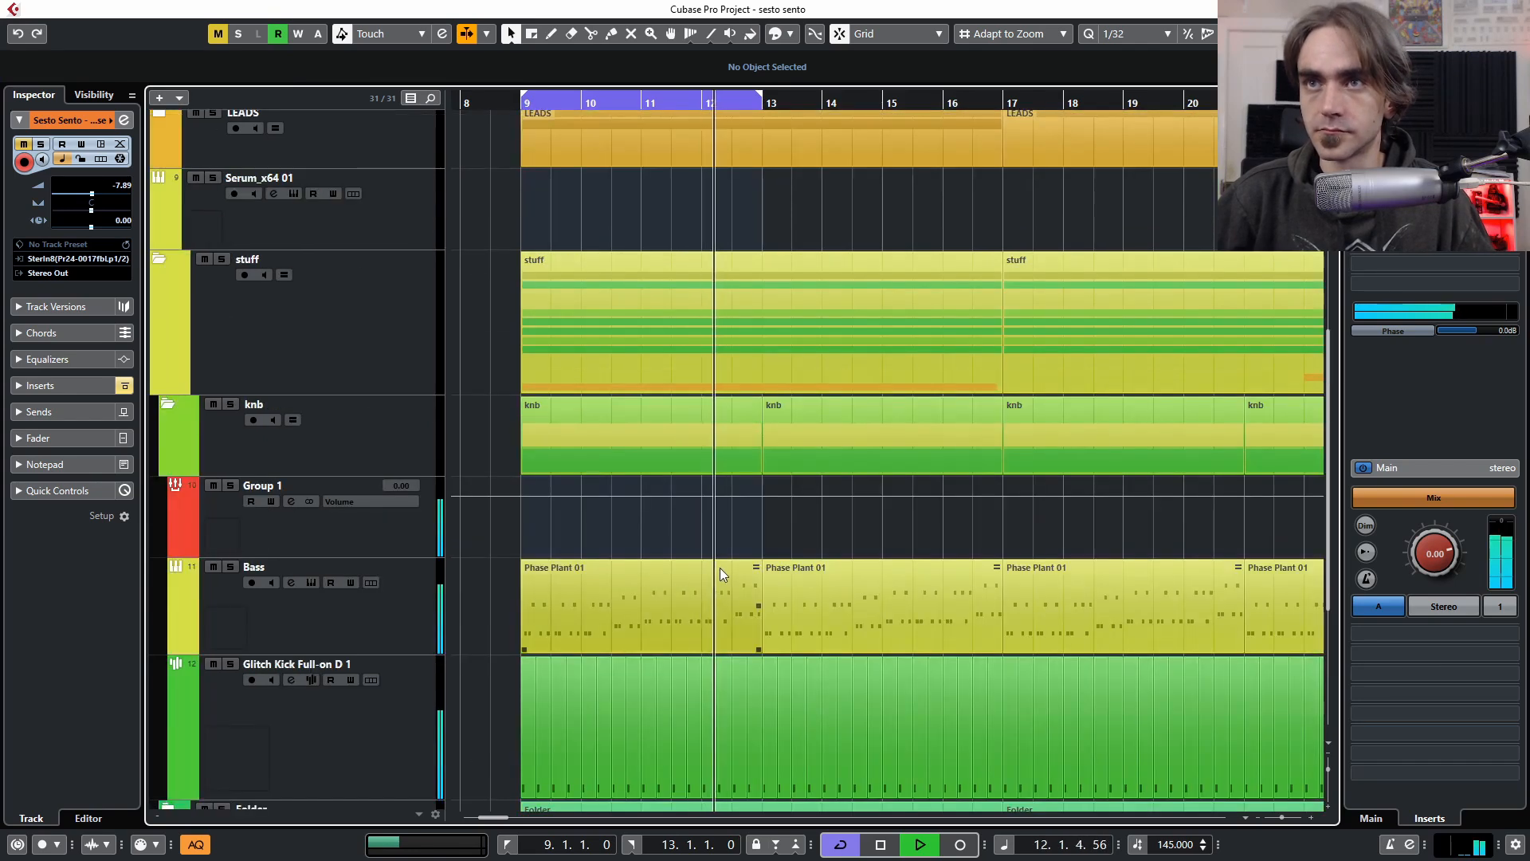
pyautogui.scroll(-2, 720, 567)
pyautogui.scroll(-2, 609, 547)
pyautogui.scroll(1, 596, 498)
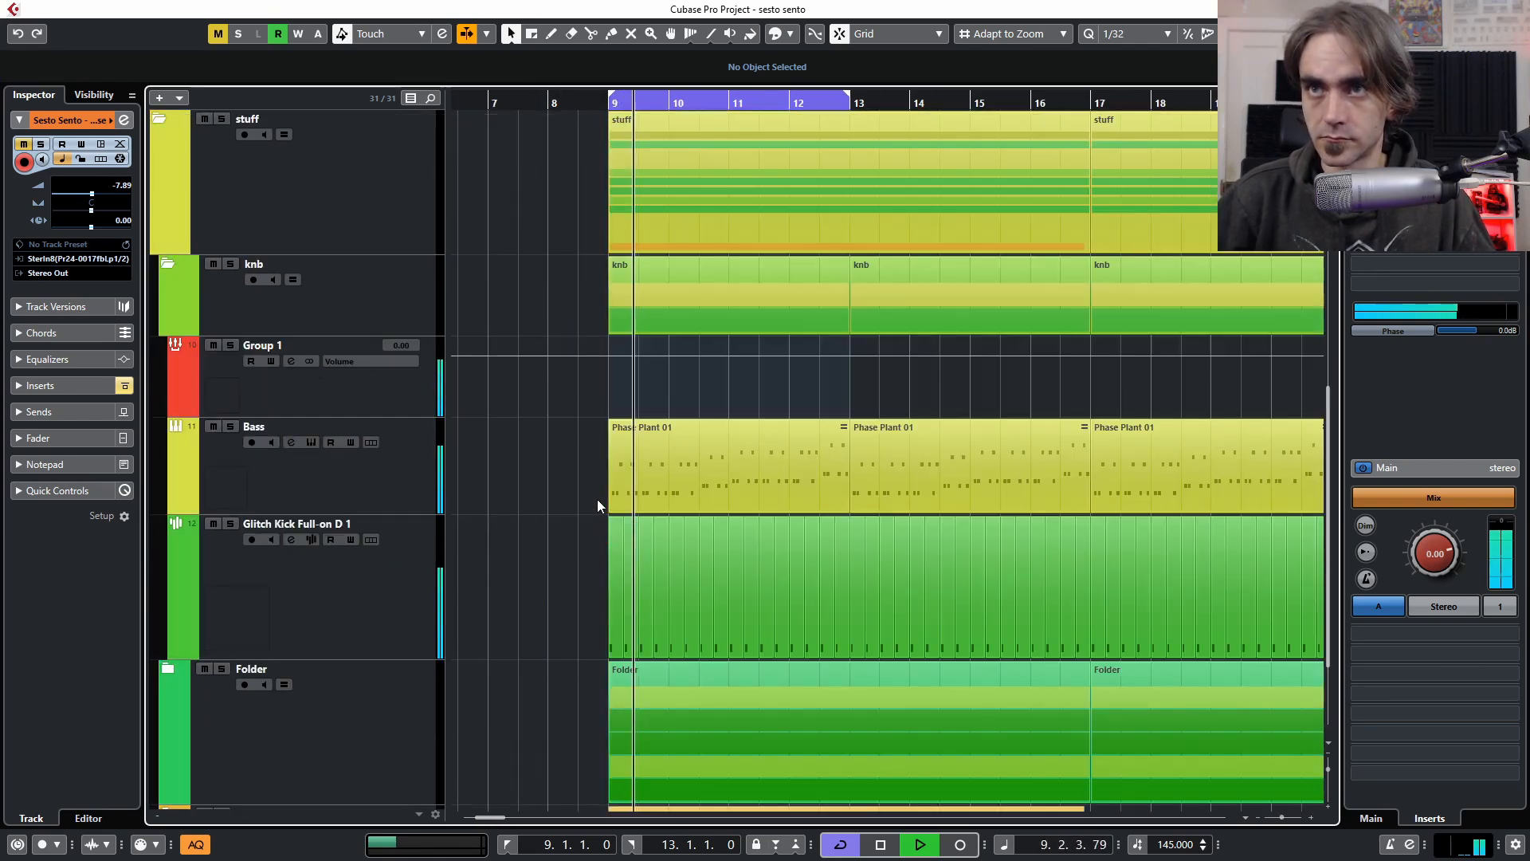
pyautogui.scroll(2, 588, 508)
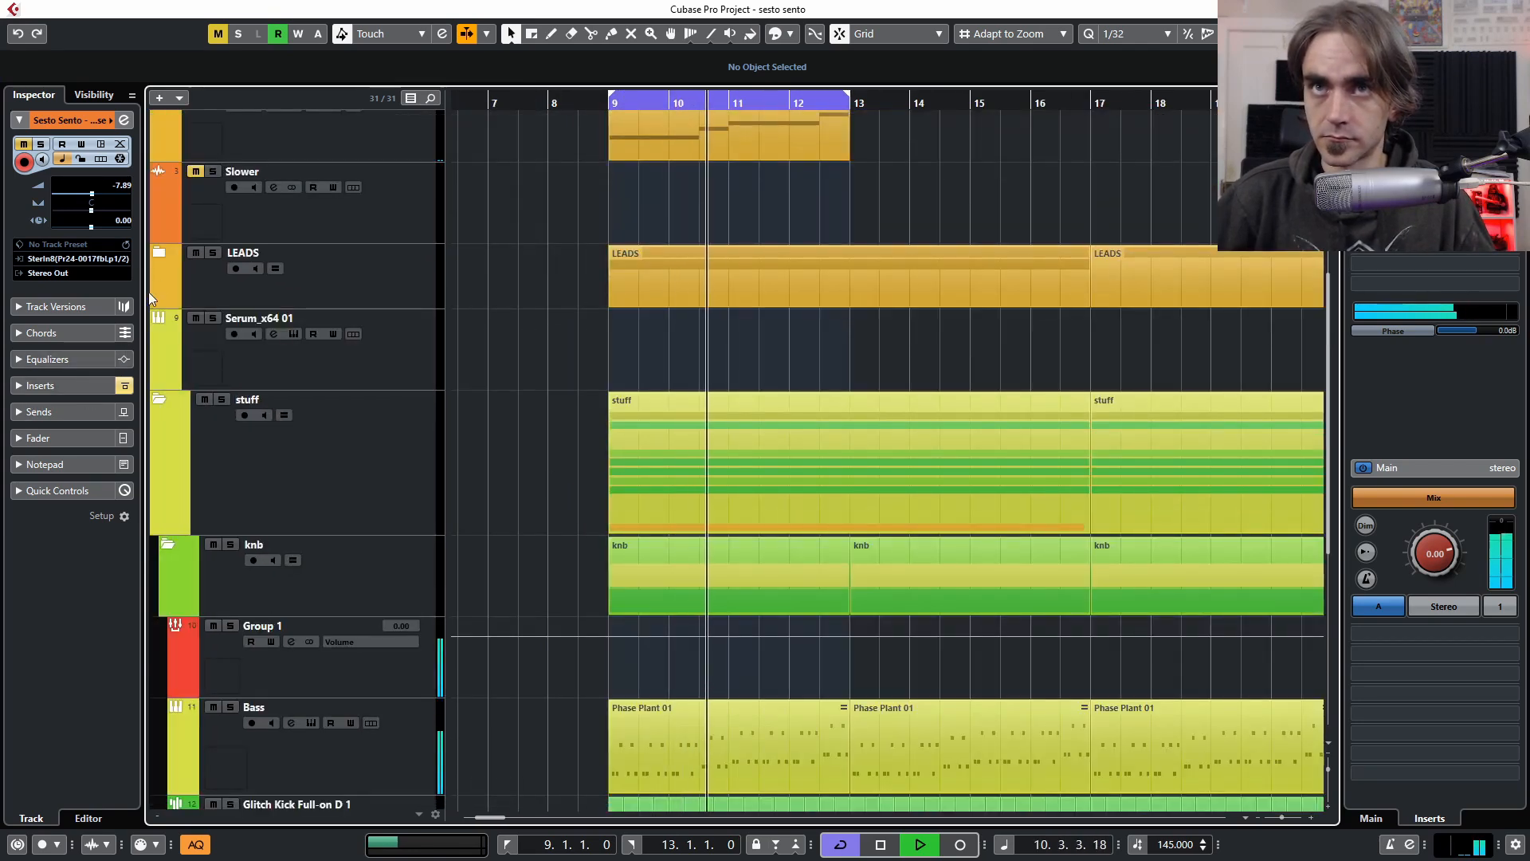
# Stop playback, expand the LEADS folder and look over the notes in Sesto Sento 1's first Serum_x64 01 part
pyautogui.press('space')
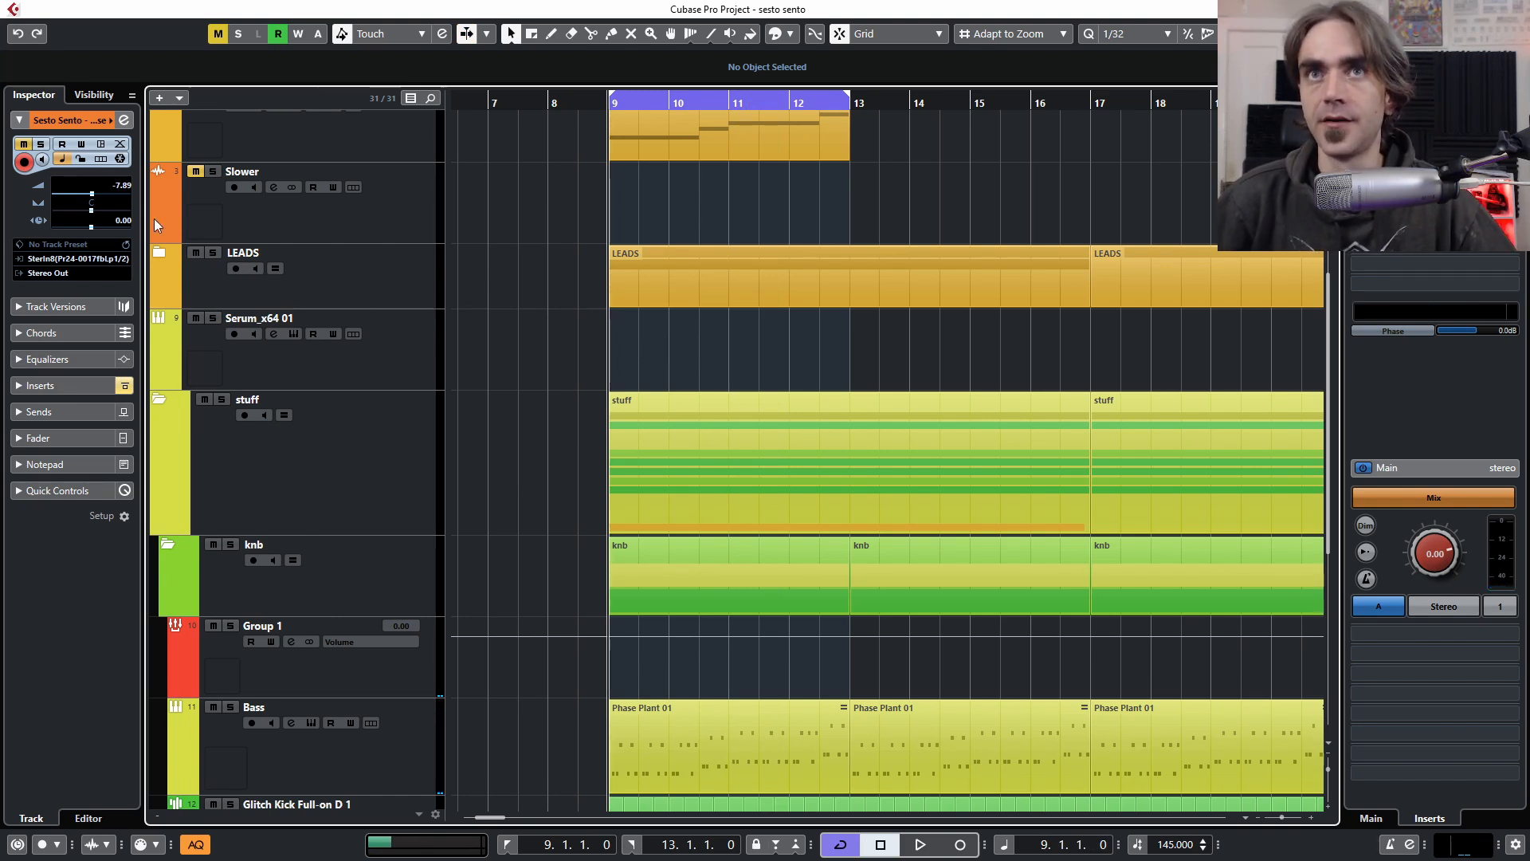
pyautogui.click(164, 252)
pyautogui.click(651, 349)
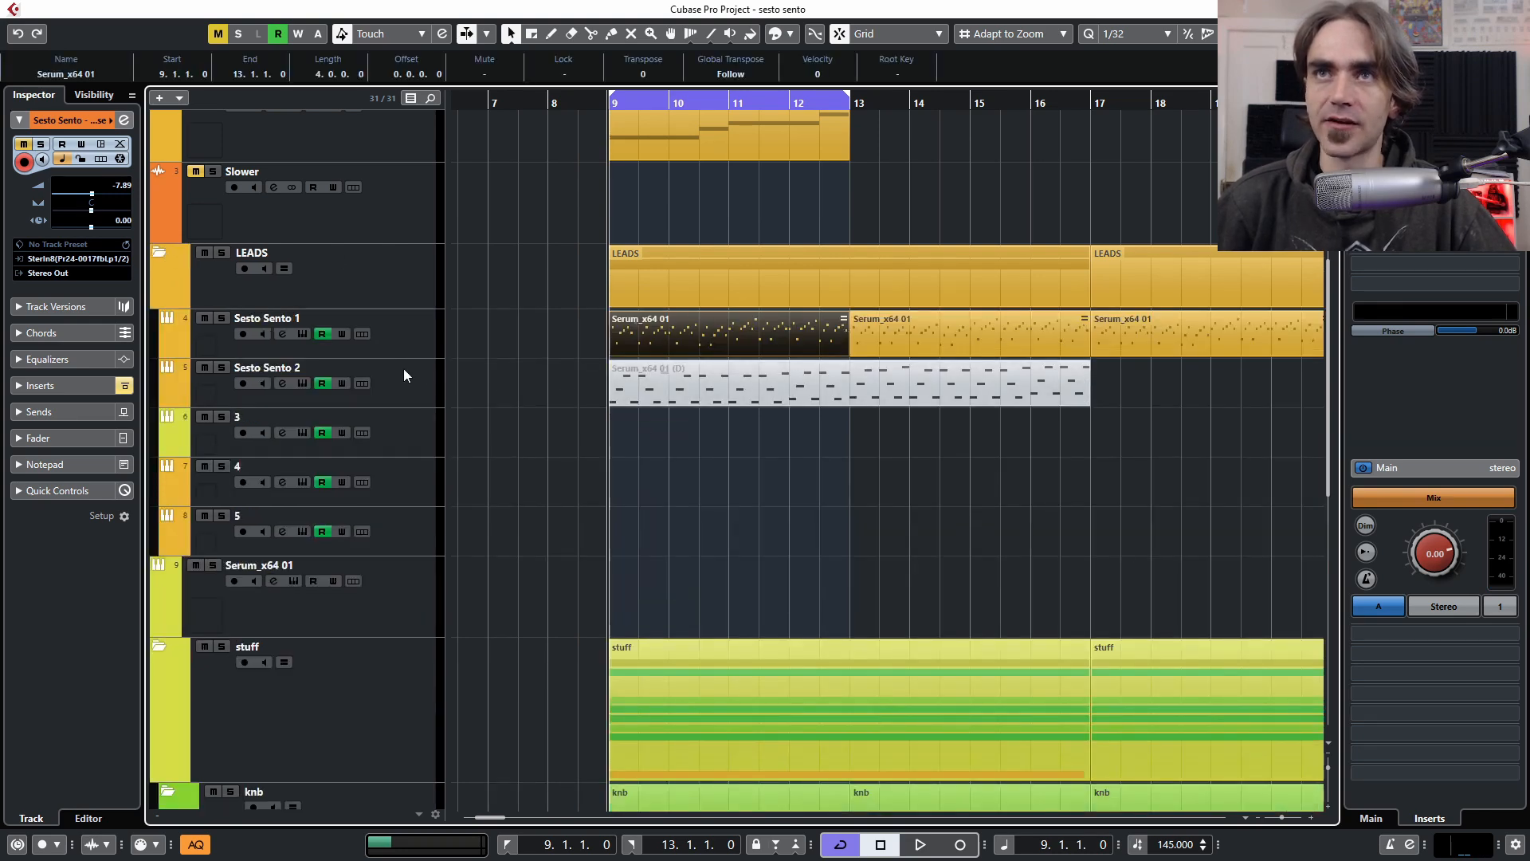
pyautogui.click(398, 356)
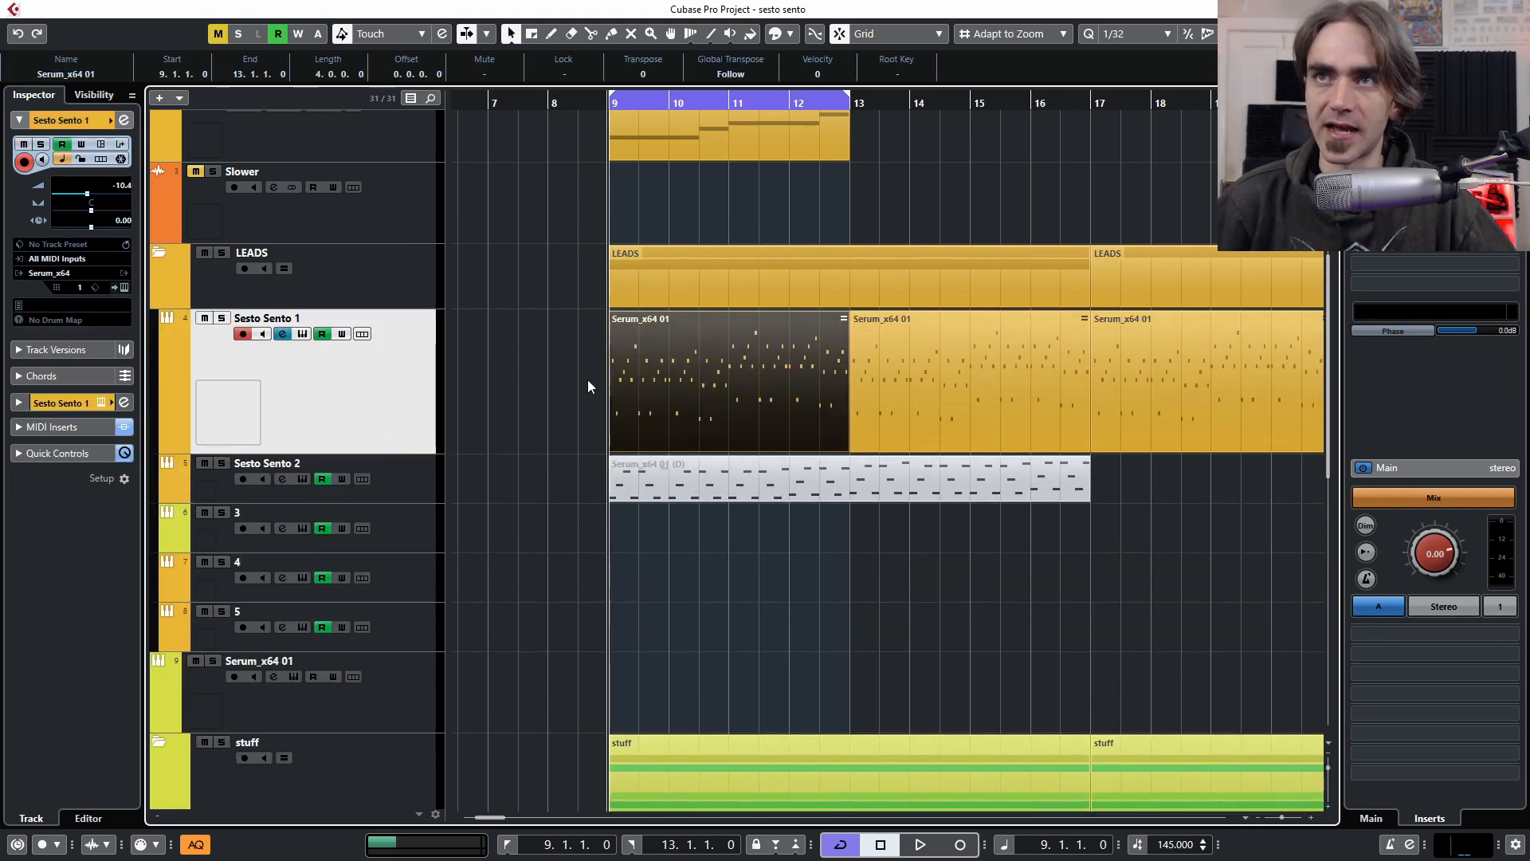
pyautogui.doubleClick(666, 381)
pyautogui.moveTo(451, 506); pyautogui.dragTo(357, 484)
pyautogui.scroll(-1, 705, 158)
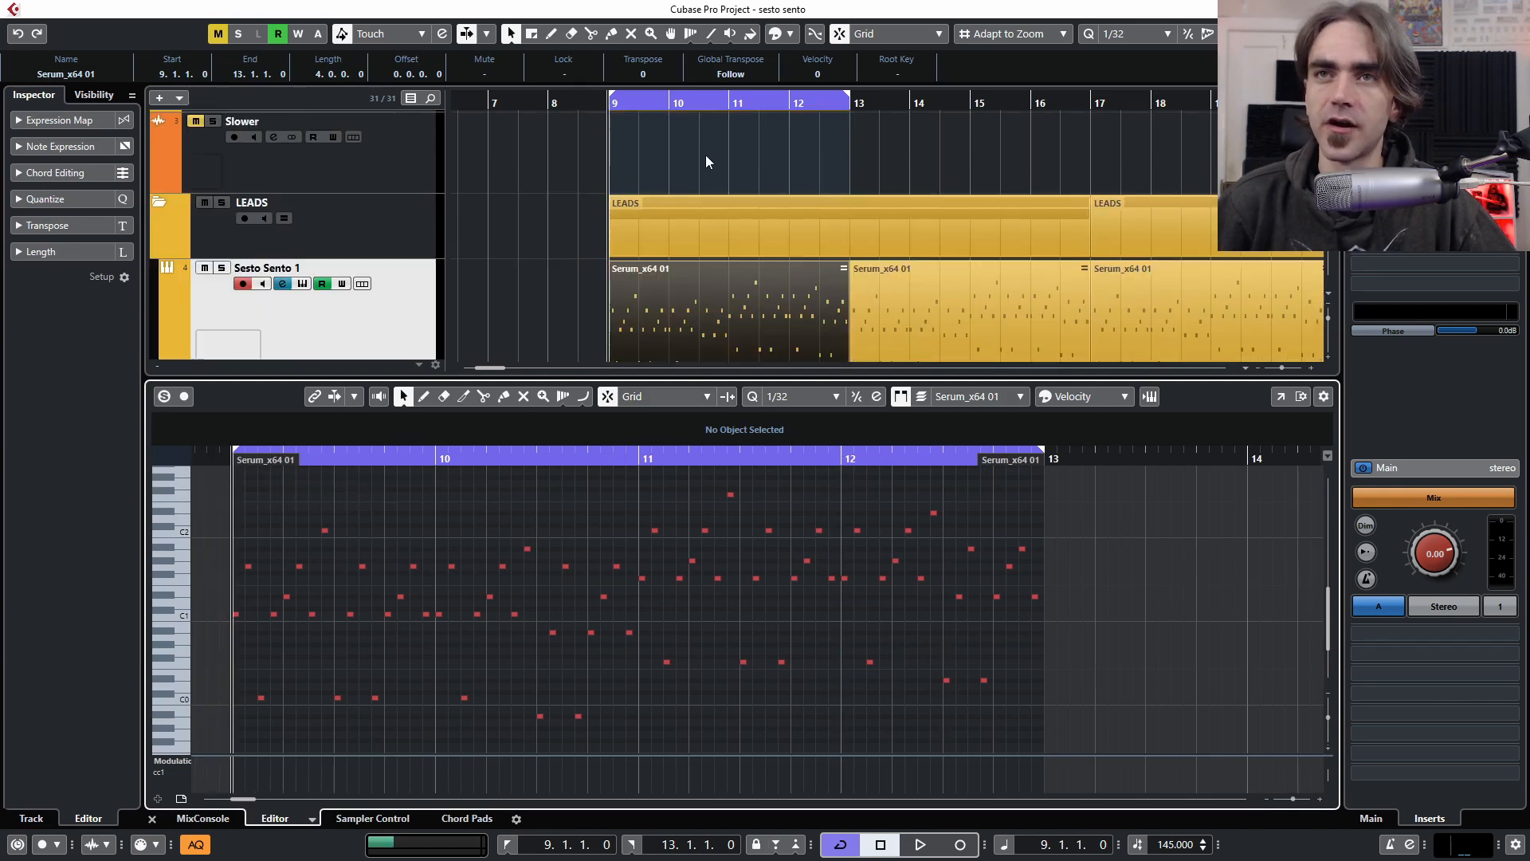
pyautogui.scroll(-1, 601, 290)
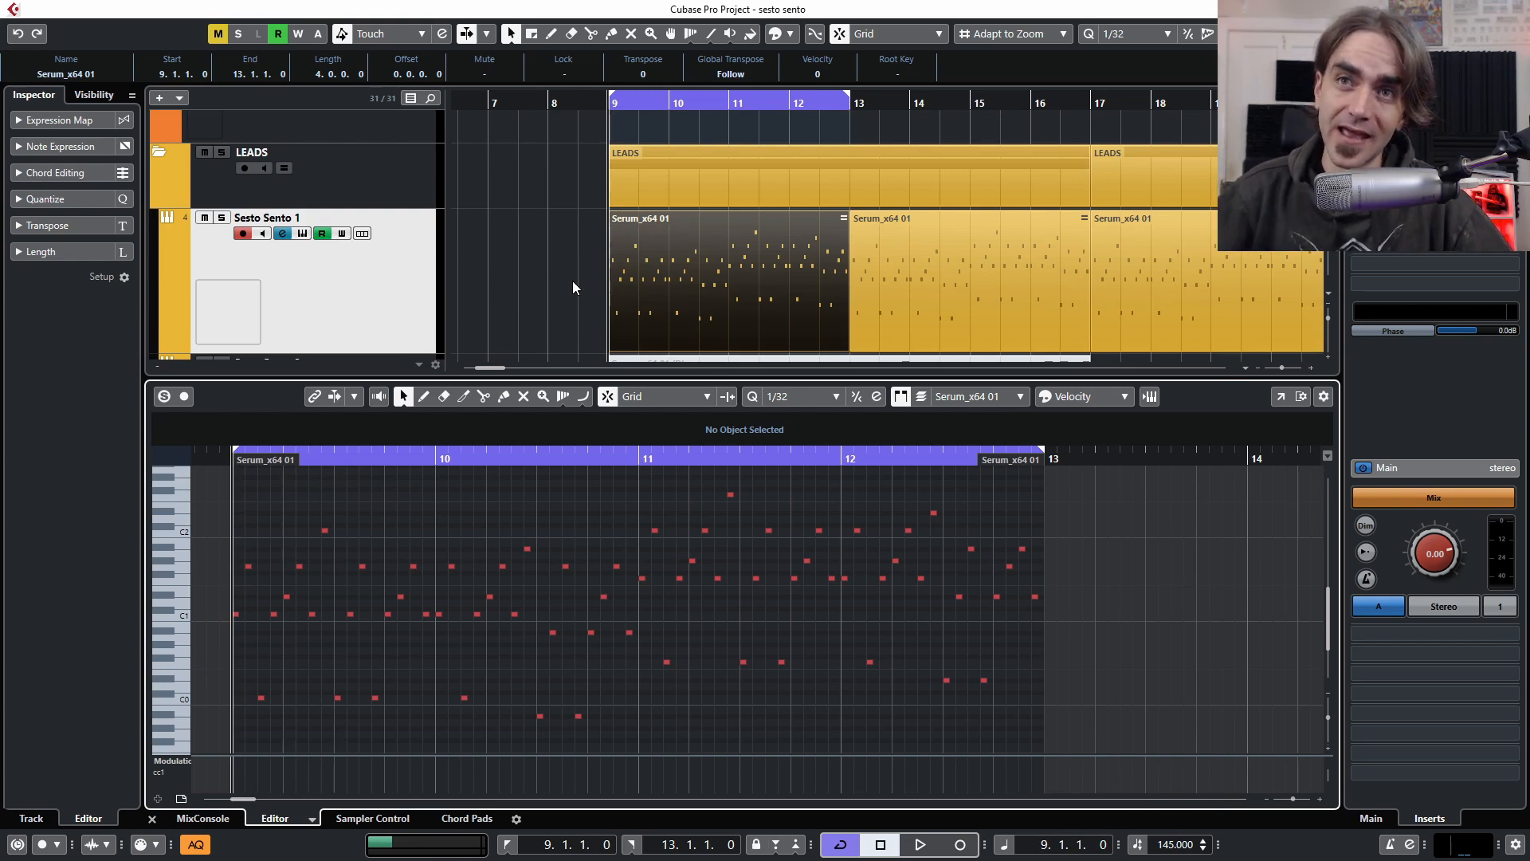
pyautogui.click(151, 818)
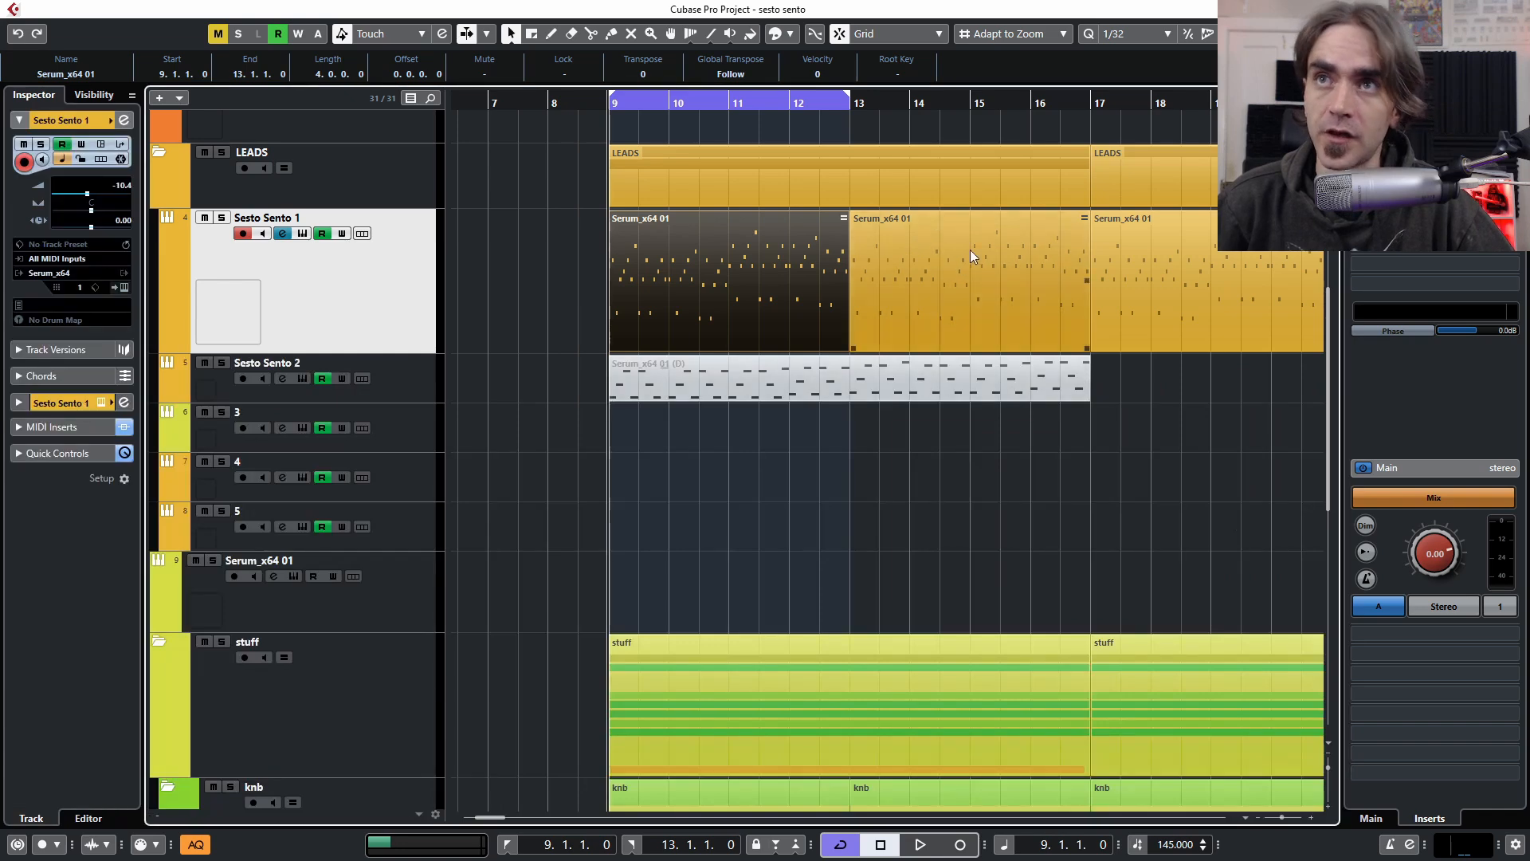
# Open the four-note reference part on the Serum_x64 01 track and select its first long note
pyautogui.scroll(5, 810, 432)
pyautogui.click(733, 357)
pyautogui.doubleClick(733, 357)
pyautogui.moveTo(392, 613); pyautogui.dragTo(395, 671)
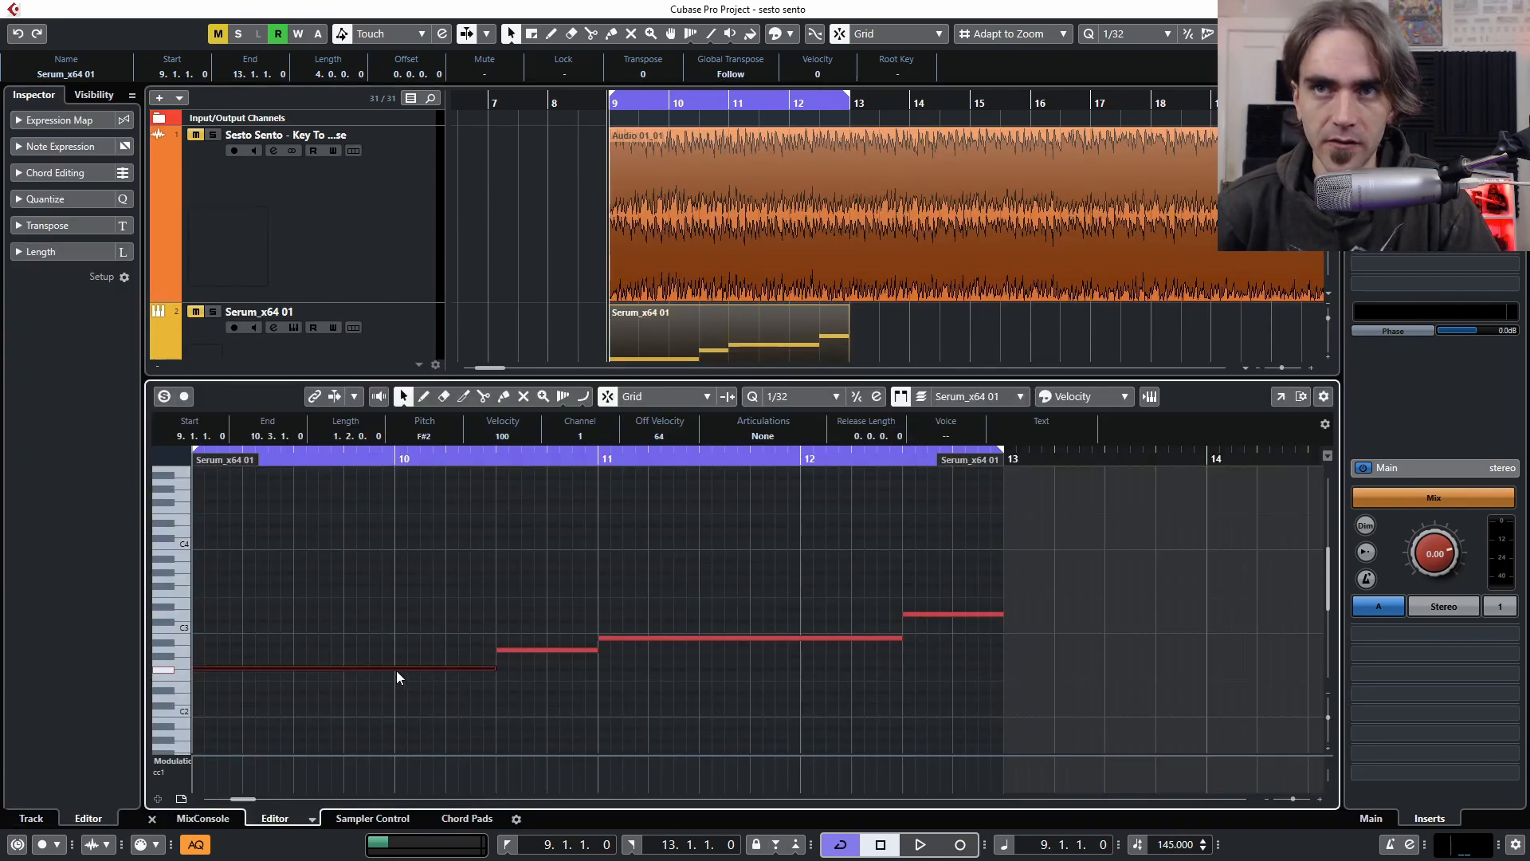
# Try to transpose all four reference root notes up six semitones, with the first note on C3
pyautogui.moveTo(401, 581); pyautogui.dragTo(985, 727)
pyautogui.press('Up')
pyautogui.press('Up')
pyautogui.press('Up')
pyautogui.press('Up')
pyautogui.press('Up')
pyautogui.press('Up')
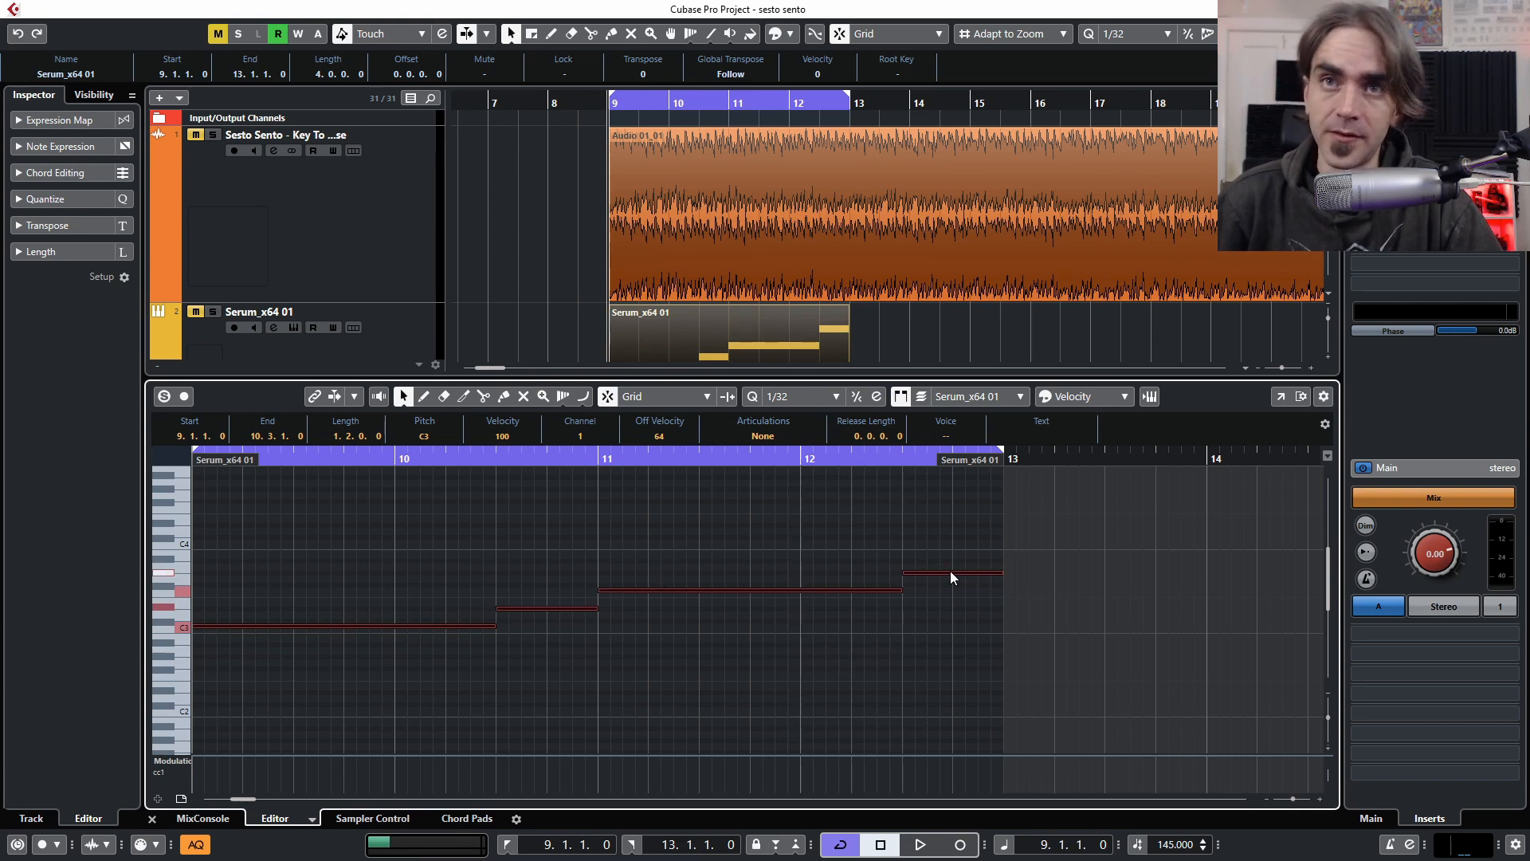
pyautogui.hotkey('ctrl', 'z')
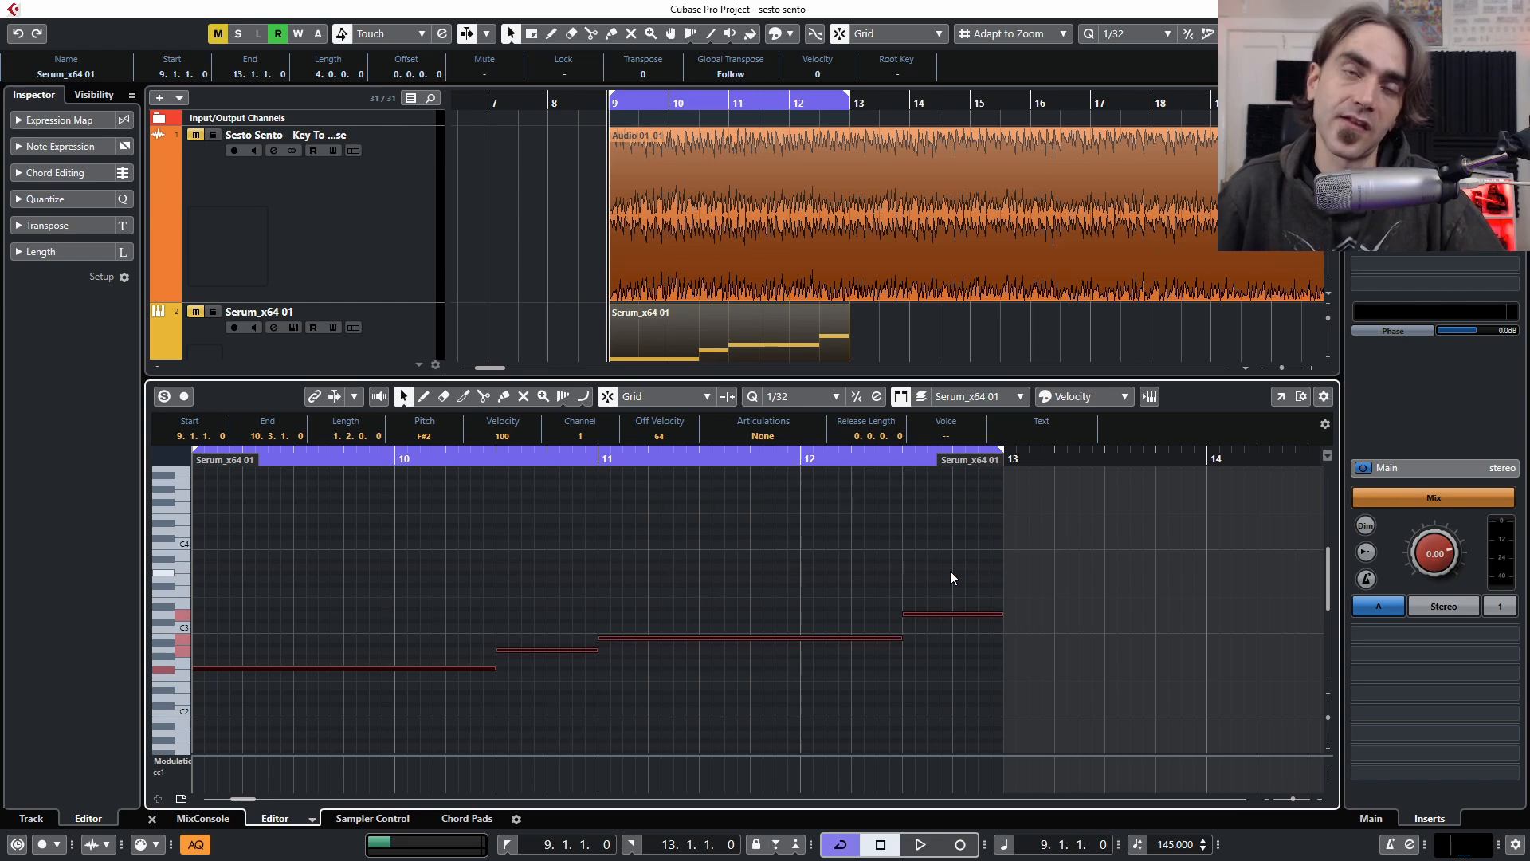
# Check the first root note's pitch in the reference part and close the note editor
pyautogui.click(233, 668)
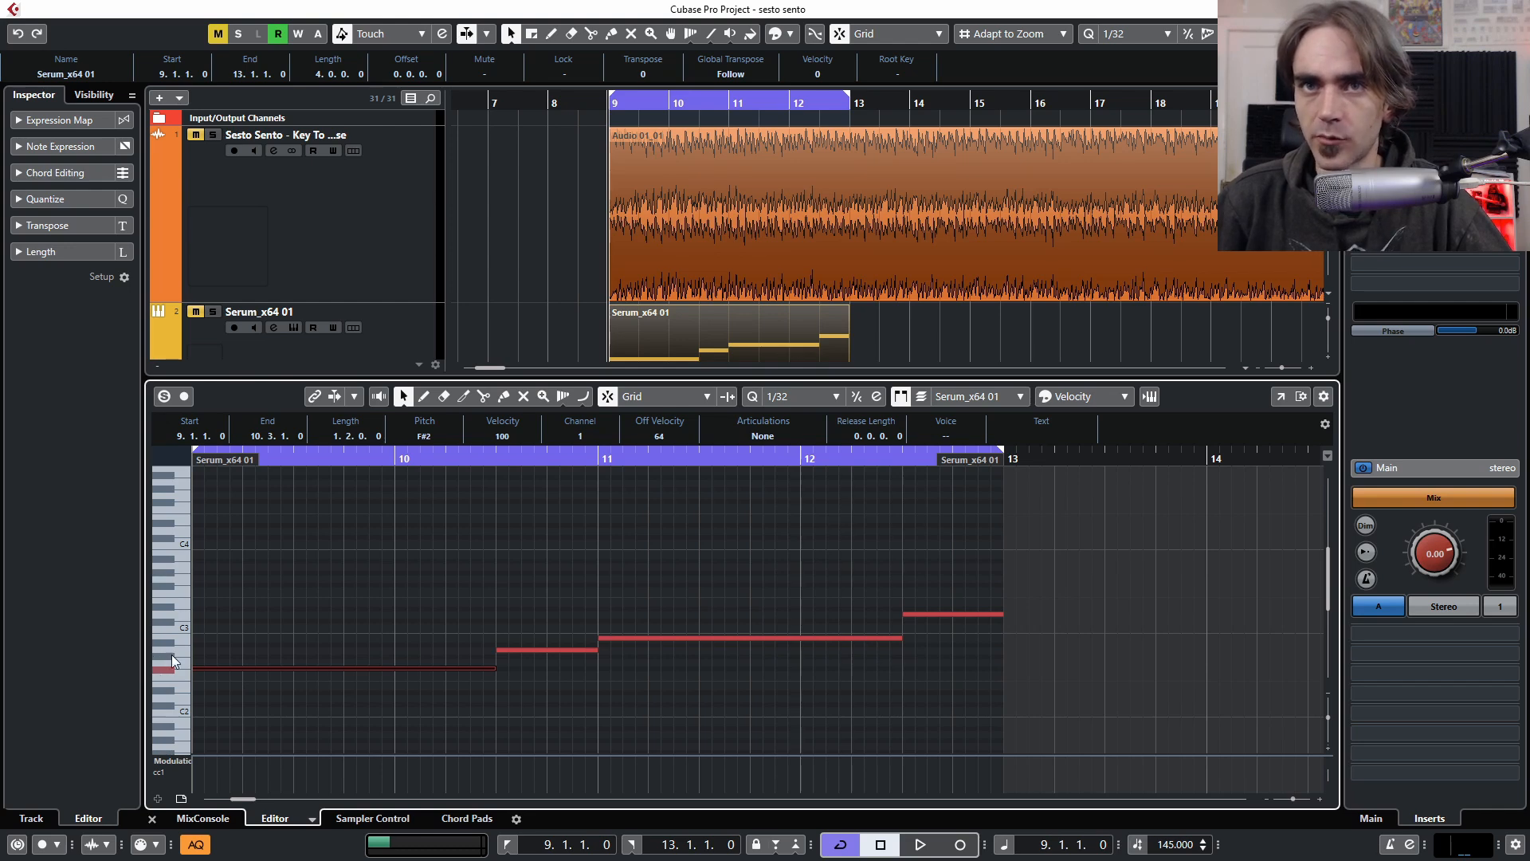
pyautogui.click(151, 819)
pyautogui.click(881, 412)
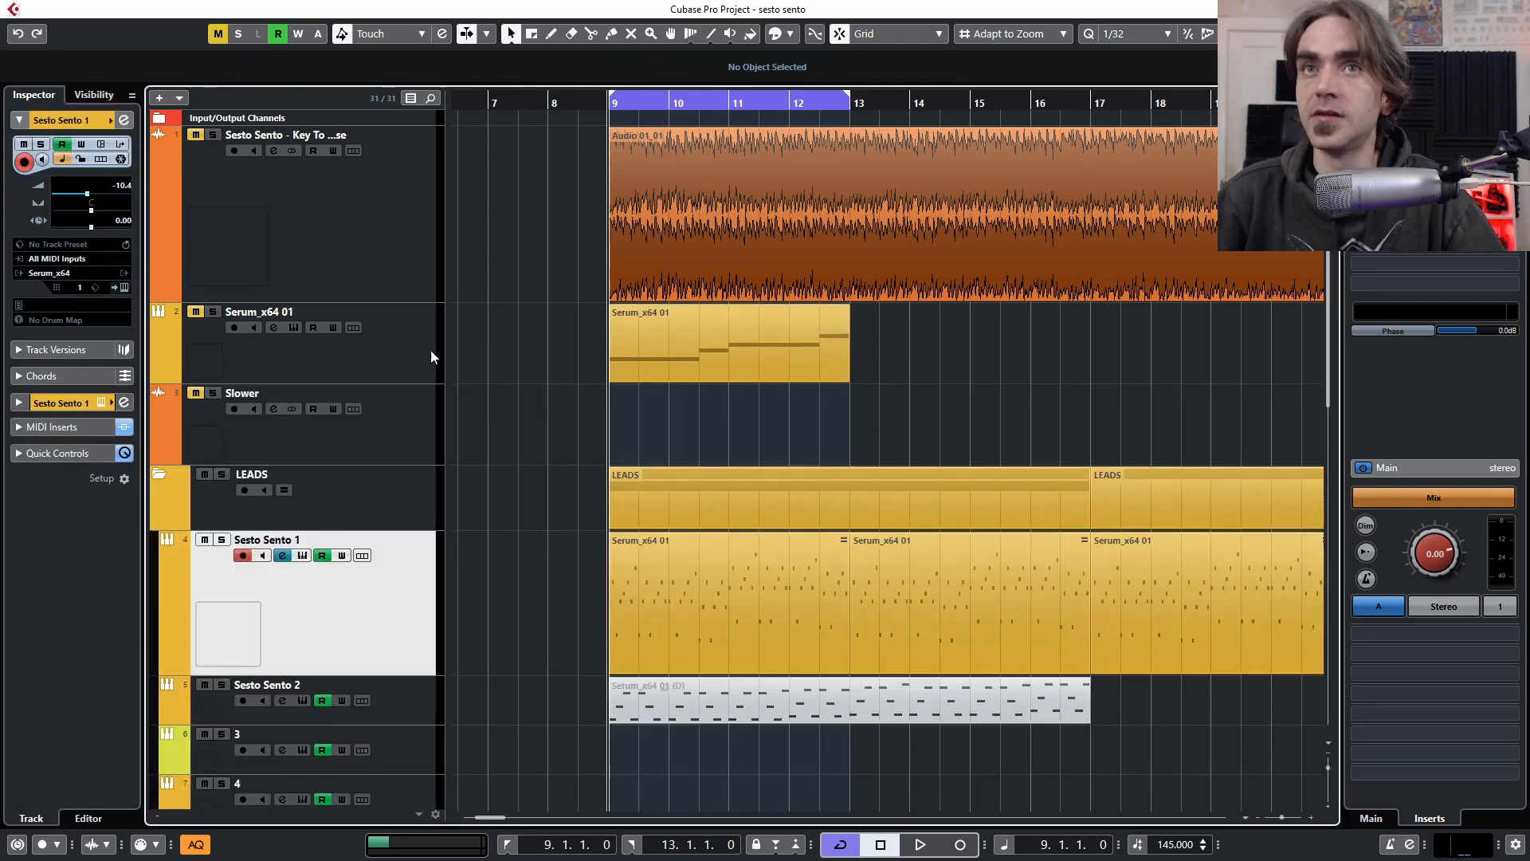
# Examine the lead notes across all four bars of Sesto Sento 1's first part, then leave the note editor
pyautogui.keyDown('ctrl'); pyautogui.scroll(-2, 951, 375); pyautogui.keyUp('ctrl')
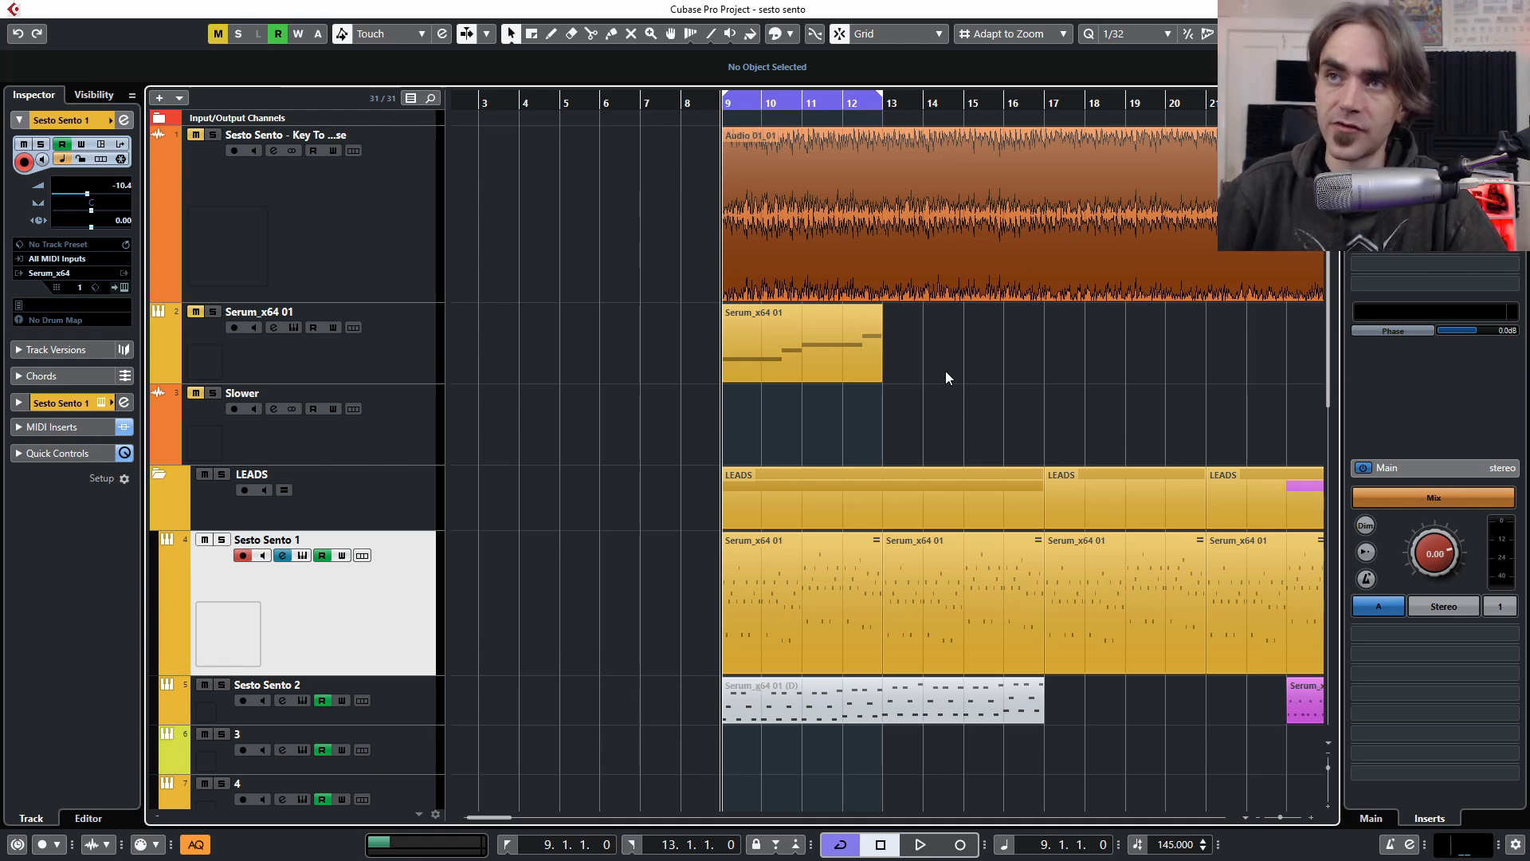
pyautogui.hscroll(3, 945, 371)
pyautogui.click(608, 595)
pyautogui.doubleClick(609, 594)
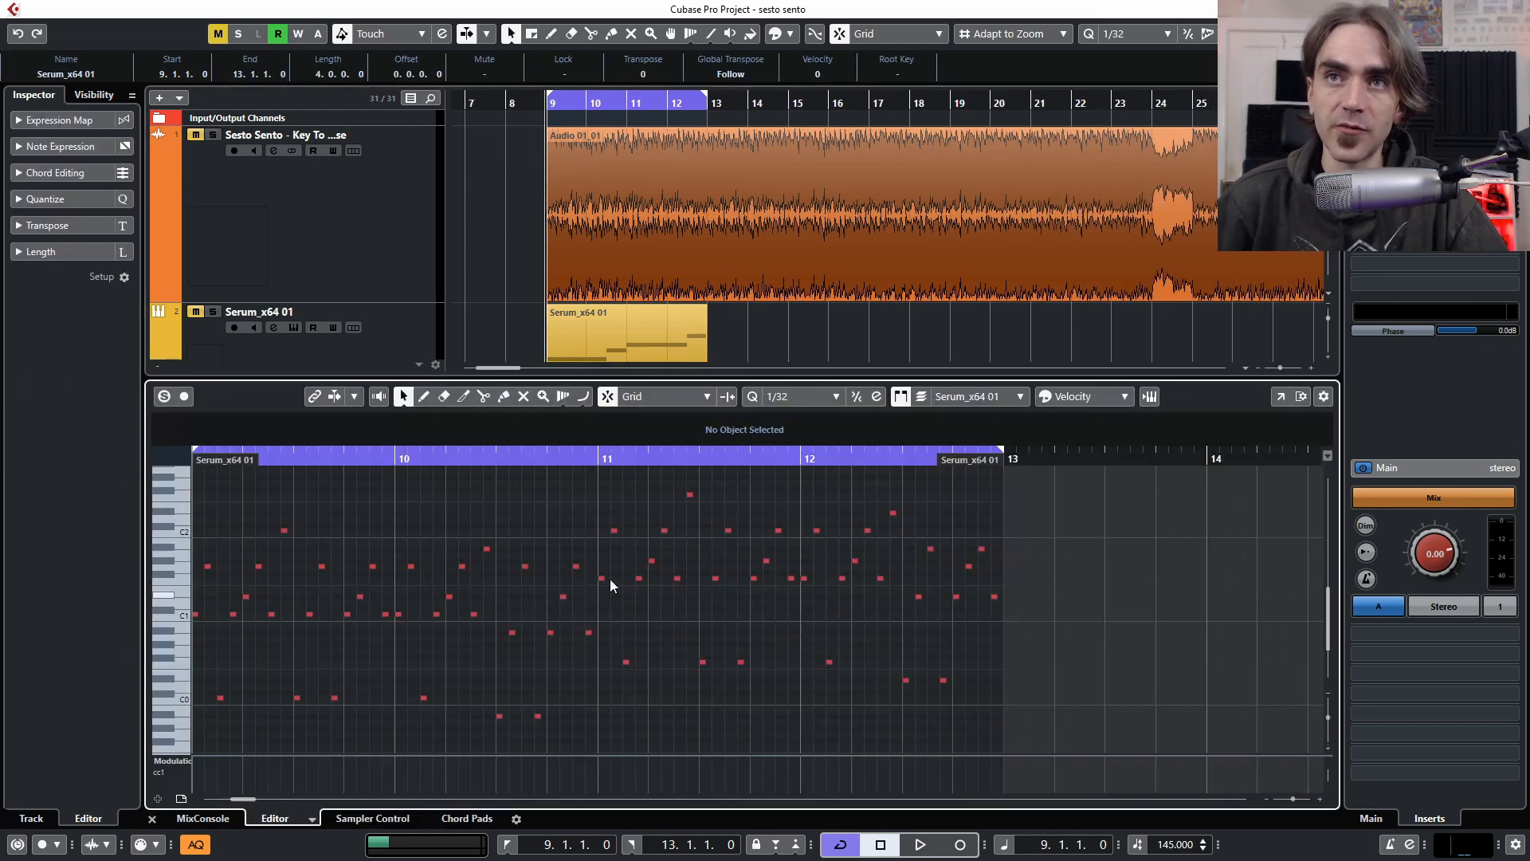
pyautogui.scroll(-2, 381, 563)
pyautogui.scroll(4, 360, 607)
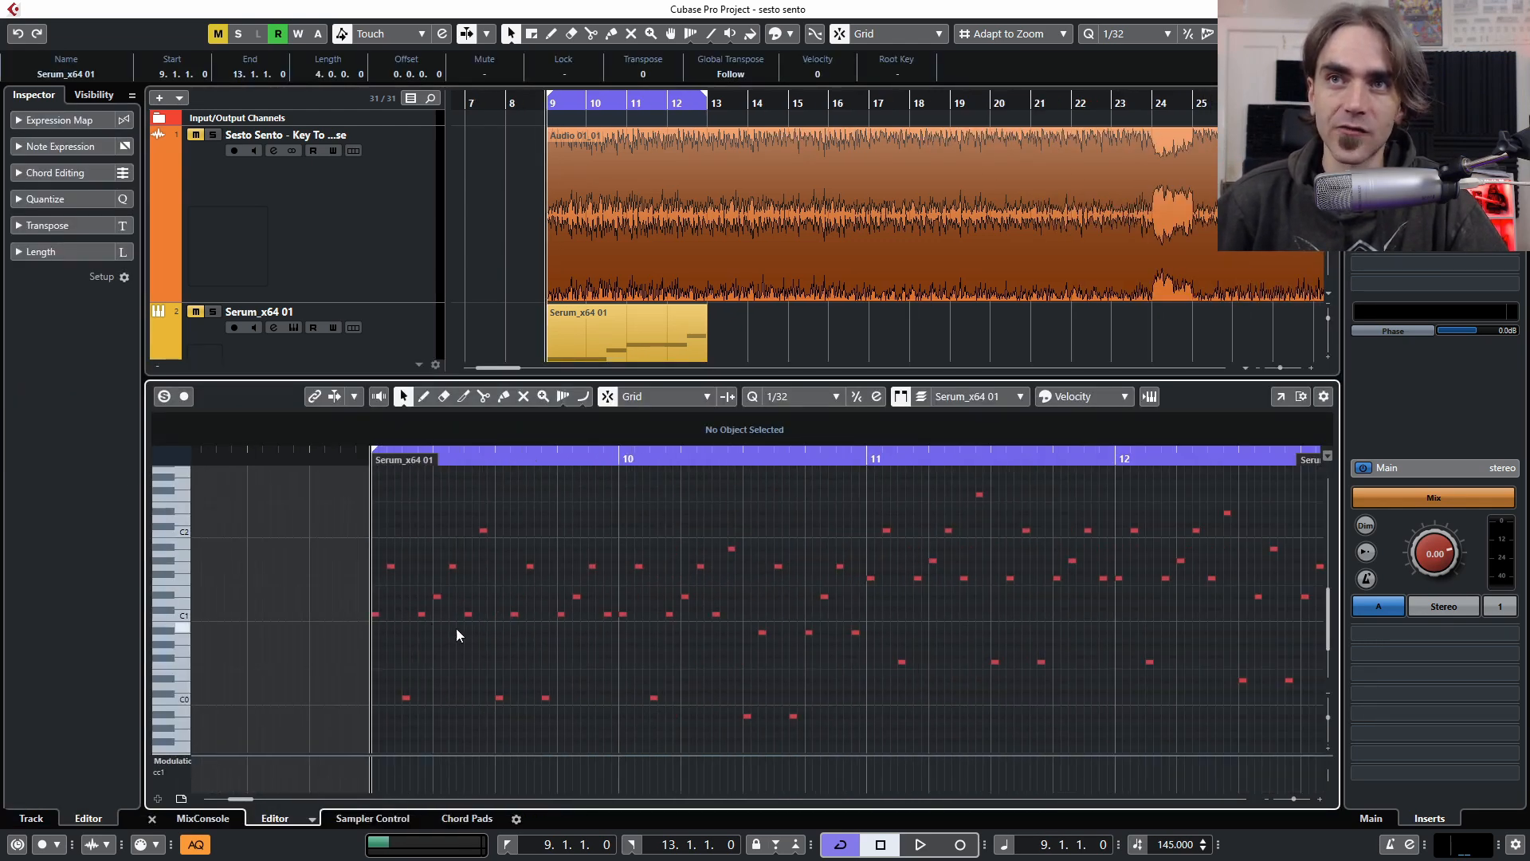
pyautogui.hscroll(2, 456, 628)
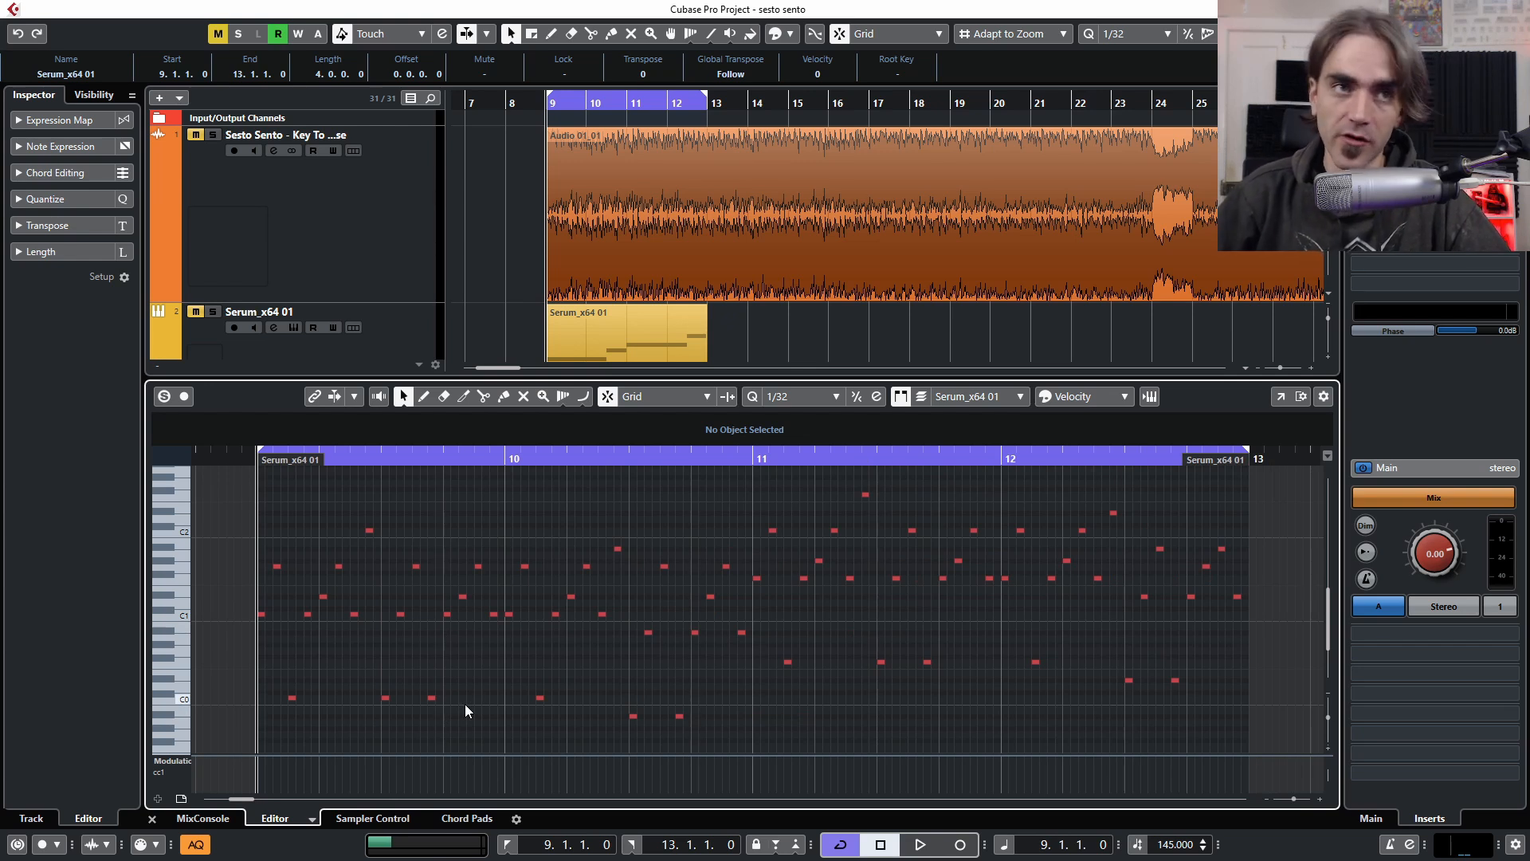
pyautogui.click(152, 818)
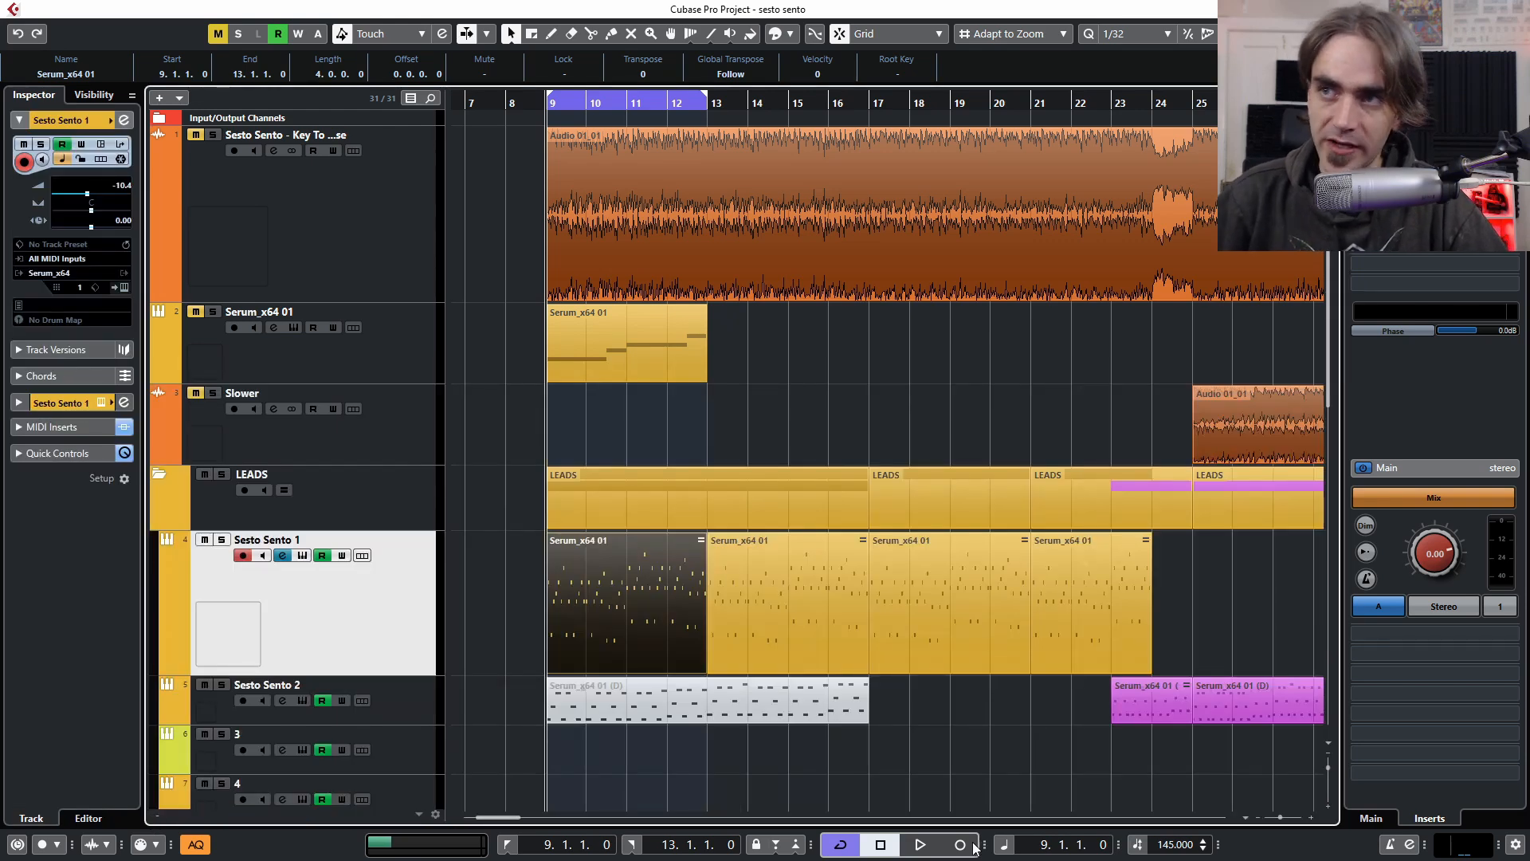
# Reopen Sesto Sento 1's first part and inspect the notes from bar 9 up to 10.3 as a group
pyautogui.click(1270, 651)
pyautogui.click(662, 602)
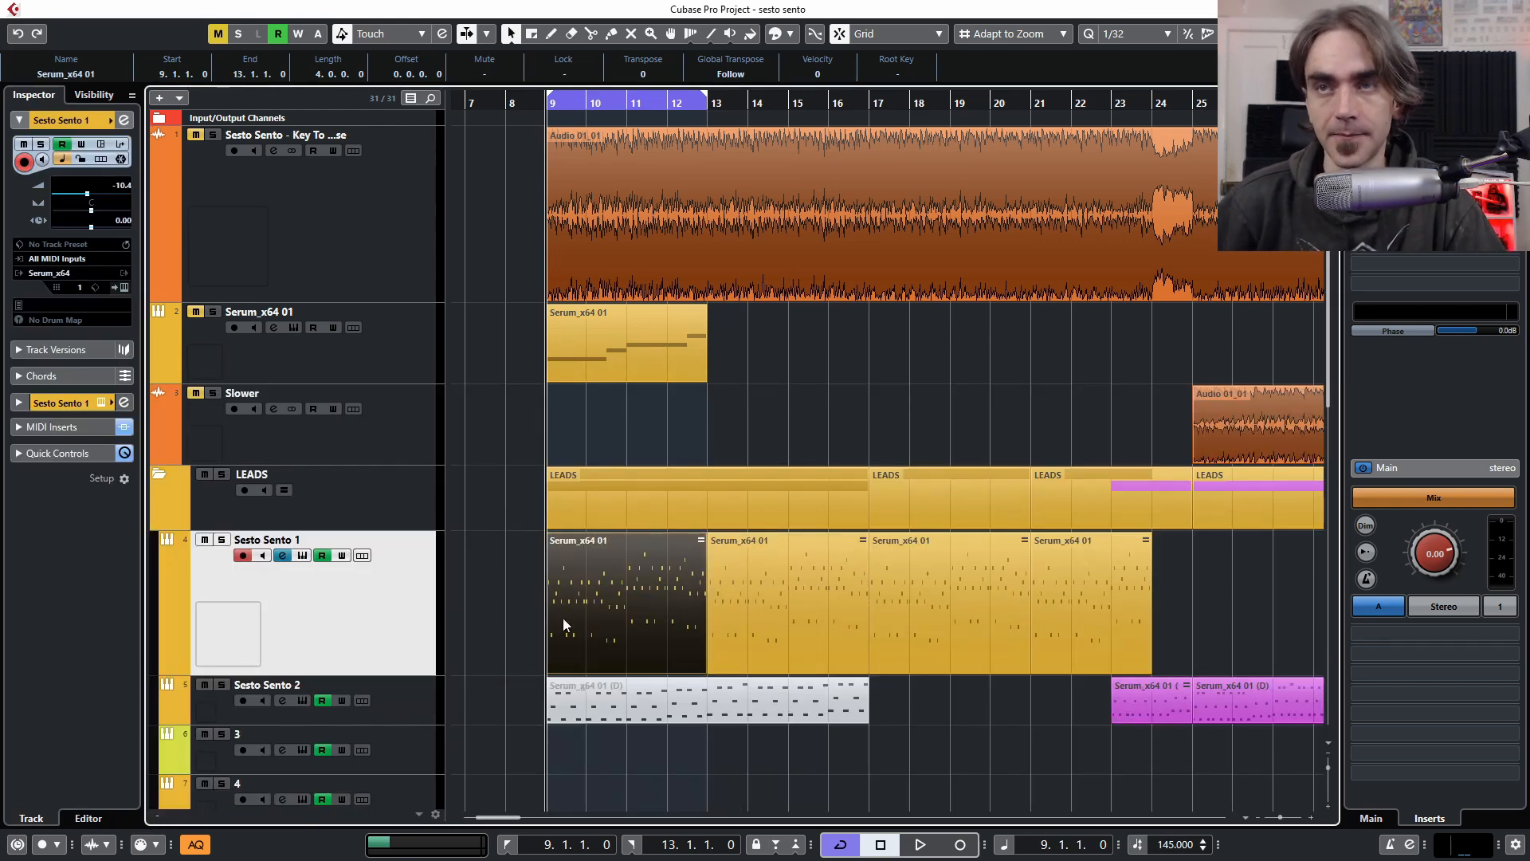
pyautogui.doubleClick(612, 630)
pyautogui.moveTo(298, 495); pyautogui.dragTo(662, 710)
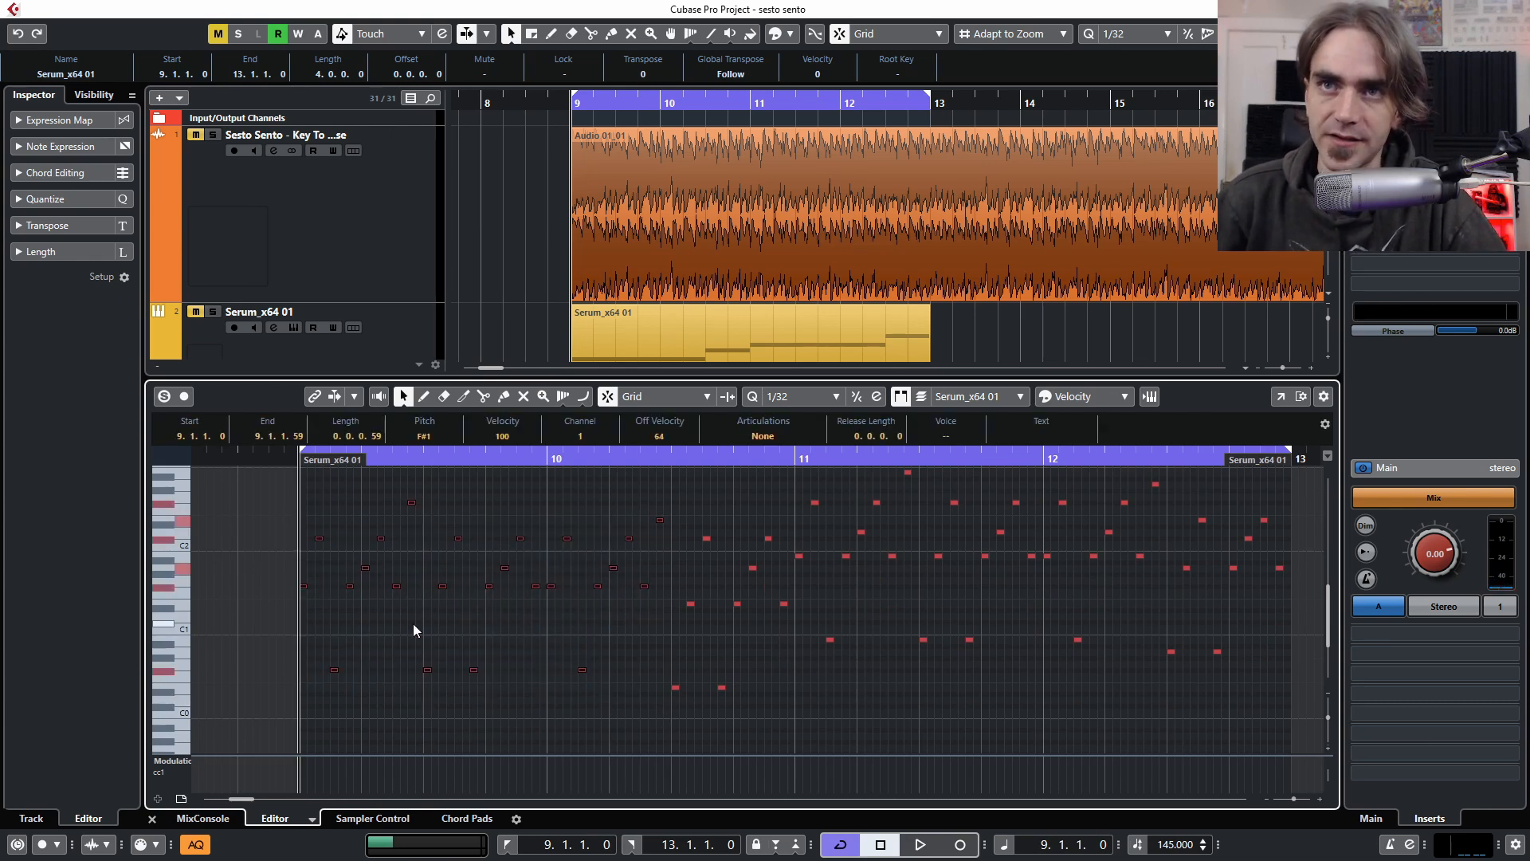
pyautogui.click(394, 633)
# Examine the lead pattern of bar 9 up close and compare it with the bars up to 13
pyautogui.scroll(1, 339, 596)
pyautogui.scroll(1, 340, 595)
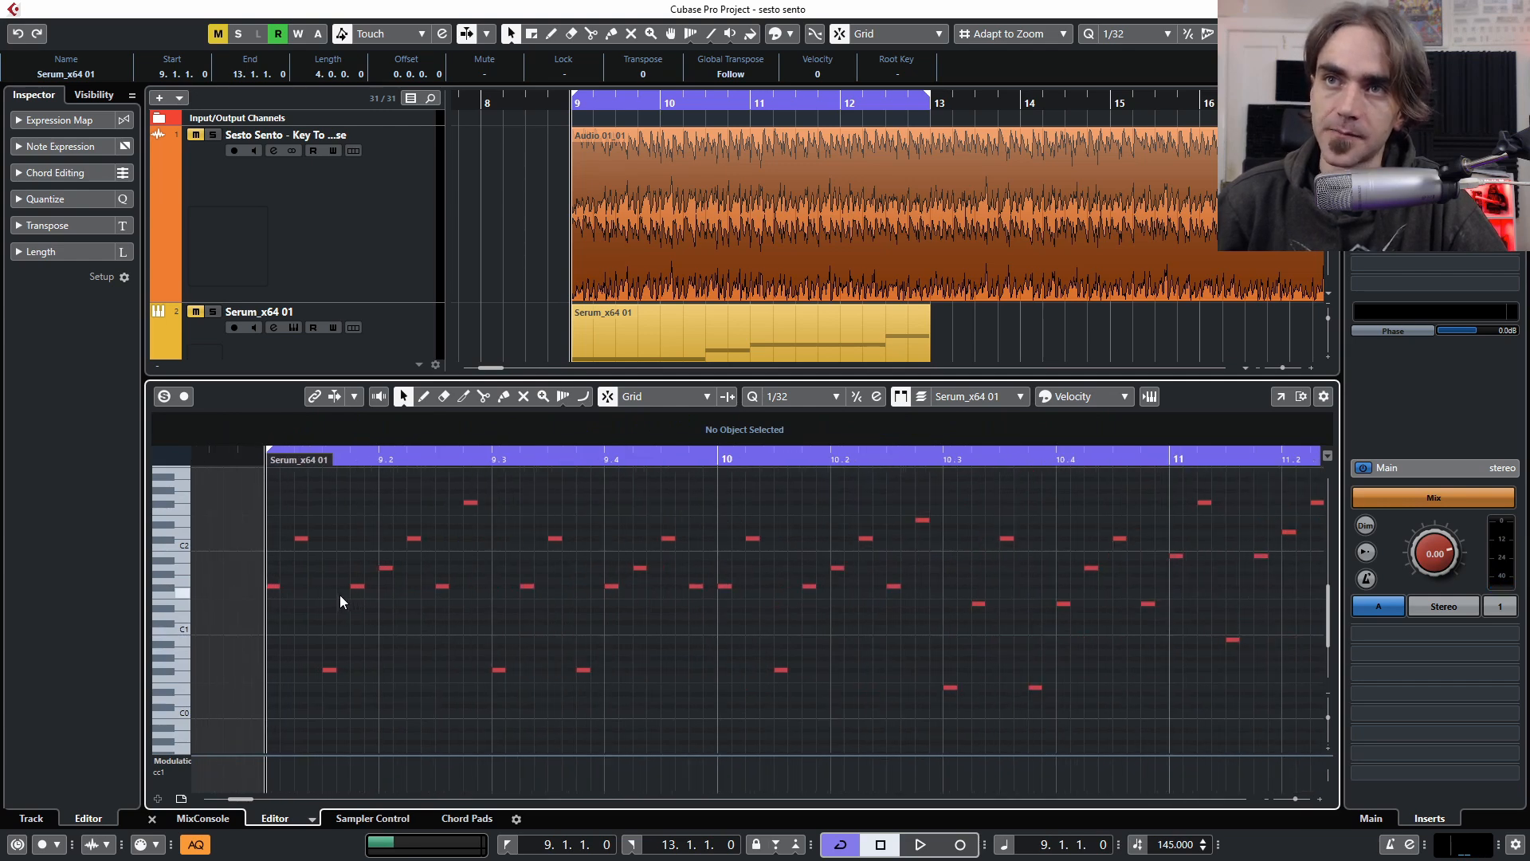
pyautogui.moveTo(272, 509); pyautogui.dragTo(658, 706)
pyautogui.click(655, 522)
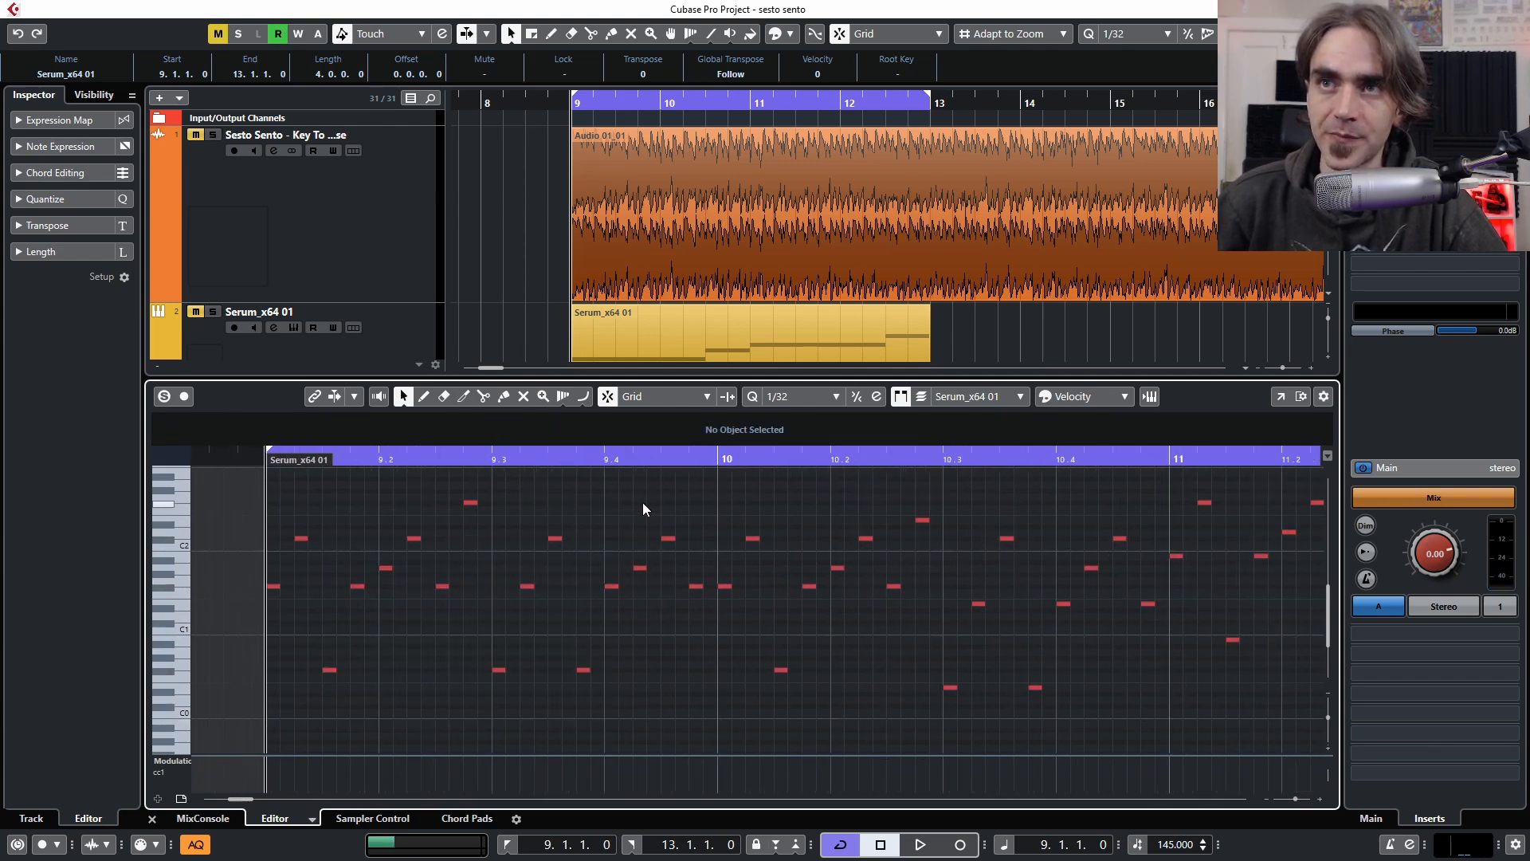
pyautogui.scroll(-1, 629, 509)
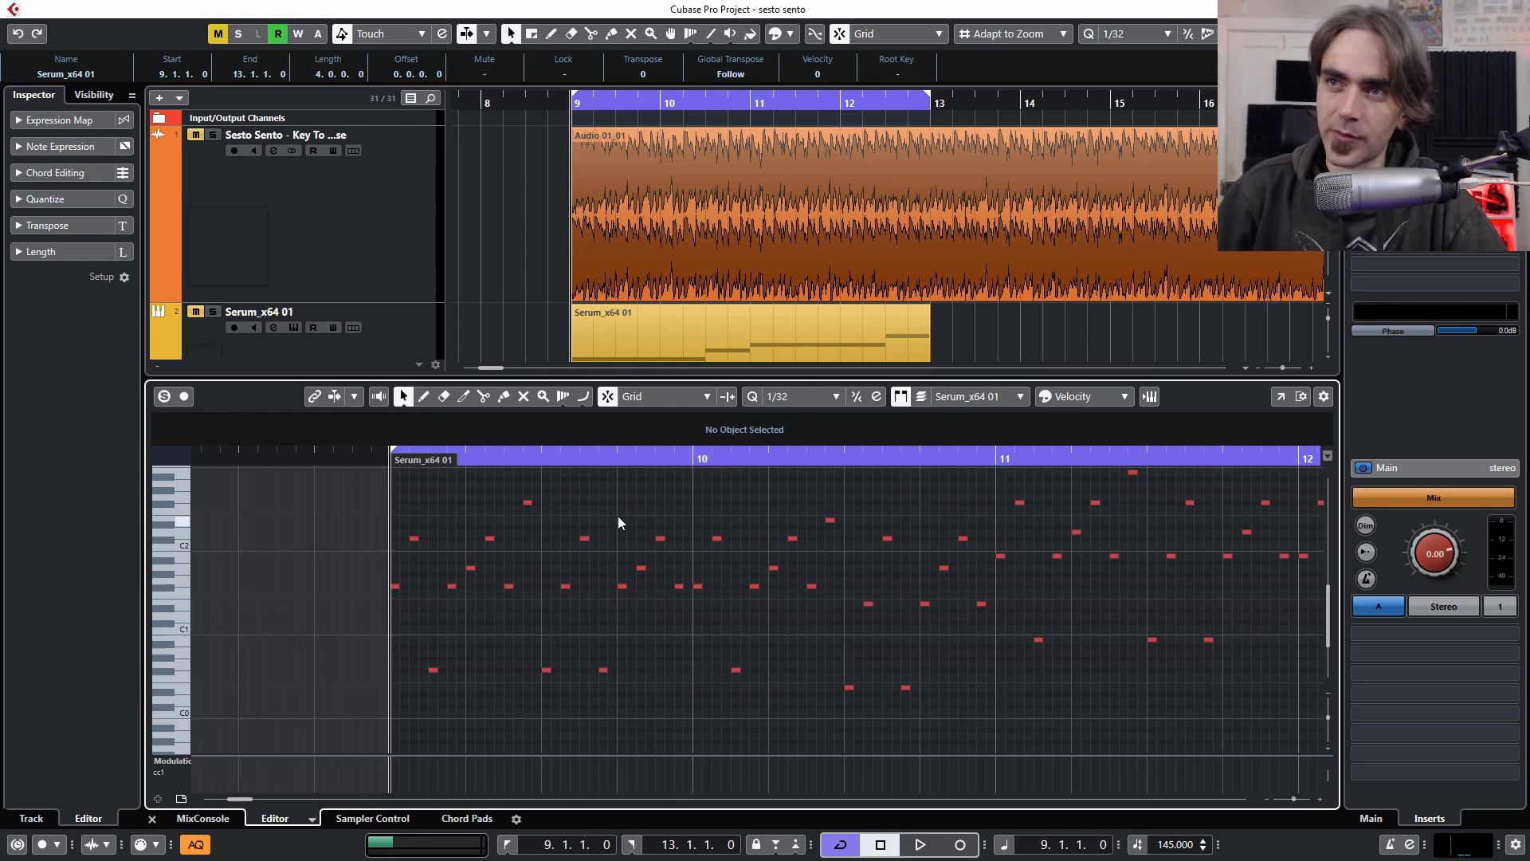
pyautogui.hscroll(3, 630, 522)
pyautogui.scroll(-1, 600, 525)
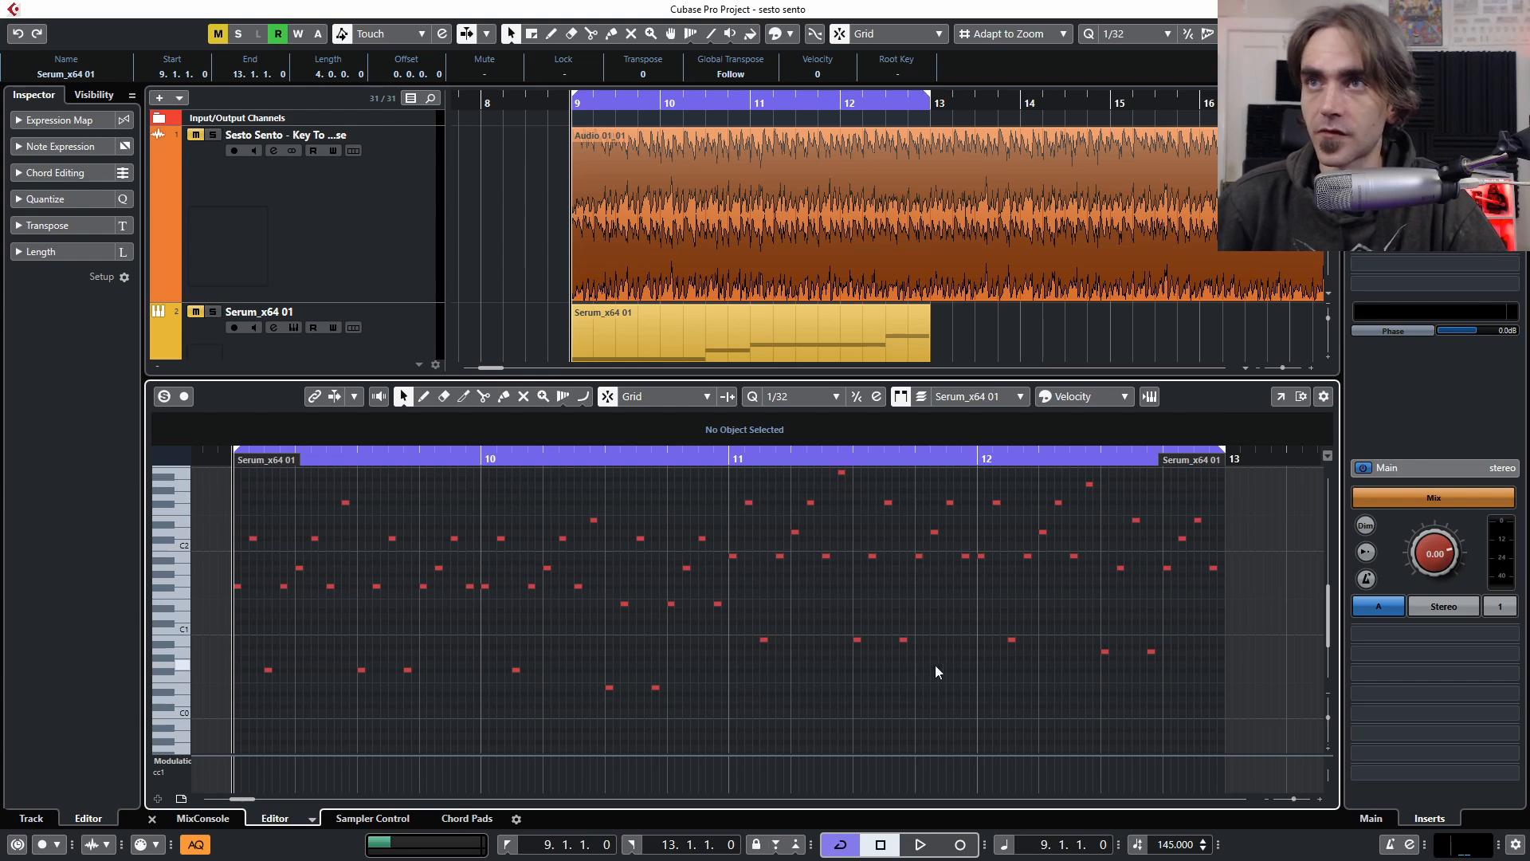
# Delete all lead notes from bar 10 onward in Sesto Sento 1's first part, keeping only bar 9
pyautogui.scroll(-2, 1223, 678)
pyautogui.moveTo(1269, 478); pyautogui.dragTo(488, 650)
pyautogui.press('Delete')
pyautogui.scroll(1, 528, 673)
pyautogui.scroll(4, 481, 619)
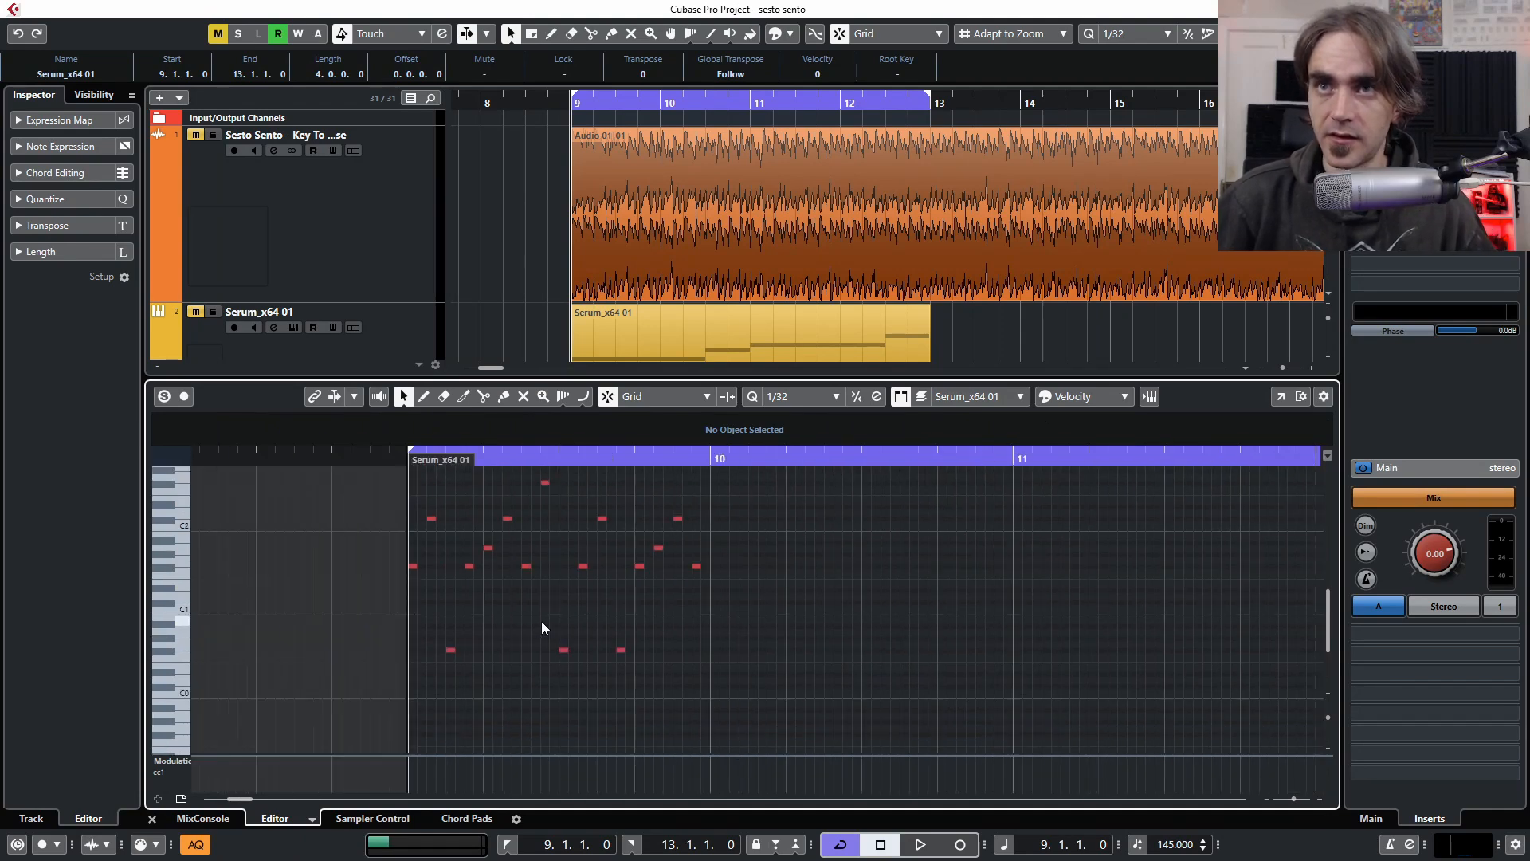
# Set the note editor's quantize value to 1/16 and duplicate the bar 9 lead pattern across bars 10, 11 and 12
pyautogui.scroll(1, 701, 629)
pyautogui.moveTo(721, 472); pyautogui.dragTo(330, 701)
pyautogui.click(796, 396)
pyautogui.click(789, 482)
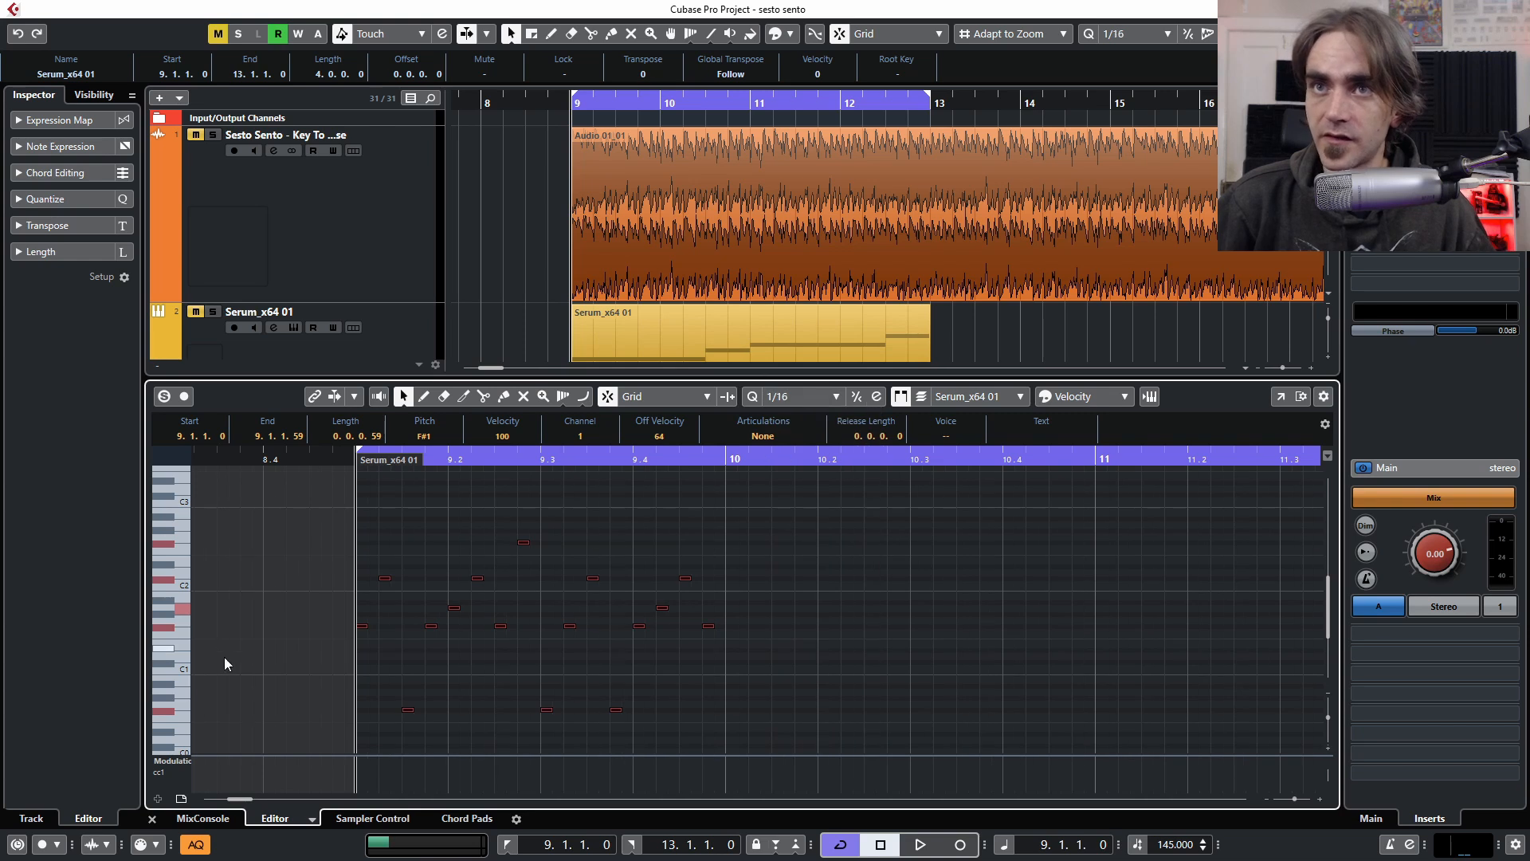
pyautogui.moveTo(367, 636); pyautogui.dragTo(727, 629)
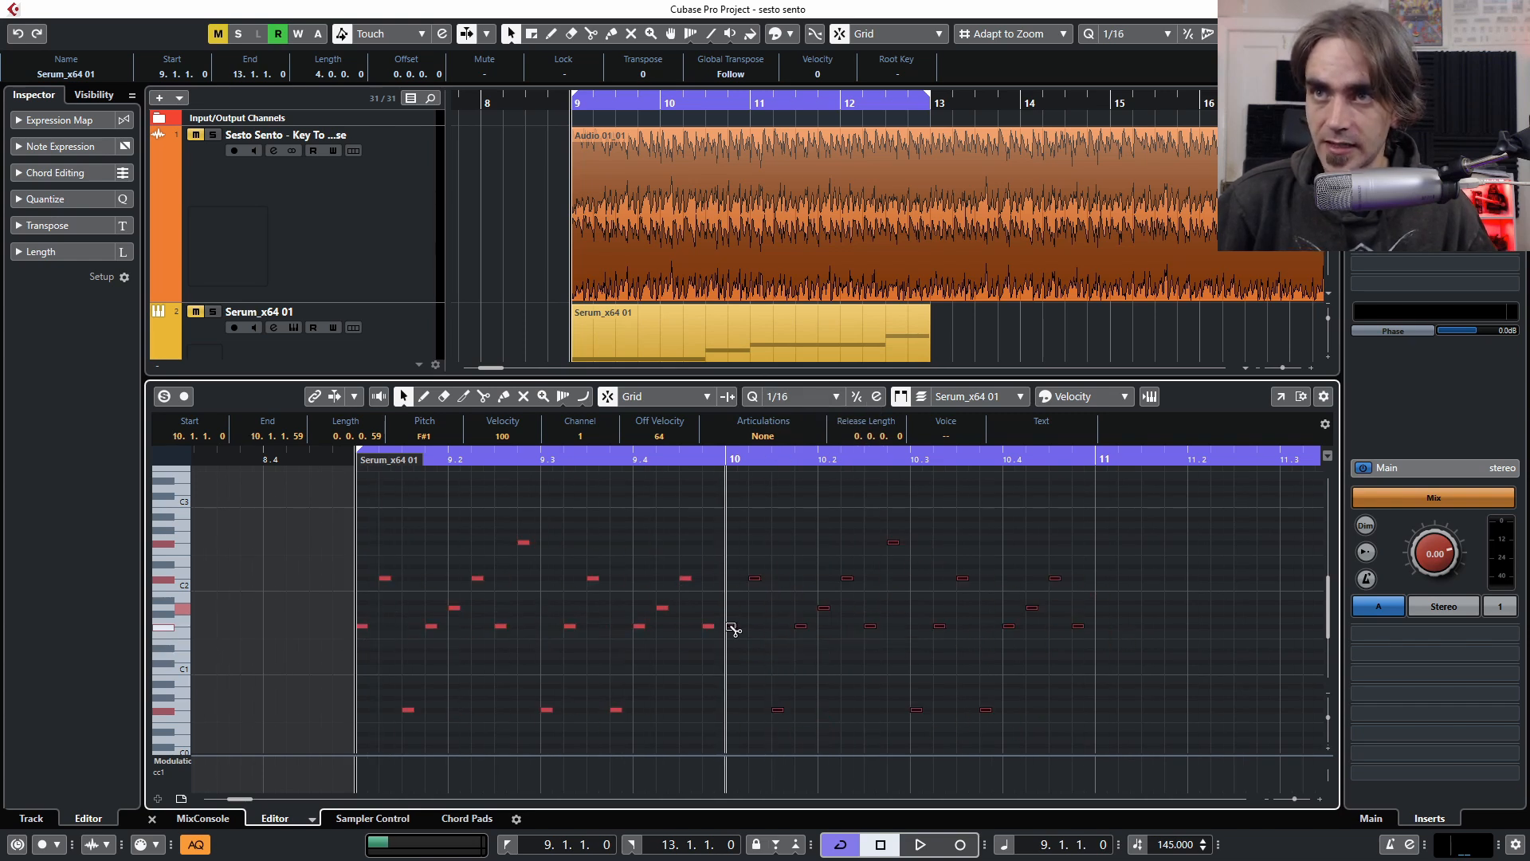
pyautogui.moveTo(1319, 676); pyautogui.dragTo(1062, 631)
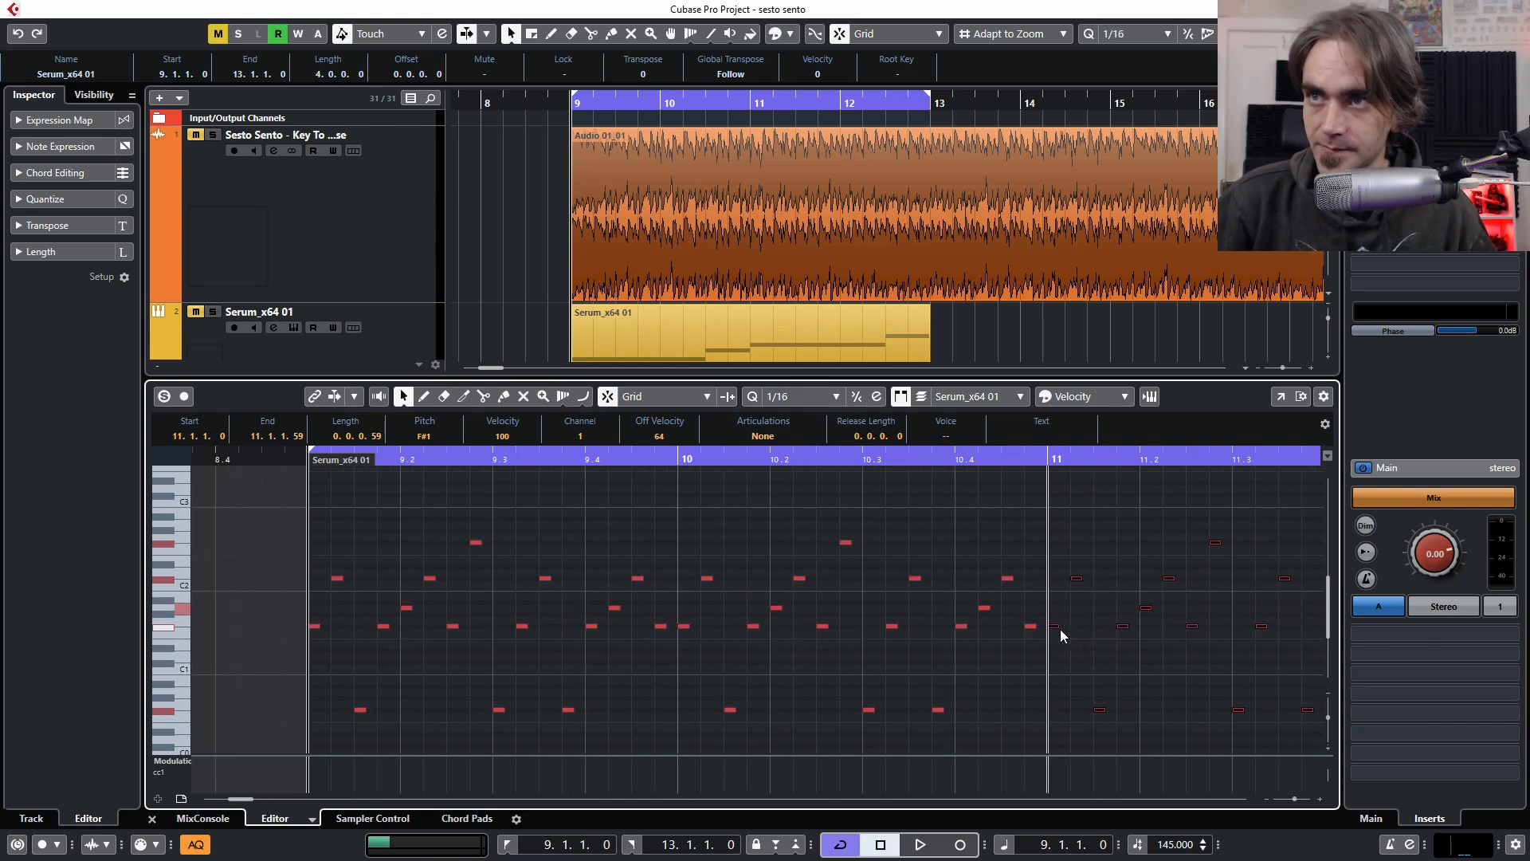
pyautogui.hscroll(5, 1062, 632)
pyautogui.hscroll(-6, 908, 623)
pyautogui.scroll(-2, 1116, 645)
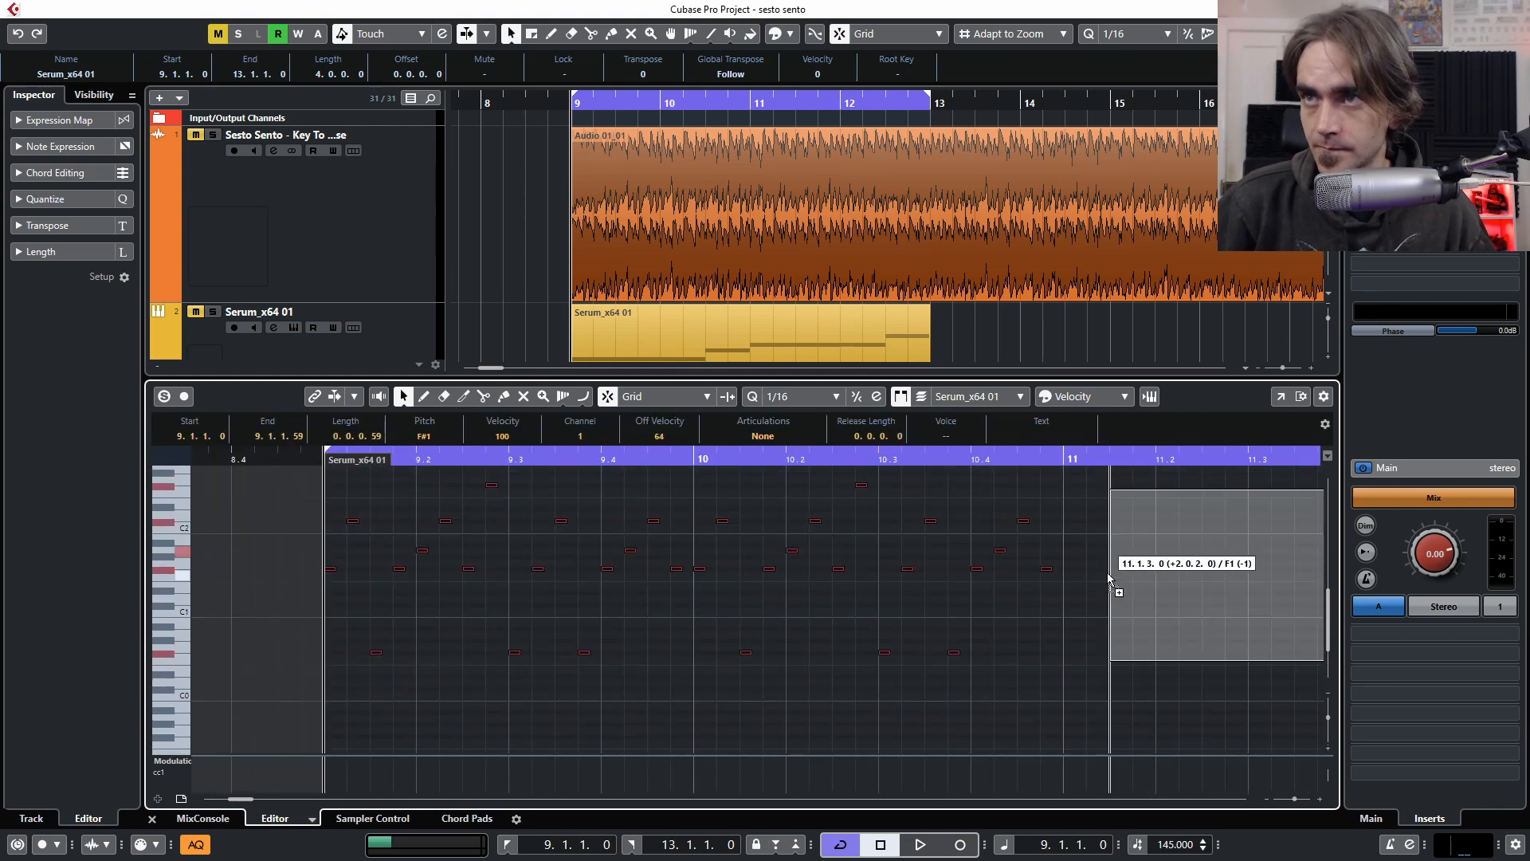
pyautogui.click(1033, 738)
# Play the bars 9–13 loop to hear the repeated one-bar lead pattern, then stop playback
pyautogui.press('space')
pyautogui.scroll(-3, 1033, 738)
pyautogui.scroll(2, 1018, 725)
pyautogui.scroll(1, 993, 719)
pyautogui.scroll(1, 993, 719)
pyautogui.scroll(-2, 996, 689)
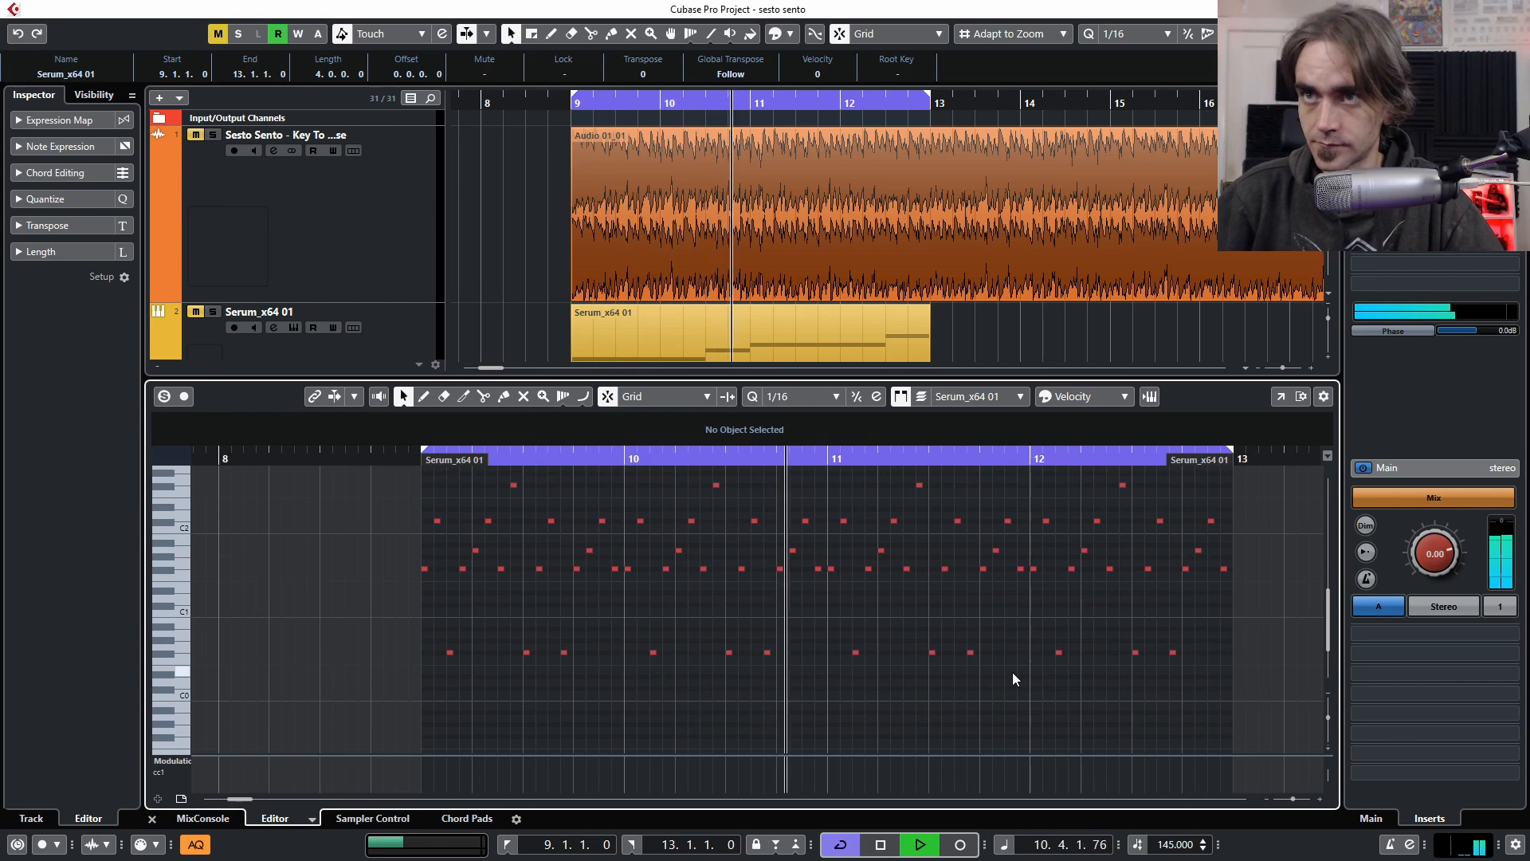
pyautogui.scroll(1, 948, 692)
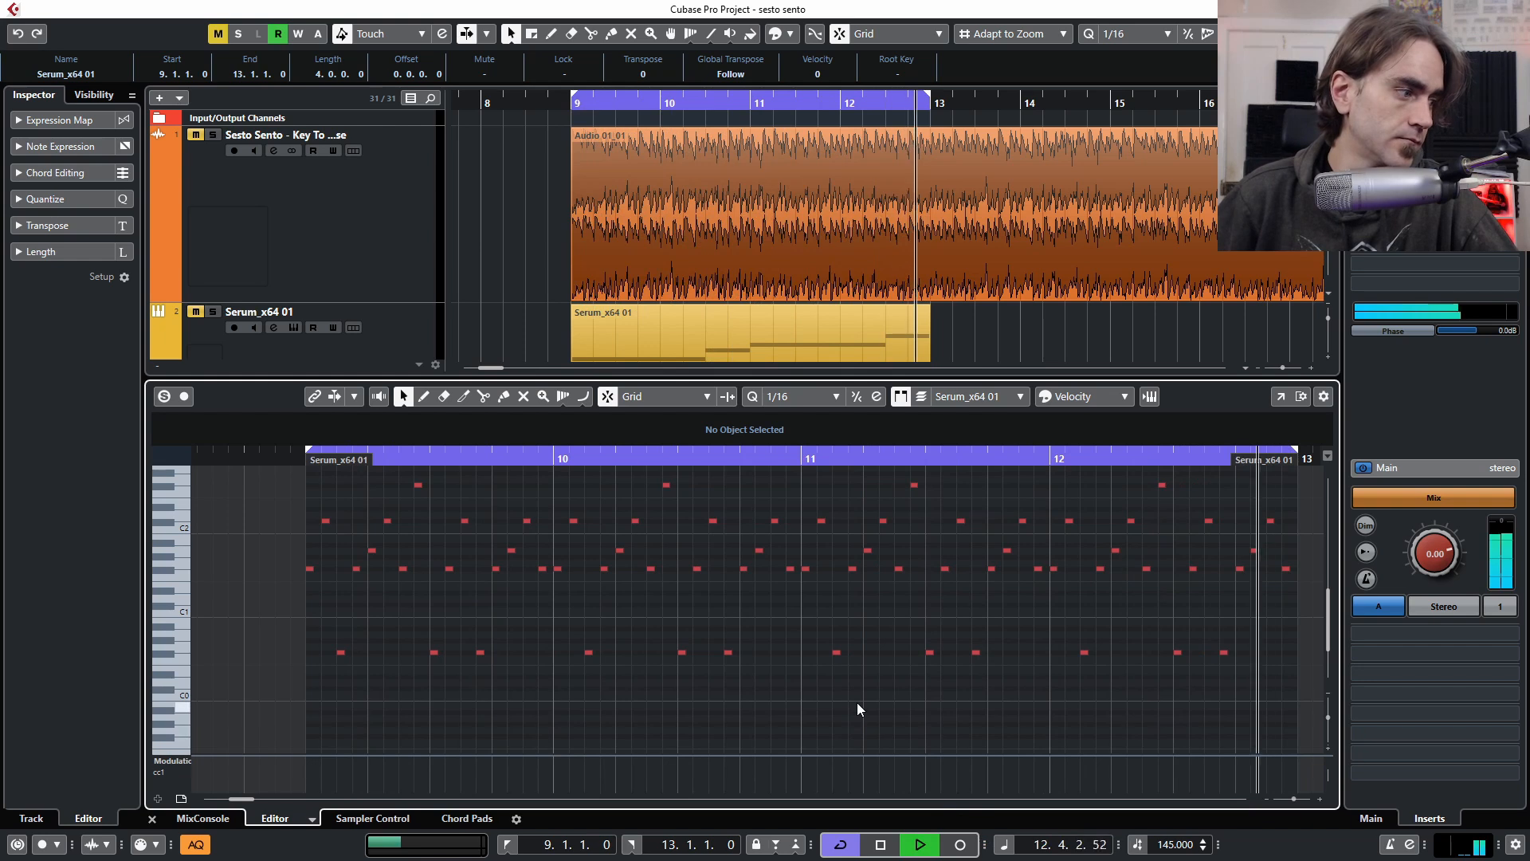
pyautogui.press('space')
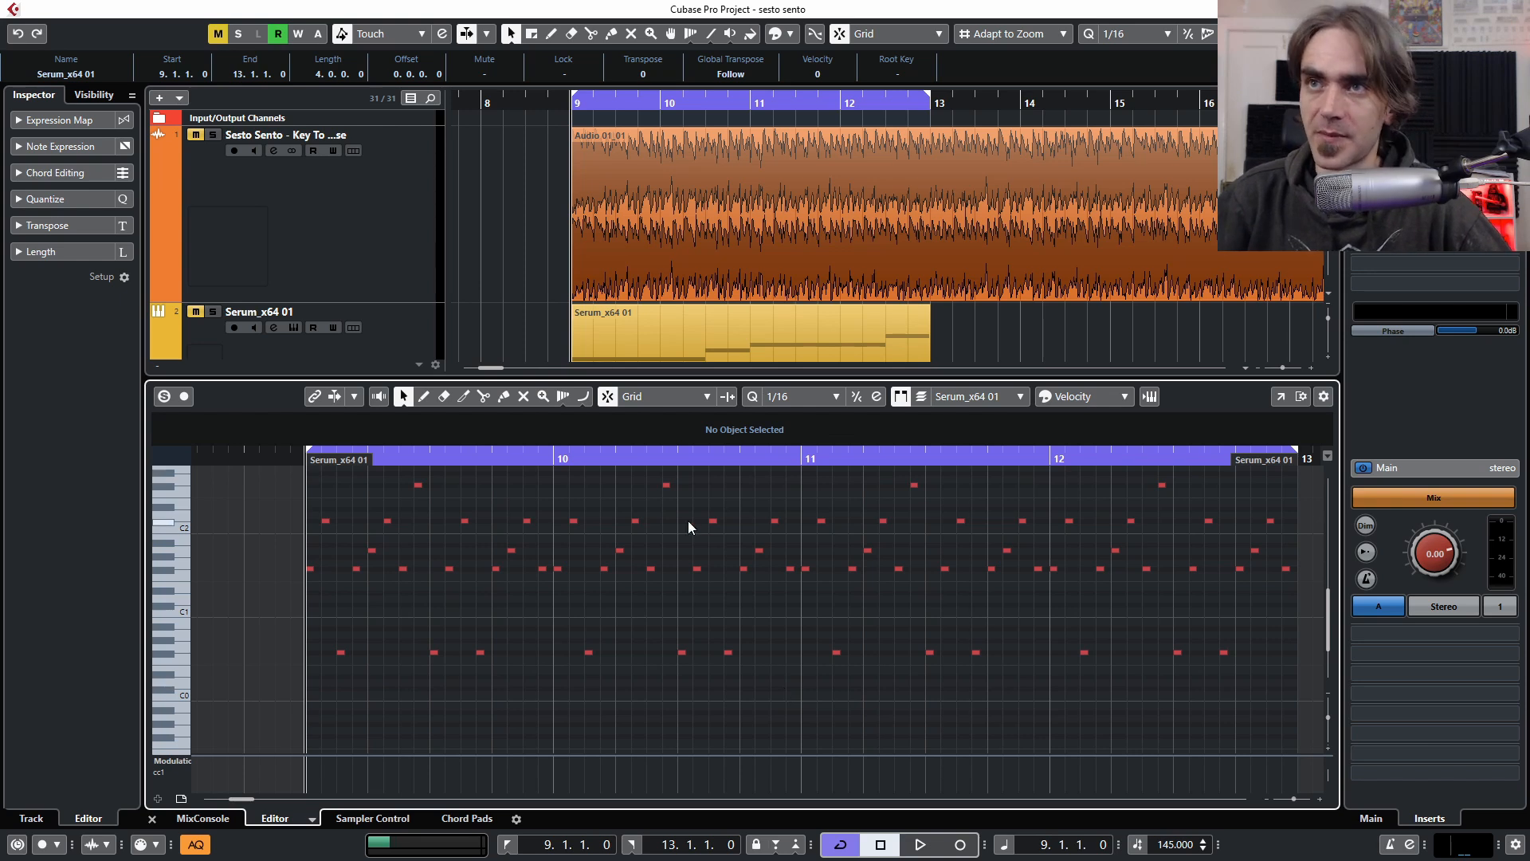
# Transpose all lead notes in bars 11 and 12 up five semitones, with the first note on B1
pyautogui.scroll(2, 911, 637)
pyautogui.moveTo(1292, 528); pyautogui.dragTo(797, 741)
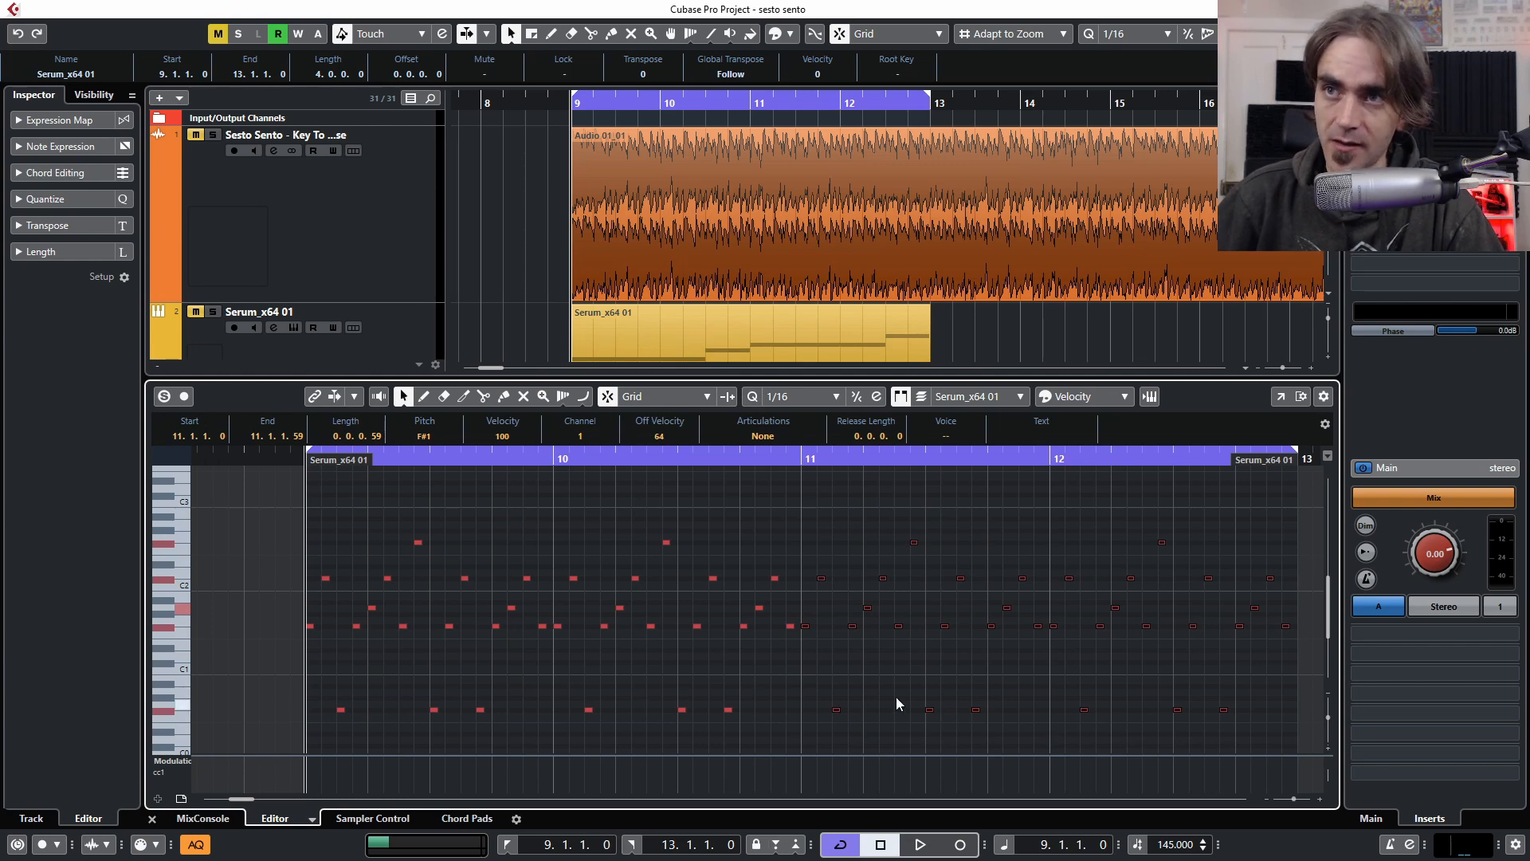
pyautogui.press('Up')
pyautogui.press('Up')
pyautogui.press('Up')
pyautogui.press('Up')
pyautogui.press('Up')
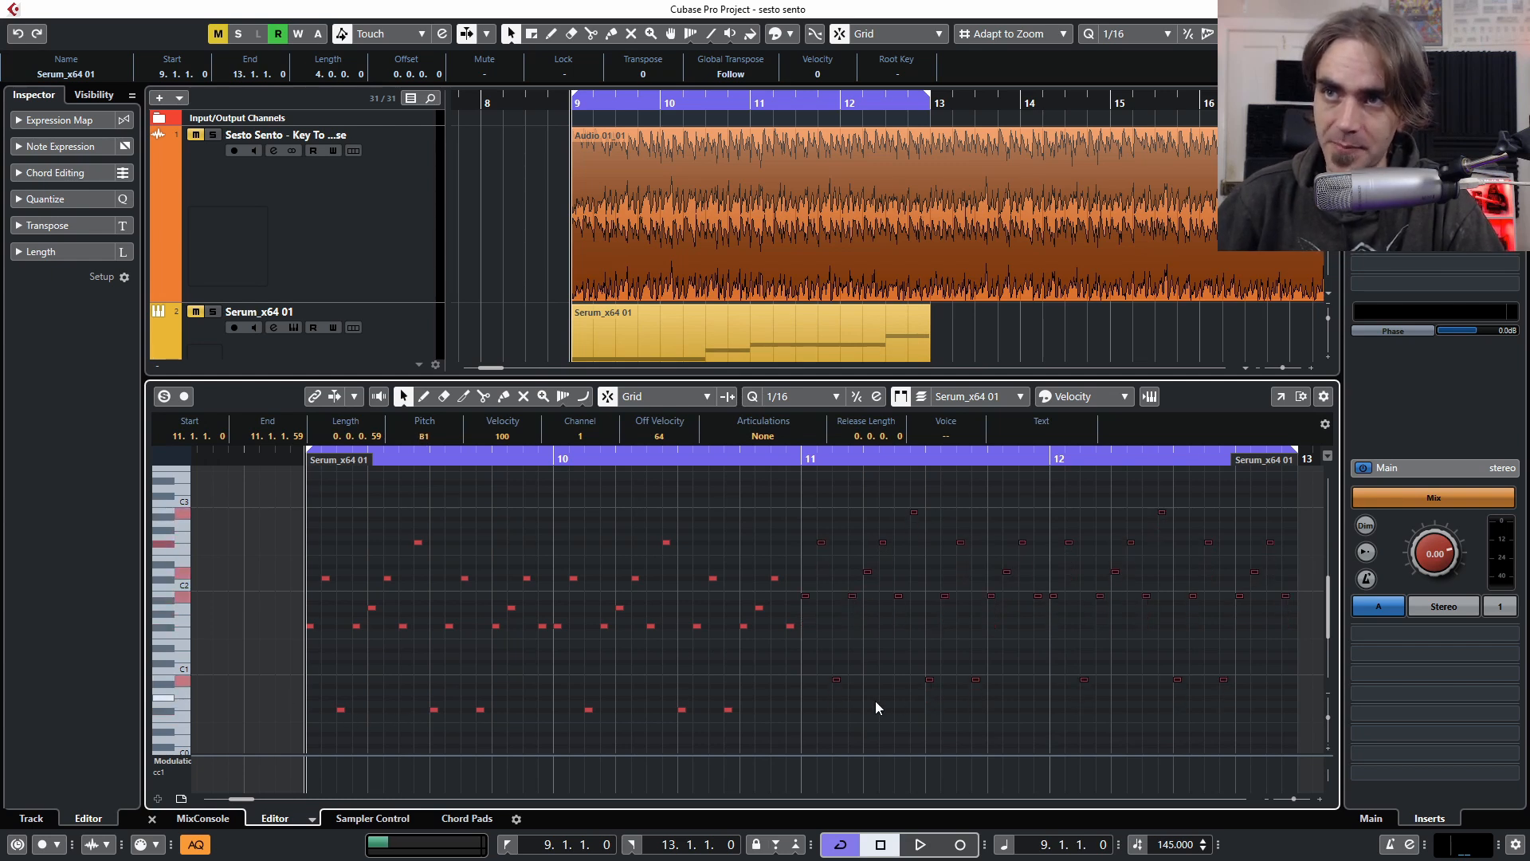
# Play the bars 9–13 loop to hear the transposed second half of the lead, then stop playback
pyautogui.press('space')
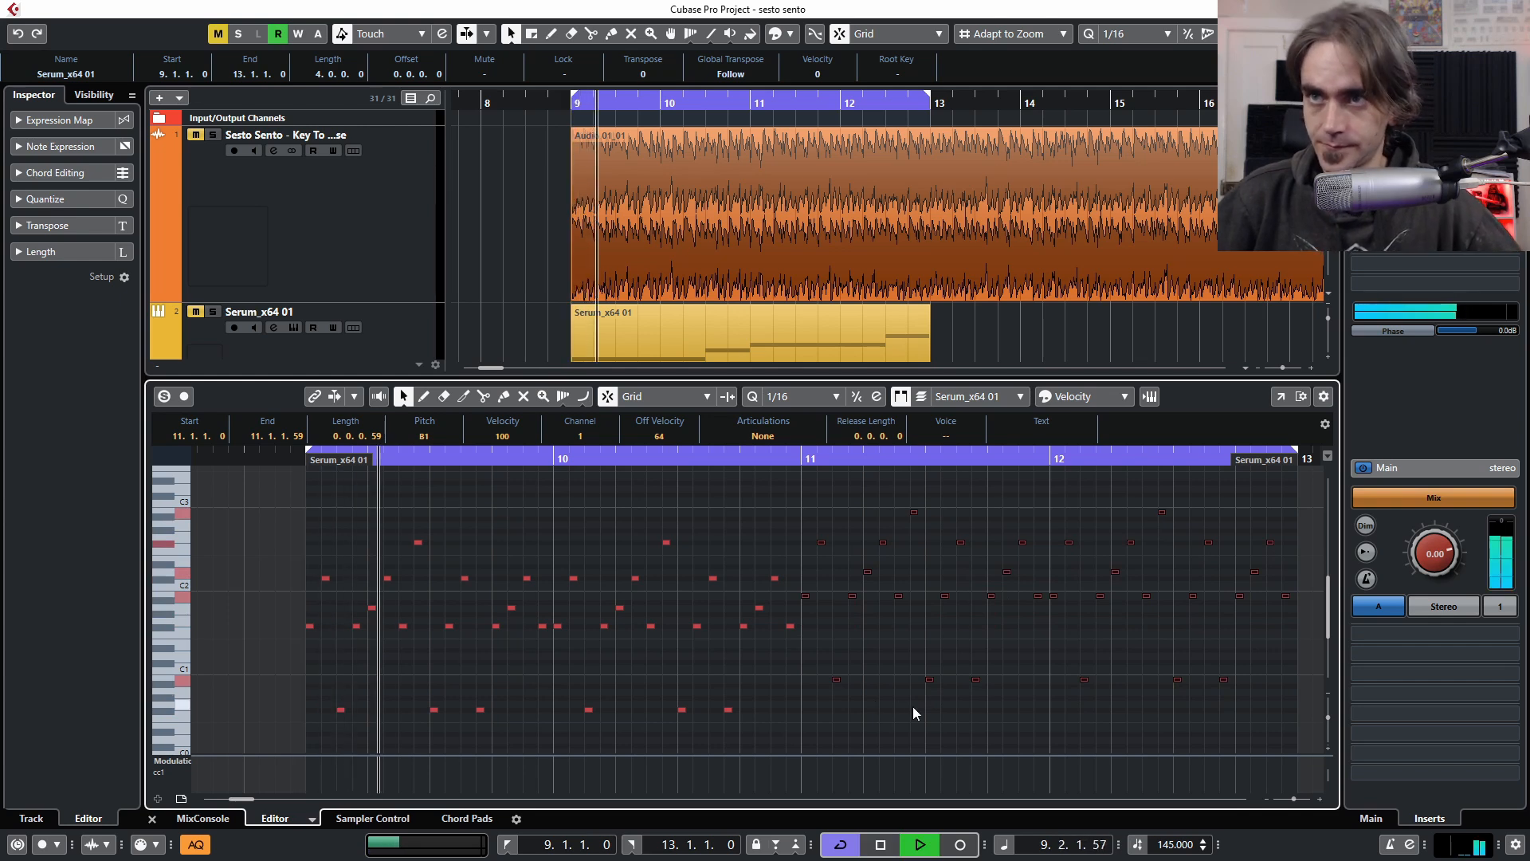
pyautogui.click(914, 715)
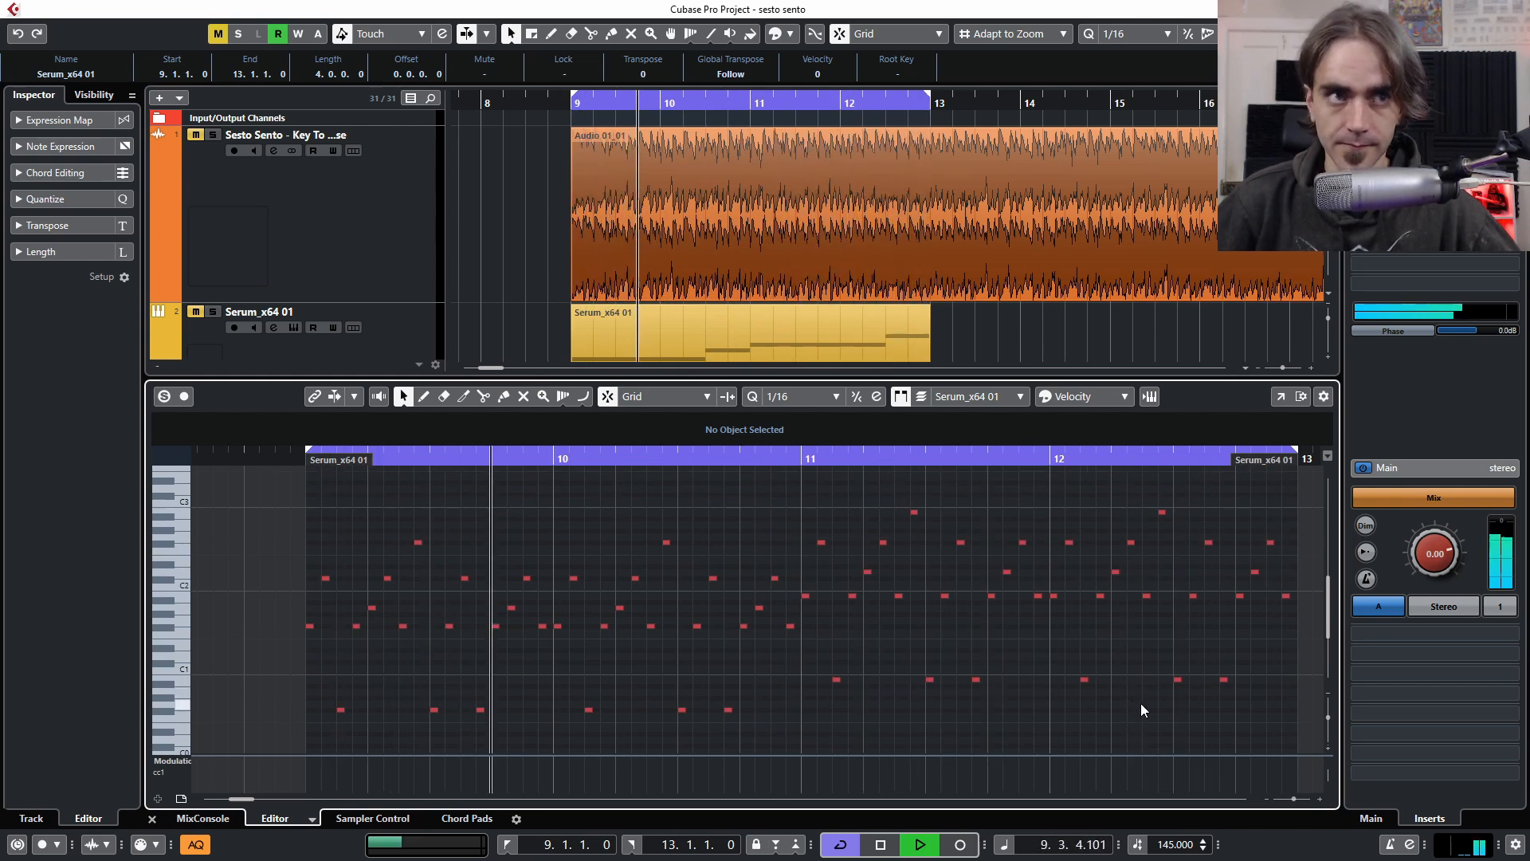
pyautogui.press('space')
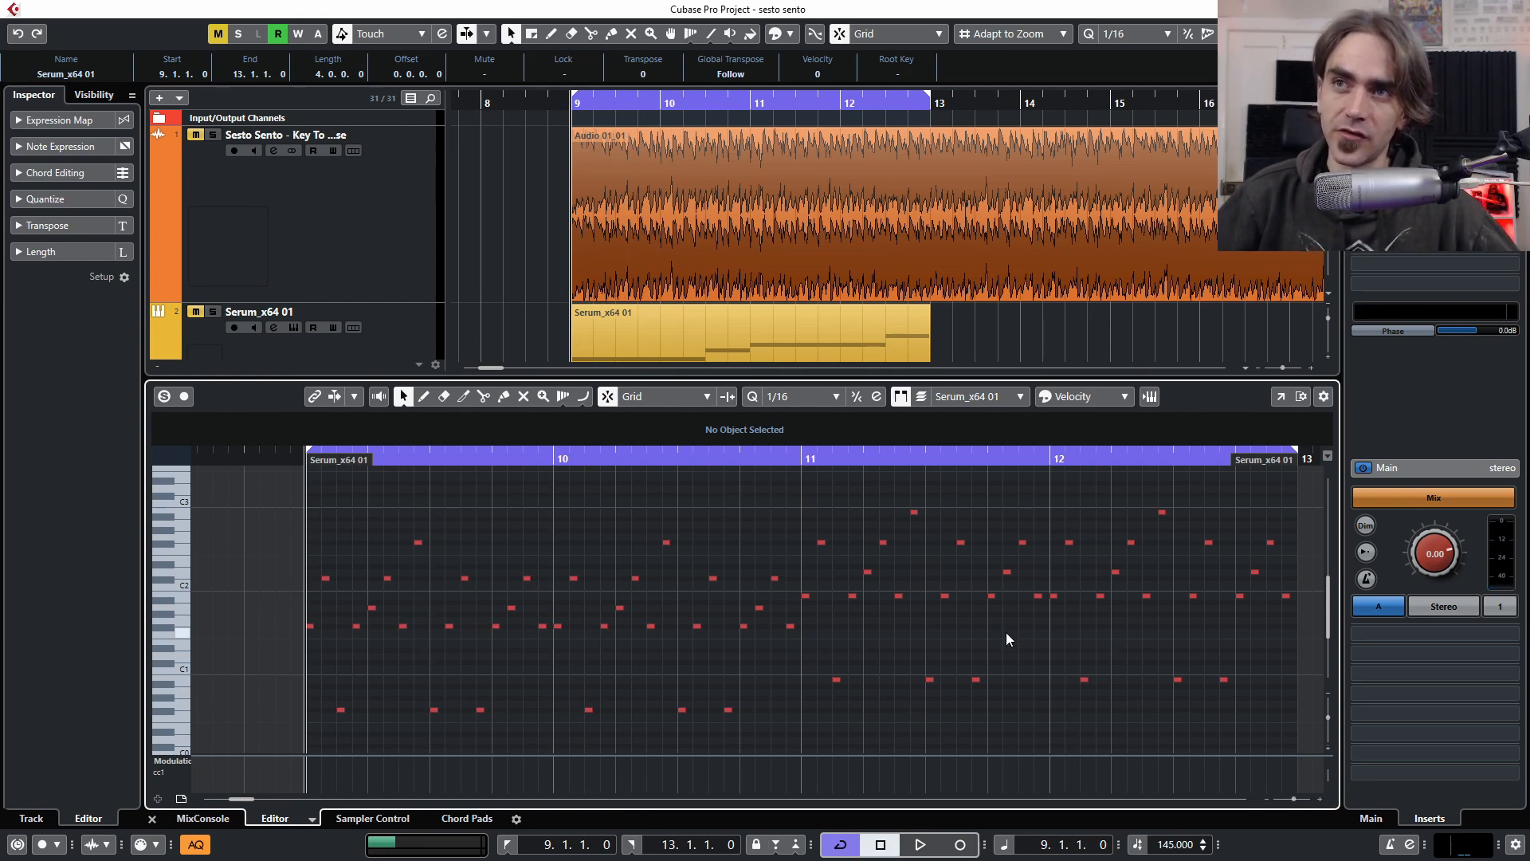
# Try the upper lead notes in bars 11 and 12 one octave lower during loop playback, then return them to their original octave
pyautogui.moveTo(816, 498); pyautogui.dragTo(1283, 556)
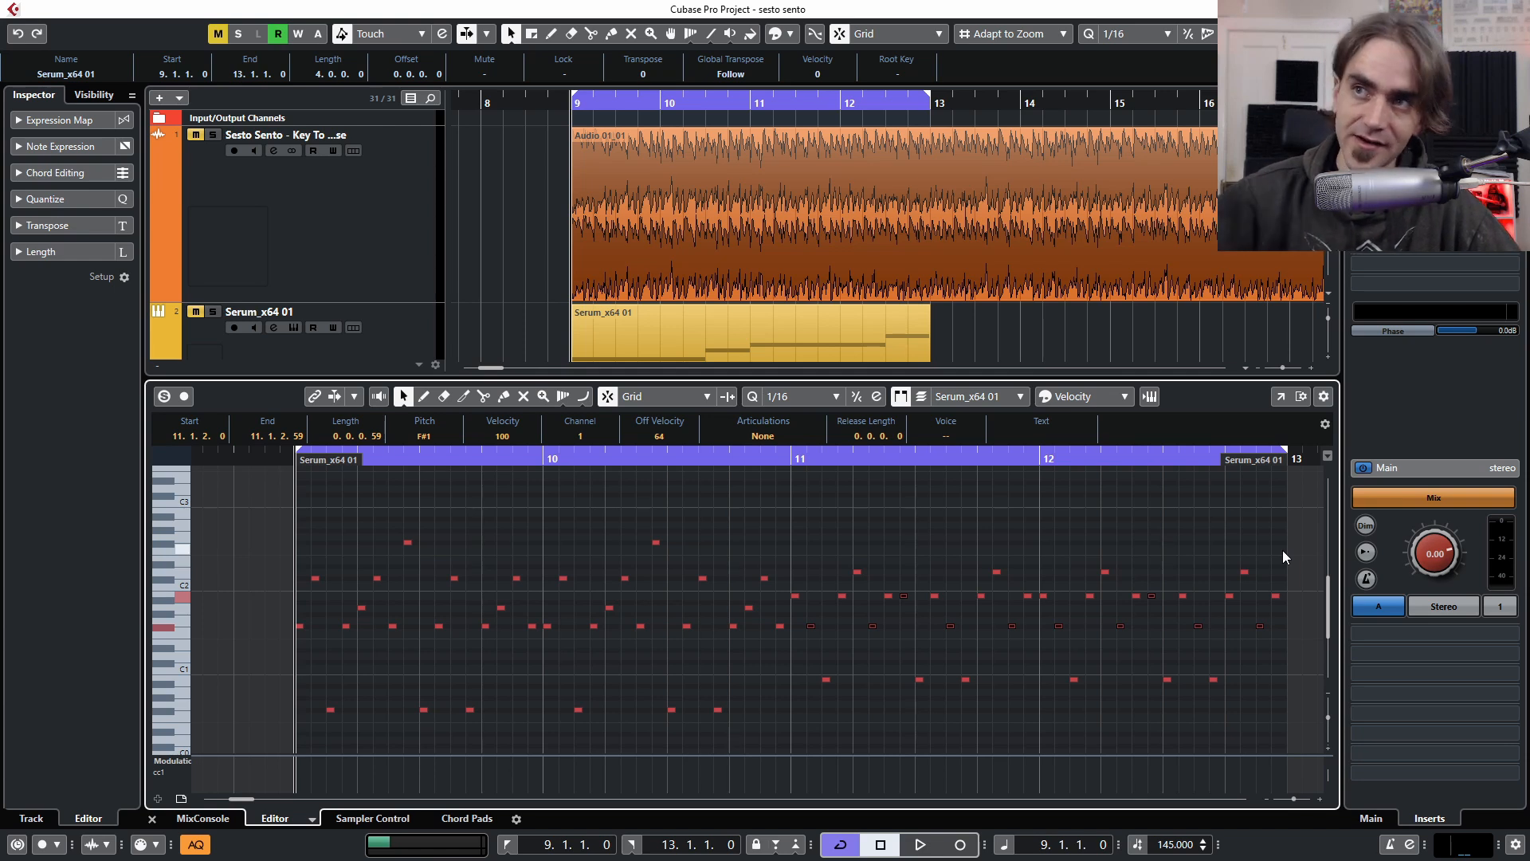
pyautogui.press('space')
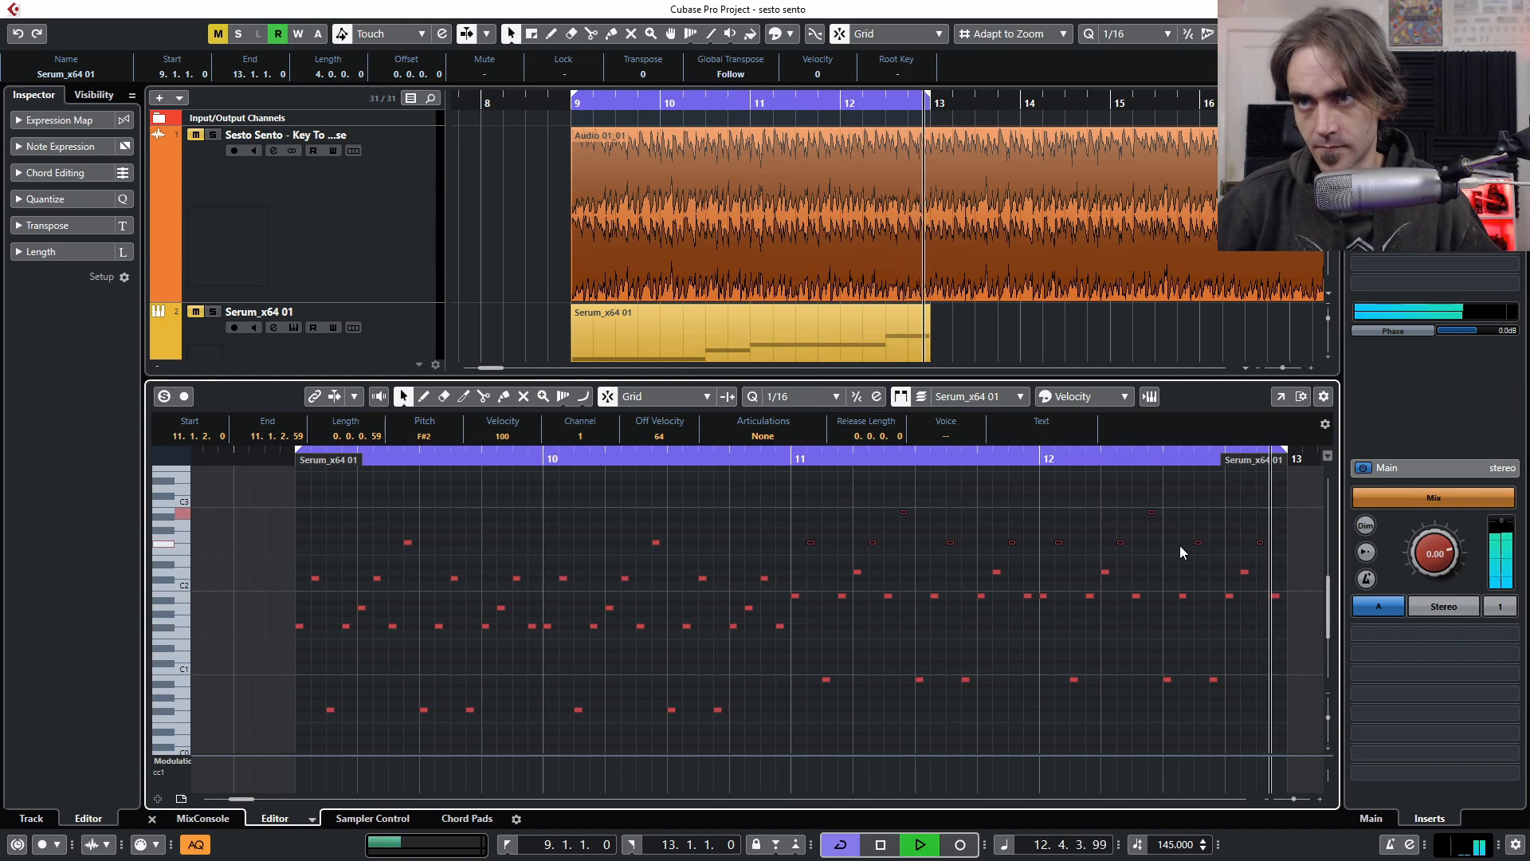
pyautogui.hotkey('shift', 'Up')
pyautogui.press('space')
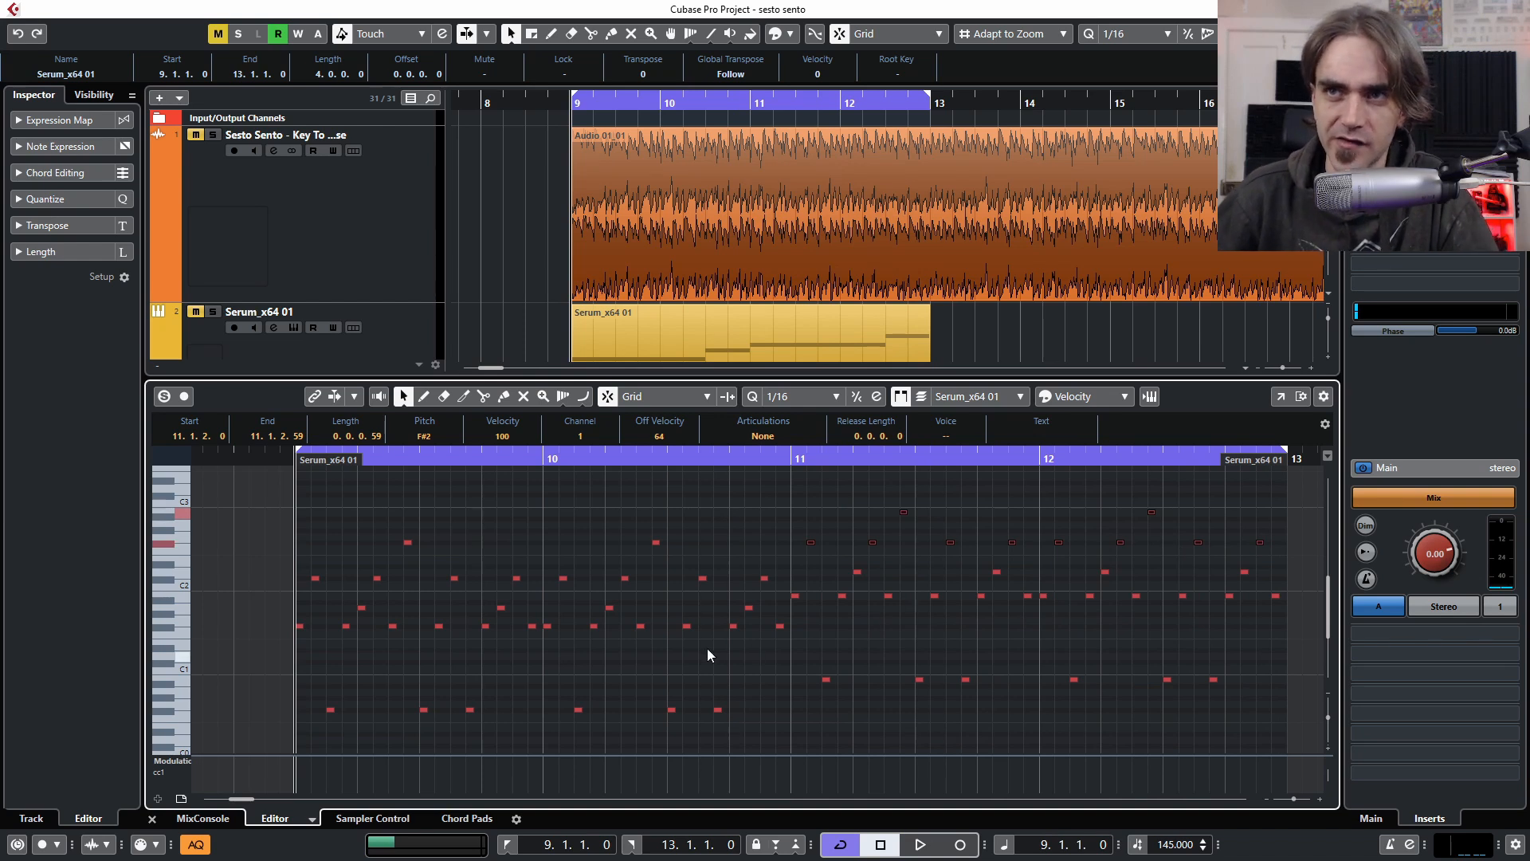
# Try the low lead notes in the second halves of bars 10 and 12 in higher octaves, play the loop, and undo the changes
pyautogui.moveTo(664, 693); pyautogui.dragTo(701, 693)
pyautogui.moveTo(673, 619); pyautogui.dragTo(784, 732)
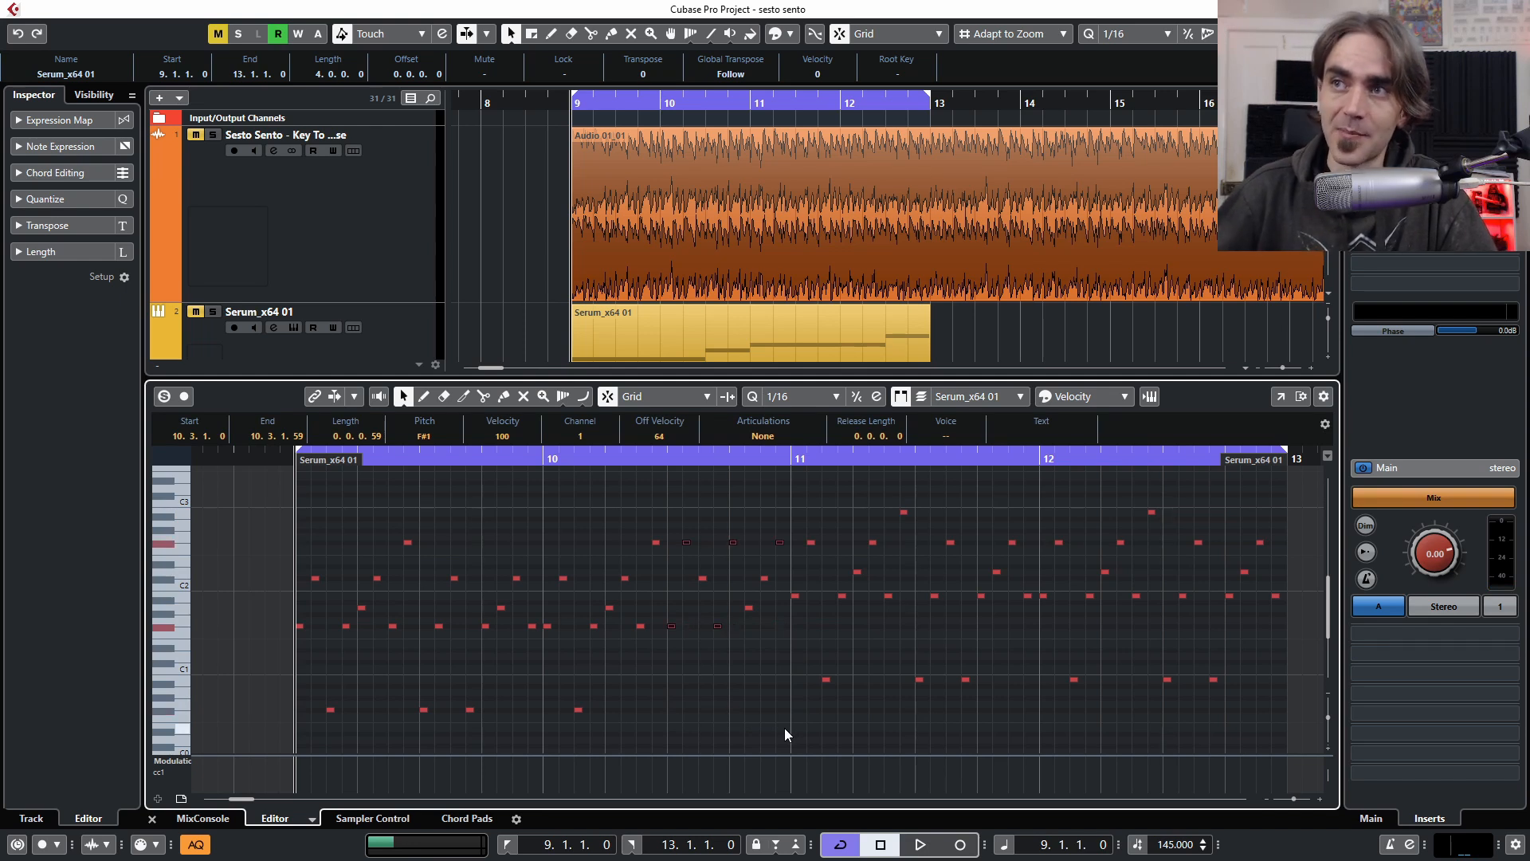
pyautogui.moveTo(1321, 588); pyautogui.dragTo(1163, 708)
pyautogui.hotkey('shift', 'Up')
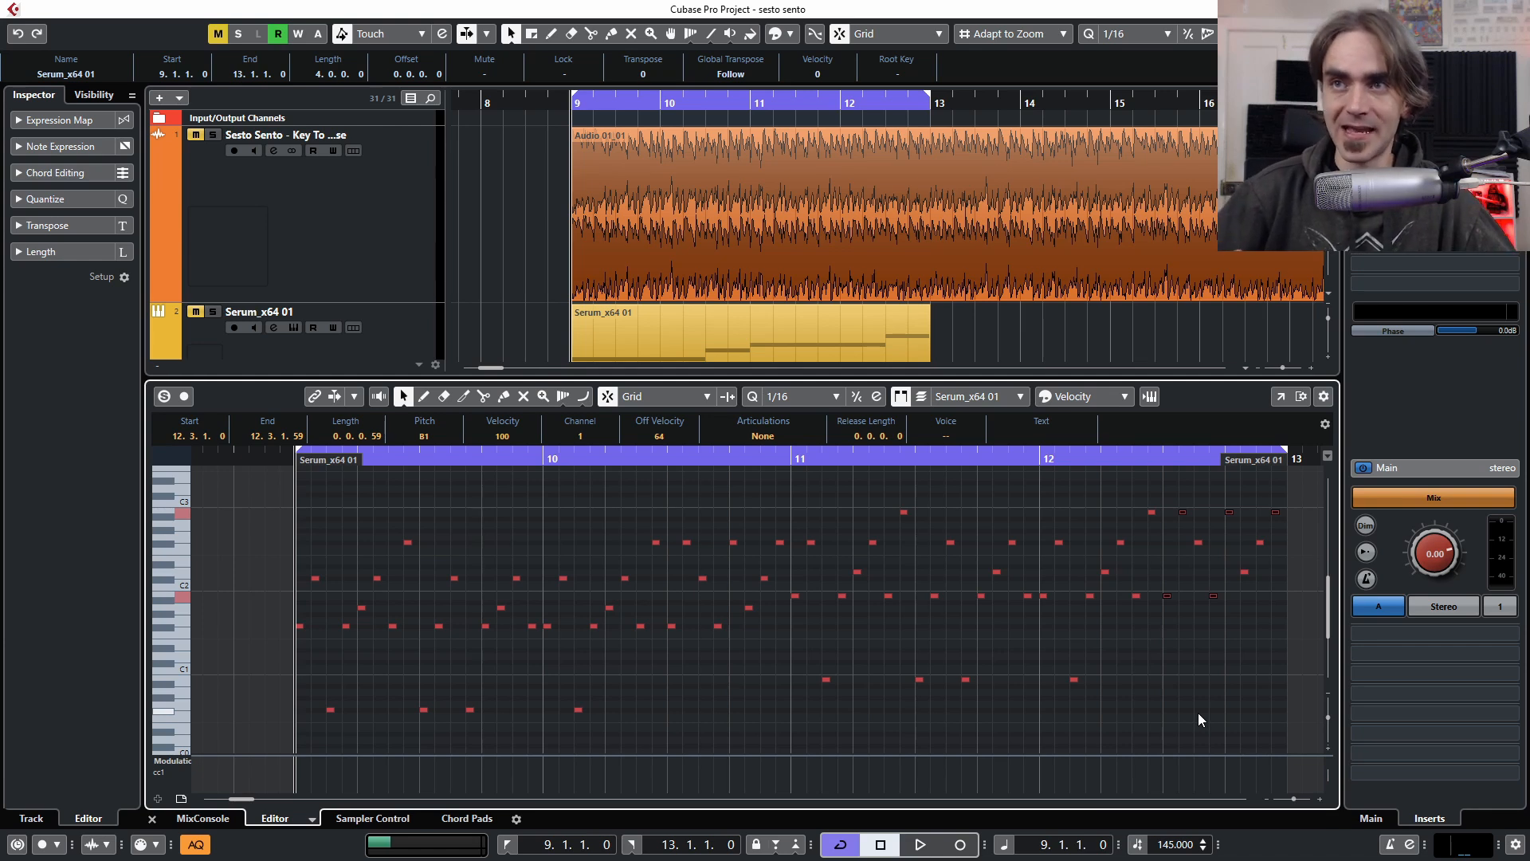
pyautogui.press('space')
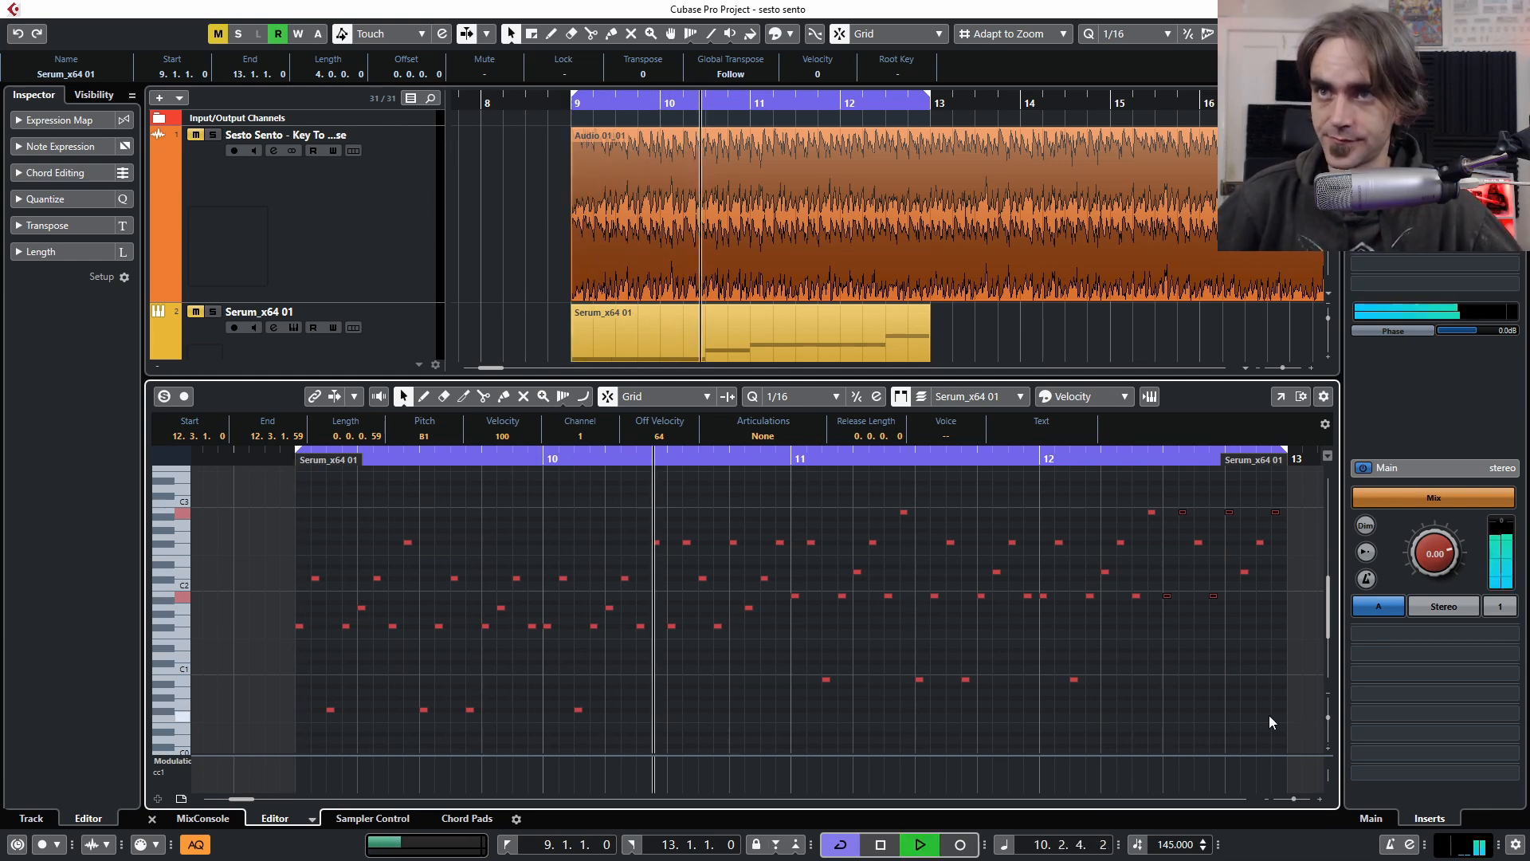
pyautogui.click(1202, 677)
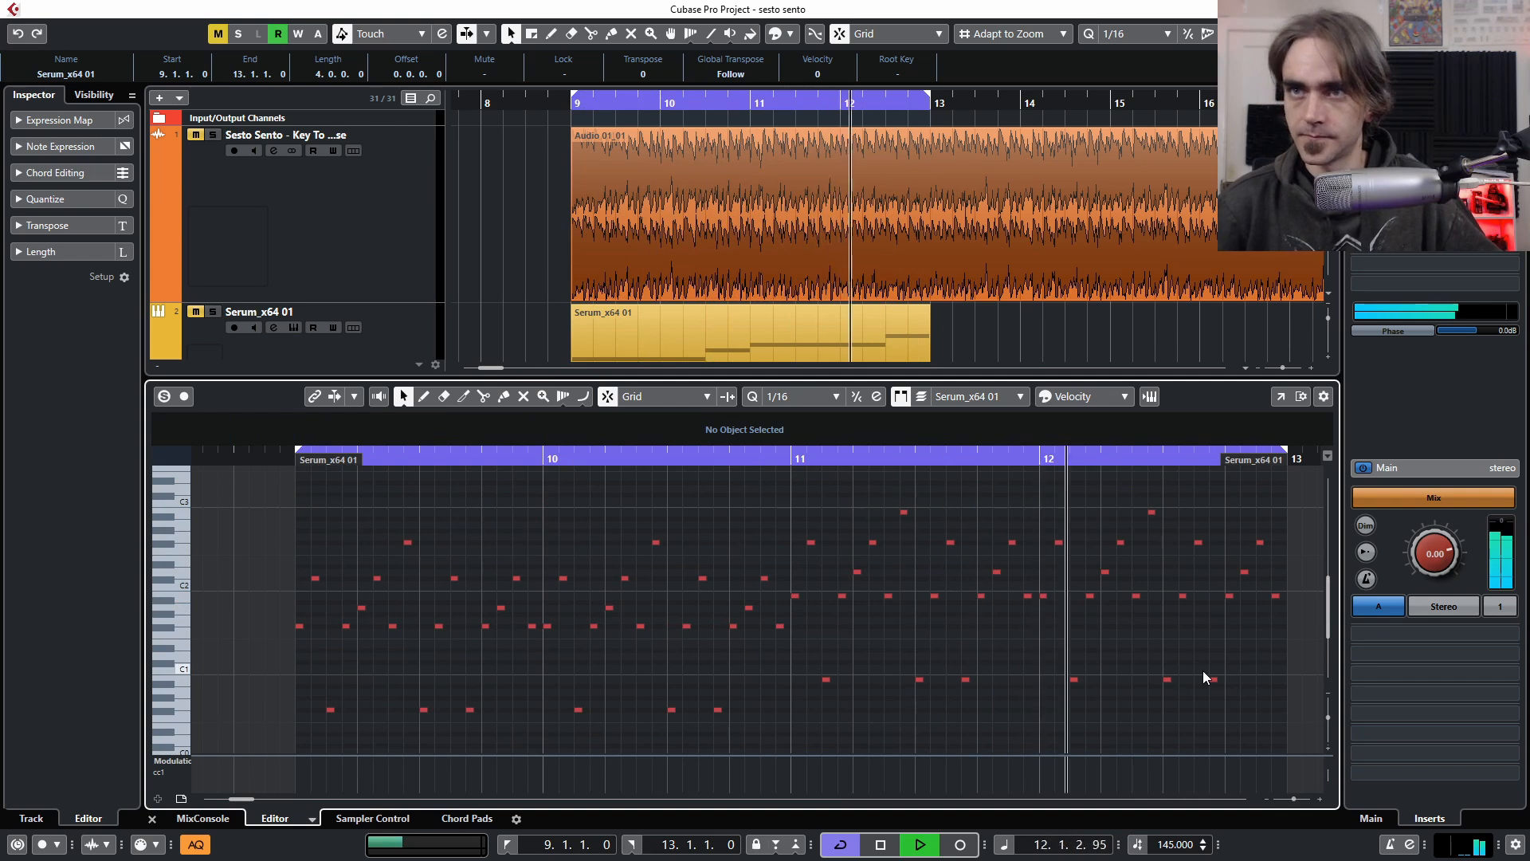
pyautogui.press('space')
pyautogui.hotkey('ctrl', 'z')
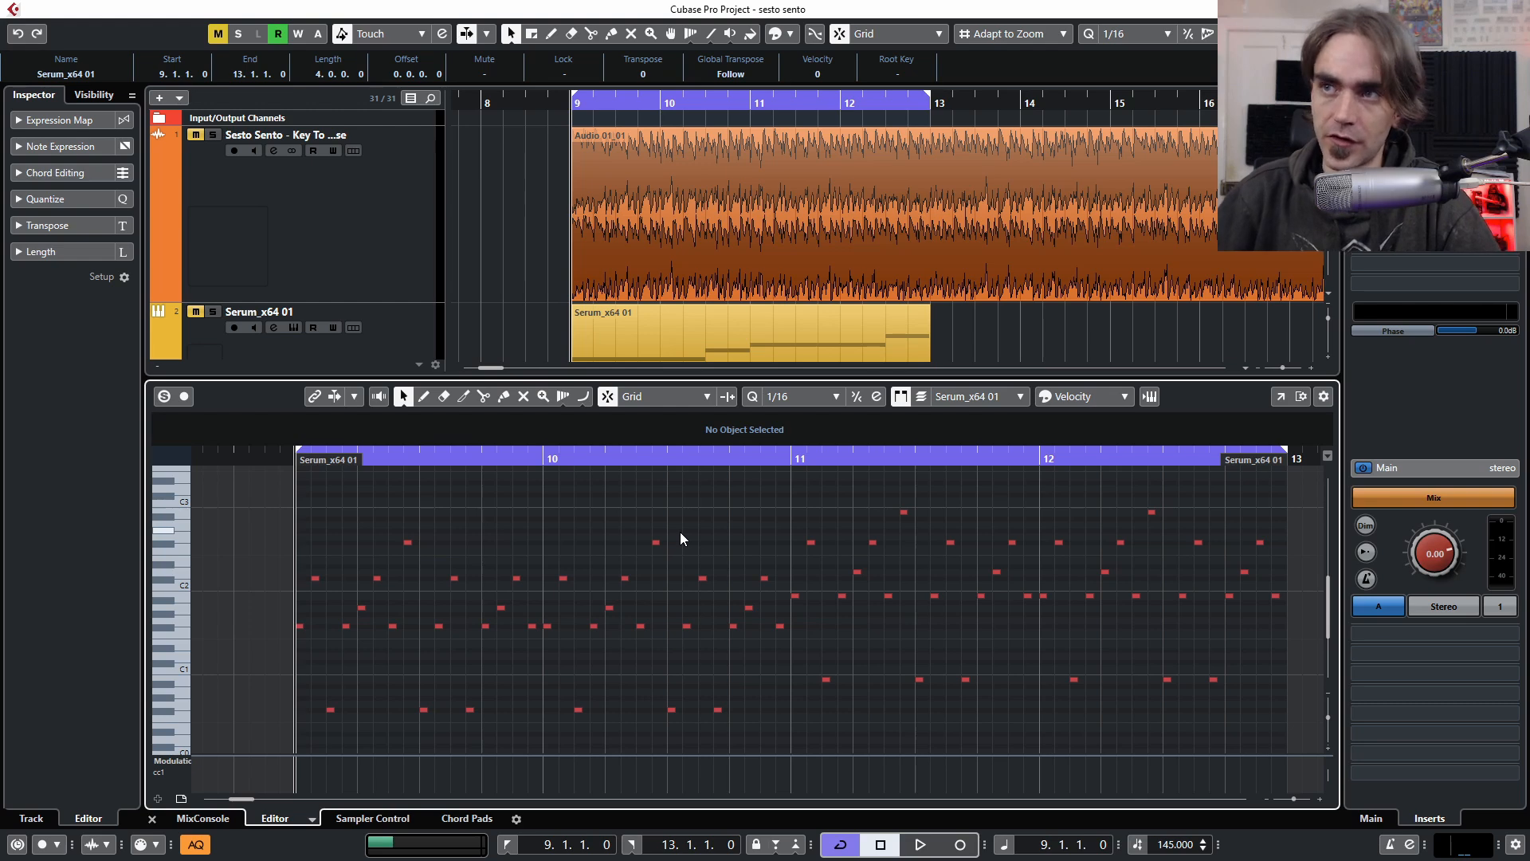
# Transpose the lead notes in the second half of bar 10 down seven semitones, with the first note on B-1, and play the loop
pyautogui.scroll(-5, 818, 279)
pyautogui.scroll(1, 802, 264)
pyautogui.moveTo(851, 502); pyautogui.dragTo(639, 728)
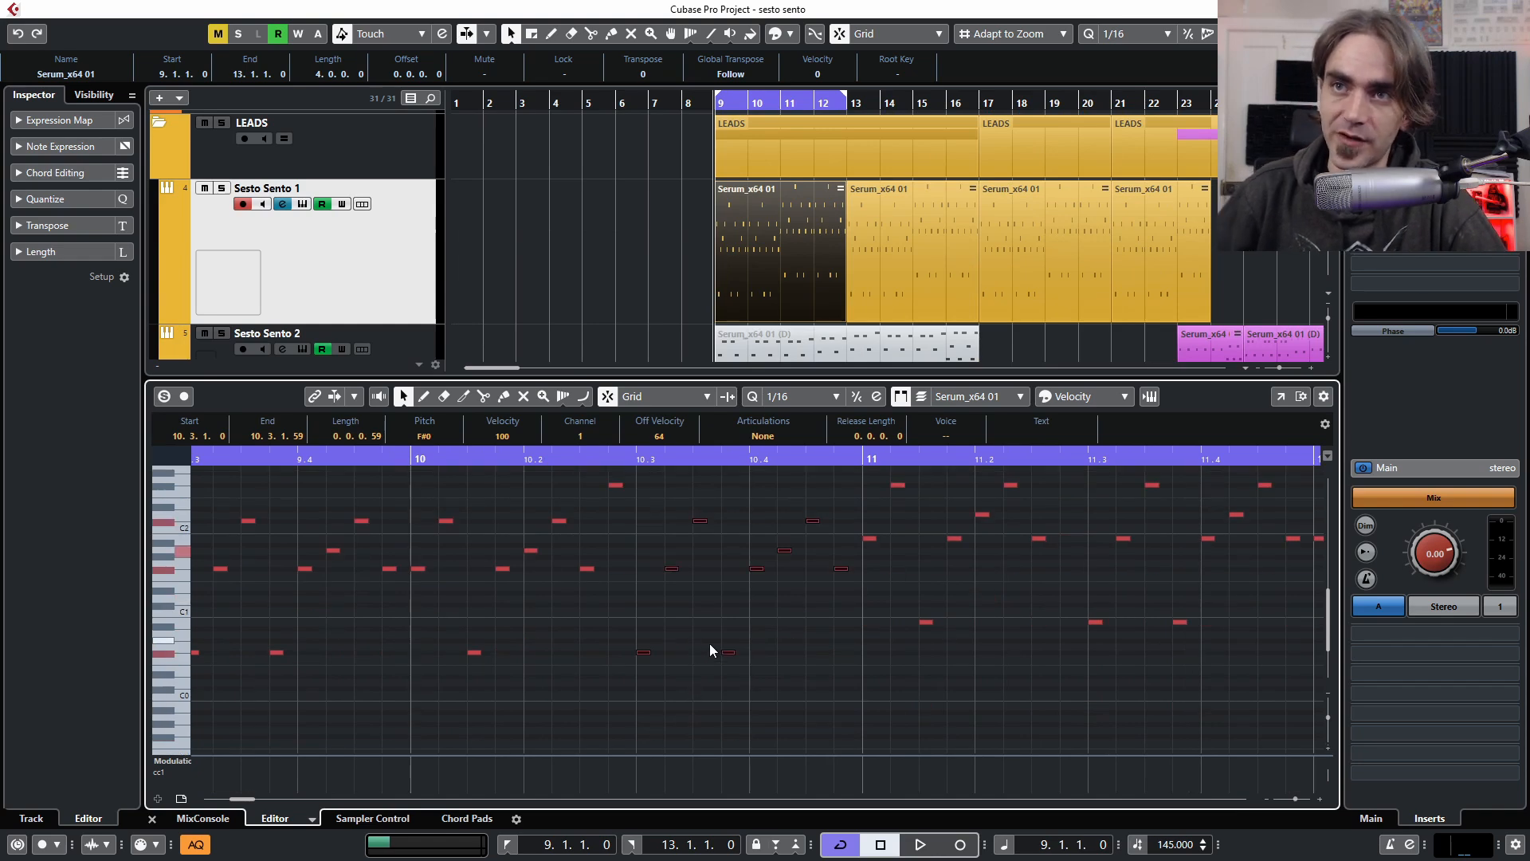
pyautogui.press('Down')
pyautogui.press('Down')
pyautogui.press('Down')
pyautogui.press('Down')
pyautogui.press('Down')
pyautogui.press('Down')
pyautogui.press('Down')
pyautogui.press('g')
pyautogui.press('space')
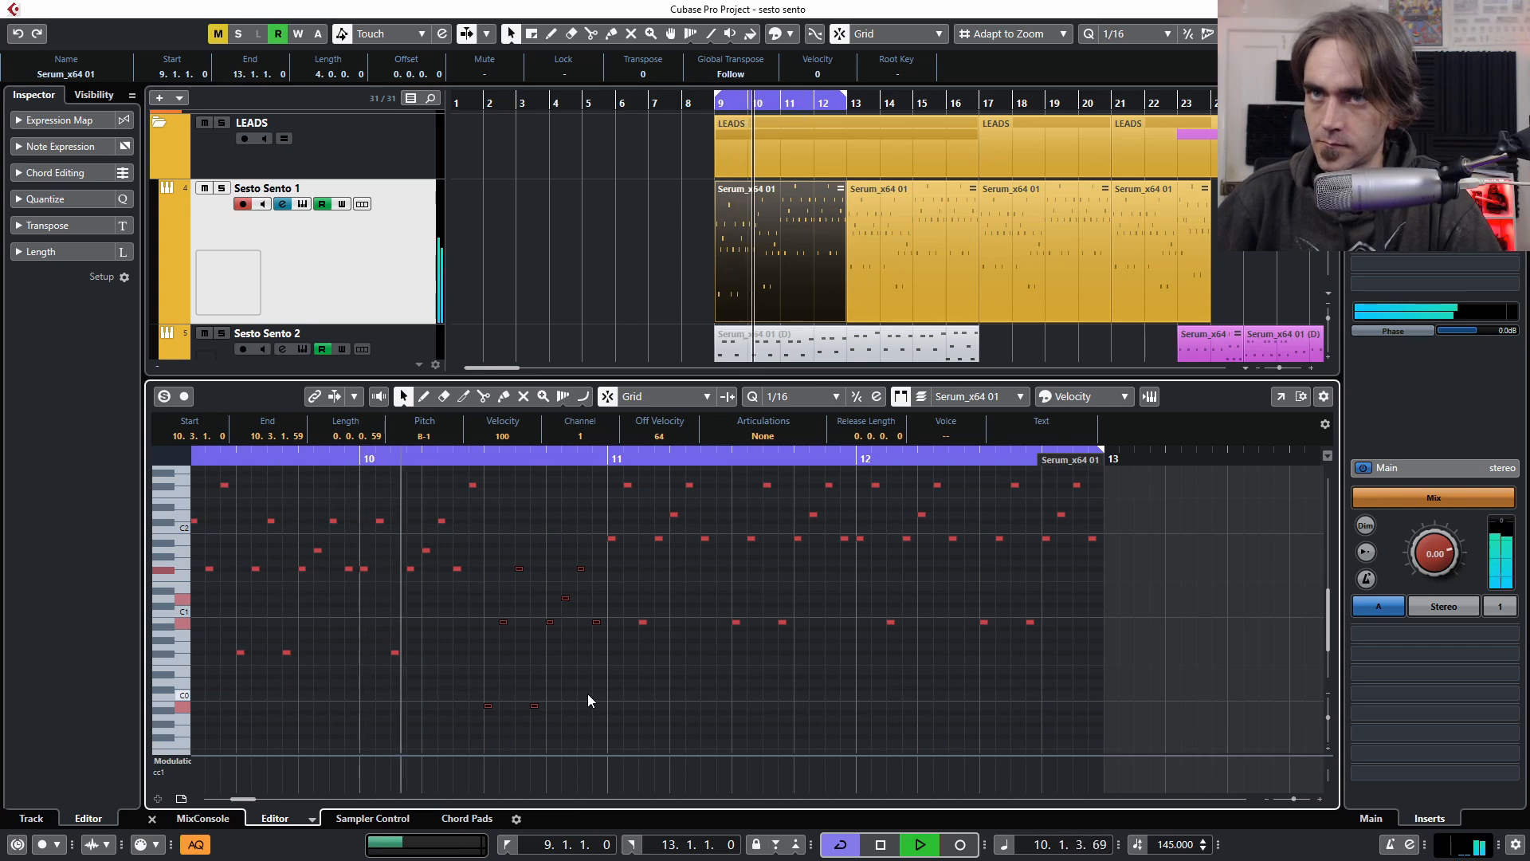
# Raise the two lowest lead notes in the second half of bar 10 by two octaves to B1
pyautogui.moveTo(588, 693); pyautogui.dragTo(442, 729)
pyautogui.hotkey('shift', 'Up')
pyautogui.hotkey('shift', 'Up')
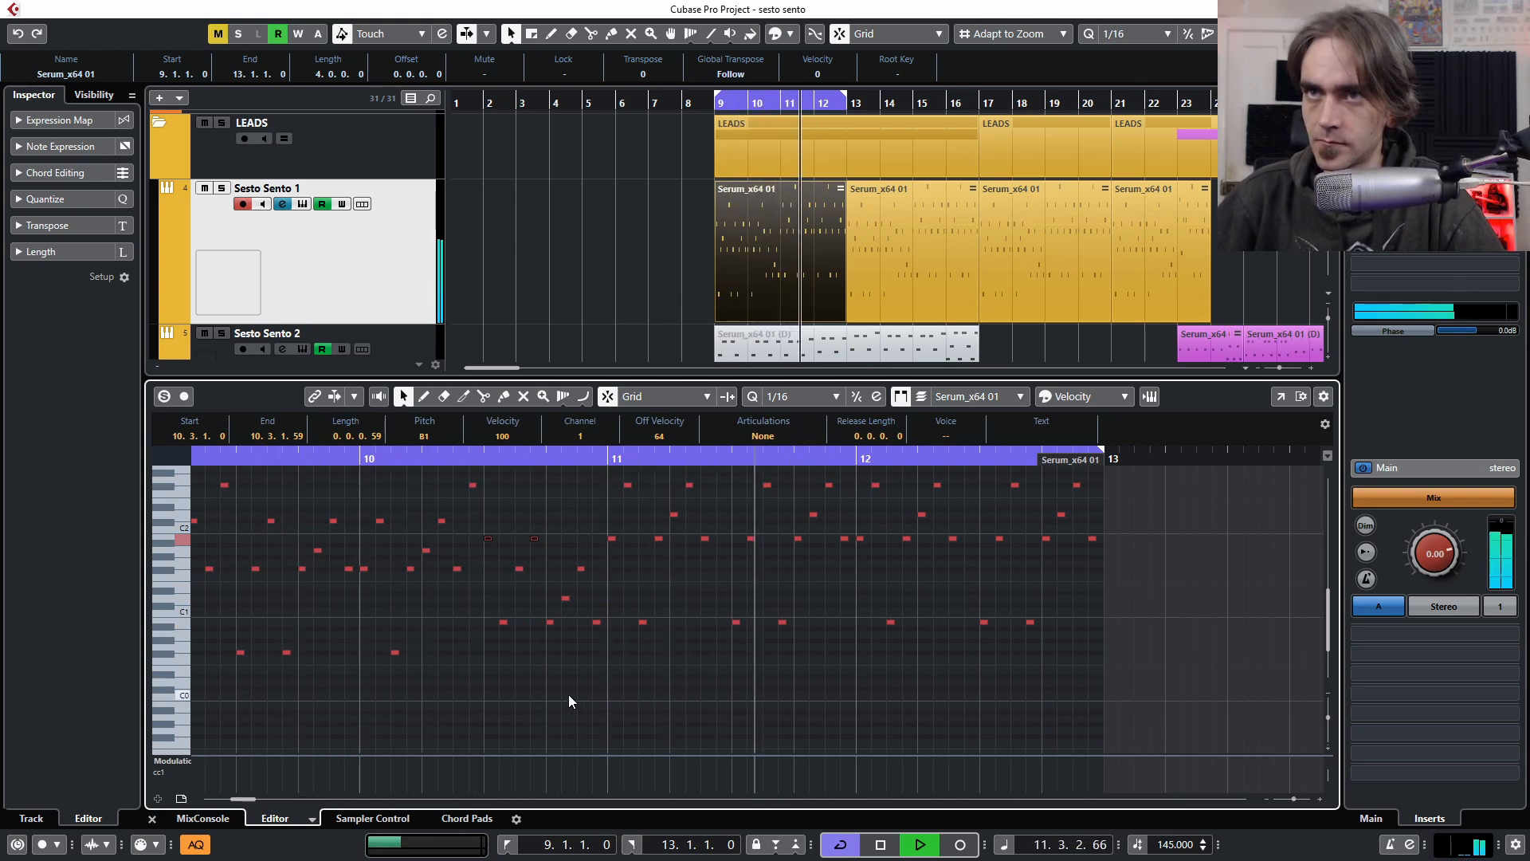
# Transpose the lead notes in the second half of bar 12 up three semitones, then raise the note at 12.4.2 to F#2
pyautogui.scroll(3, 700, 702)
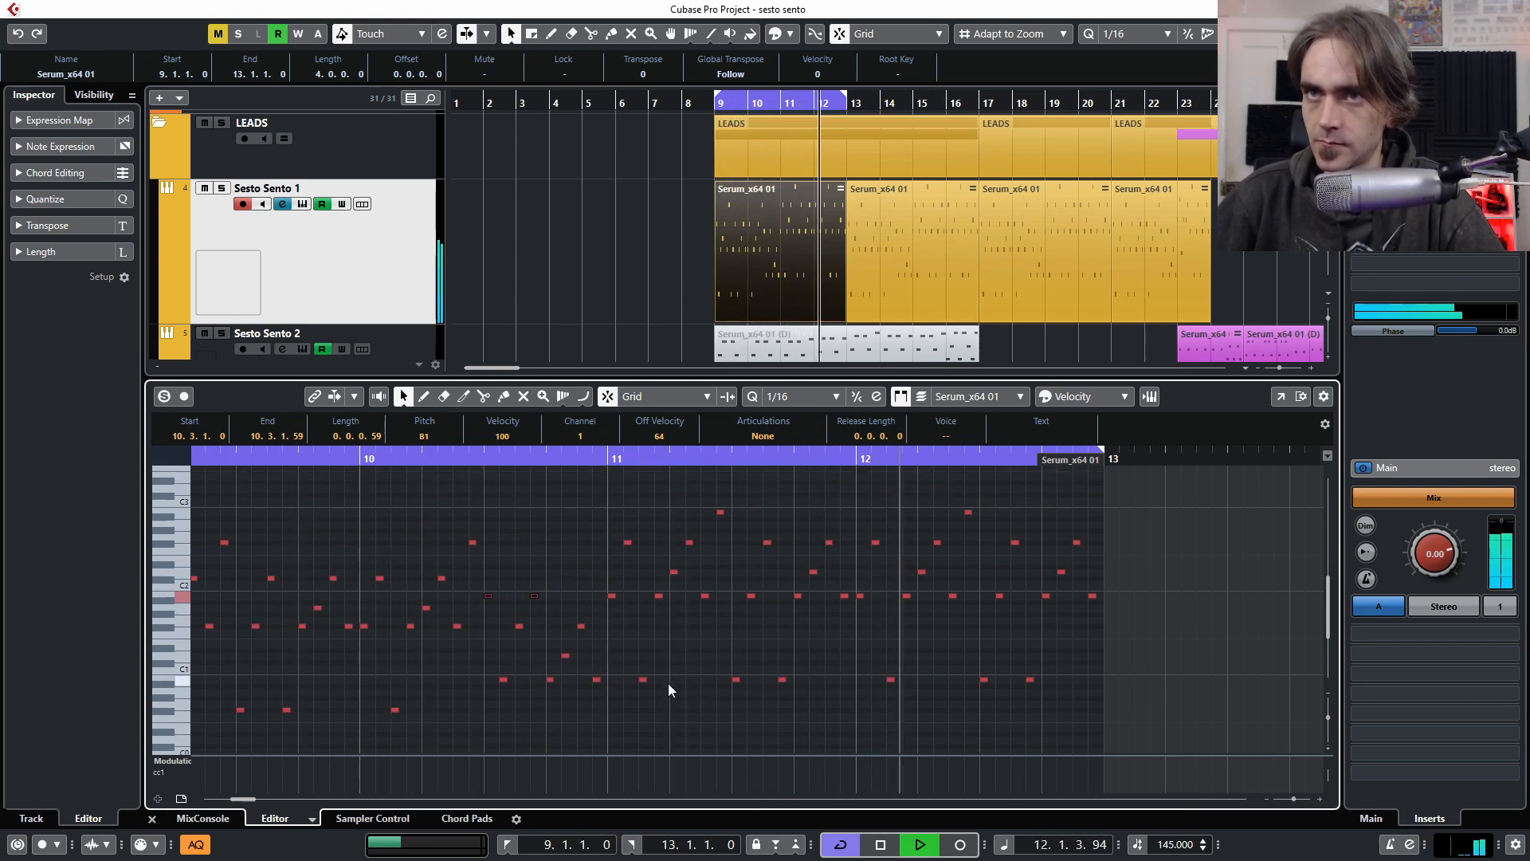
pyautogui.click(976, 650)
pyautogui.moveTo(1152, 510); pyautogui.dragTo(983, 705)
pyautogui.press('Up')
pyautogui.press('Up')
pyautogui.press('Up')
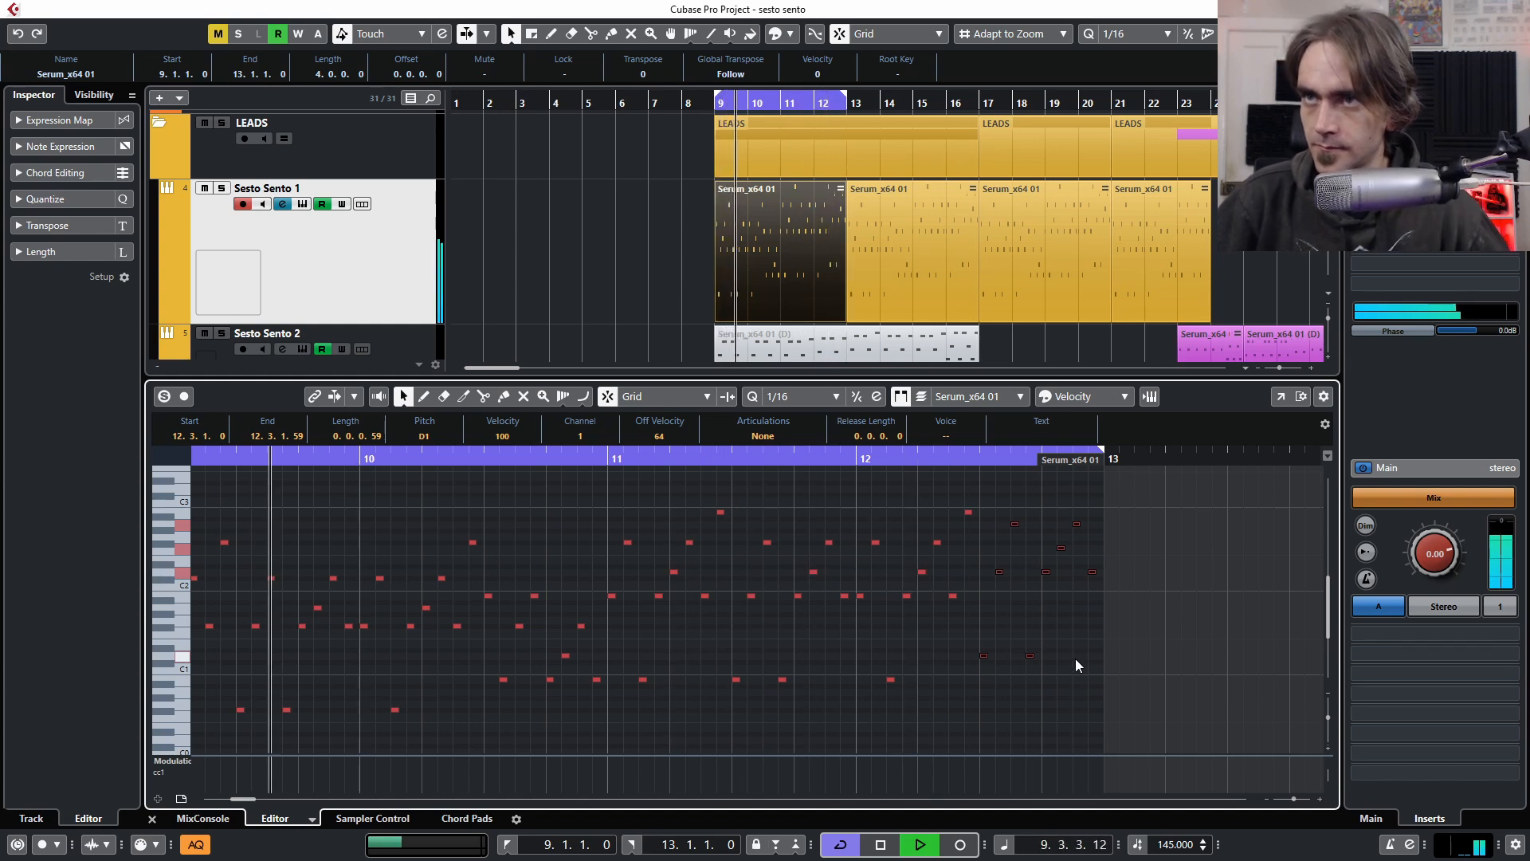
pyautogui.press('space')
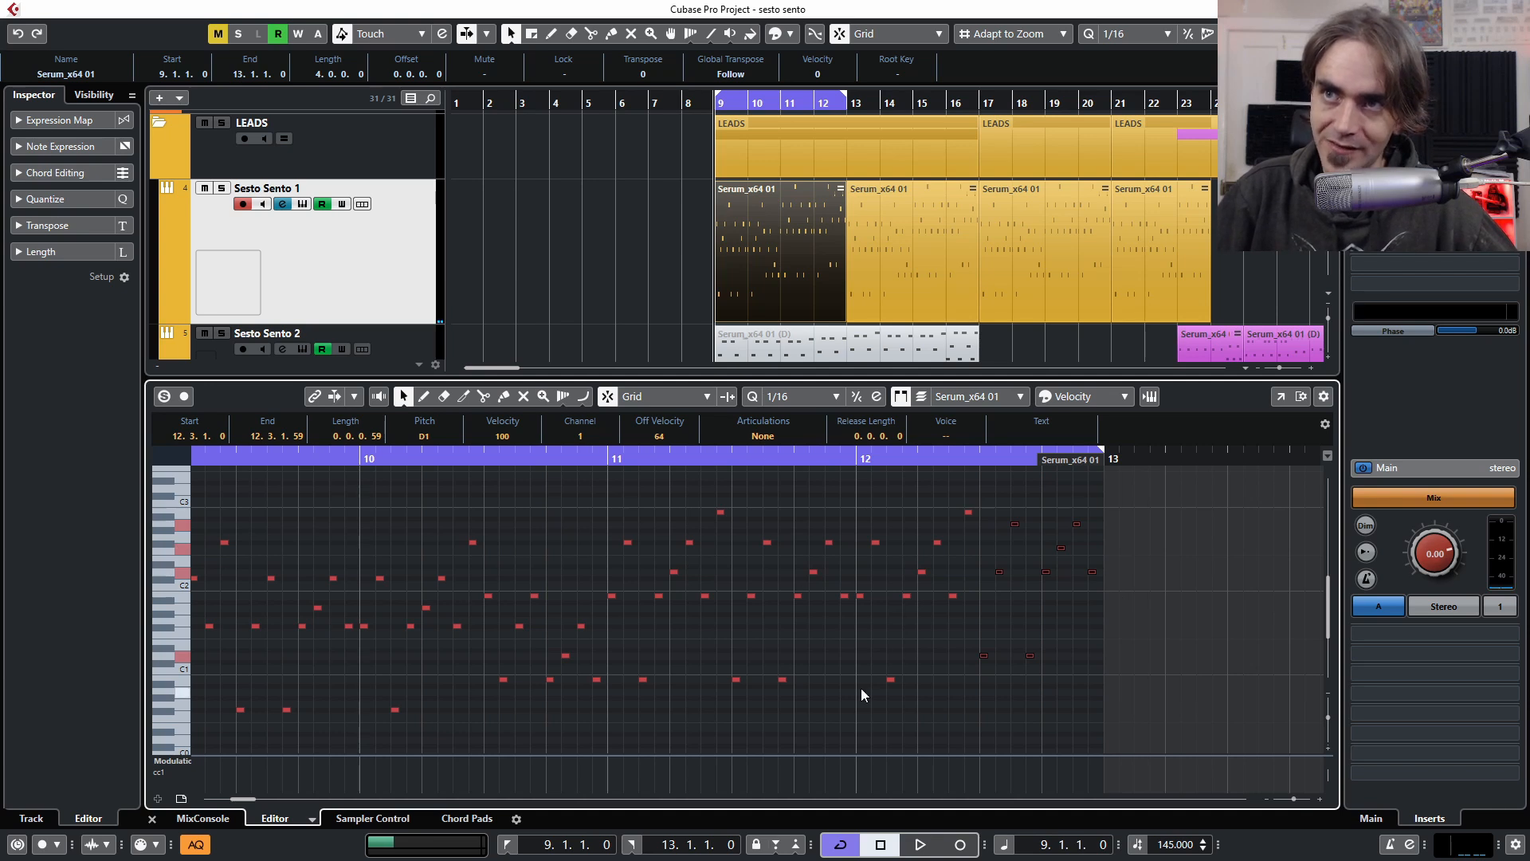
pyautogui.click(1014, 556)
pyautogui.moveTo(1087, 545); pyautogui.dragTo(1089, 553)
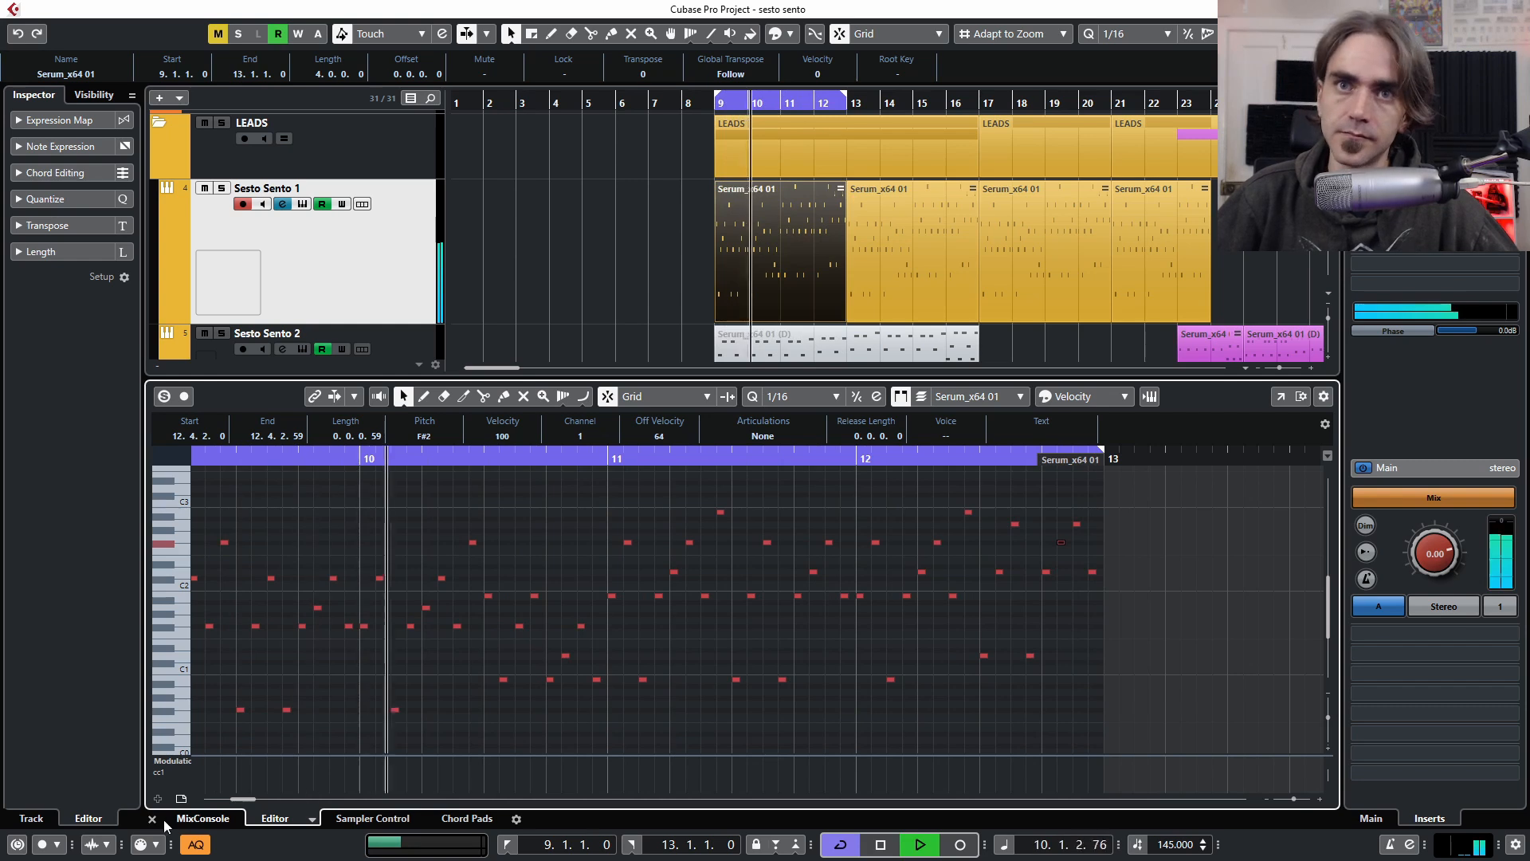
# Raise the first two lead notes in the second half of bar 10 by one octave, to B2 and B1
pyautogui.scroll(-2, 875, 635)
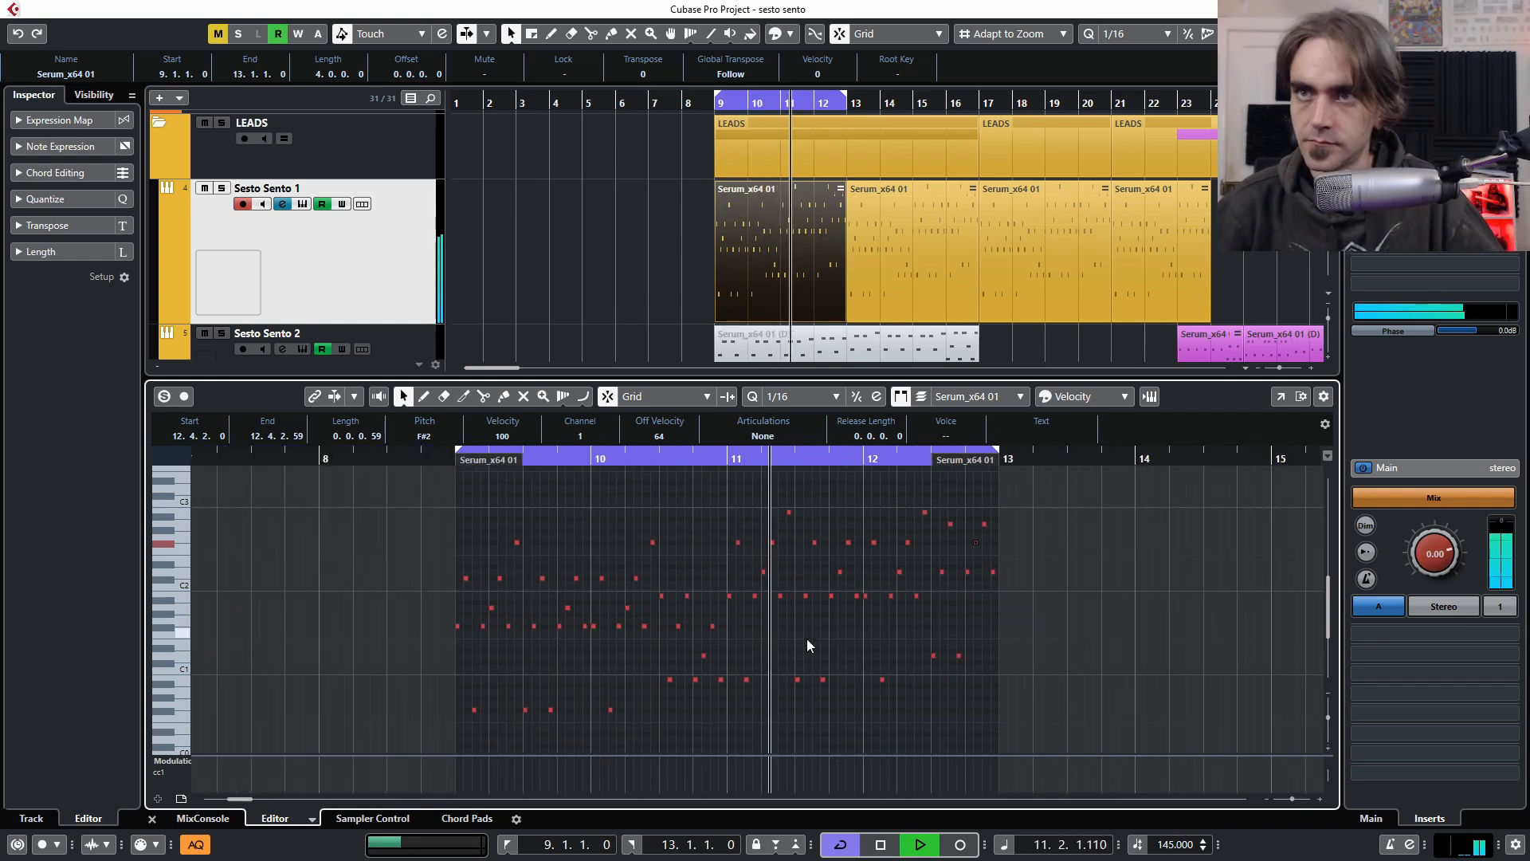
pyautogui.moveTo(660, 582); pyautogui.dragTo(673, 717)
pyautogui.hotkey('shift', 'Up')
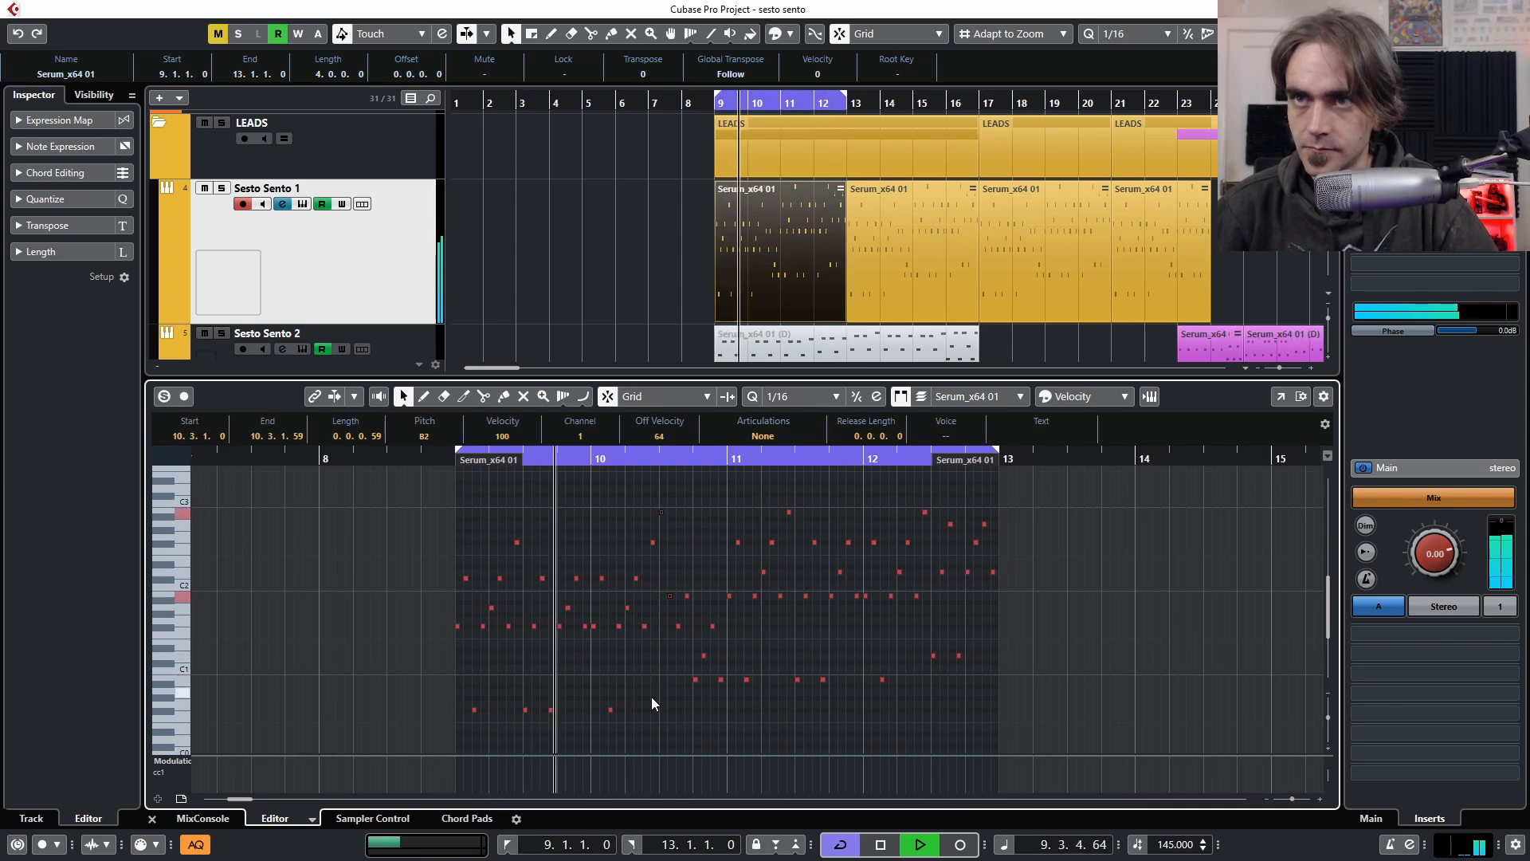
pyautogui.click(684, 715)
# Raise the lead note at 10.4.1 to B2 and the note at 10.4.2 to D2
pyautogui.scroll(2, 674, 701)
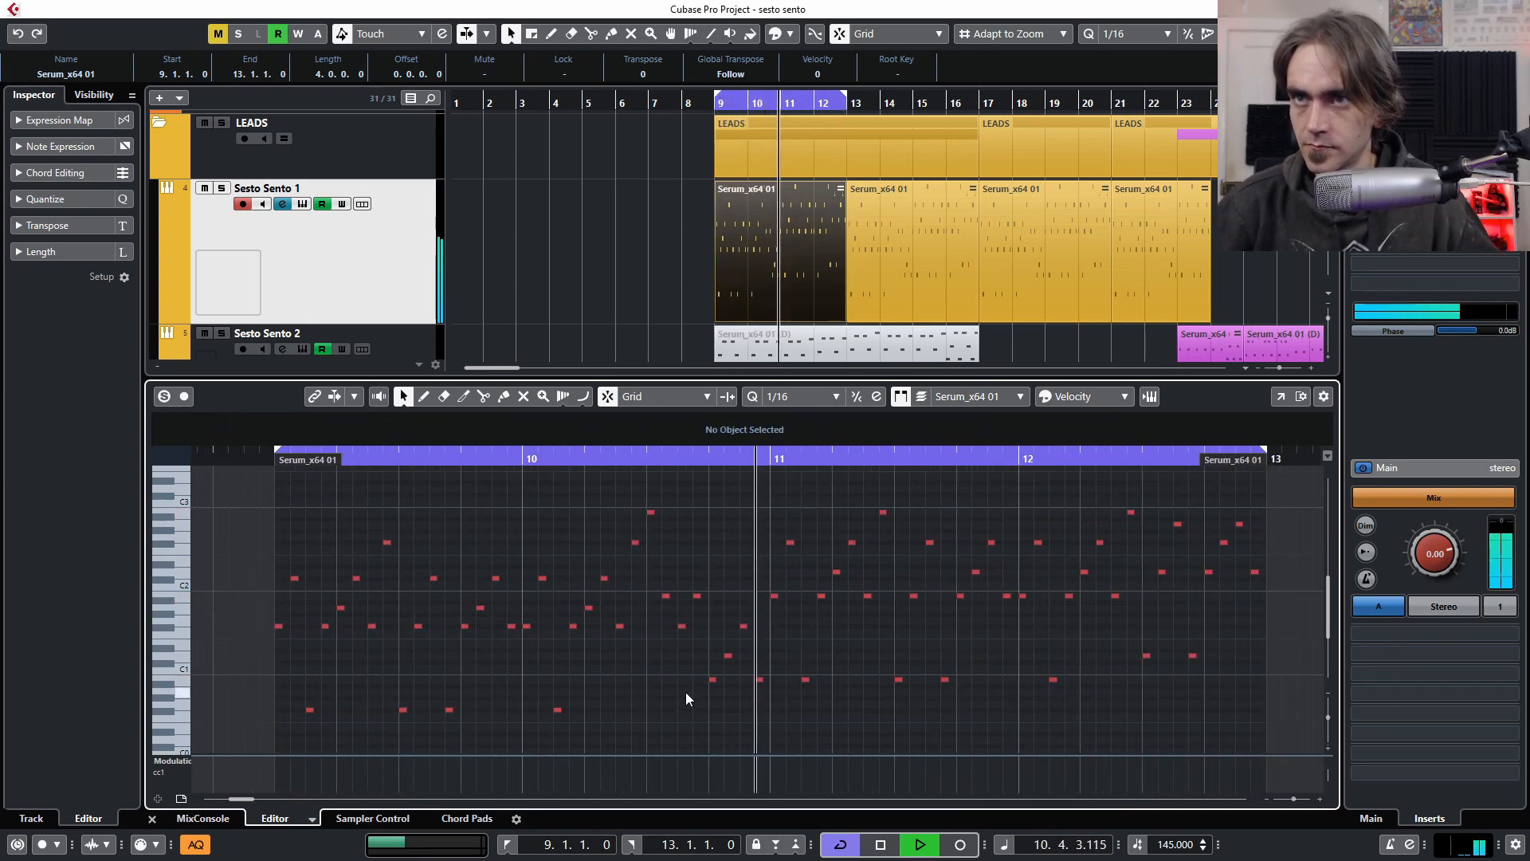
pyautogui.moveTo(706, 647); pyautogui.dragTo(733, 695)
pyautogui.hotkey('shift', 'Up')
pyautogui.click(710, 618)
pyautogui.click(712, 595)
pyautogui.hotkey('shift', 'Up')
pyautogui.click(714, 709)
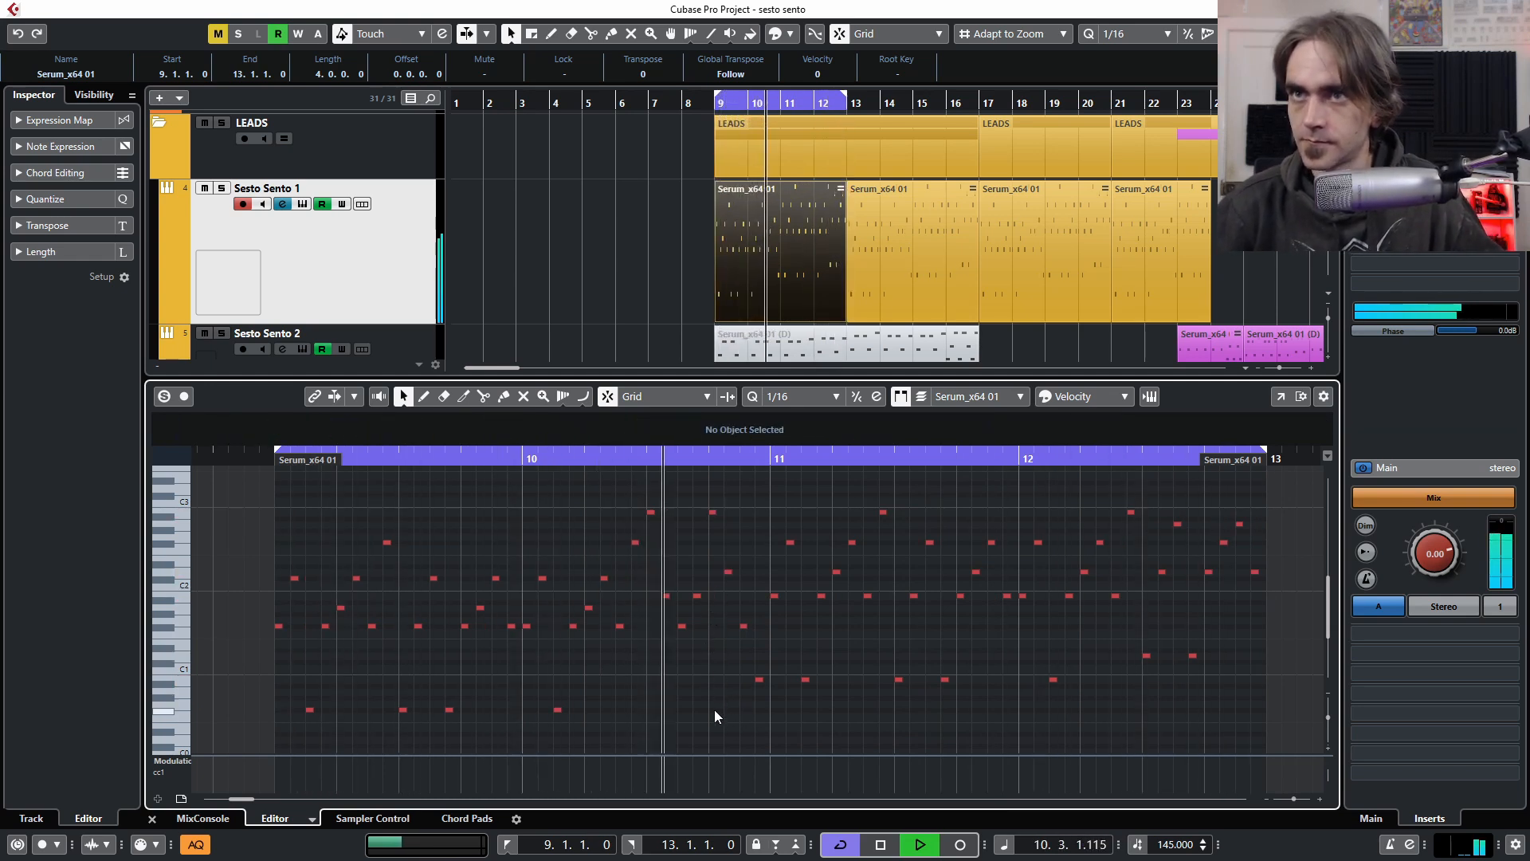
# Try the lead note at 10.3.4 in a different octave during playback, then return it to B1
pyautogui.click(698, 595)
pyautogui.hotkey('shift', 'Up')
pyautogui.hotkey('shift', 'Up')
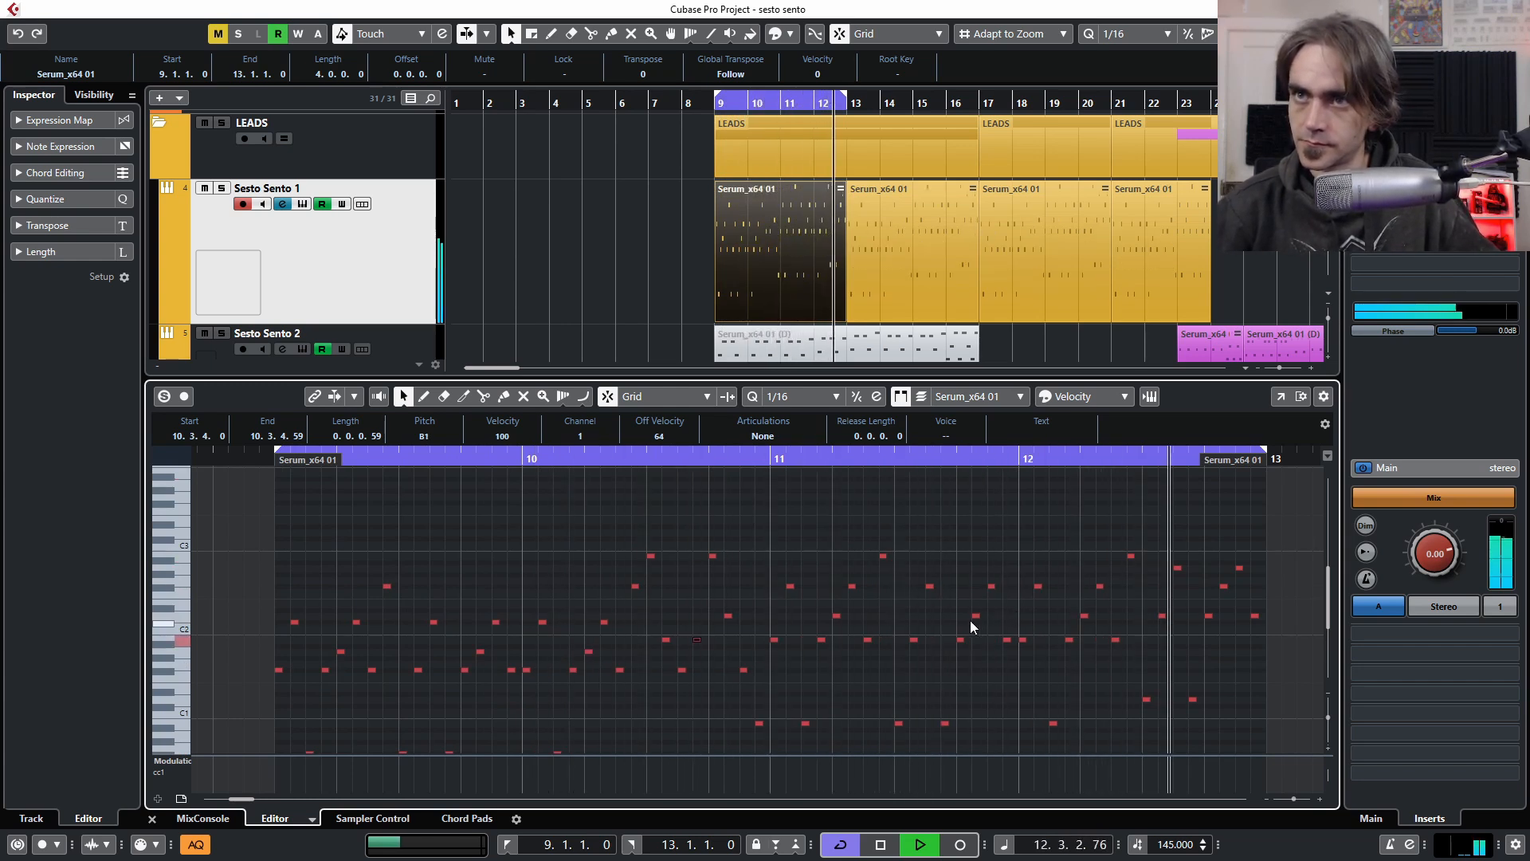
pyautogui.hotkey('shift', 'Down')
pyautogui.hotkey('shift', 'Down')
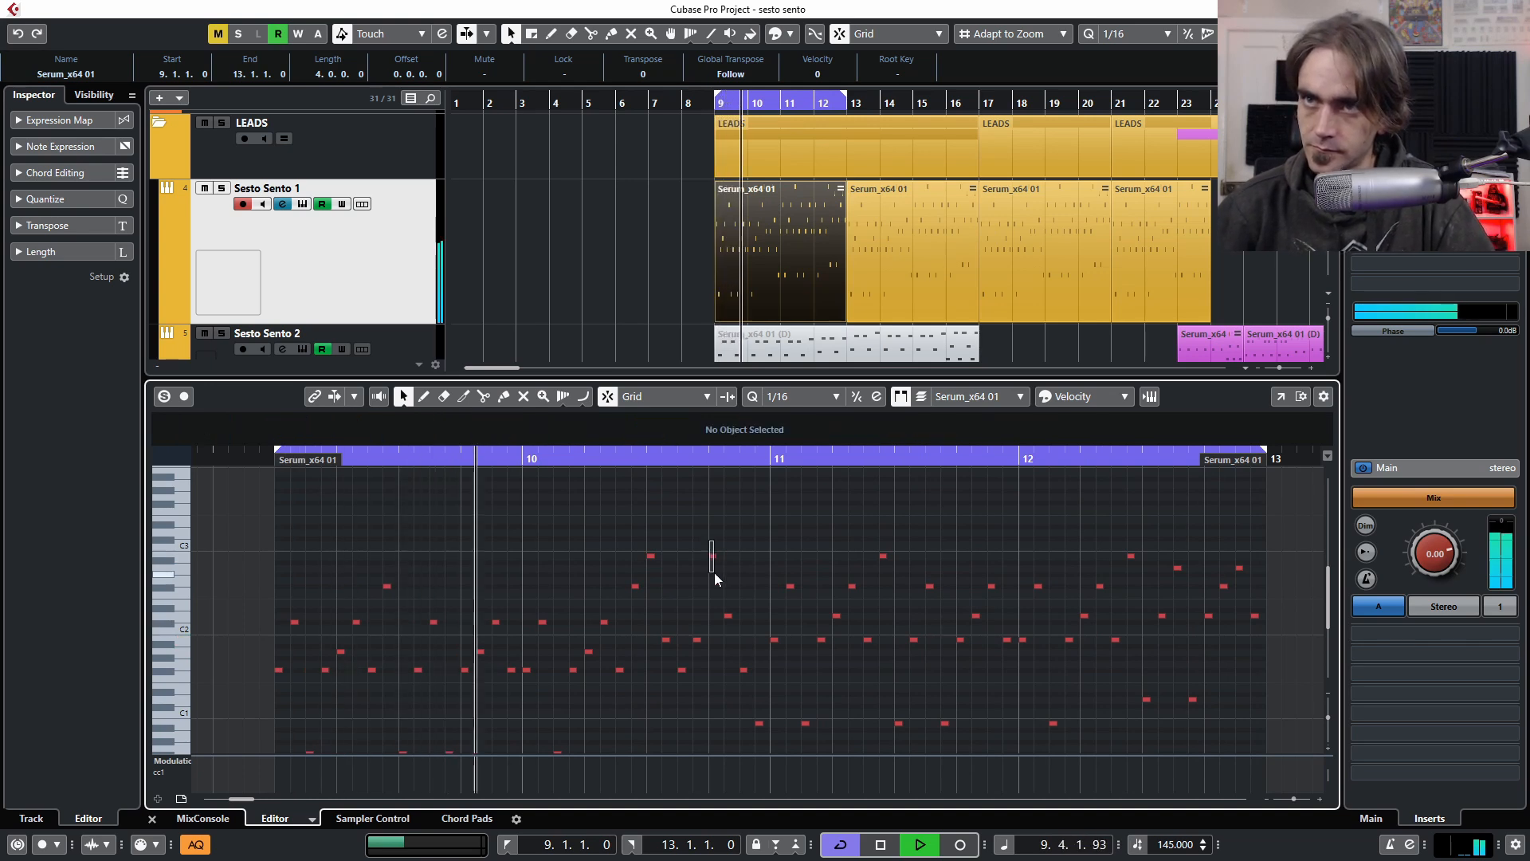
# Put the lead note at 10.3.4 on B2, the one at 10.4.1 on B1 and the one at 10.4.2 on D1
pyautogui.hotkey('shift', 'Up')
pyautogui.click(715, 572)
pyautogui.click(728, 615)
pyautogui.hotkey('shift', 'Down')
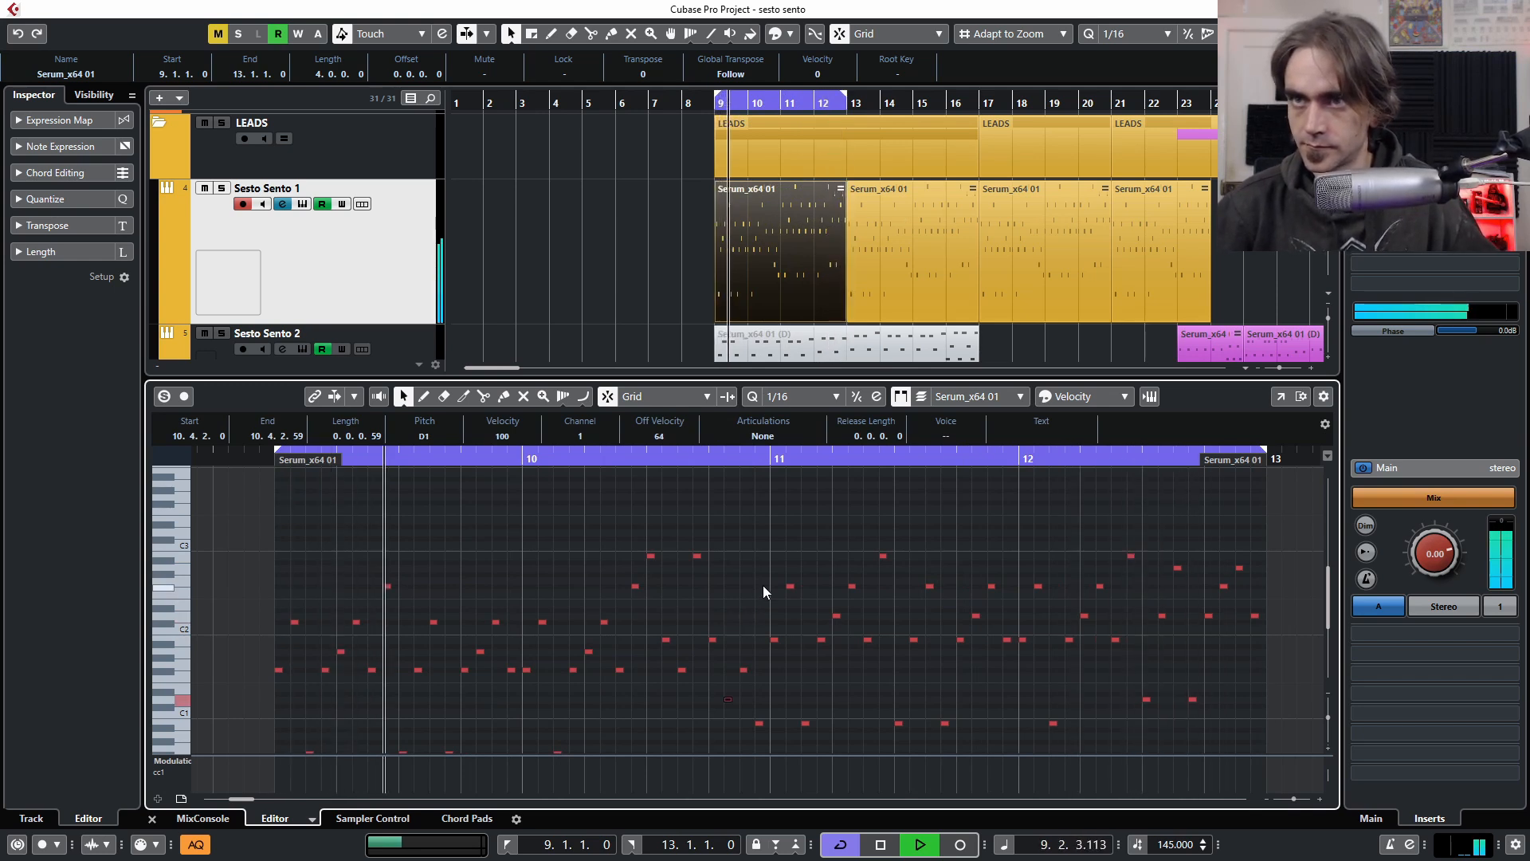
# Listen to the edited lead in the bars 9–13 loop, close the note editor and stop playback
pyautogui.scroll(-3, 763, 582)
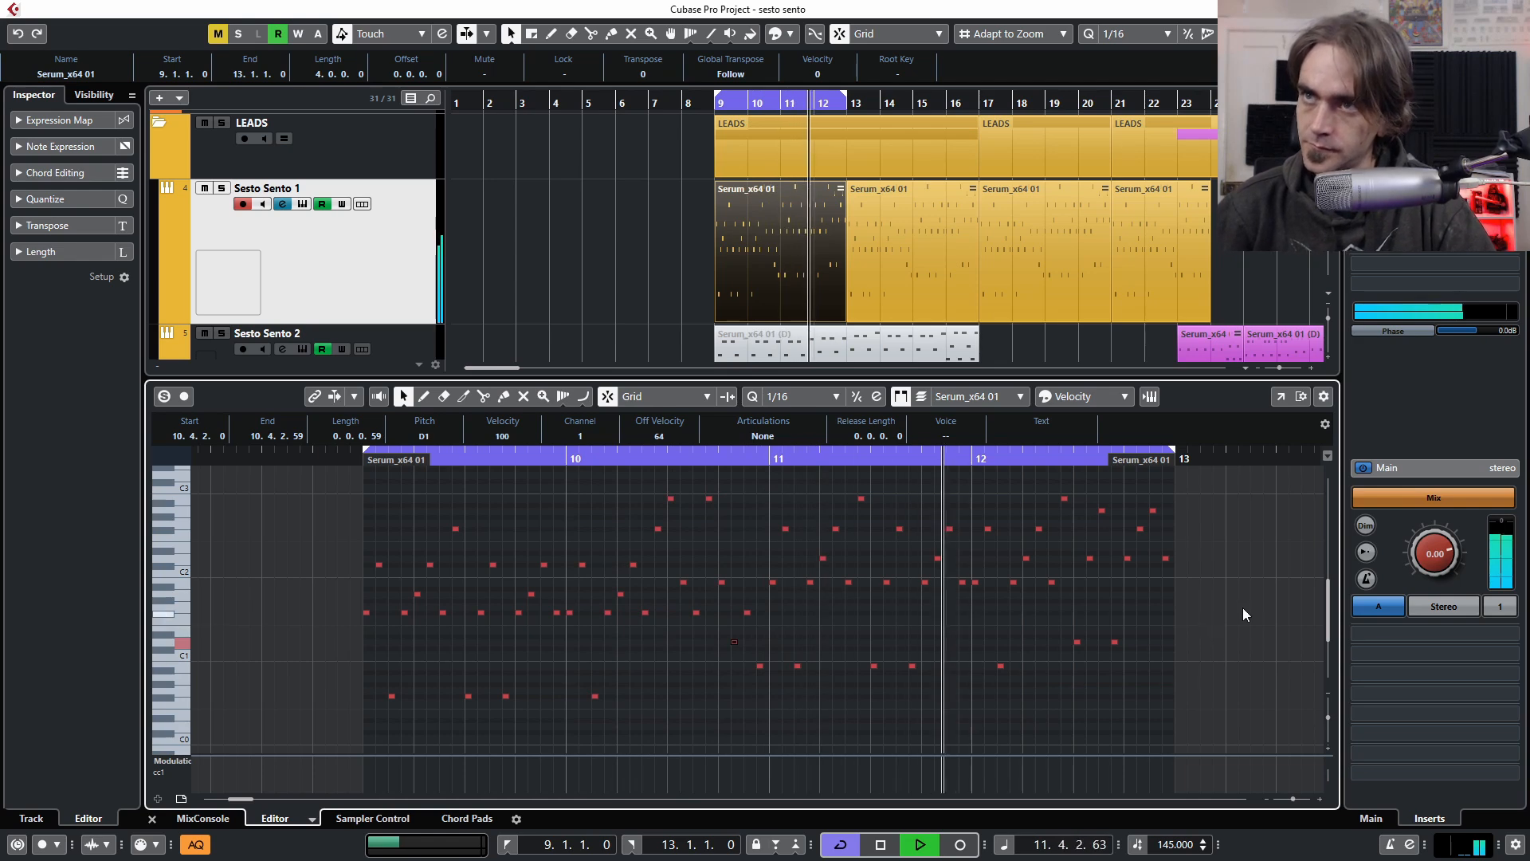
pyautogui.scroll(-1, 1203, 624)
pyautogui.hscroll(2, 1142, 654)
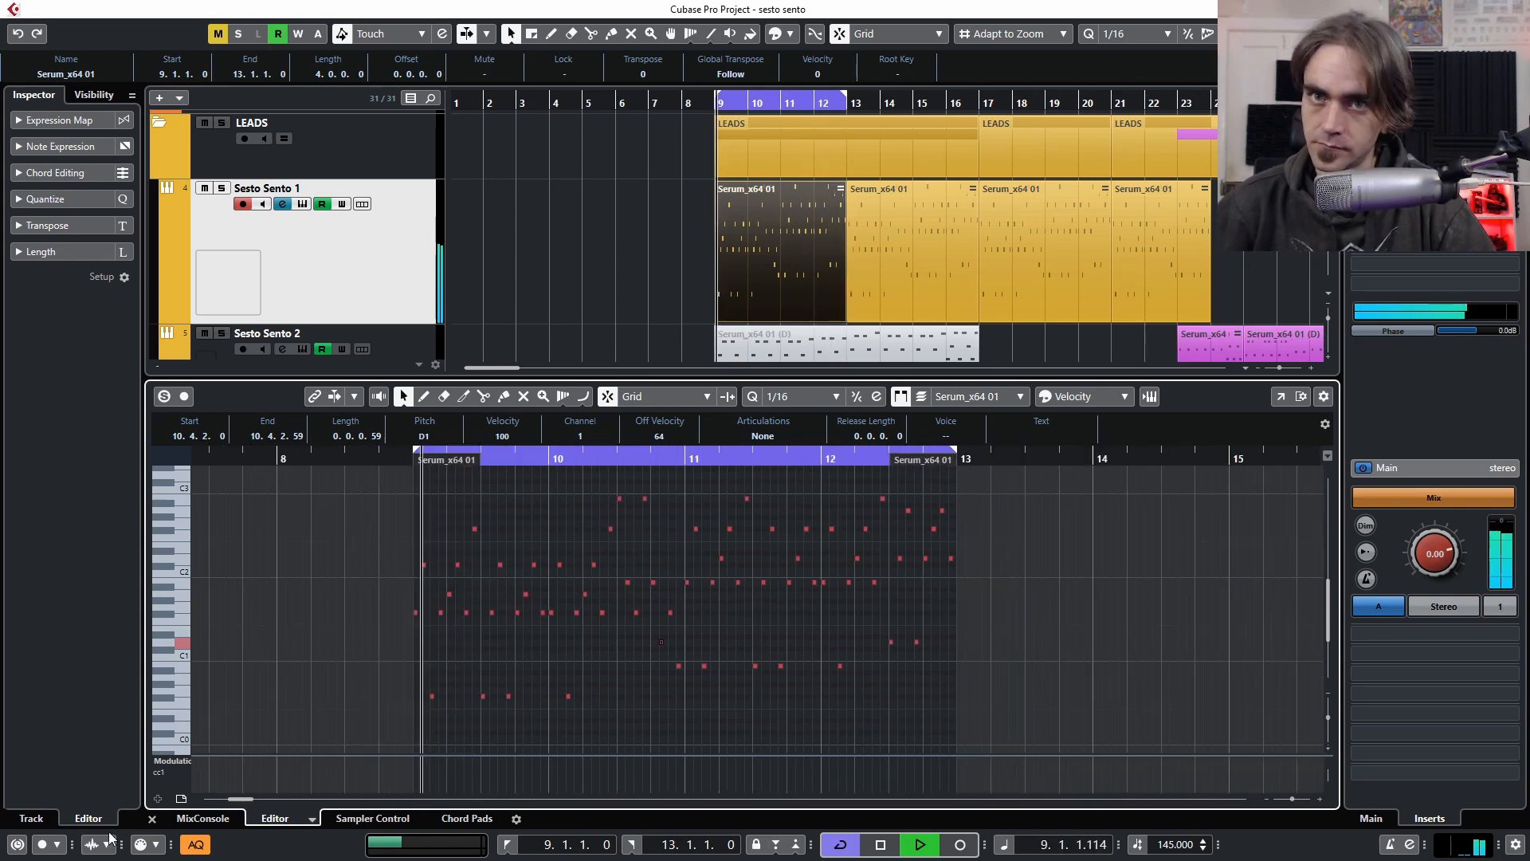
pyautogui.hotkey('ctrl', 'alt', 'e')
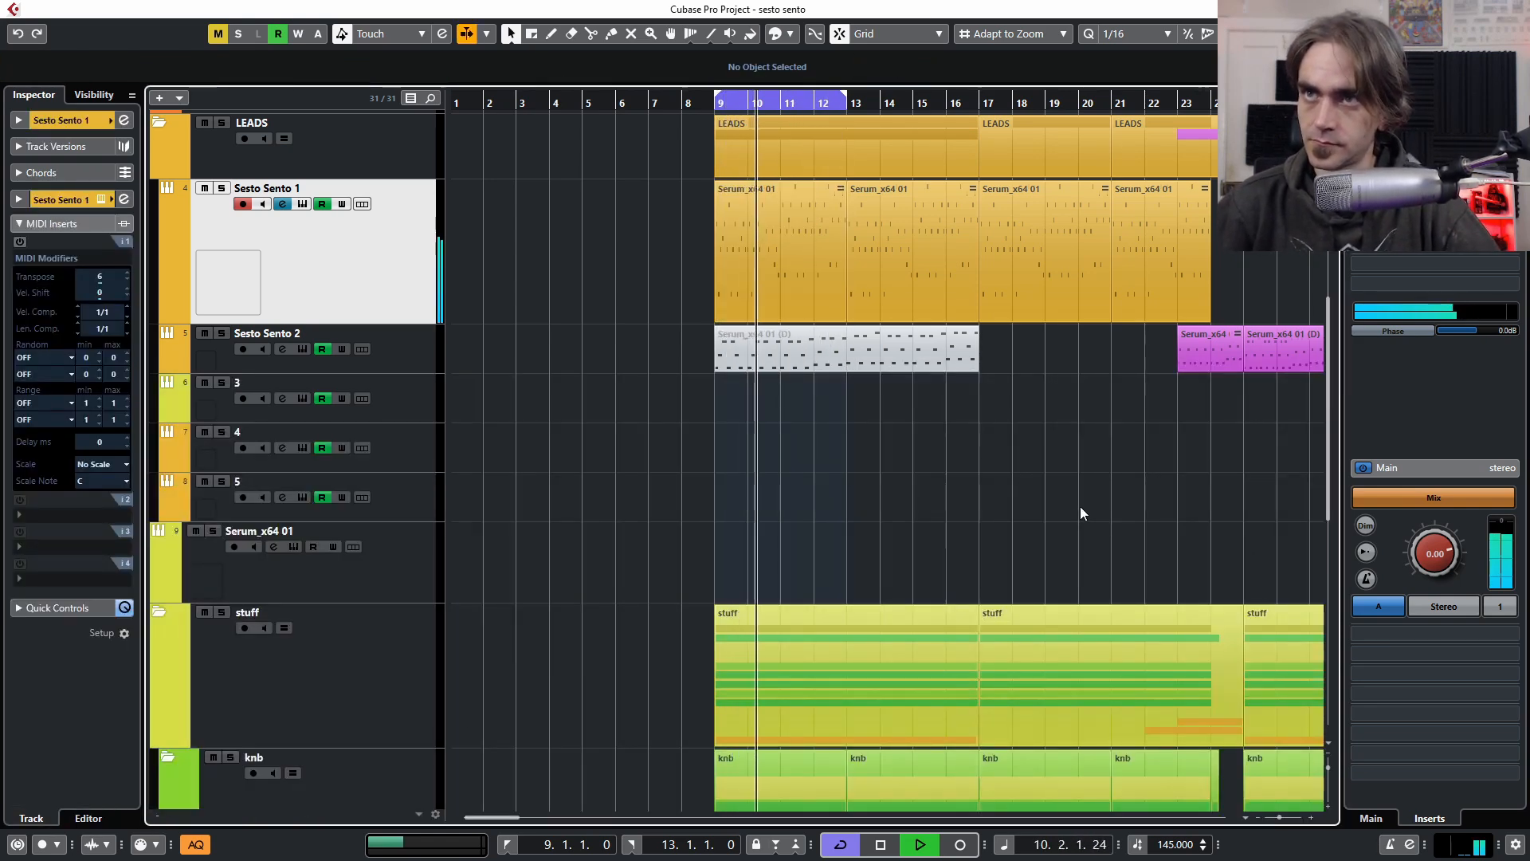
pyautogui.press('h')
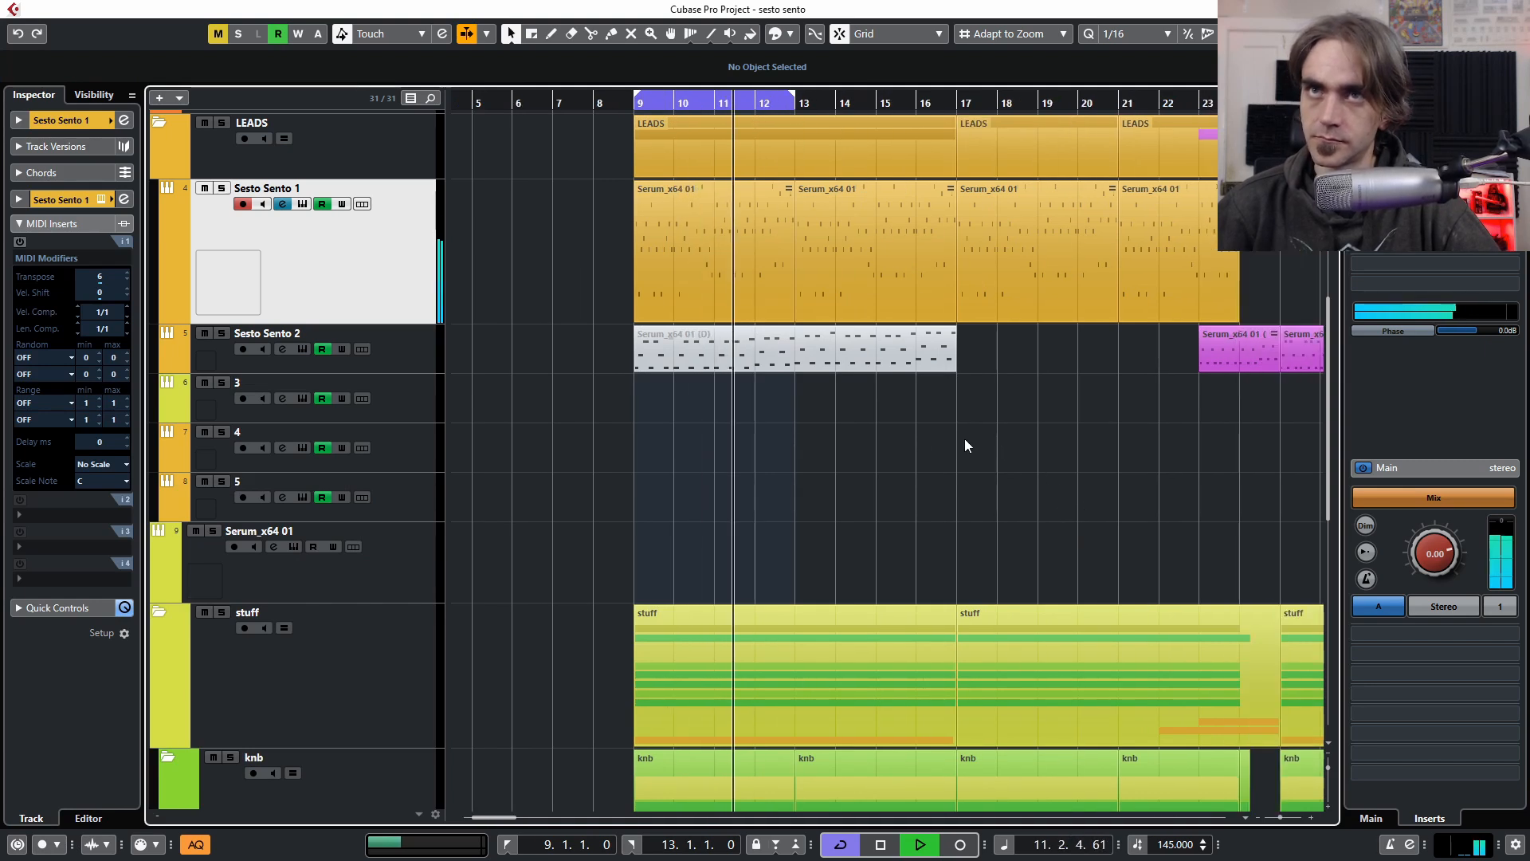
pyautogui.press('space')
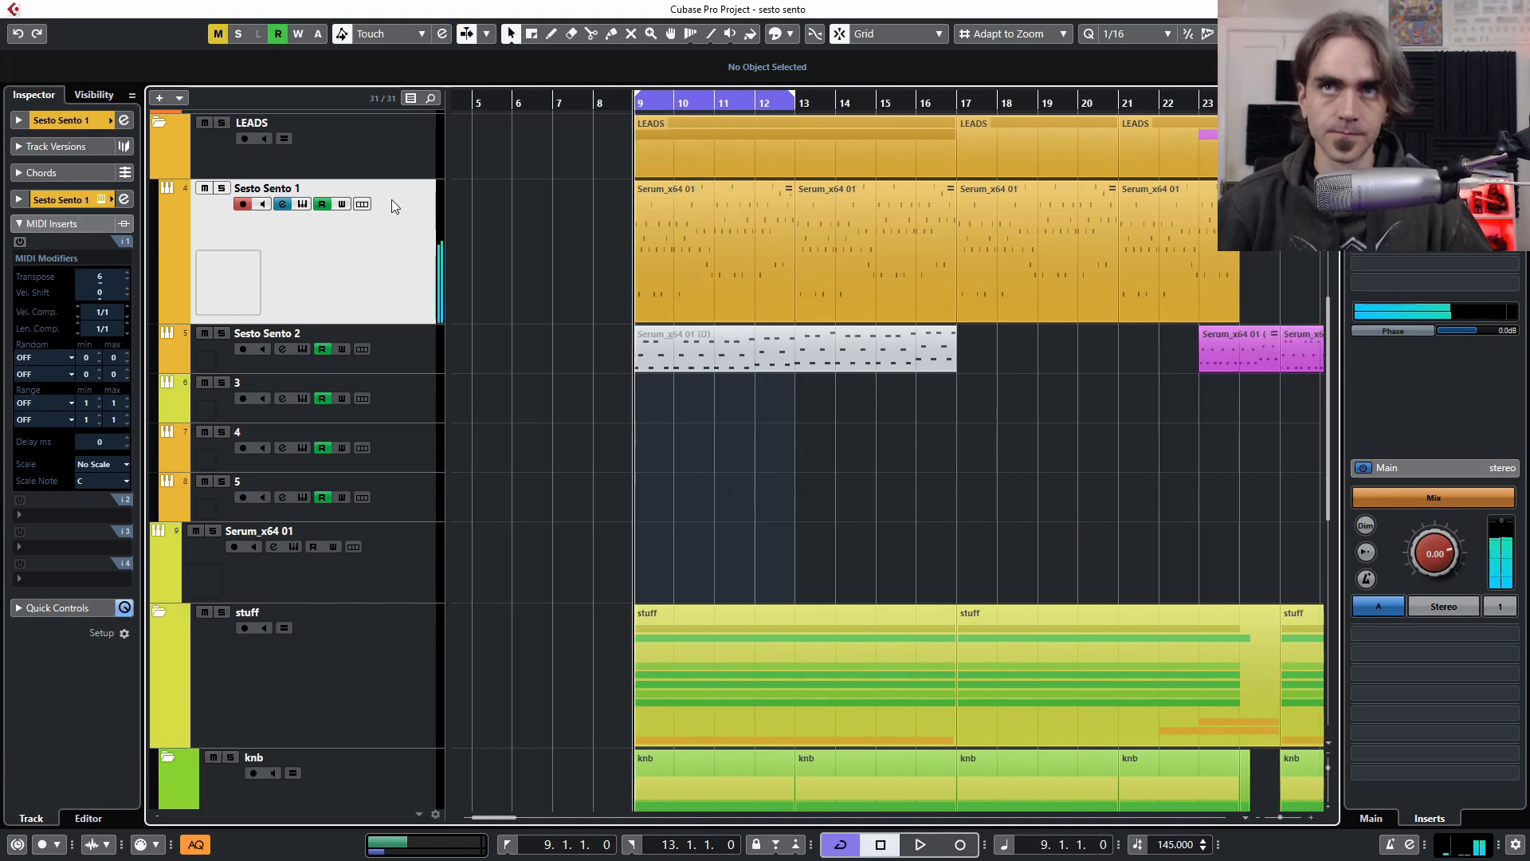
# Open the Sesto Sento 1 track's Serum synth and examine its effects and oscillator settings
pyautogui.click(24, 120)
pyautogui.click(122, 287)
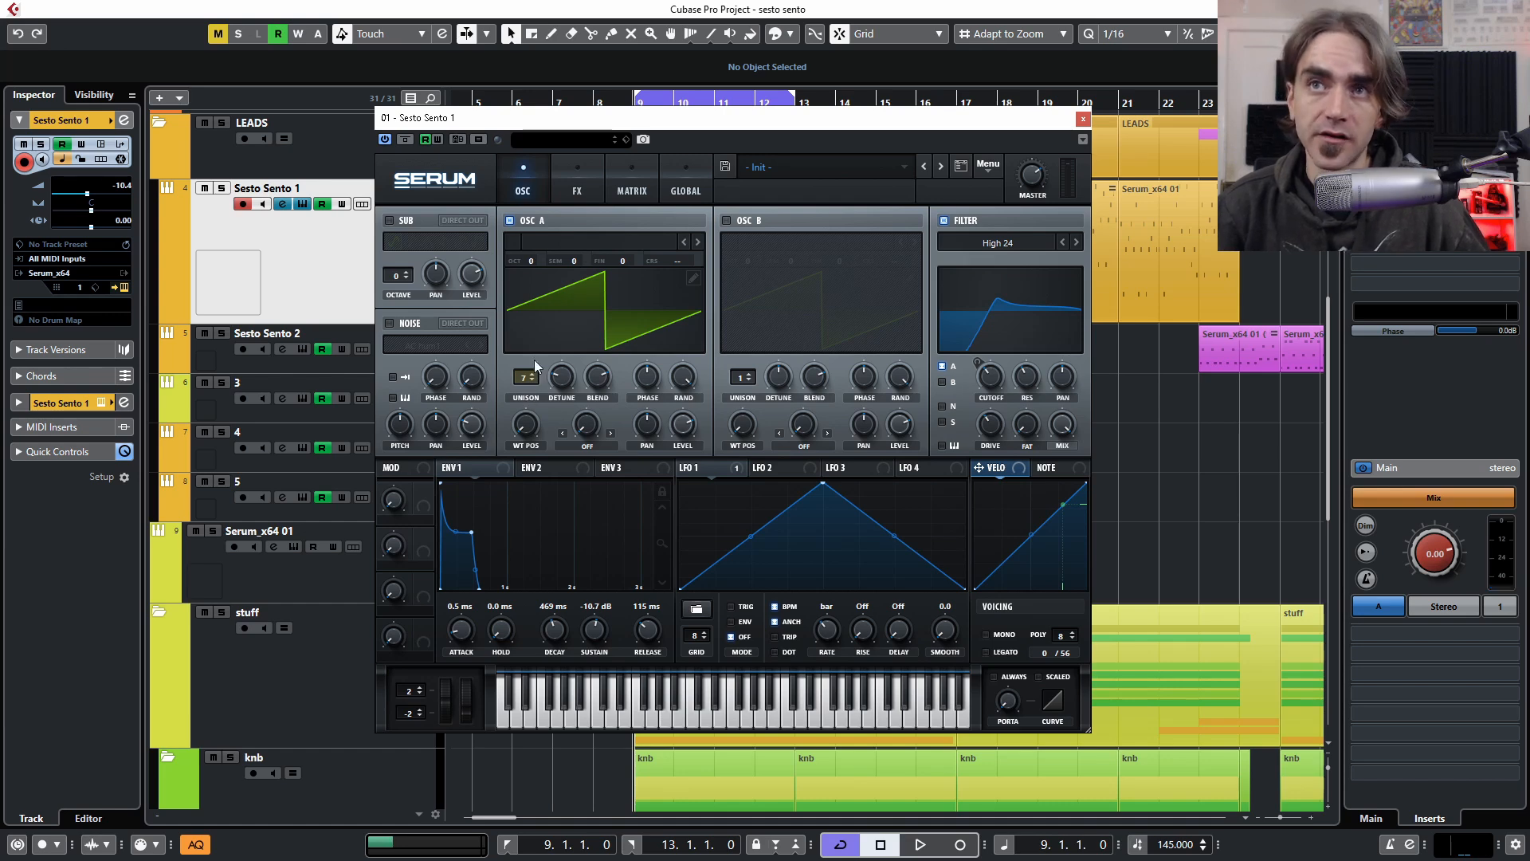
pyautogui.click(579, 185)
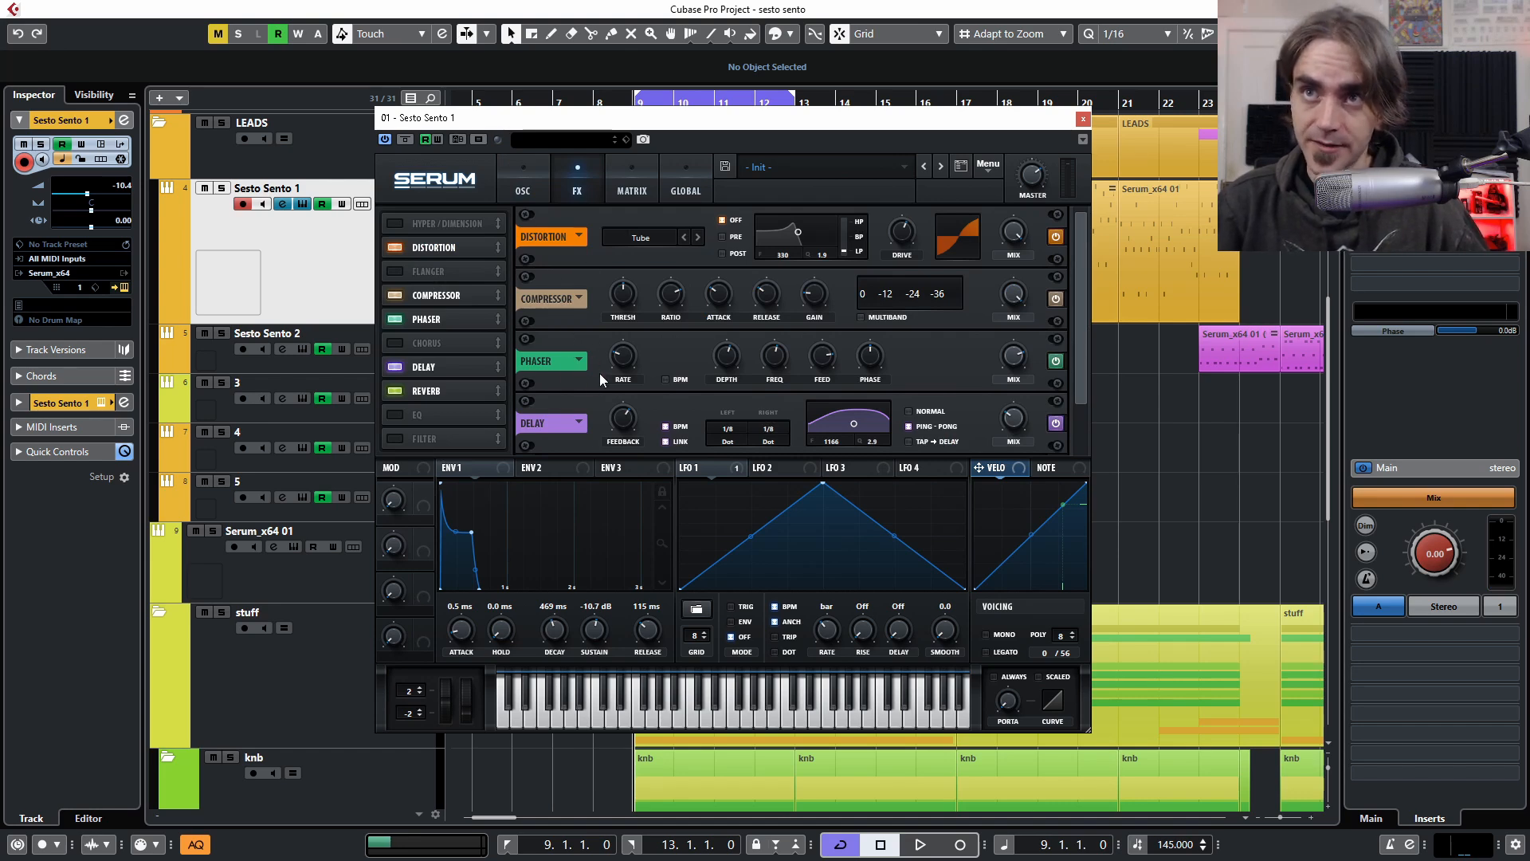
pyautogui.click(532, 180)
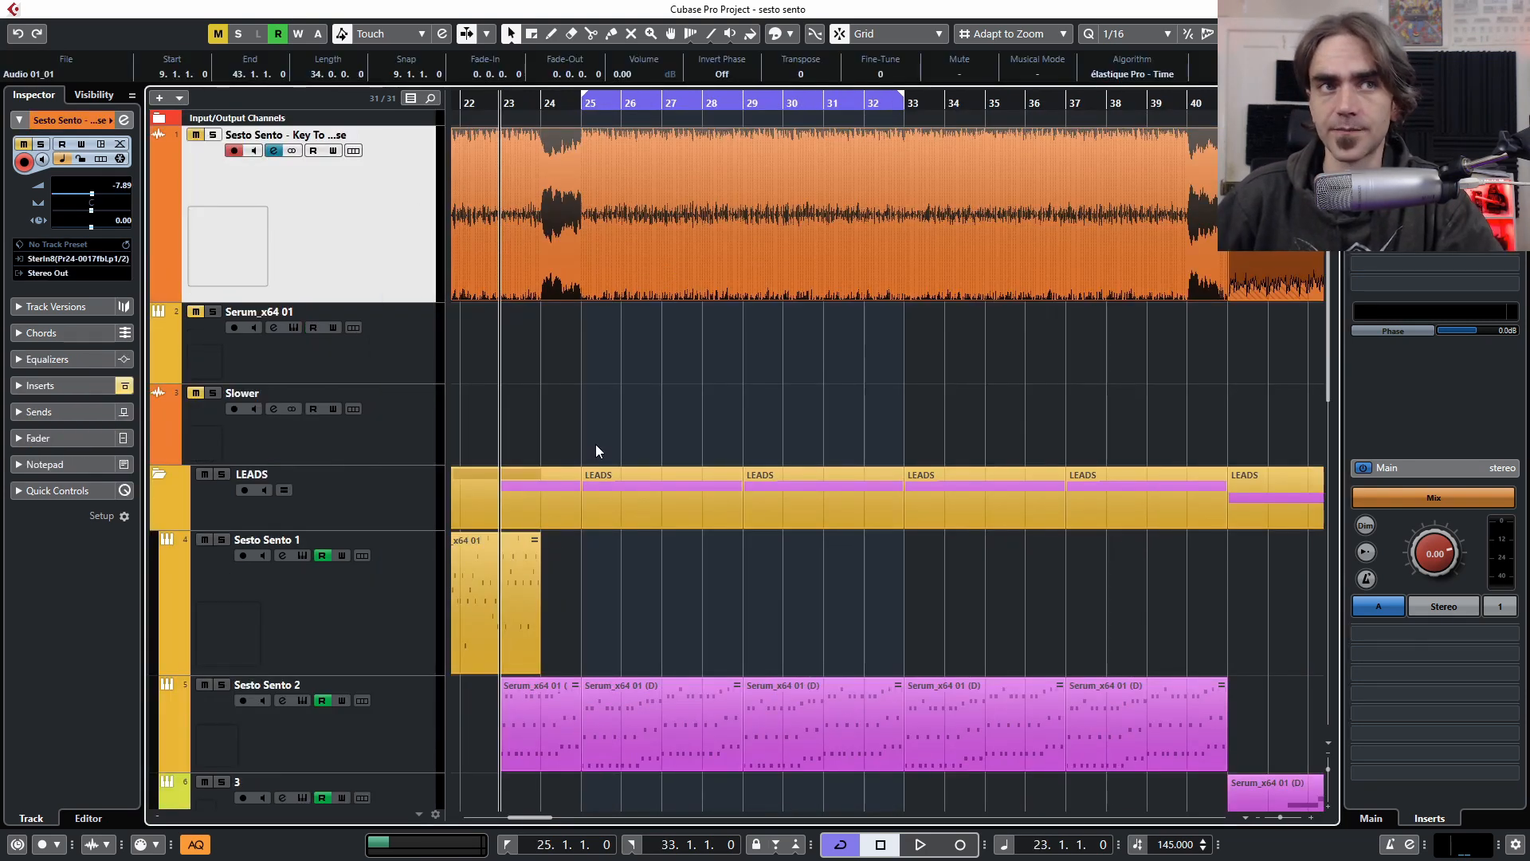
# Split the Sesto Sento reference audio at bars 25 and 33 and select the section between the cuts
pyautogui.scroll(2, 630, 430)
pyautogui.scroll(-6, 667, 409)
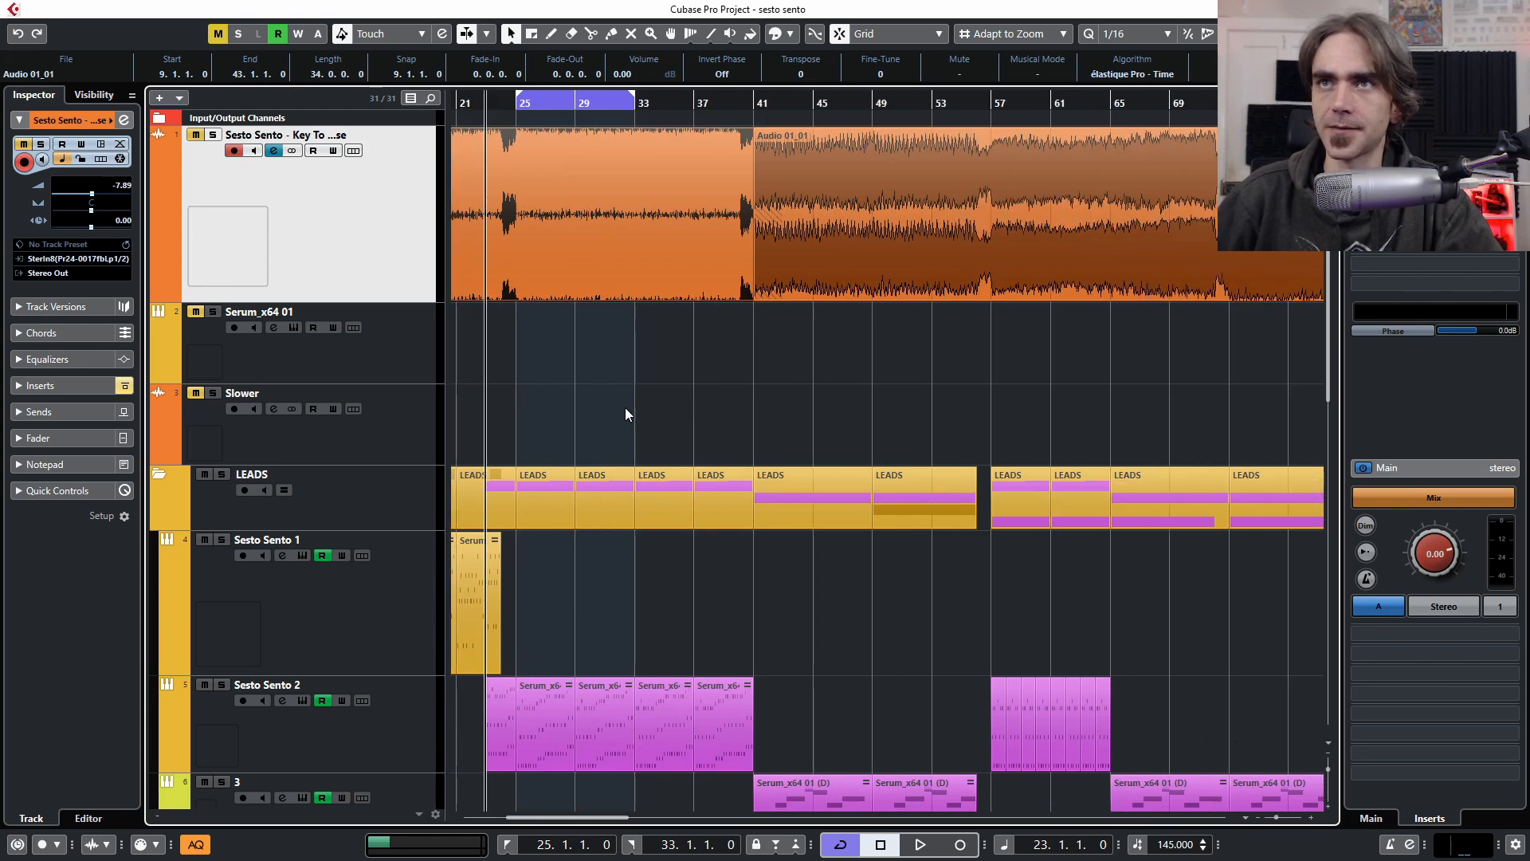
pyautogui.scroll(4, 625, 415)
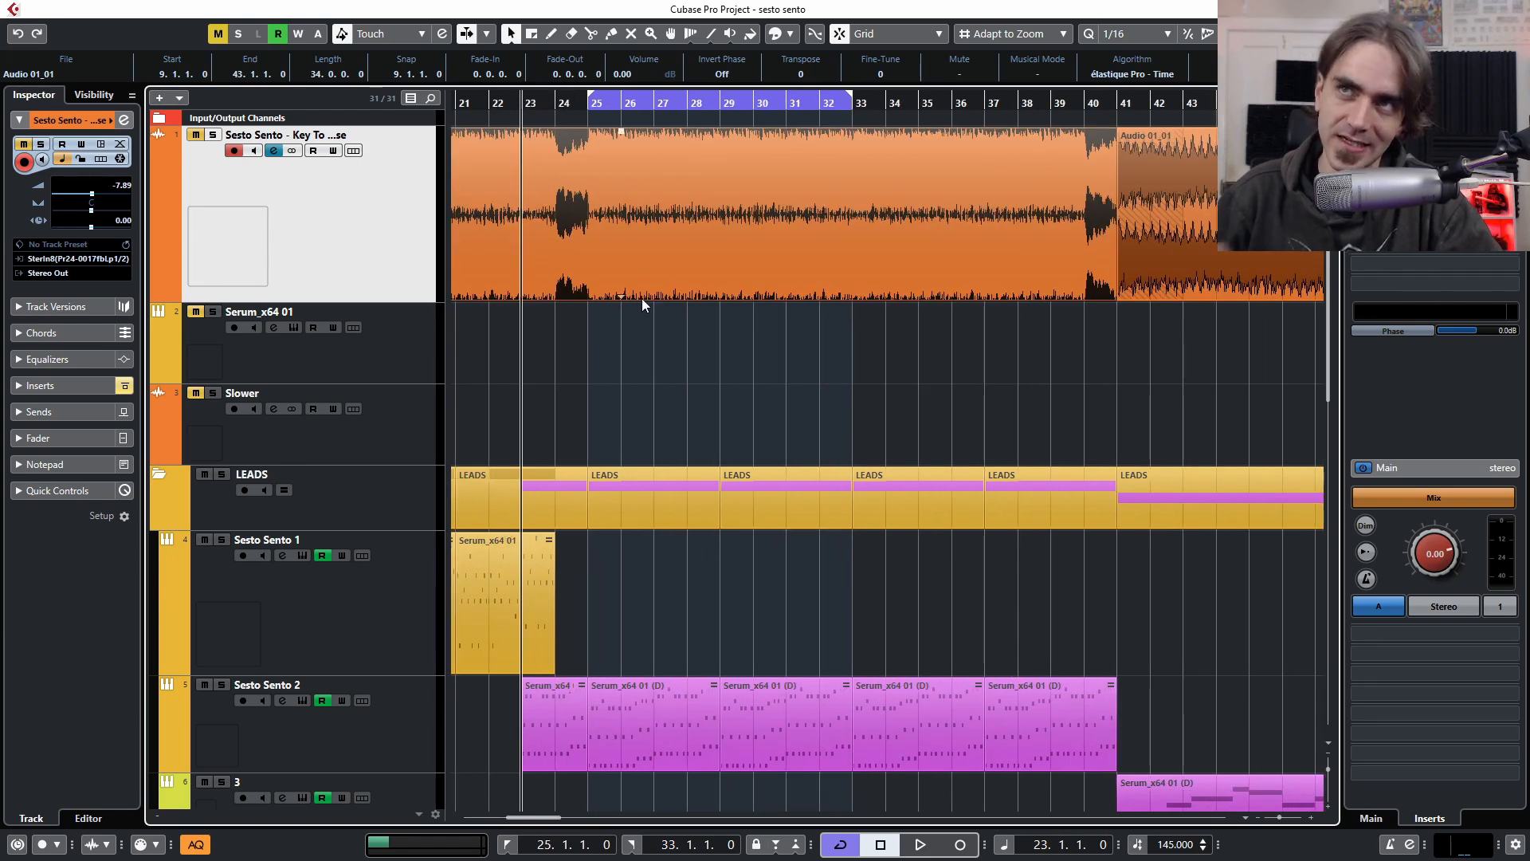
pyautogui.click(591, 34)
pyautogui.click(591, 255)
pyautogui.click(856, 249)
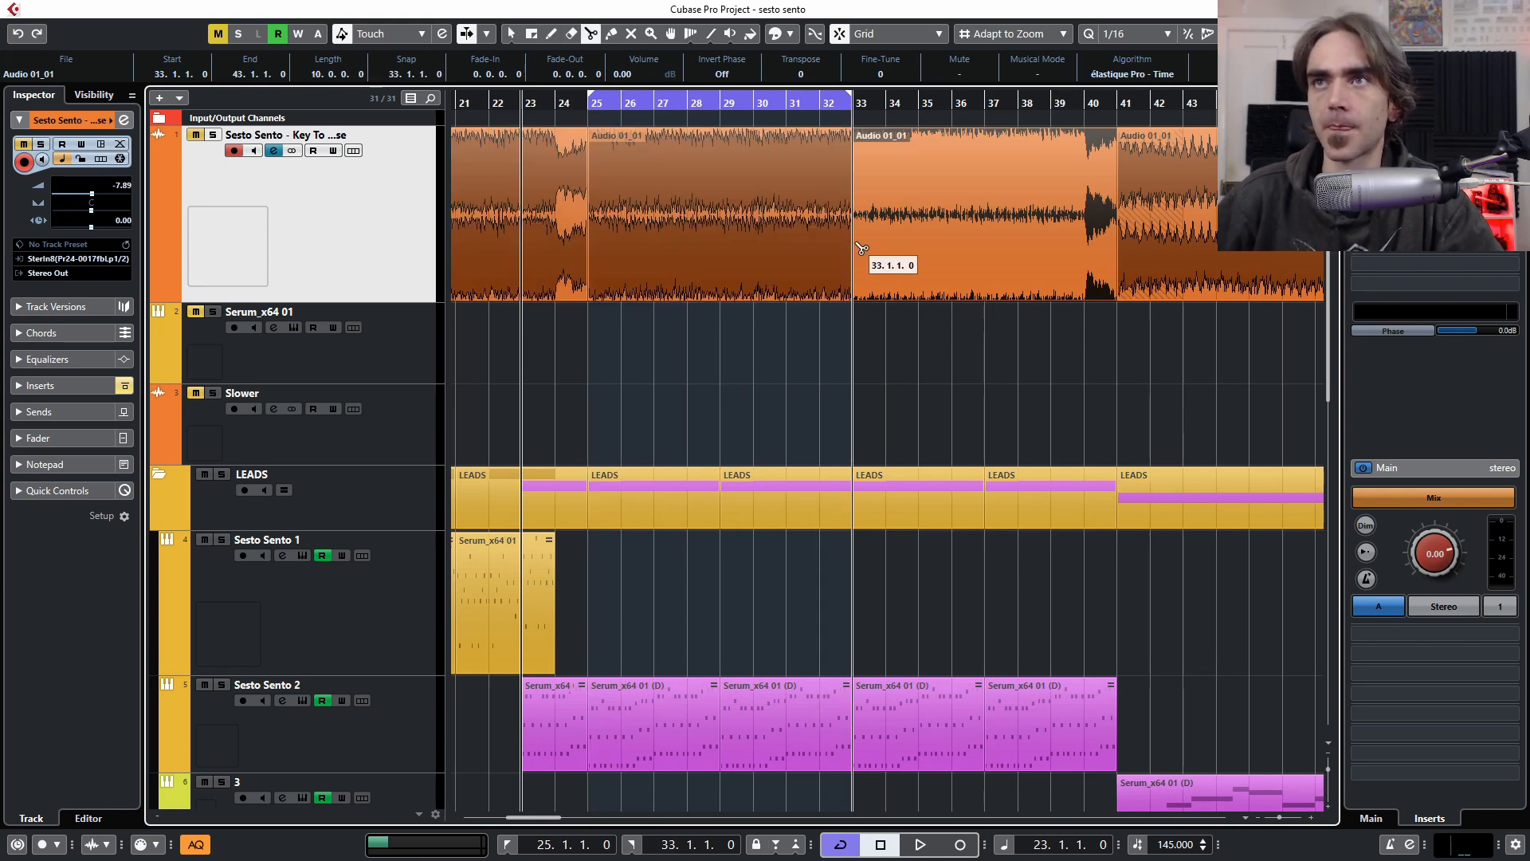
pyautogui.click(792, 363)
pyautogui.press('1')
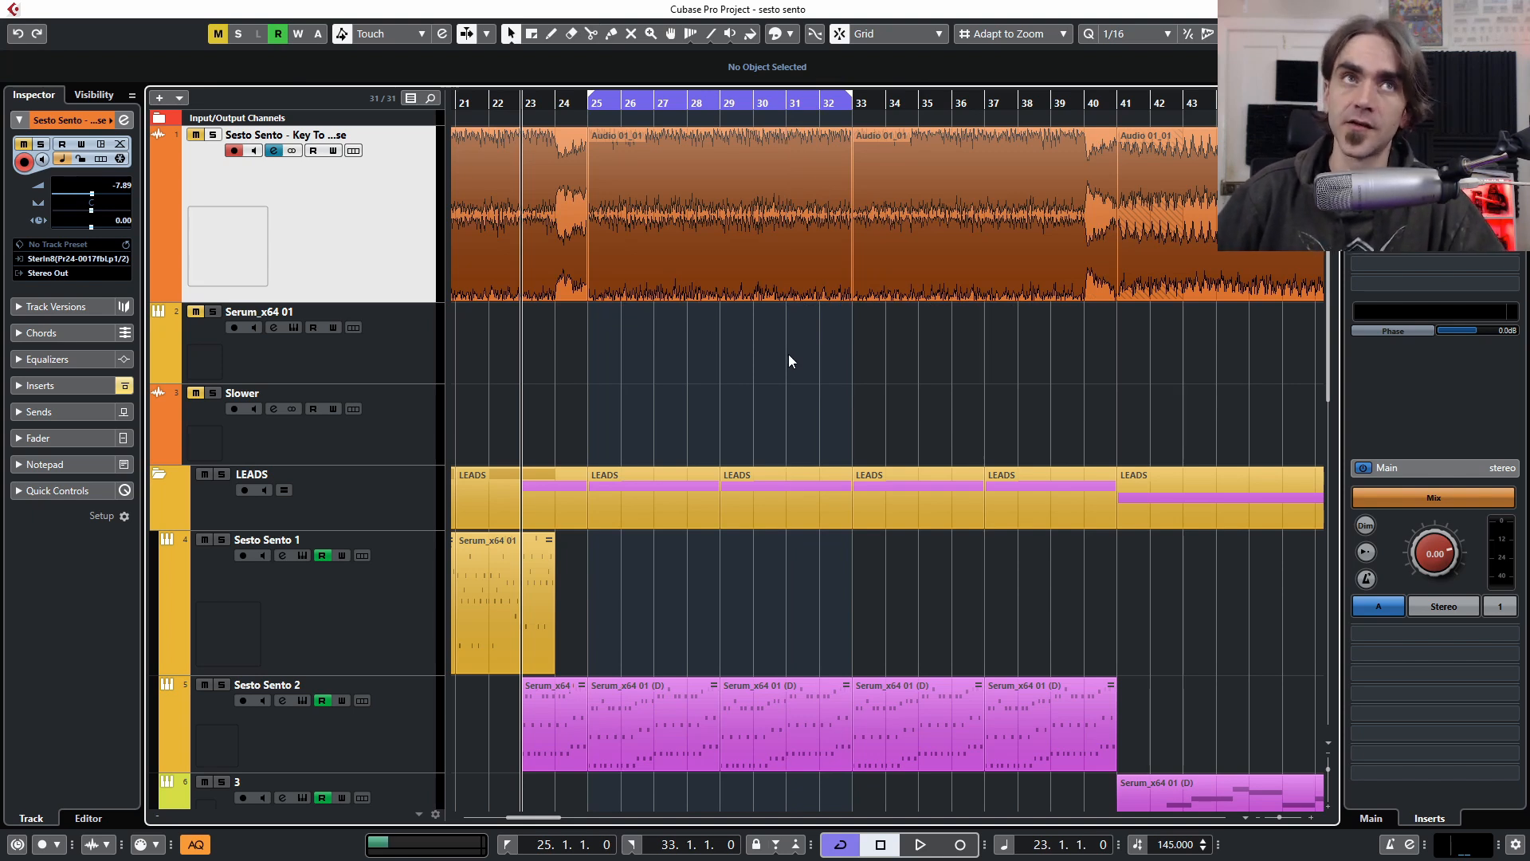
pyautogui.click(790, 265)
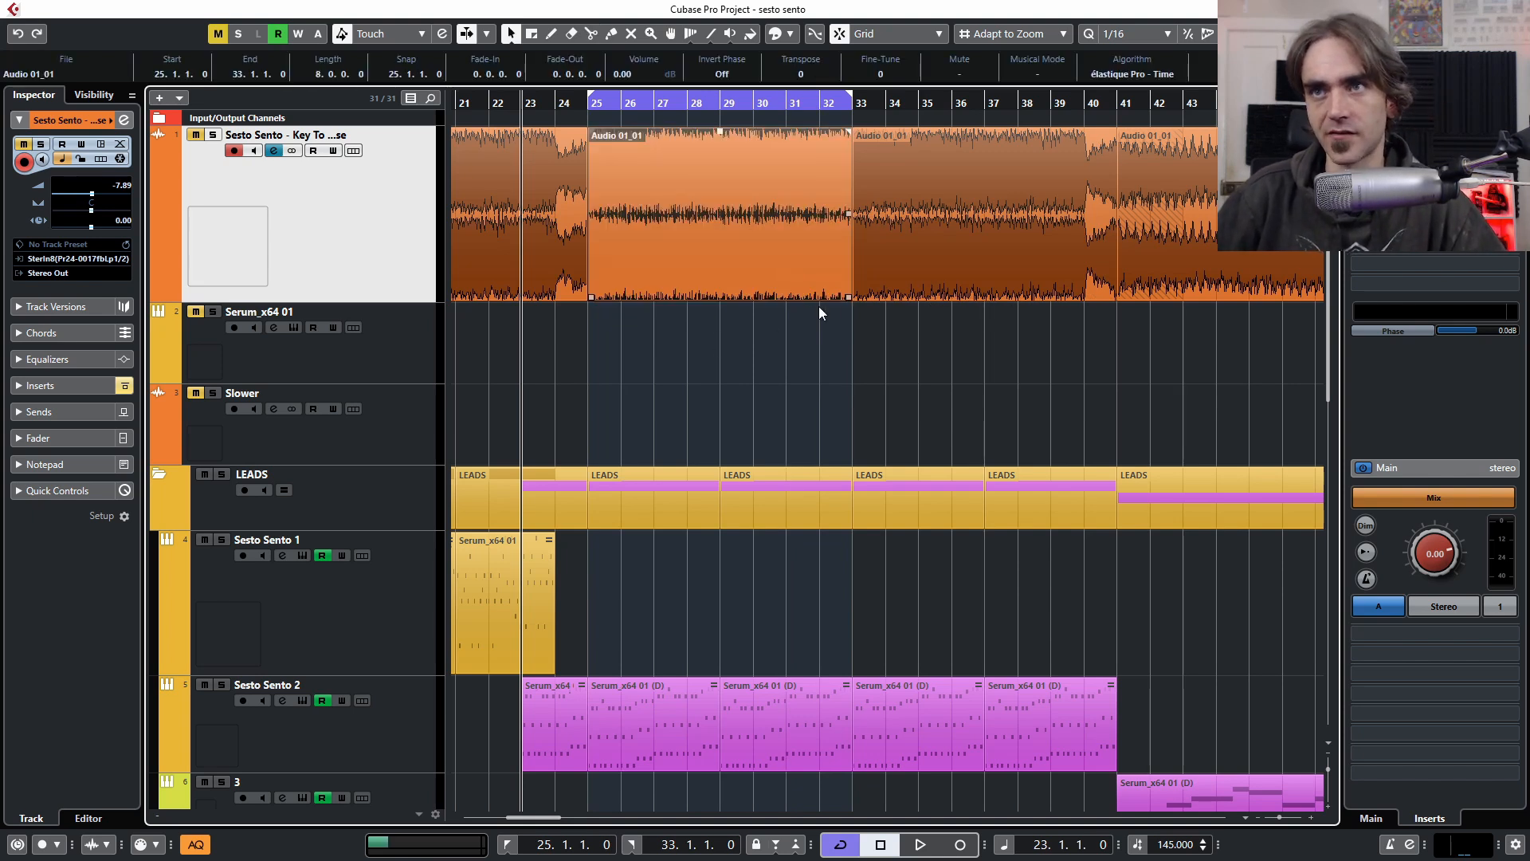
# Trim the selected reference section to end at bar 29 and move it onto the Slower track at bar 25
pyautogui.moveTo(847, 297); pyautogui.dragTo(720, 297)
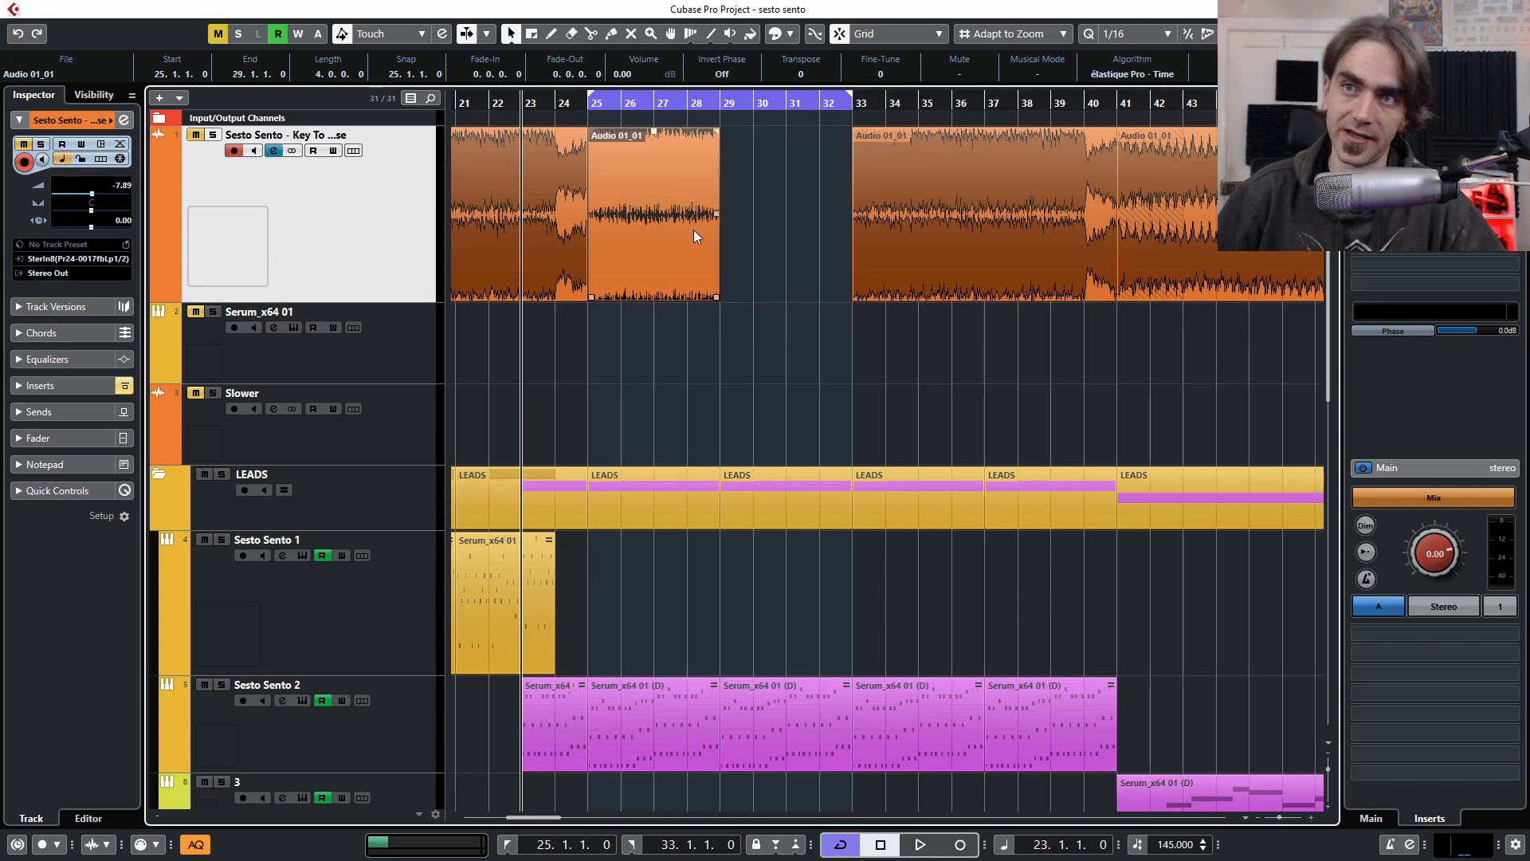
pyautogui.moveTo(585, 113); pyautogui.dragTo(690, 182)
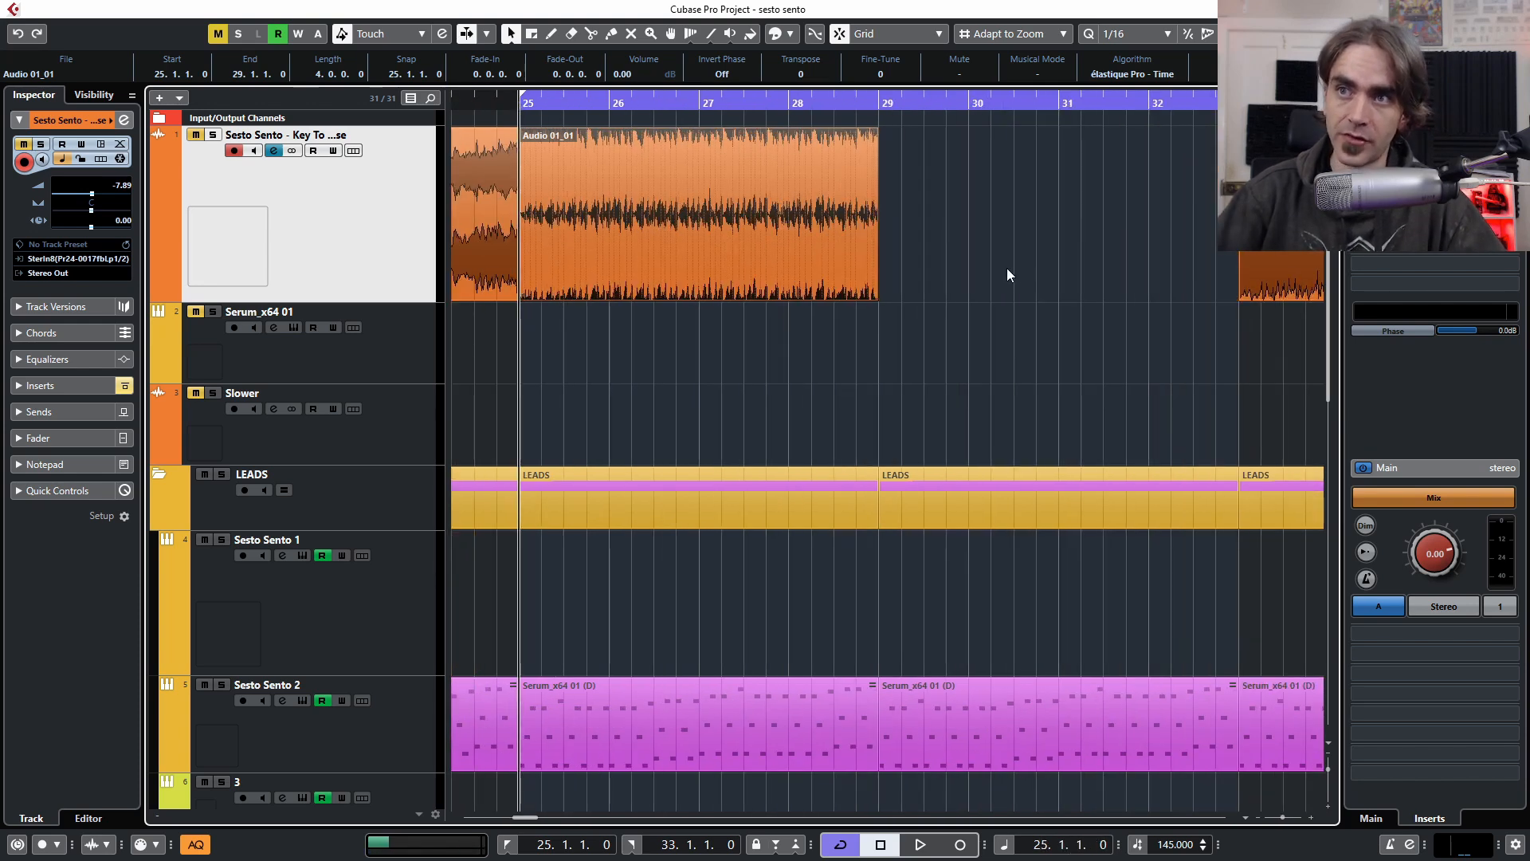
pyautogui.scroll(-2, 1007, 267)
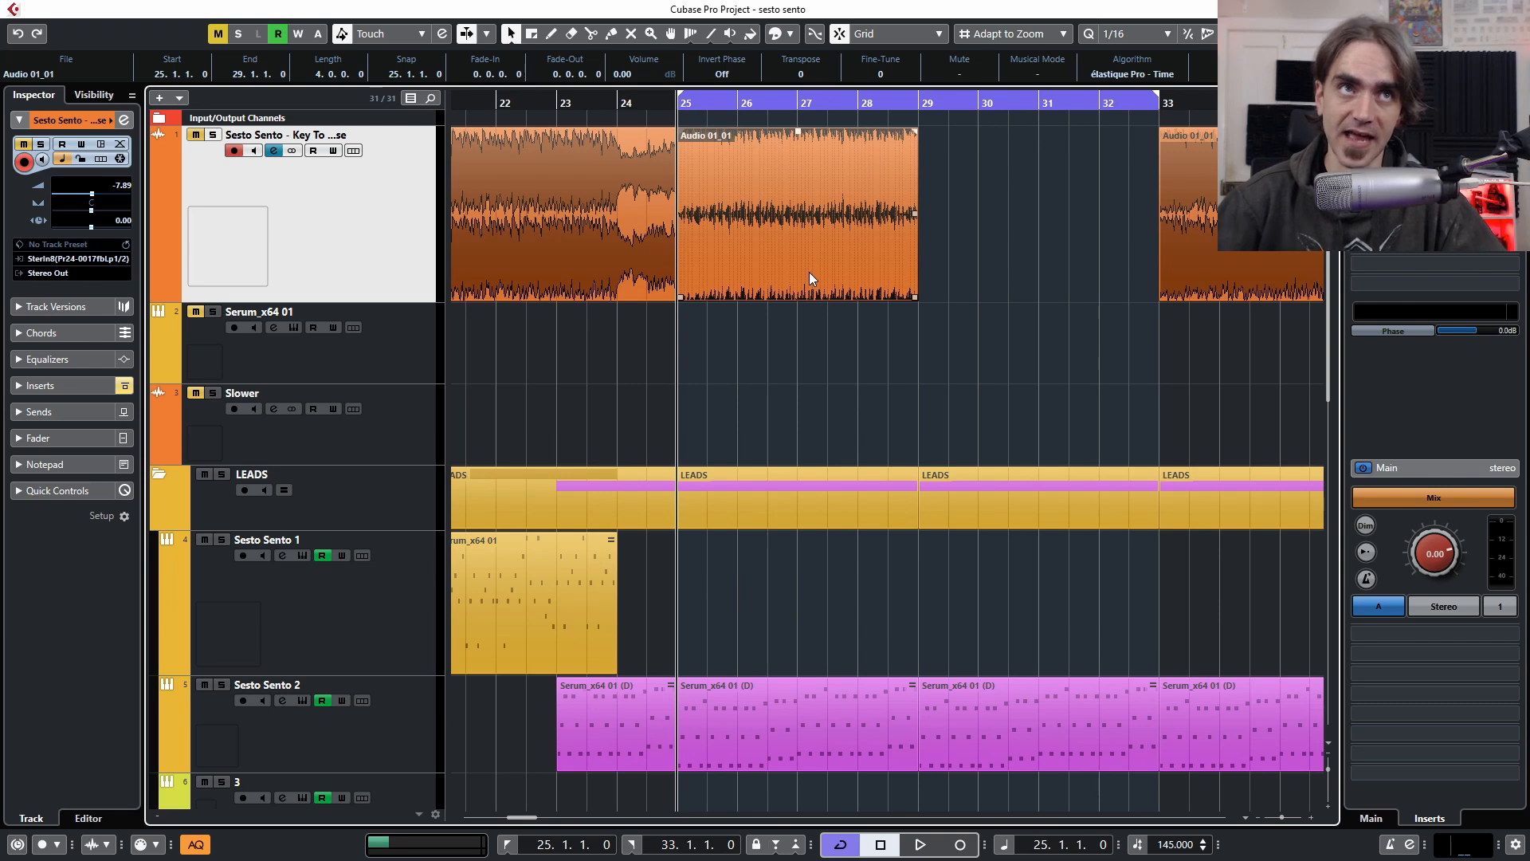
pyautogui.moveTo(805, 259); pyautogui.dragTo(839, 404)
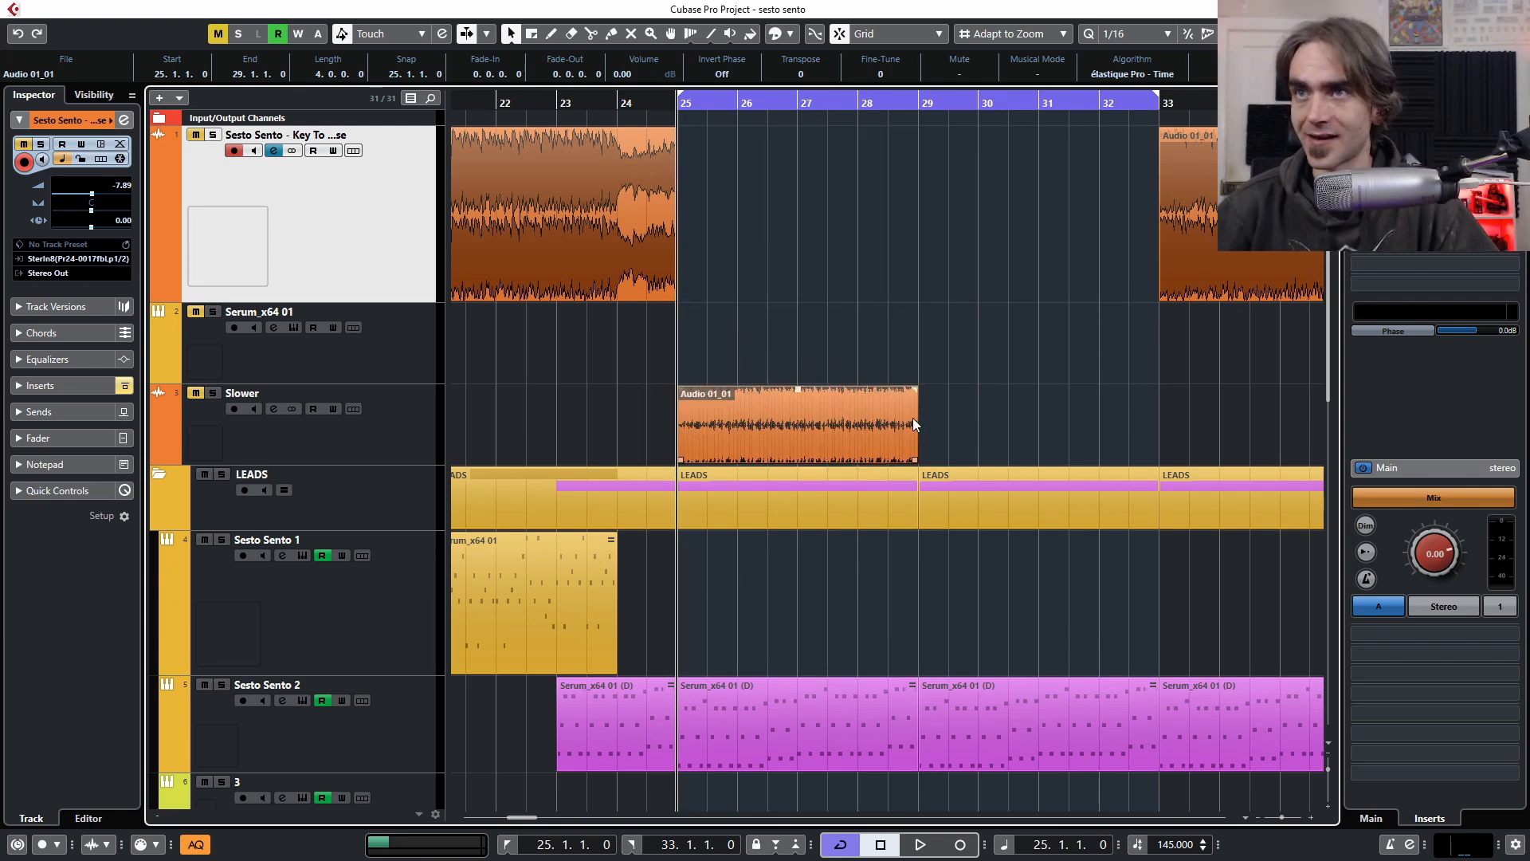
# Time-stretch the four-bar clip on the Slower track to end at bar 33, making it eight bars long
pyautogui.press('1')
pyautogui.press('1')
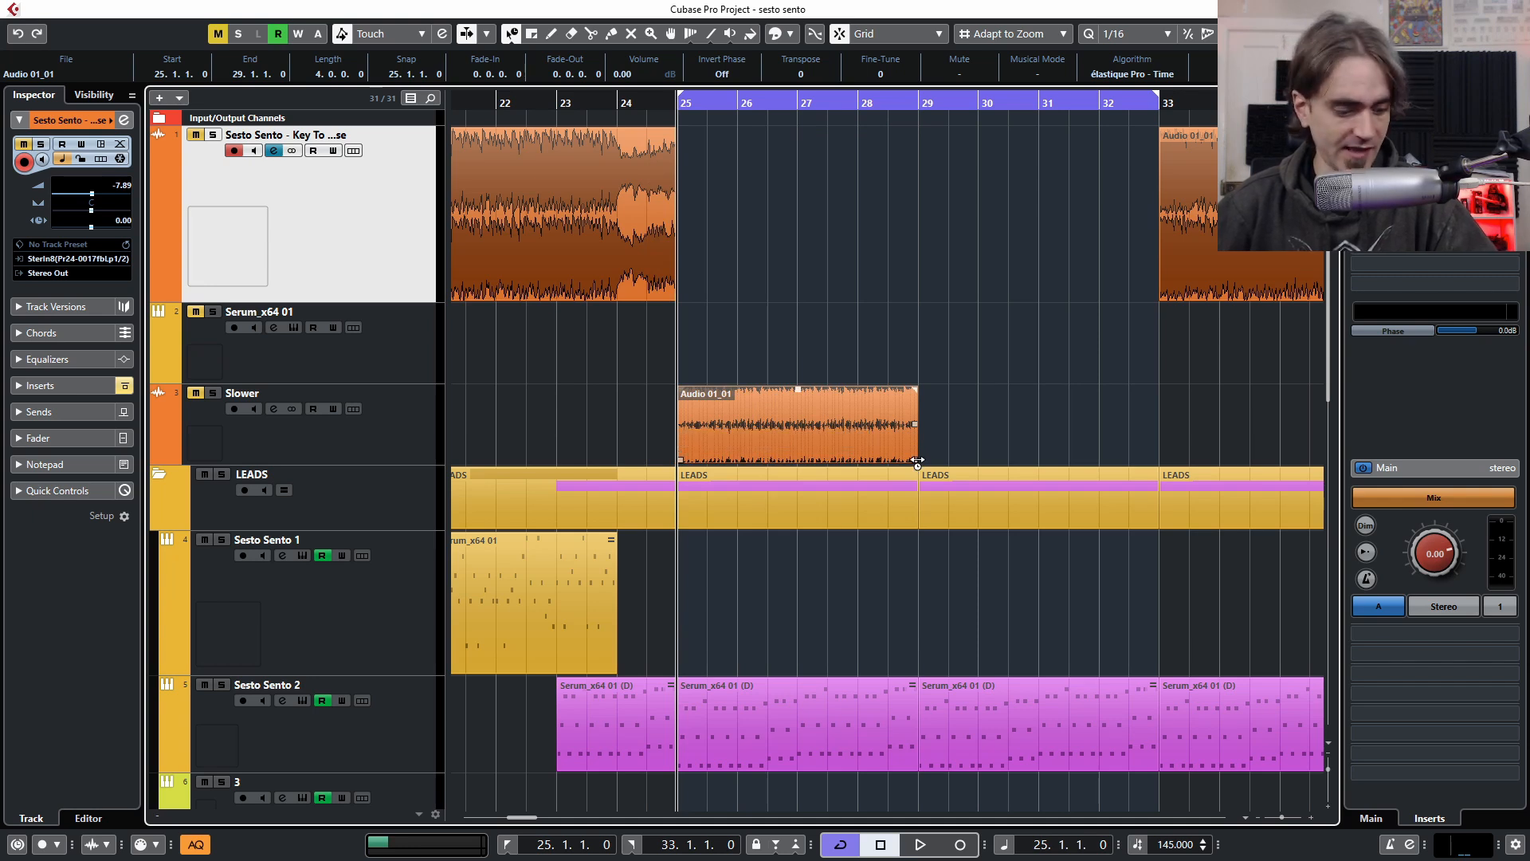
pyautogui.moveTo(917, 460); pyautogui.dragTo(1158, 467)
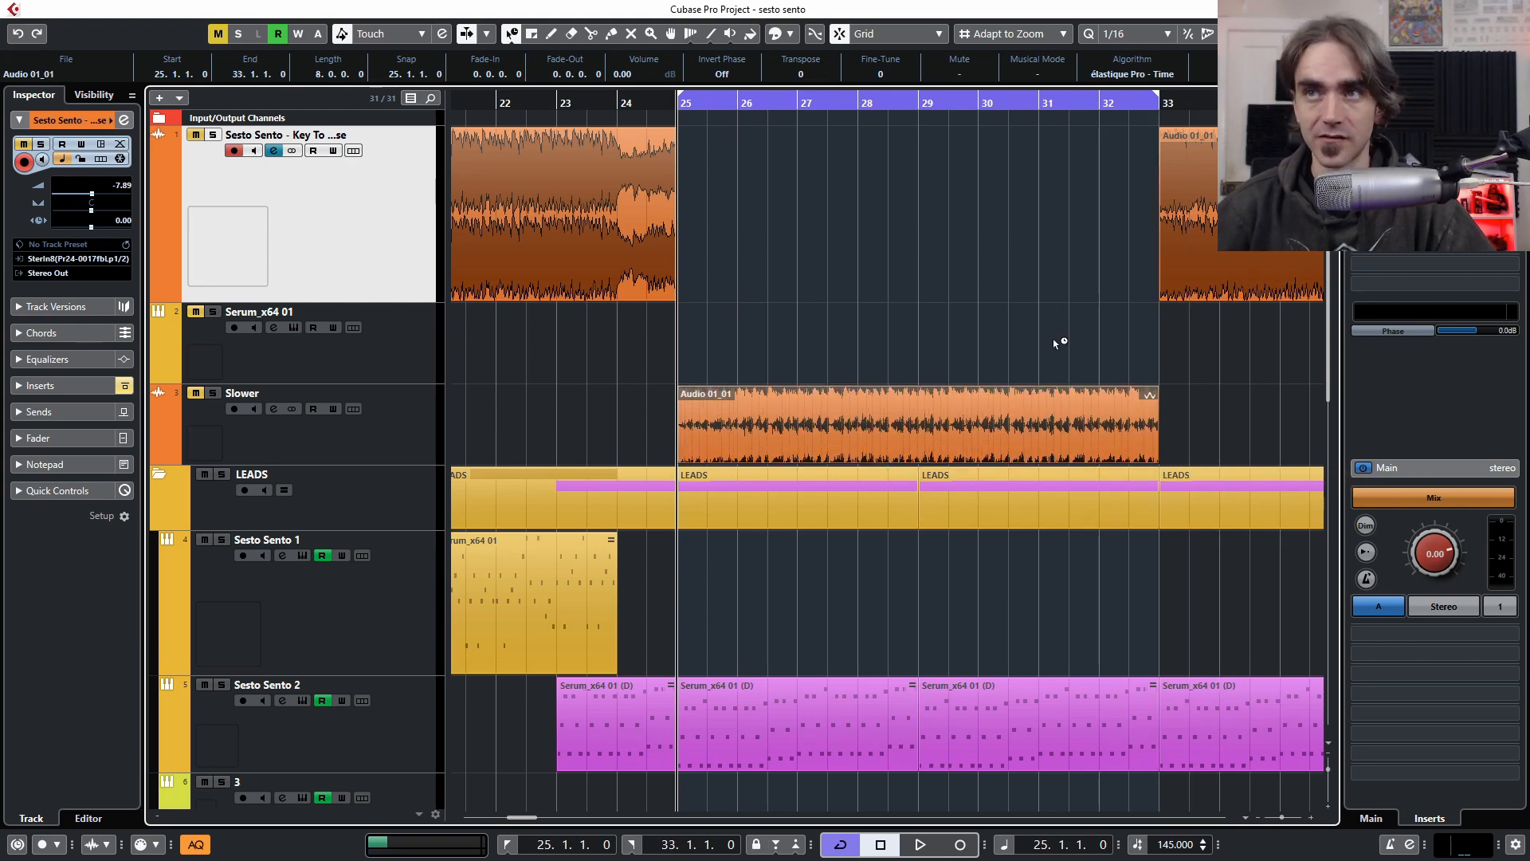
pyautogui.press('1')
pyautogui.doubleClick(1053, 348)
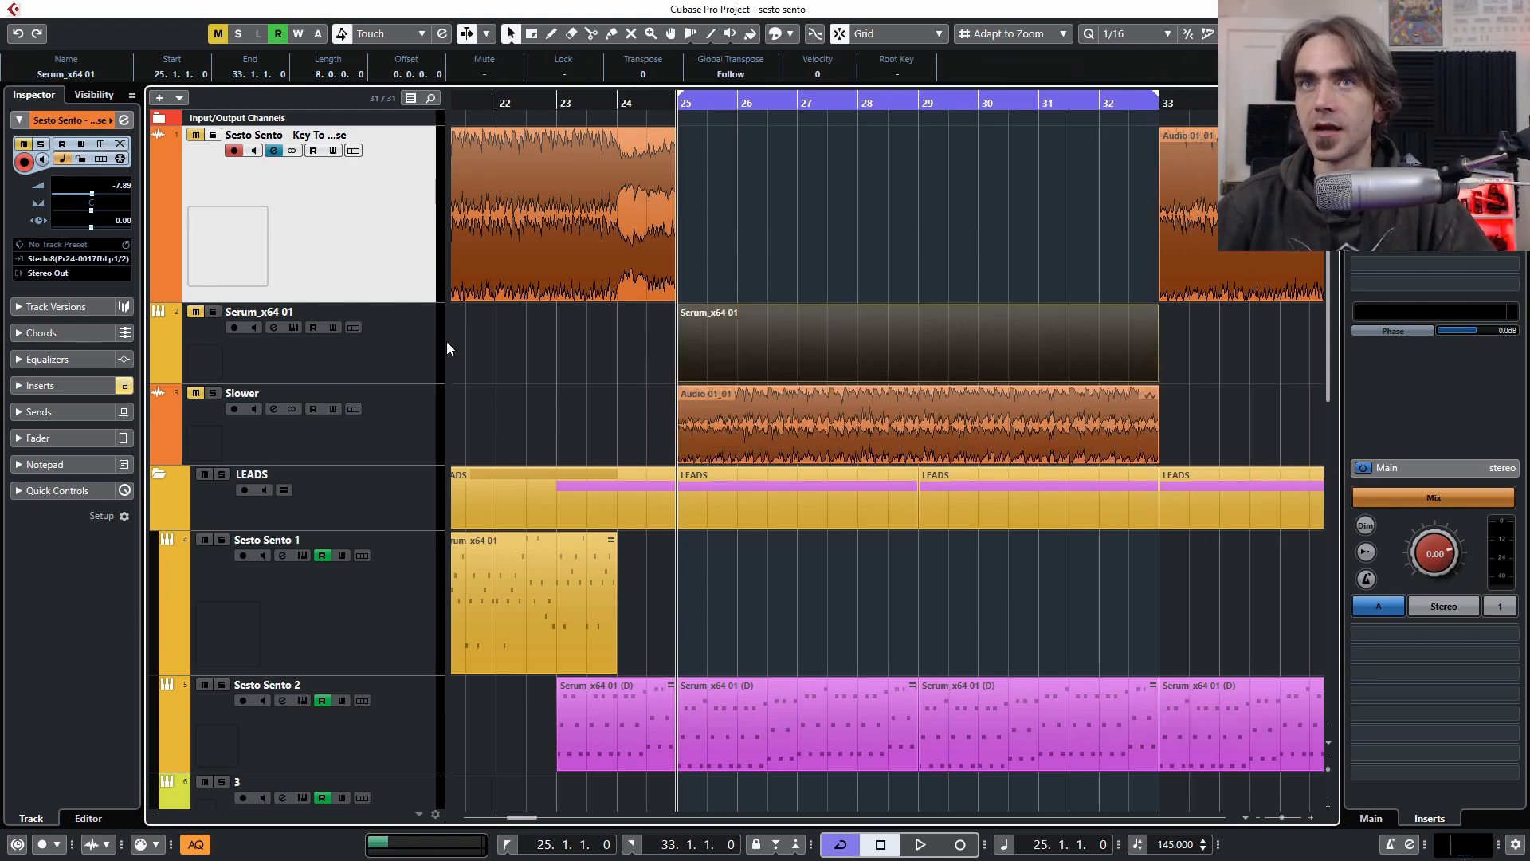
pyautogui.click(816, 274)
pyautogui.click(816, 327)
pyautogui.press('Delete')
pyautogui.keyDown('ctrl'); pyautogui.scroll(-3, 937, 658); pyautogui.keyUp('ctrl')
# Delete the two Sesto Sento 2 clips in bars 25–33 and mute the neighbouring clips on that track
pyautogui.moveTo(972, 656); pyautogui.dragTo(840, 754)
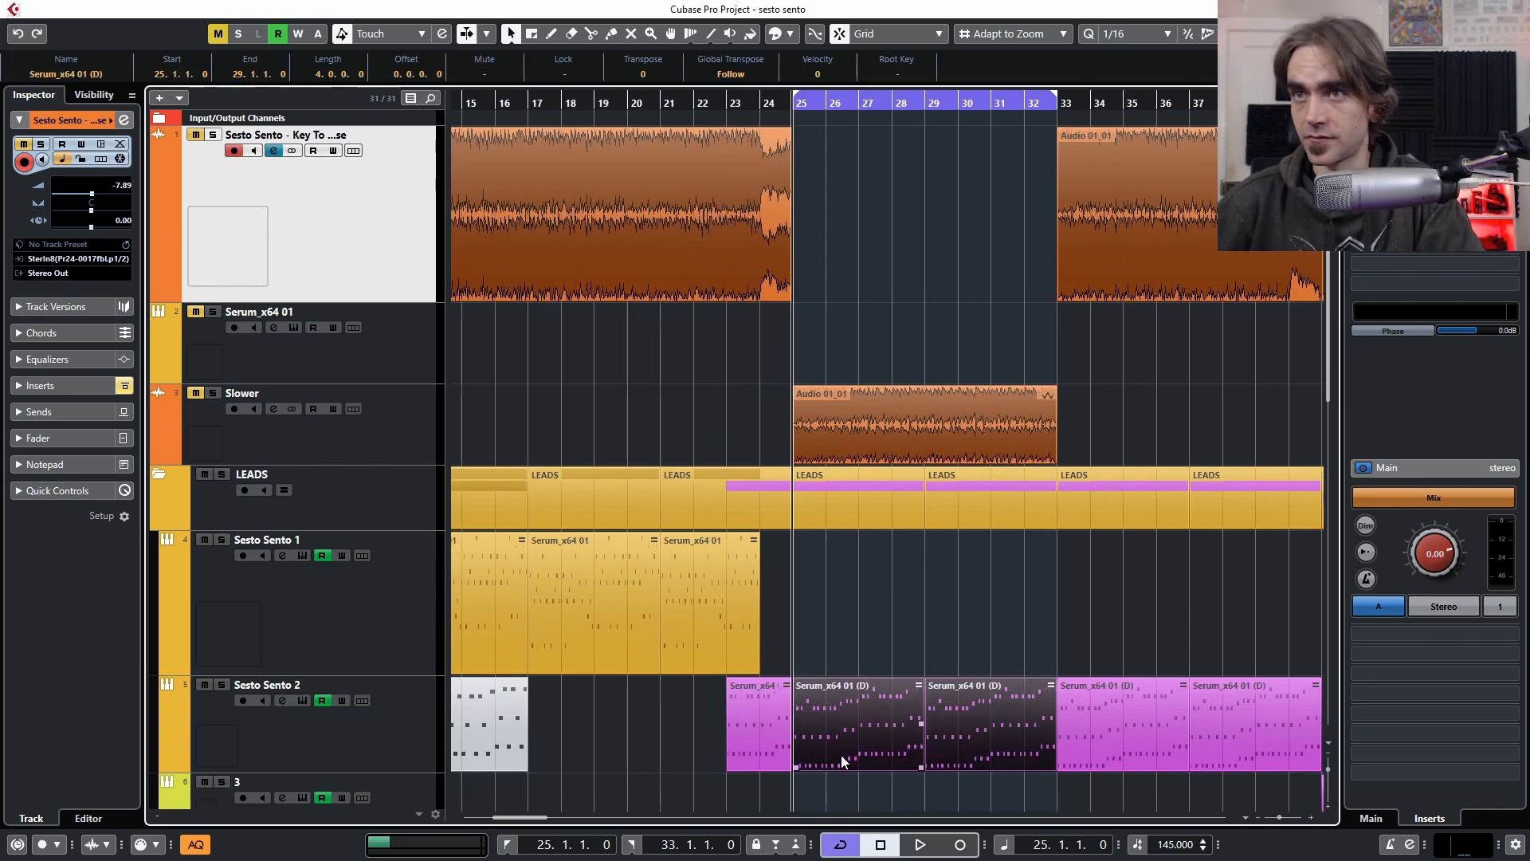
pyautogui.press('Delete')
pyautogui.press('7')
pyautogui.press('Left')
pyautogui.press('g')
pyautogui.moveTo(805, 725); pyautogui.dragTo(1052, 710)
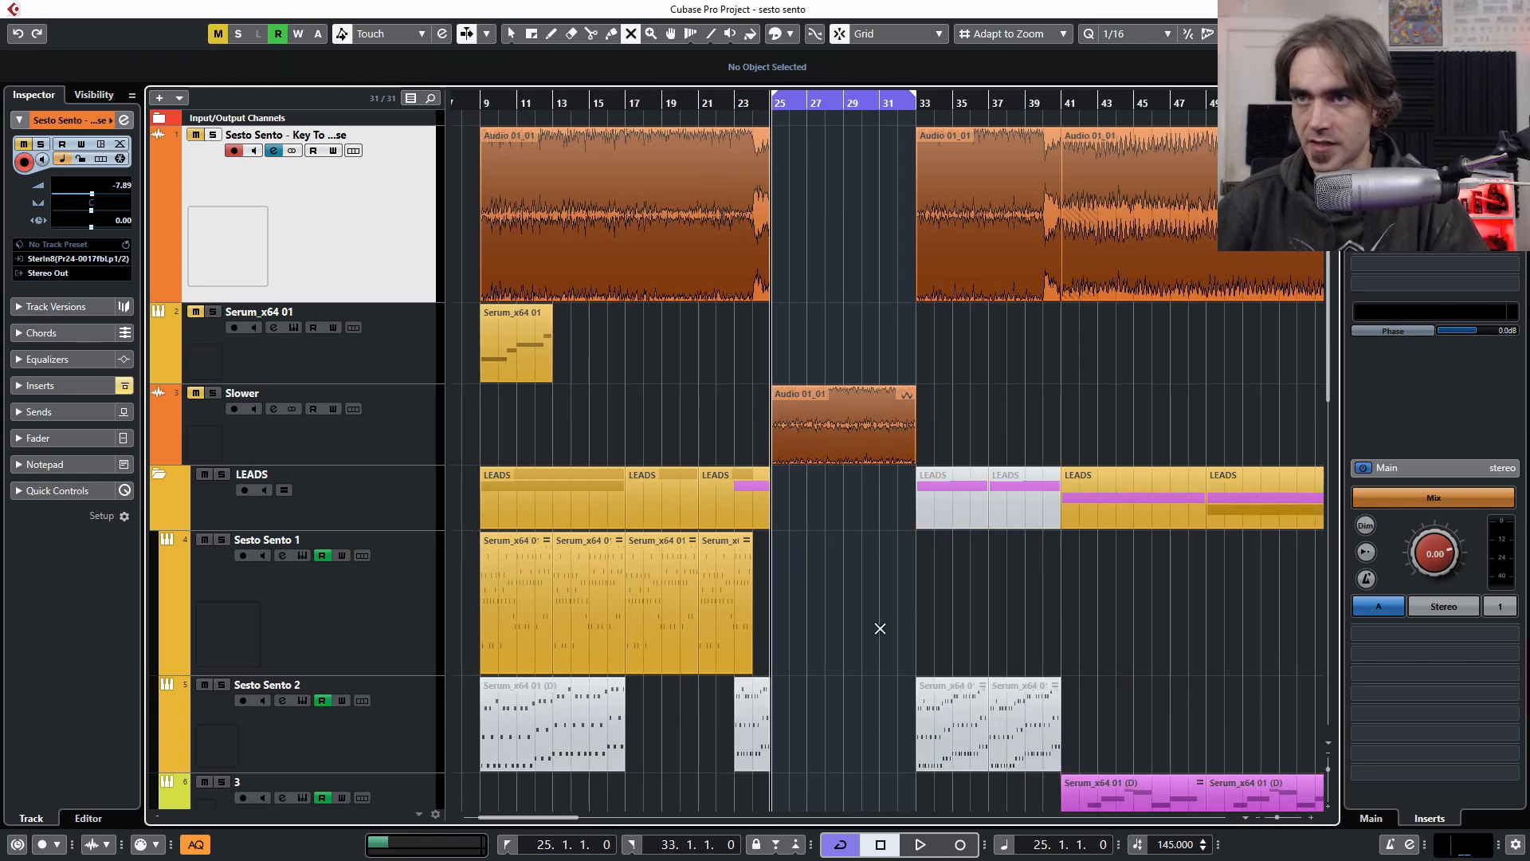
pyautogui.press('1')
# Create an empty part on the Sesto Sento 2 track spanning bars 25 to 33
pyautogui.click(509, 733)
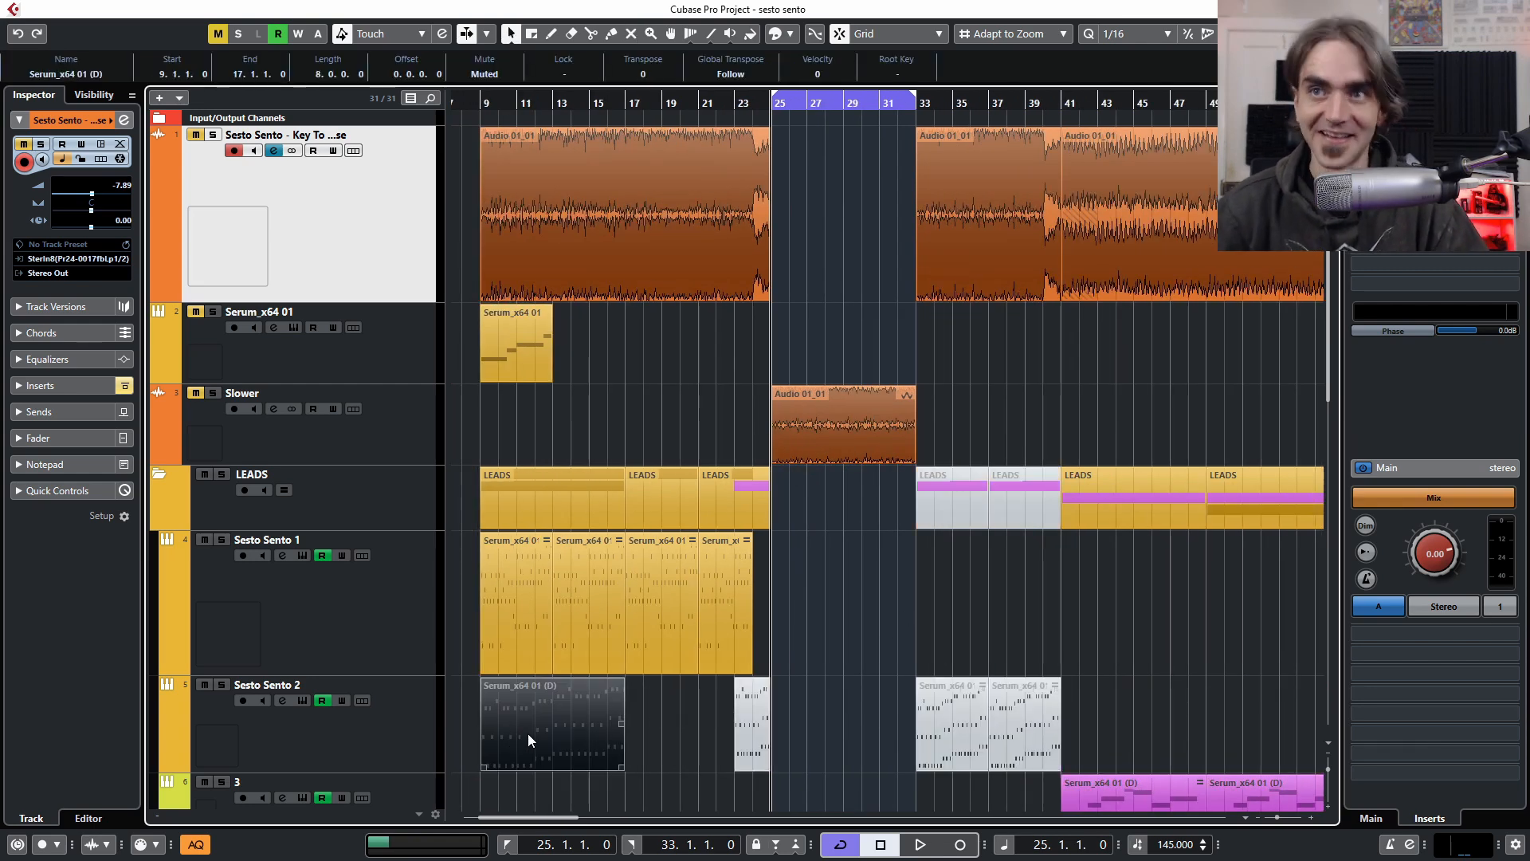
pyautogui.click(787, 753)
pyautogui.click(518, 729)
pyautogui.press('h')
pyautogui.press('h')
pyautogui.press('h')
pyautogui.press('h')
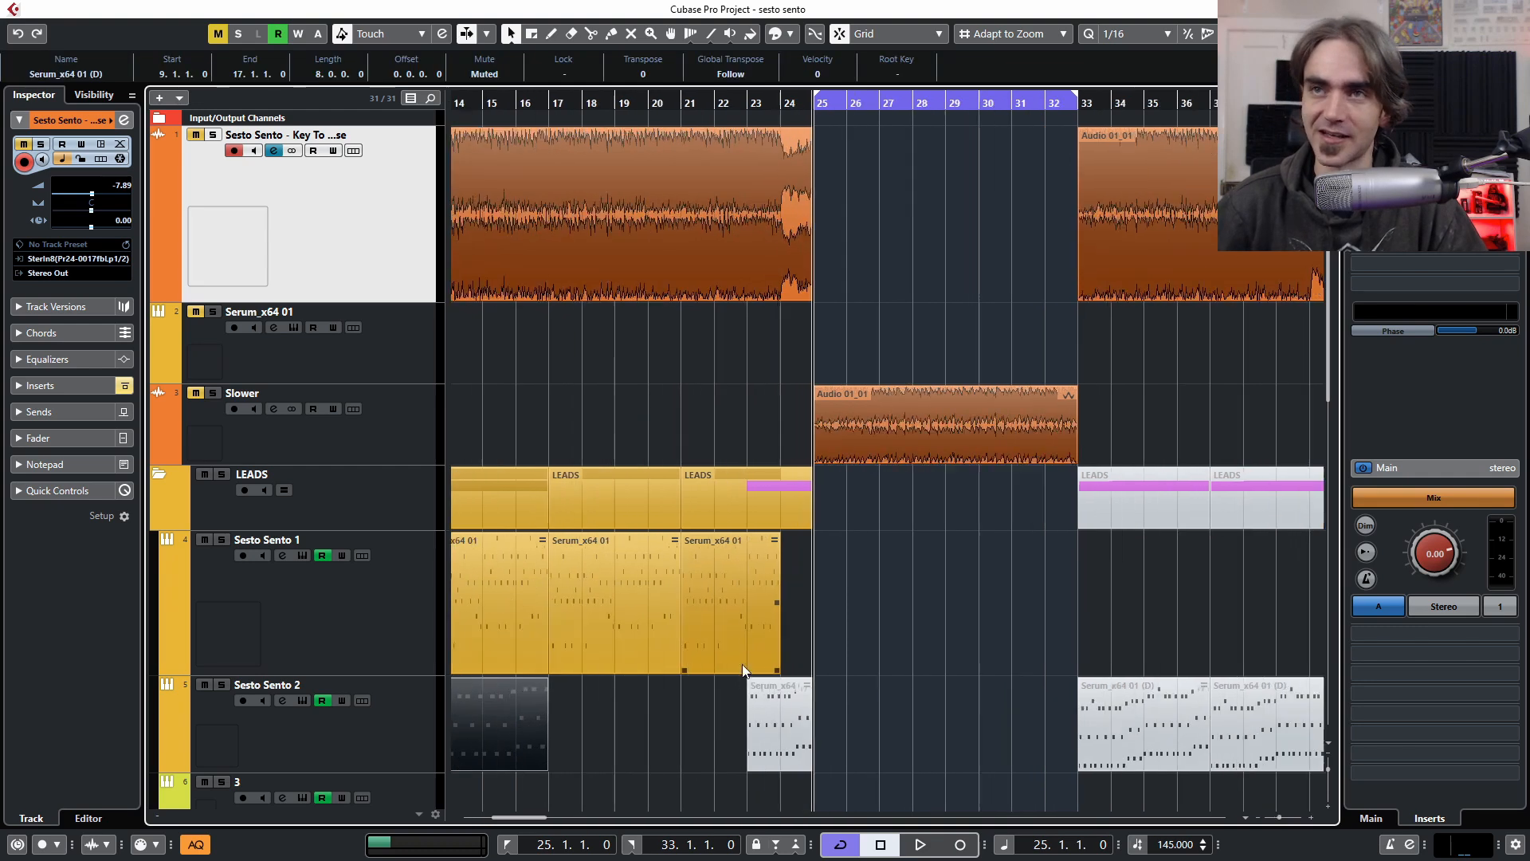
pyautogui.press('g')
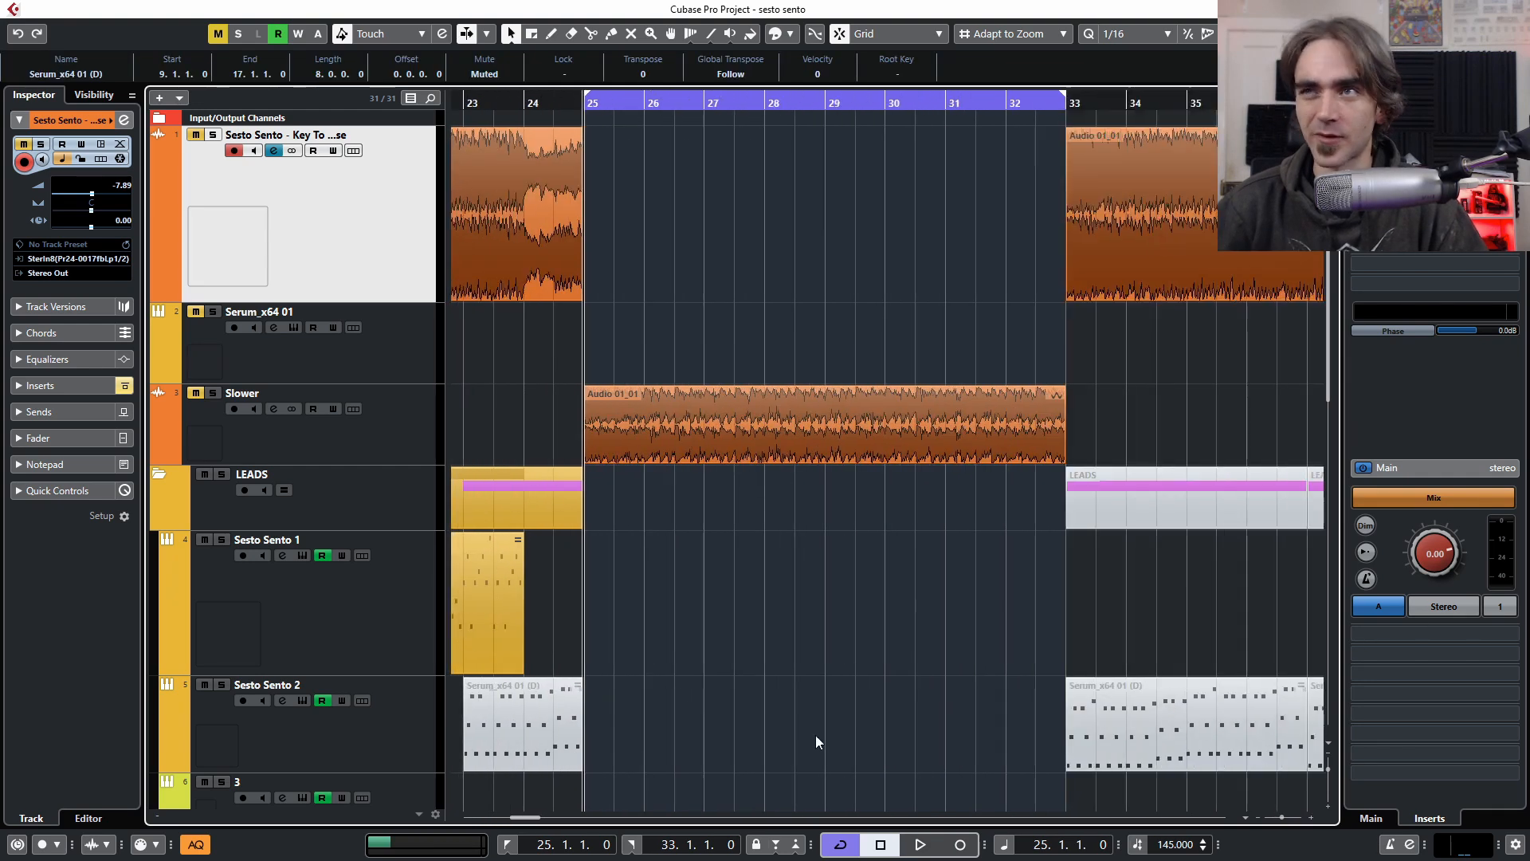
pyautogui.doubleClick(605, 736)
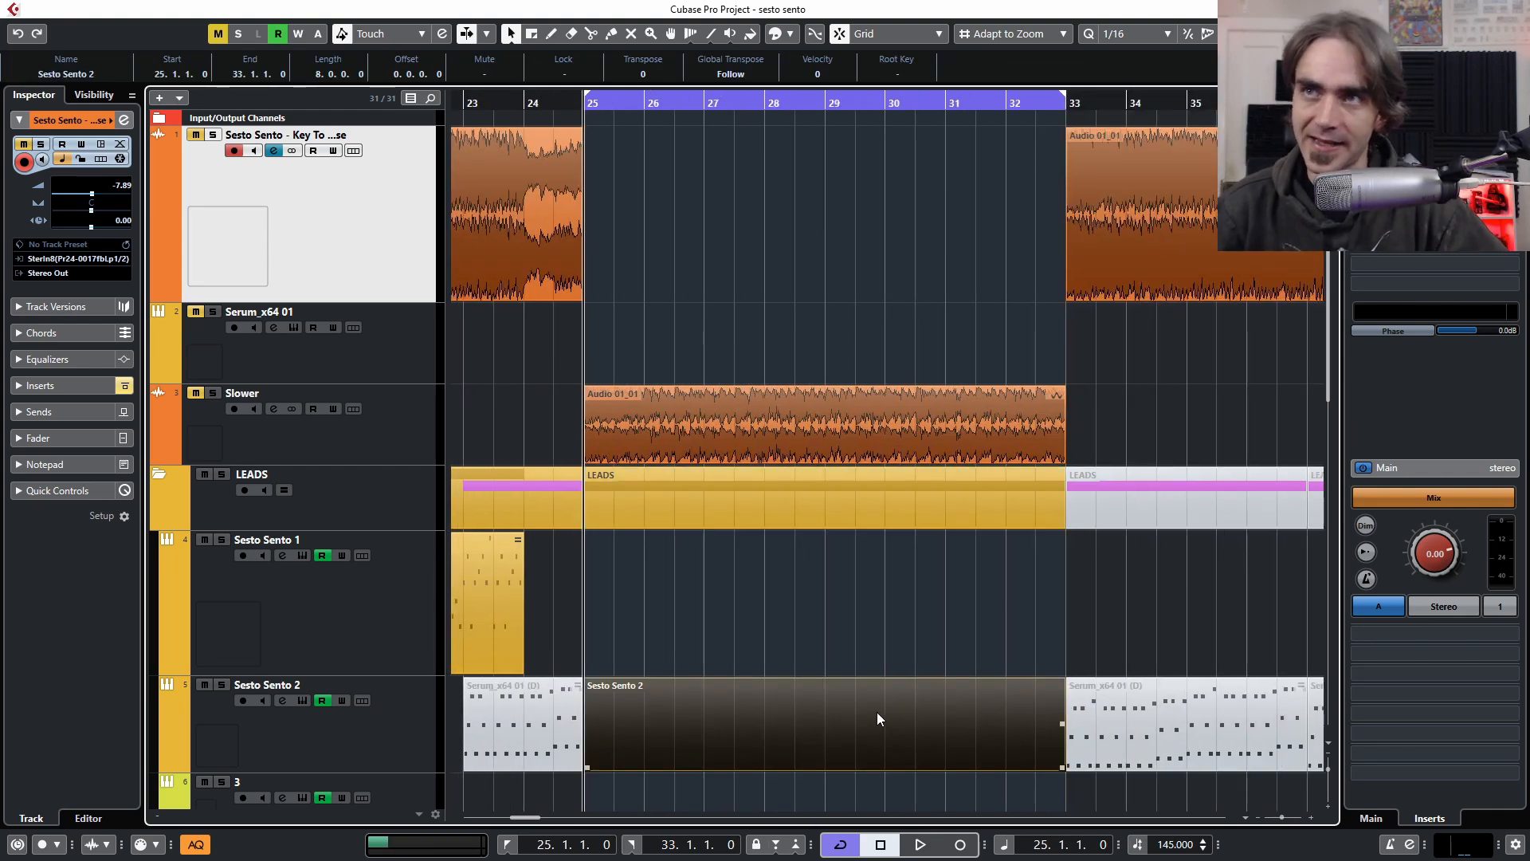
pyautogui.press('h')
pyautogui.press('h')
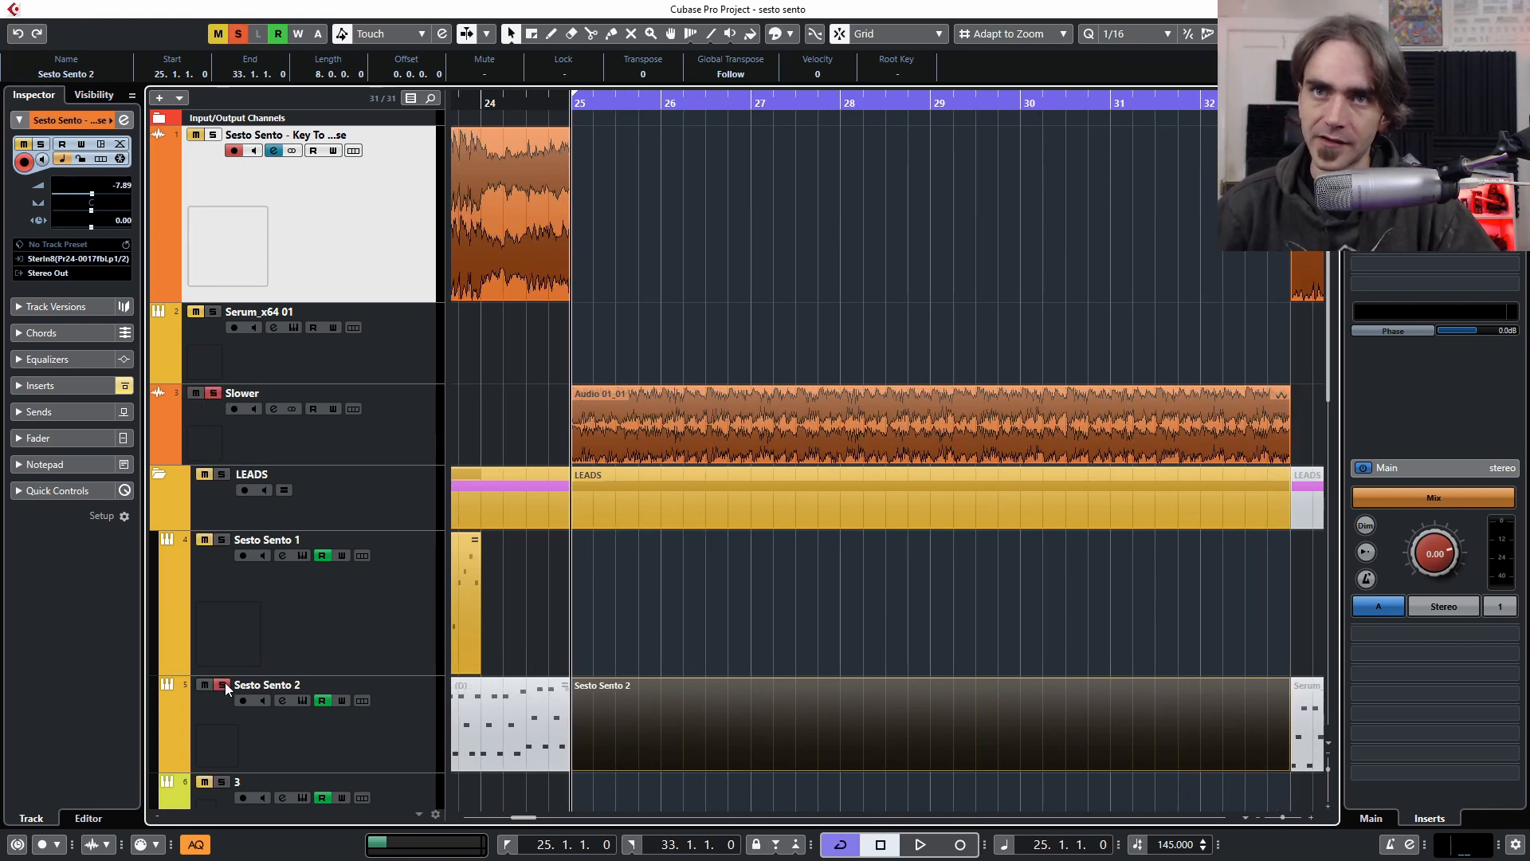
# Listen to the slowed reference in the bars 25–33 loop with the Slower and Sesto Sento 2 tracks soloed
pyautogui.click(669, 416)
pyautogui.press('space')
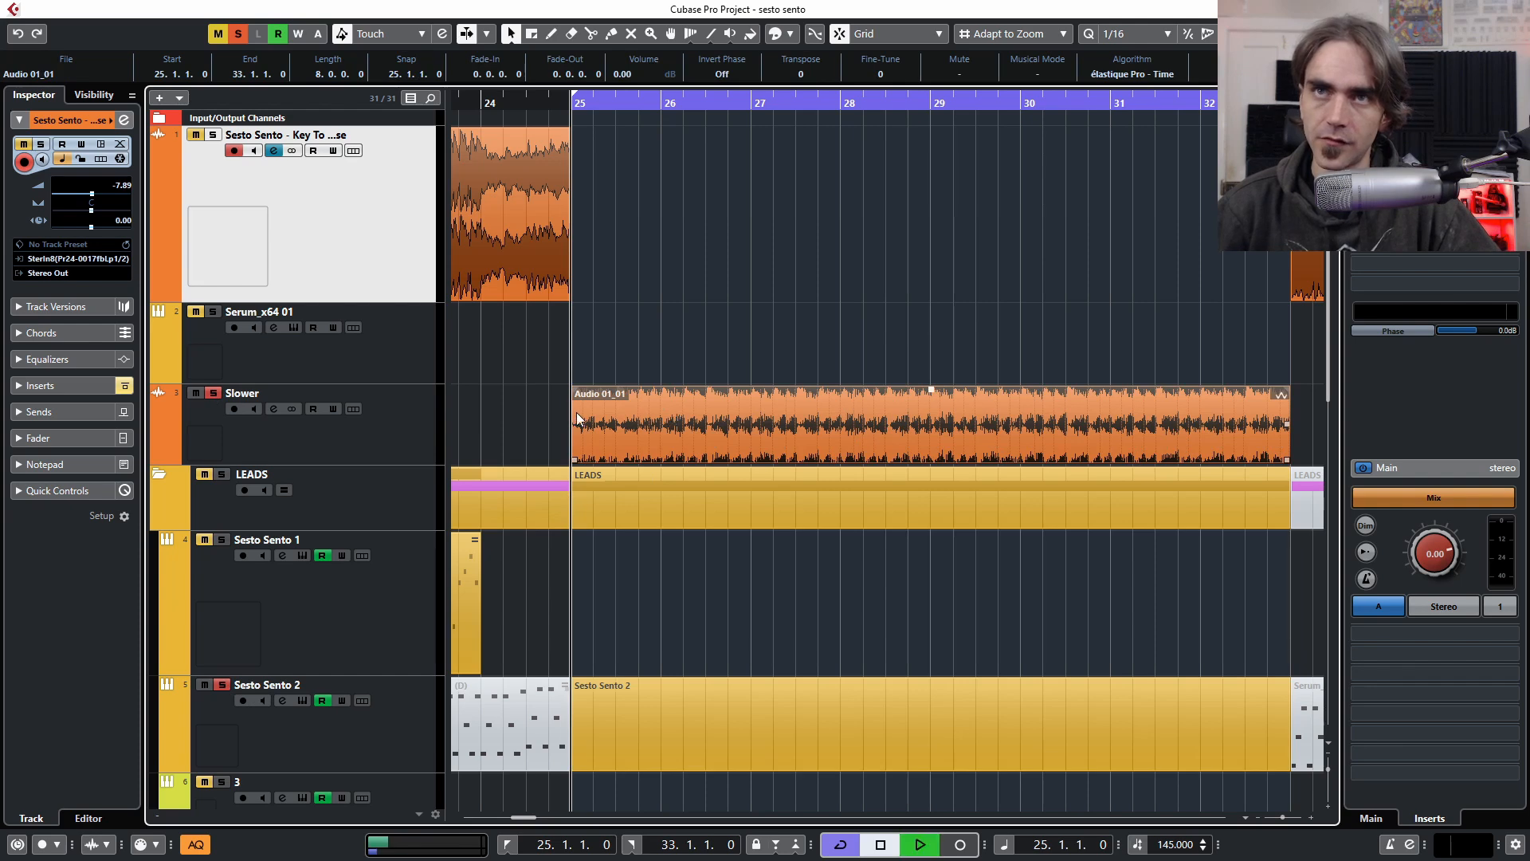
pyautogui.click(766, 371)
pyautogui.scroll(-4, 786, 332)
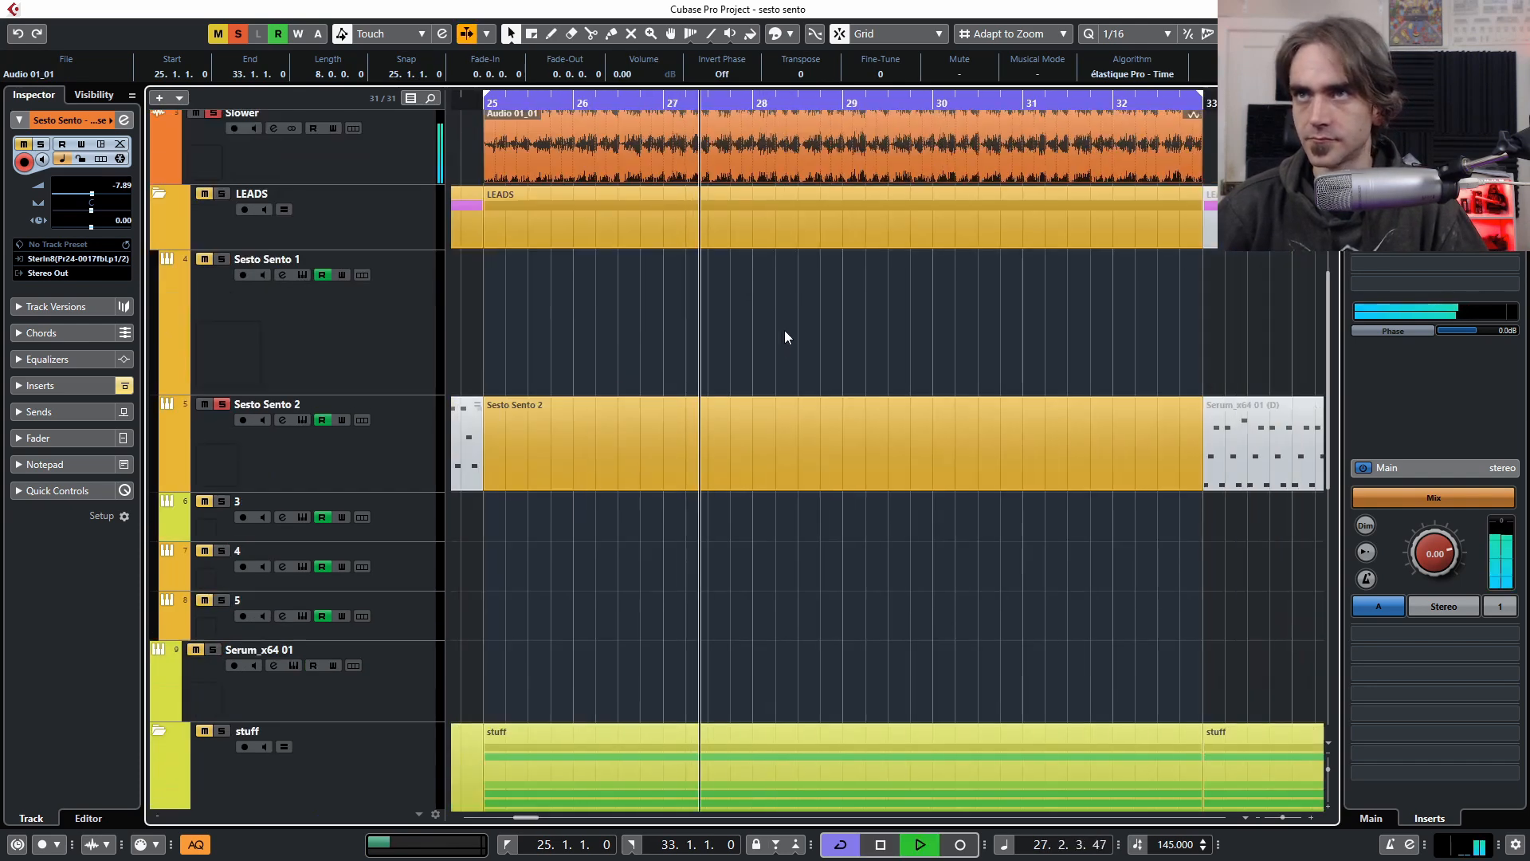
pyautogui.scroll(2, 778, 335)
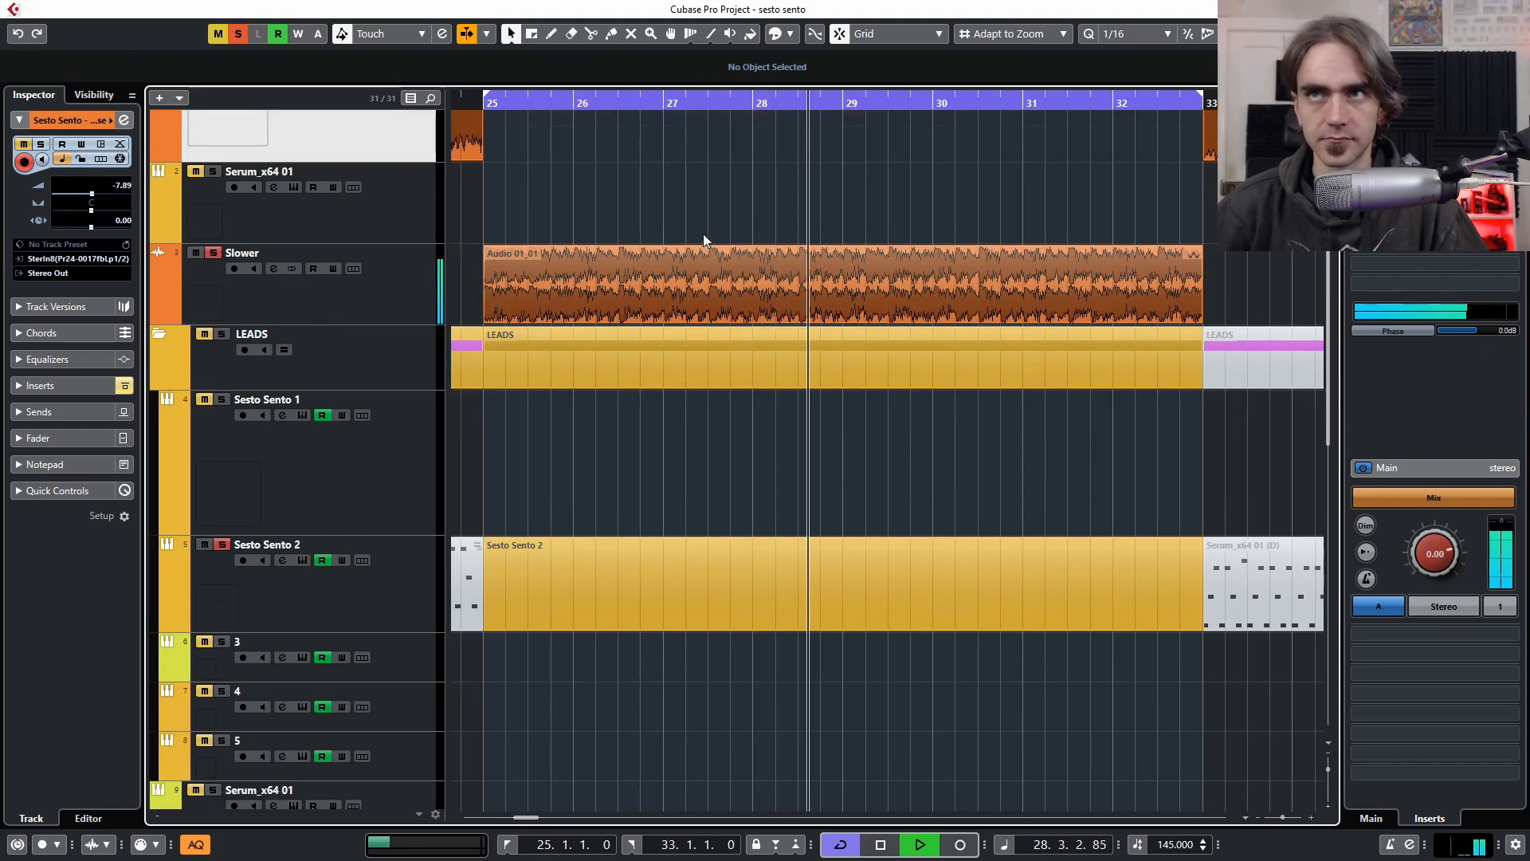
pyautogui.scroll(2, 701, 236)
pyautogui.press('space')
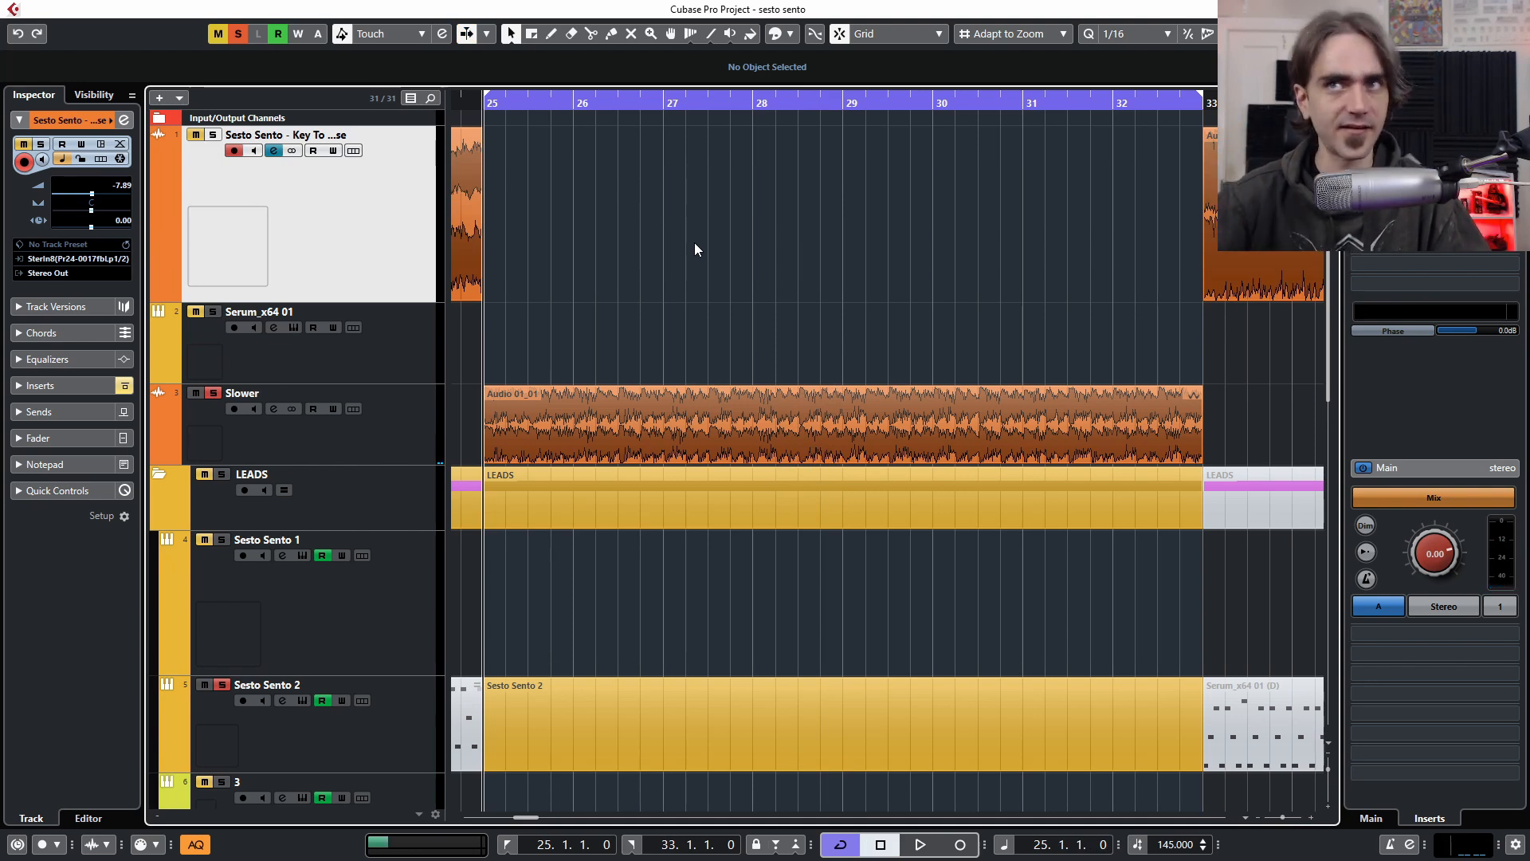
# Temporarily extend the original reference clip to bar 33, listen to it at normal speed, and revert the extension
pyautogui.scroll(-2, 695, 249)
pyautogui.click(551, 231)
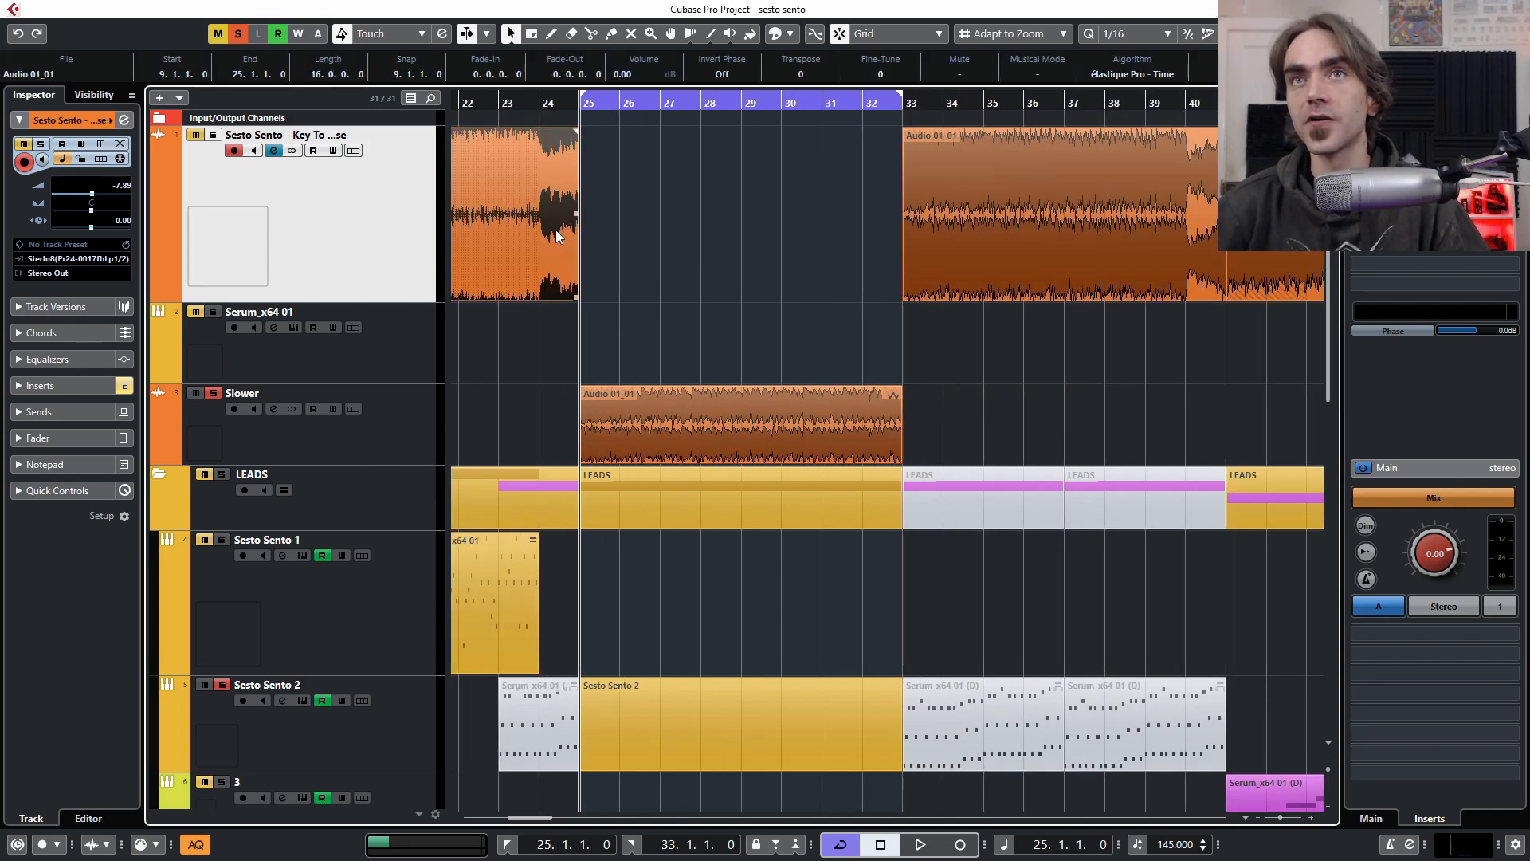
pyautogui.moveTo(573, 298); pyautogui.dragTo(901, 298)
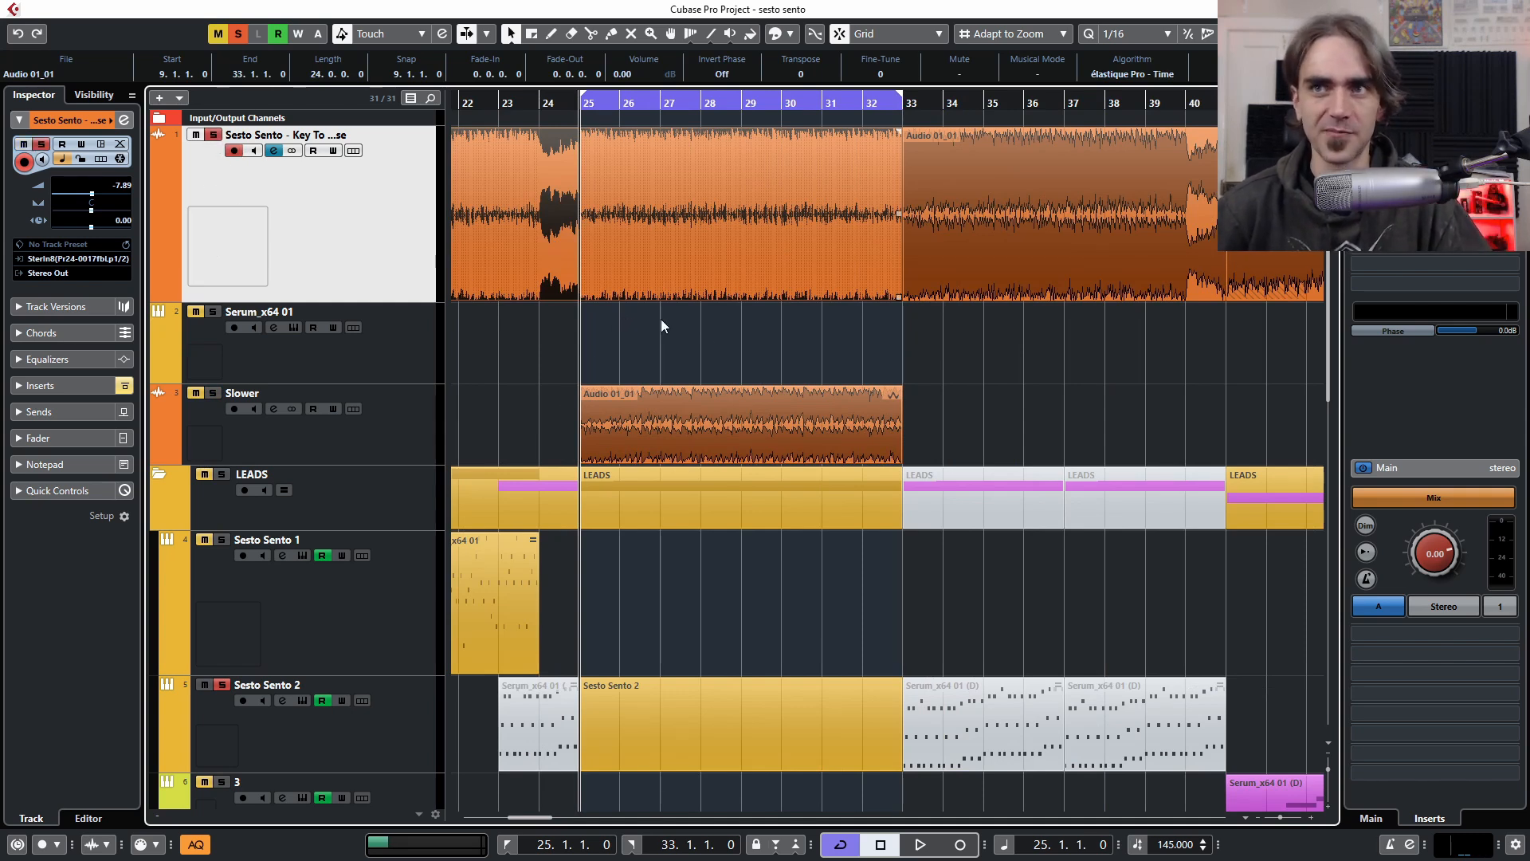
pyautogui.press('space')
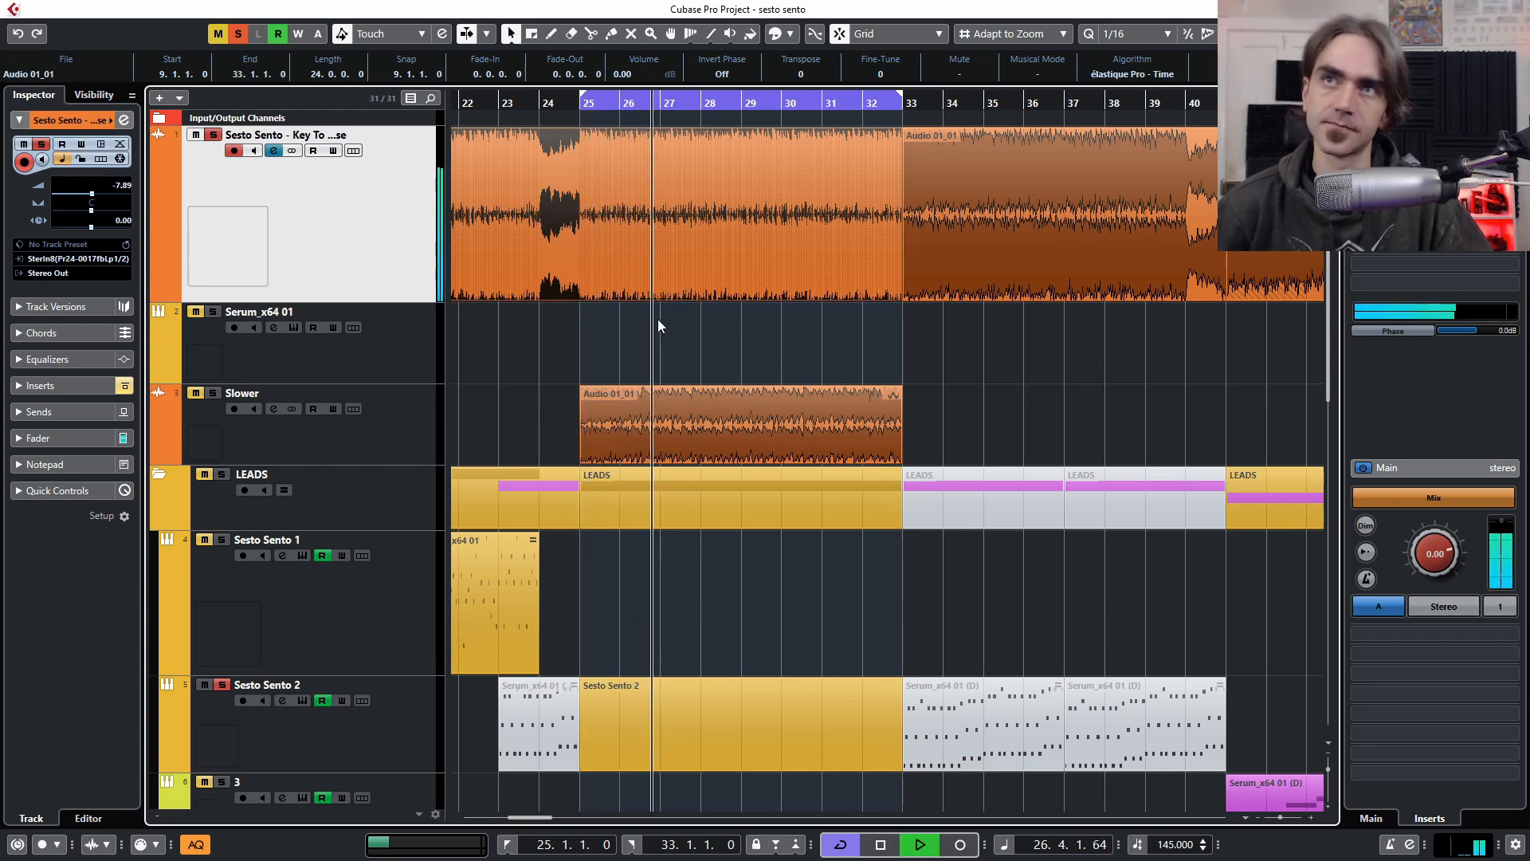
pyautogui.press('space')
pyautogui.press('space')
pyautogui.press('Delete')
# Replay the slowed clip on the Slower track from bar 25 to study its melody, and stop playback
pyautogui.press('h')
pyautogui.press('h')
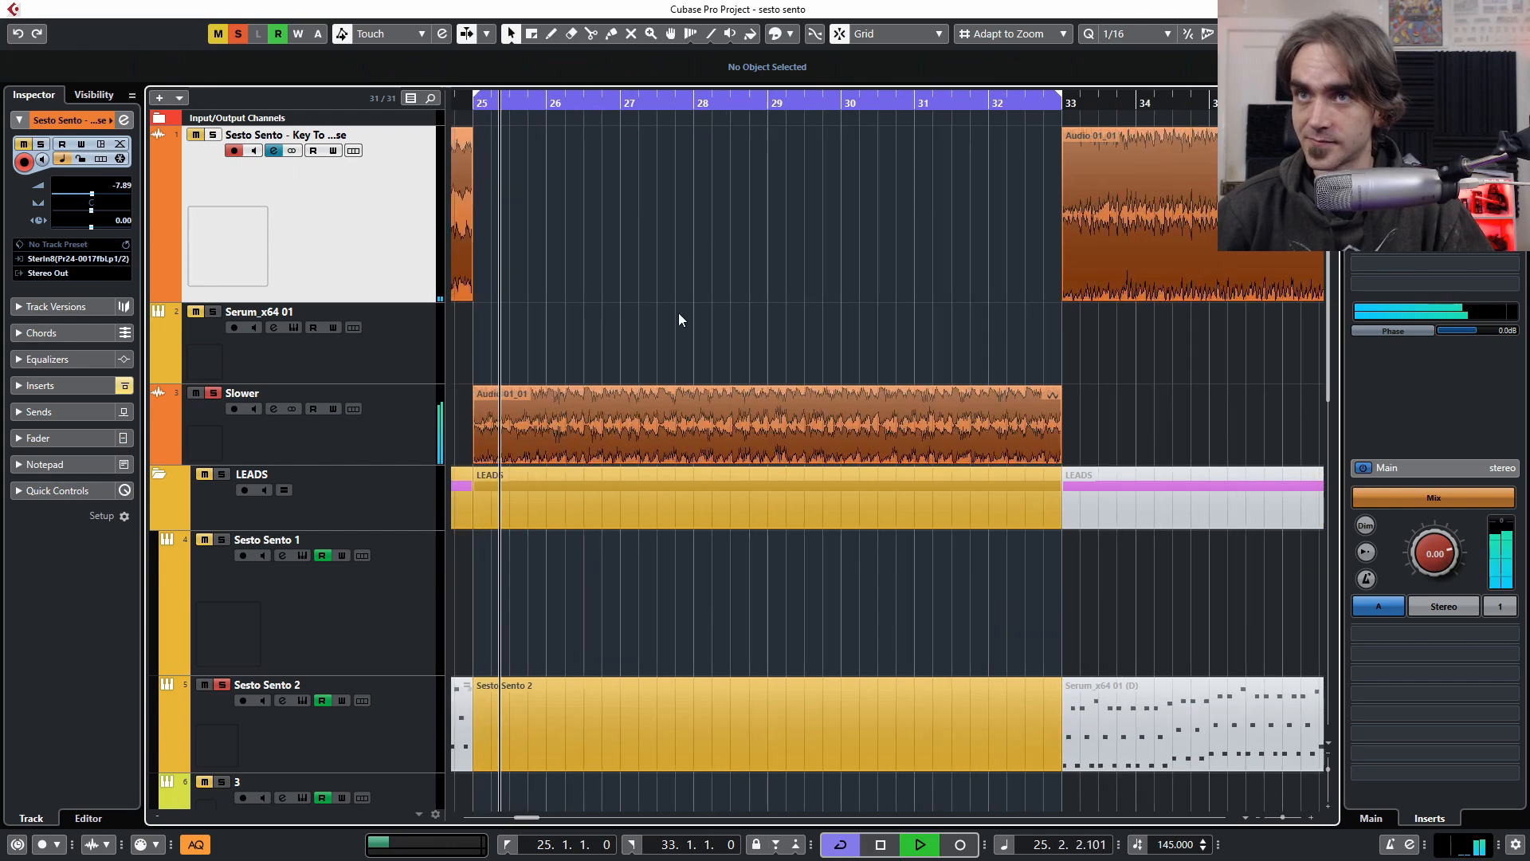
pyautogui.press('f')
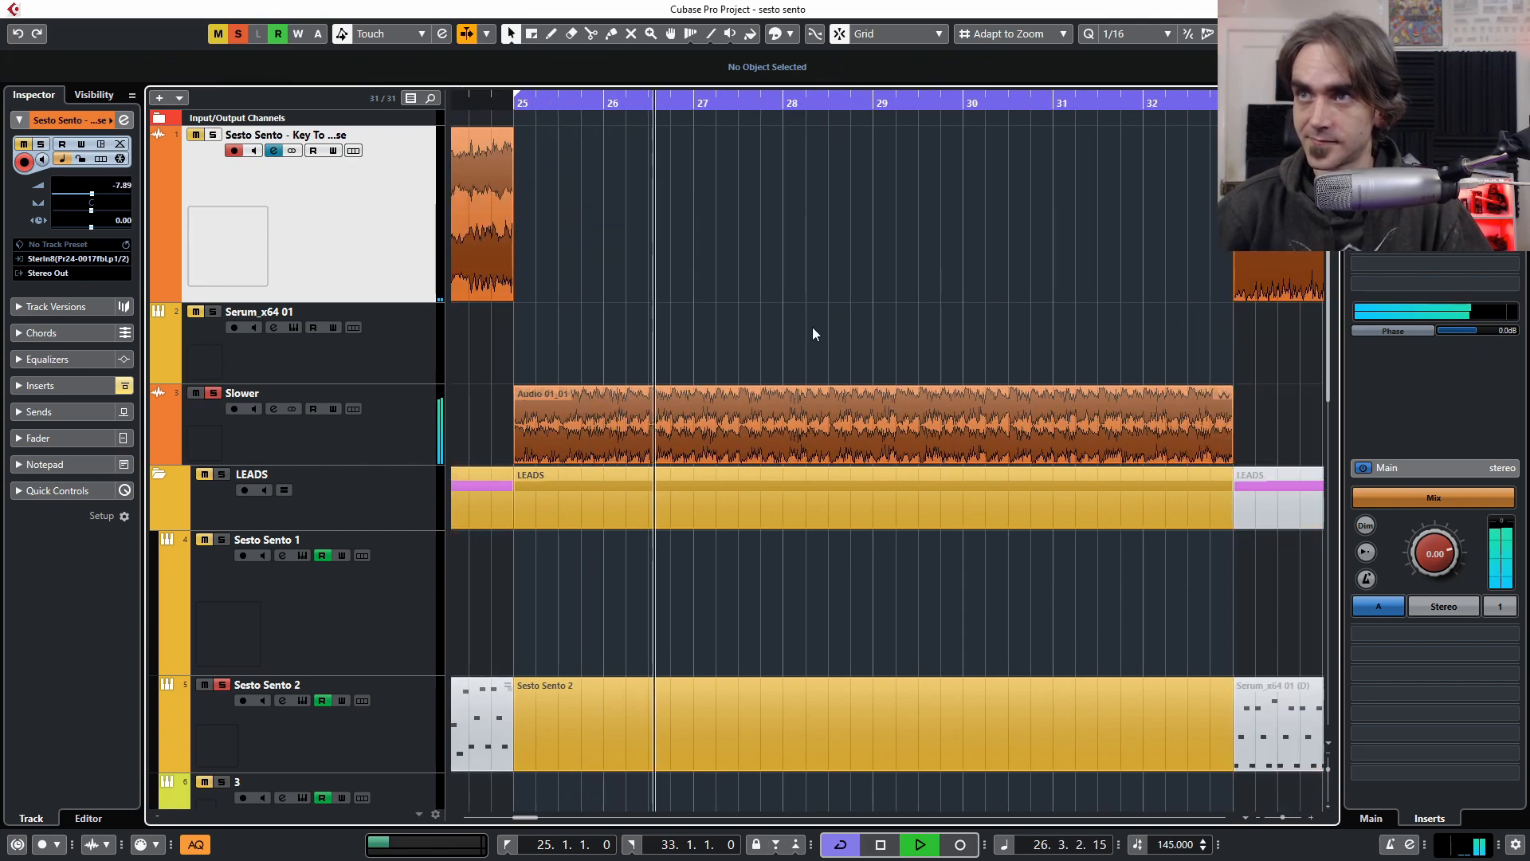
pyautogui.scroll(-3, 811, 327)
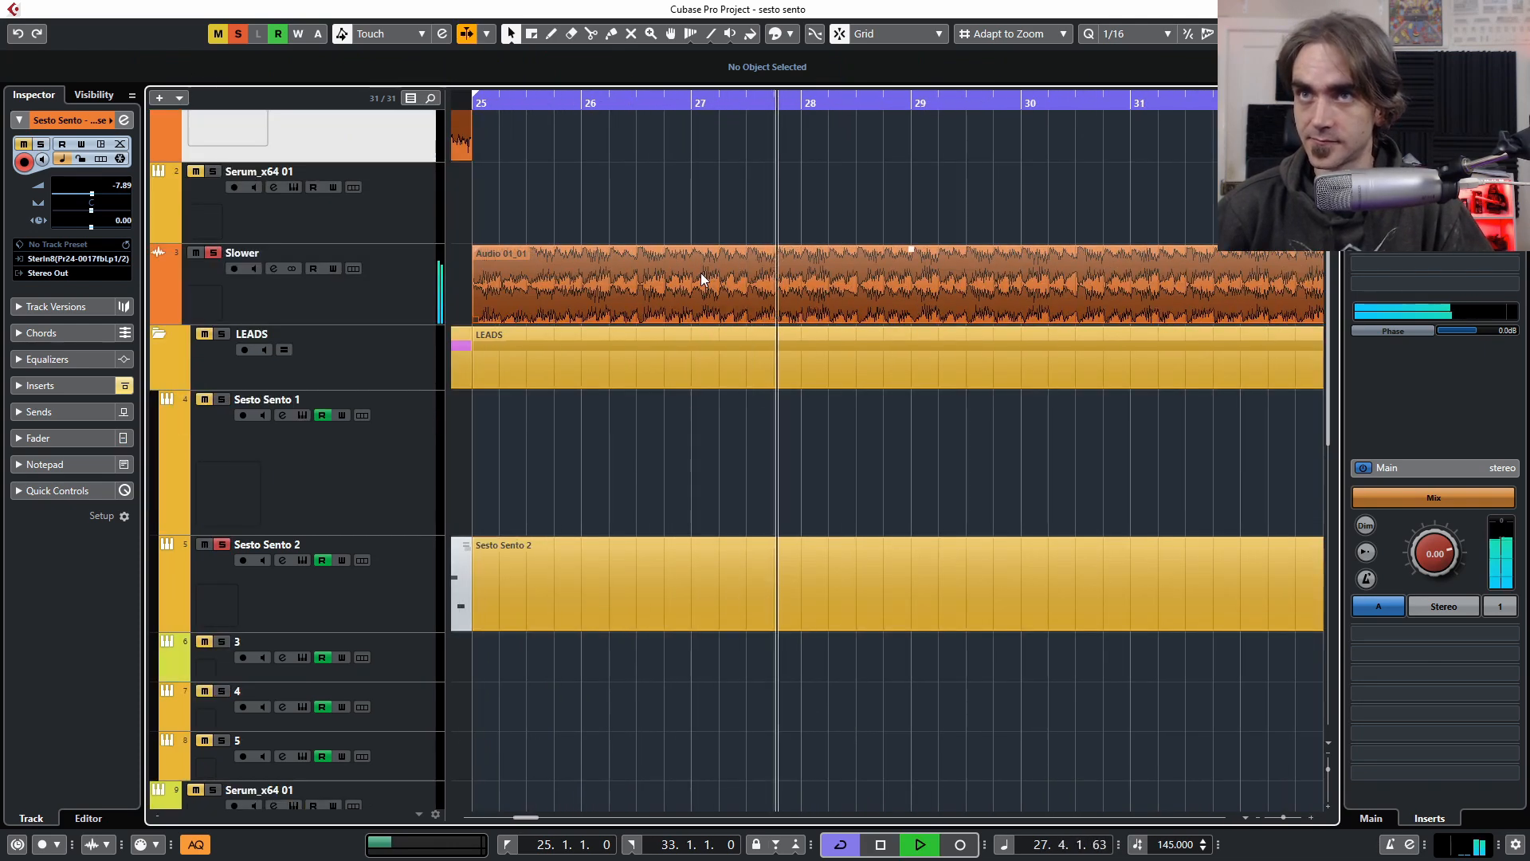
pyautogui.press('g')
pyautogui.click(698, 594)
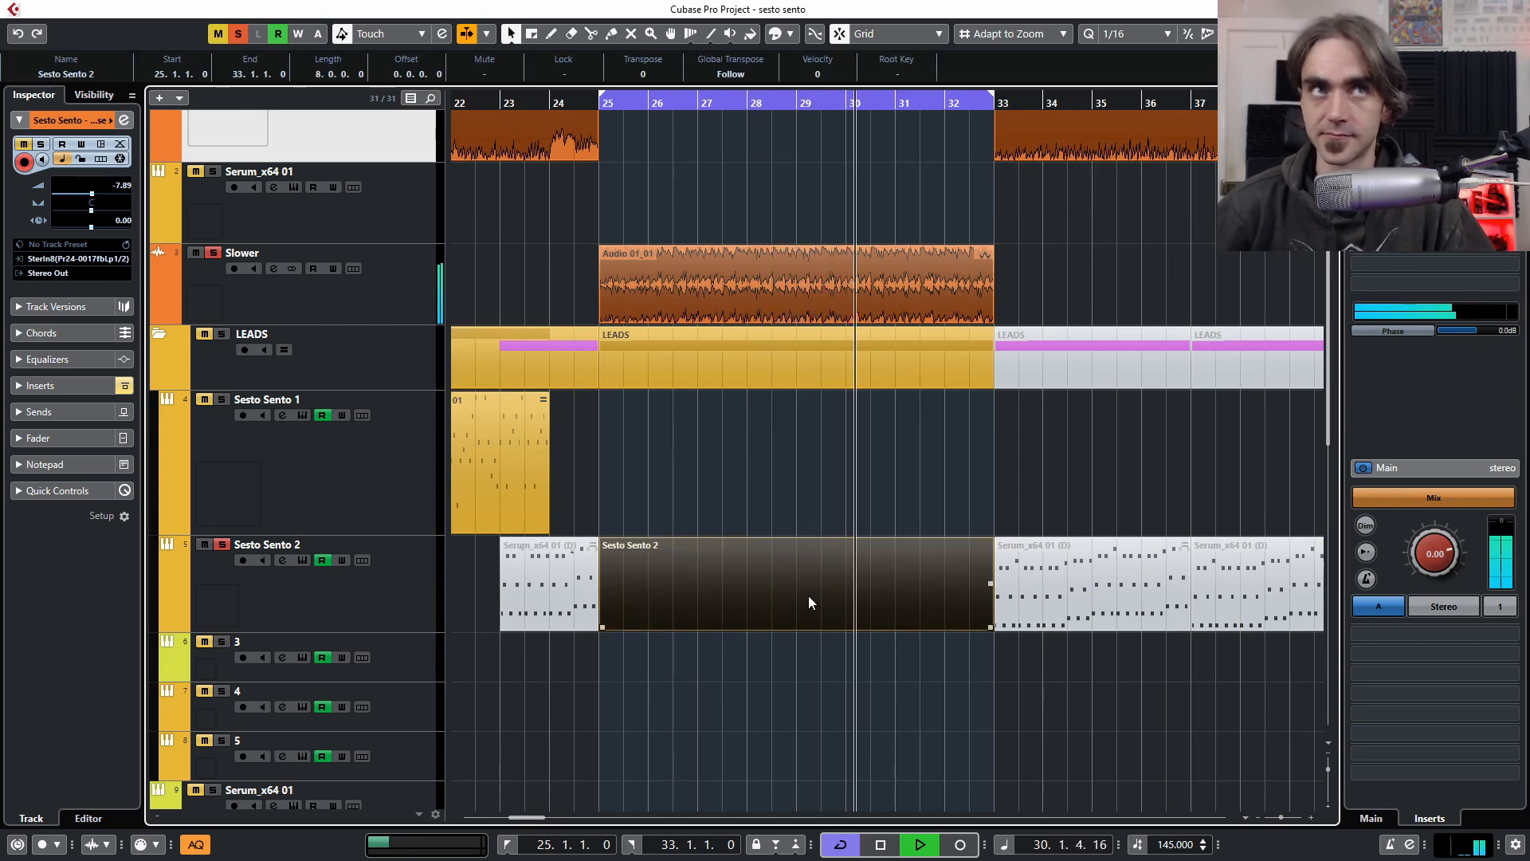
pyautogui.press('space')
# Open the empty Sesto Sento 2 part and enter consecutive eighth notes F#1, F#2 and F#3 from bar 25, and audition them briefly
pyautogui.doubleClick(653, 579)
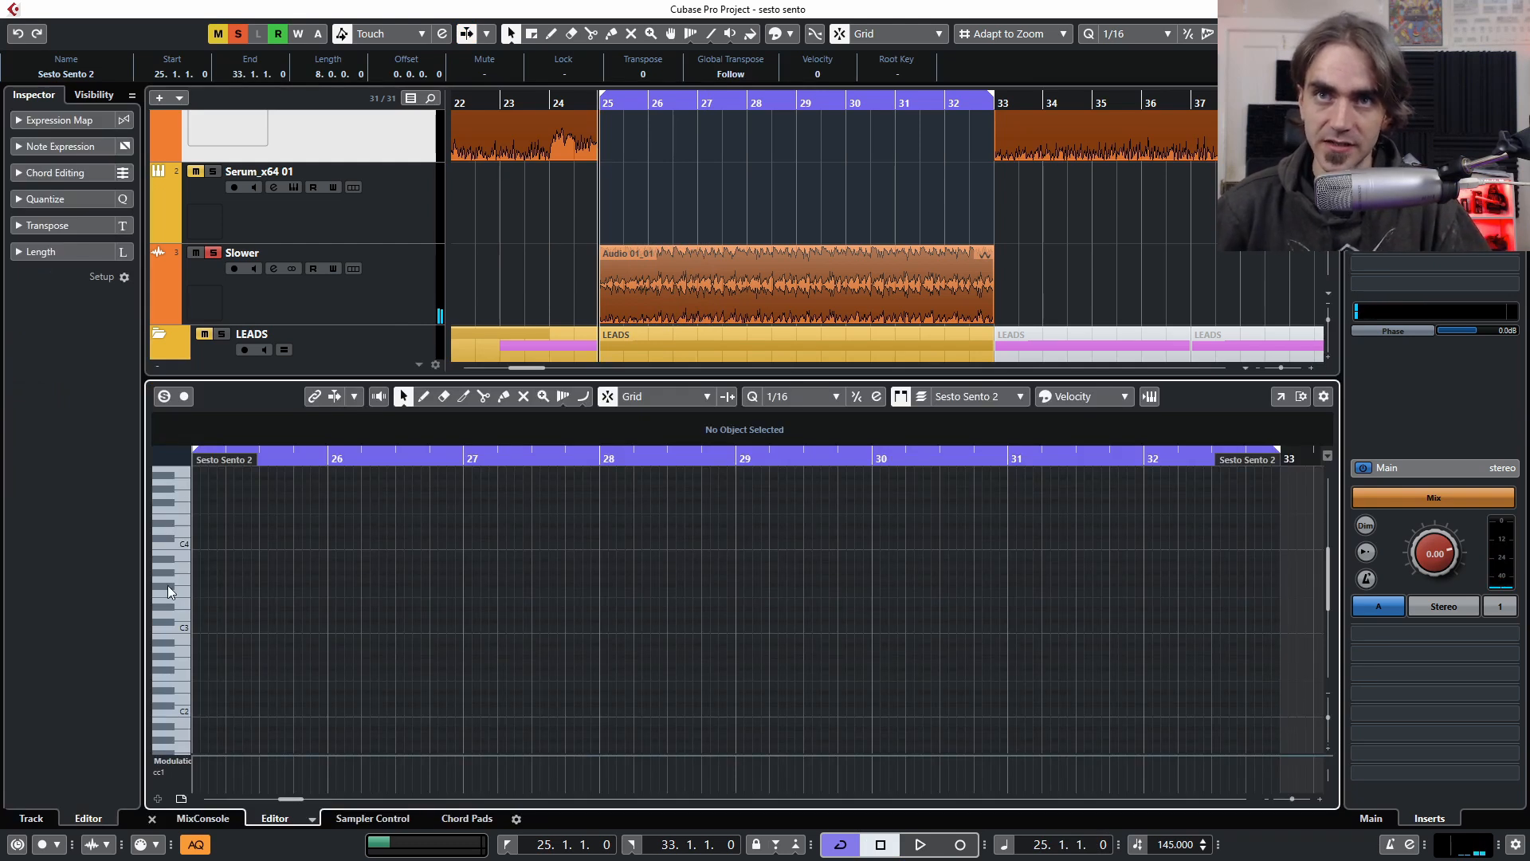
pyautogui.hscroll(-1, 241, 625)
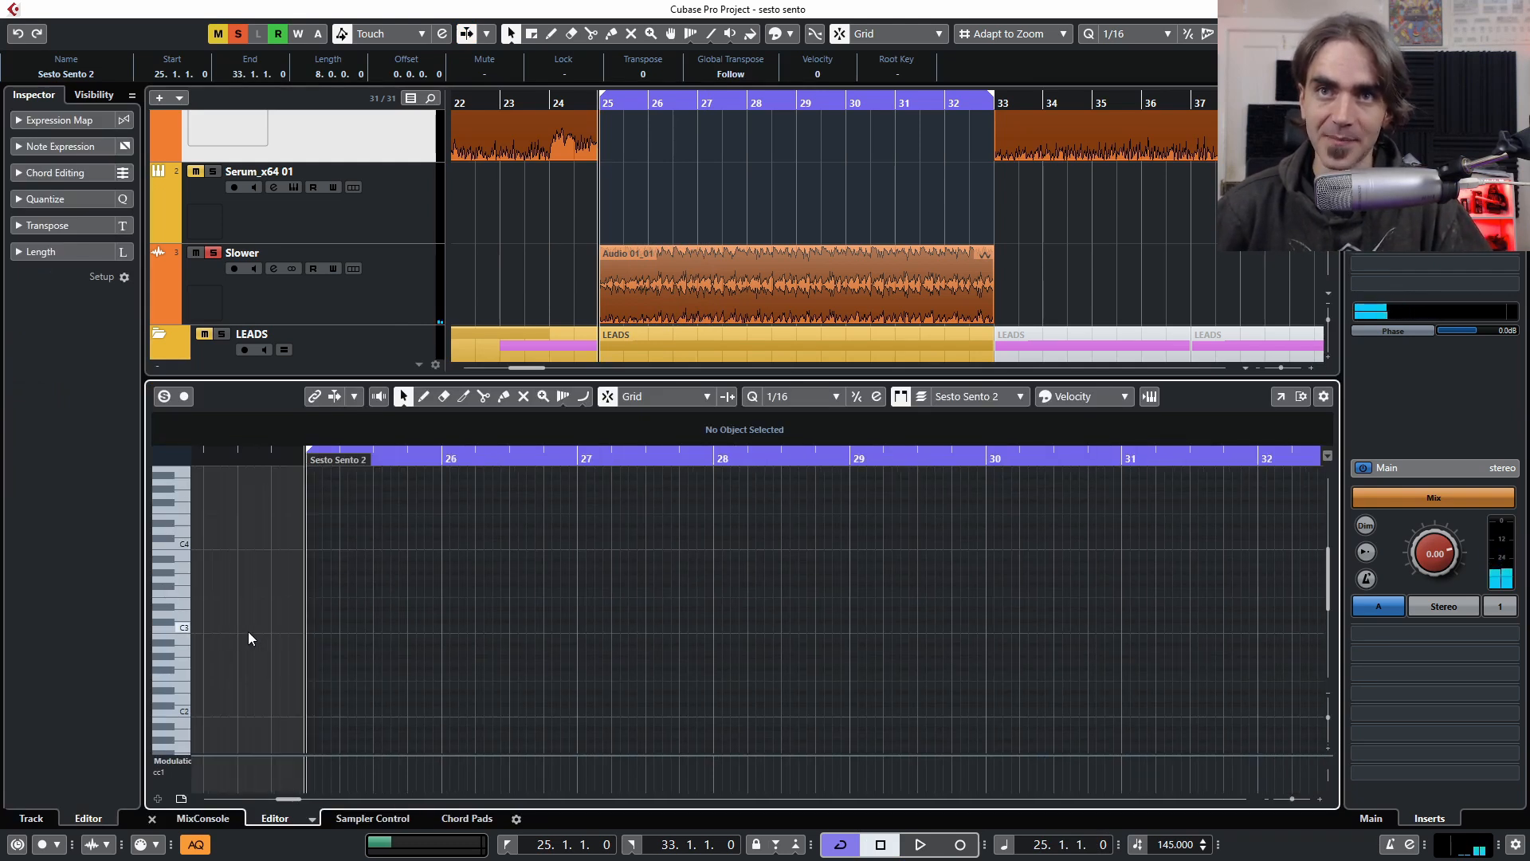
pyautogui.scroll(-2, 196, 709)
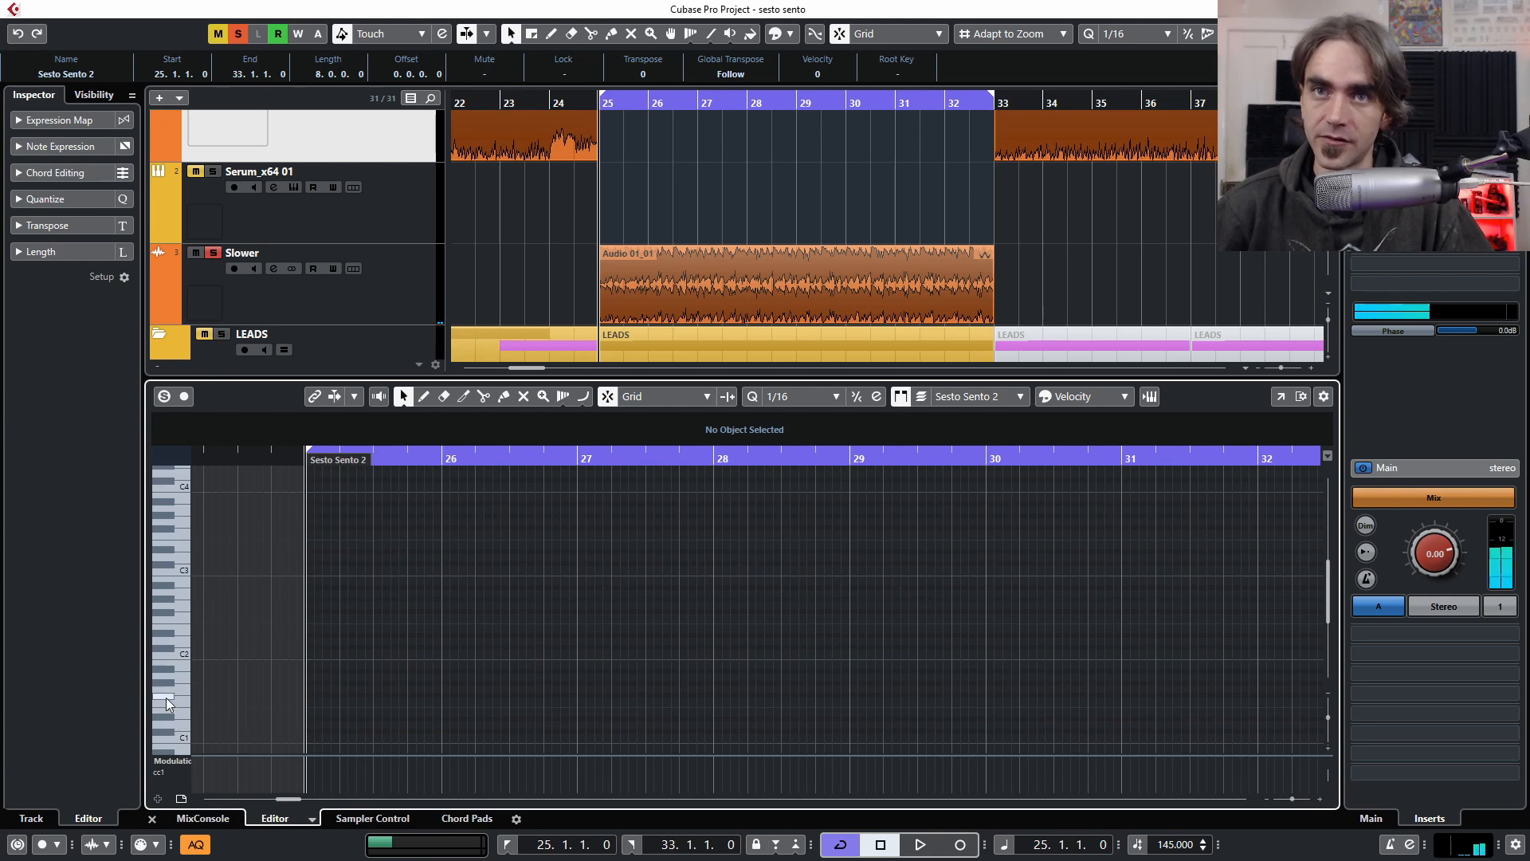
pyautogui.scroll(2, 310, 698)
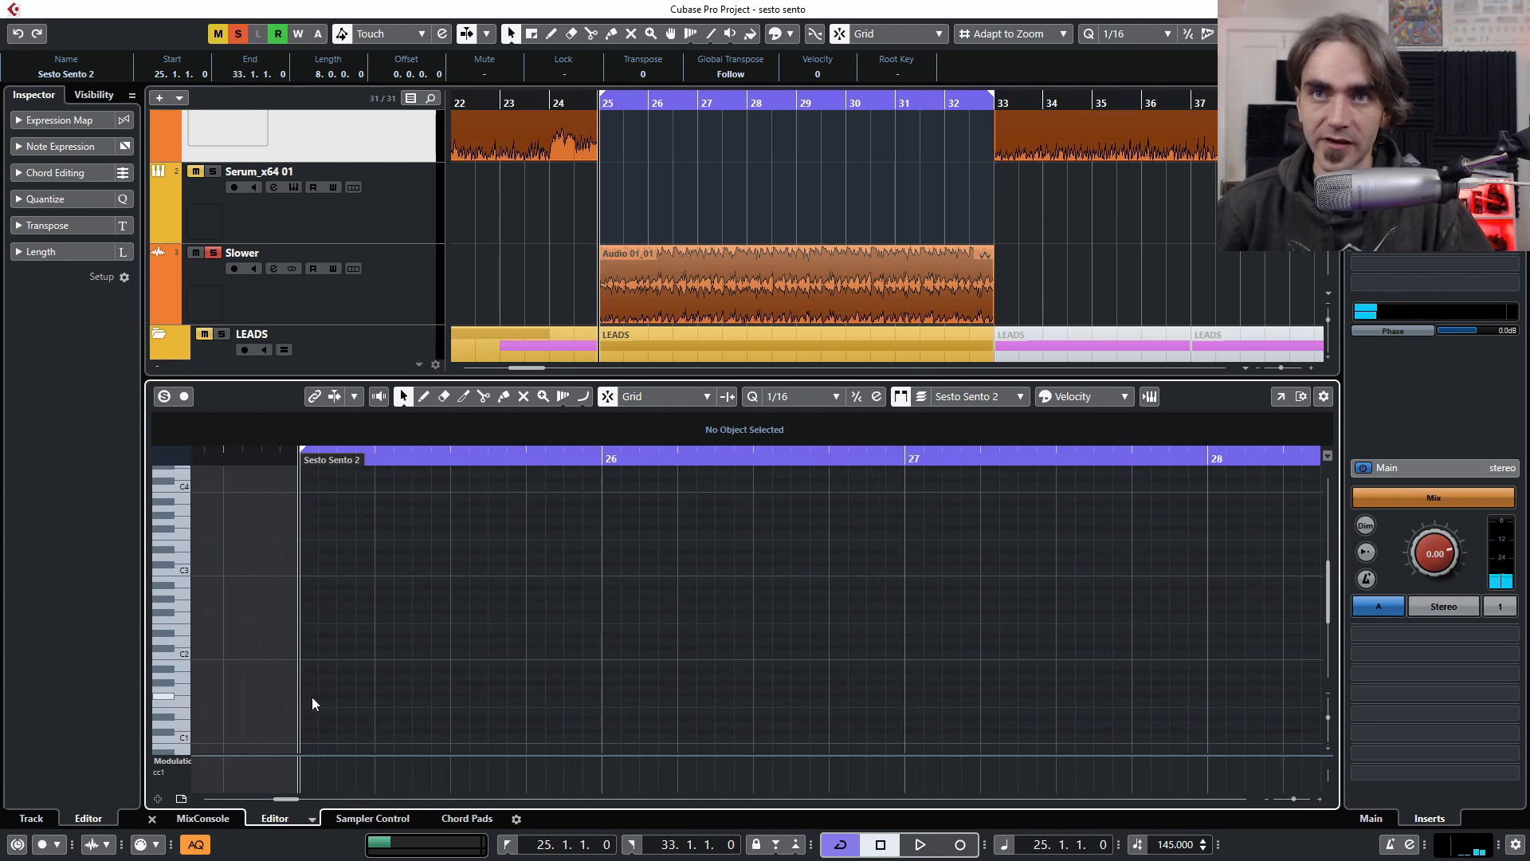
pyautogui.keyDown('alt'); pyautogui.click(308, 695); pyautogui.keyUp('alt')
pyautogui.hotkey('ctrl', 'd')
pyautogui.hotkey('shift', 'Up')
pyautogui.hotkey('ctrl', 'd')
pyautogui.hotkey('shift', 'Up')
pyautogui.press('space')
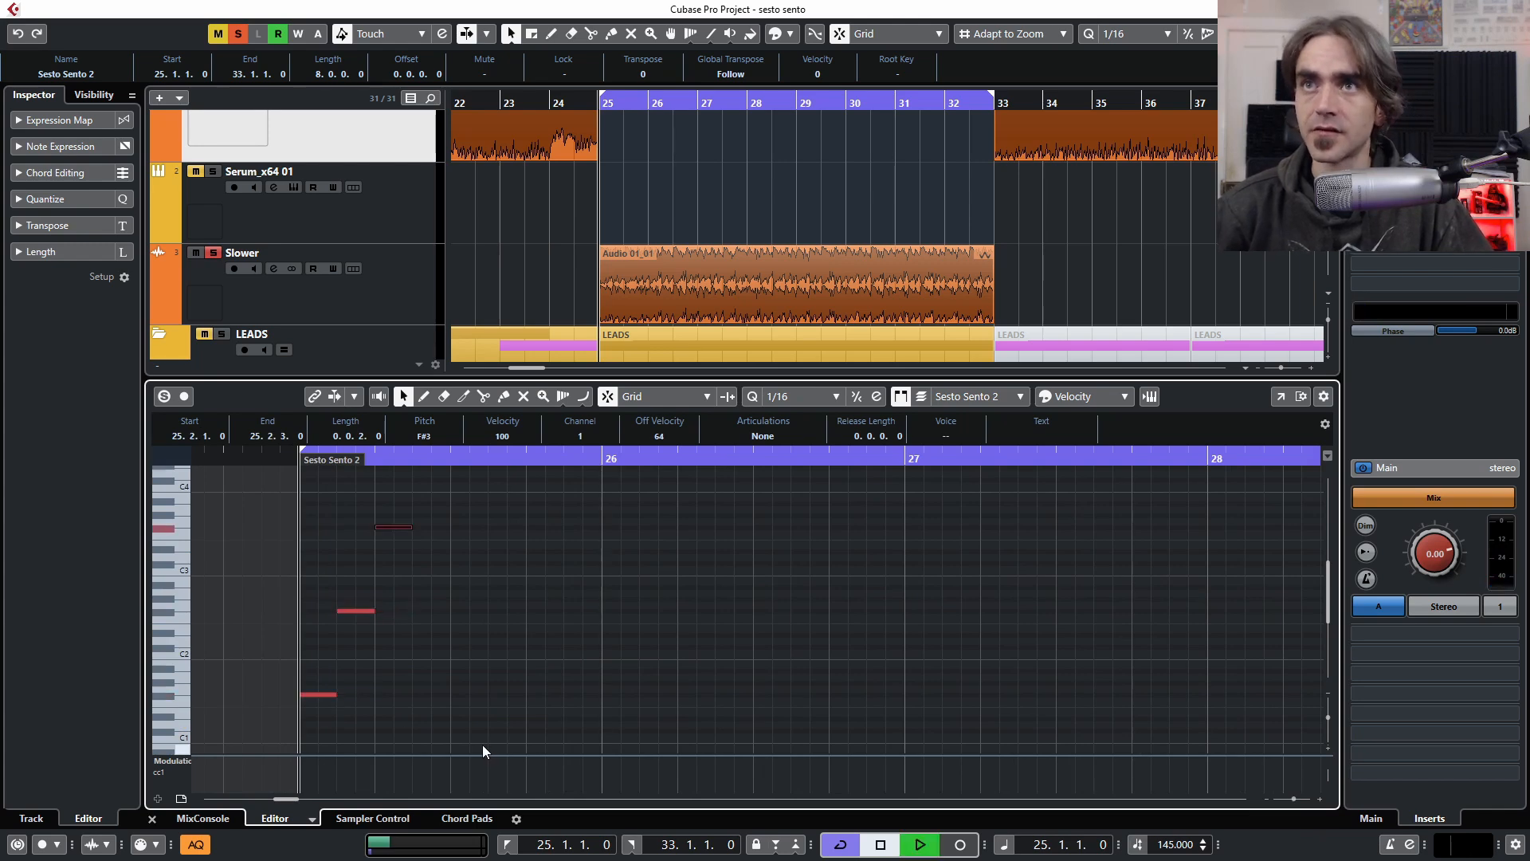
pyautogui.press('space')
# Move the new part onto the Serum_x64 01 track, solo that track and play it with the slowed reference
pyautogui.scroll(-4, 658, 287)
pyautogui.moveTo(638, 296); pyautogui.dragTo(639, 169)
pyautogui.press('space')
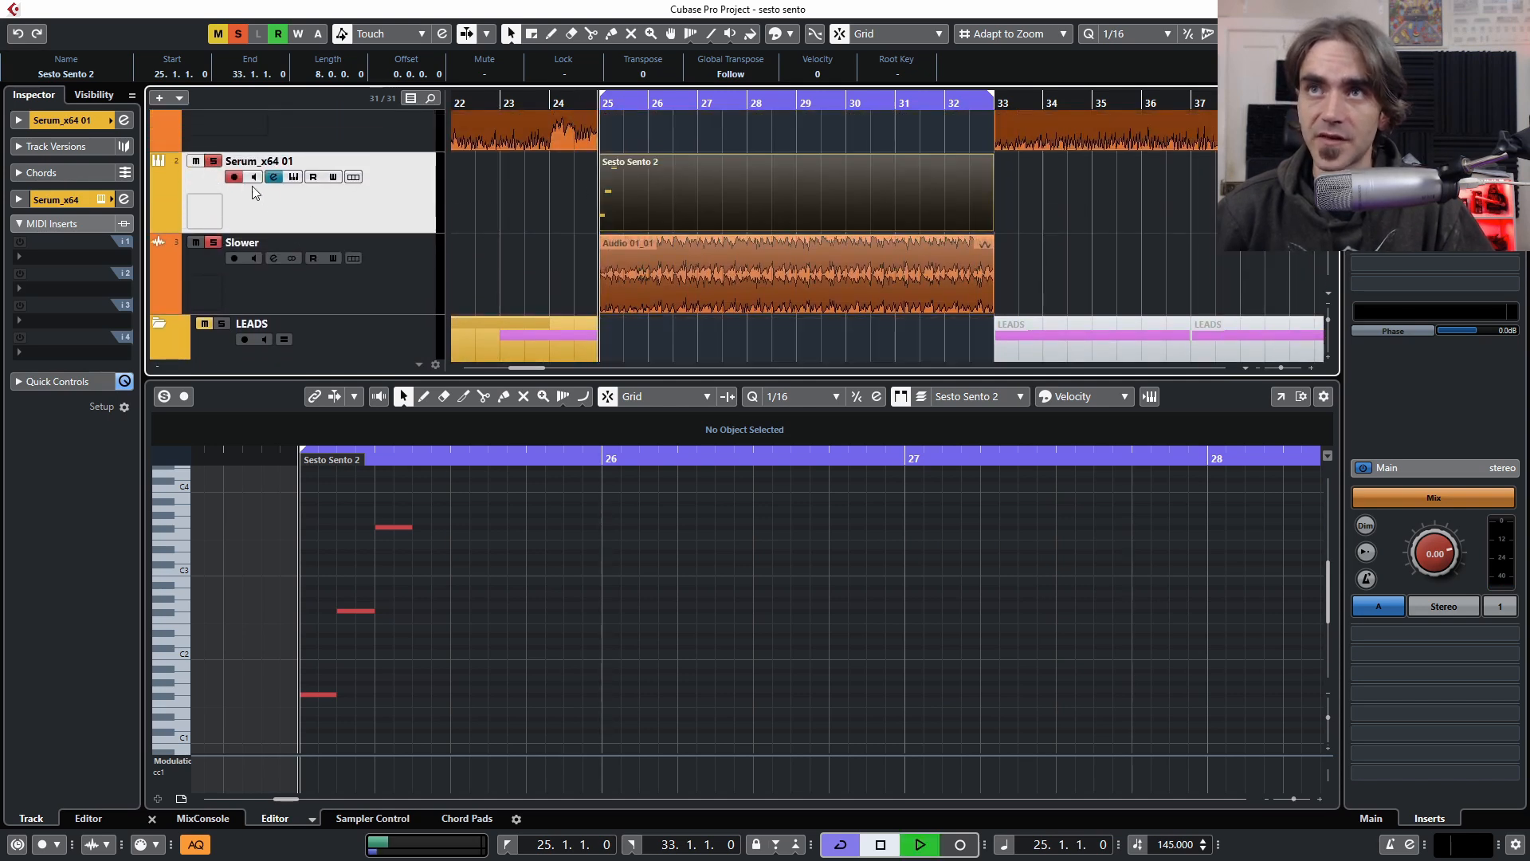
pyautogui.press('space')
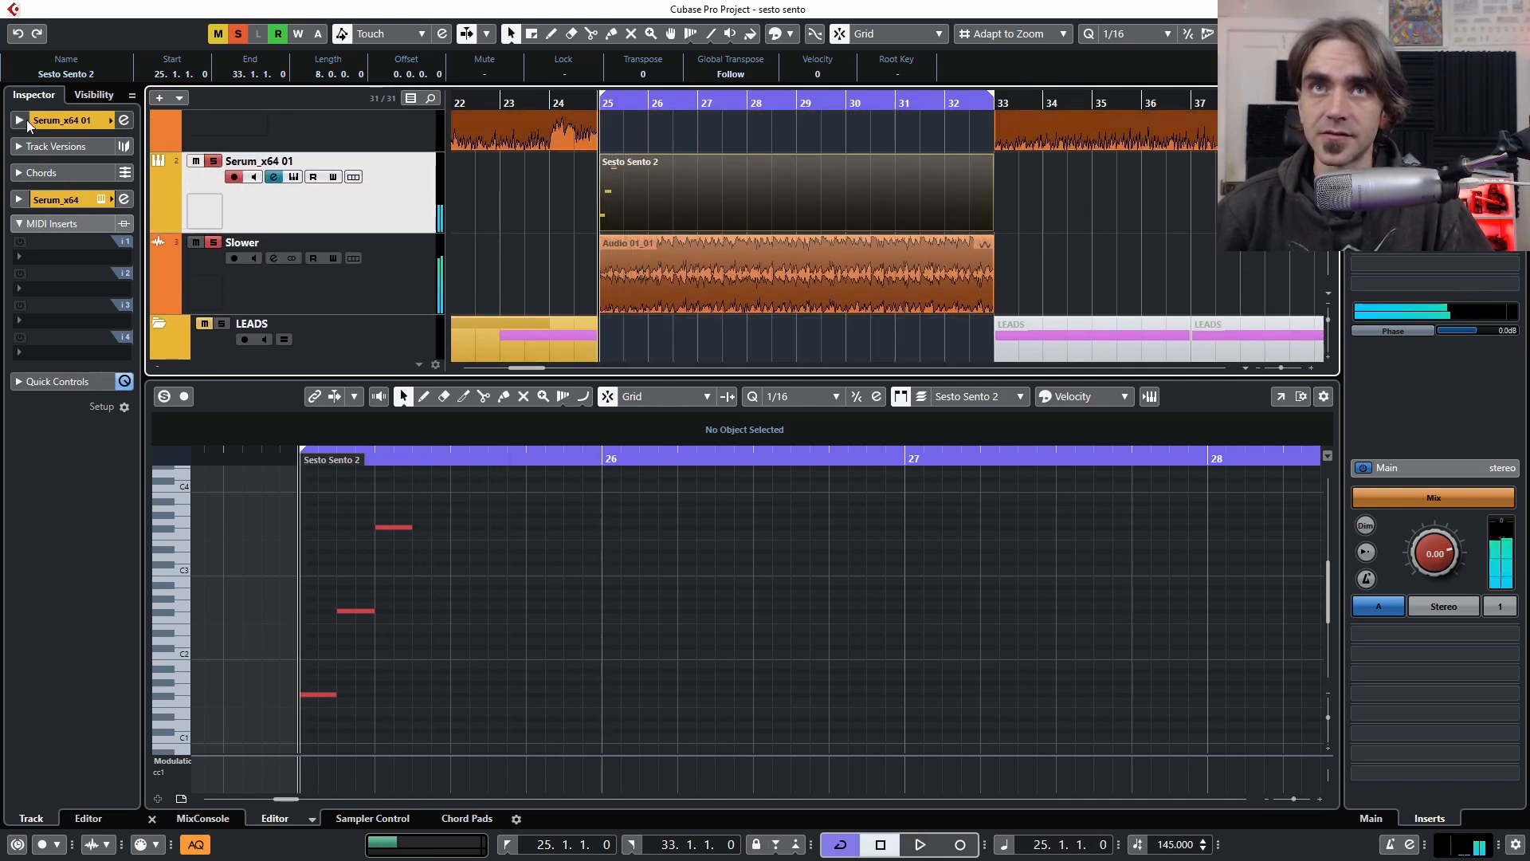
# Open the Serum_x64 01 track's synth and raise the track volume to -1.92 while comparing the notes with the slowed reference
pyautogui.click(75, 121)
pyautogui.click(122, 274)
pyautogui.click(100, 421)
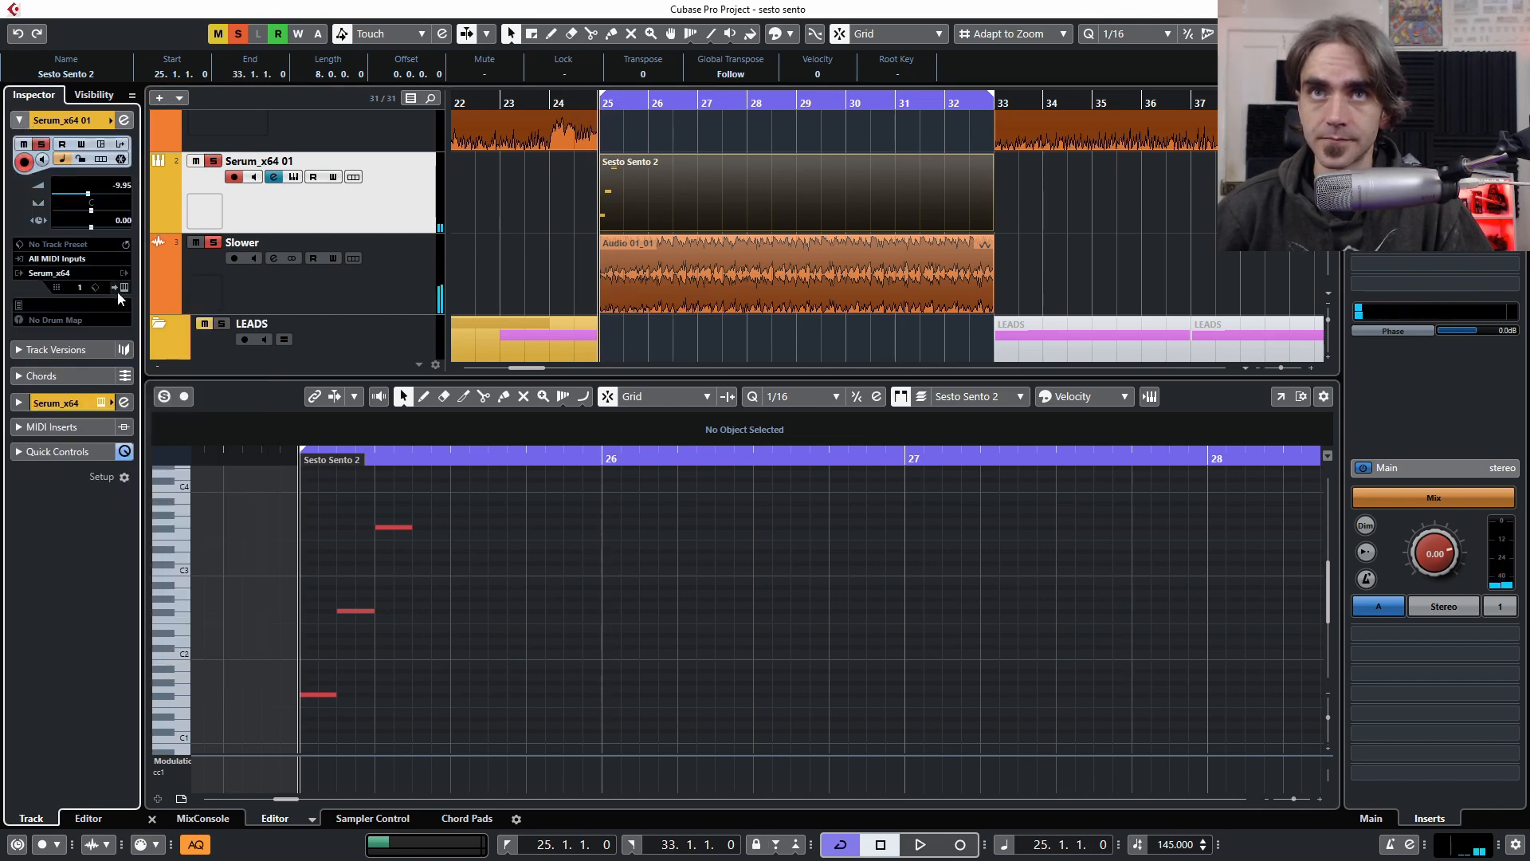
pyautogui.click(117, 293)
pyautogui.press('space')
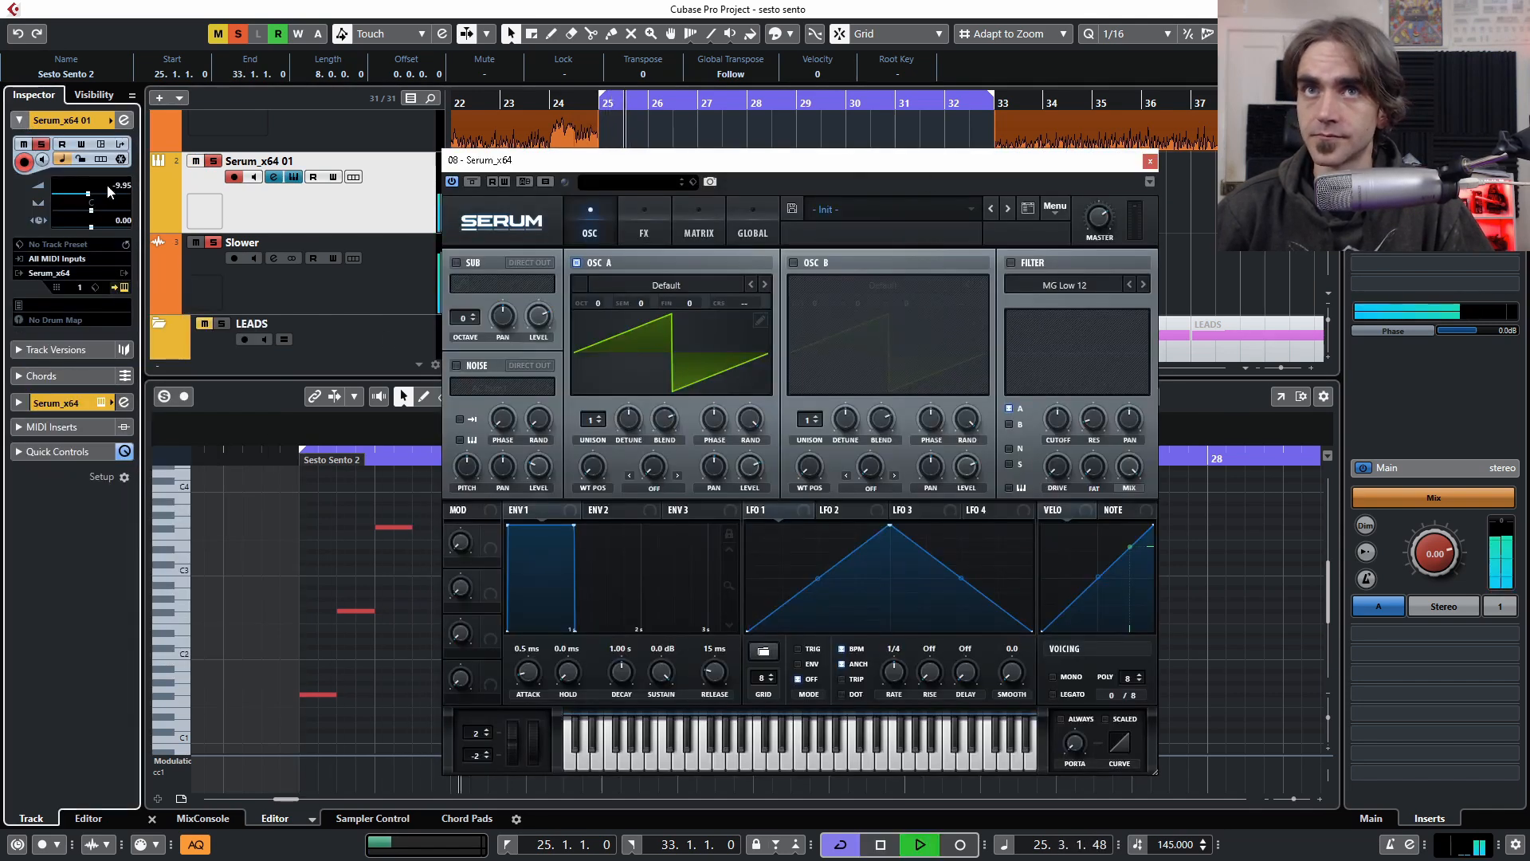
pyautogui.press('space')
pyautogui.press('space')
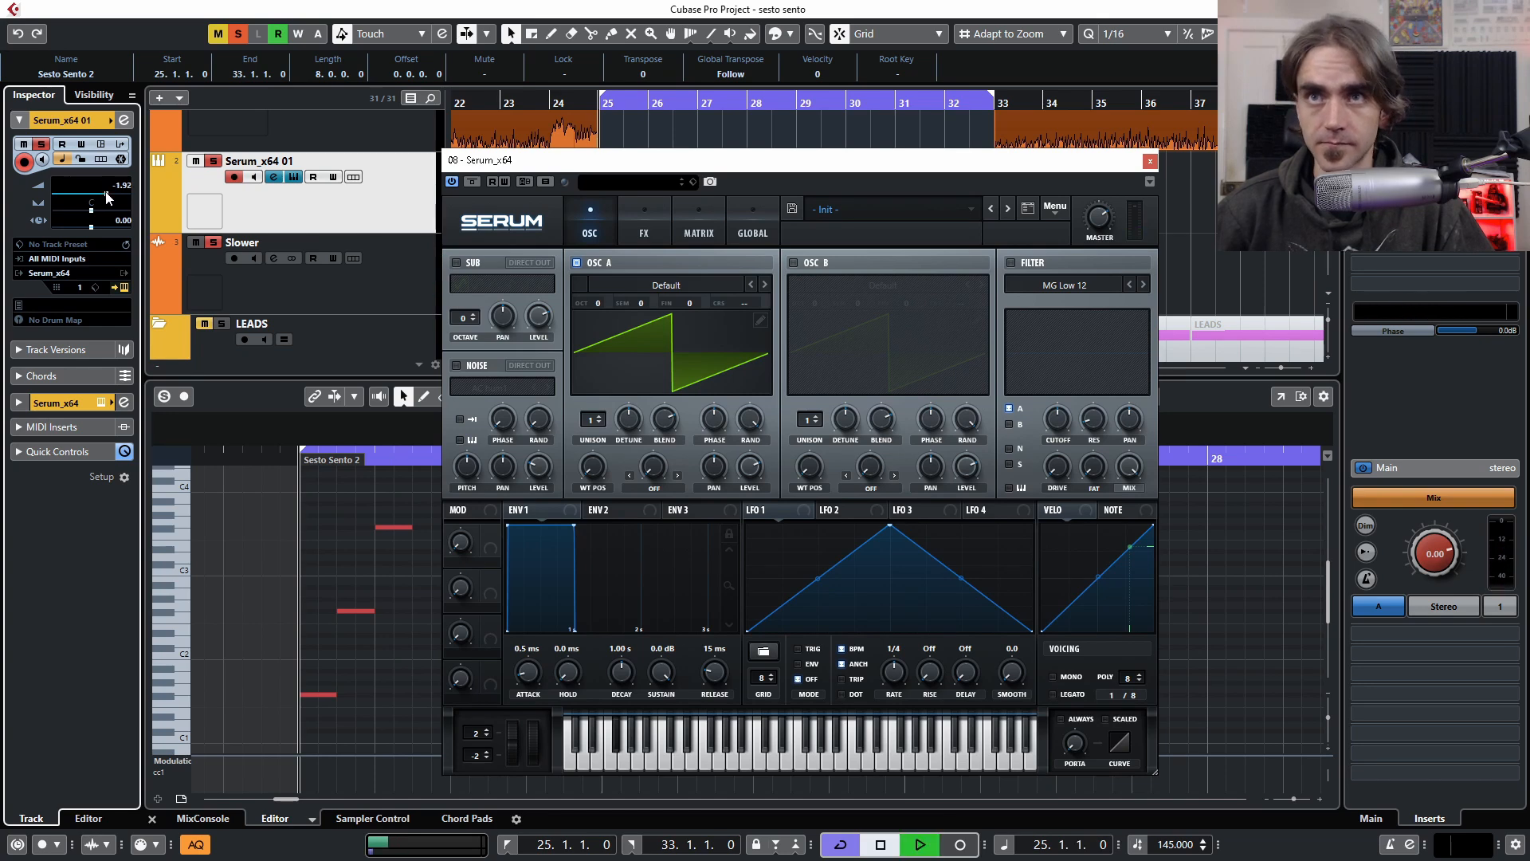
# Lower the Serum_x64 01 track volume to -3.05 against the slowed reference and close the synth window
pyautogui.press('space')
pyautogui.moveTo(106, 195); pyautogui.dragTo(102, 195)
pyautogui.press('space')
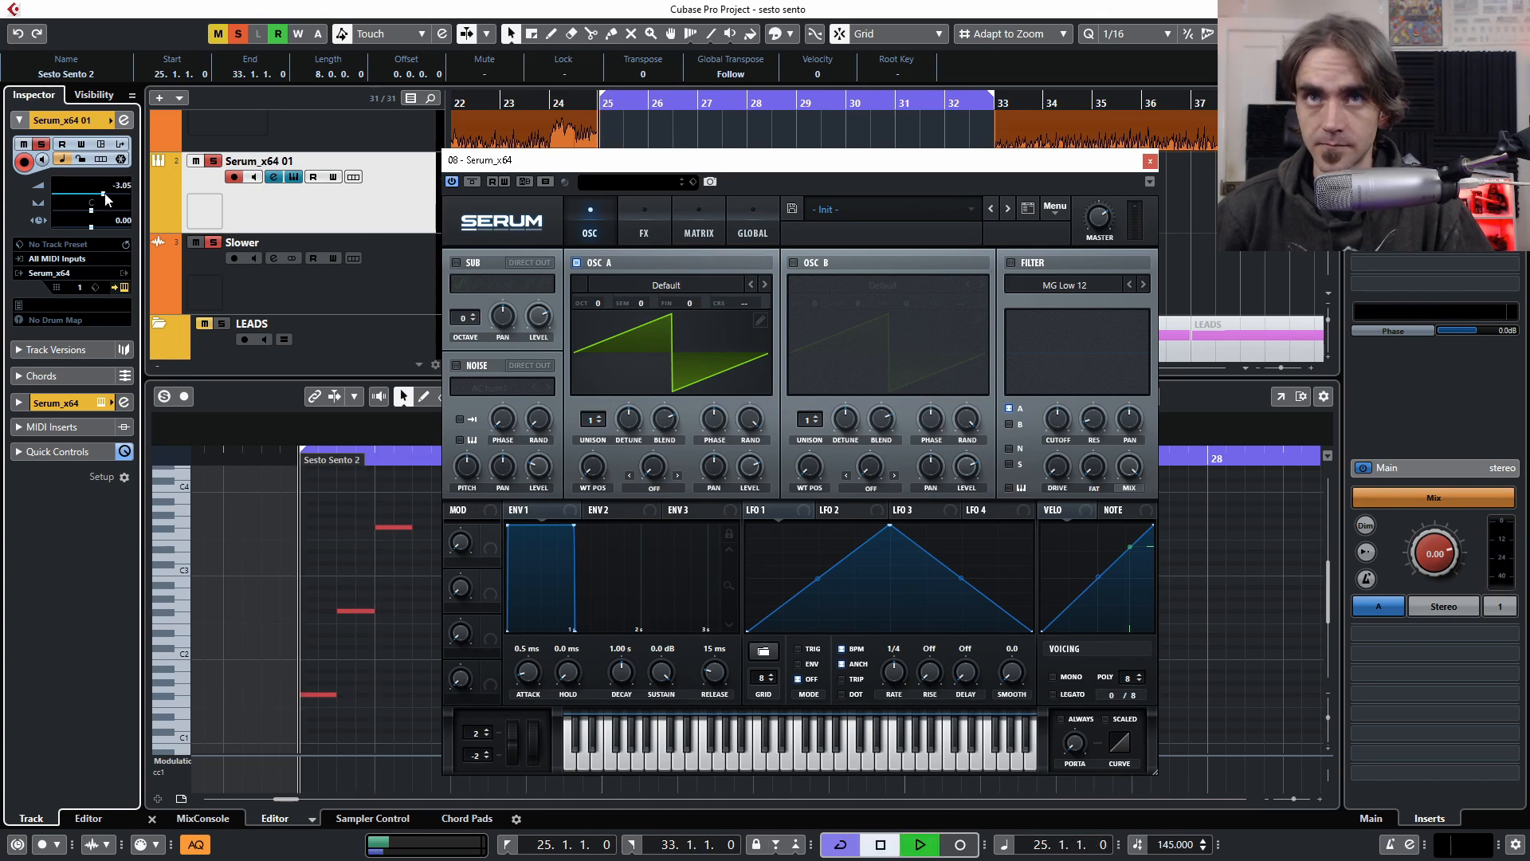
pyautogui.press('space')
pyautogui.click(1150, 160)
# Add an eighth-note F#2 at 25.2.3 and an eighth-note F#3 at 25.3.1, and play them with the reference
pyautogui.click(631, 623)
pyautogui.press('space')
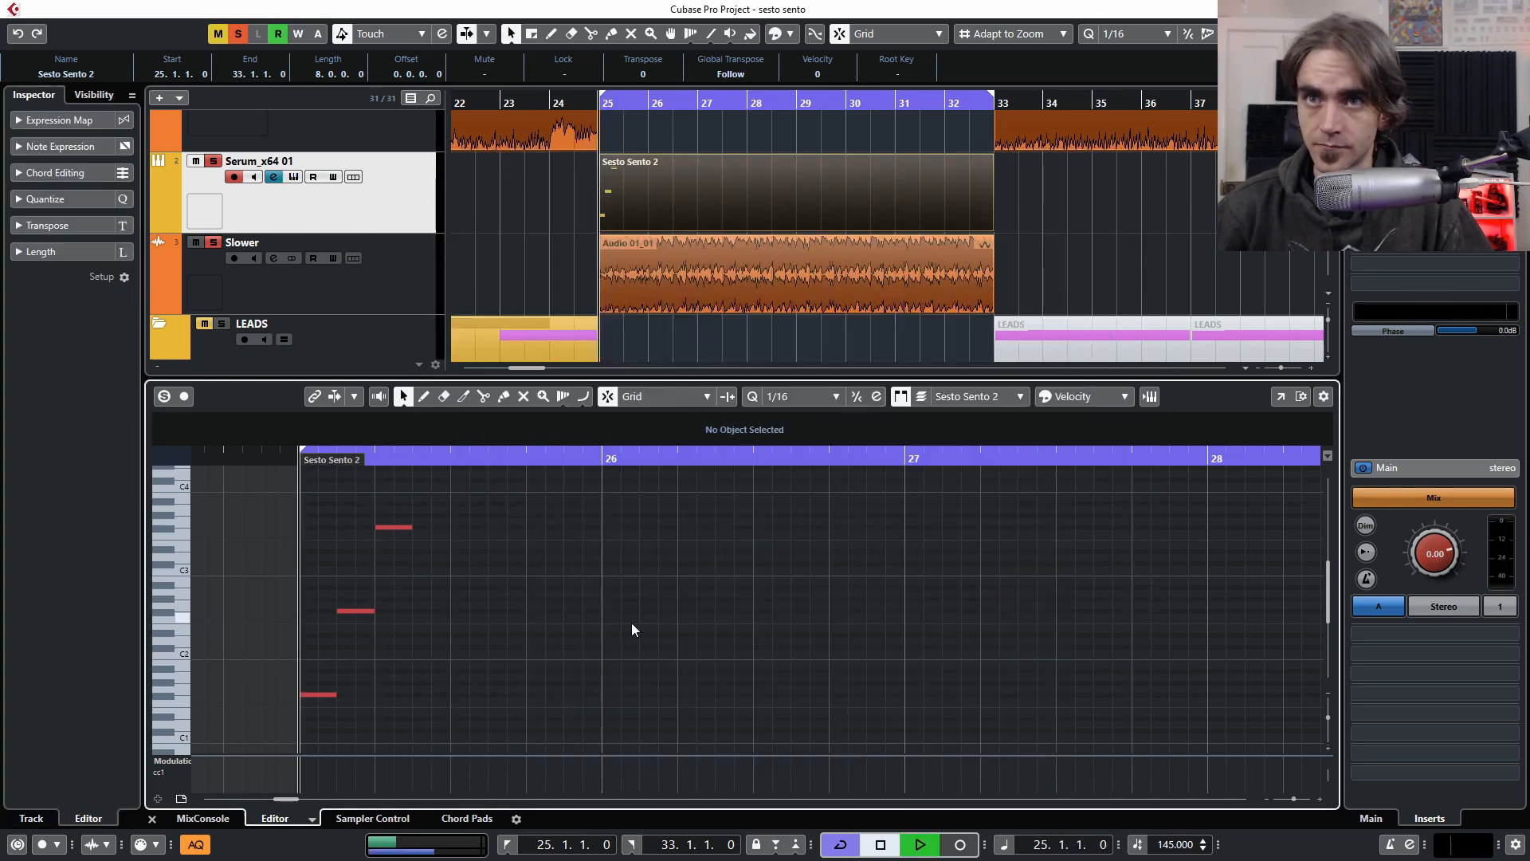
pyautogui.press('space')
pyautogui.doubleClick(413, 612)
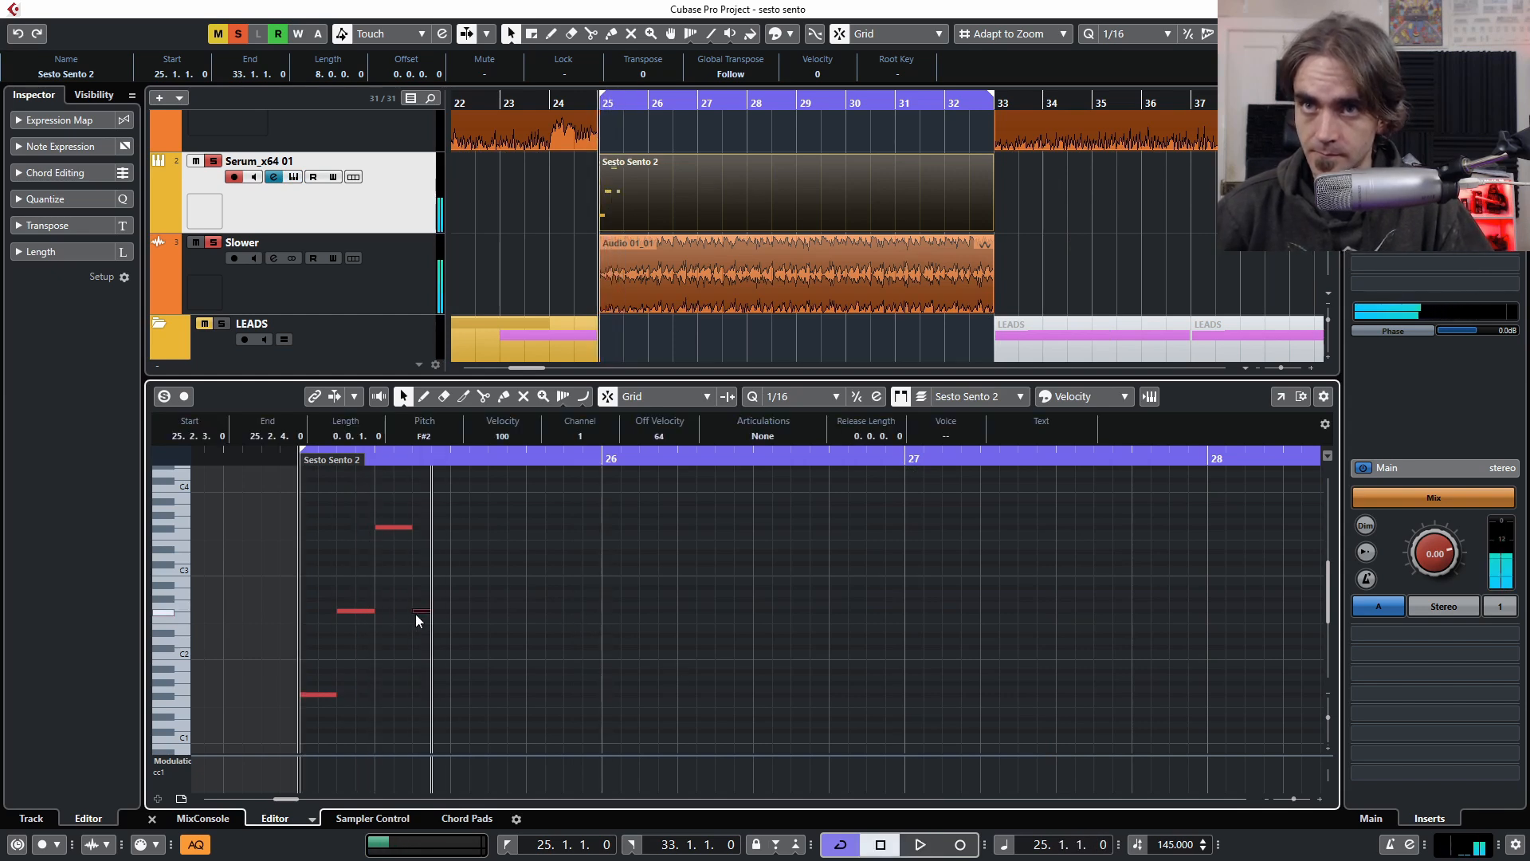
pyautogui.press('space')
pyautogui.doubleClick(459, 528)
pyautogui.moveTo(459, 528); pyautogui.dragTo(488, 529)
pyautogui.press('space')
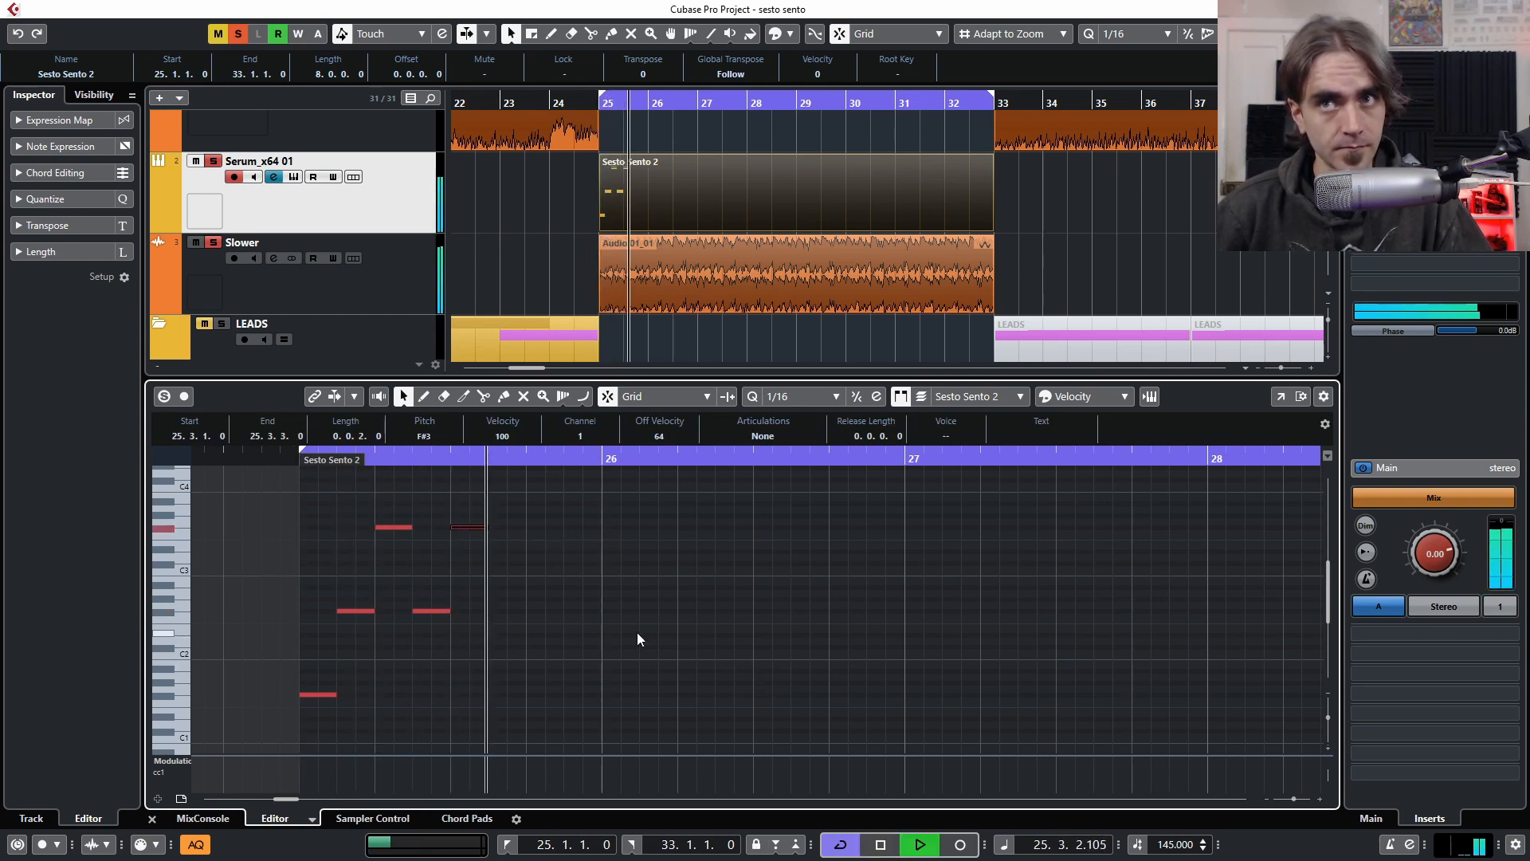
# Add an eighth-note F#2 at 25.3.3 and compare the melody with the slowed reference
pyautogui.press('space')
pyautogui.doubleClick(494, 610)
pyautogui.press('space')
pyautogui.moveTo(502, 610); pyautogui.dragTo(526, 612)
pyautogui.press('space')
pyautogui.press('space')
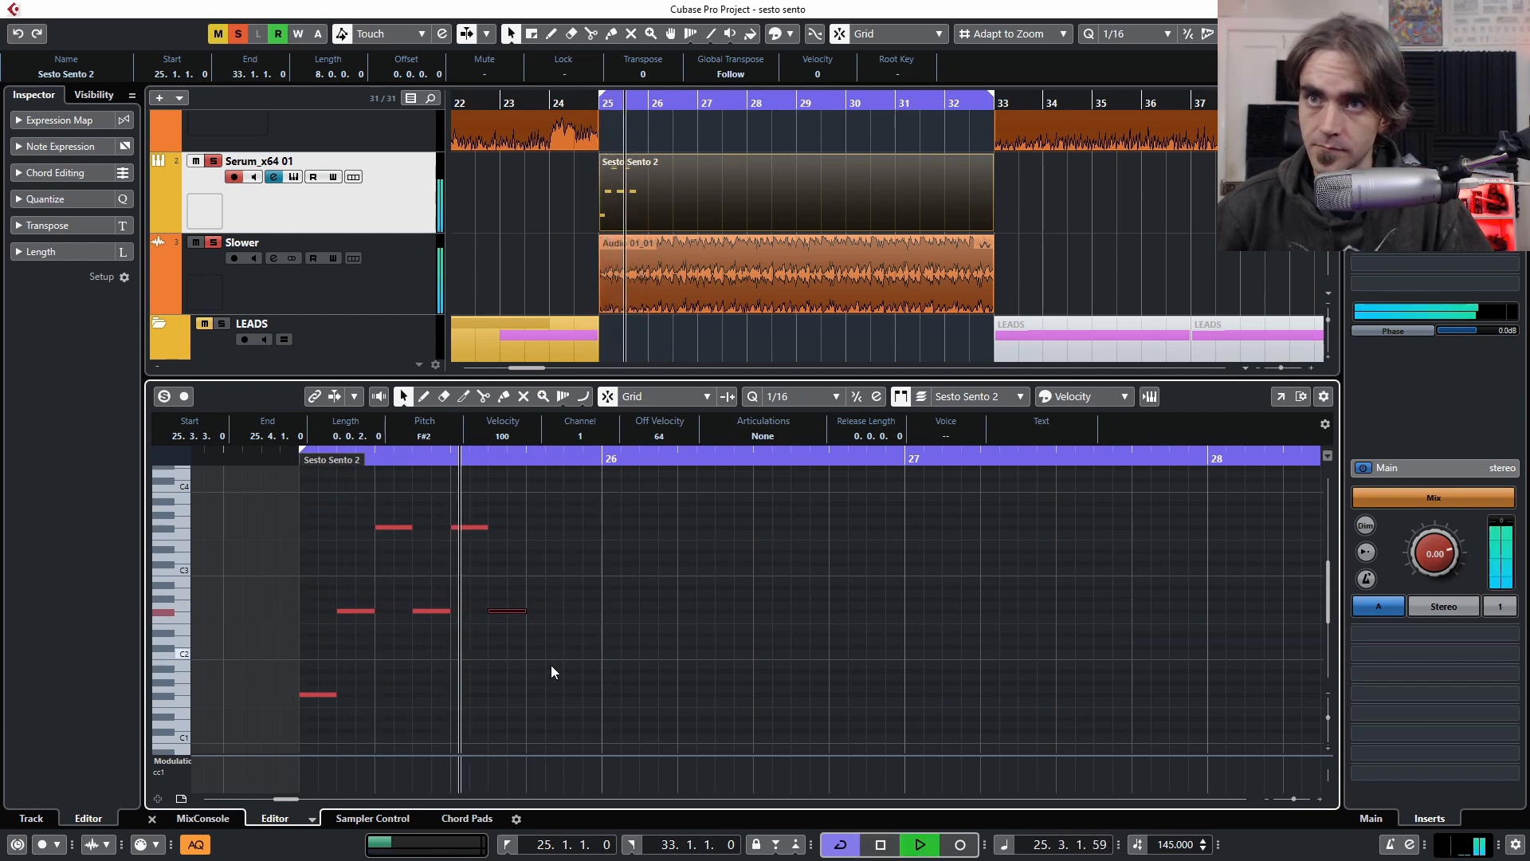
pyautogui.press('space')
# Add an F#1 at 25.4.1, lengthen it to an eighth note and replay the phrase
pyautogui.press('space')
pyautogui.doubleClick(532, 695)
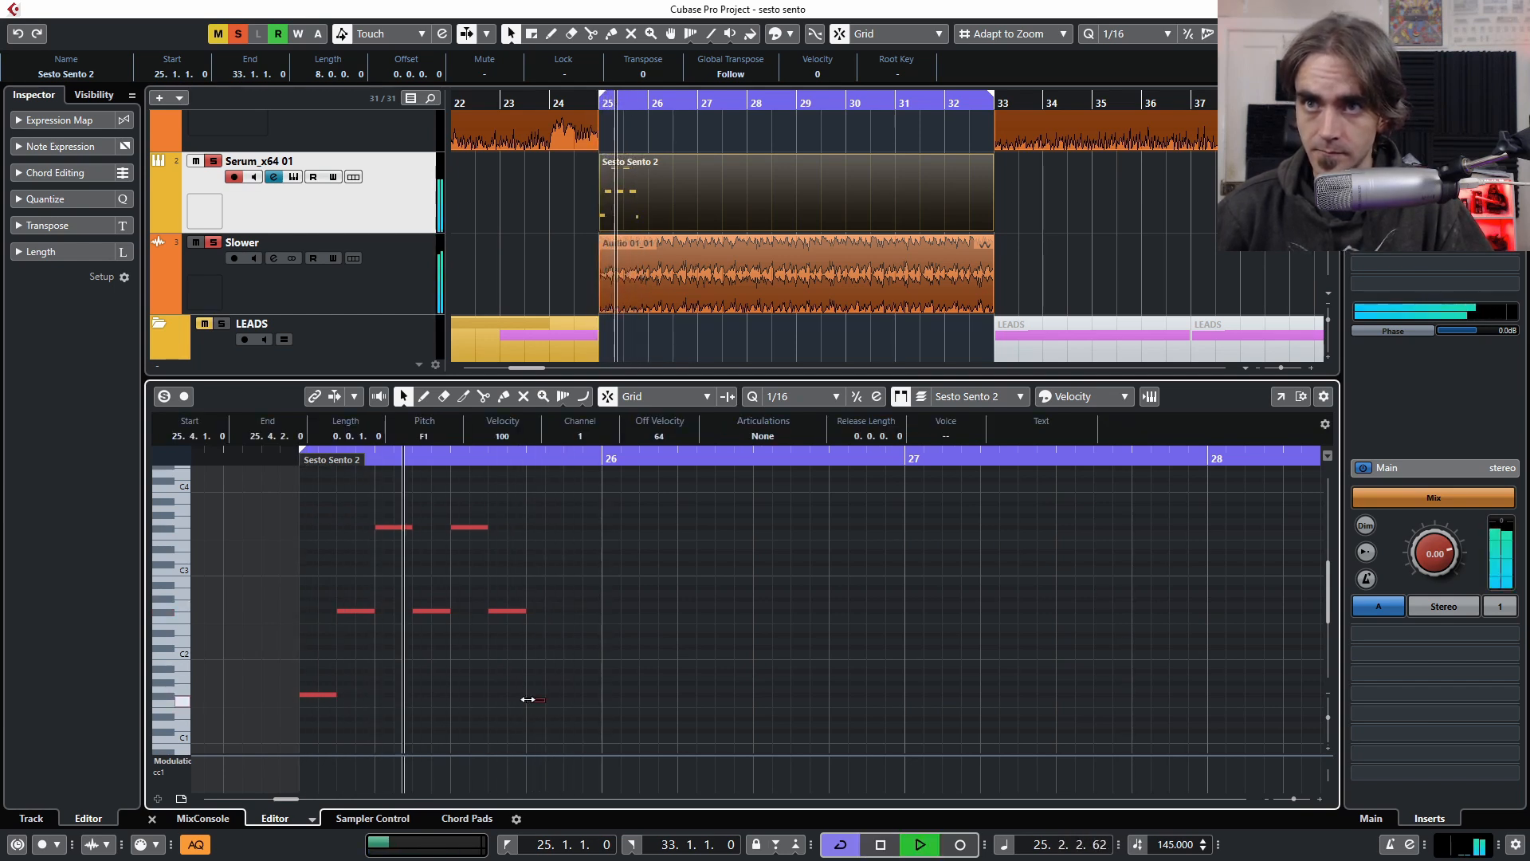
pyautogui.press('space')
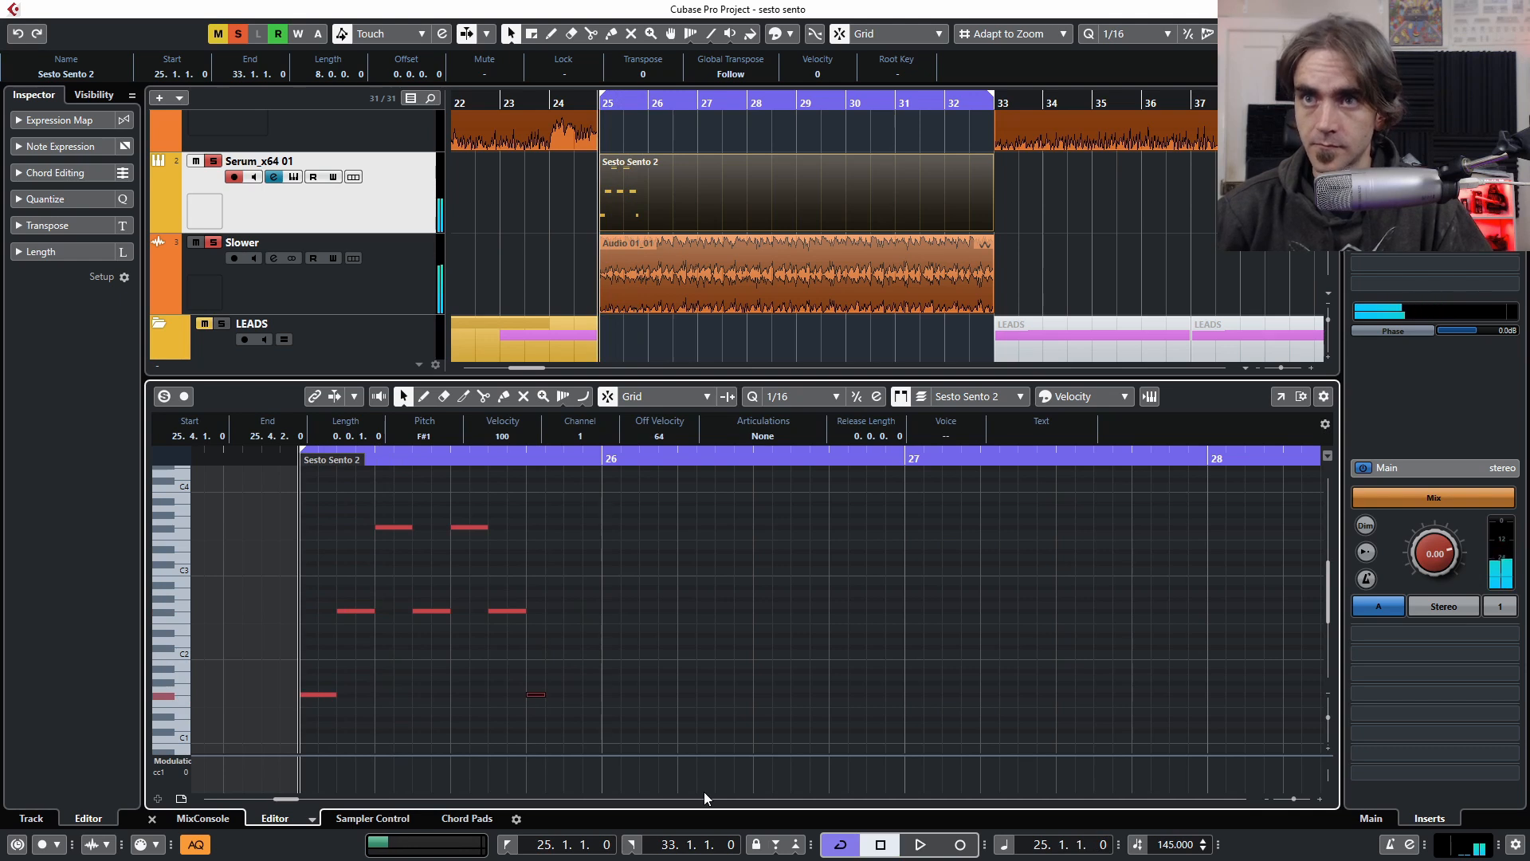
pyautogui.moveTo(539, 693); pyautogui.dragTo(562, 694)
pyautogui.click(596, 690)
pyautogui.press('space')
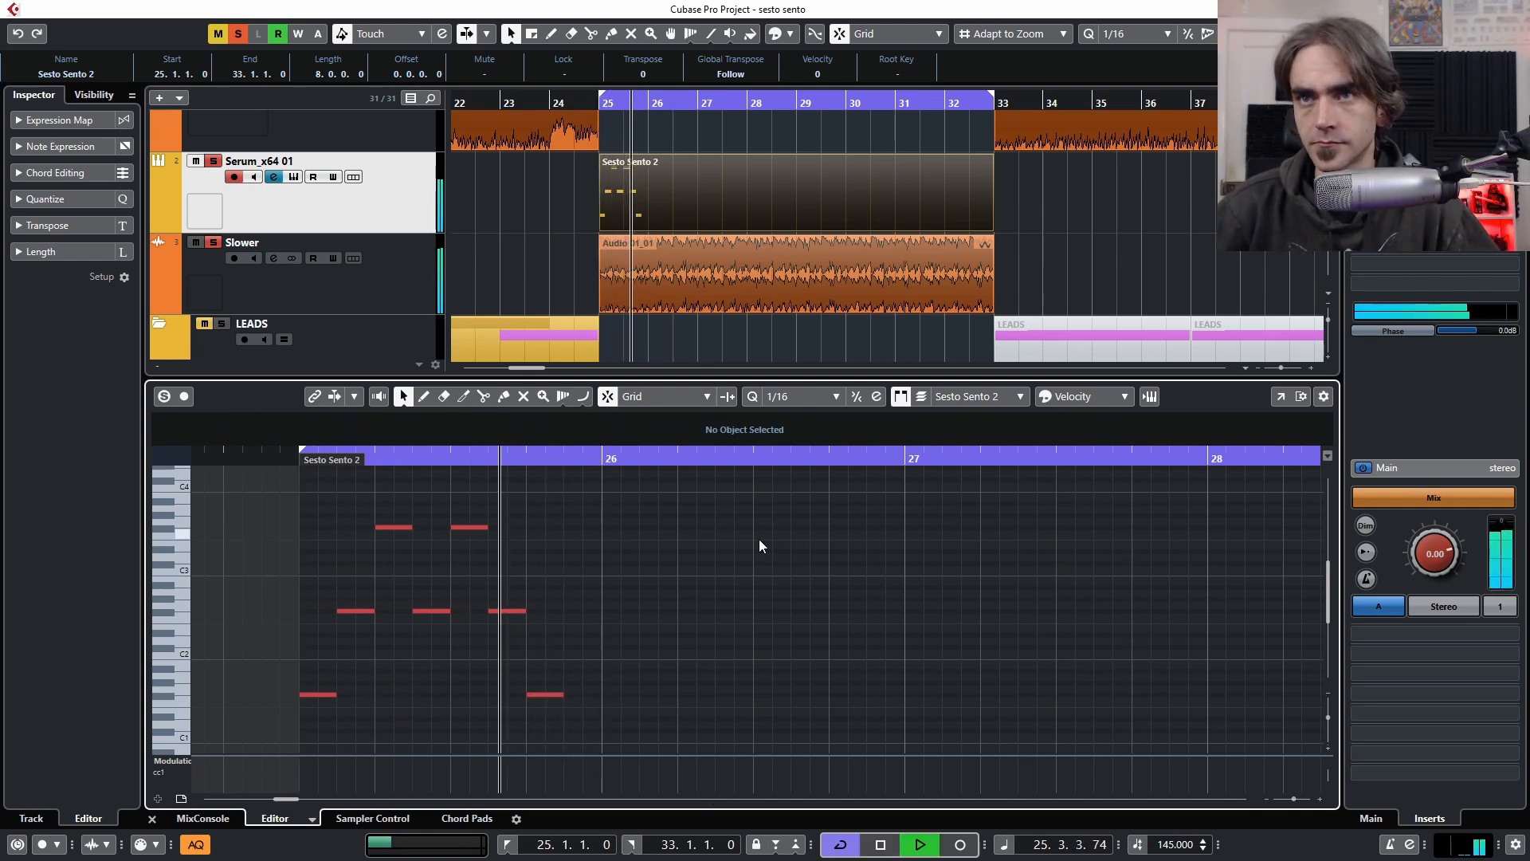
# Add an eighth note at 25.4.3 to finish the bar and raise it to A3 while comparing with the reference
pyautogui.press('space')
pyautogui.doubleClick(572, 527)
pyautogui.press('space')
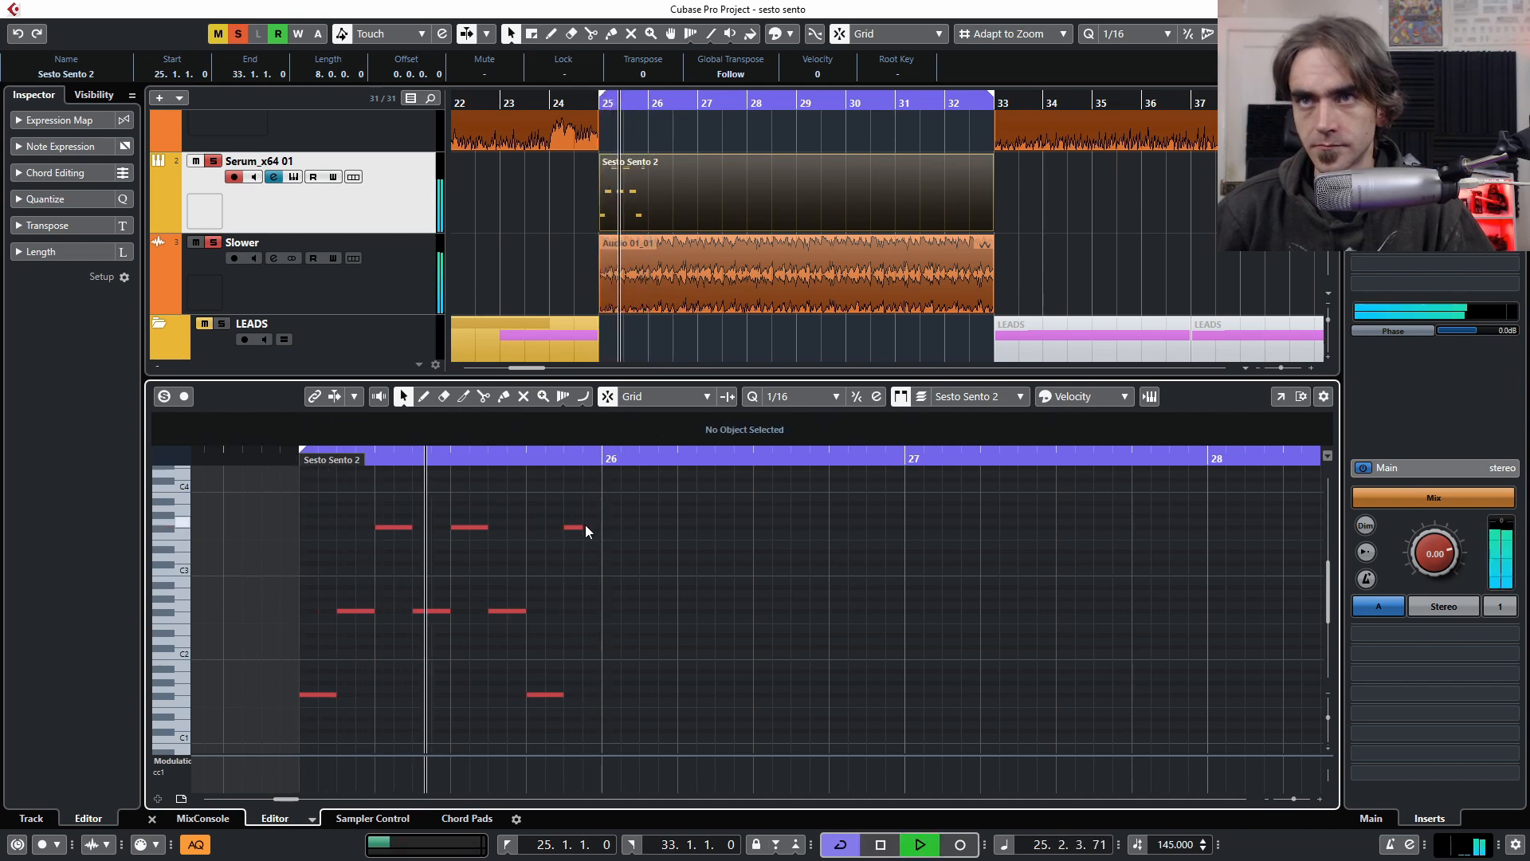
pyautogui.press('space')
pyautogui.moveTo(580, 528); pyautogui.dragTo(595, 528)
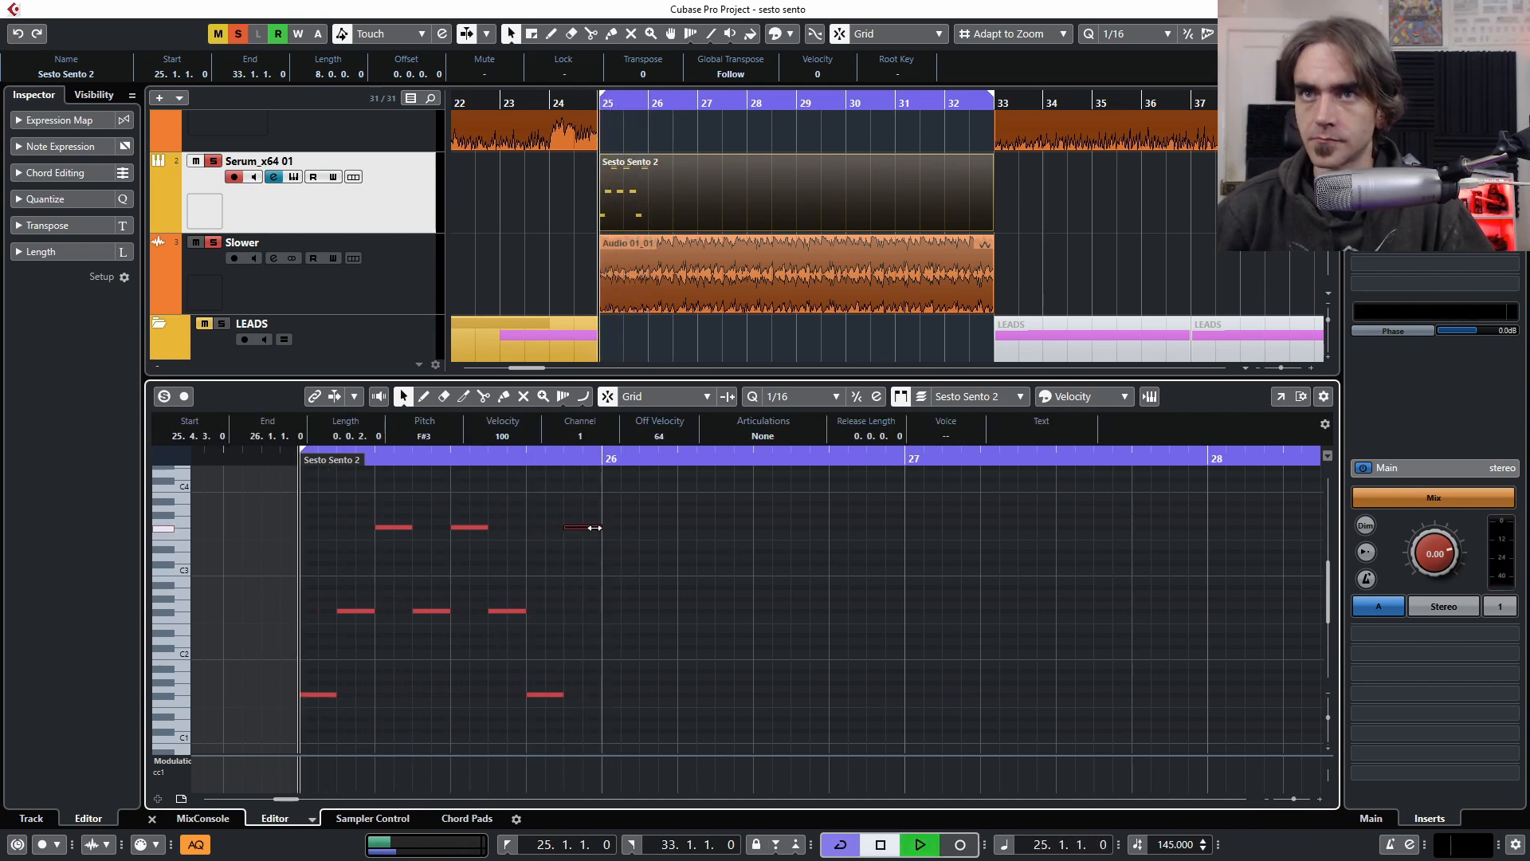
pyautogui.press('space')
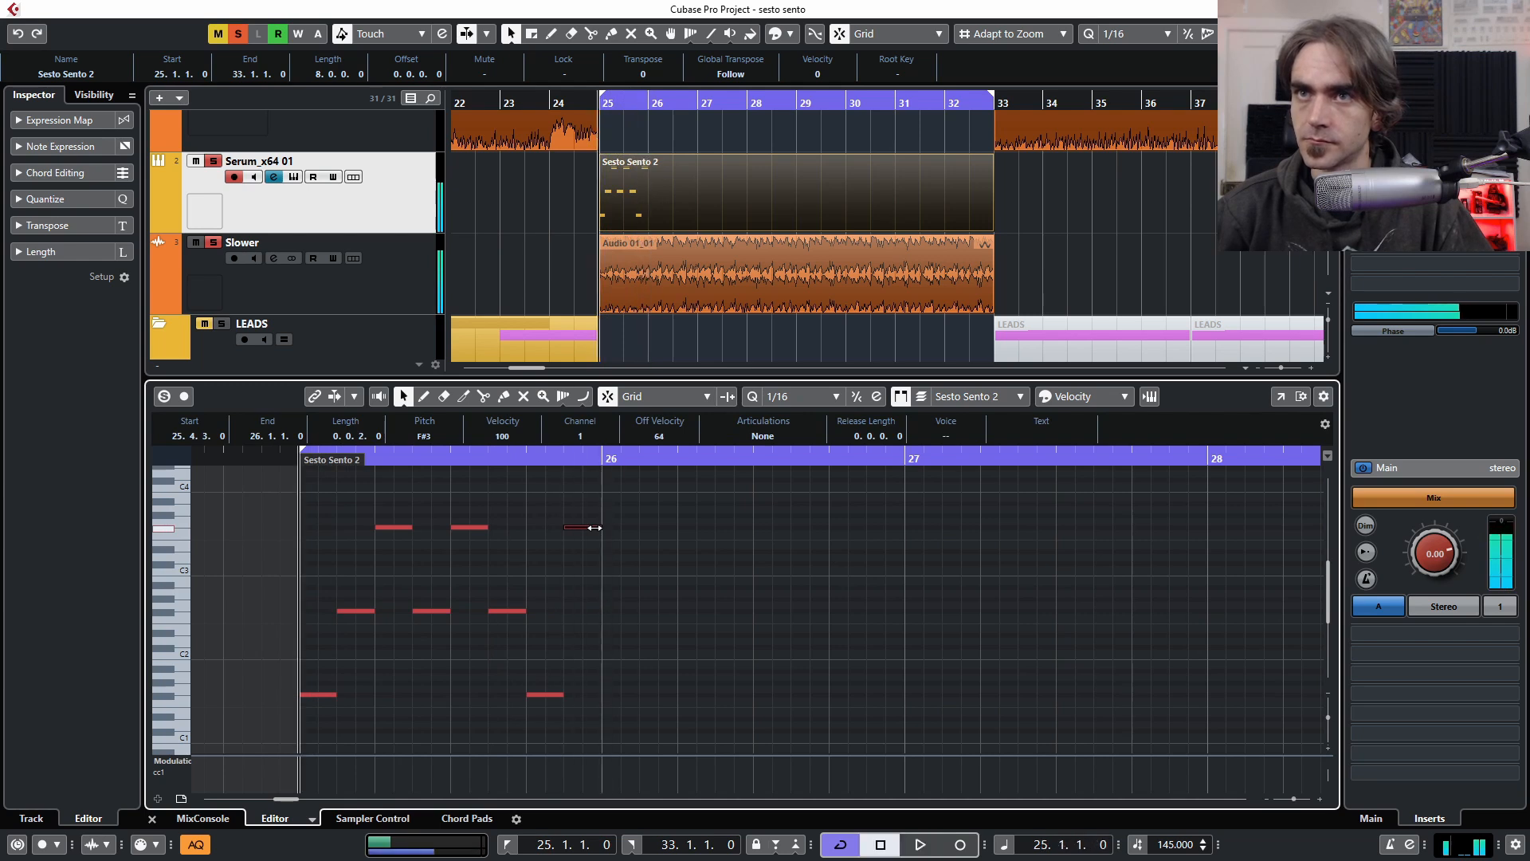
pyautogui.press('Up')
pyautogui.press('Up')
pyautogui.press('Up')
pyautogui.click(752, 534)
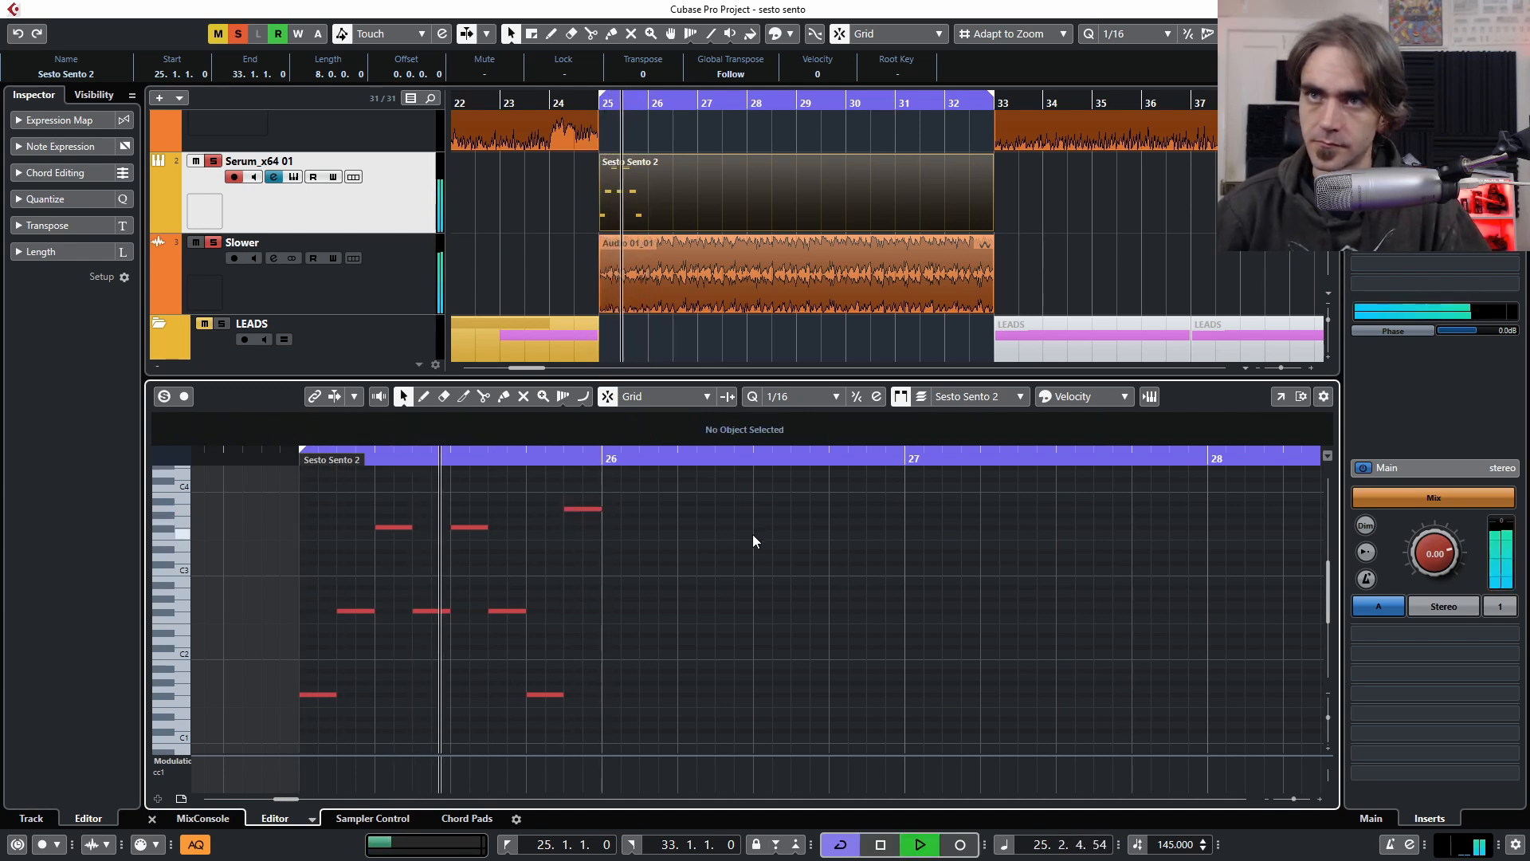
# Duplicate the complete bar 25 phrase into bar 26 and play it with the slowed reference
pyautogui.press('space')
pyautogui.scroll(2, 598, 561)
pyautogui.press('space')
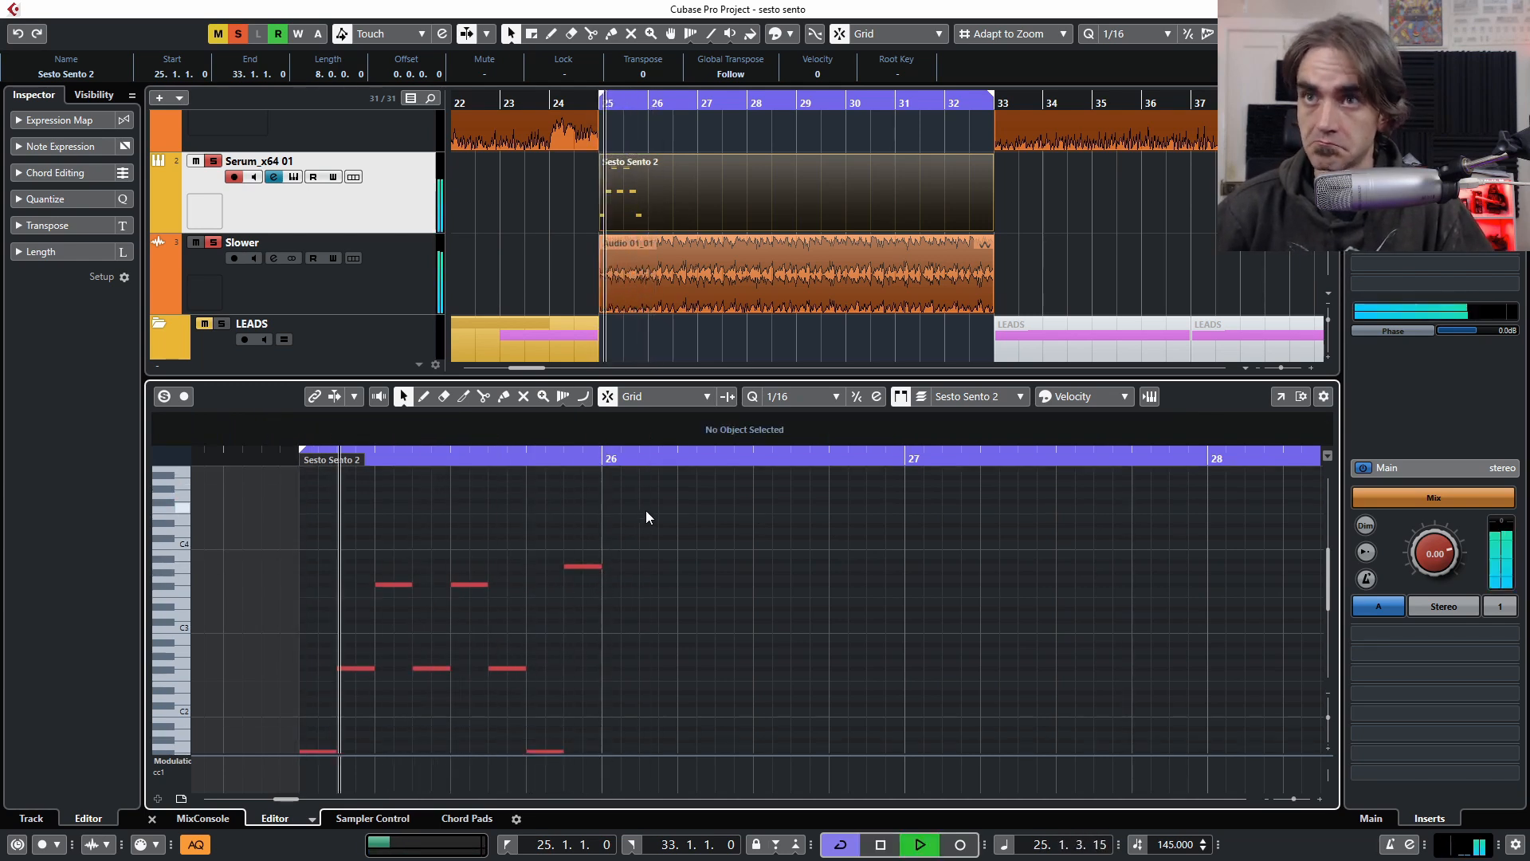
pyautogui.scroll(-1, 638, 514)
pyautogui.press('space')
pyautogui.moveTo(590, 489); pyautogui.dragTo(337, 717)
pyautogui.hotkey('ctrl', 'd')
pyautogui.press('space')
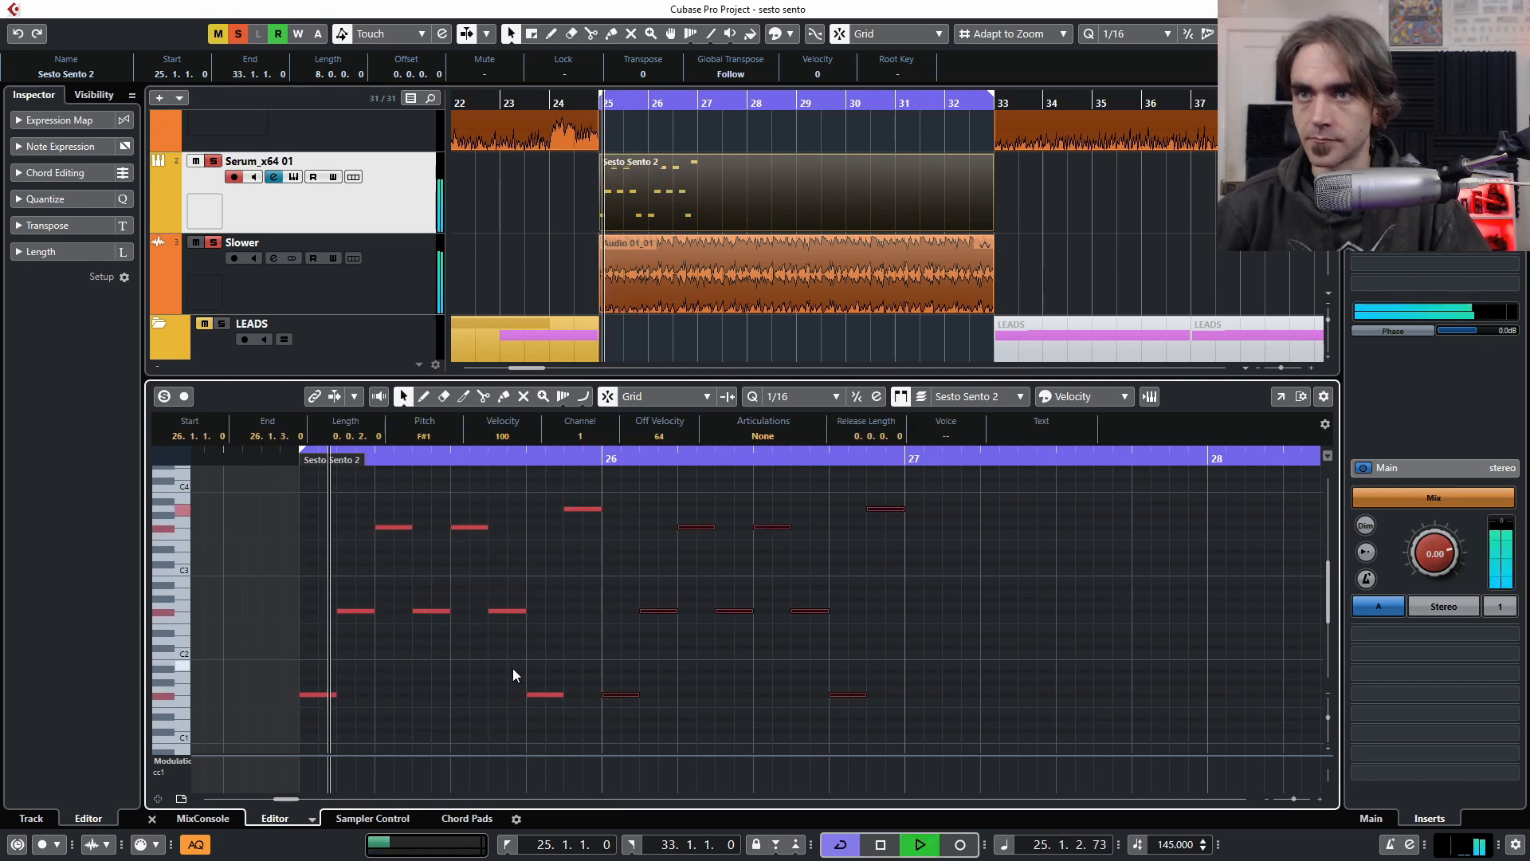
pyautogui.click(847, 659)
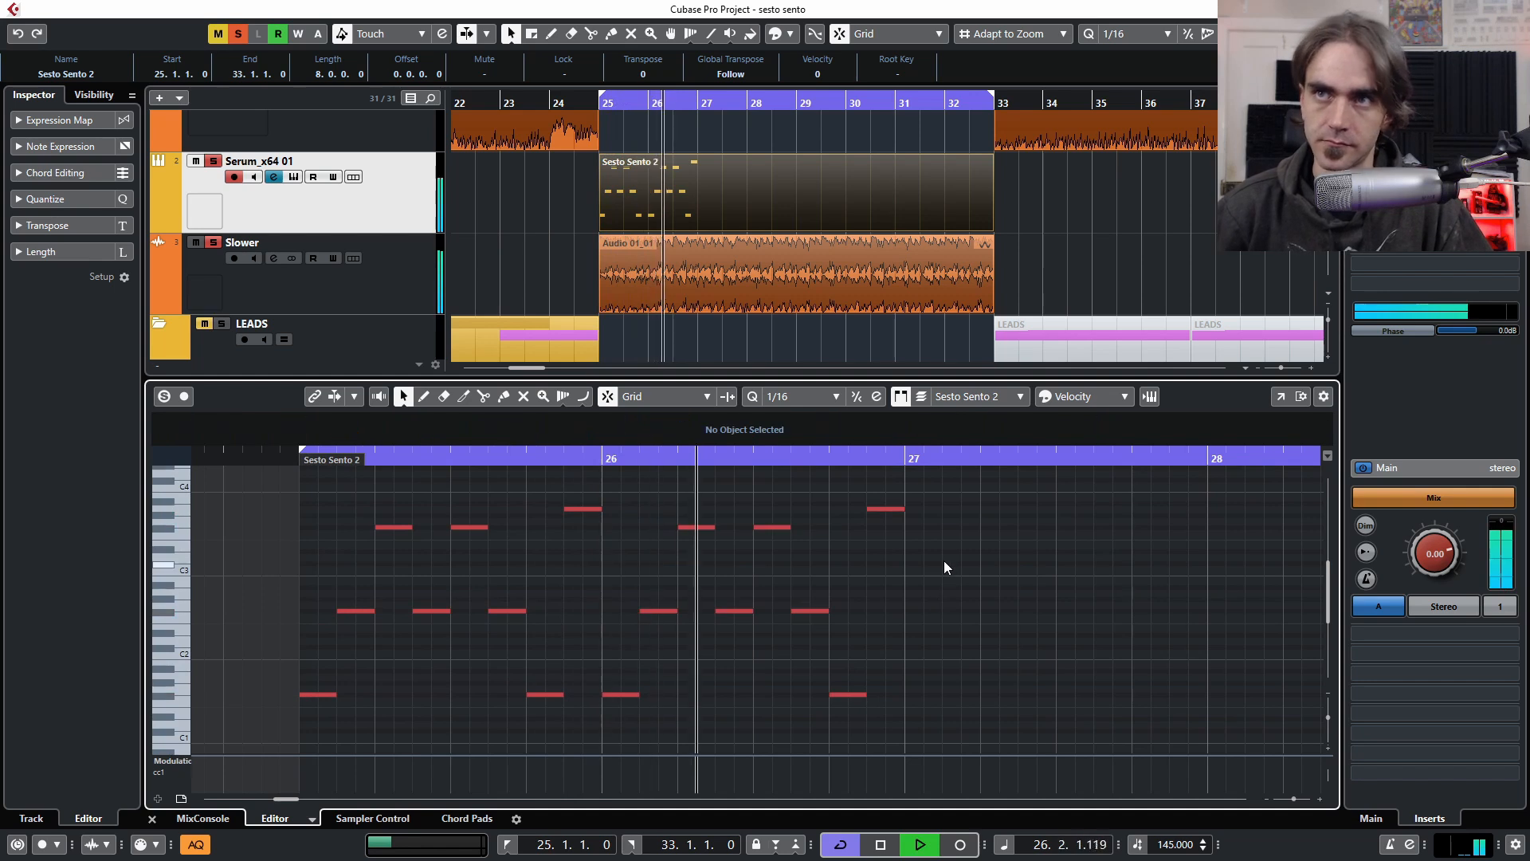
# Lower the last note of bar 26 to G#3 and duplicate that bar's phrase into bar 27
pyautogui.press('space')
pyautogui.click(888, 509)
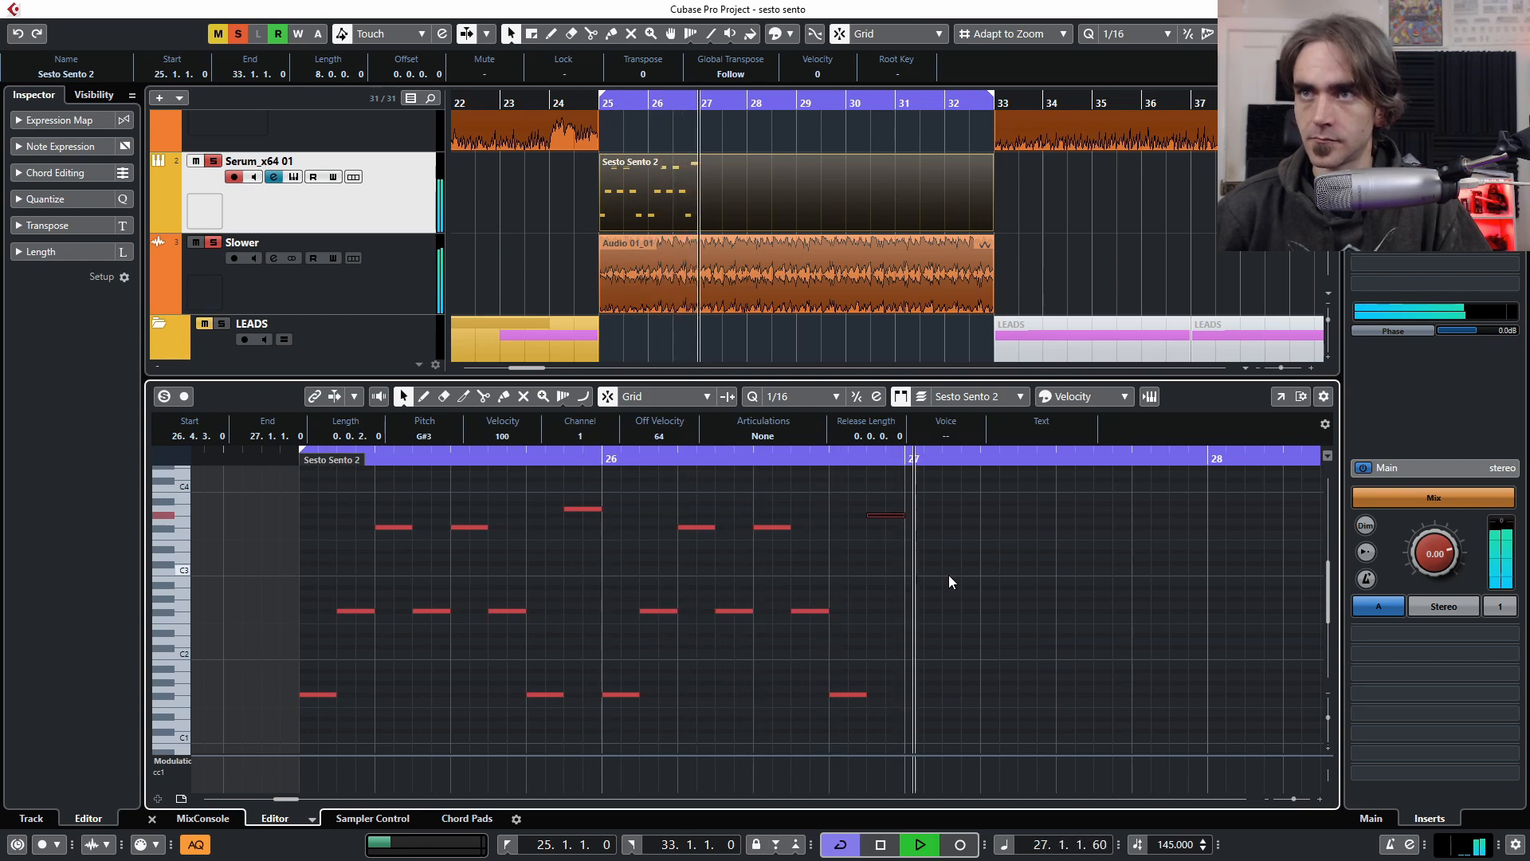
pyautogui.moveTo(904, 490); pyautogui.dragTo(626, 722)
pyautogui.hotkey('ctrl', 'd')
pyautogui.click(1144, 504)
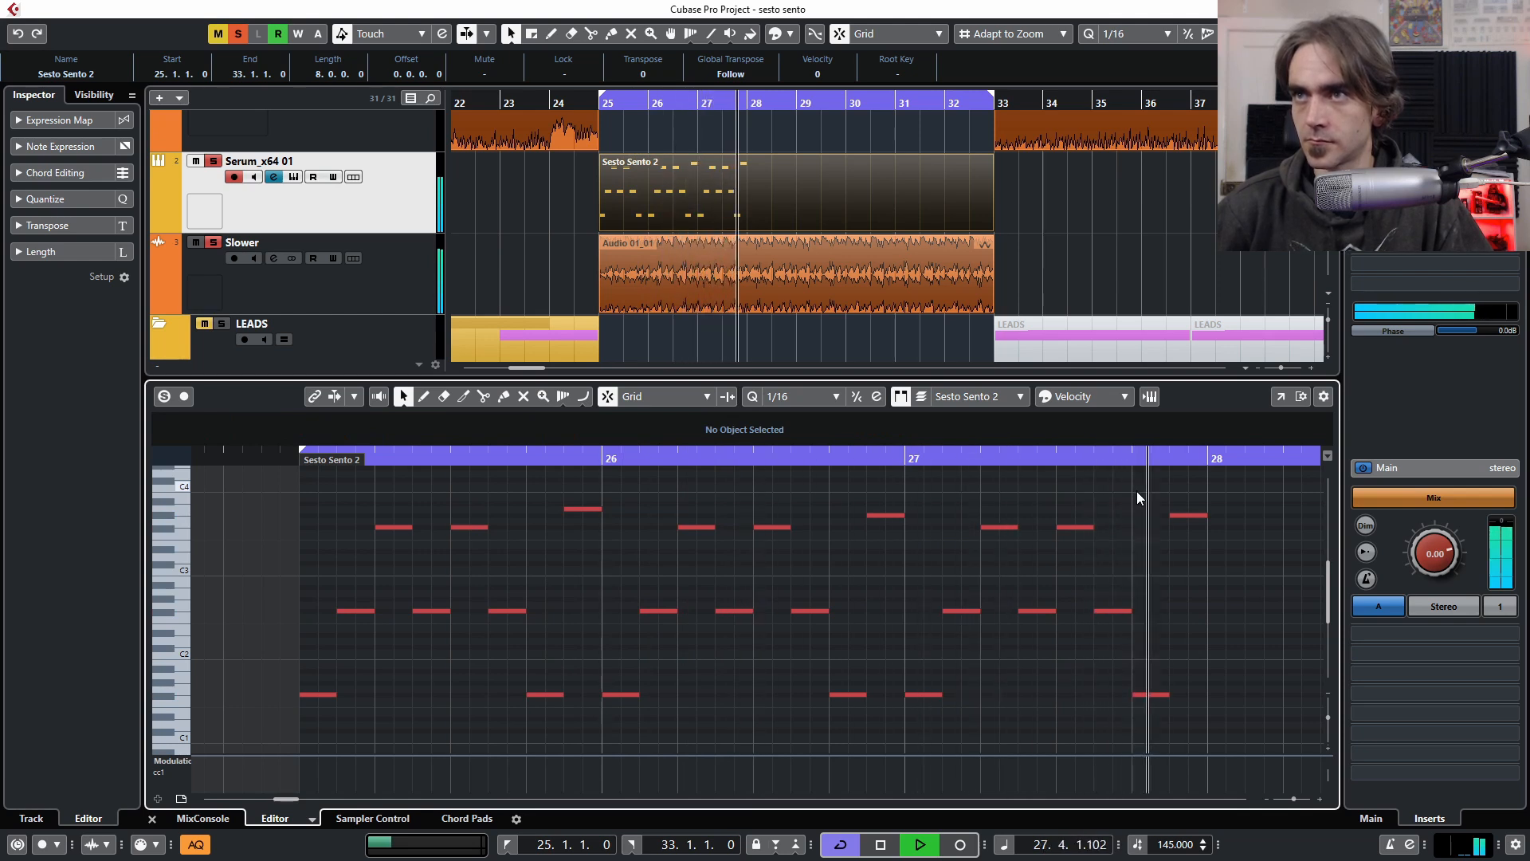
# Change the last note of bar 26 to F#3 and listen to the melody against the reference up to bar 28
pyautogui.press('space')
pyautogui.press('space')
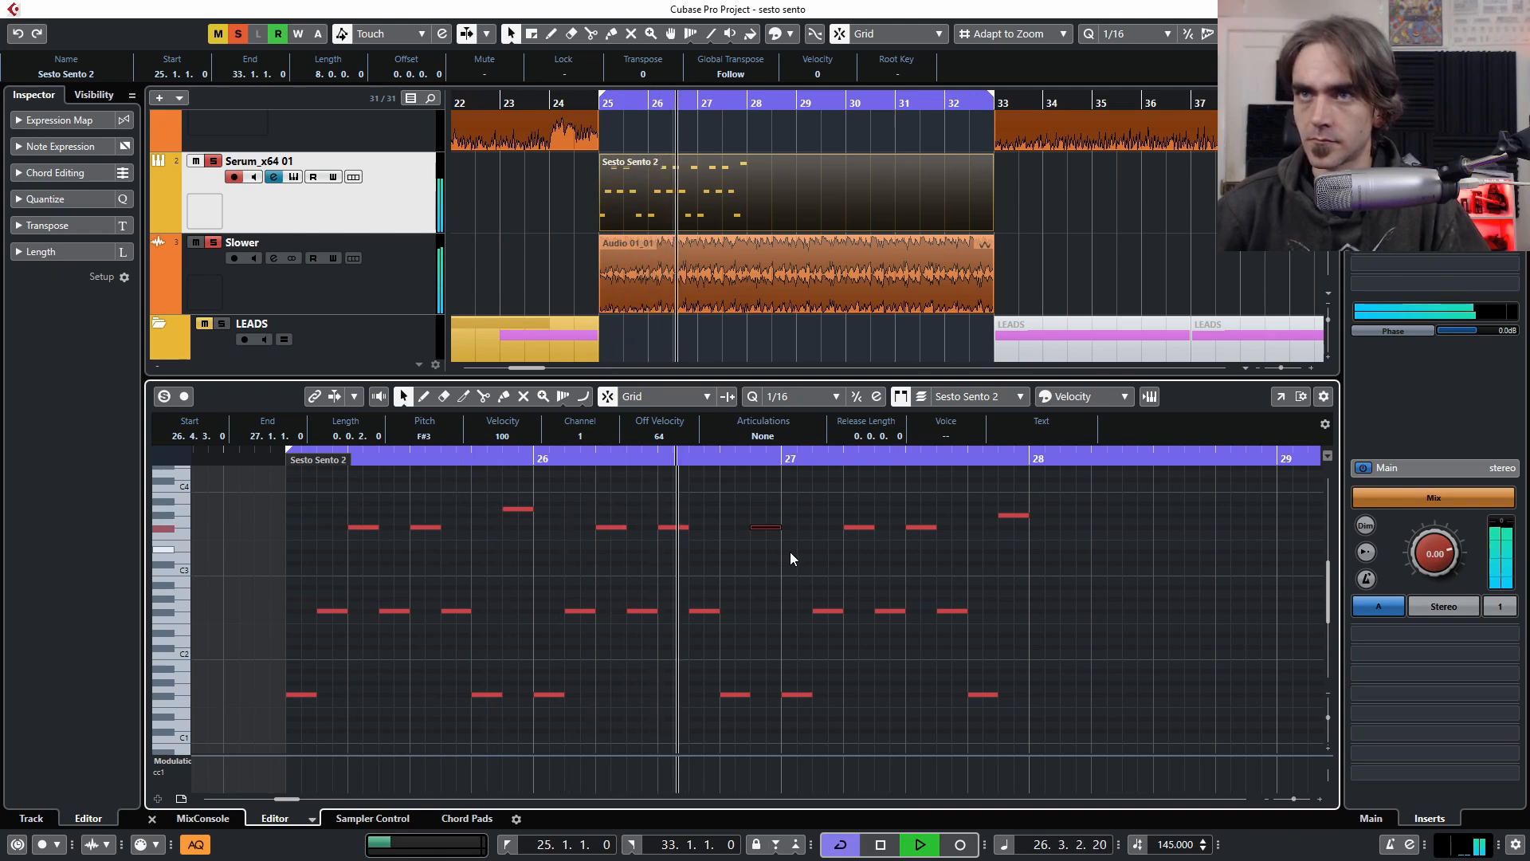
pyautogui.hscroll(3, 834, 590)
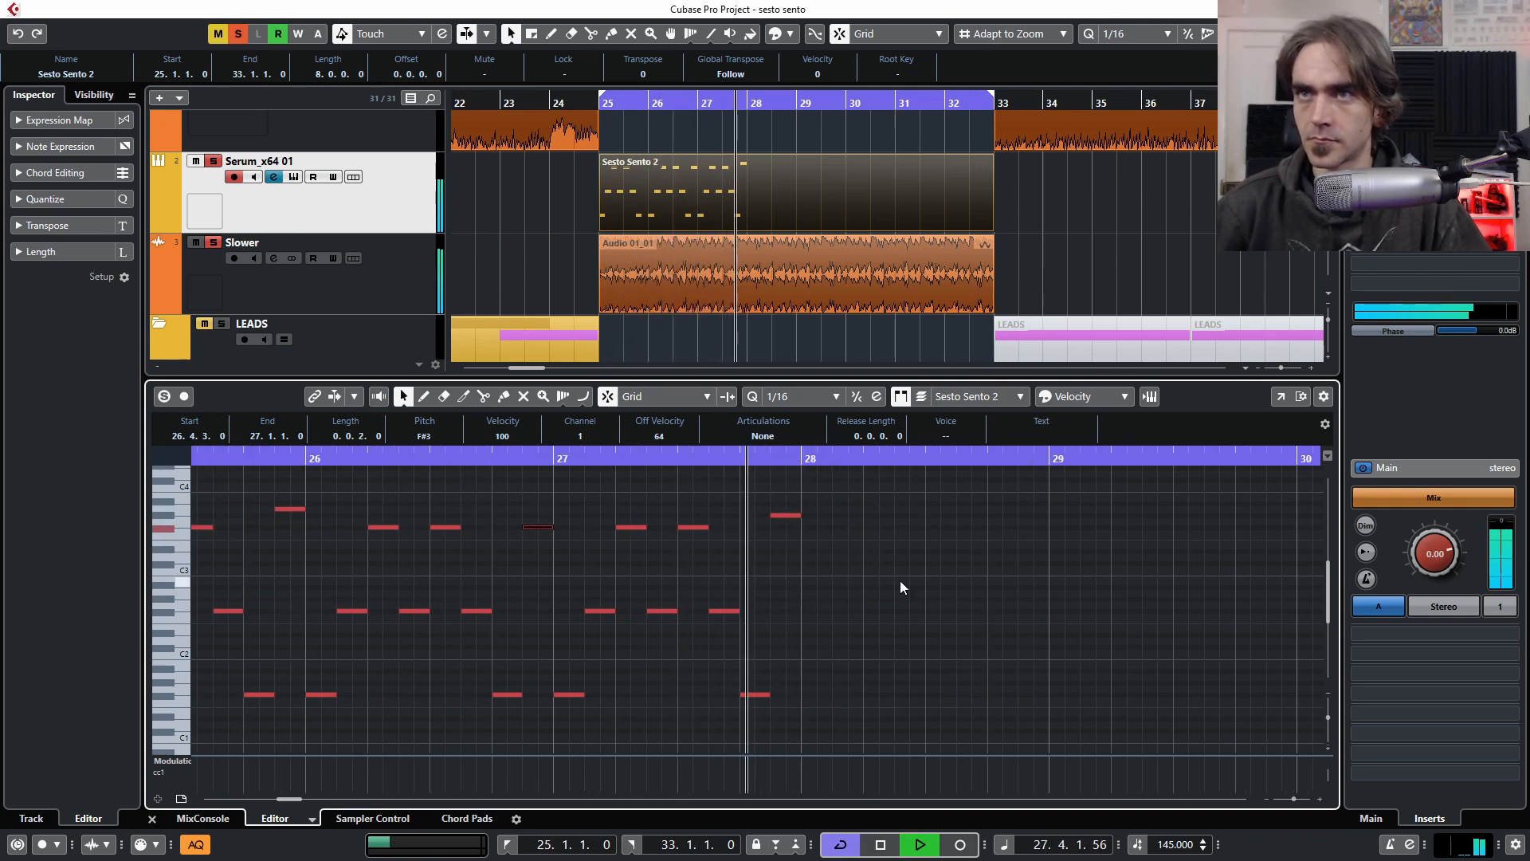
pyautogui.press('space')
pyautogui.press('space')
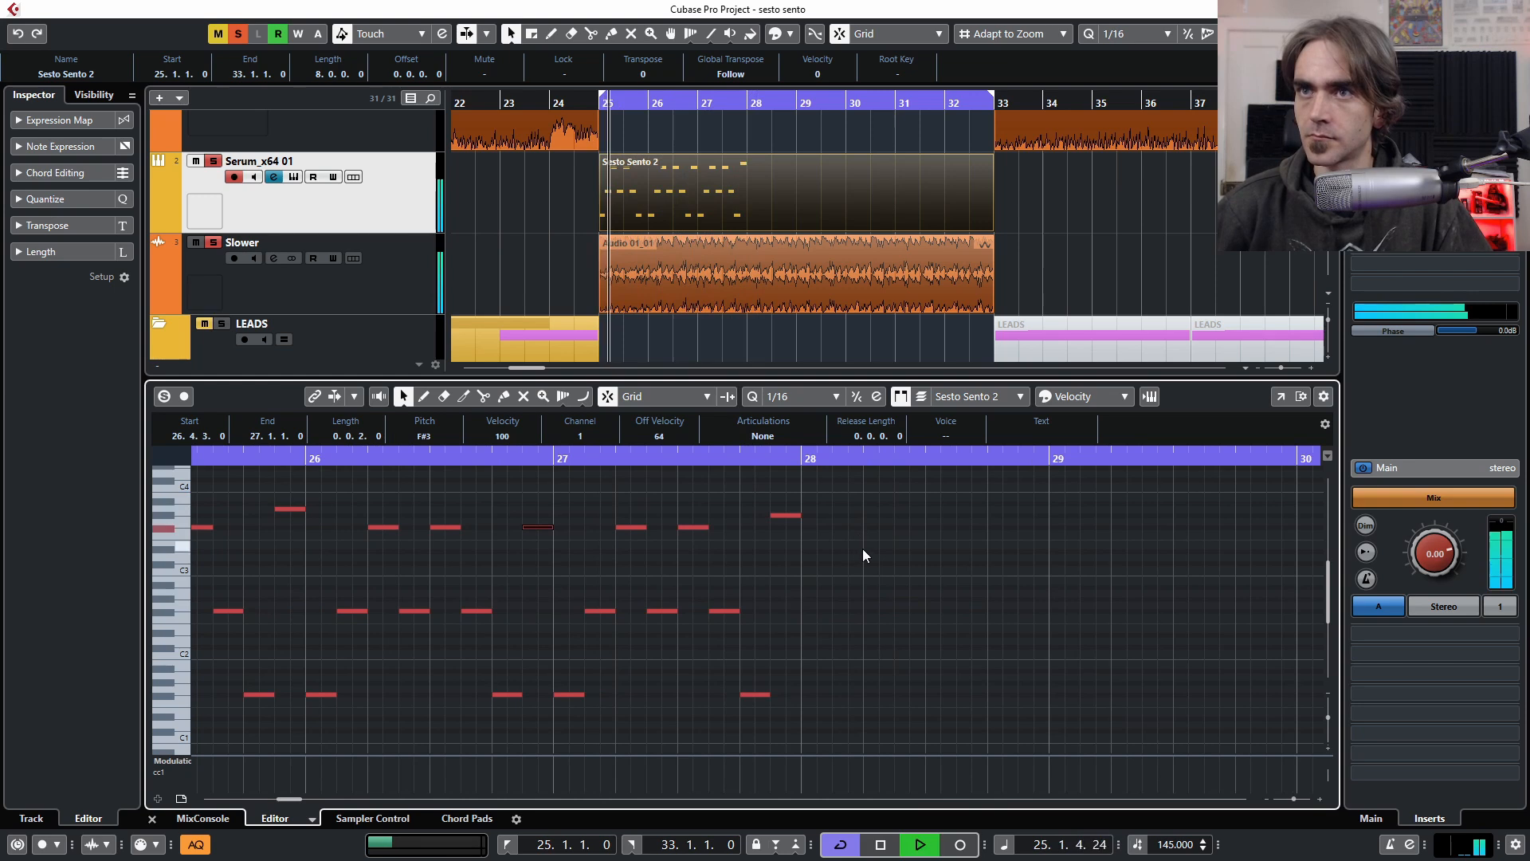
pyautogui.scroll(-1, 861, 564)
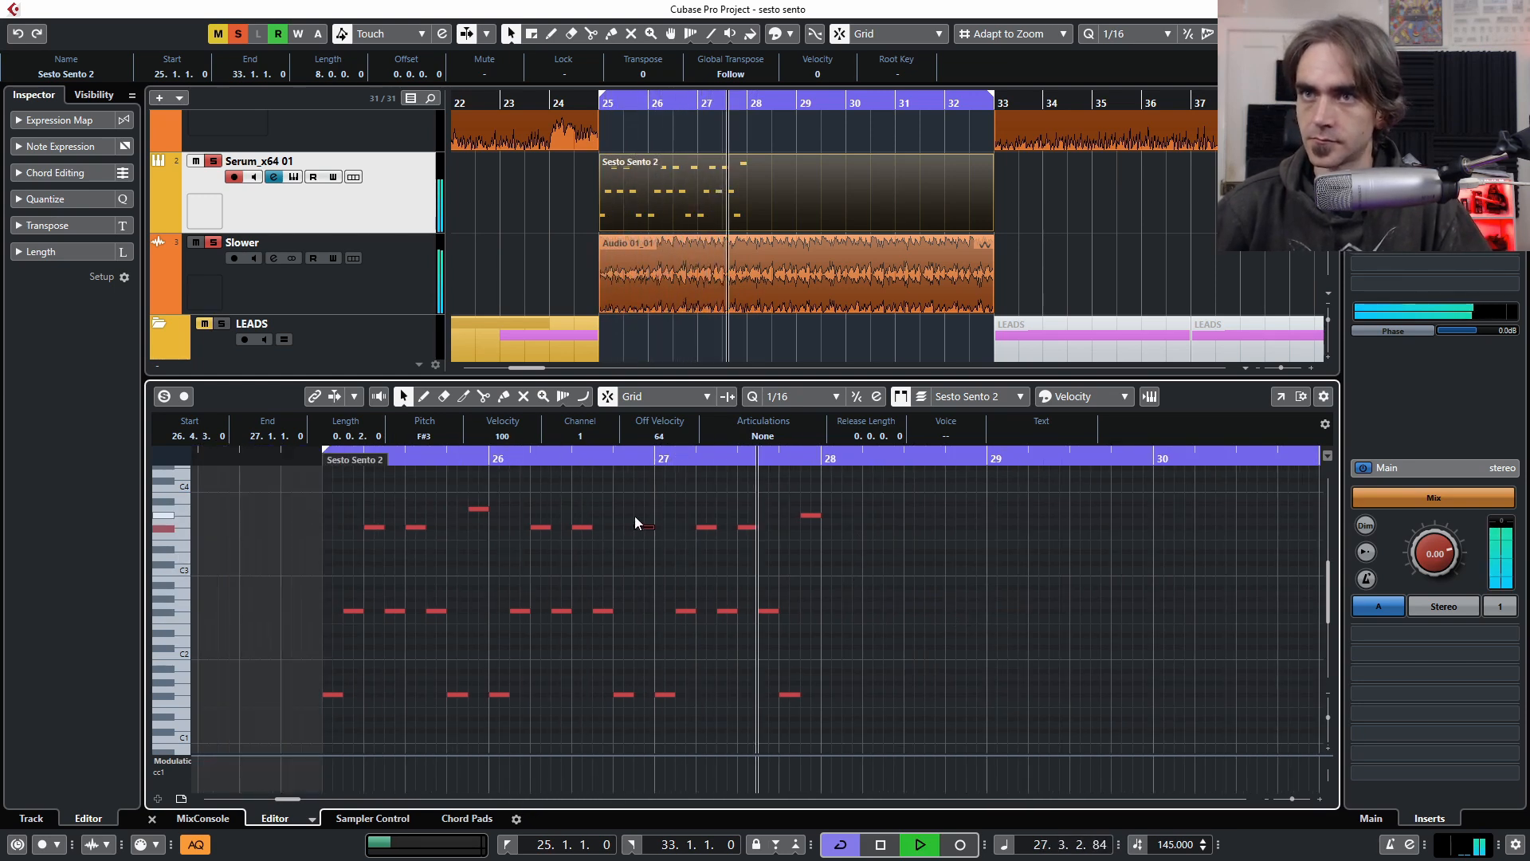
pyautogui.press('space')
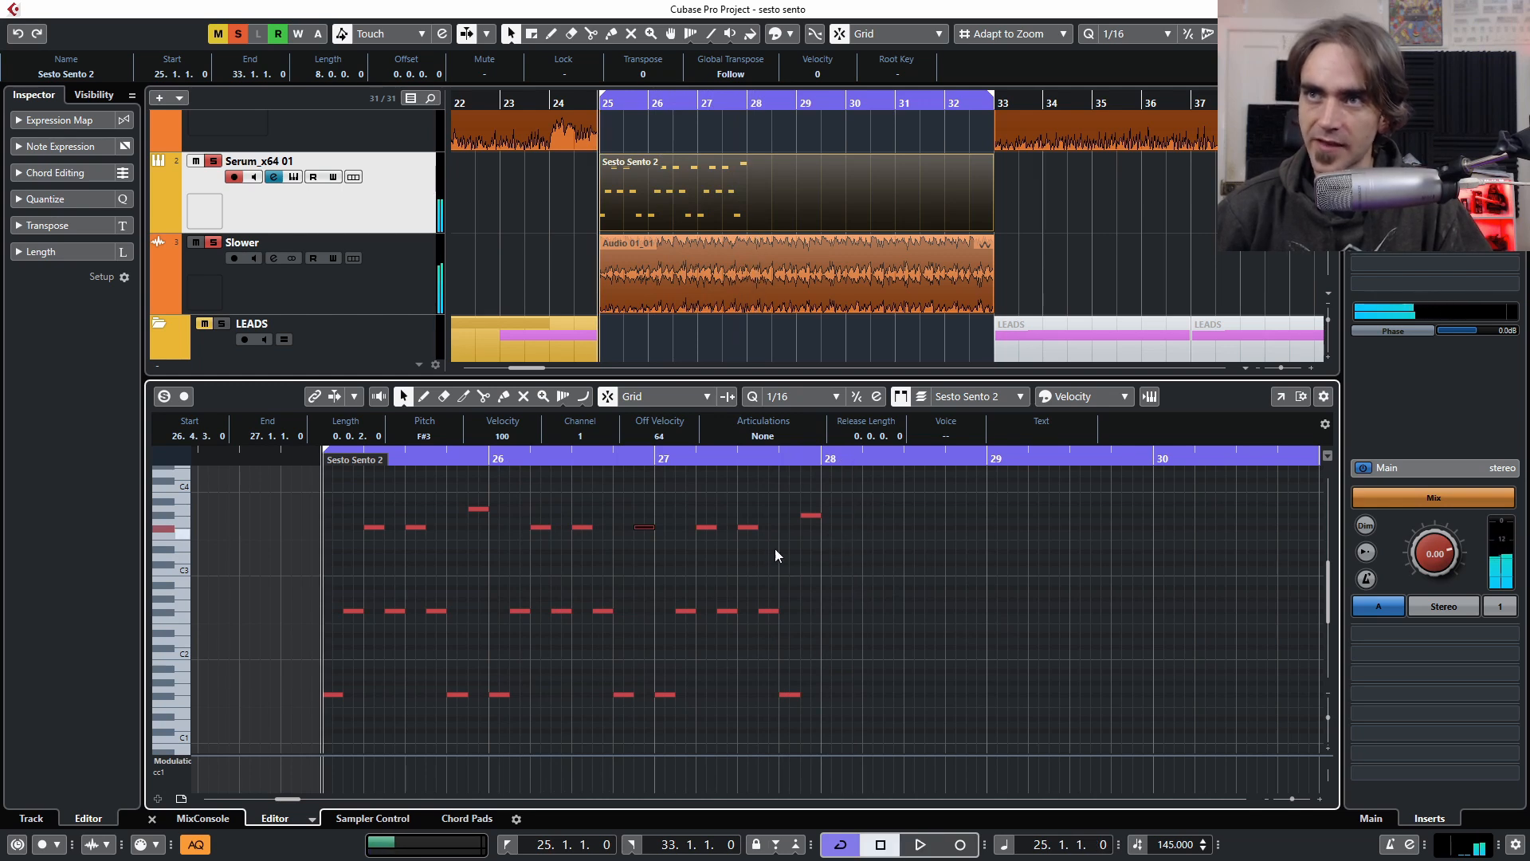
# Copy the one-bar phrase to bar 28, transposed up to start on A1, and check it by playback
pyautogui.moveTo(645, 516); pyautogui.dragTo(841, 668)
pyautogui.press('space')
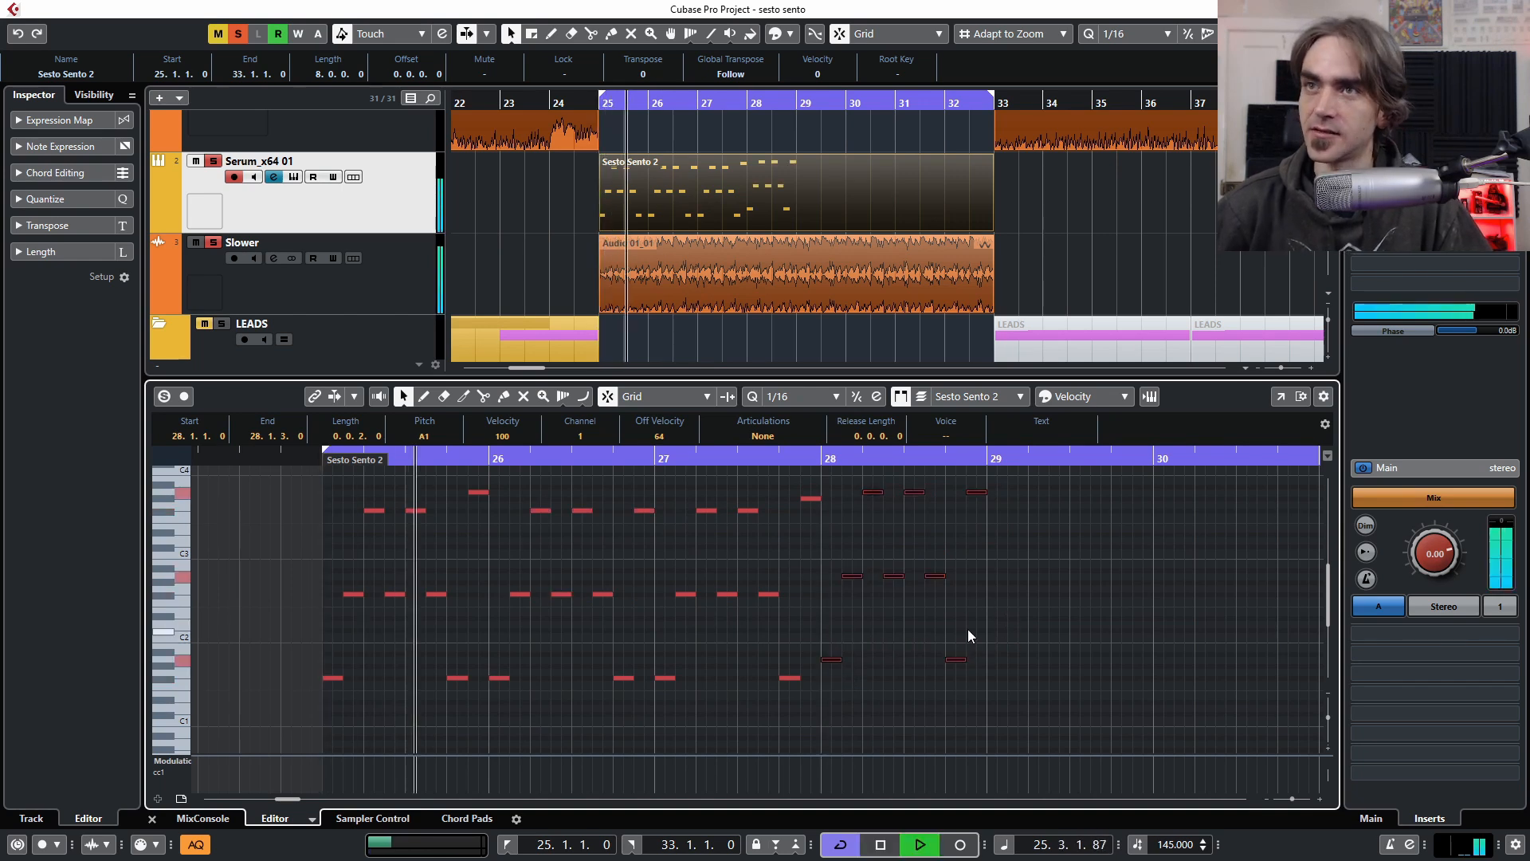
pyautogui.click(1180, 652)
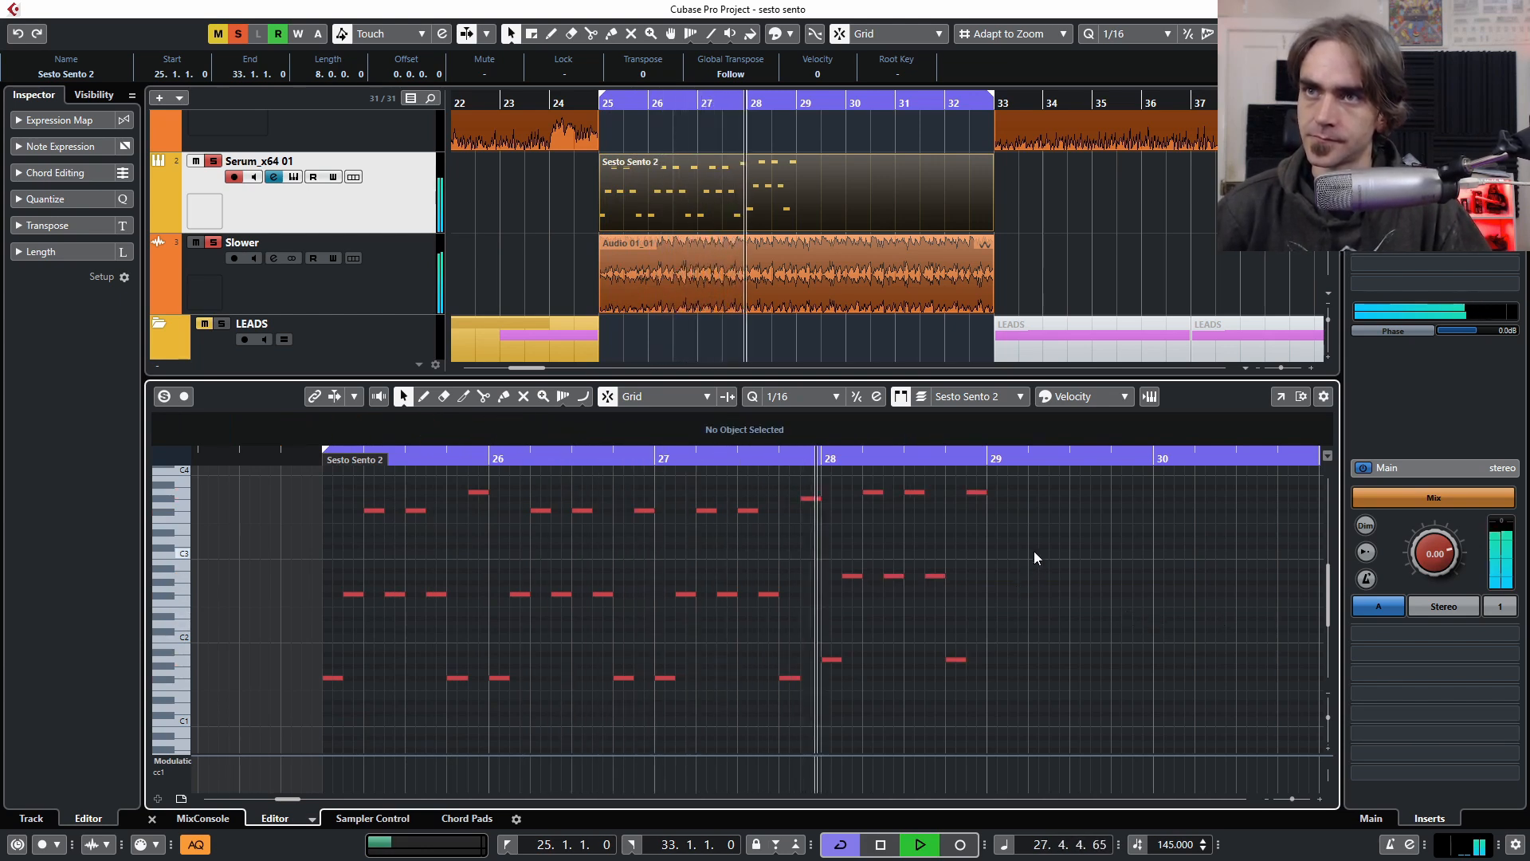
pyautogui.scroll(2, 1053, 522)
pyautogui.press('space')
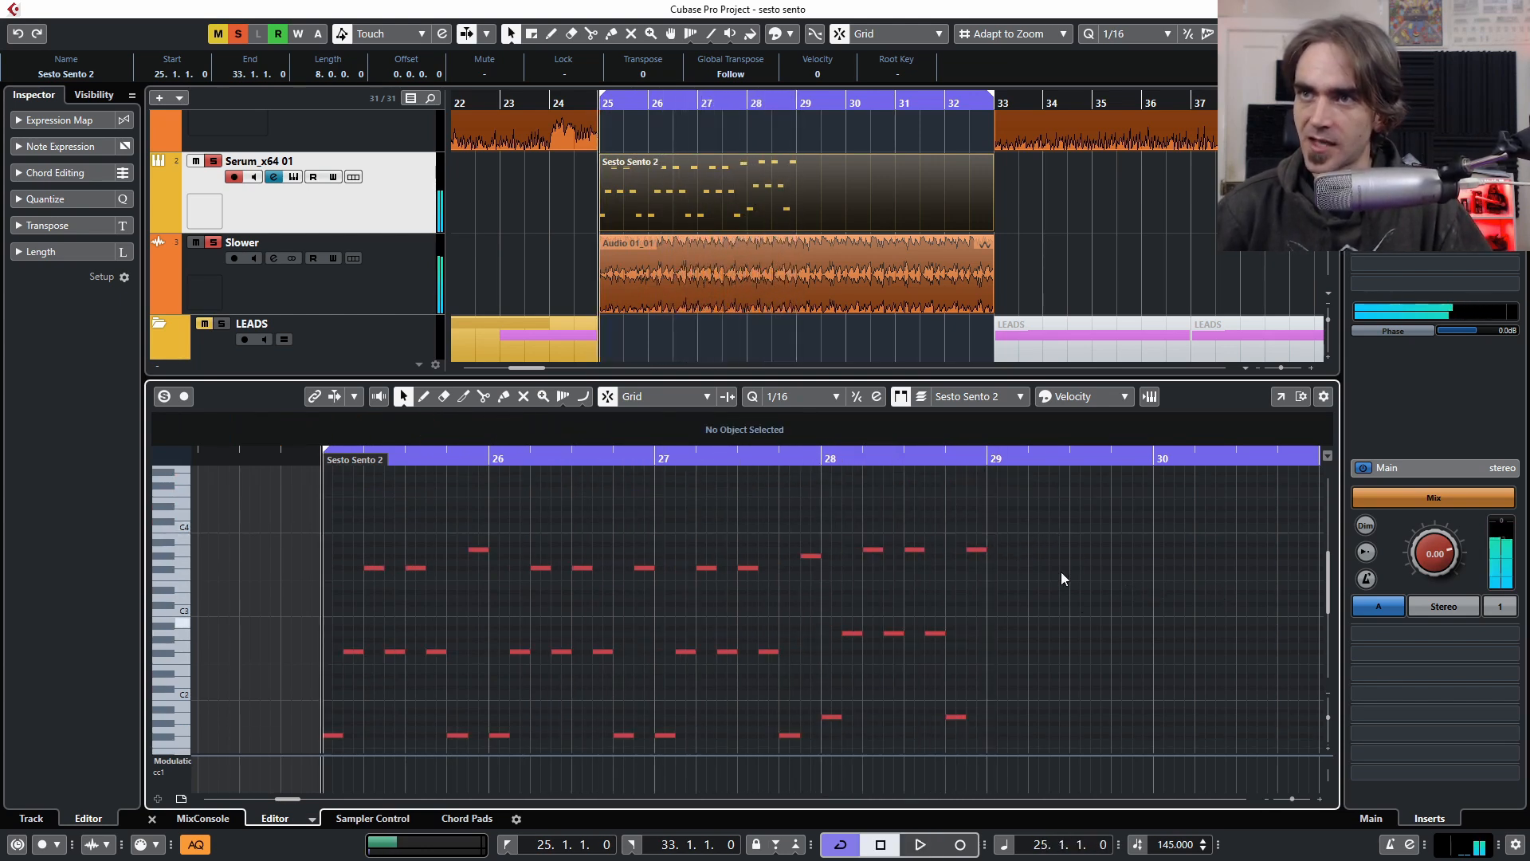
# Copy the bar 28 phrase to bar 29, transposed up to start on B1, and start playback
pyautogui.scroll(-2, 342, 494)
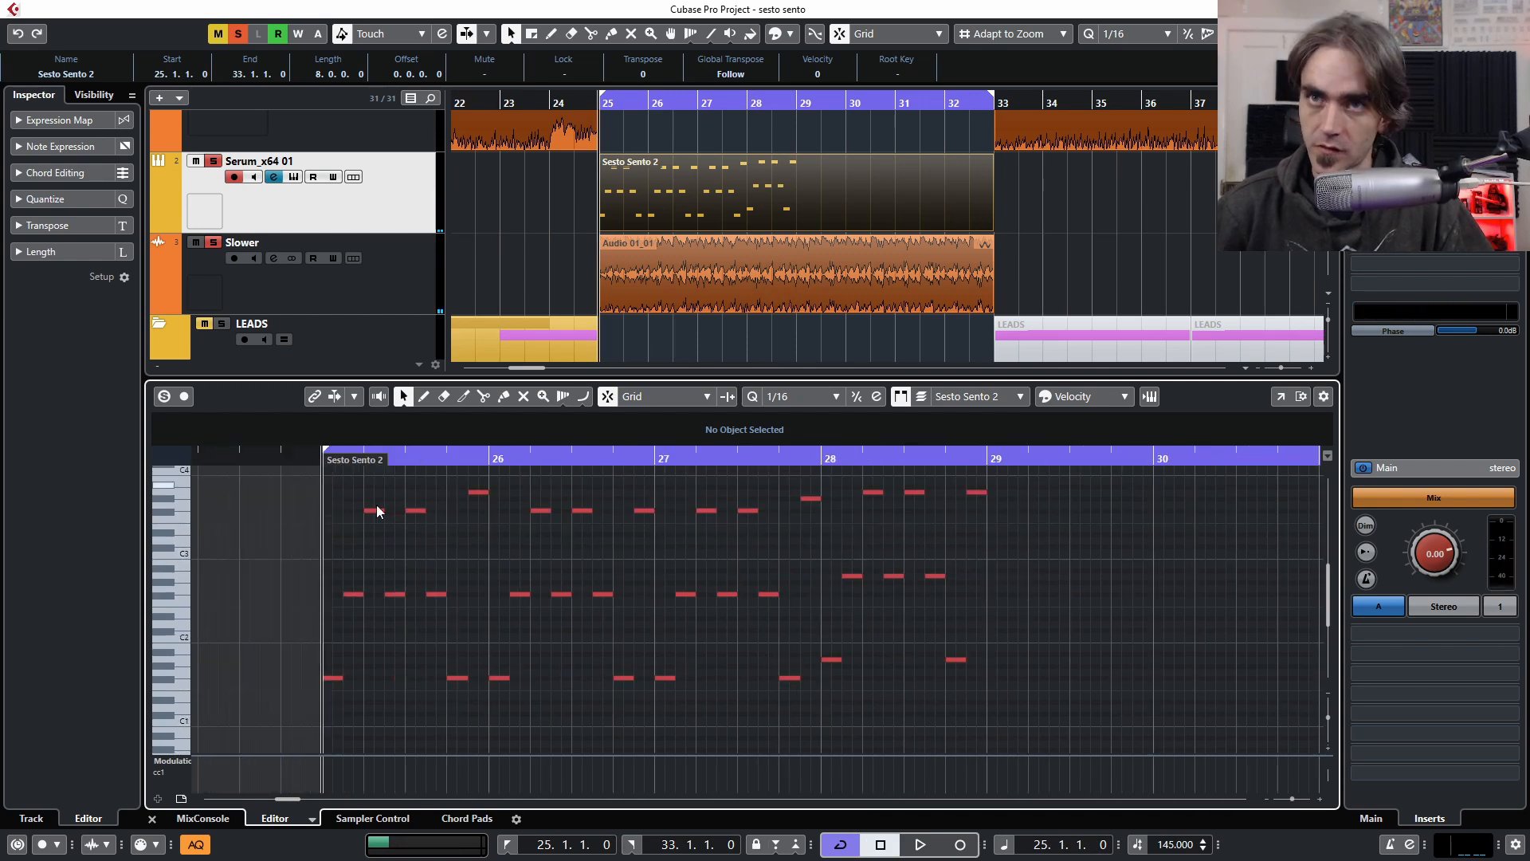
pyautogui.scroll(2, 1005, 540)
pyautogui.moveTo(1028, 528); pyautogui.dragTo(829, 736)
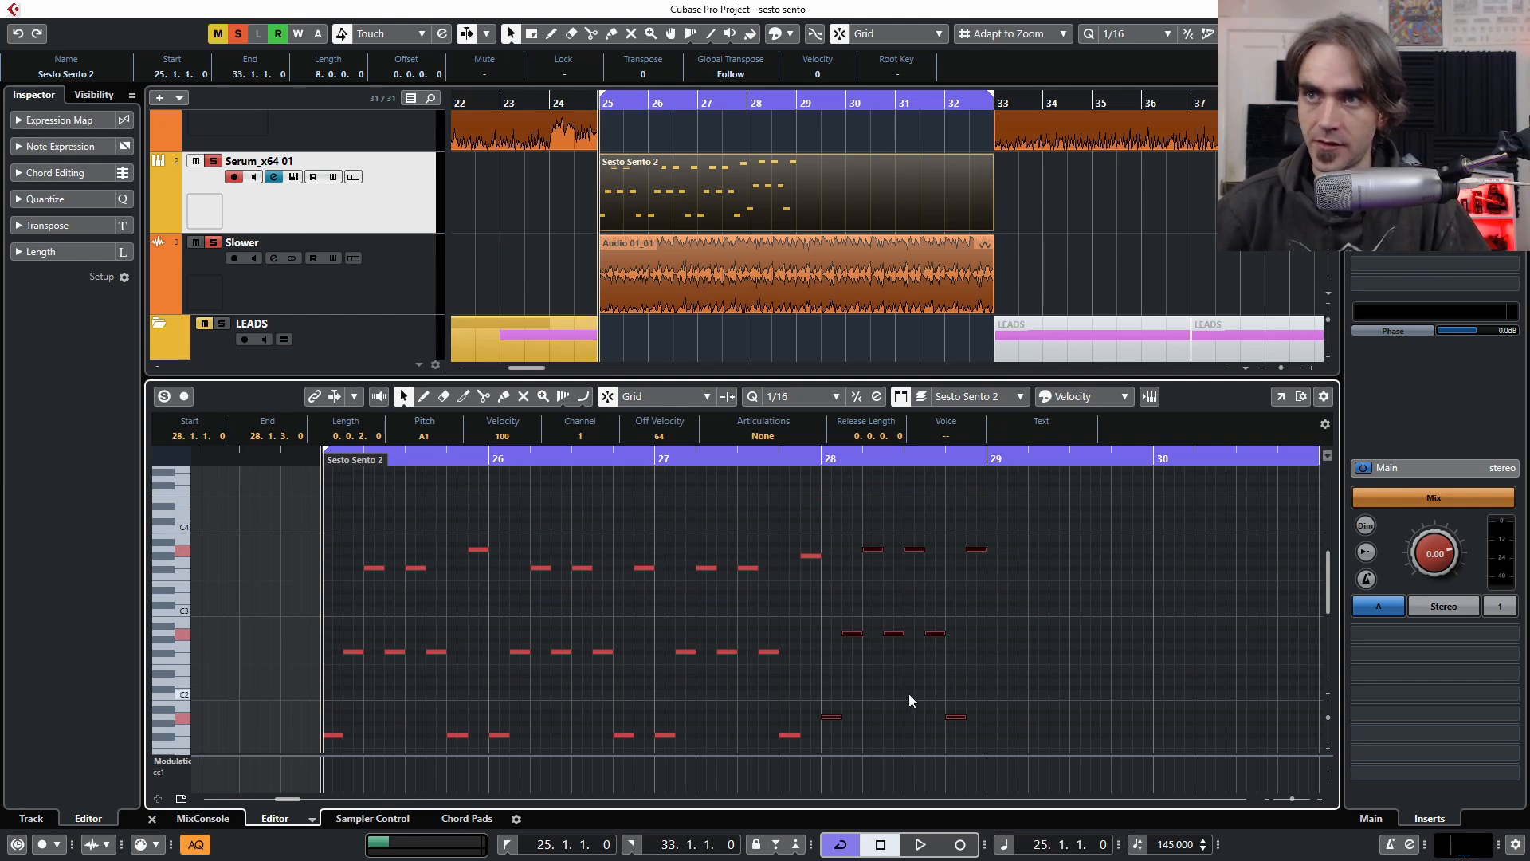
pyautogui.hscroll(2, 911, 697)
pyautogui.moveTo(717, 719); pyautogui.dragTo(888, 703)
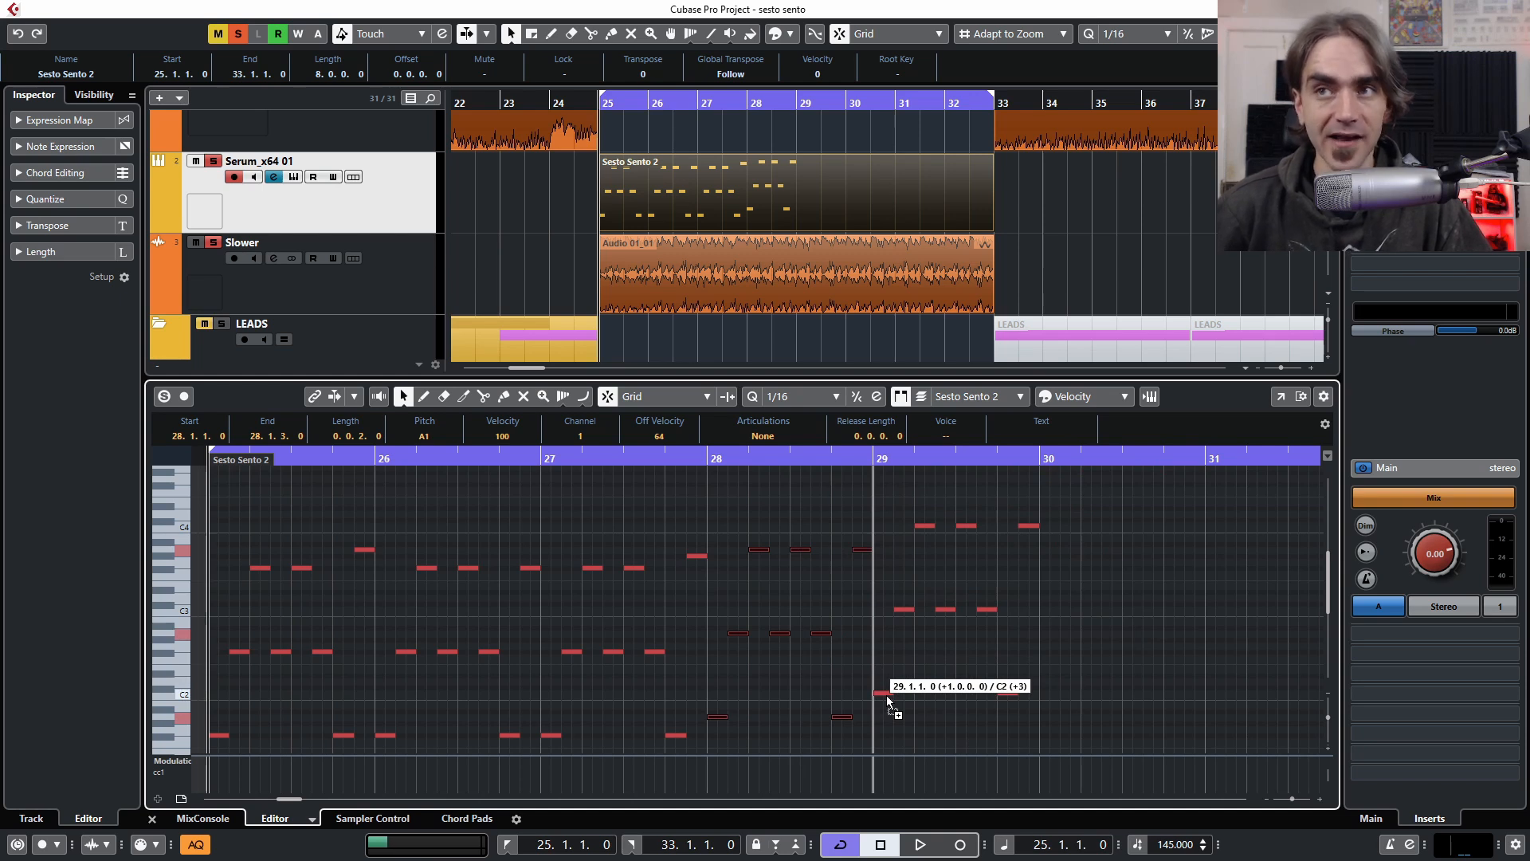
pyautogui.moveTo(886, 695); pyautogui.dragTo(886, 704)
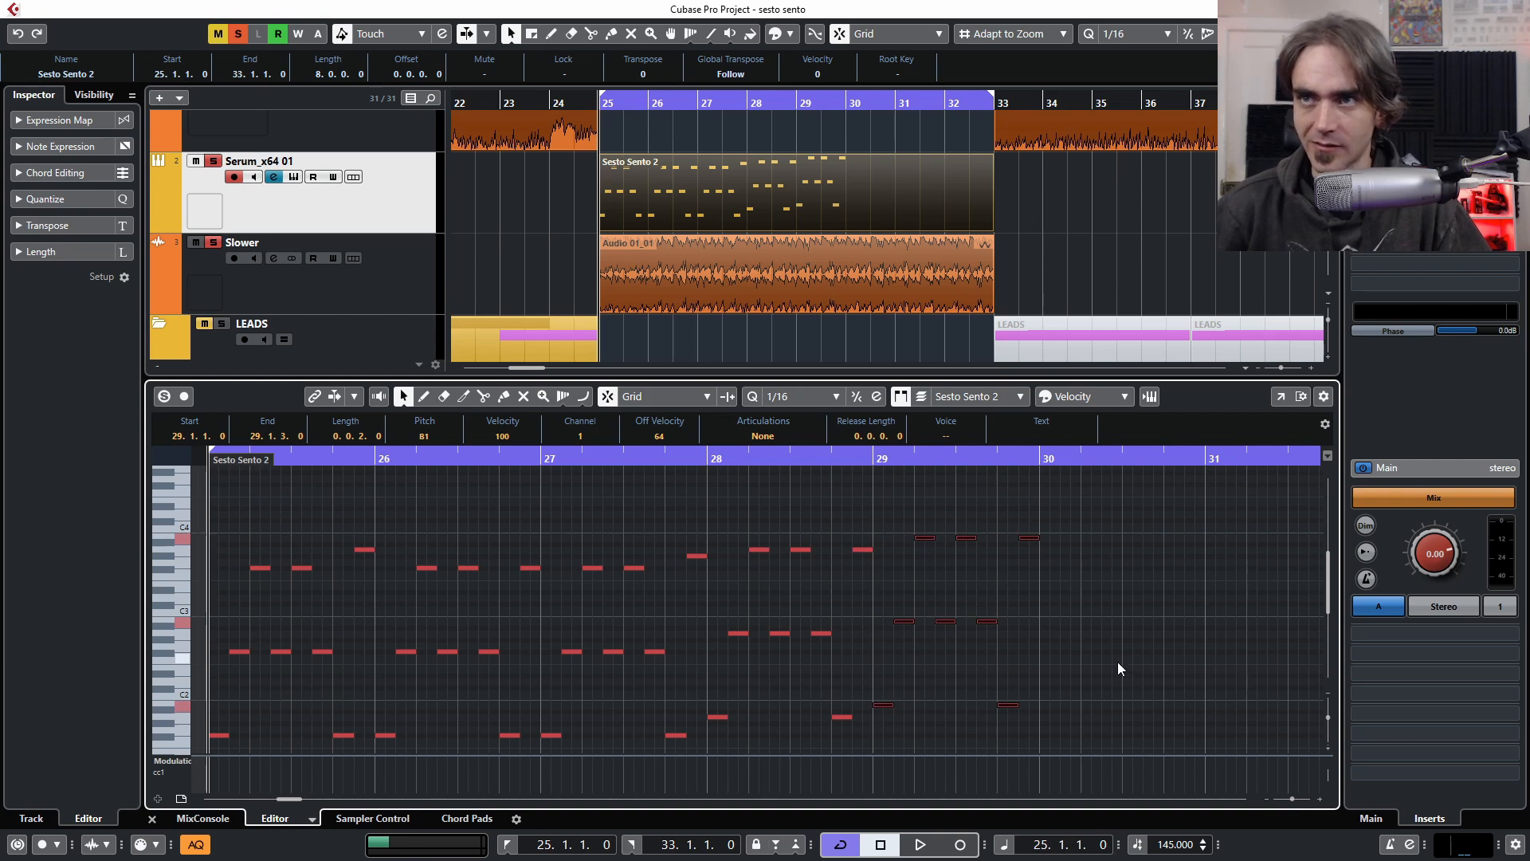
pyautogui.hscroll(2, 1076, 646)
pyautogui.press('space')
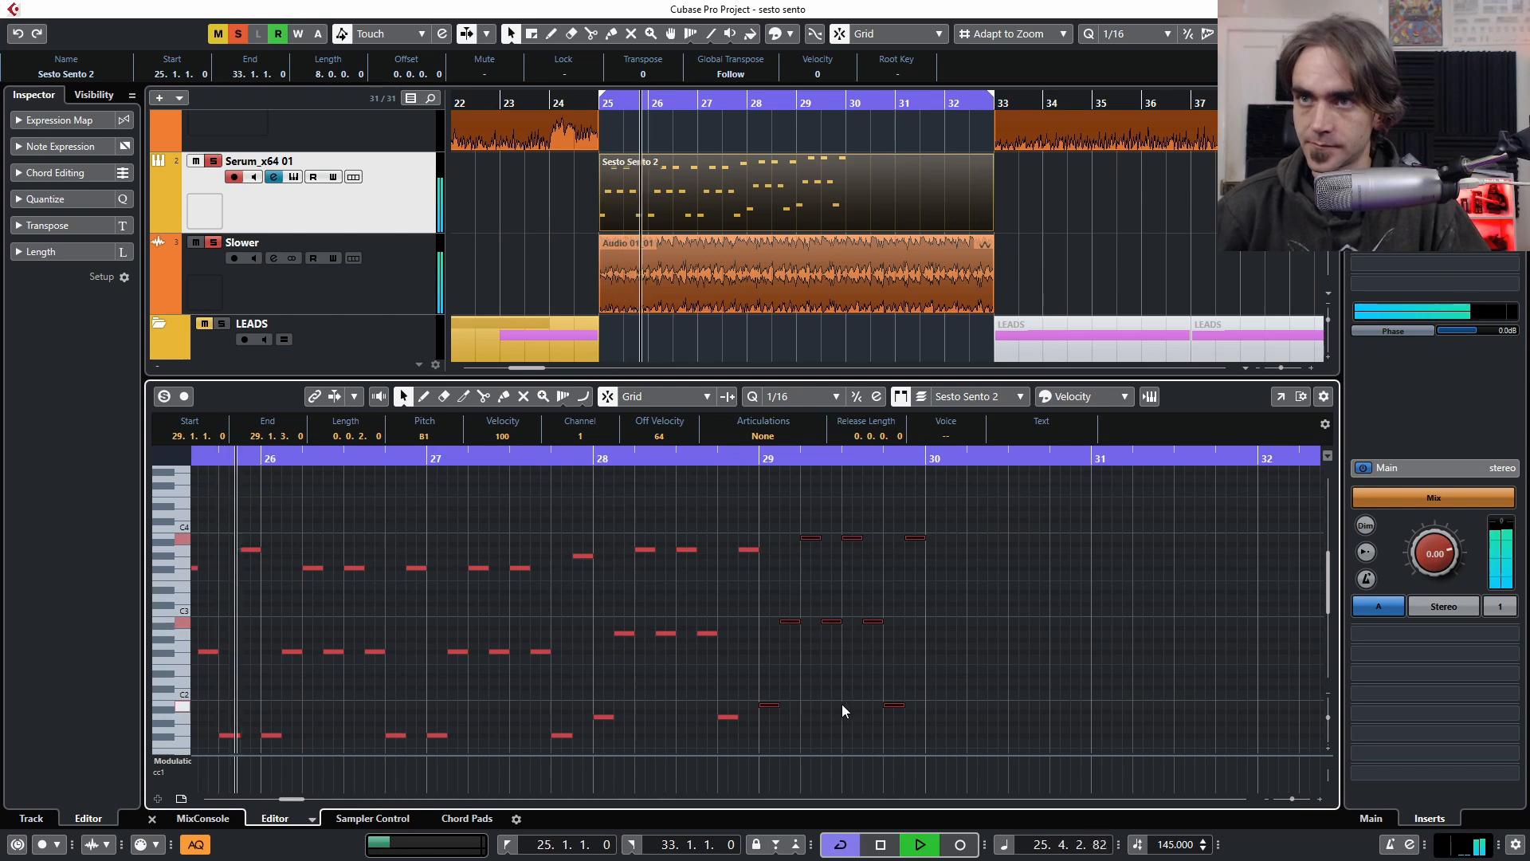
# Copy the bar 29 phrase to bar 30 at the same pitch while listening to the reference, and stop playback
pyautogui.moveTo(791, 704); pyautogui.dragTo(940, 709)
pyautogui.hscroll(4, 877, 709)
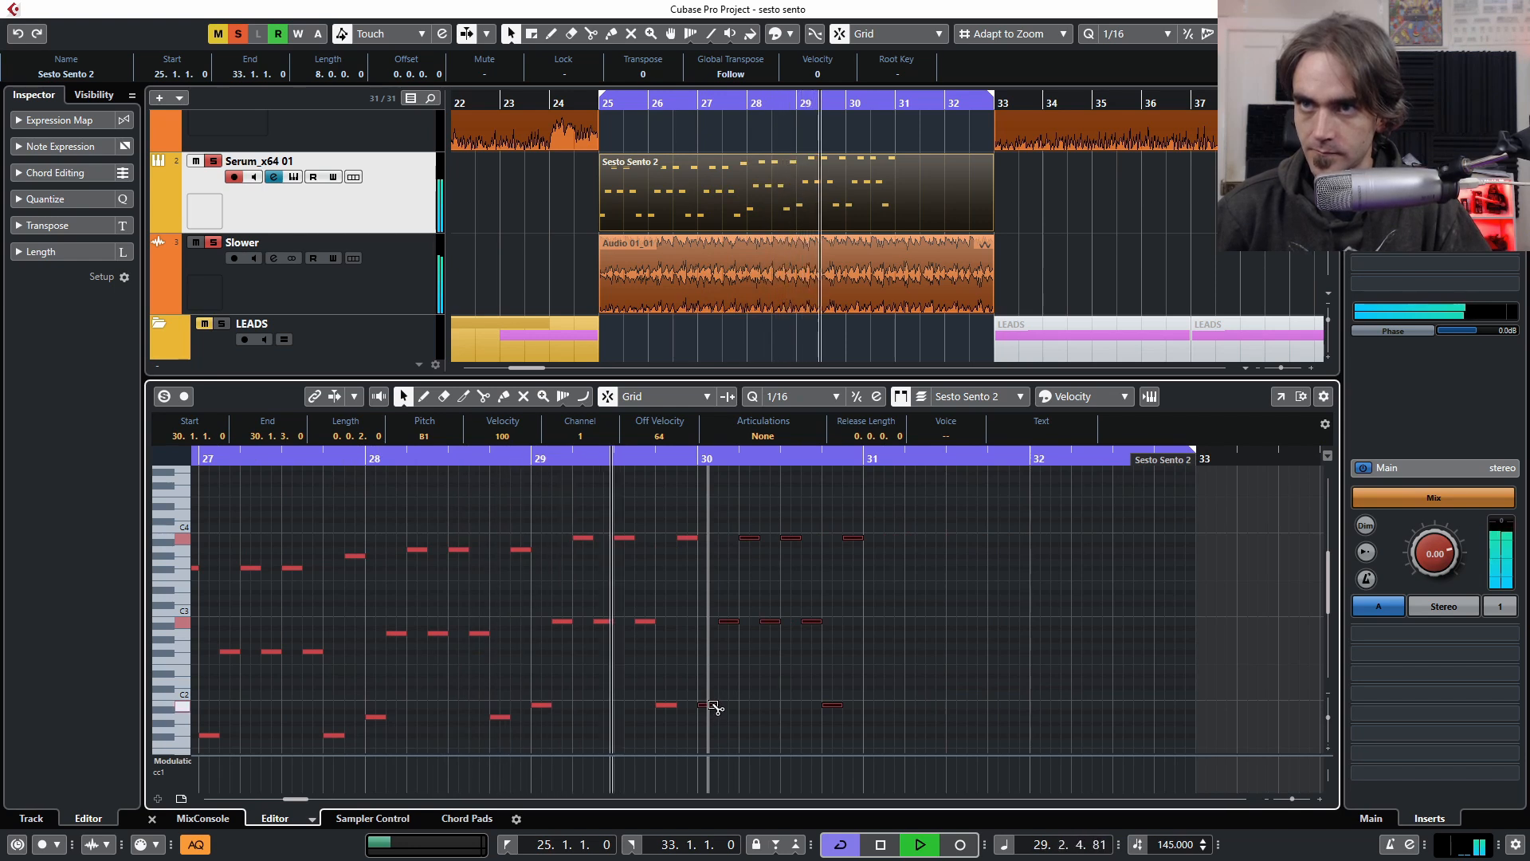
pyautogui.press('space')
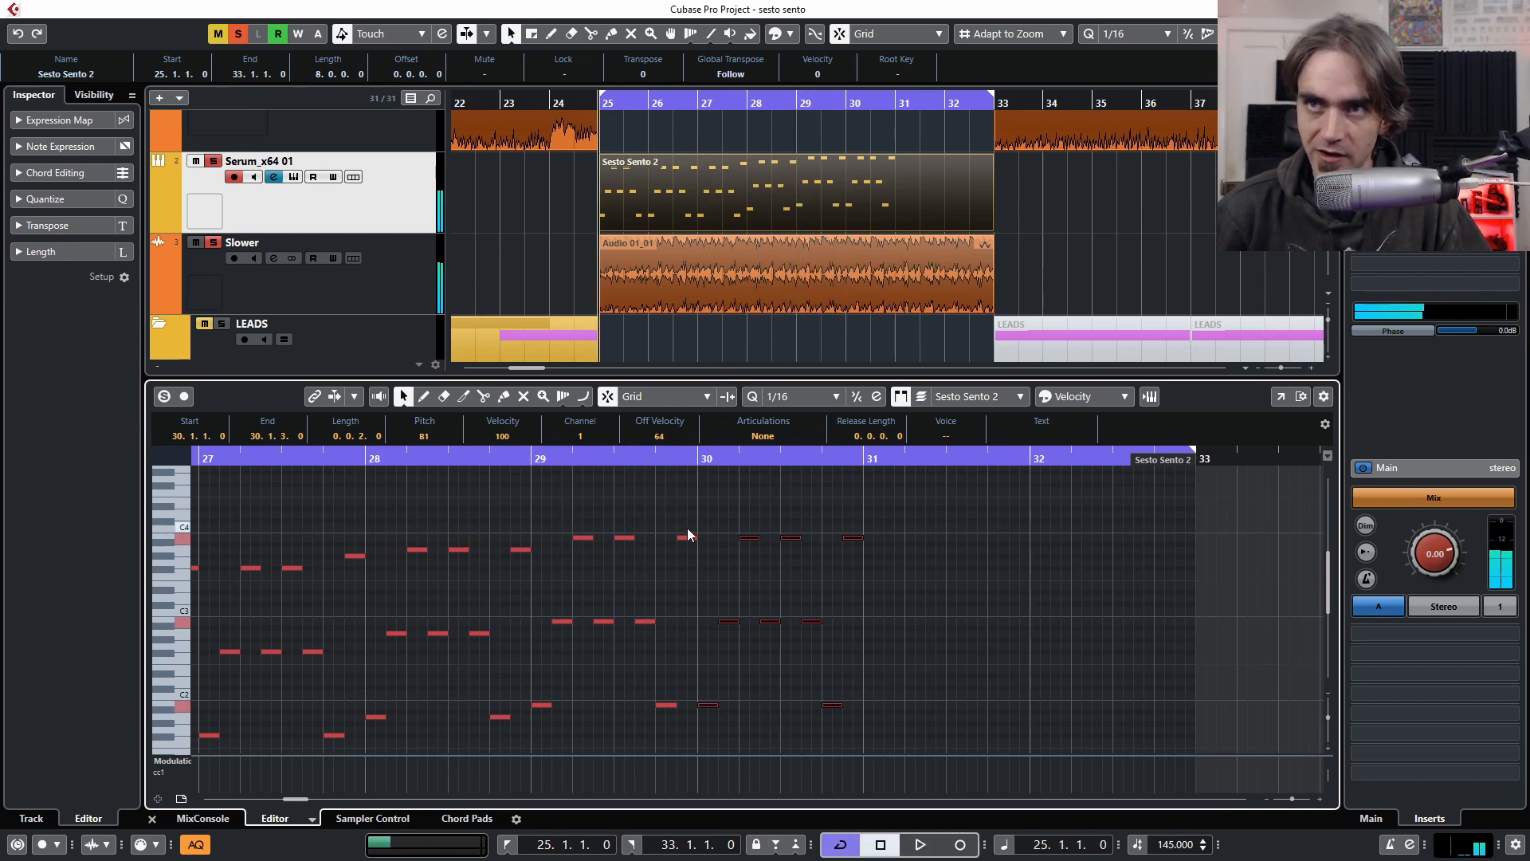
# Fill bar 31 with the same B1 phrase and bar 32 with a copy starting on D2, and play the part
pyautogui.click(686, 545)
pyautogui.moveTo(971, 524); pyautogui.dragTo(1041, 706)
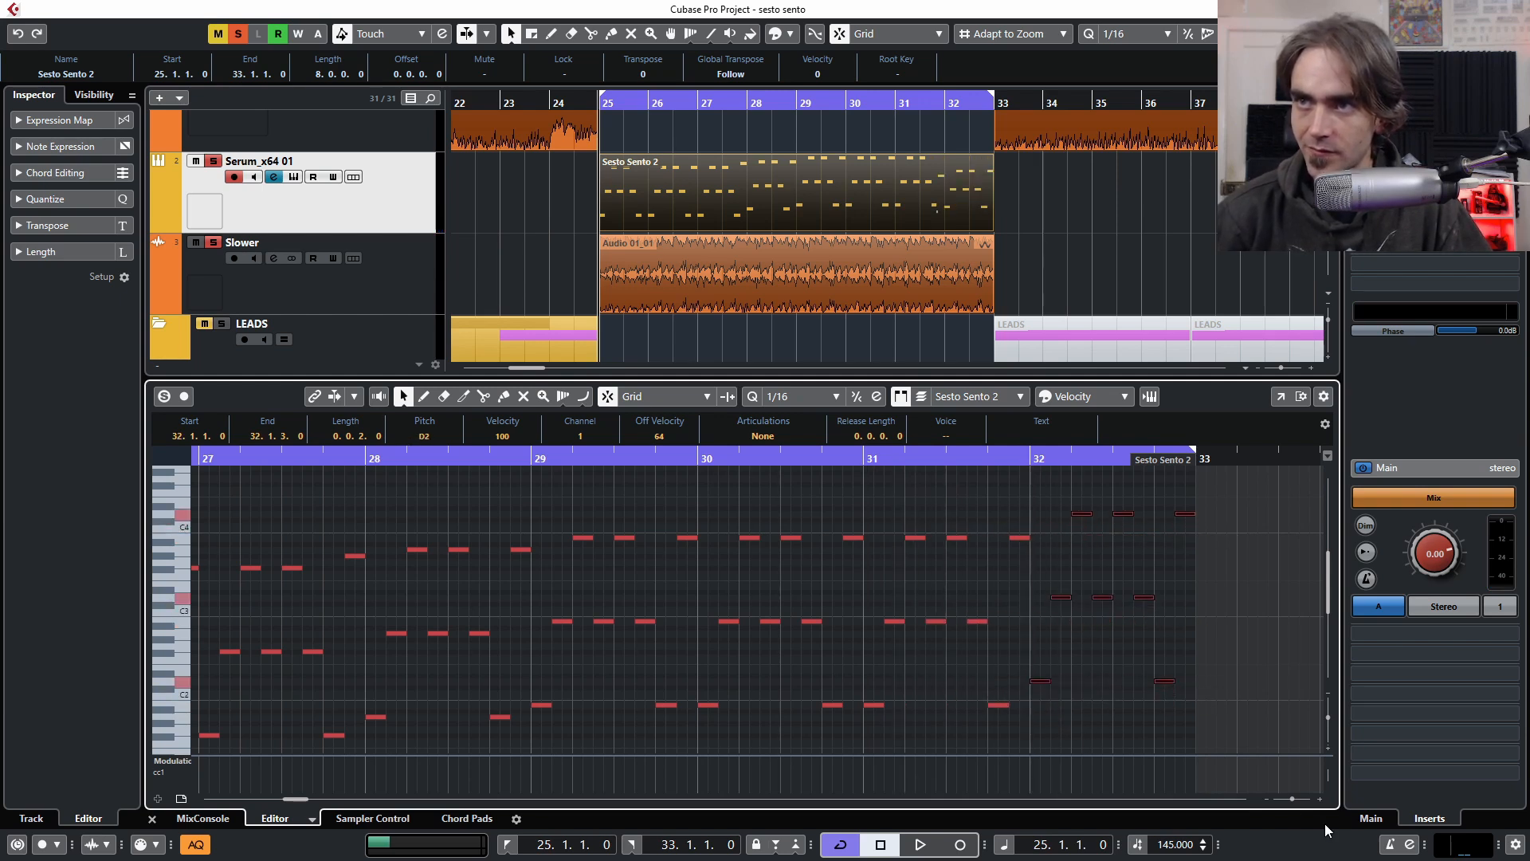
pyautogui.click(891, 668)
pyautogui.press('space')
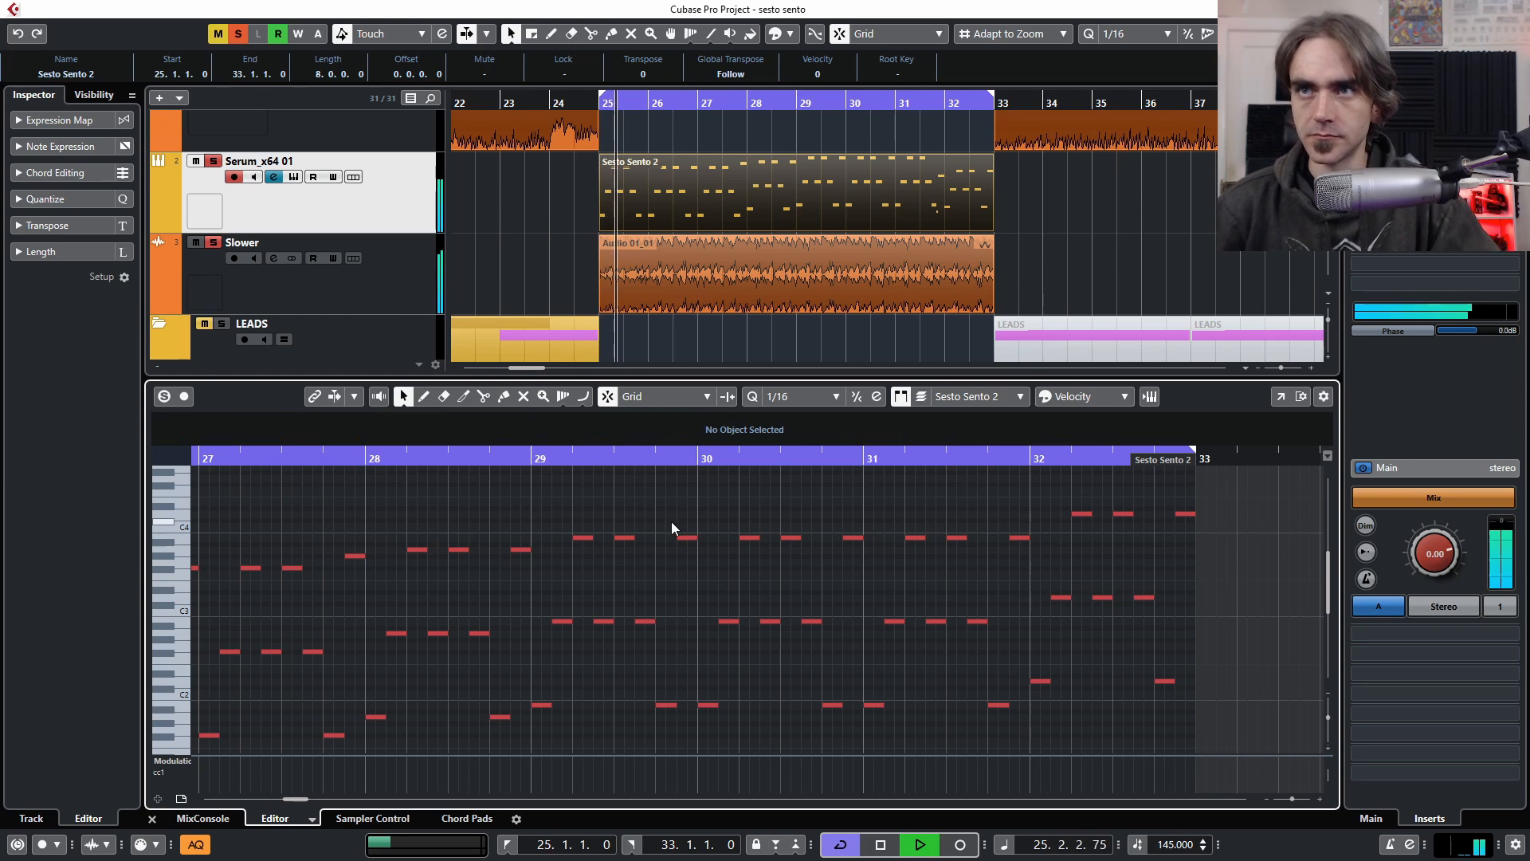
# Raise the last note of bar 29 to C#4
pyautogui.moveTo(690, 519); pyautogui.dragTo(682, 561)
pyautogui.press('Up')
pyautogui.press('Up')
pyautogui.press('Up')
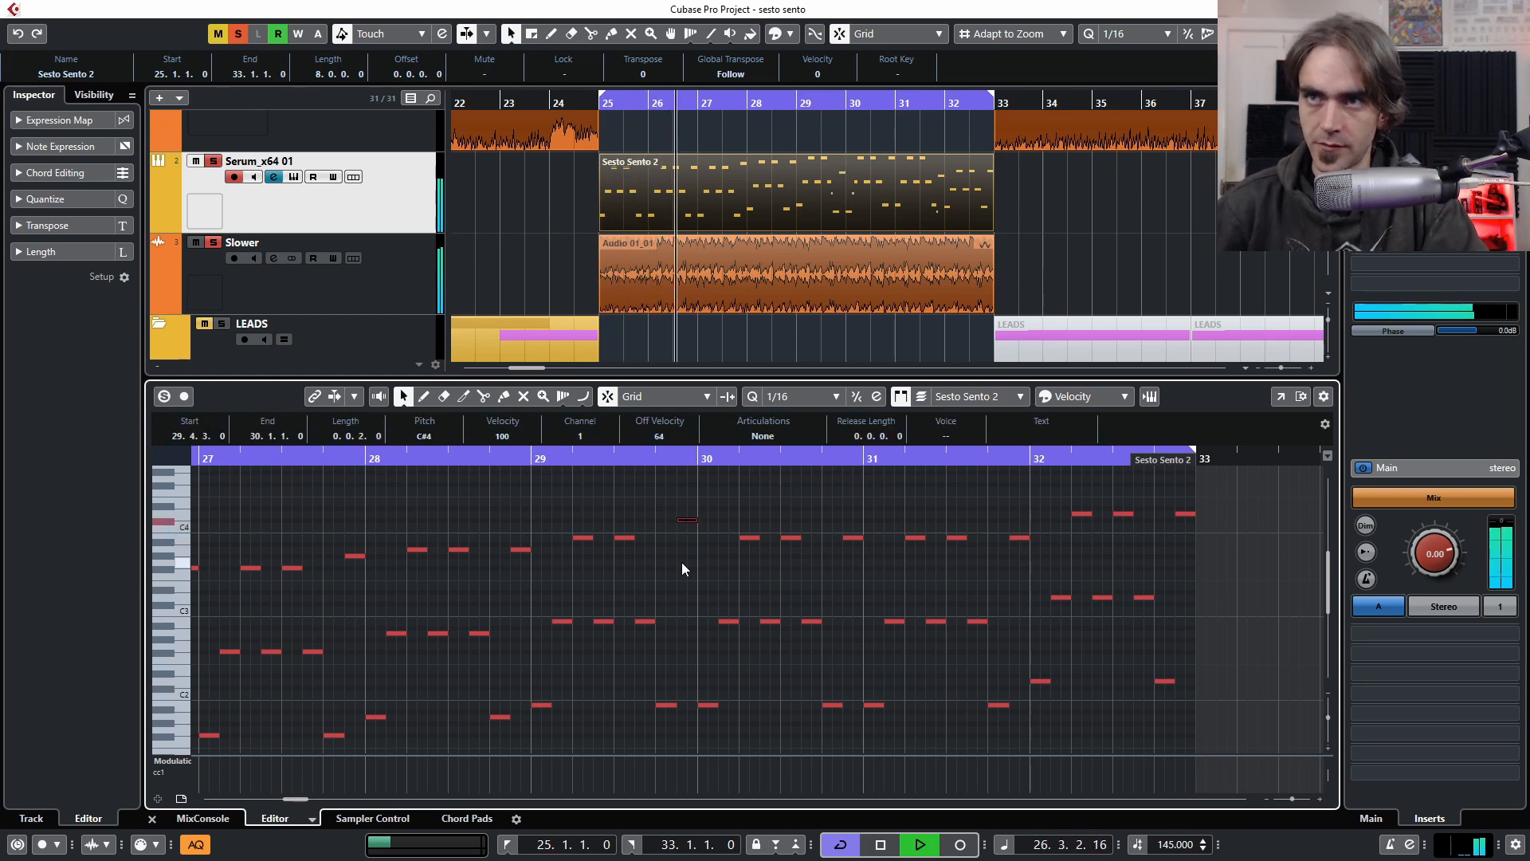
# Raise the last note of bar 29 to D4 and the last note of bar 31 to C#4
pyautogui.moveTo(1039, 513); pyautogui.dragTo(1009, 561)
pyautogui.press('Up')
pyautogui.press('Up')
pyautogui.press('Up')
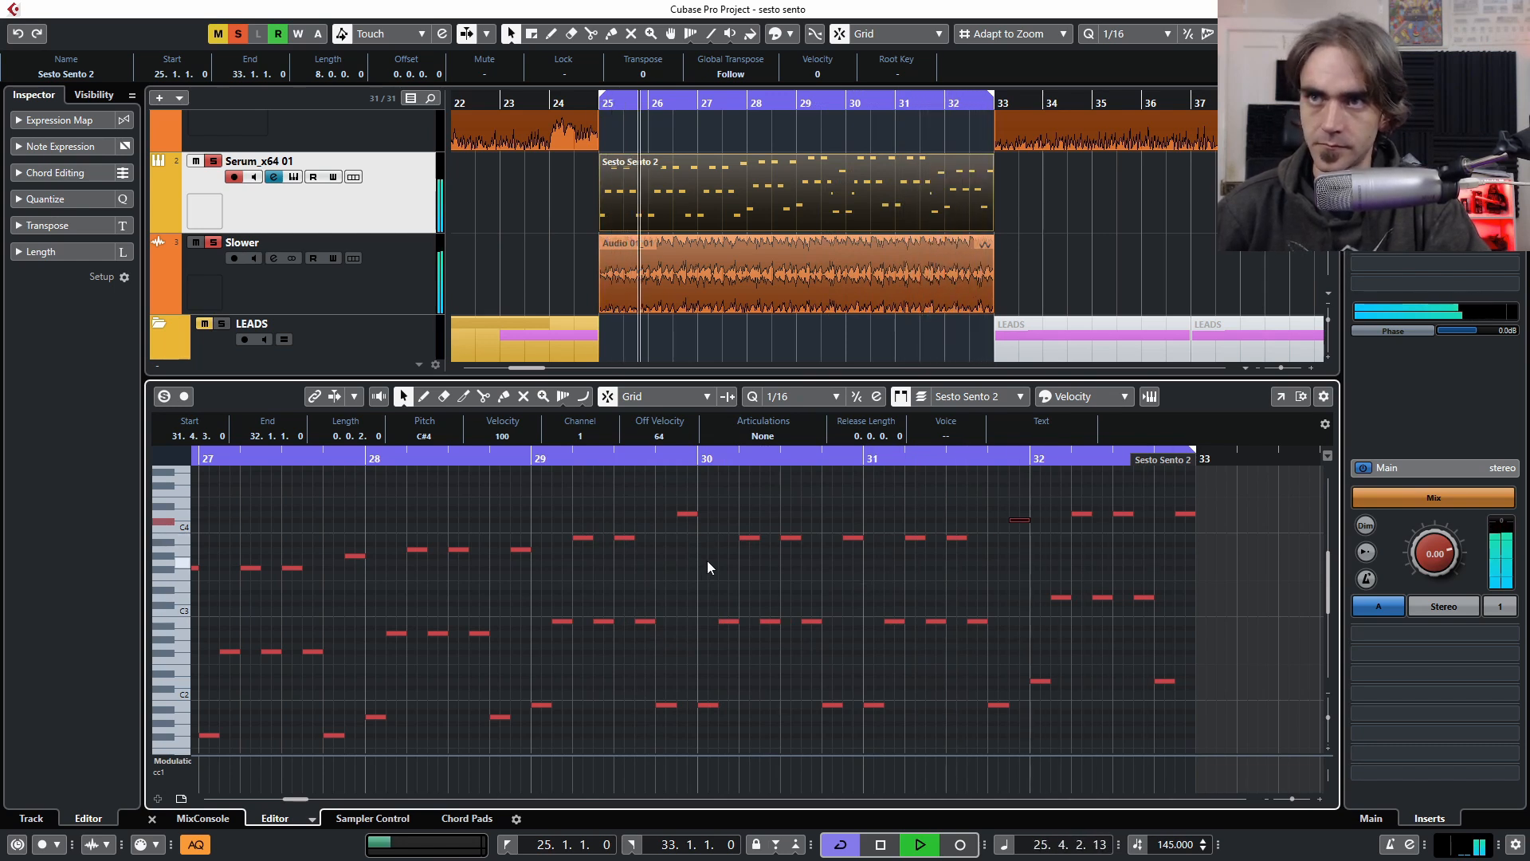
# Listen to the corrected melody against the slowed reference through bar 32, close the editor and stop playback
pyautogui.click(792, 569)
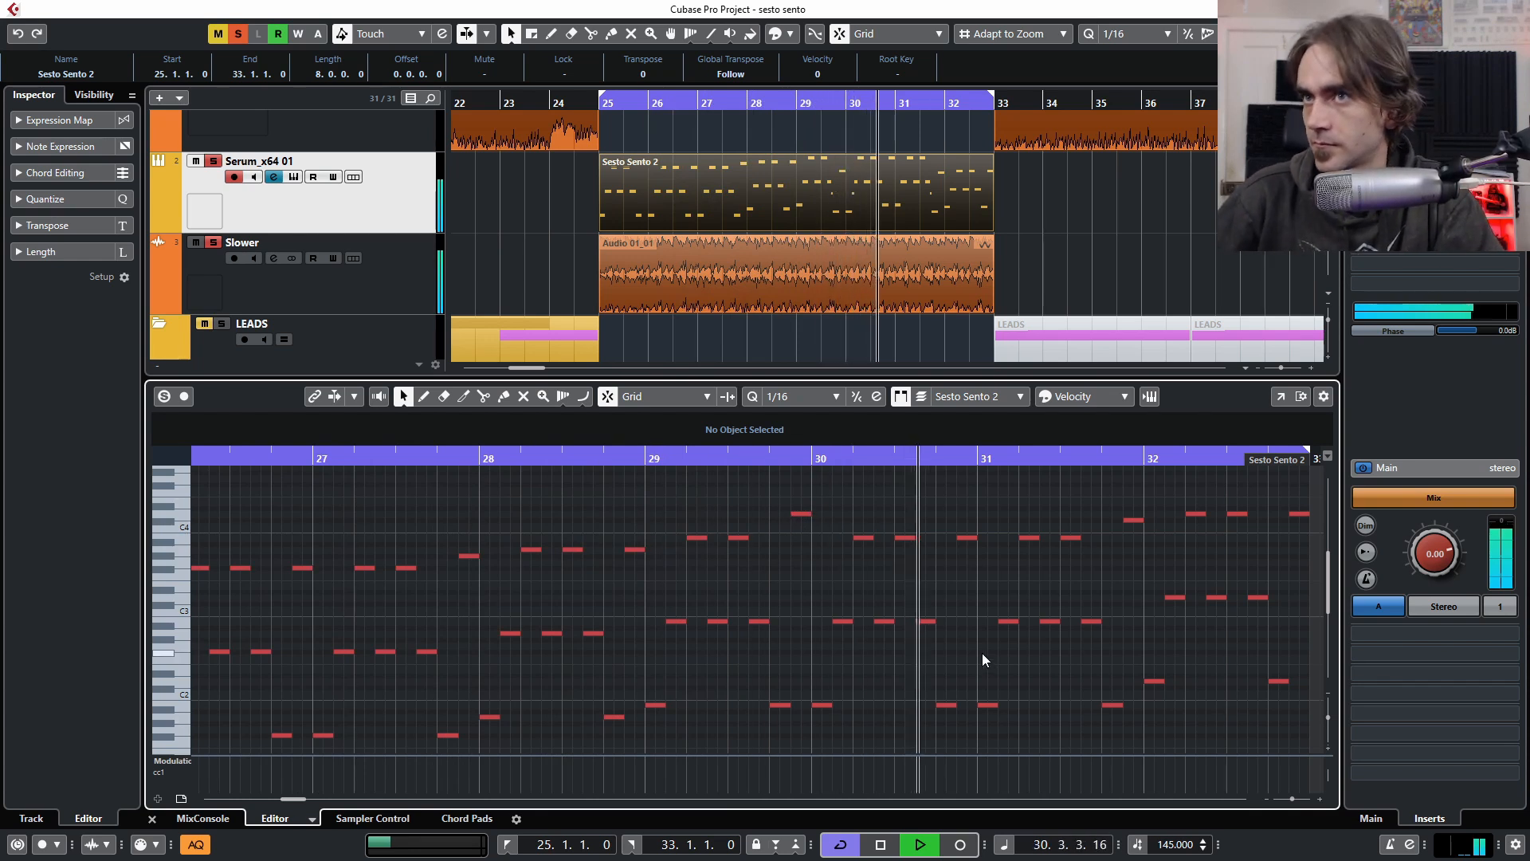
pyautogui.scroll(-2, 916, 589)
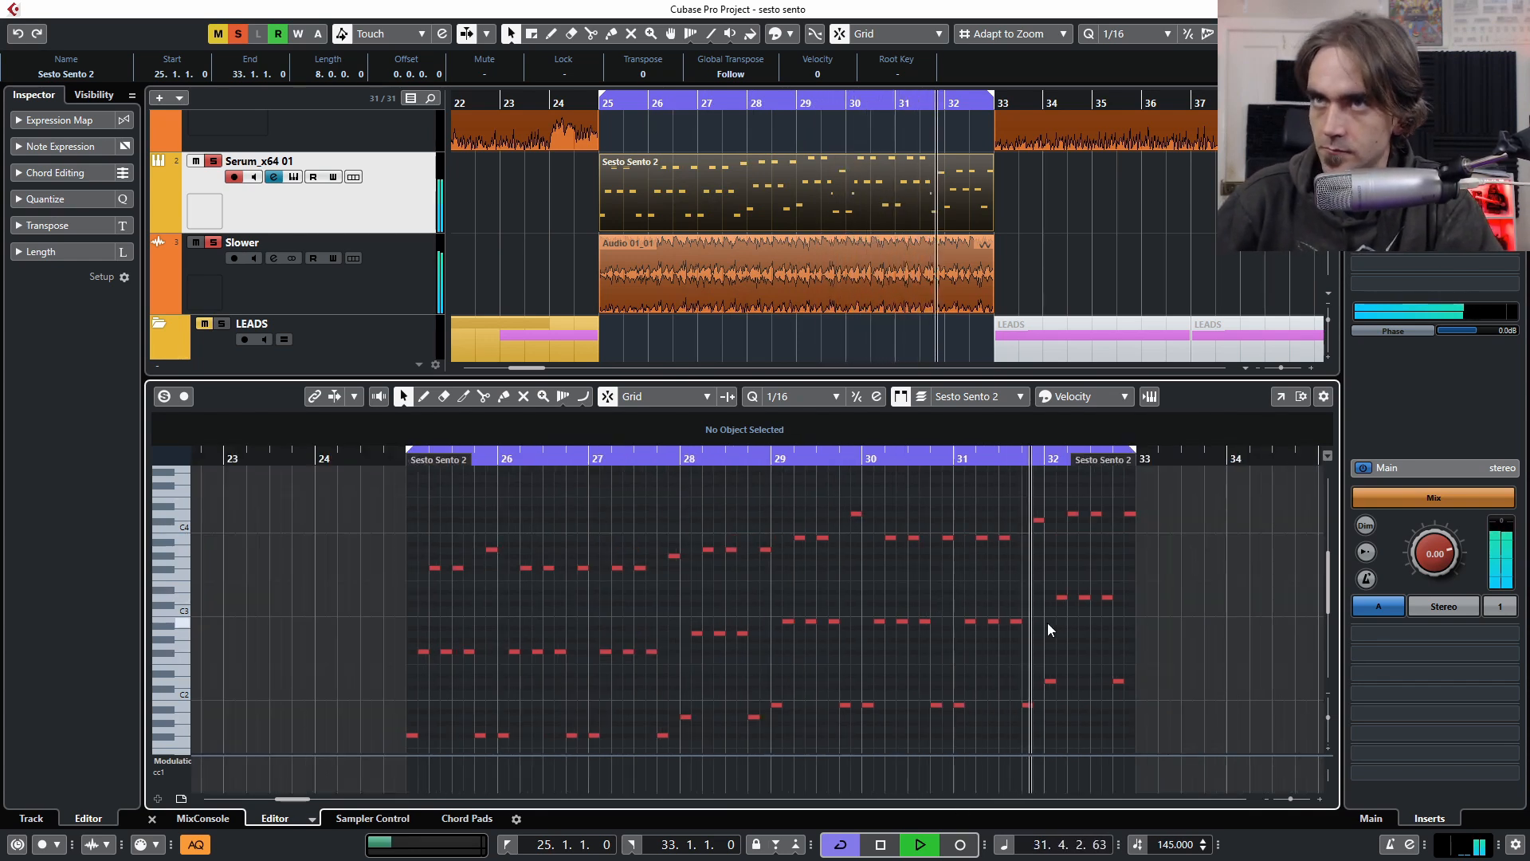
pyautogui.click(152, 817)
pyautogui.press('space')
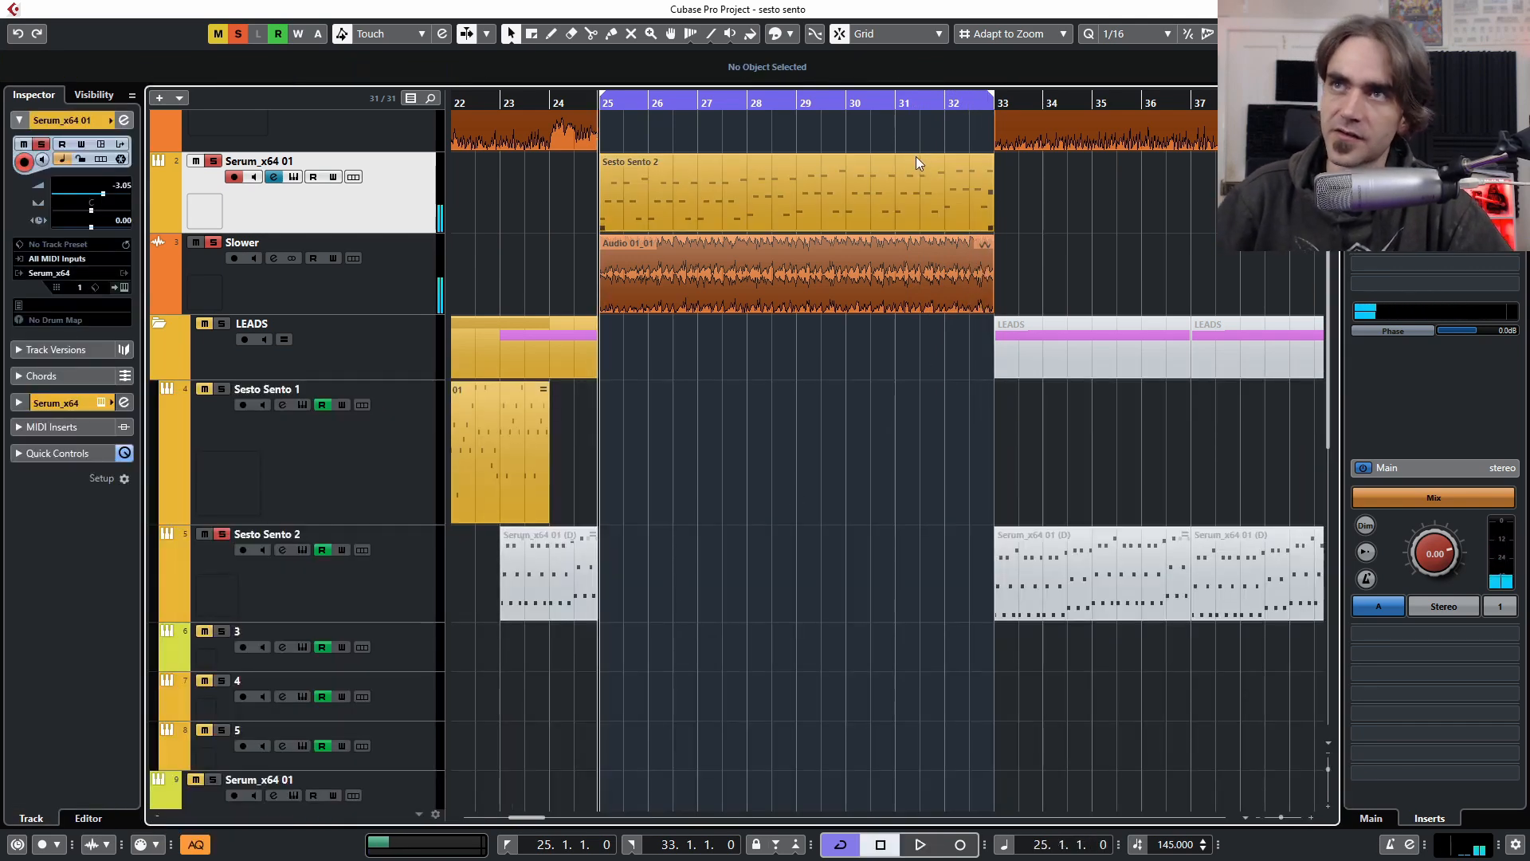
# Reopen the Sesto Sento 2 part and try transposing all its notes up six semitones so that it starts on C2
pyautogui.click(862, 185)
pyautogui.doubleClick(852, 207)
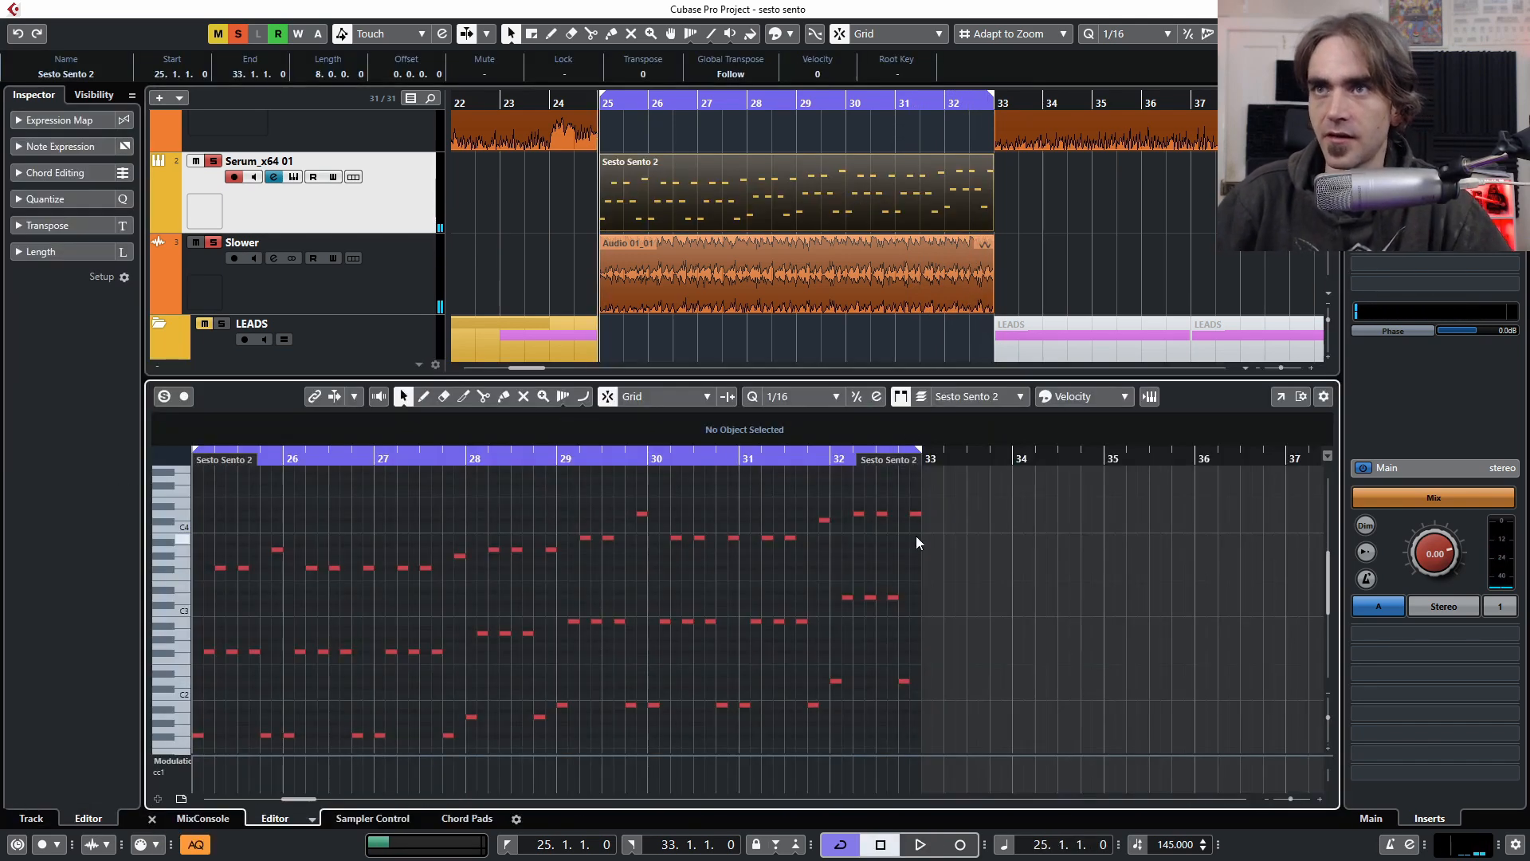
pyautogui.scroll(-2, 658, 564)
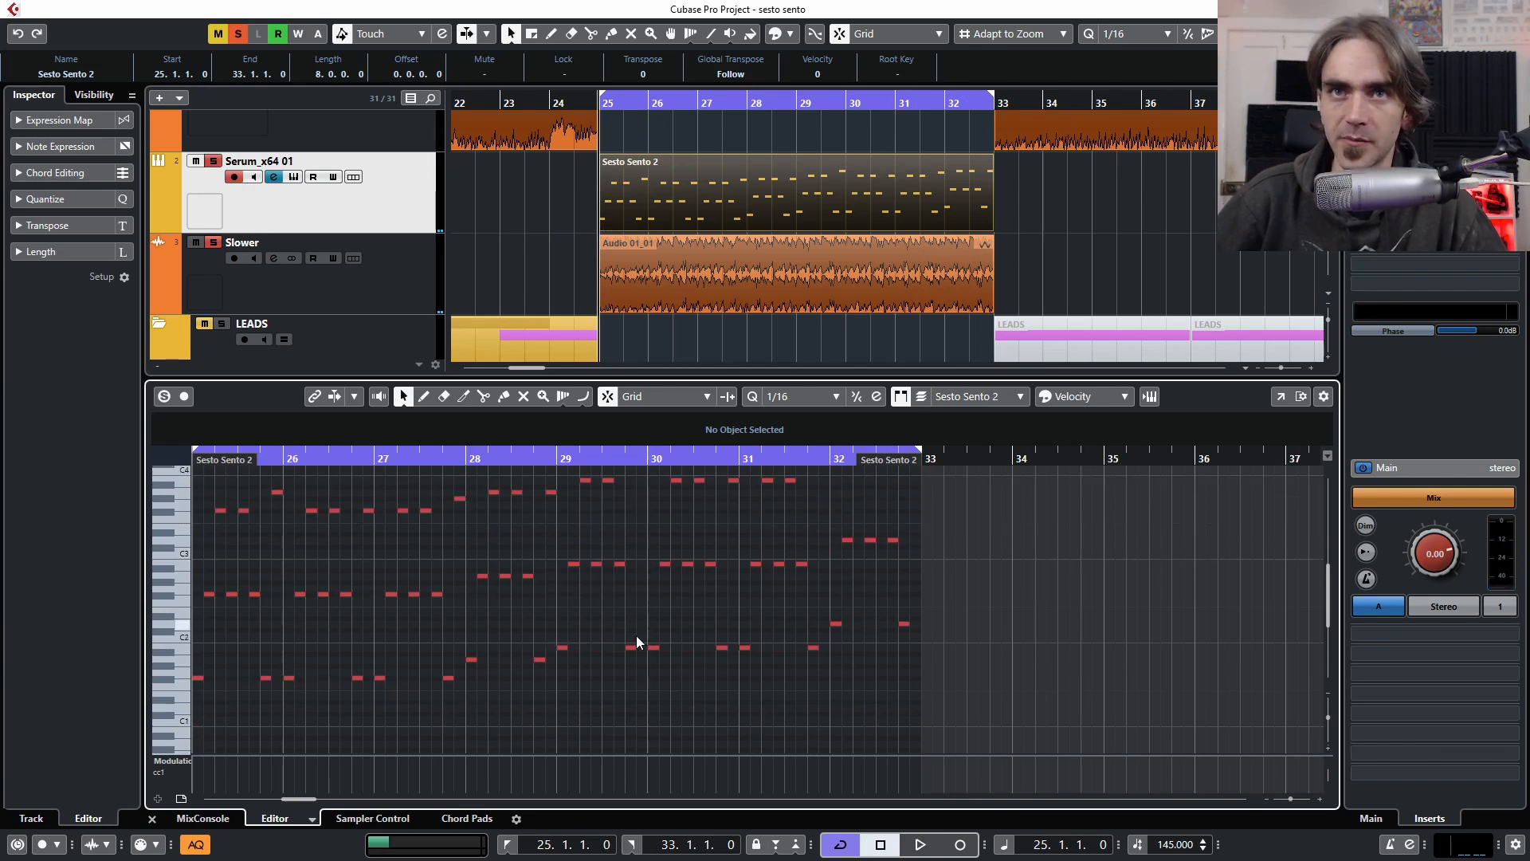
pyautogui.hotkey('ctrl', 'a')
pyautogui.scroll(2, 651, 681)
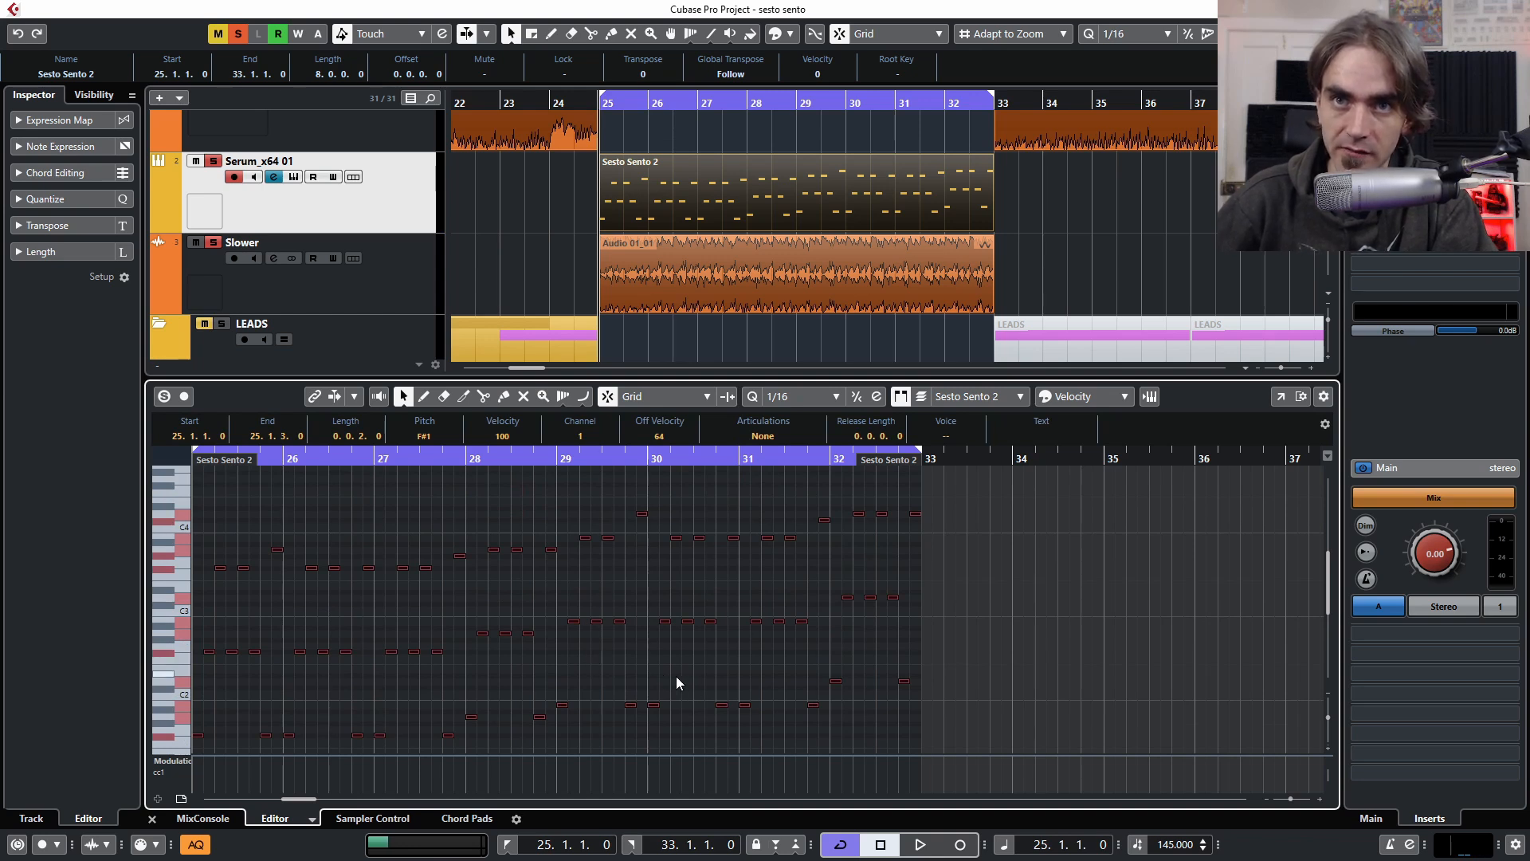
pyautogui.press('Up')
pyautogui.press('Up')
pyautogui.press('Up')
pyautogui.press('Up')
pyautogui.press('Up')
pyautogui.press('Up')
pyautogui.scroll(2, 740, 510)
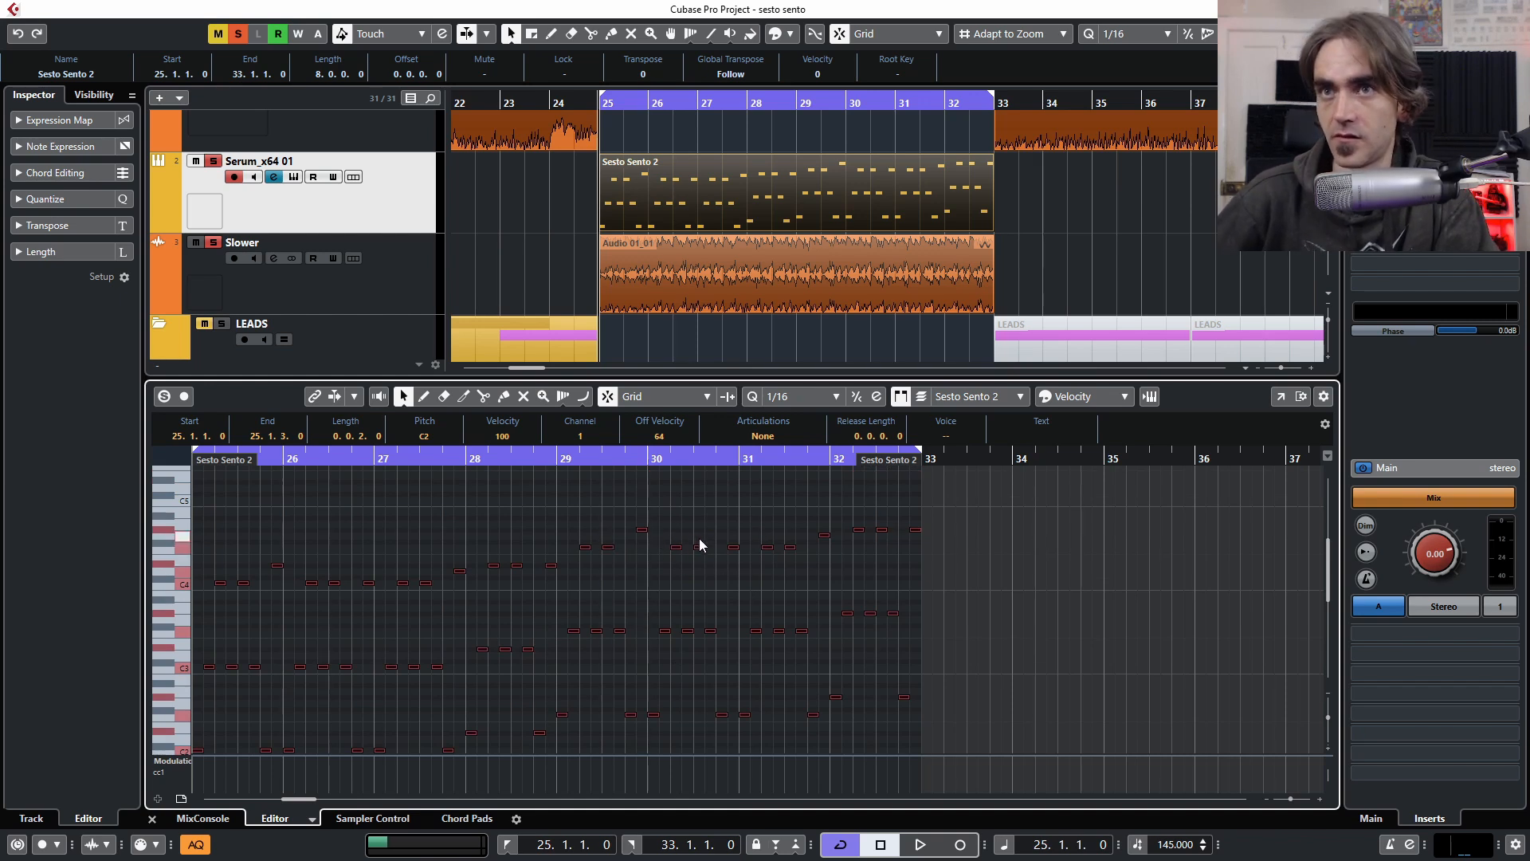
pyautogui.scroll(-2, 609, 630)
pyautogui.click(561, 637)
pyautogui.hotkey('ctrl', 'z')
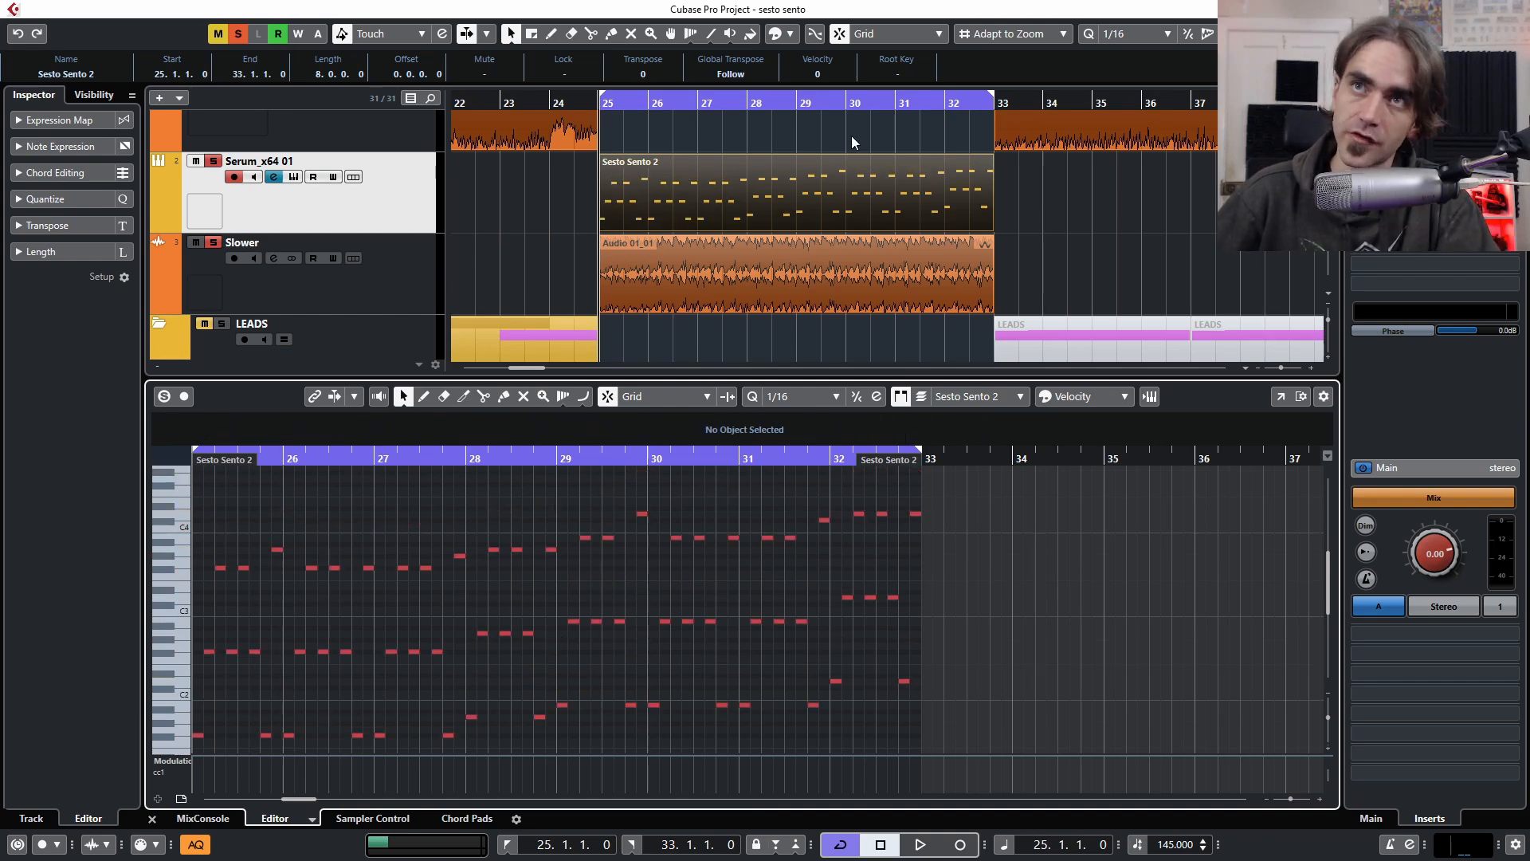
# Close the editor and move the melody part from the Serum_x64 01 track to the Sesto Sento 2 track at bar 25
pyautogui.hotkey('ctrl', 'alt', 'e')
pyautogui.click(682, 354)
pyautogui.scroll(2, 710, 455)
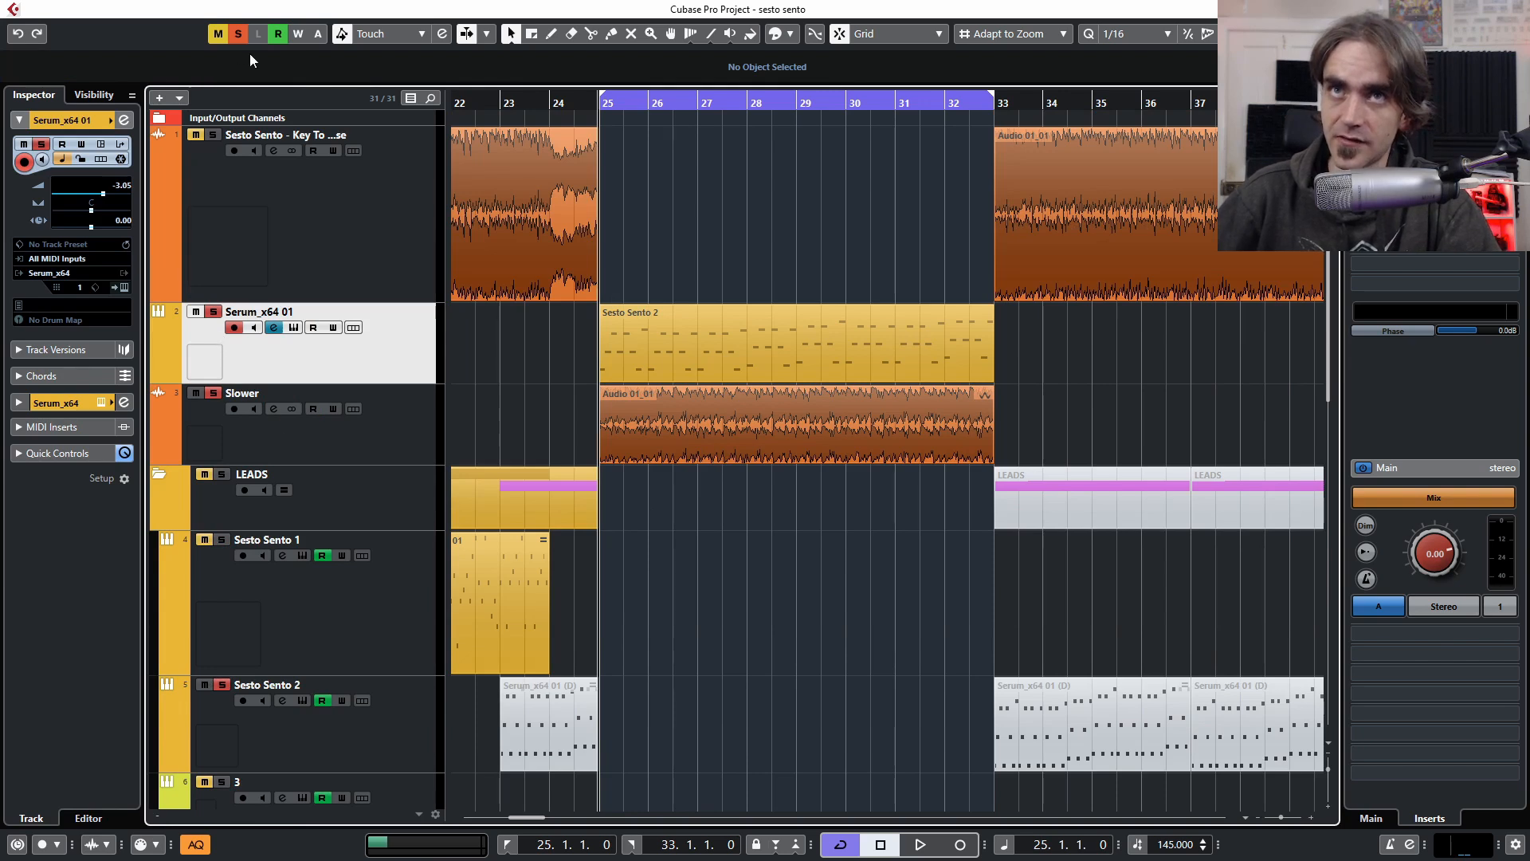
pyautogui.moveTo(802, 366); pyautogui.dragTo(730, 728)
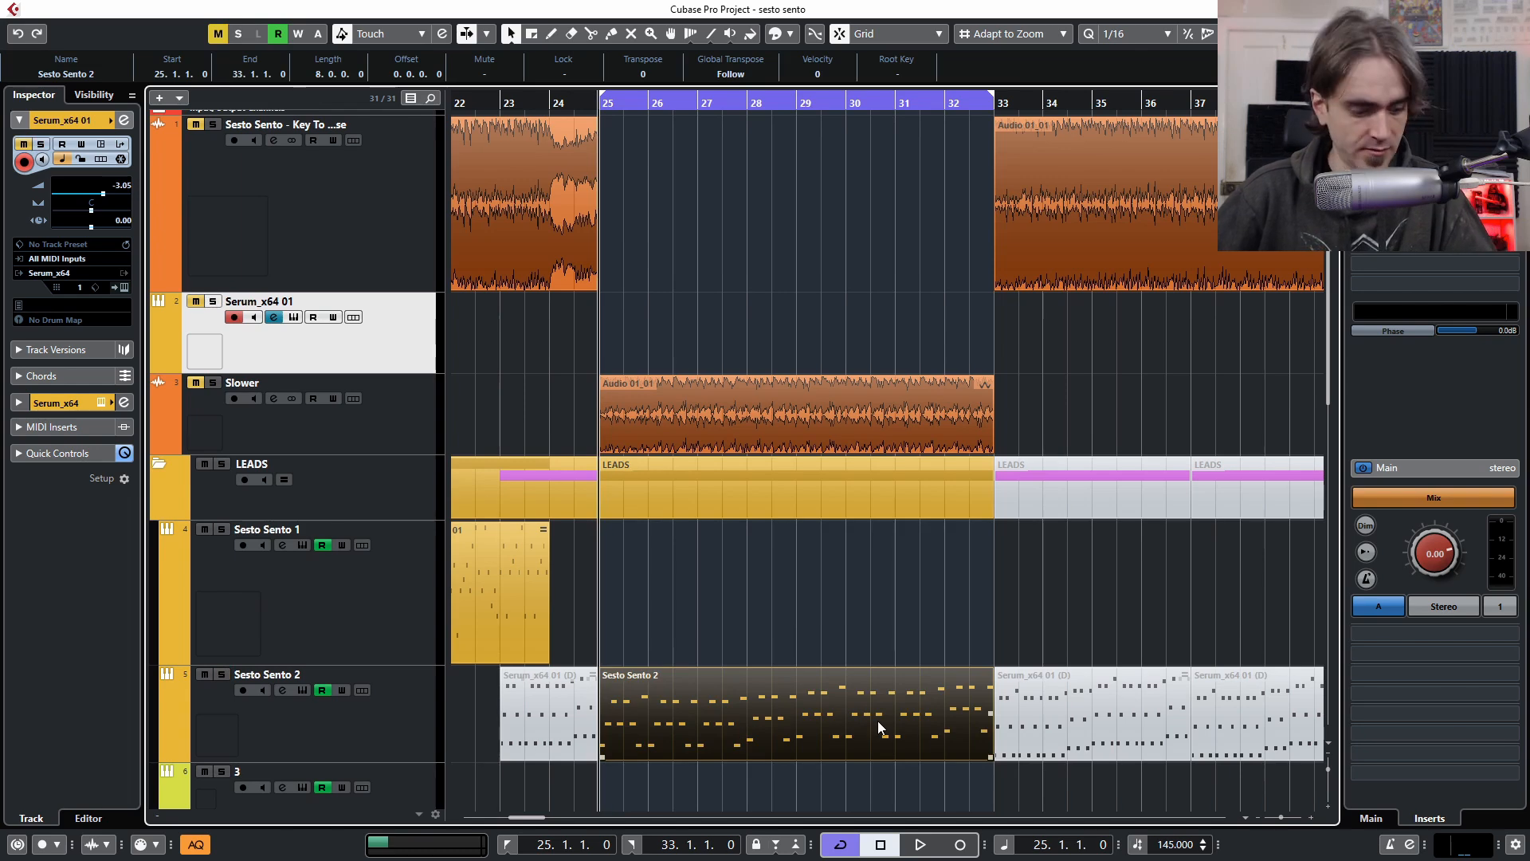
# Time-stretch the melody part down to 4 bars, from bar 25 to 29, and repeat it from bar 29 to 33
pyautogui.press('1')
pyautogui.press('1')
pyautogui.scroll(-2, 938, 761)
pyautogui.moveTo(991, 617); pyautogui.dragTo(803, 619)
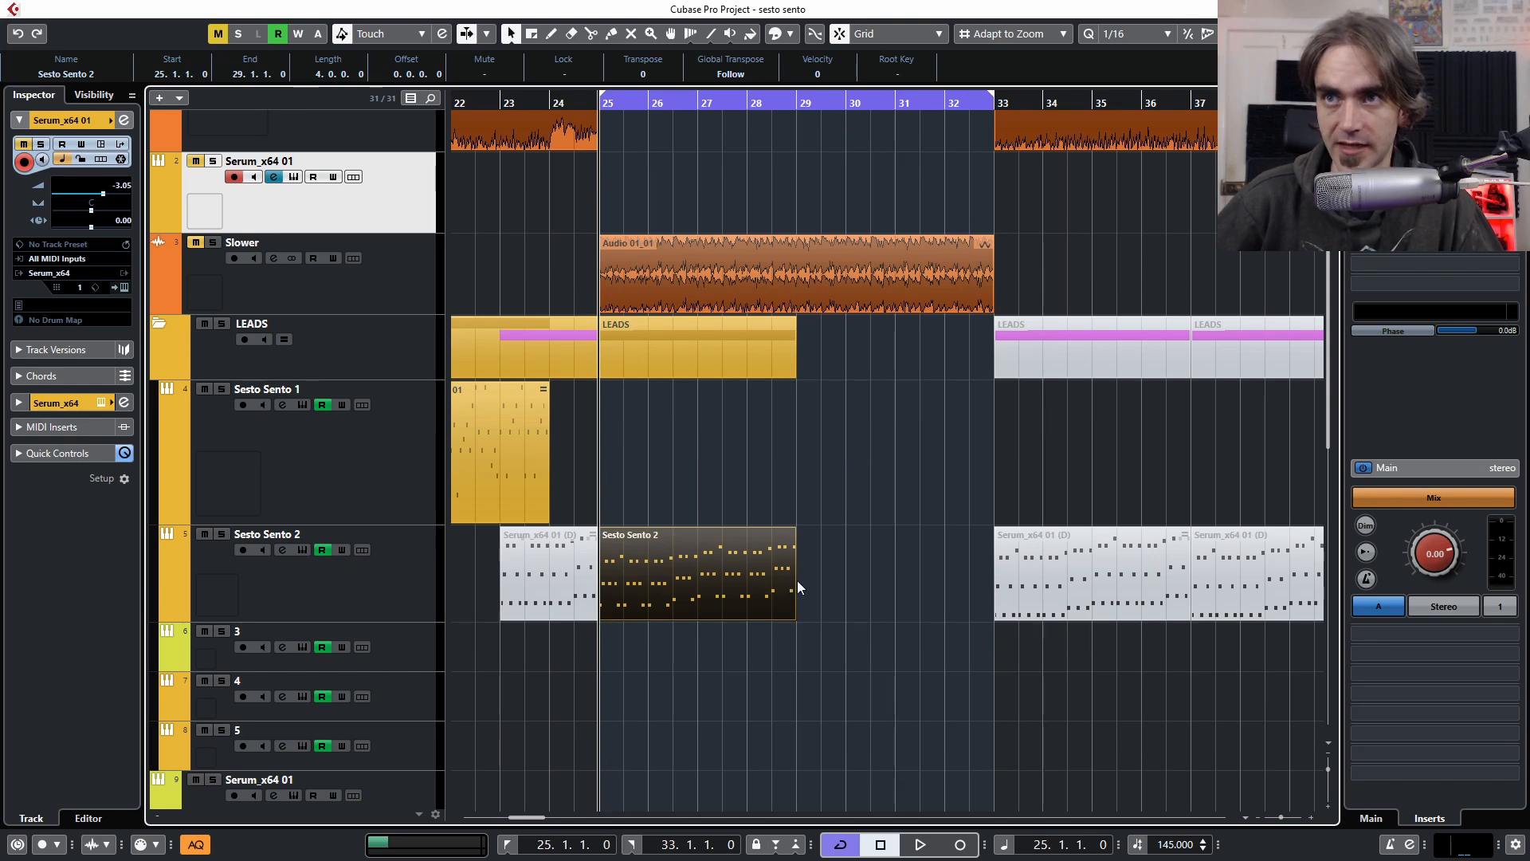
pyautogui.moveTo(795, 580); pyautogui.dragTo(871, 508)
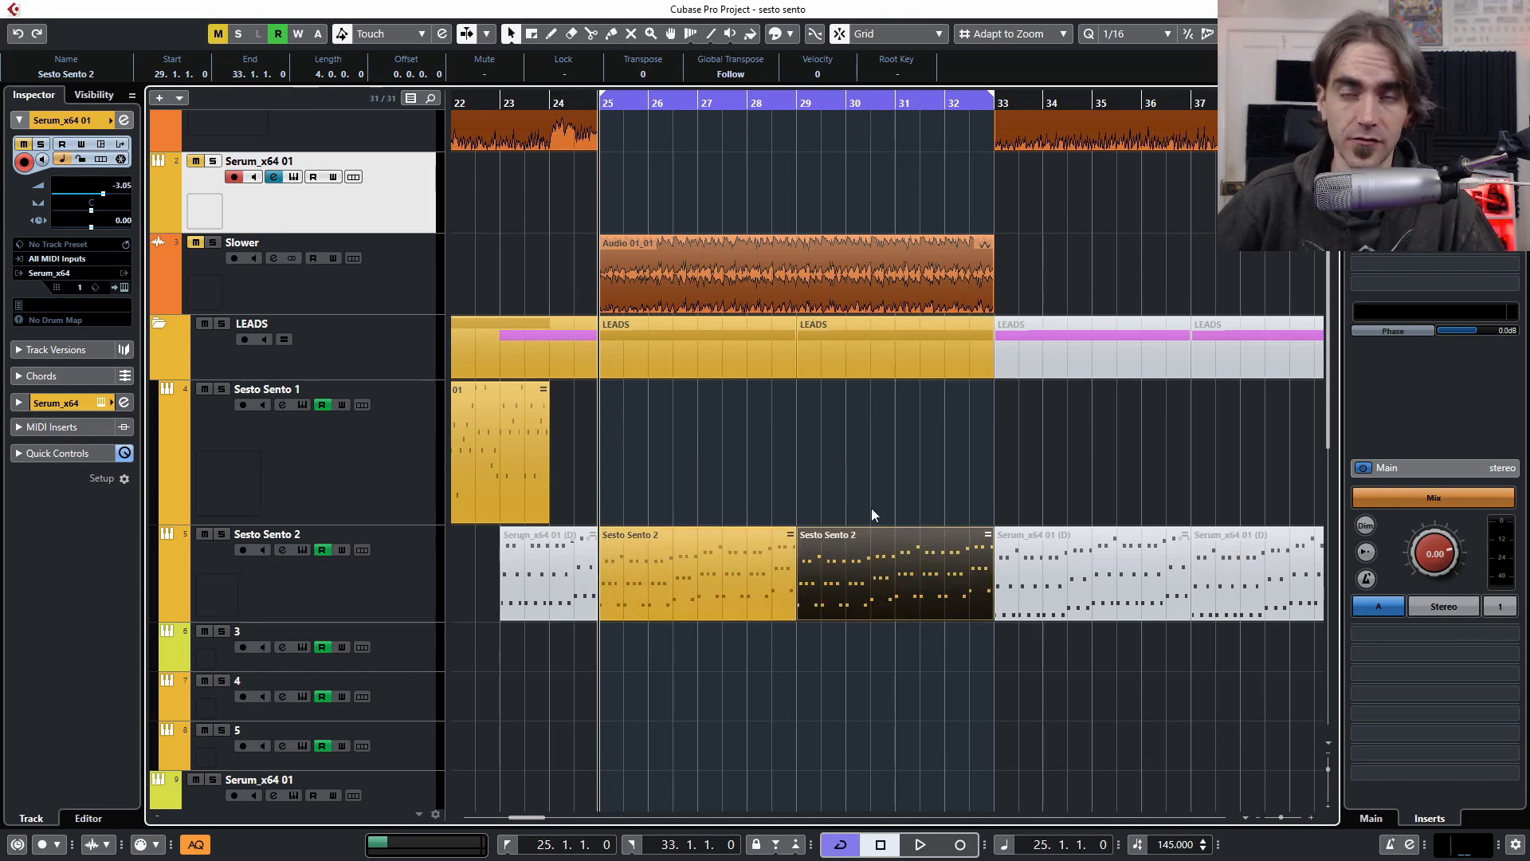
pyautogui.click(832, 465)
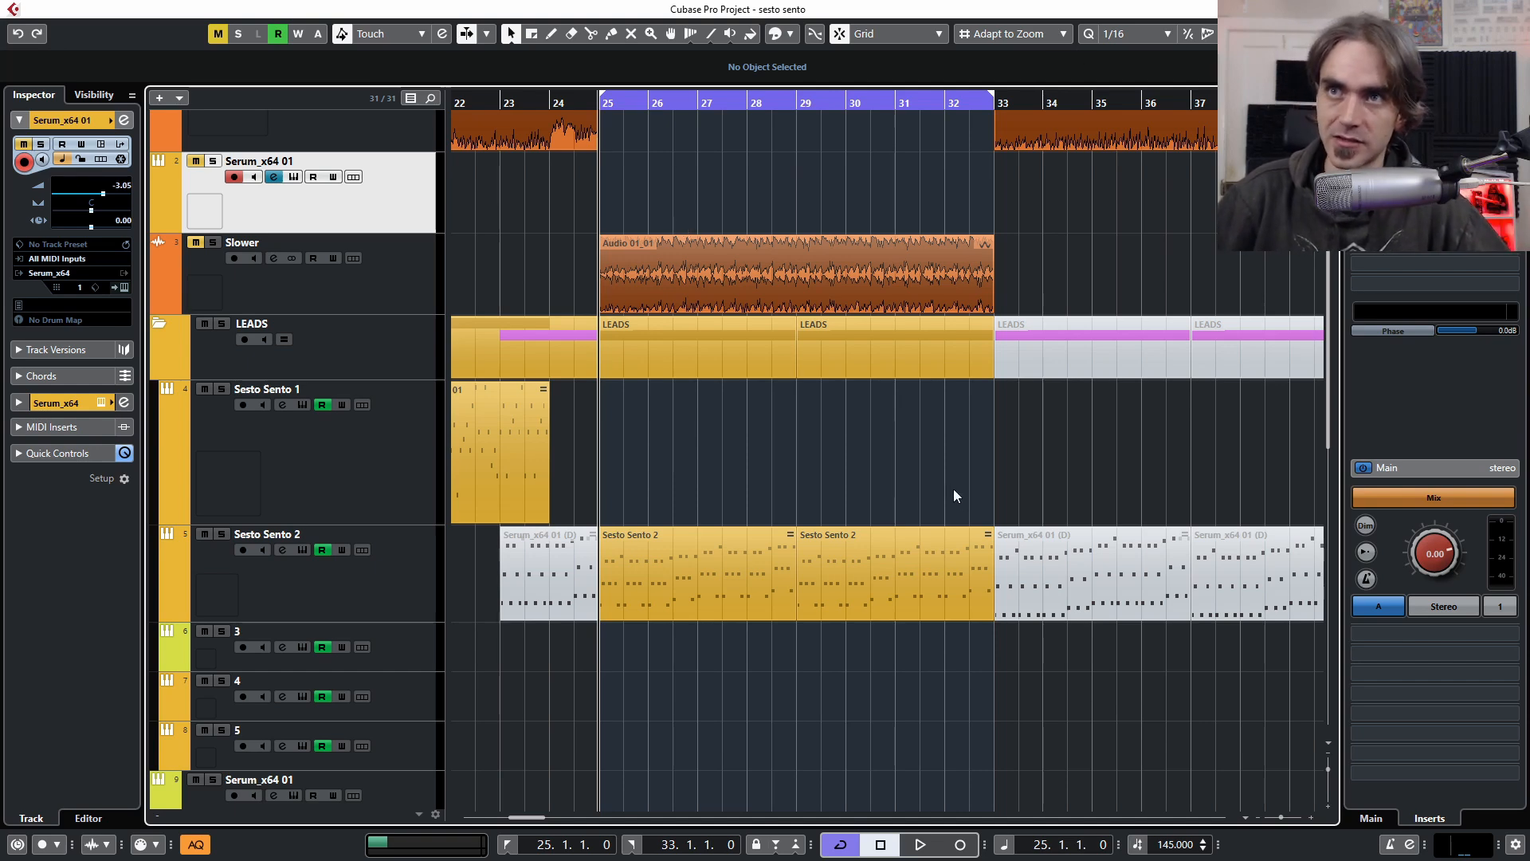
# Play the two shortened melody parts with the Sesto Sento 2 track's lead sound
pyautogui.press('space')
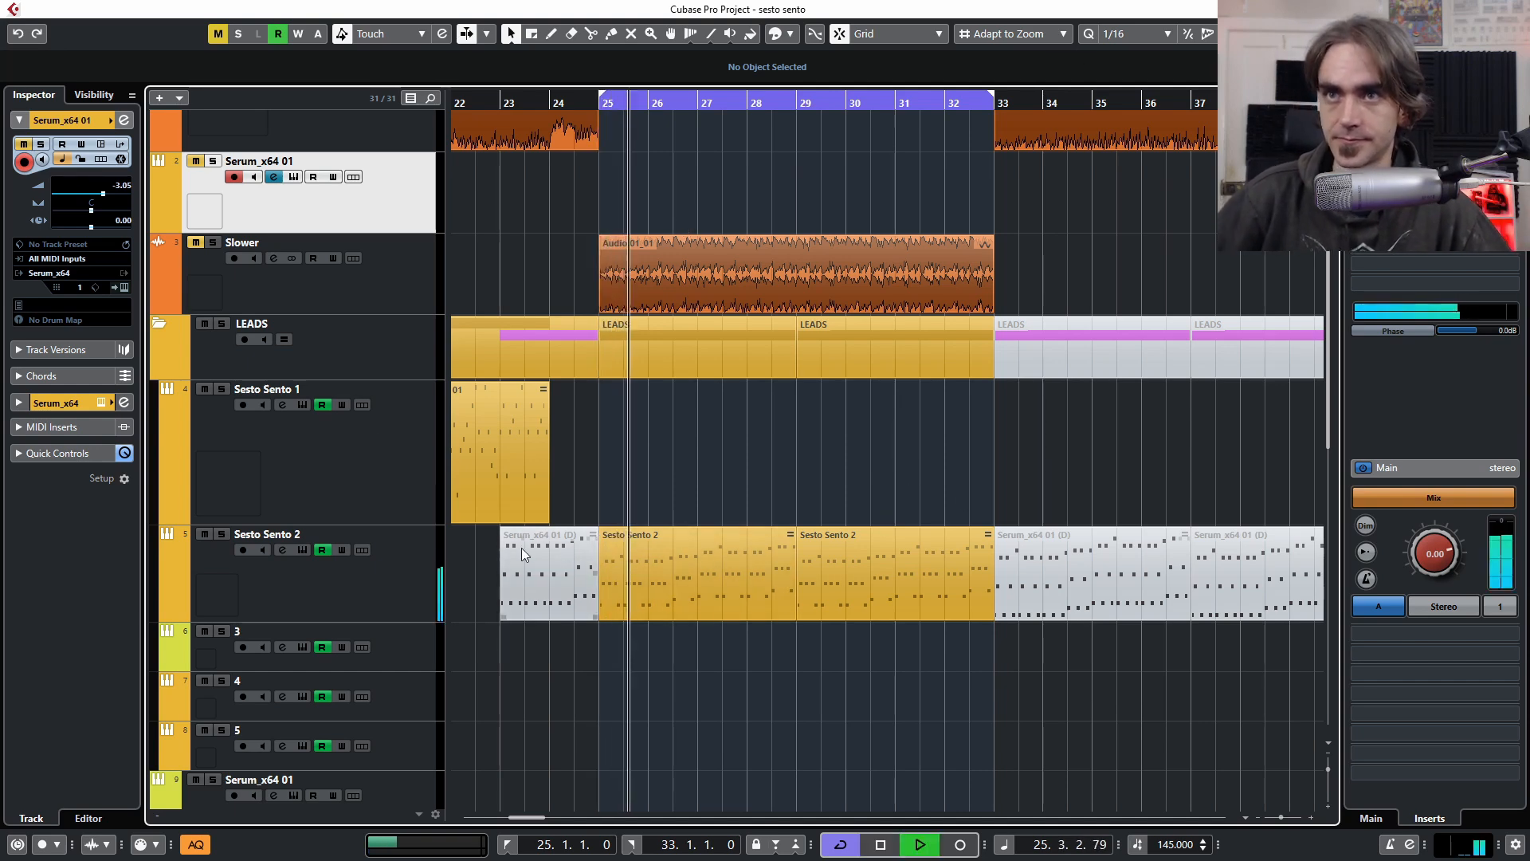
pyautogui.keyDown('ctrl'); pyautogui.scroll(-2, 572, 471); pyautogui.keyUp('ctrl')
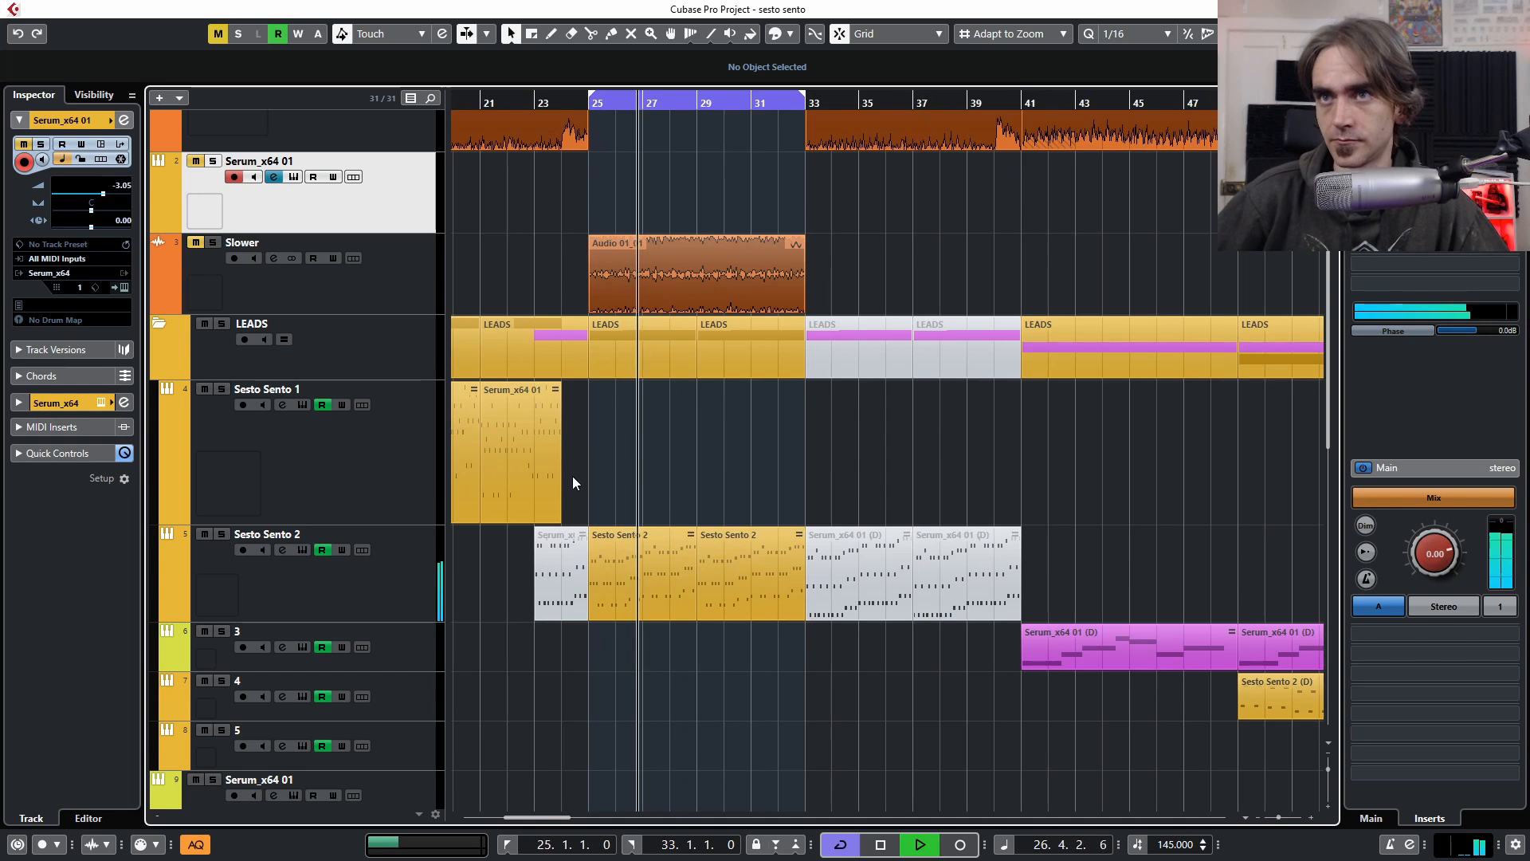
pyautogui.hscroll(-3, 632, 608)
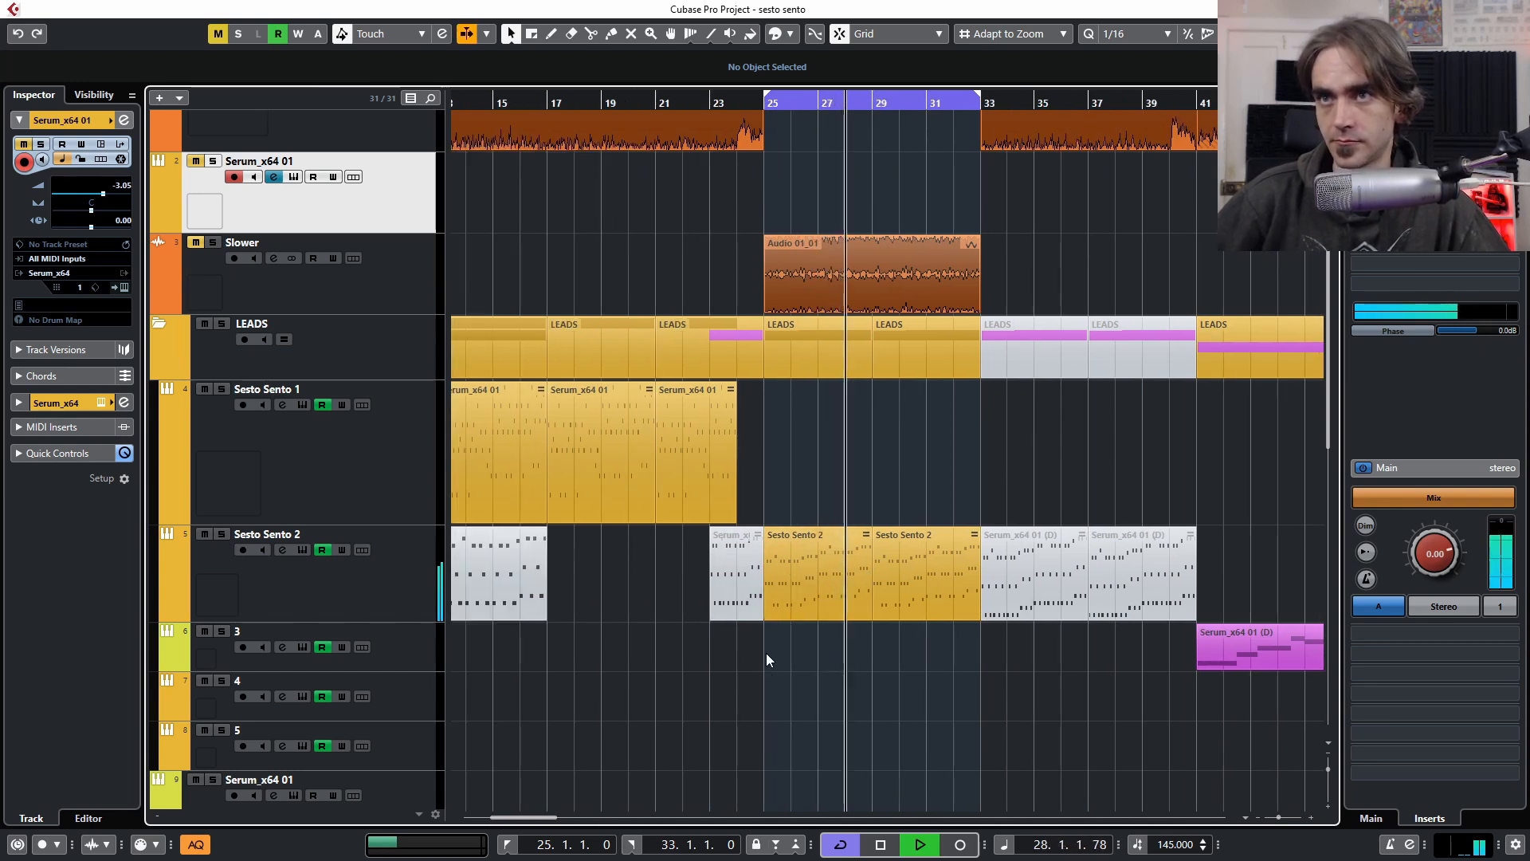
pyautogui.hscroll(1, 871, 665)
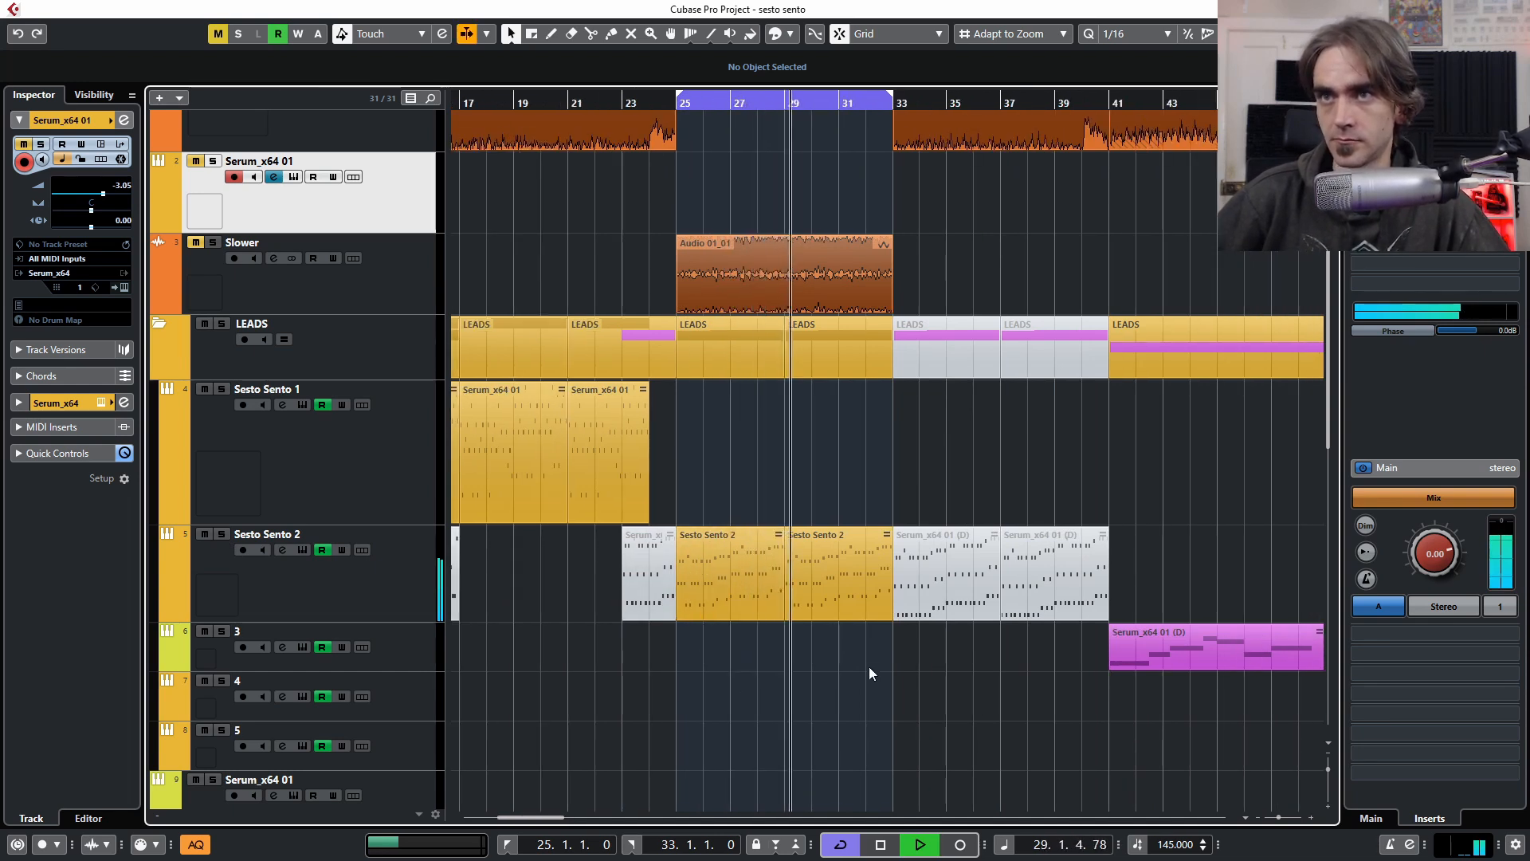
pyautogui.click(744, 562)
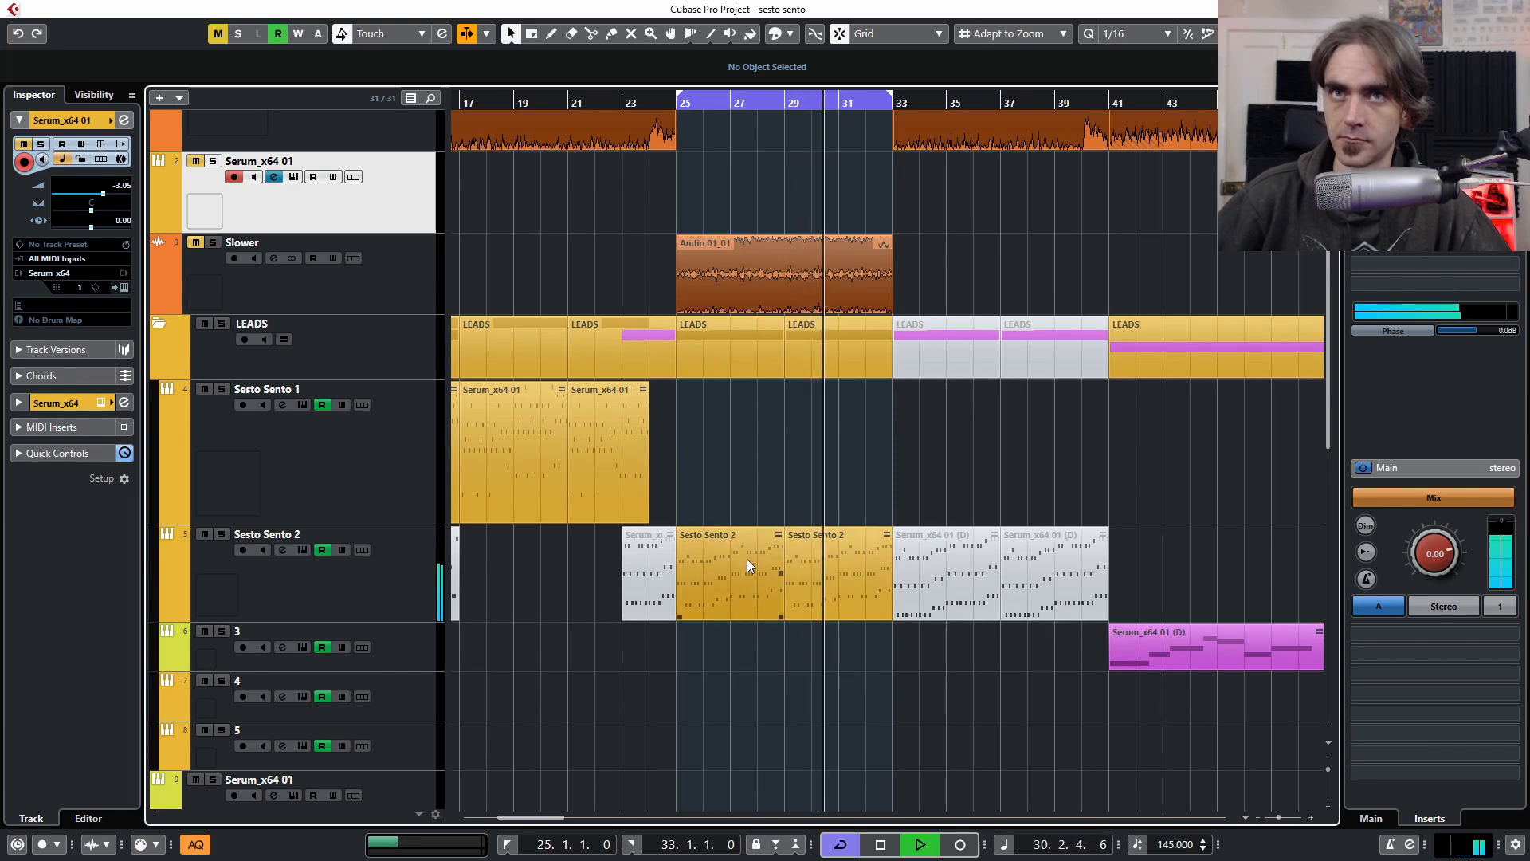
pyautogui.click(708, 671)
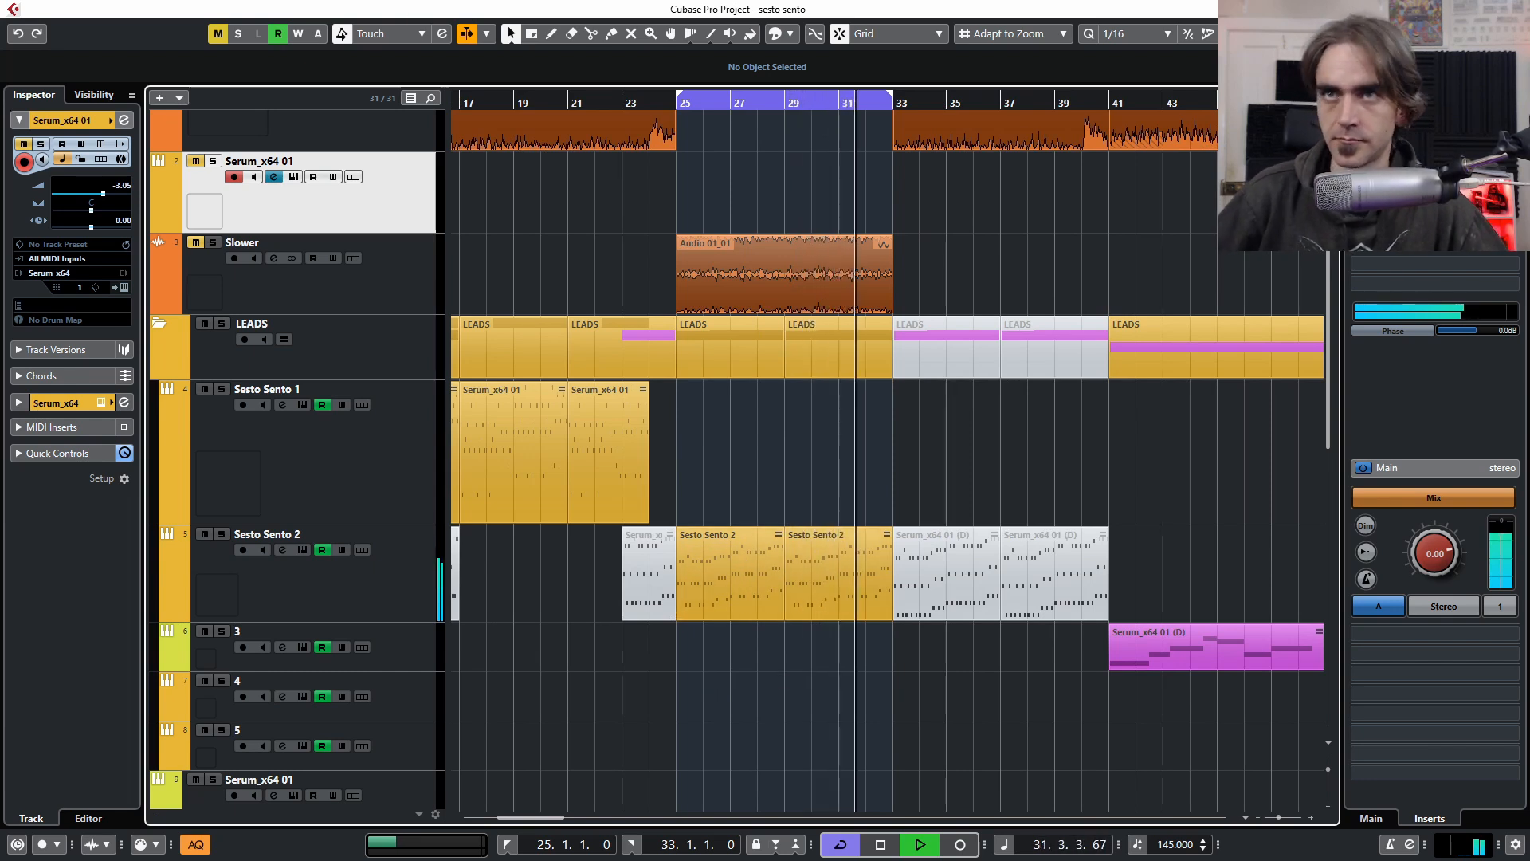
# Mute the Sesto Sento 2 track, copy its bar 25 part to the Serum_x64 01 track, unmute that track and set its volume to -7.58
pyautogui.click(205, 534)
pyautogui.moveTo(729, 573); pyautogui.dragTo(729, 191)
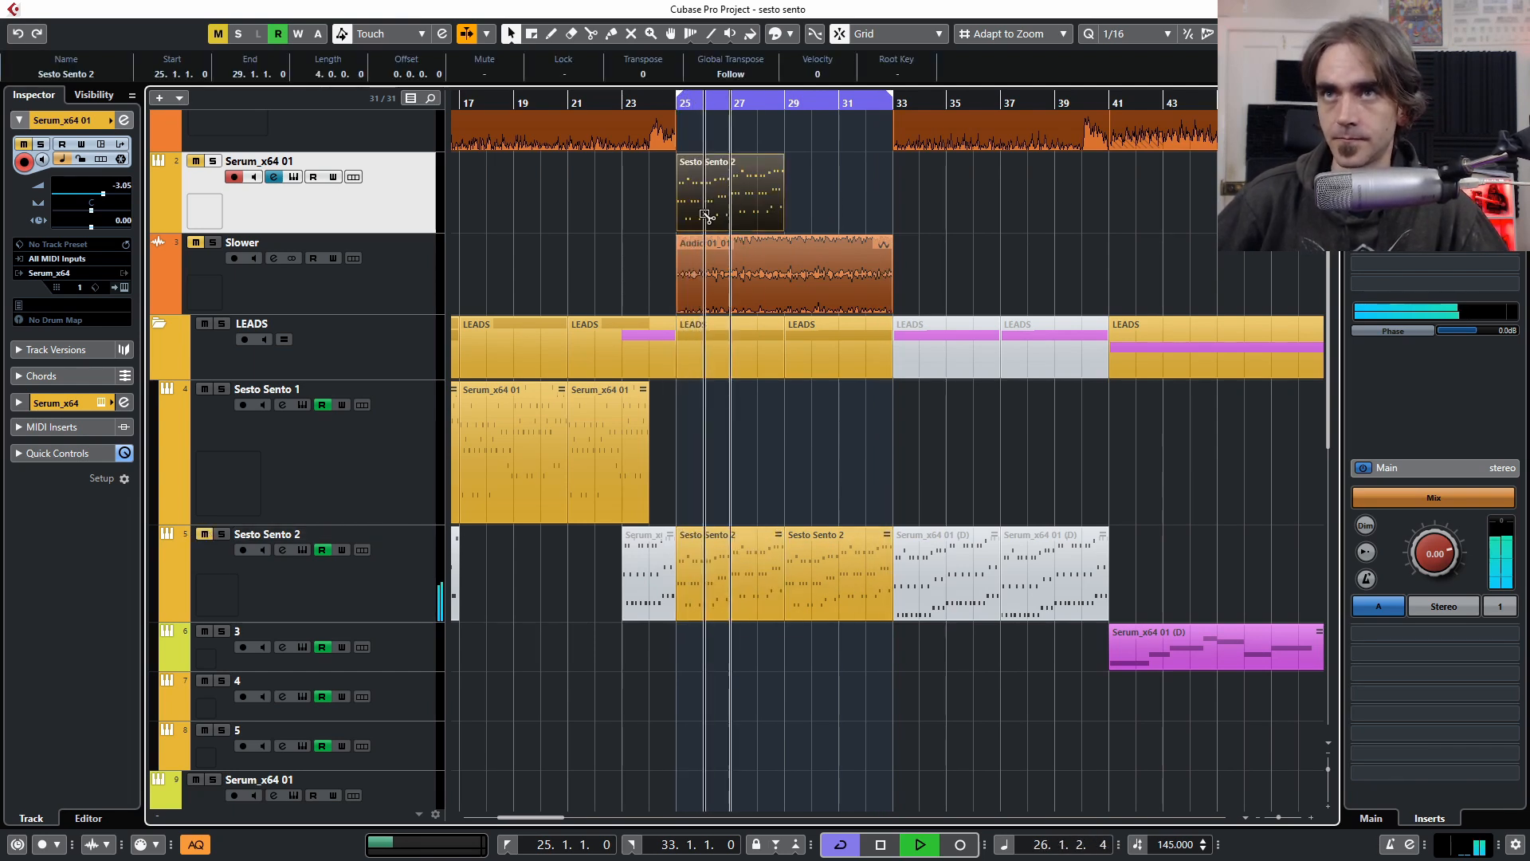
pyautogui.click(196, 162)
pyautogui.moveTo(104, 195); pyautogui.dragTo(92, 199)
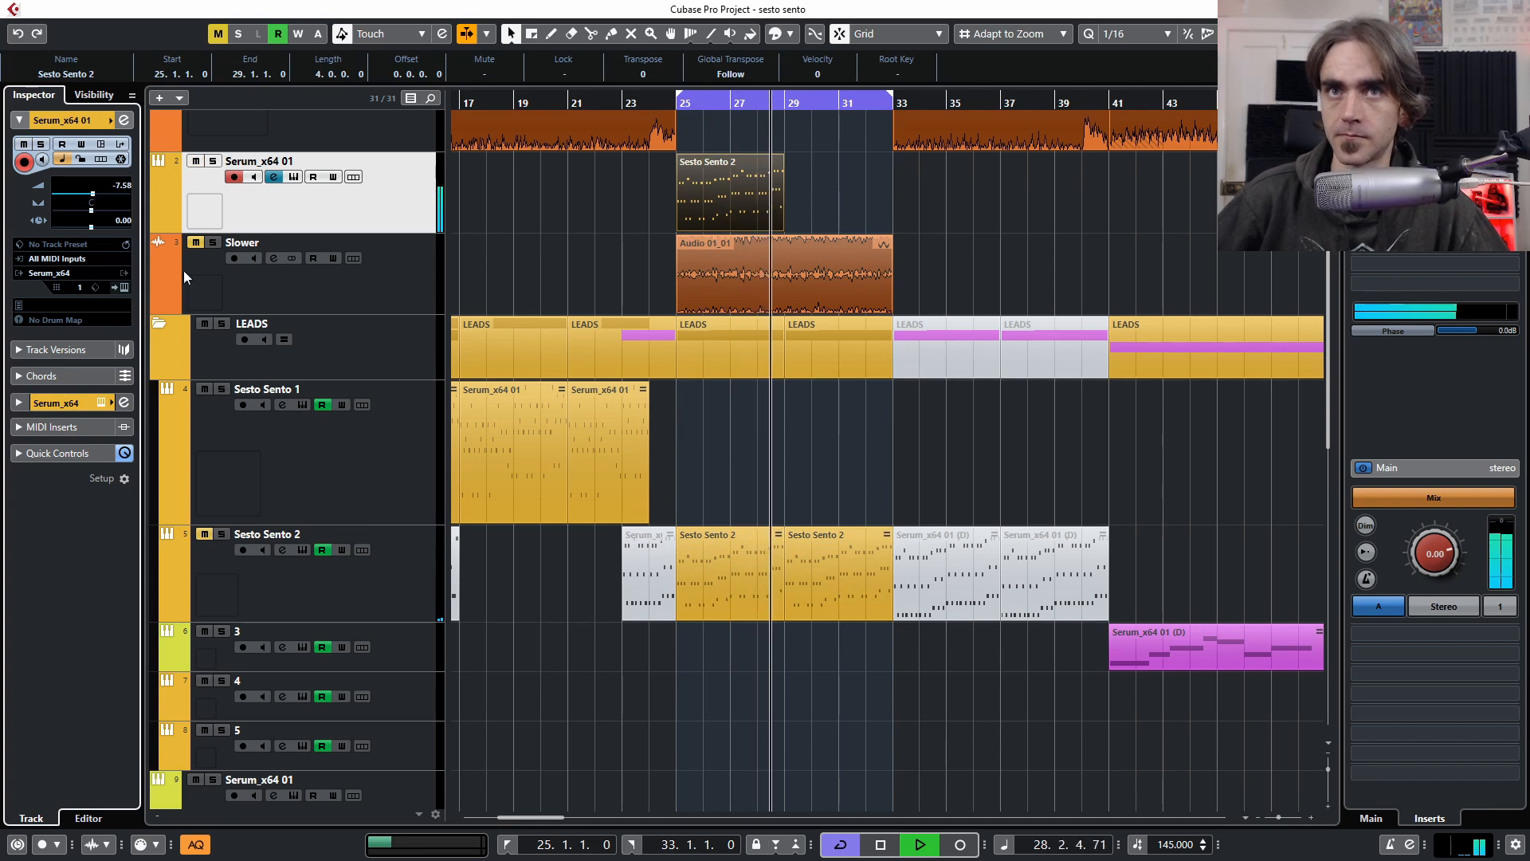
pyautogui.press('KP_1')
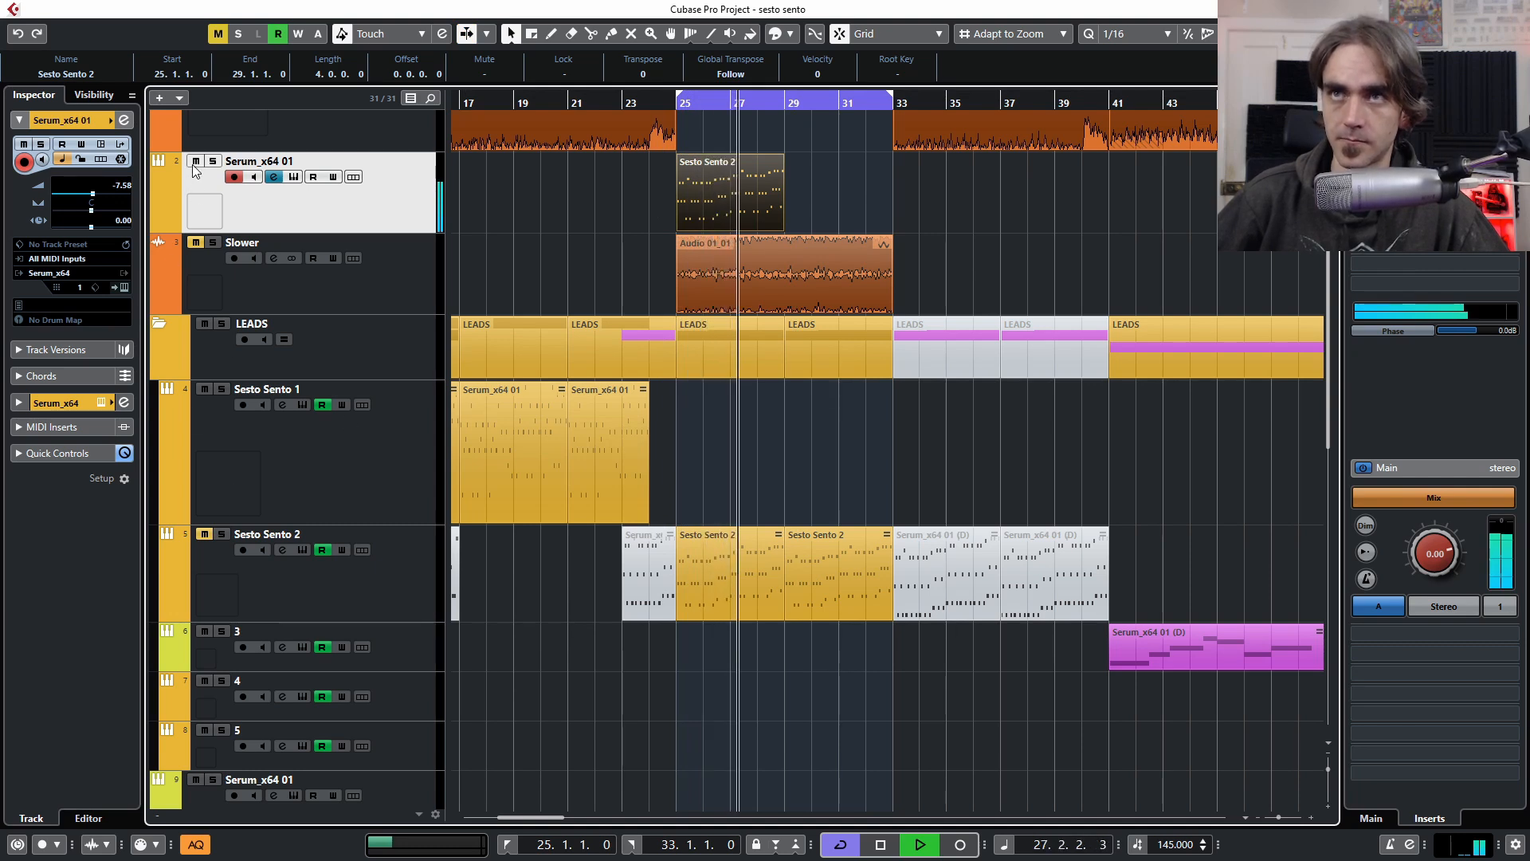
# Replace the muted old parts at bars 23 to 25 and 33 to 41 on the Sesto Sento 2 track with copies of the new melody
pyautogui.click(604, 106)
pyautogui.moveTo(603, 106); pyautogui.dragTo(479, 106)
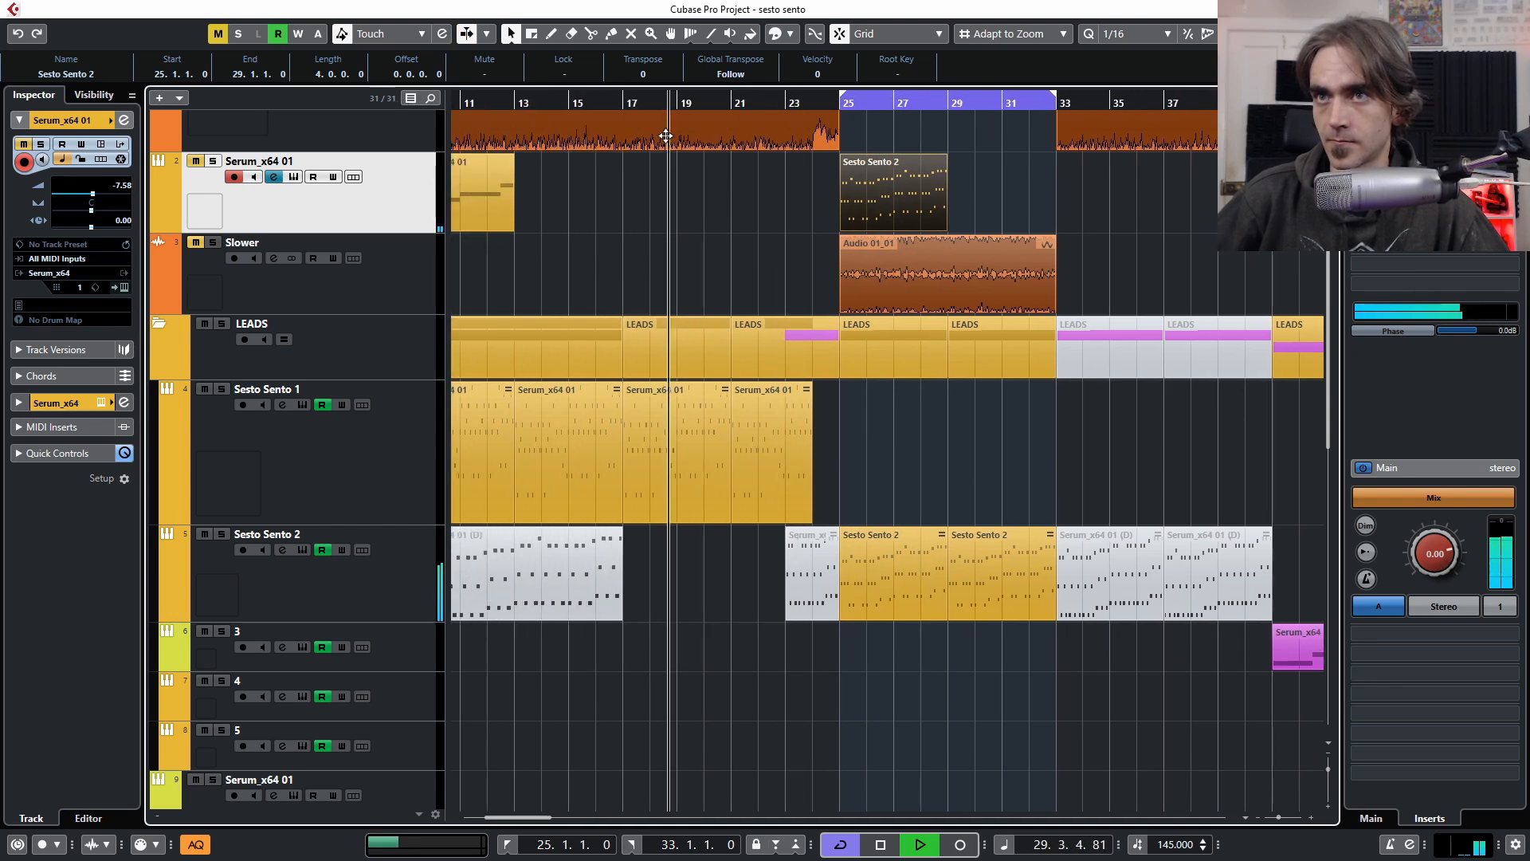
pyautogui.click(891, 587)
pyautogui.moveTo(891, 587); pyautogui.dragTo(786, 616)
pyautogui.hscroll(5, 821, 647)
pyautogui.moveTo(1072, 458); pyautogui.dragTo(948, 574)
pyautogui.press('Delete')
pyautogui.click(759, 583)
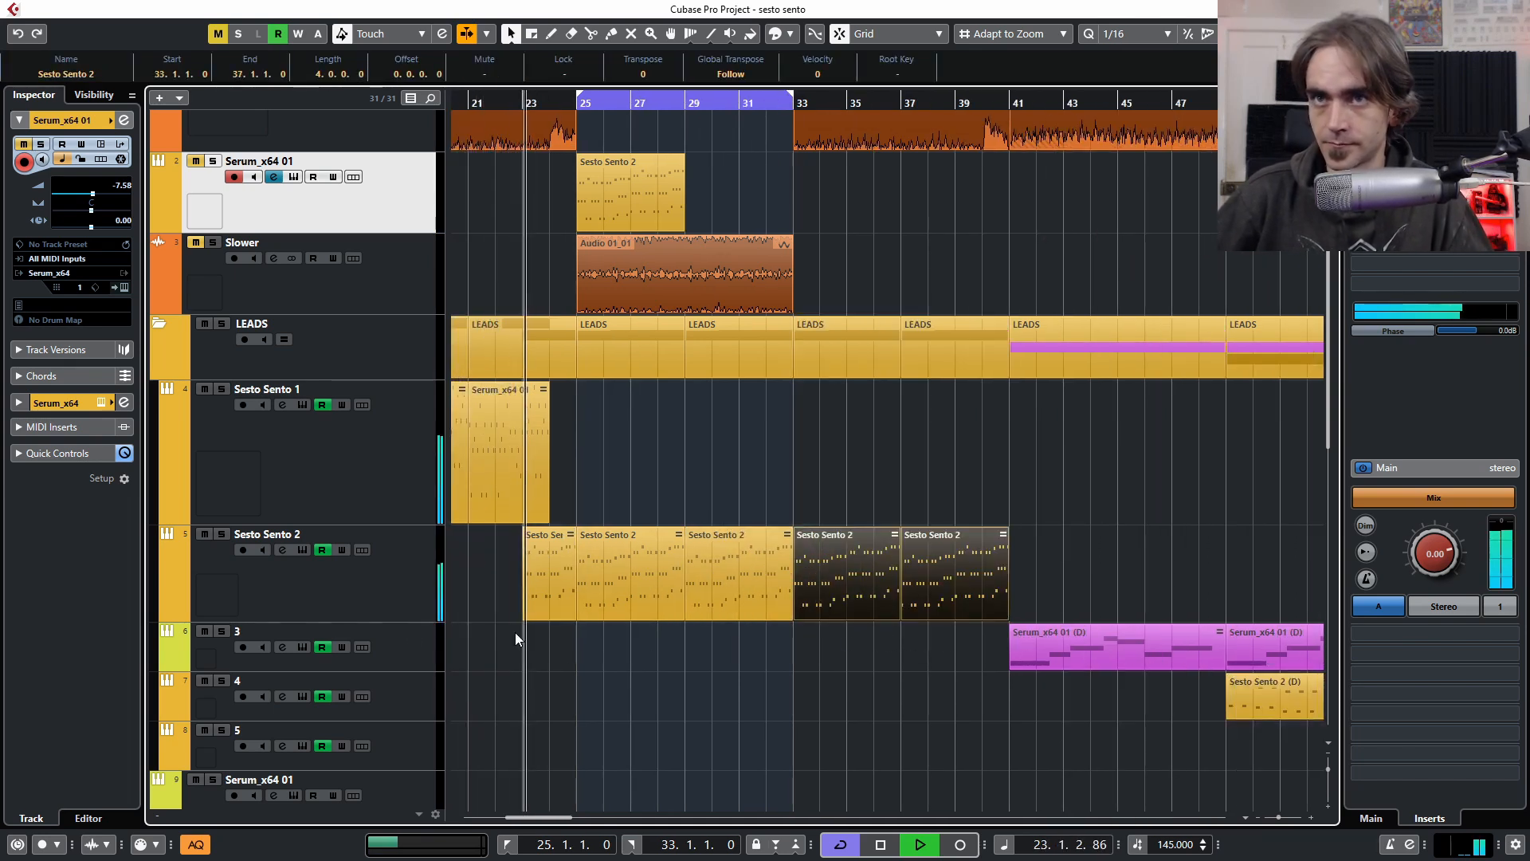
# Show the Sesto Sento 2 track's LPF automation, lower its bar 23 point to 0, and play from around bar 21
pyautogui.click(174, 618)
pyautogui.hscroll(-4, 550, 567)
pyautogui.click(701, 627)
pyautogui.moveTo(698, 627); pyautogui.dragTo(704, 784)
pyautogui.click(663, 102)
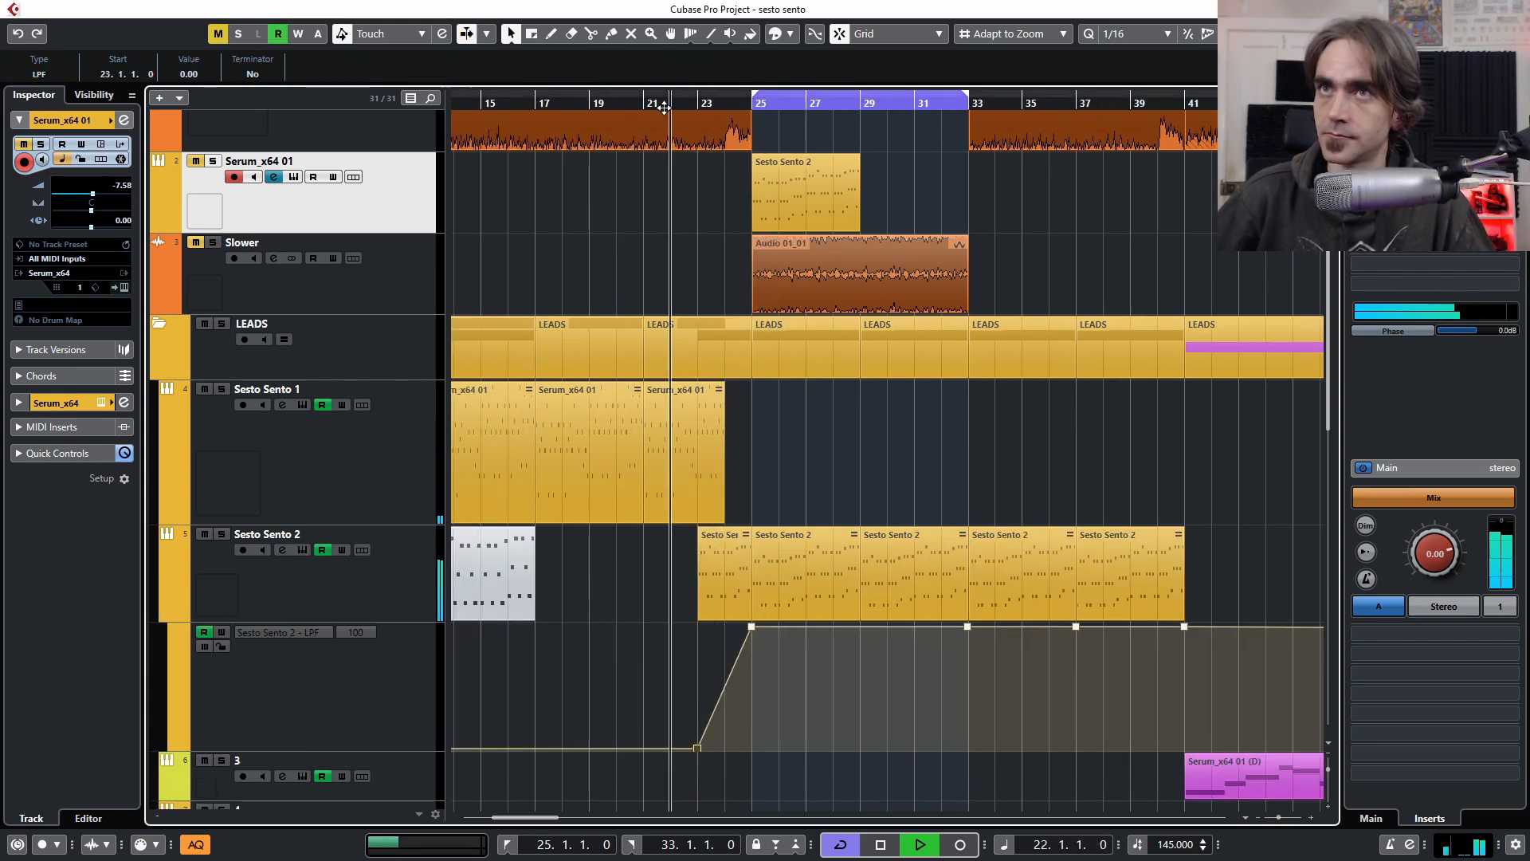
pyautogui.hscroll(1, 818, 471)
pyautogui.click(817, 468)
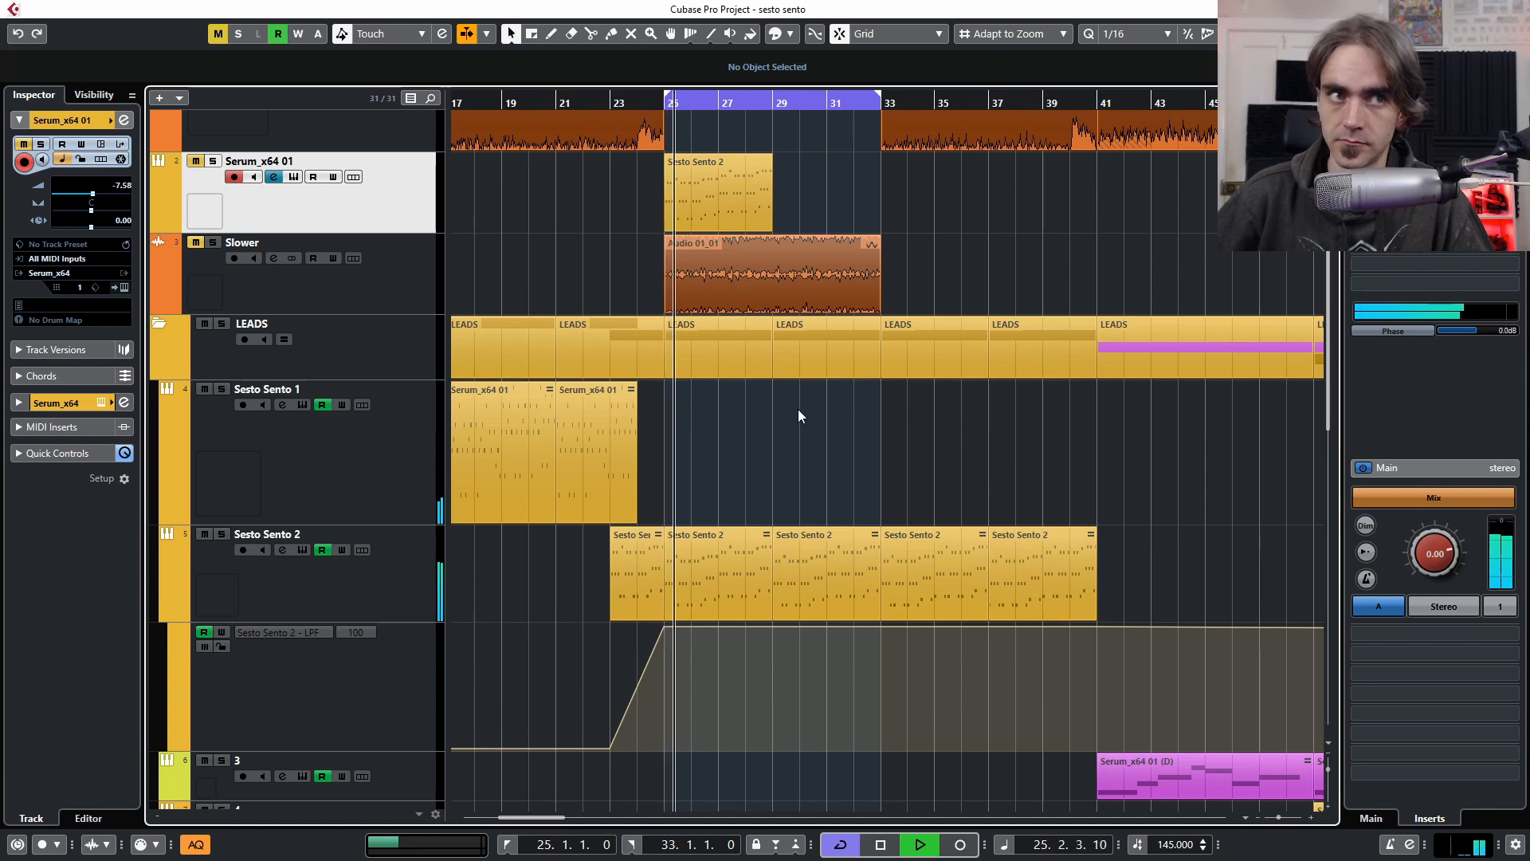
# Play on past bar 33 and examine how the Sesto Sento 2 melody leads into the lead parts from bar 41 onward
pyautogui.press('h')
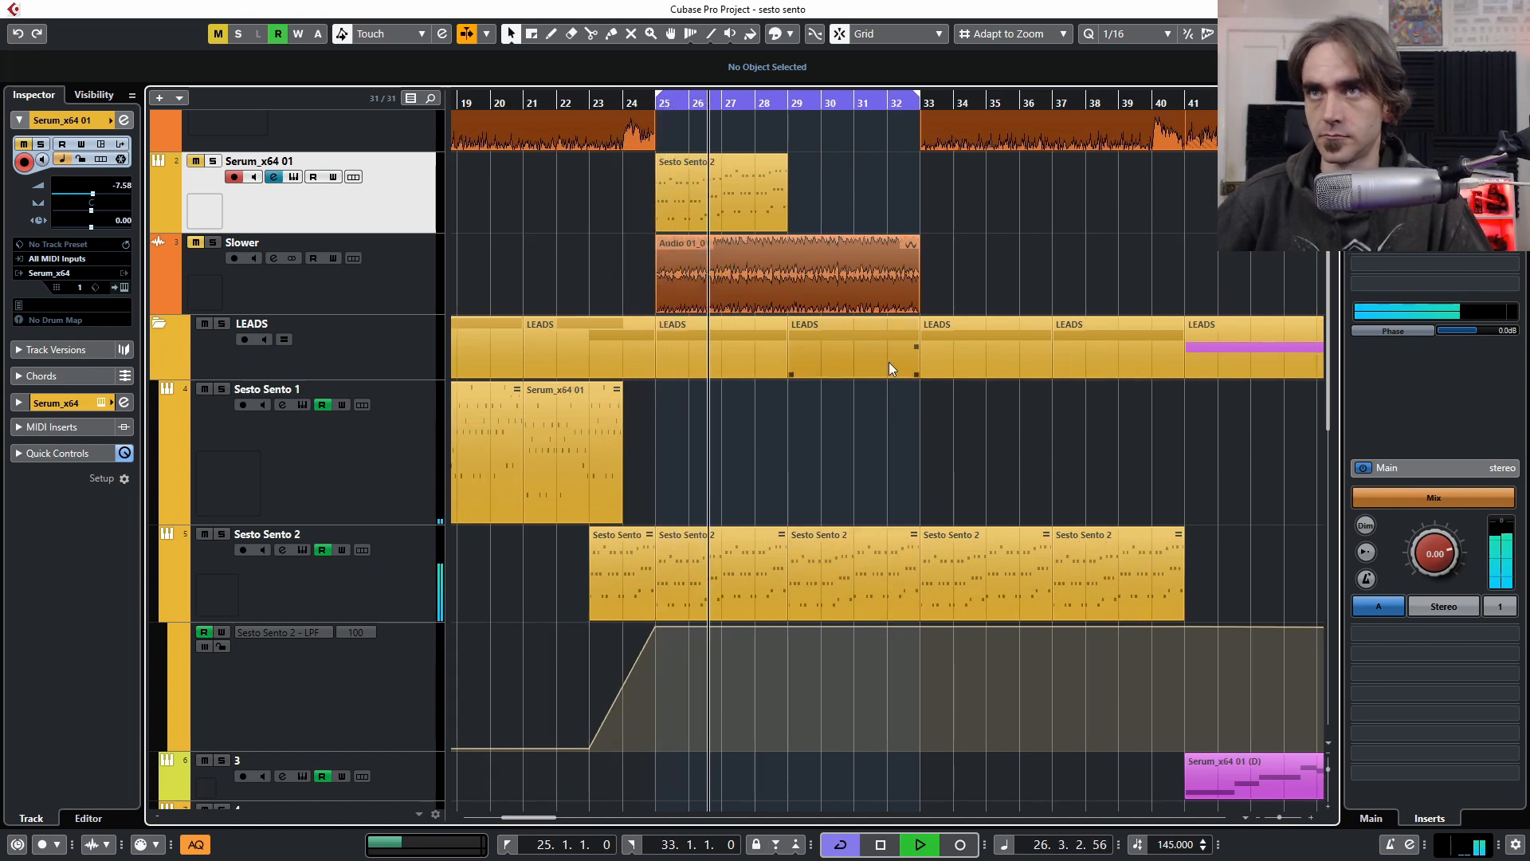
pyautogui.scroll(-5, 911, 516)
pyautogui.scroll(5, 907, 510)
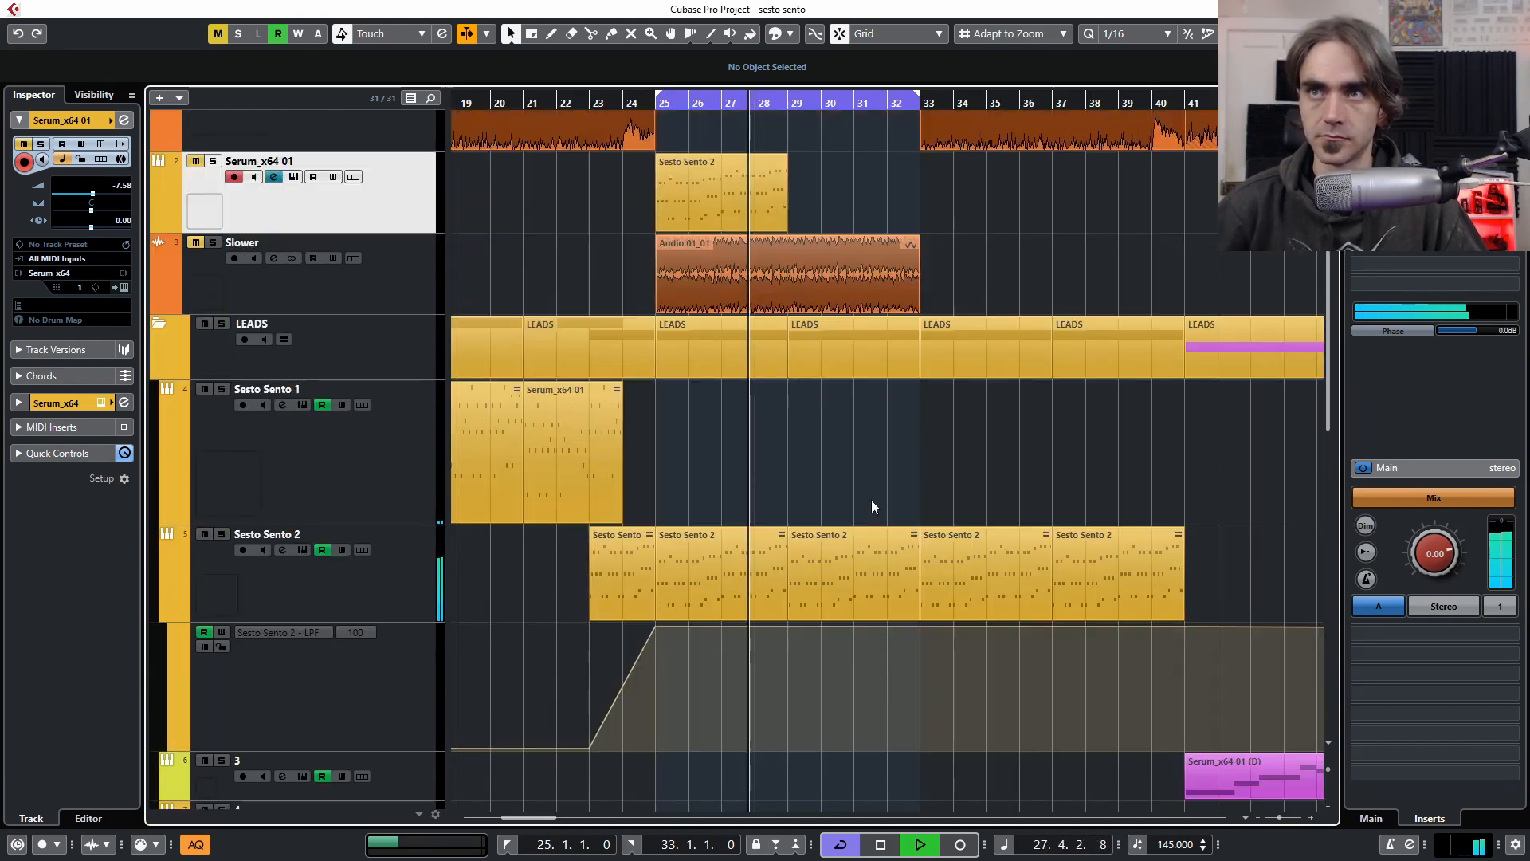
pyautogui.press('g')
pyautogui.press('g')
pyautogui.press('g')
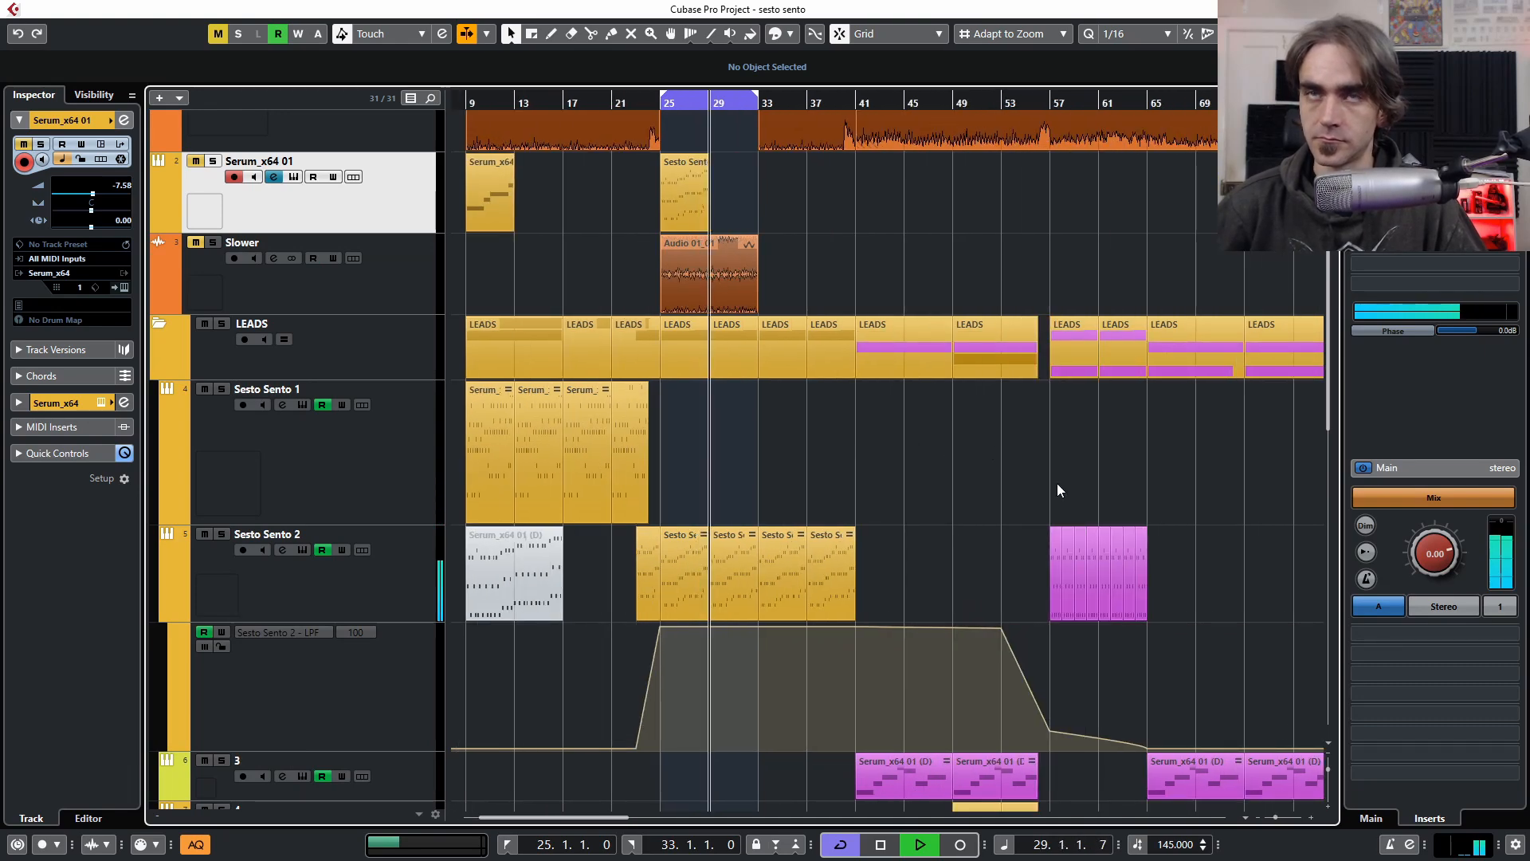
pyautogui.scroll(-5, 1048, 450)
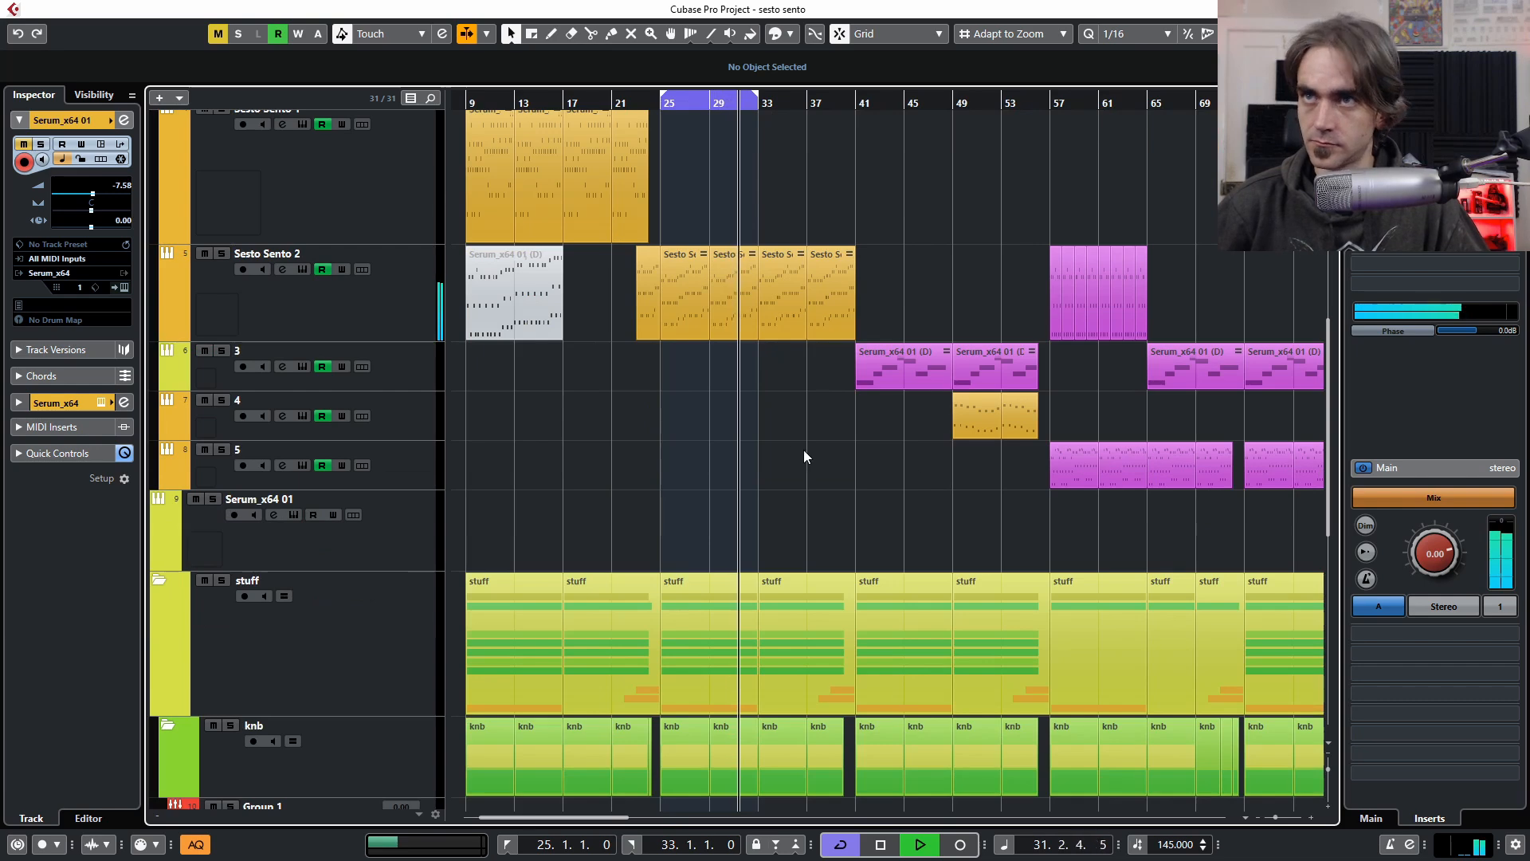
pyautogui.scroll(7, 835, 459)
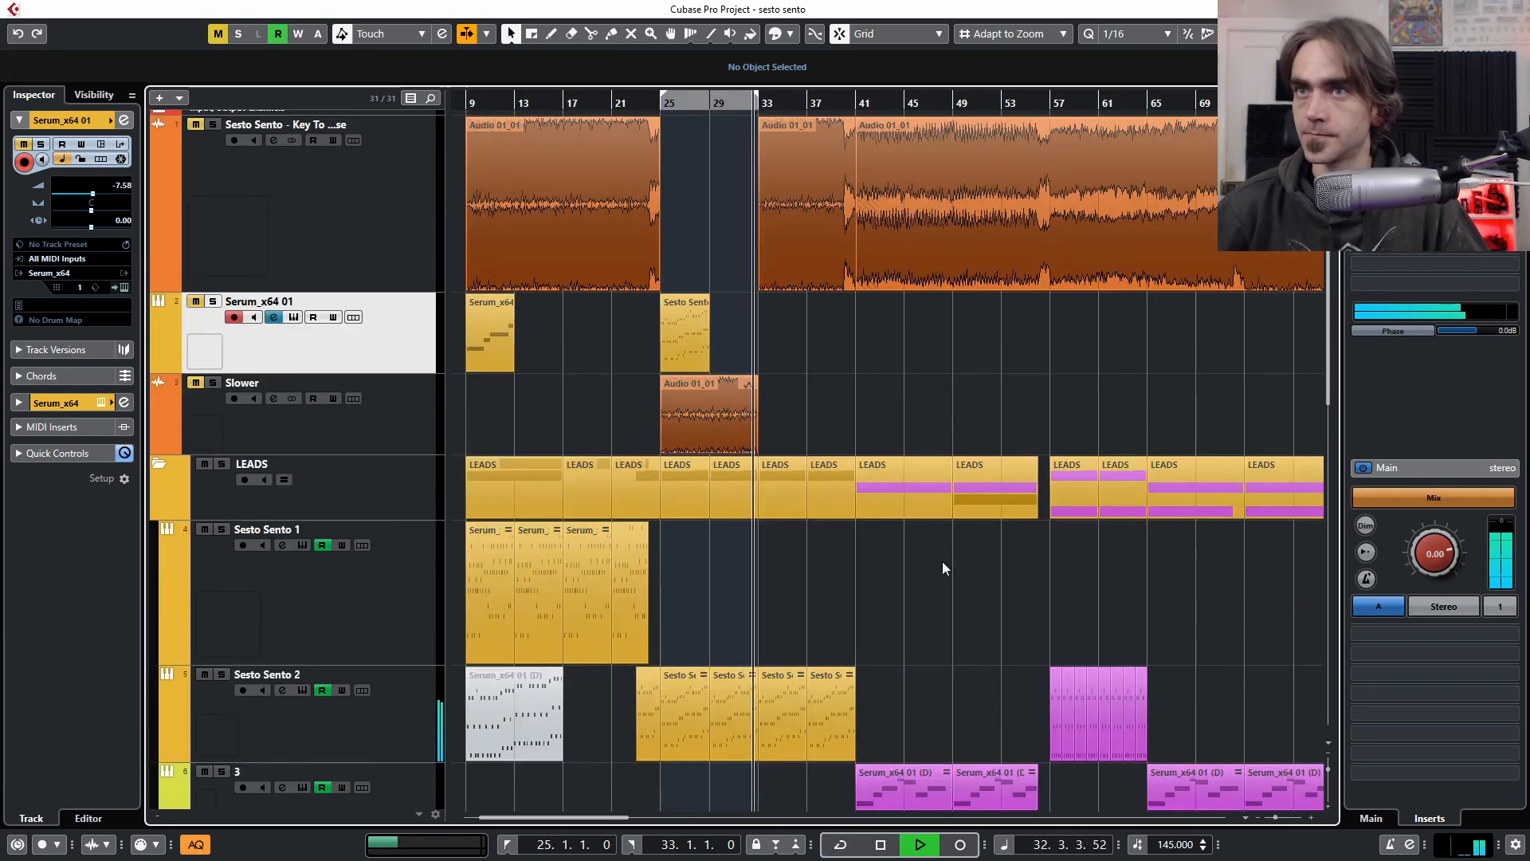
pyautogui.scroll(3, 728, 604)
pyautogui.hscroll(-5, 744, 674)
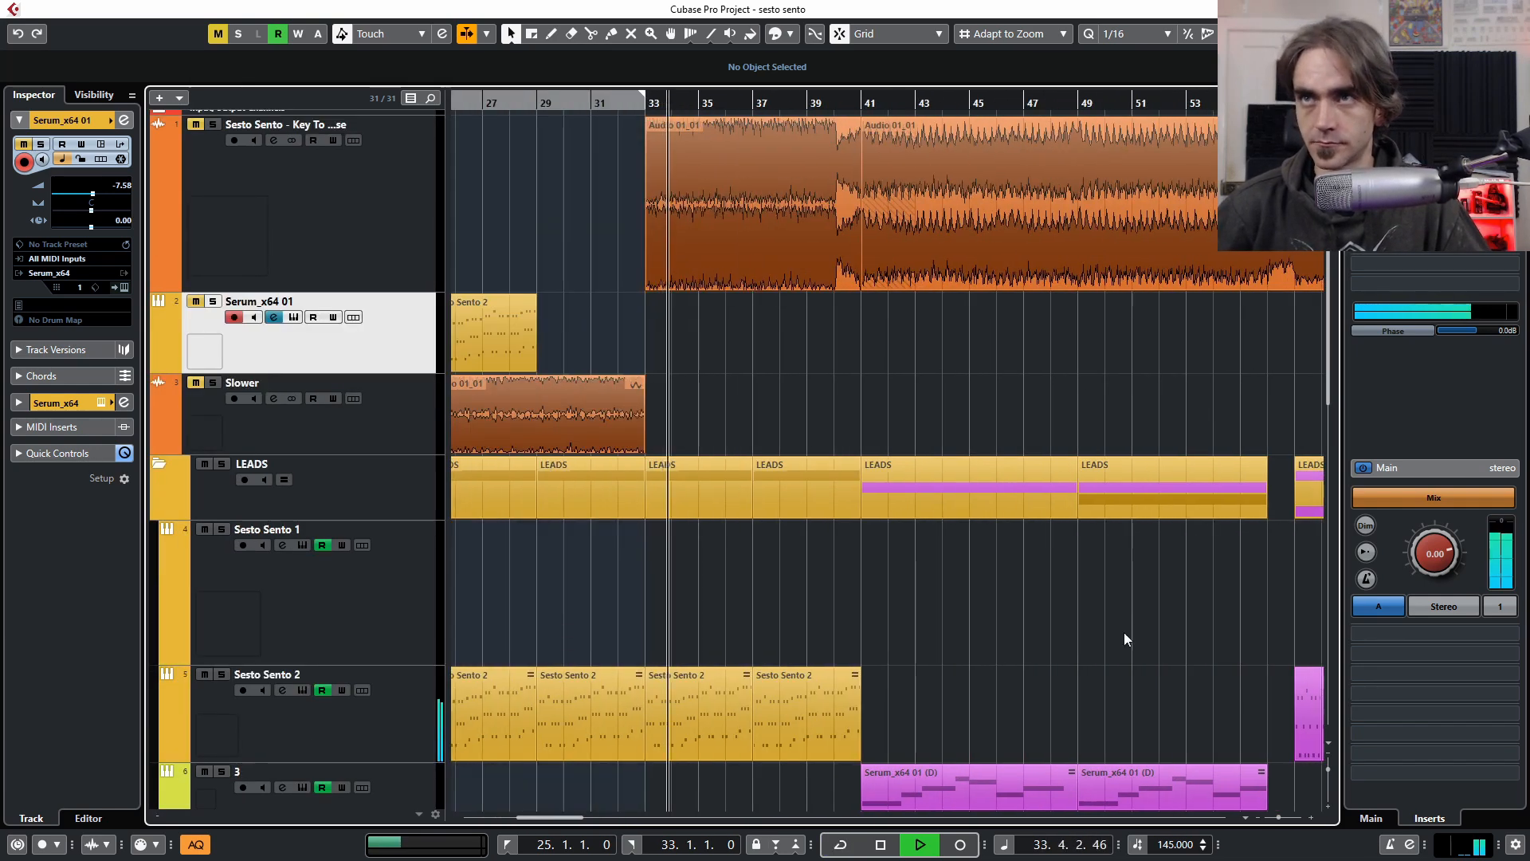
pyautogui.scroll(-5, 959, 596)
pyautogui.scroll(2, 1119, 628)
pyautogui.hscroll(-3, 992, 537)
pyautogui.scroll(2, 871, 494)
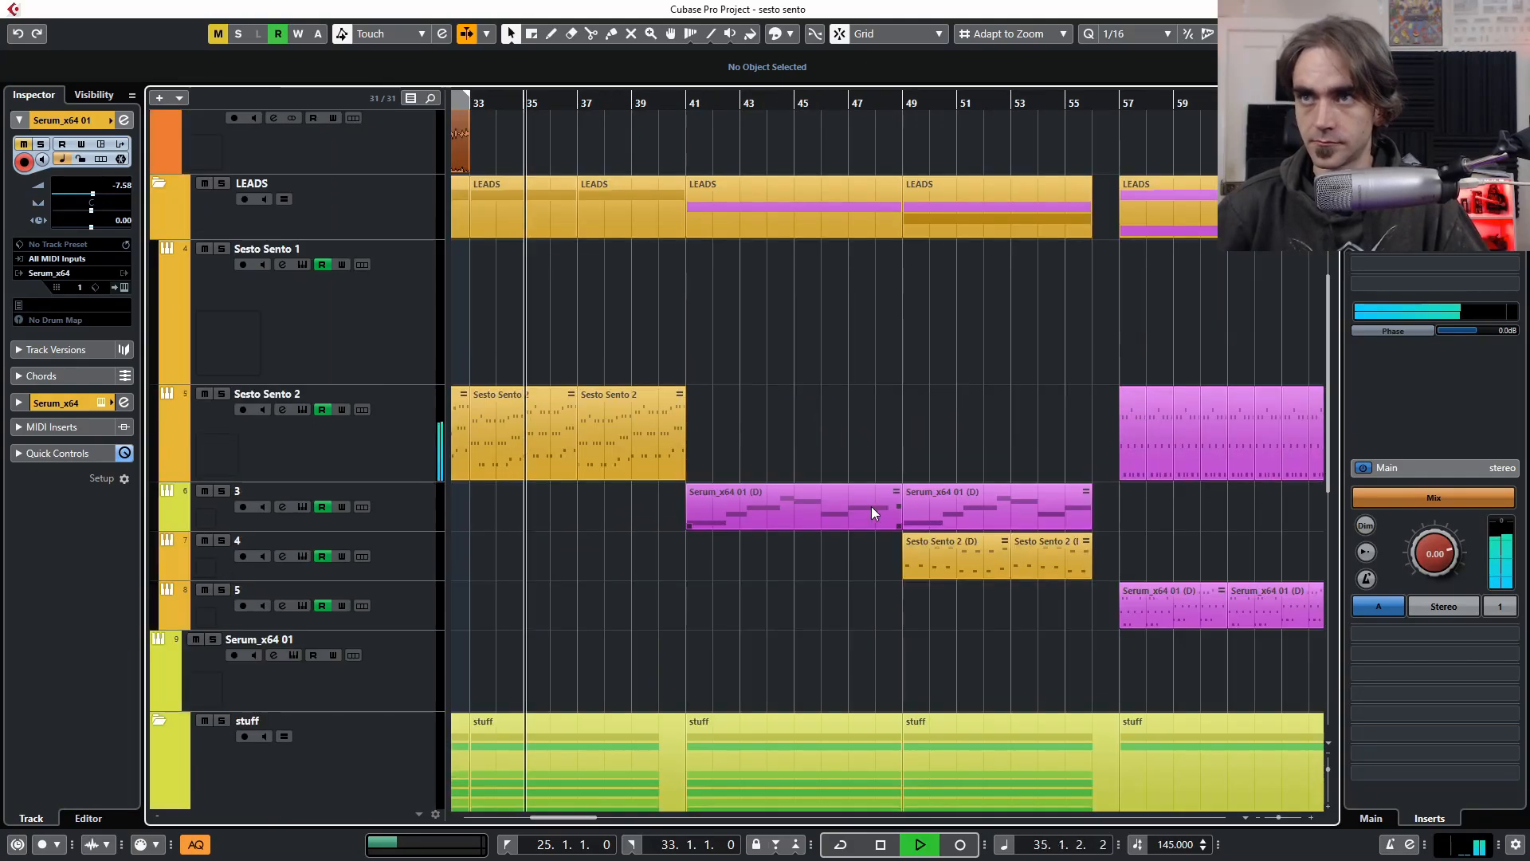
pyautogui.scroll(2, 826, 448)
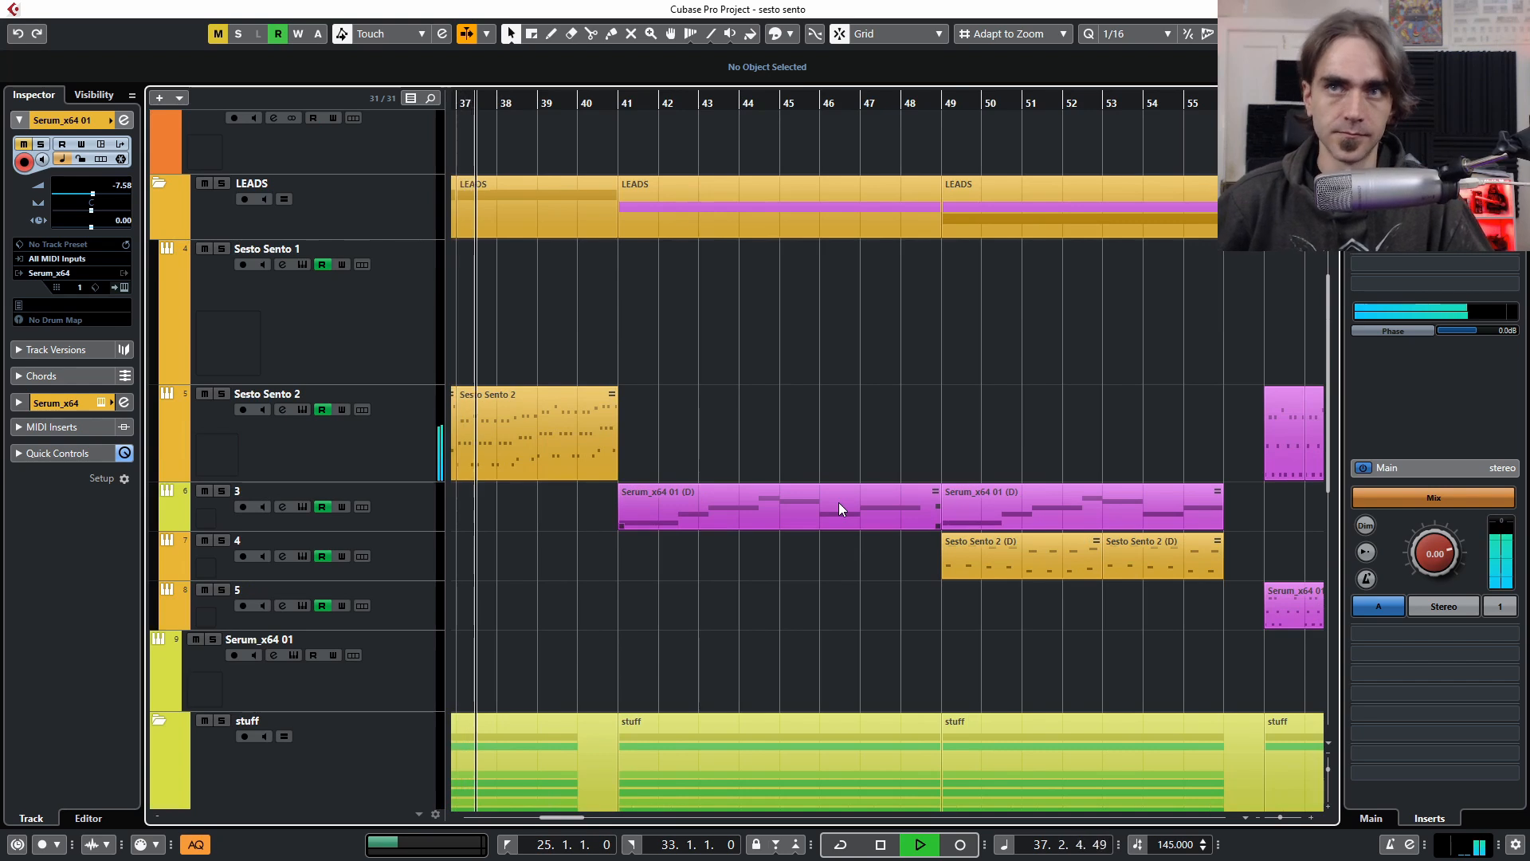
# On the Sesto Sento 2 track, lower the LPF automation to 40 at bar 41 and curve the ramp down from bar 37
pyautogui.click(169, 476)
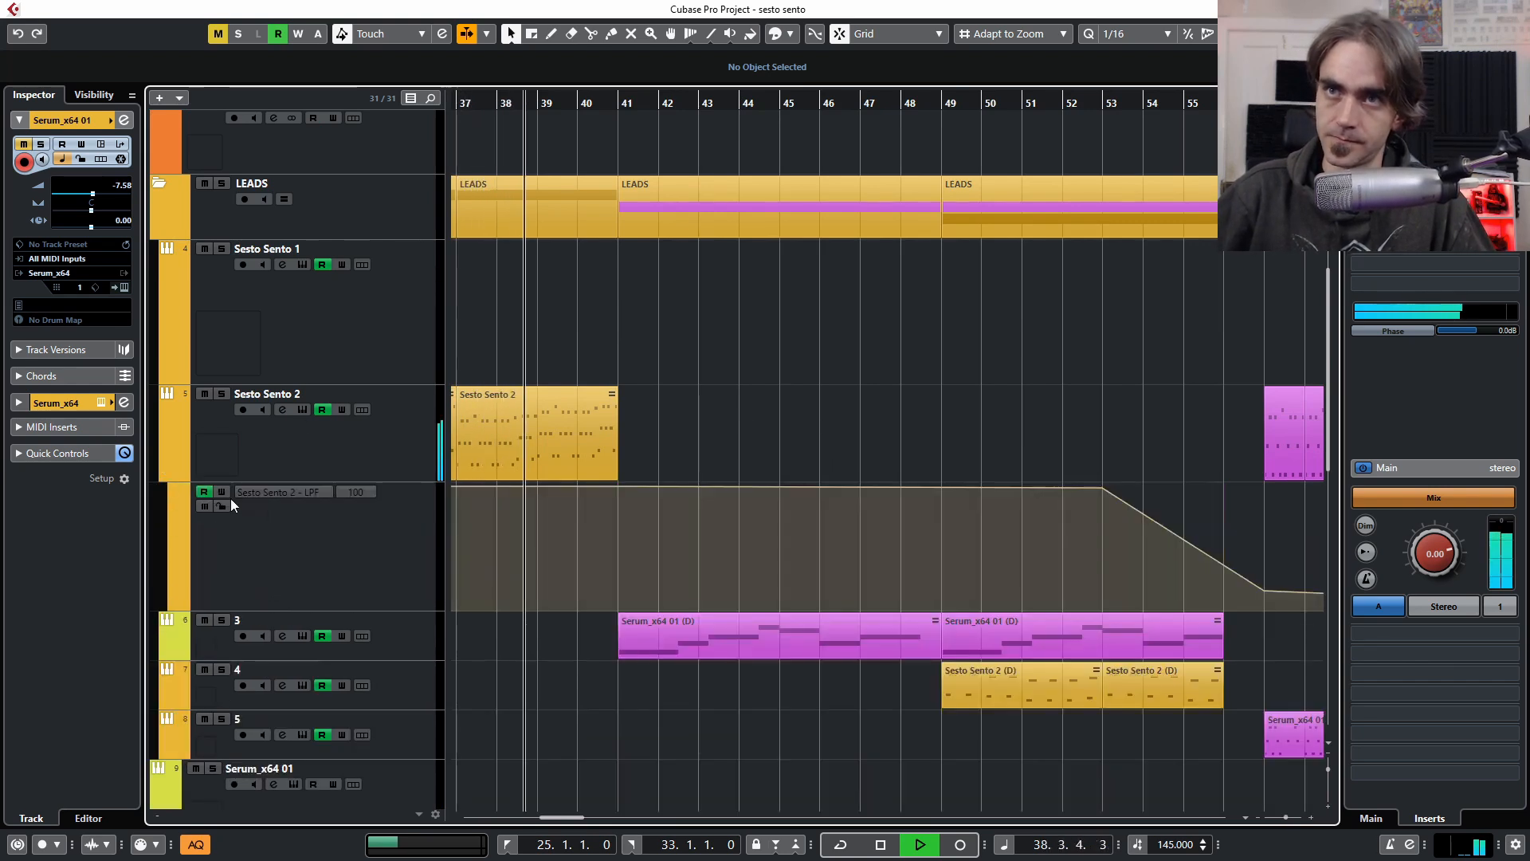
pyautogui.click(619, 509)
pyautogui.moveTo(619, 527); pyautogui.dragTo(620, 575)
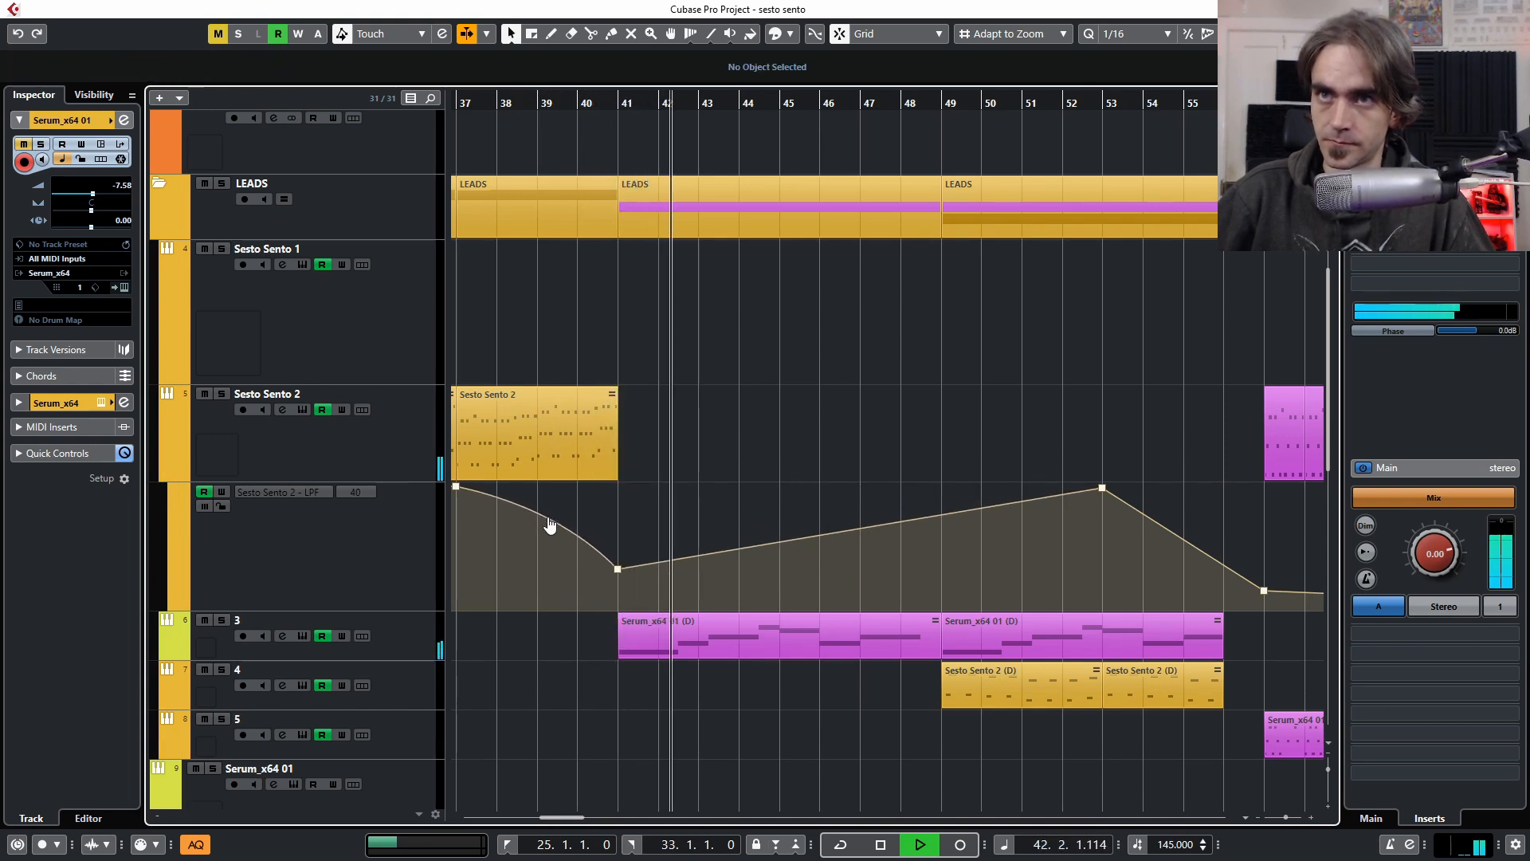
pyautogui.moveTo(536, 526); pyautogui.dragTo(566, 505)
pyautogui.click(165, 472)
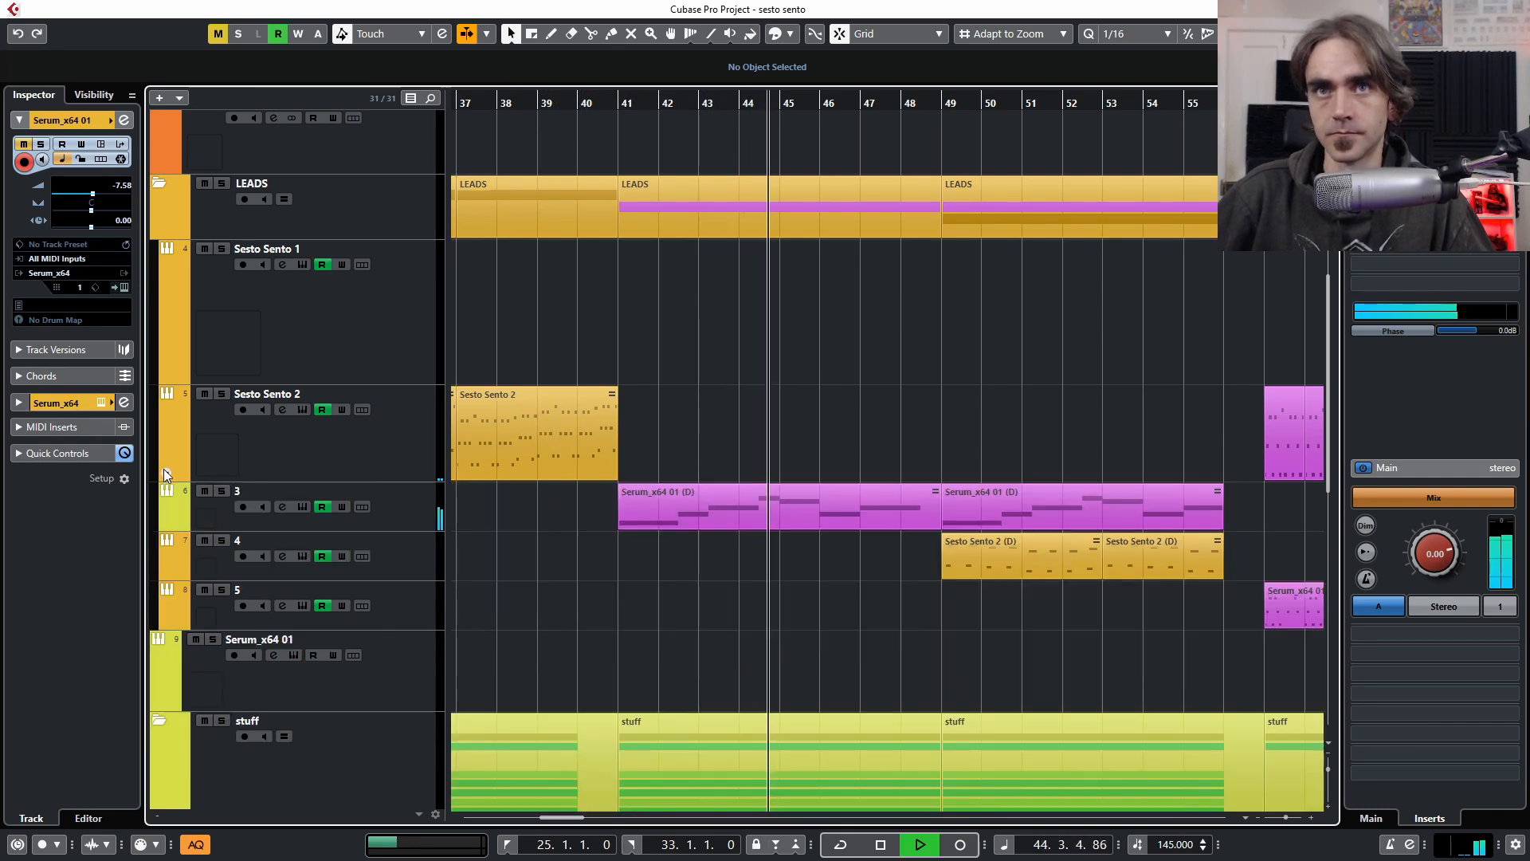
# Select track 3's part at bar 41 and enlarge the track's height so its notes are easier to see
pyautogui.click(775, 502)
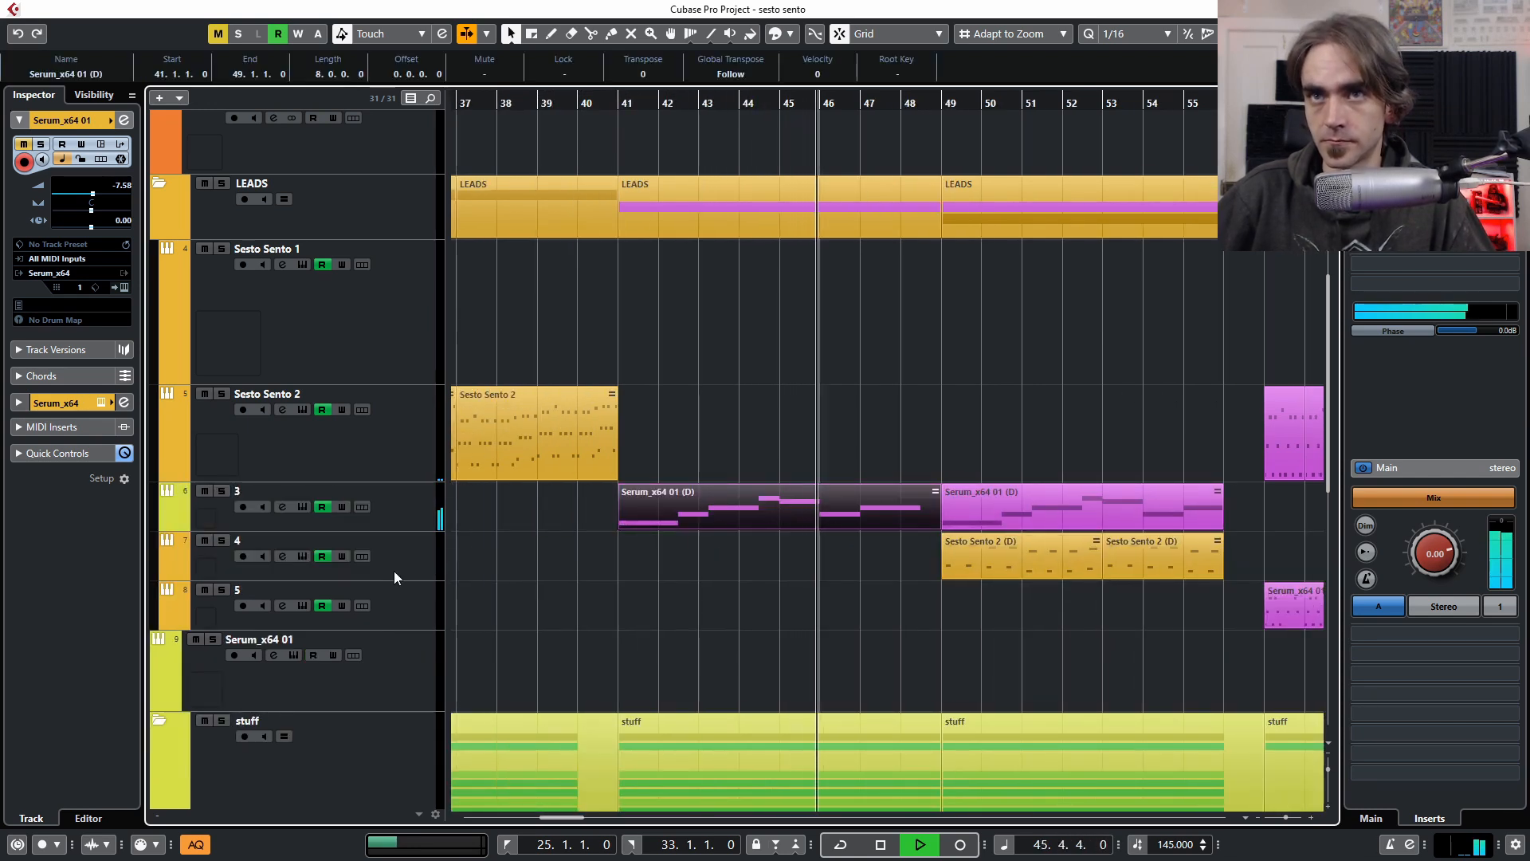
pyautogui.click(400, 528)
pyautogui.moveTo(400, 543); pyautogui.dragTo(400, 639)
pyautogui.click(763, 452)
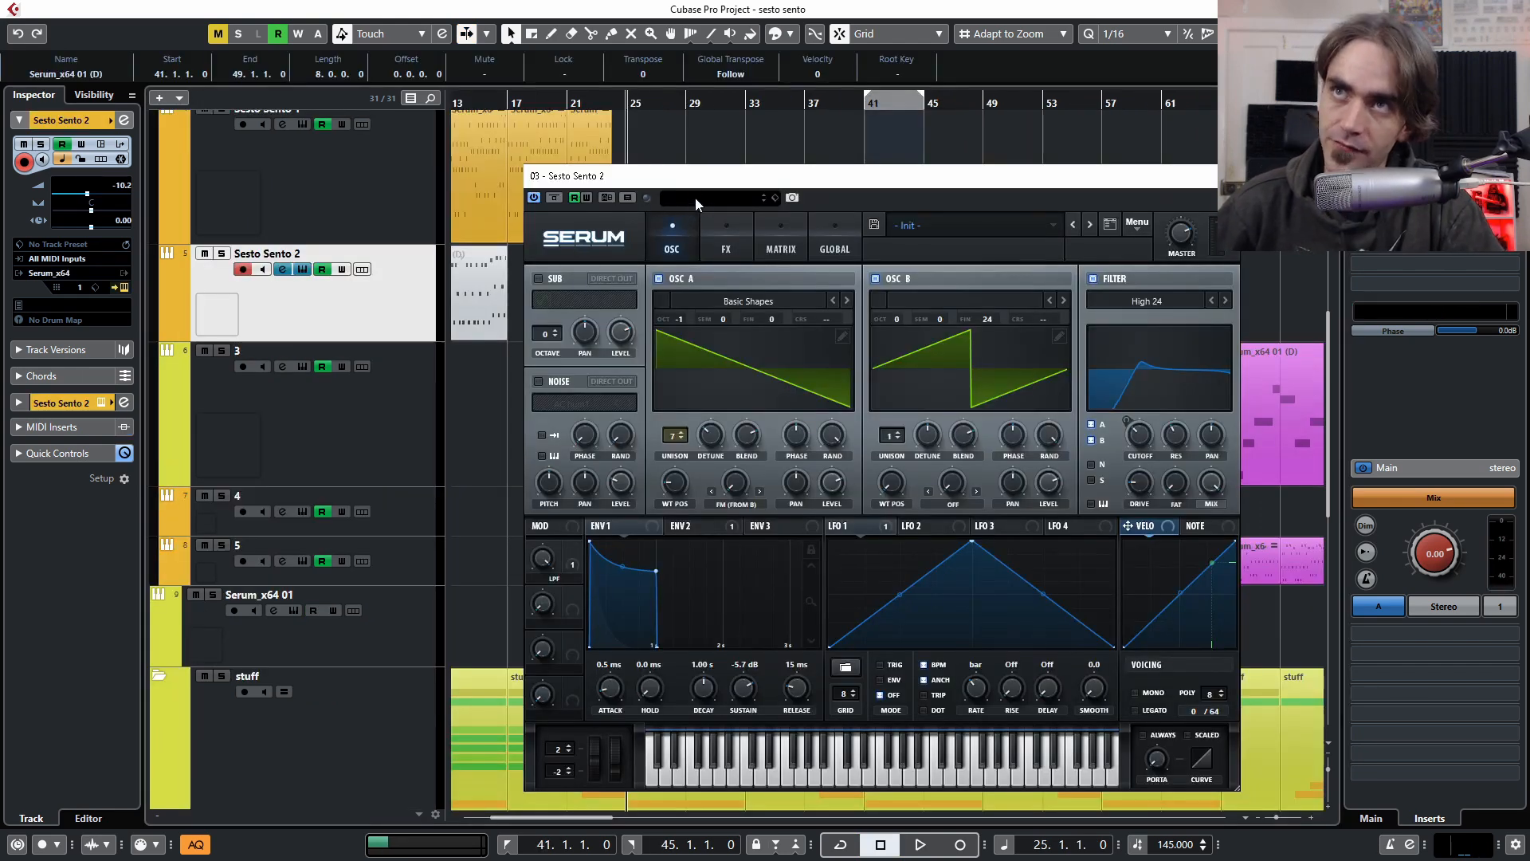
# Examine the oscillator and effects settings of the Sesto Sento 2 track's Serum patch, and close the synth
pyautogui.moveTo(693, 175); pyautogui.dragTo(594, 451)
pyautogui.click(660, 304)
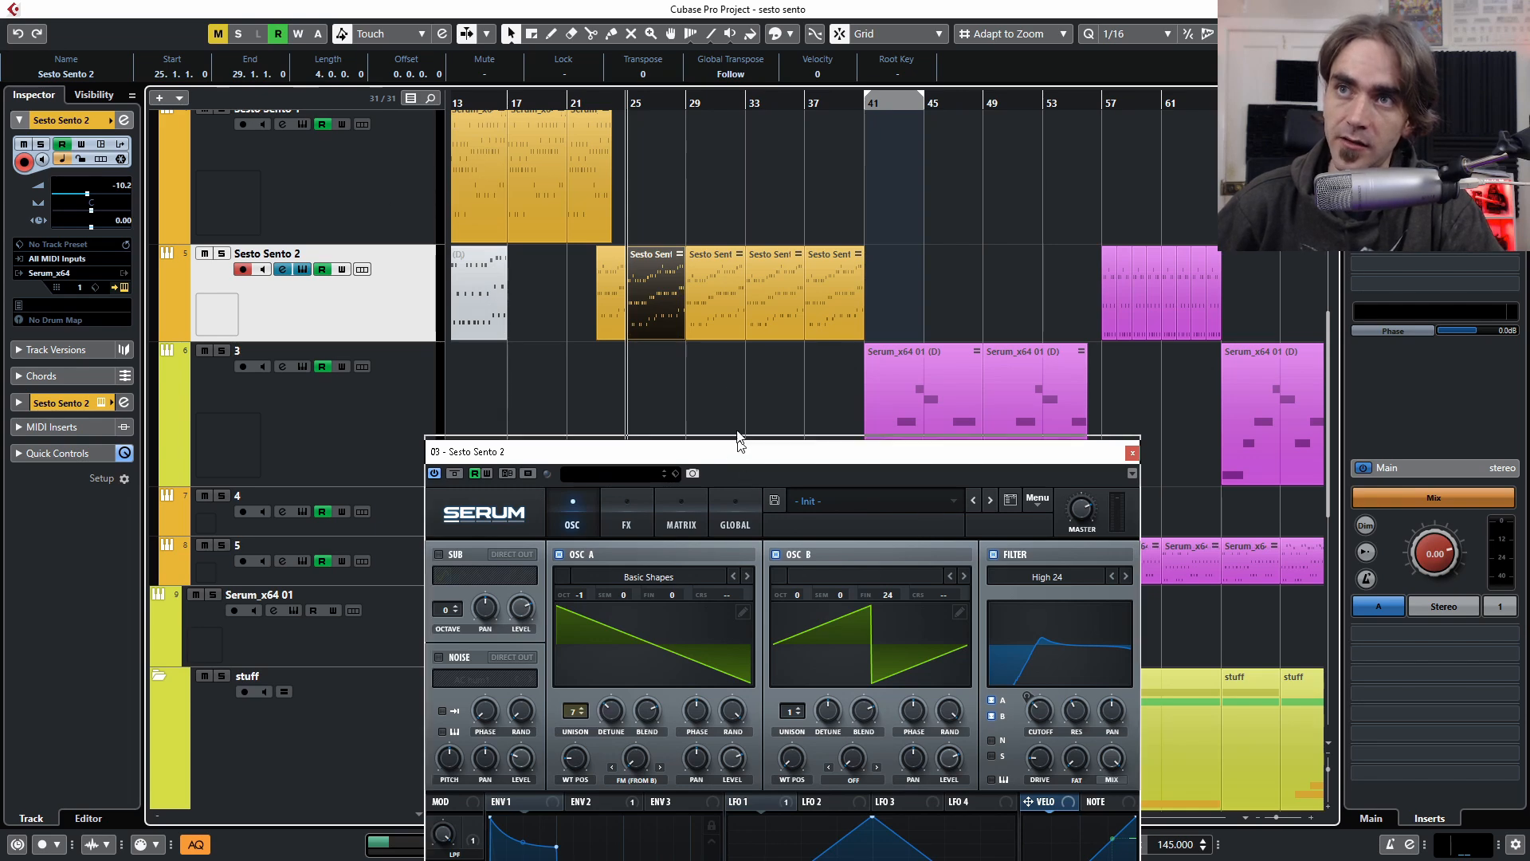
pyautogui.moveTo(737, 449); pyautogui.dragTo(702, 238)
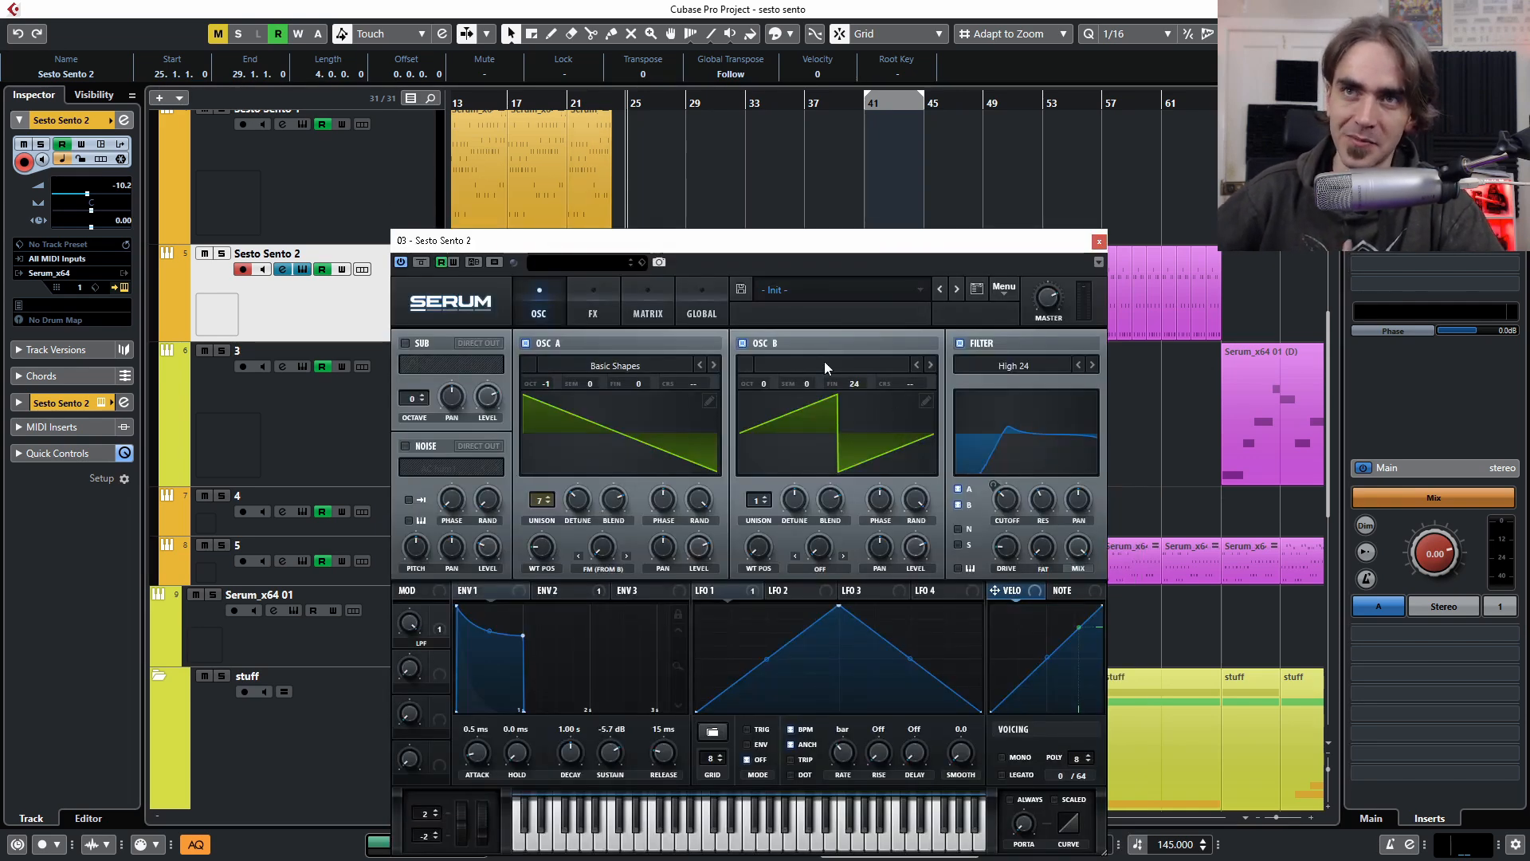
pyautogui.click(593, 307)
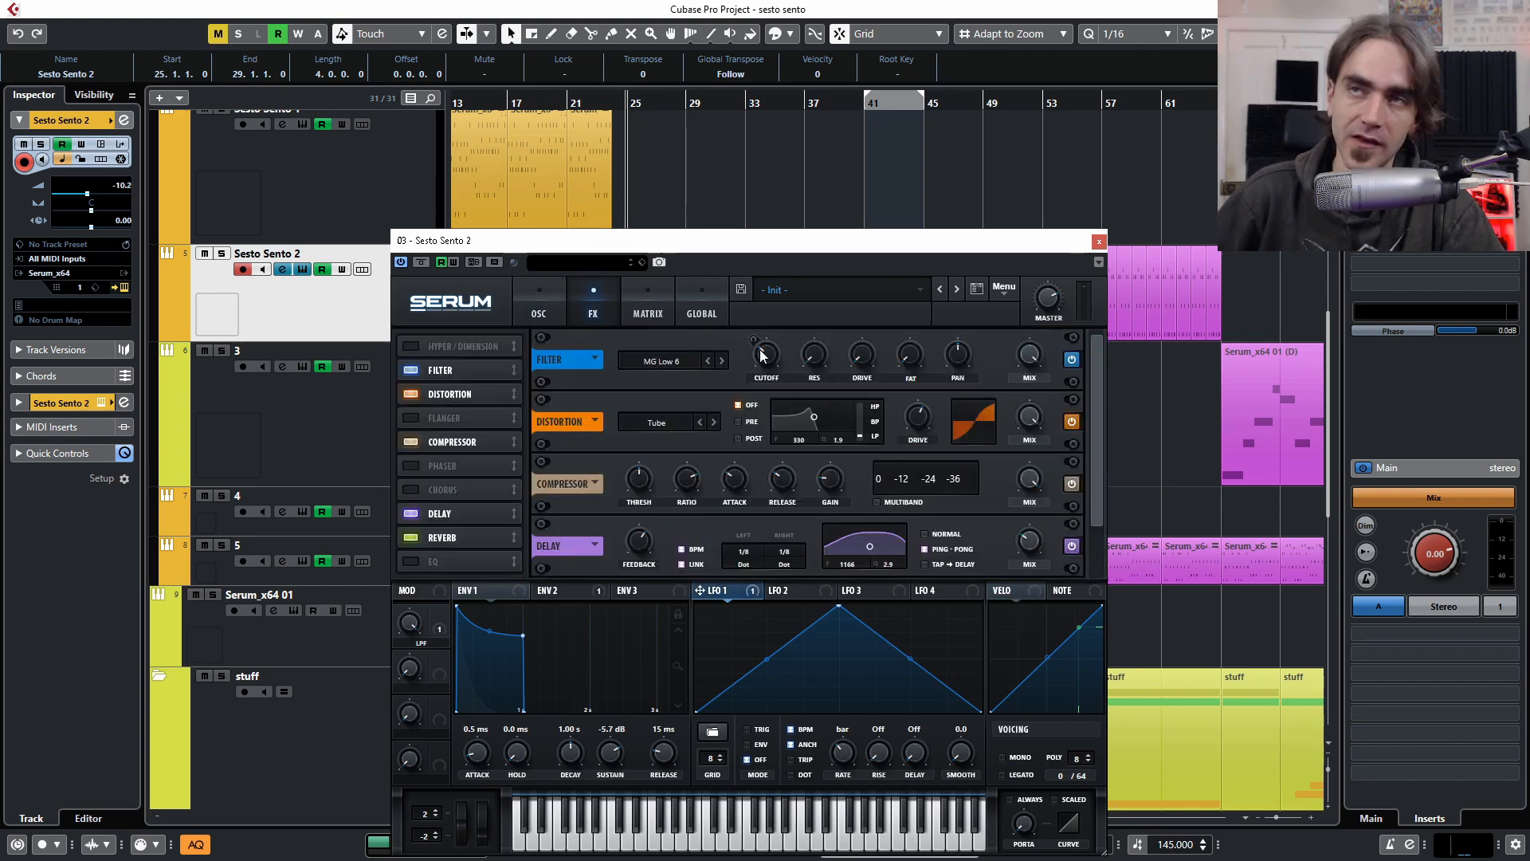
pyautogui.click(1099, 240)
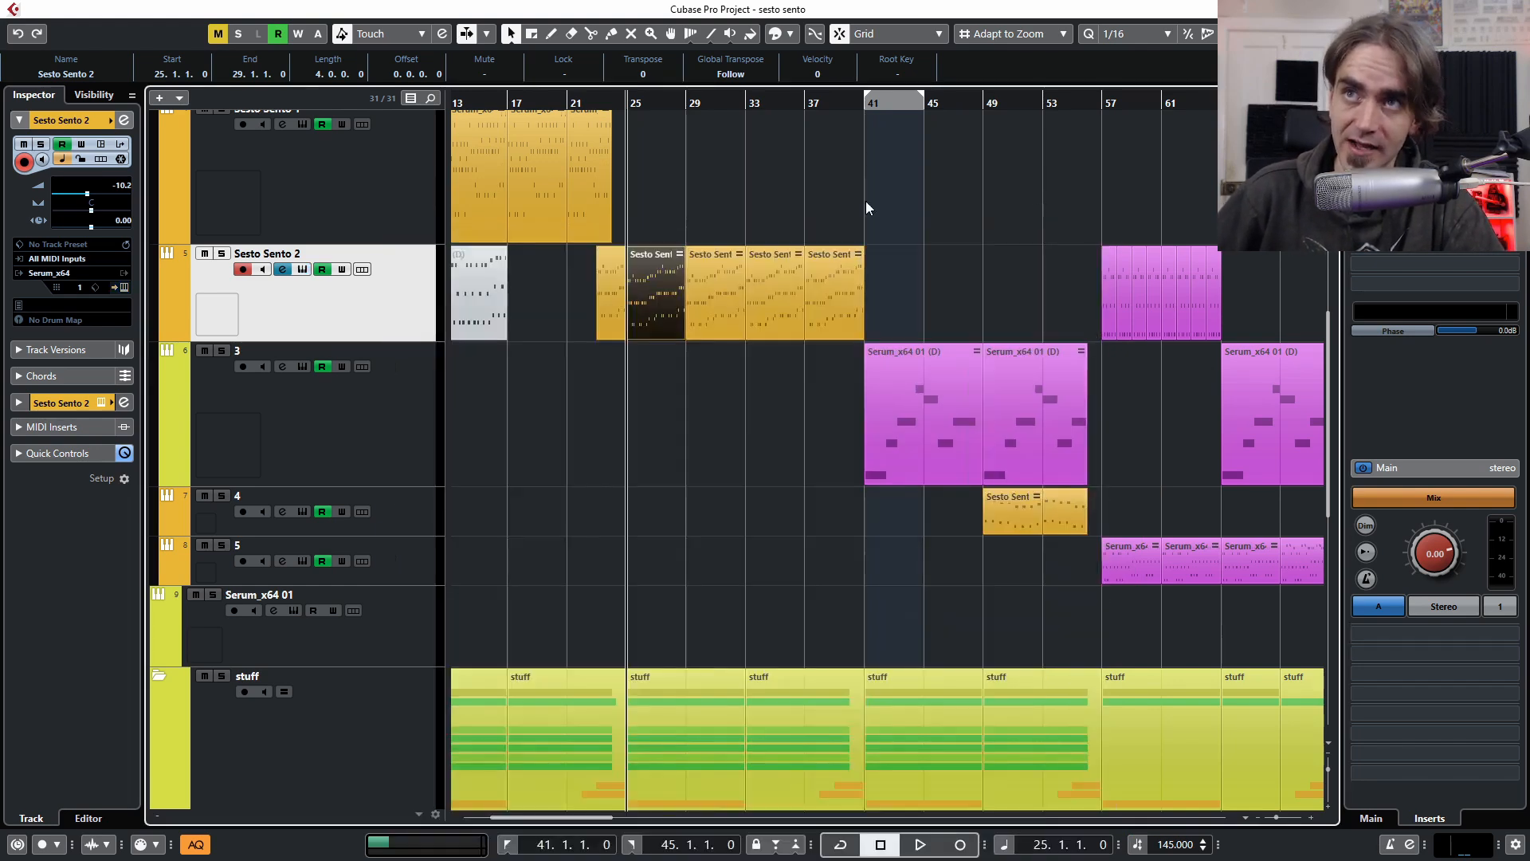
# Return the playback position to bar 23 and review where the Sesto Sento 1 melody hands over to Sesto Sento 2
pyautogui.hscroll(-3, 735, 105)
pyautogui.click(692, 103)
pyautogui.click(684, 104)
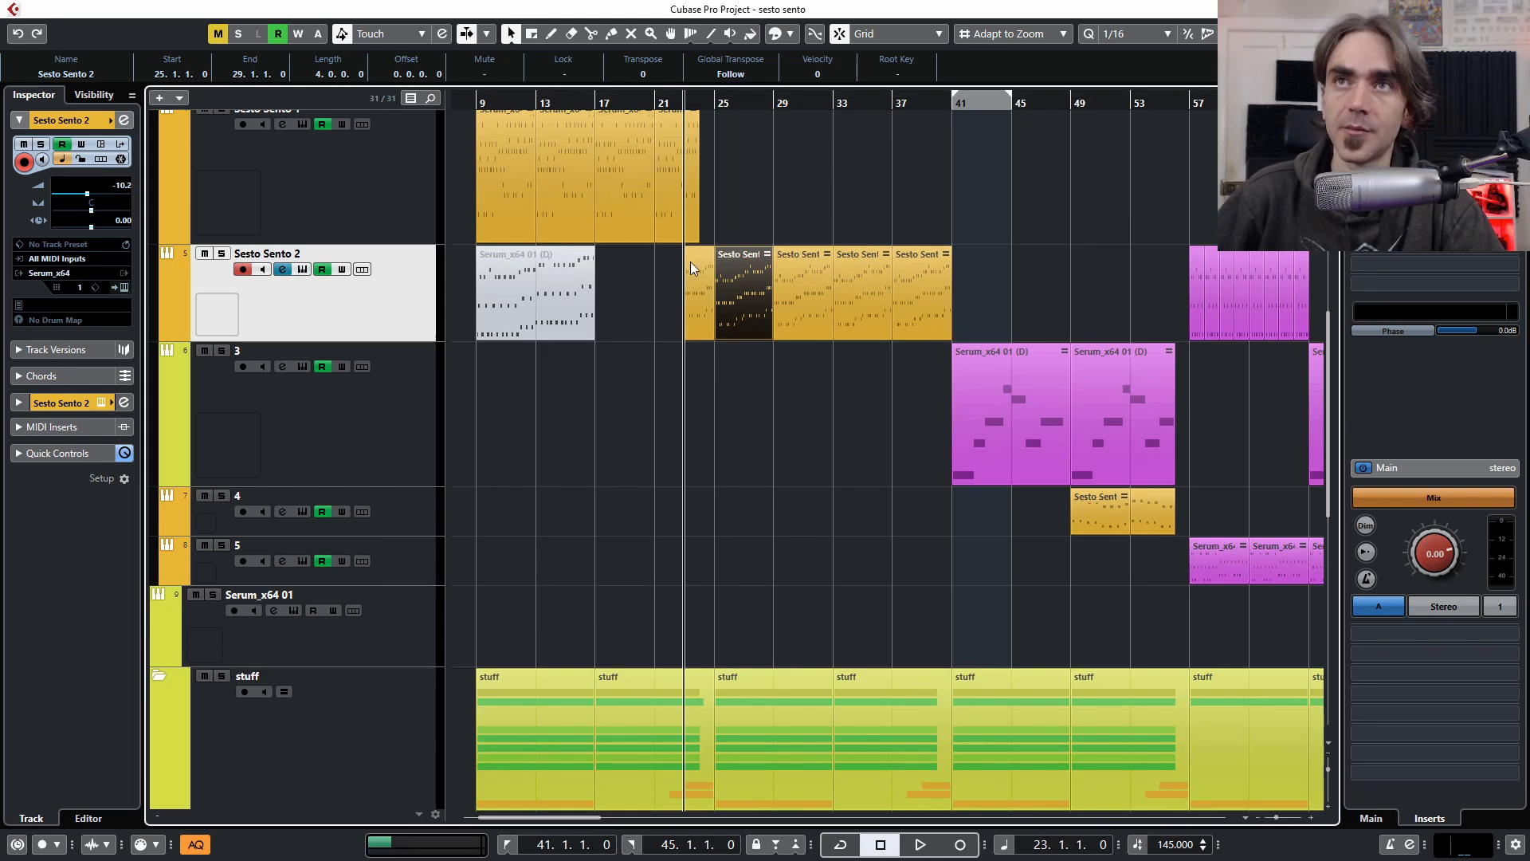
pyautogui.scroll(5, 351, 477)
pyautogui.click(351, 476)
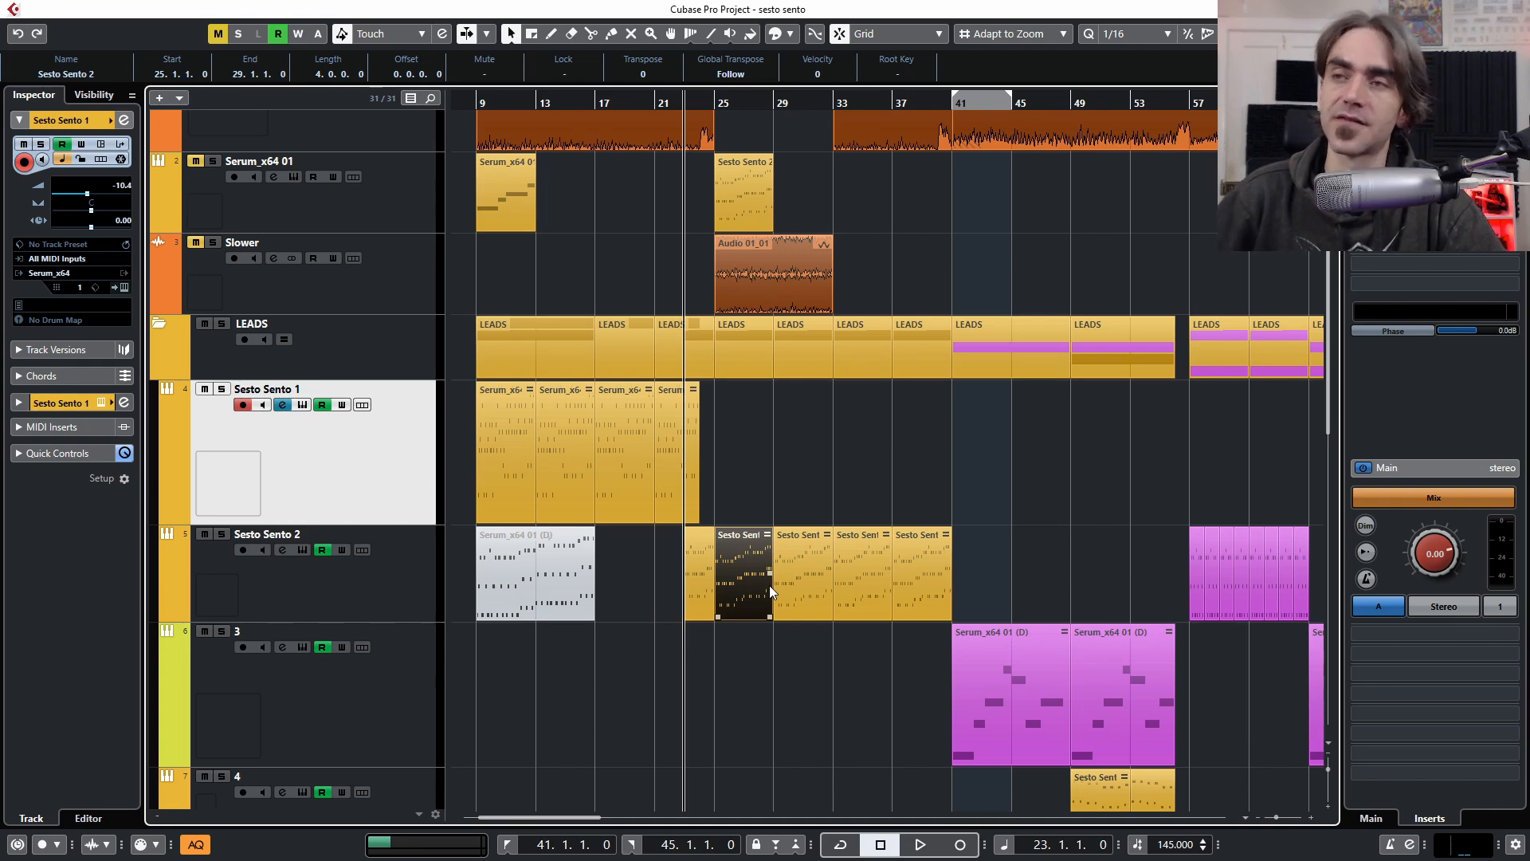
pyautogui.click(710, 553)
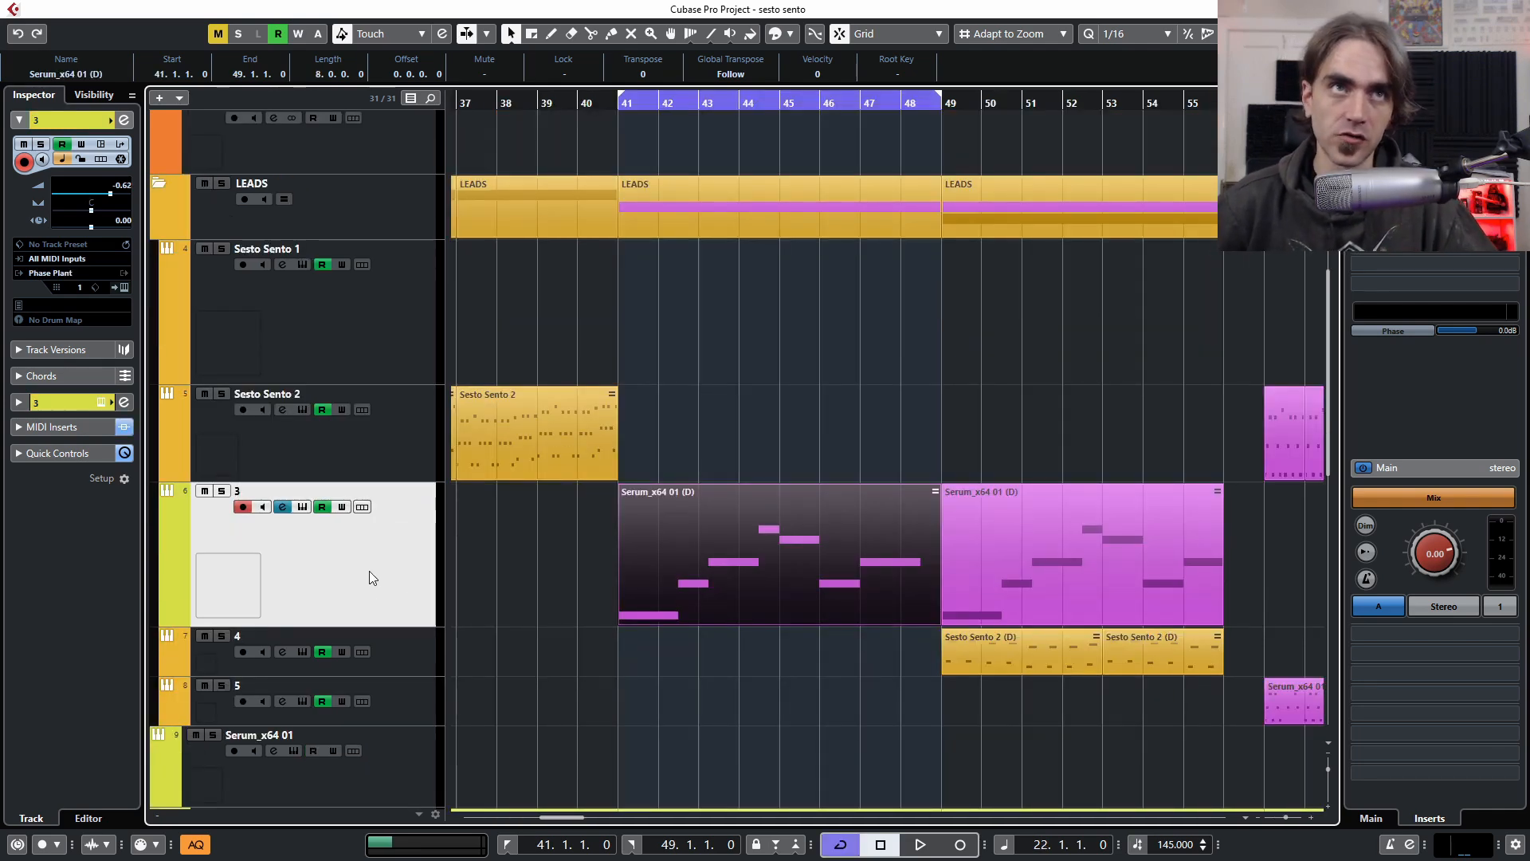
# Examine track 3's Goa Vox Gates 2 patch in Phase Plant and the notes of its part at bar 41
pyautogui.scroll(-4, 609, 341)
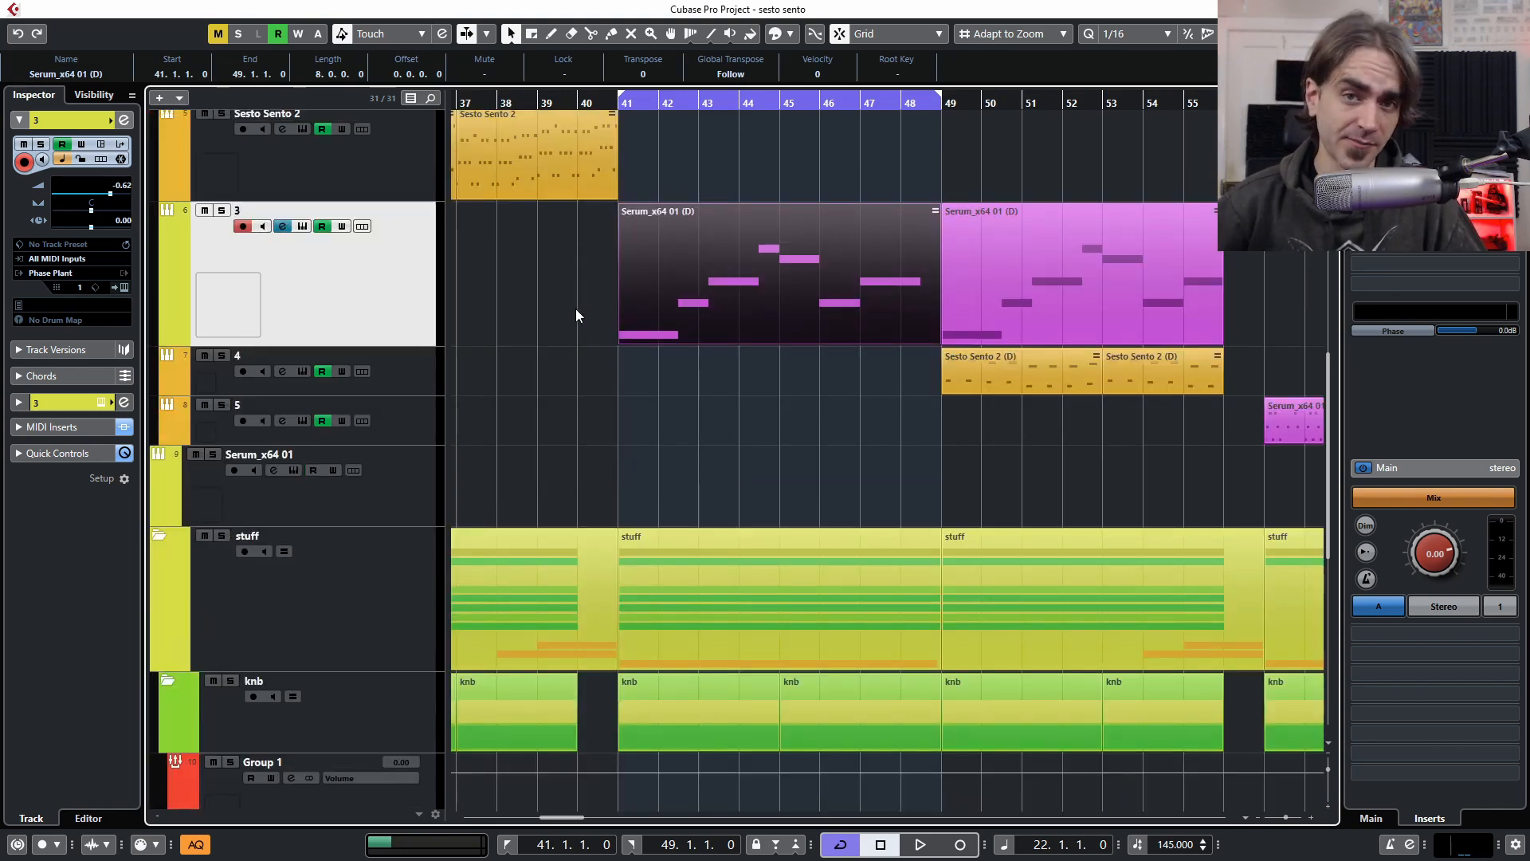
pyautogui.click(114, 287)
pyautogui.scroll(-1, 374, 343)
pyautogui.scroll(4, 443, 408)
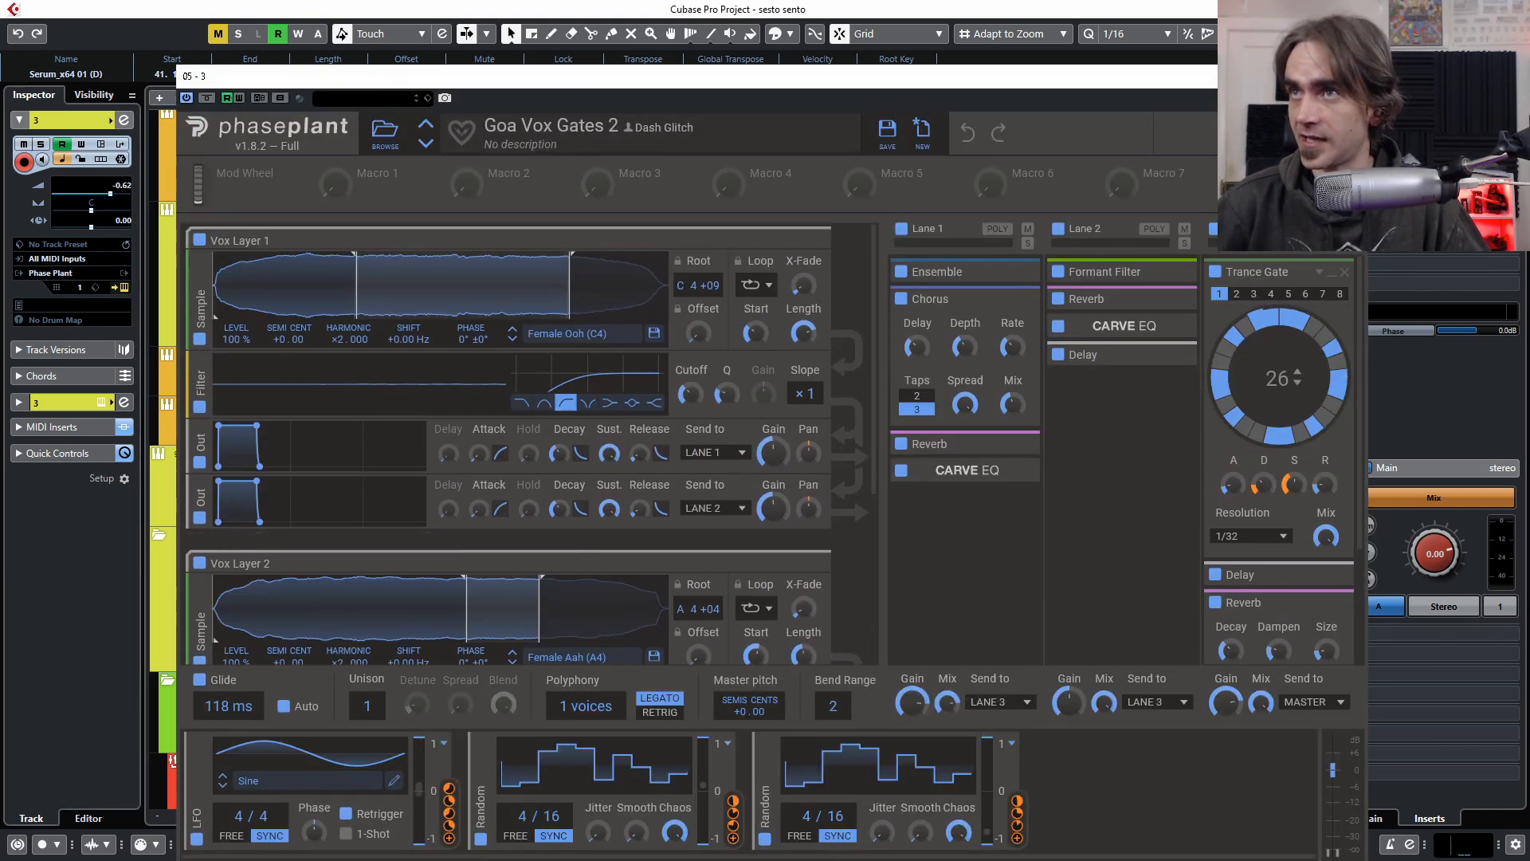
pyautogui.hotkey('ctrl', 'w')
pyautogui.click(864, 394)
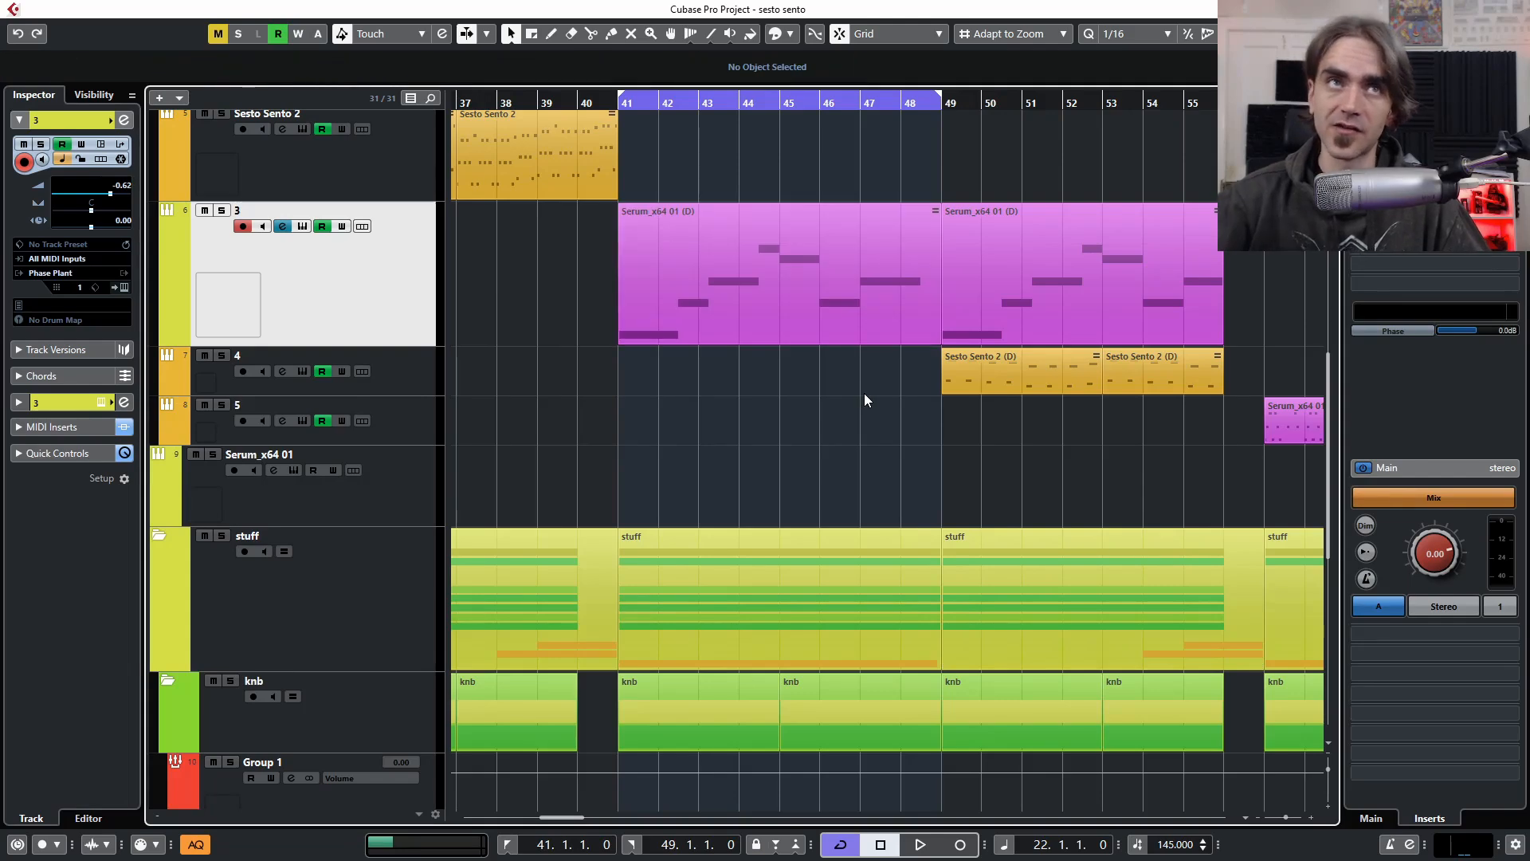
pyautogui.doubleClick(799, 298)
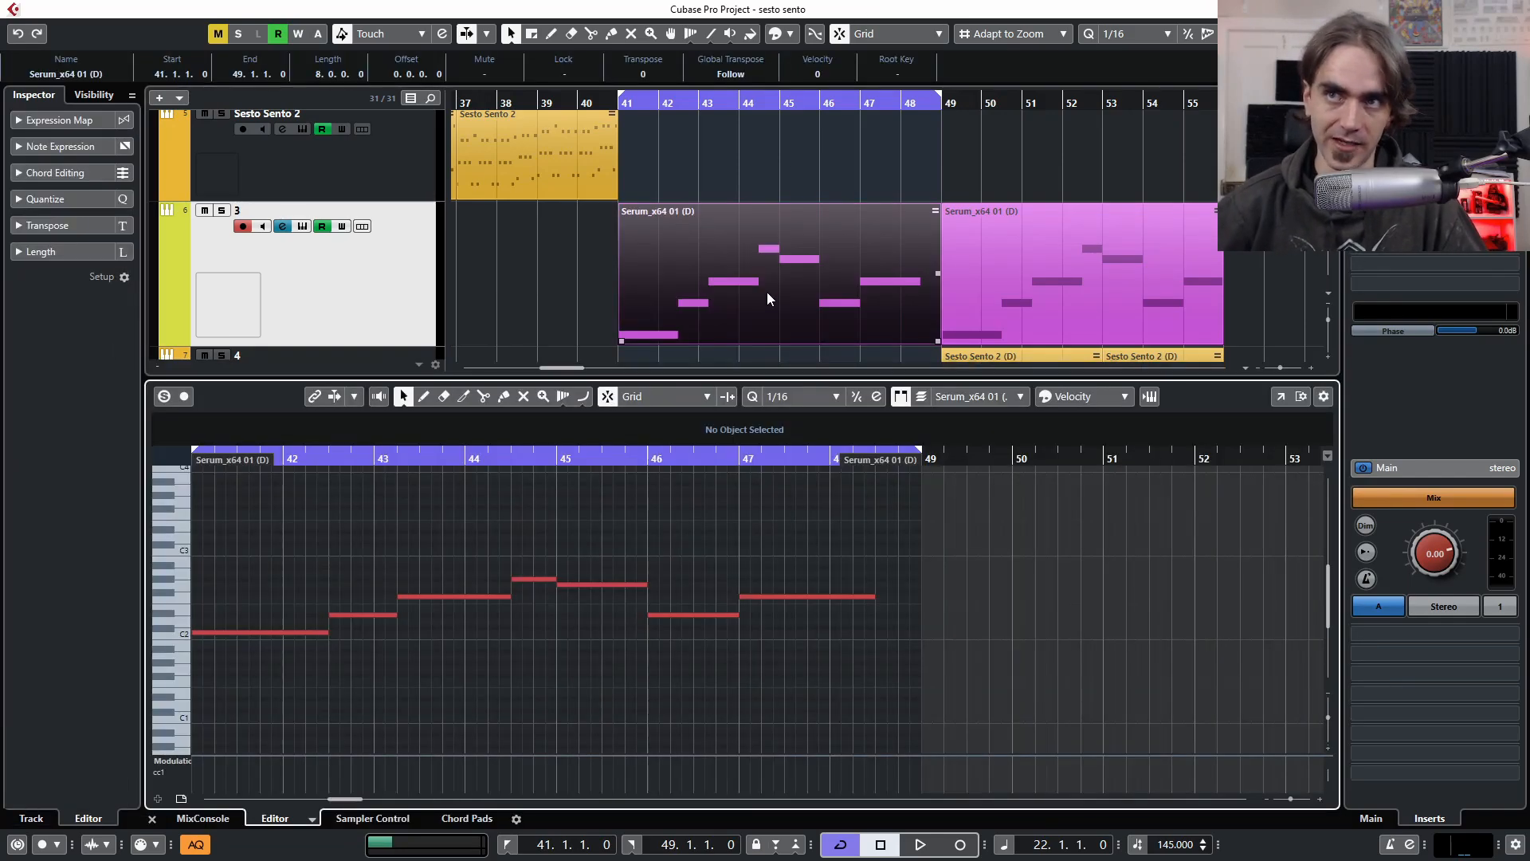
pyautogui.hotkey('ctrl', 'e')
# Try shortening track 3's bar 41 part to end at bar 45, duplicate it after itself, and play from bar 41 without looping
pyautogui.keyDown('ctrl'); pyautogui.scroll(2, 740, 360); pyautogui.keyUp('ctrl')
pyautogui.keyDown('alt'); pyautogui.click(812, 104); pyautogui.keyUp('alt')
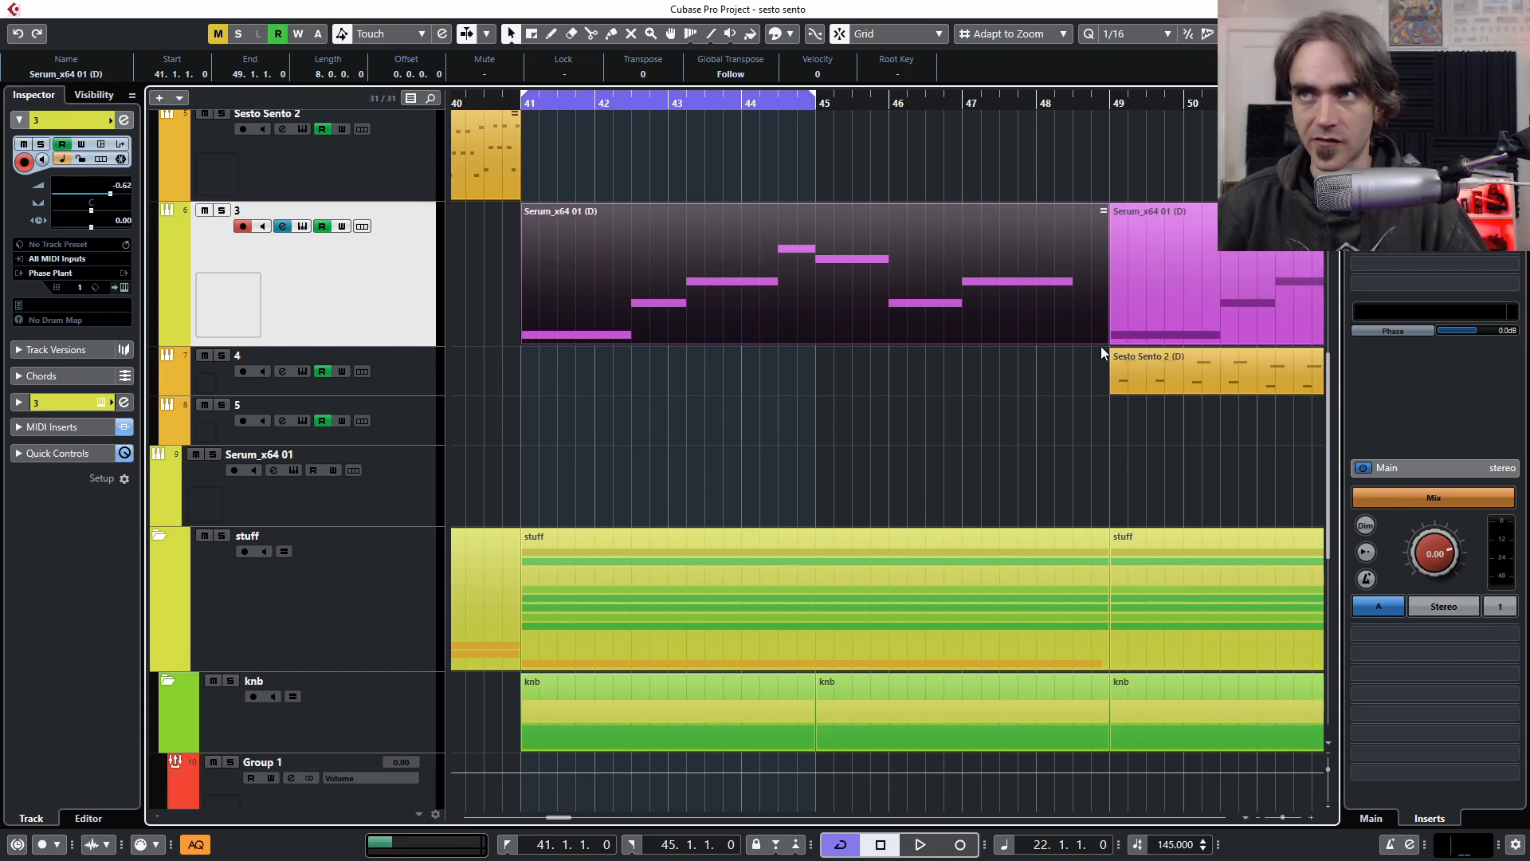
pyautogui.moveTo(1100, 337); pyautogui.dragTo(824, 333)
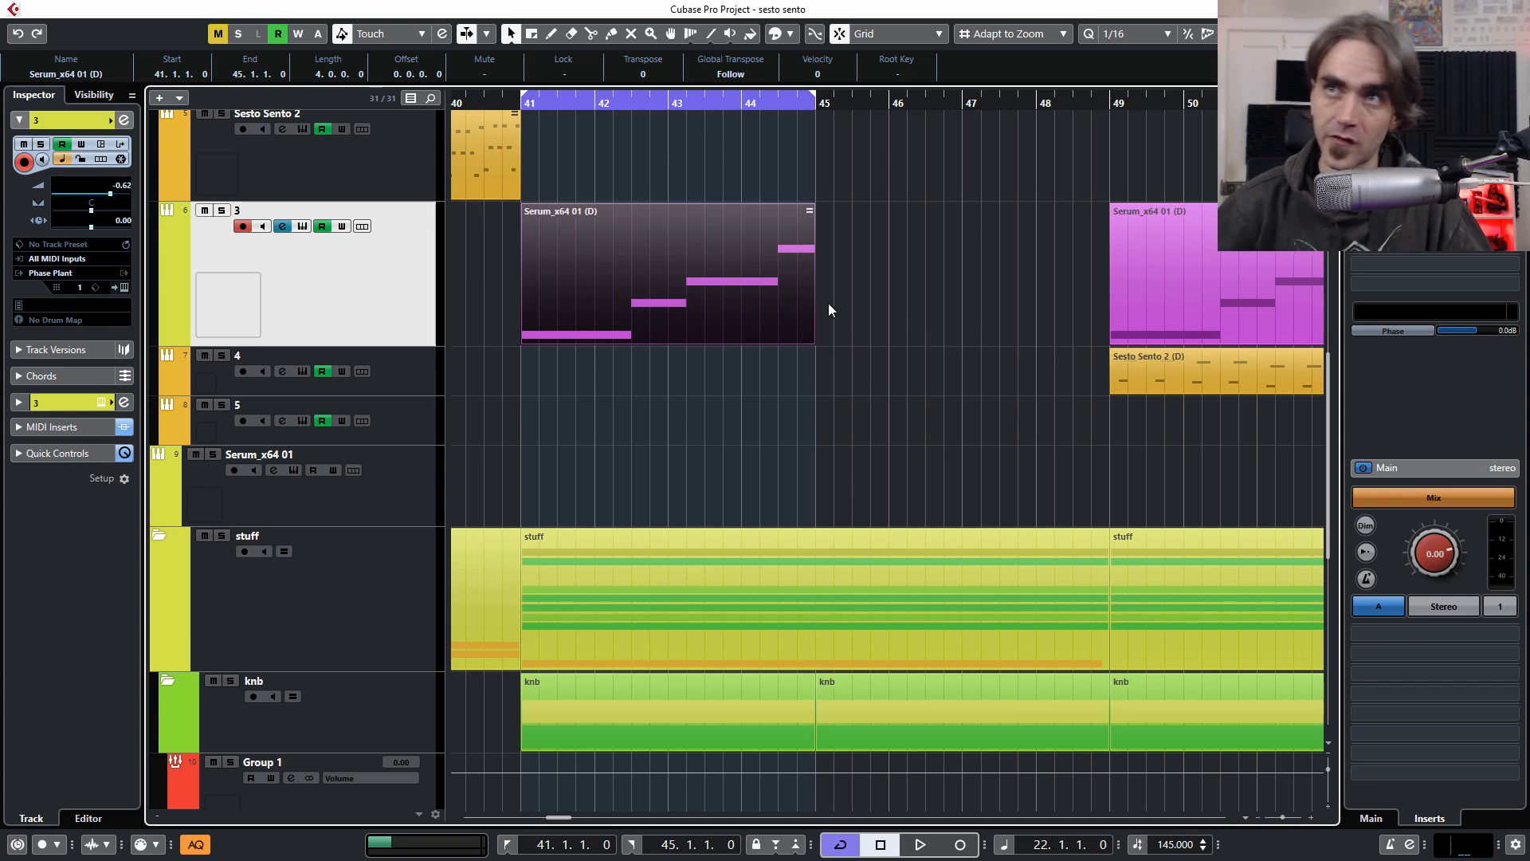
pyautogui.click(518, 101)
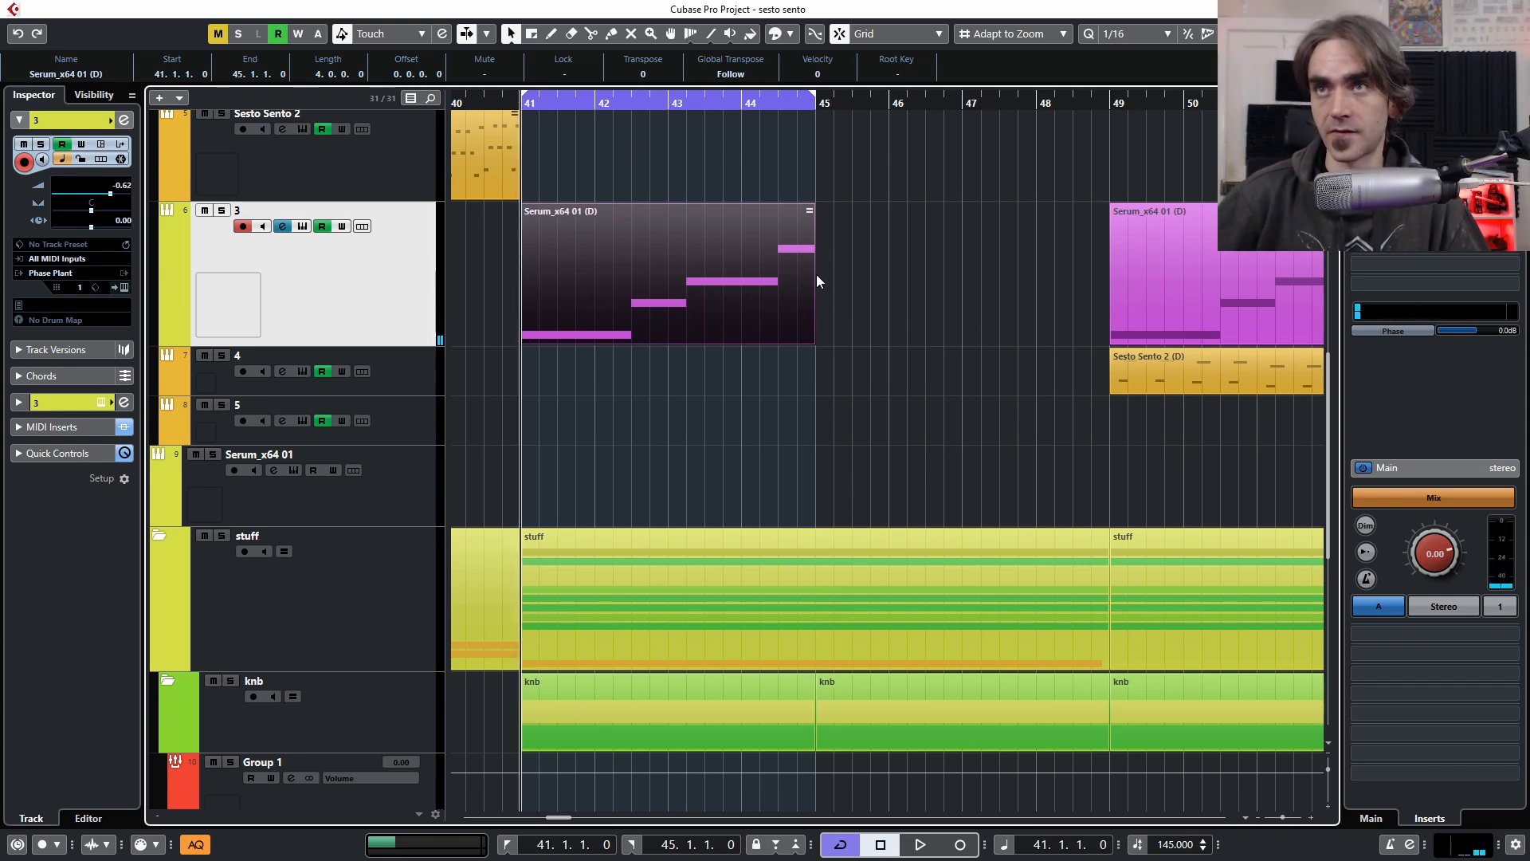
pyautogui.hotkey('ctrl', 'd')
pyautogui.click(887, 405)
pyautogui.press('space')
pyautogui.press('KP_Divide')
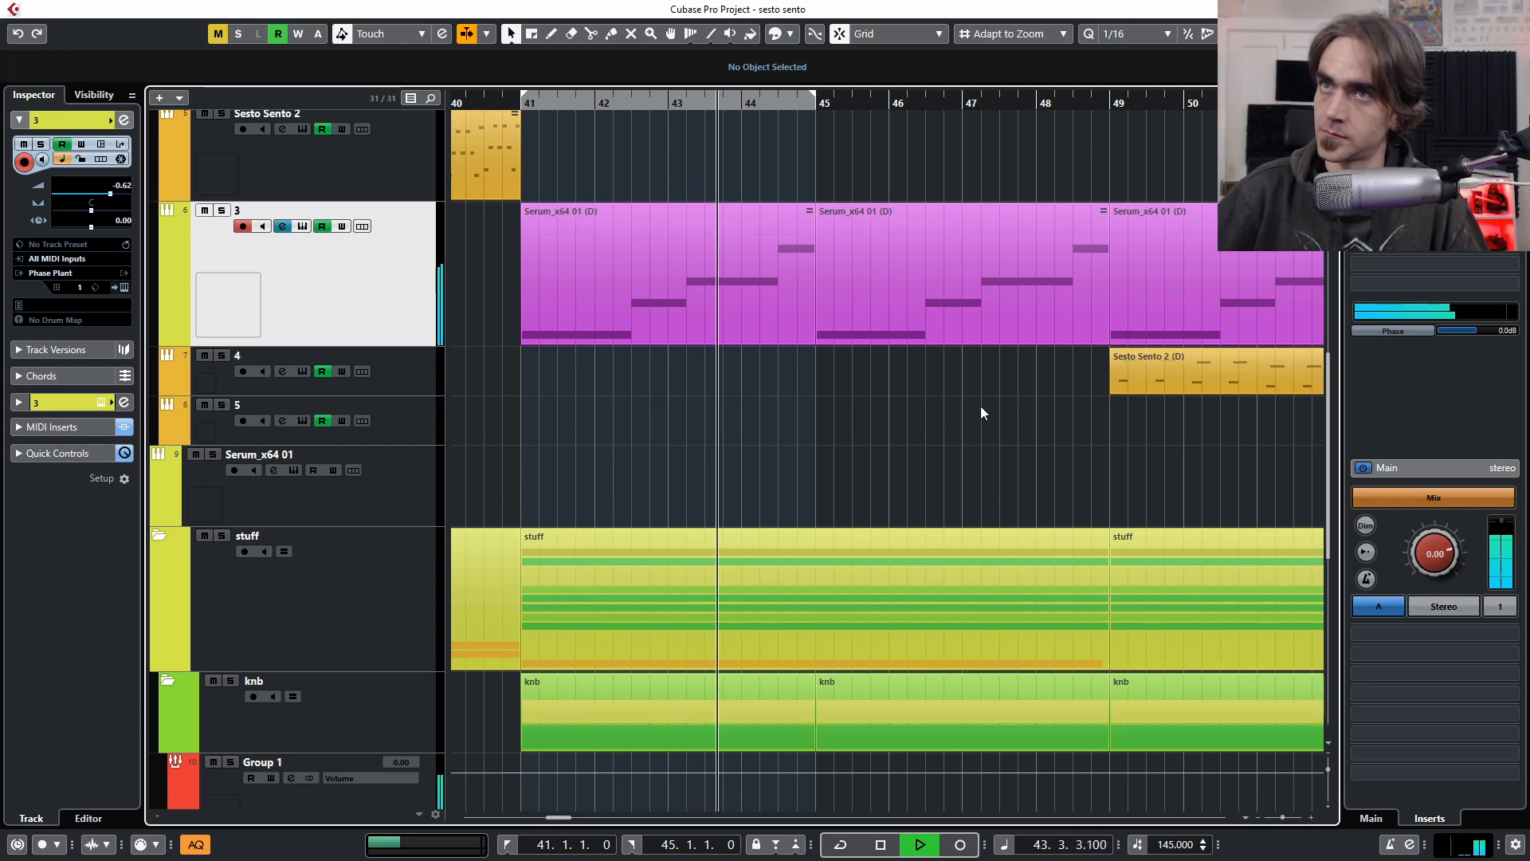
# Listen to the repeated four-bar phrase on track 3, stop playback, and undo the duplication and the shortening
pyautogui.scroll(-2, 972, 558)
pyautogui.hscroll(3, 816, 439)
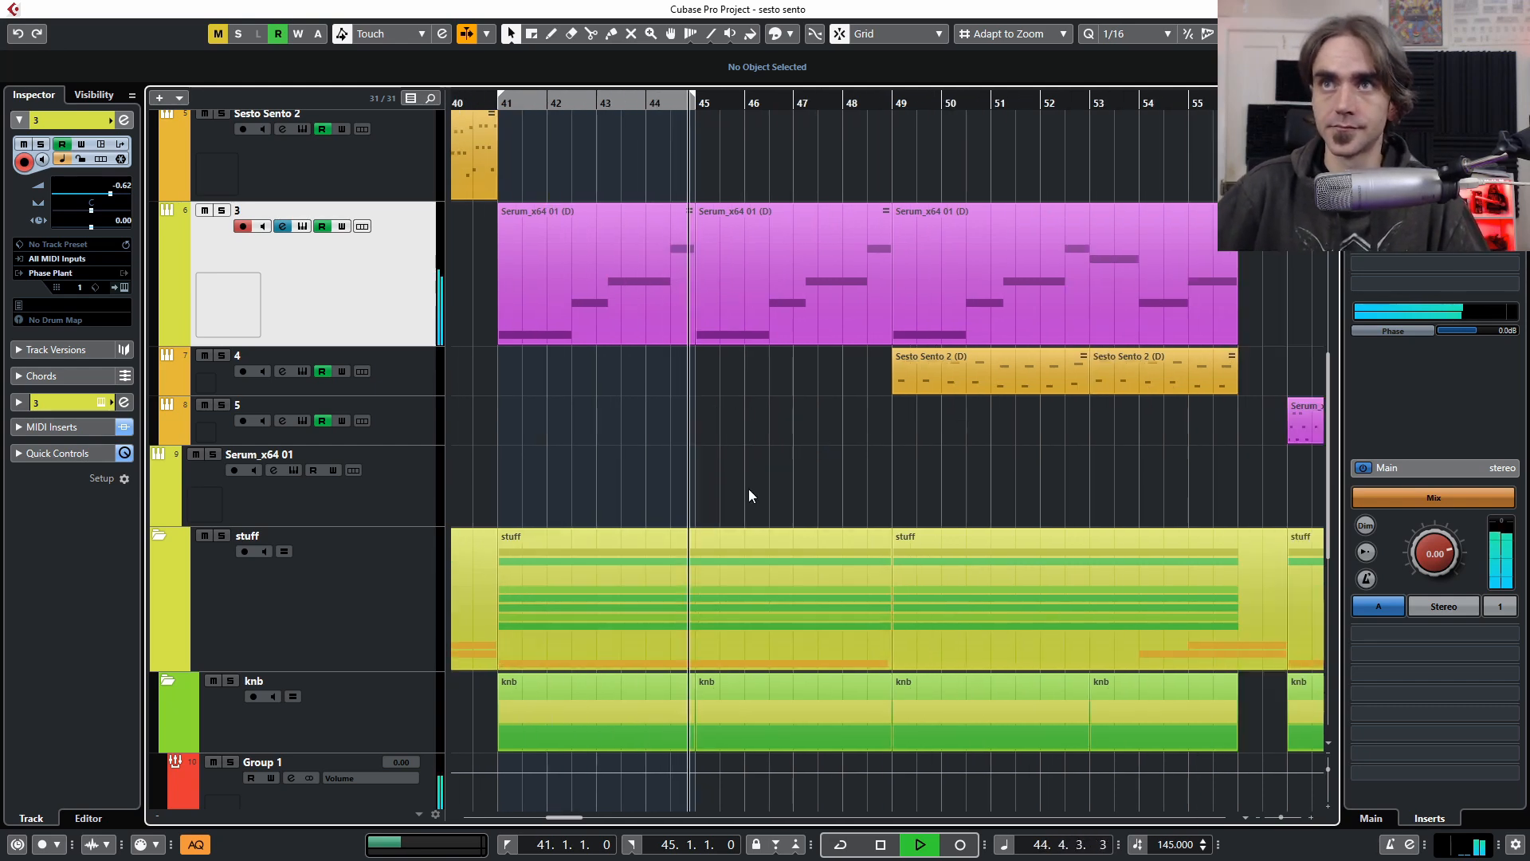
pyautogui.scroll(-1, 873, 439)
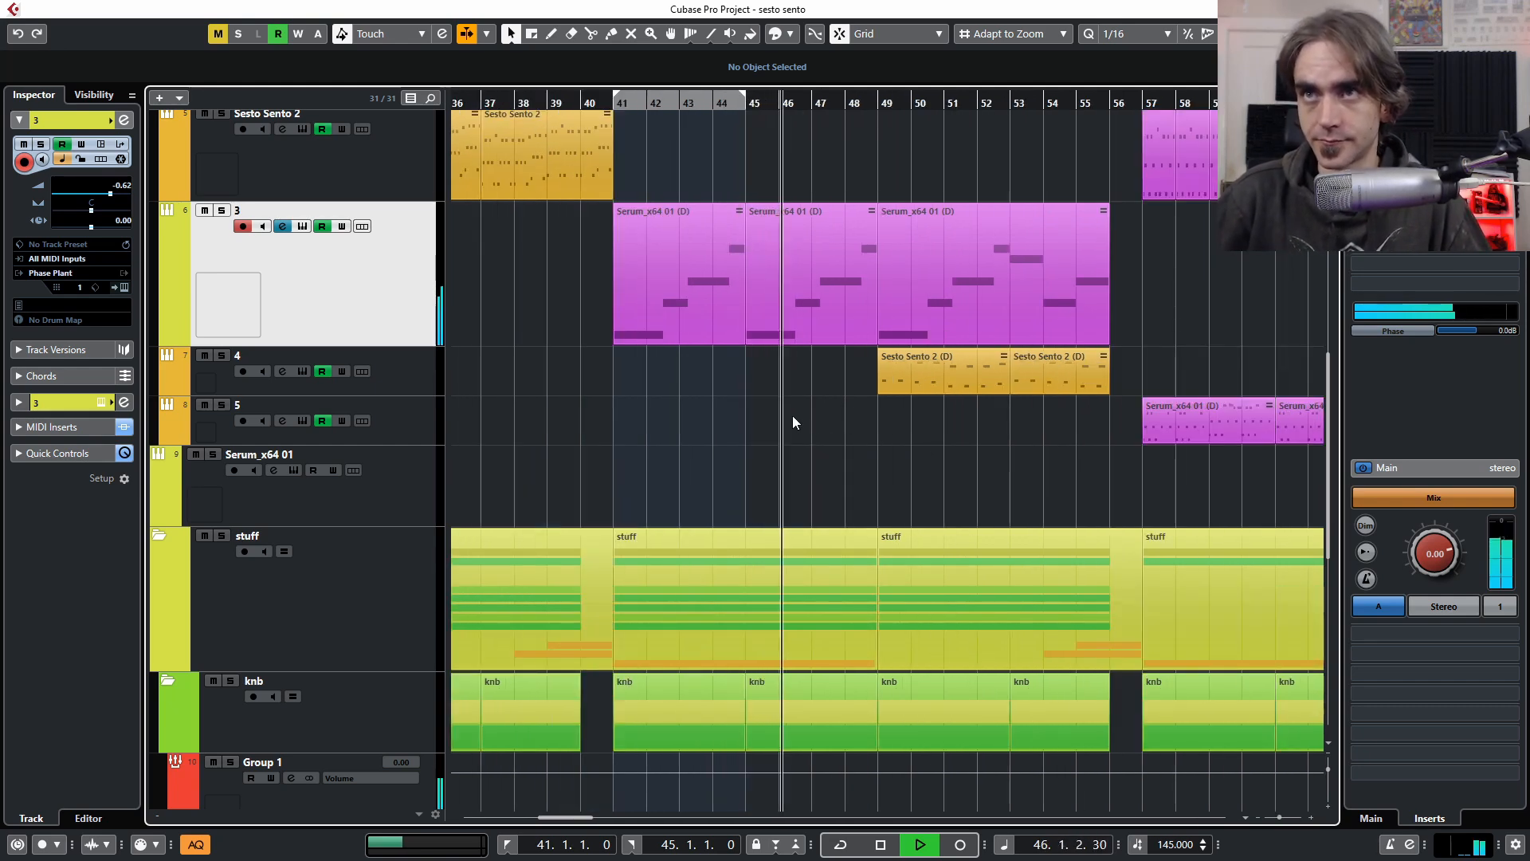
pyautogui.scroll(2, 820, 394)
pyautogui.press('space')
pyautogui.hotkey('ctrl', 'z')
pyautogui.hotkey('ctrl', 'z')
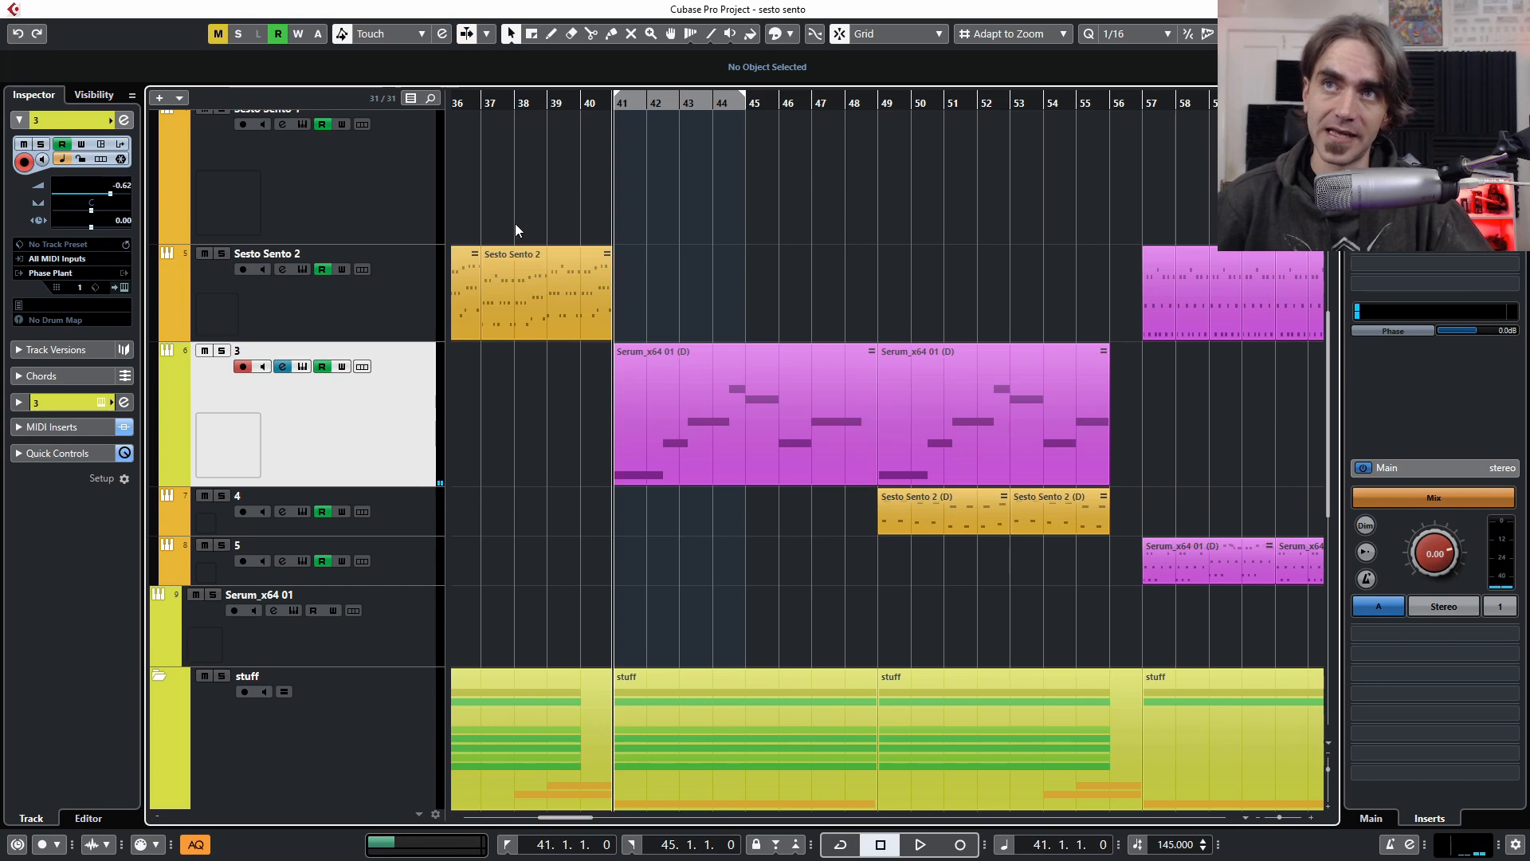
# Inspect the eight-bar note progression in track 3's bar 41 part, and close the note editor
pyautogui.doubleClick(733, 427)
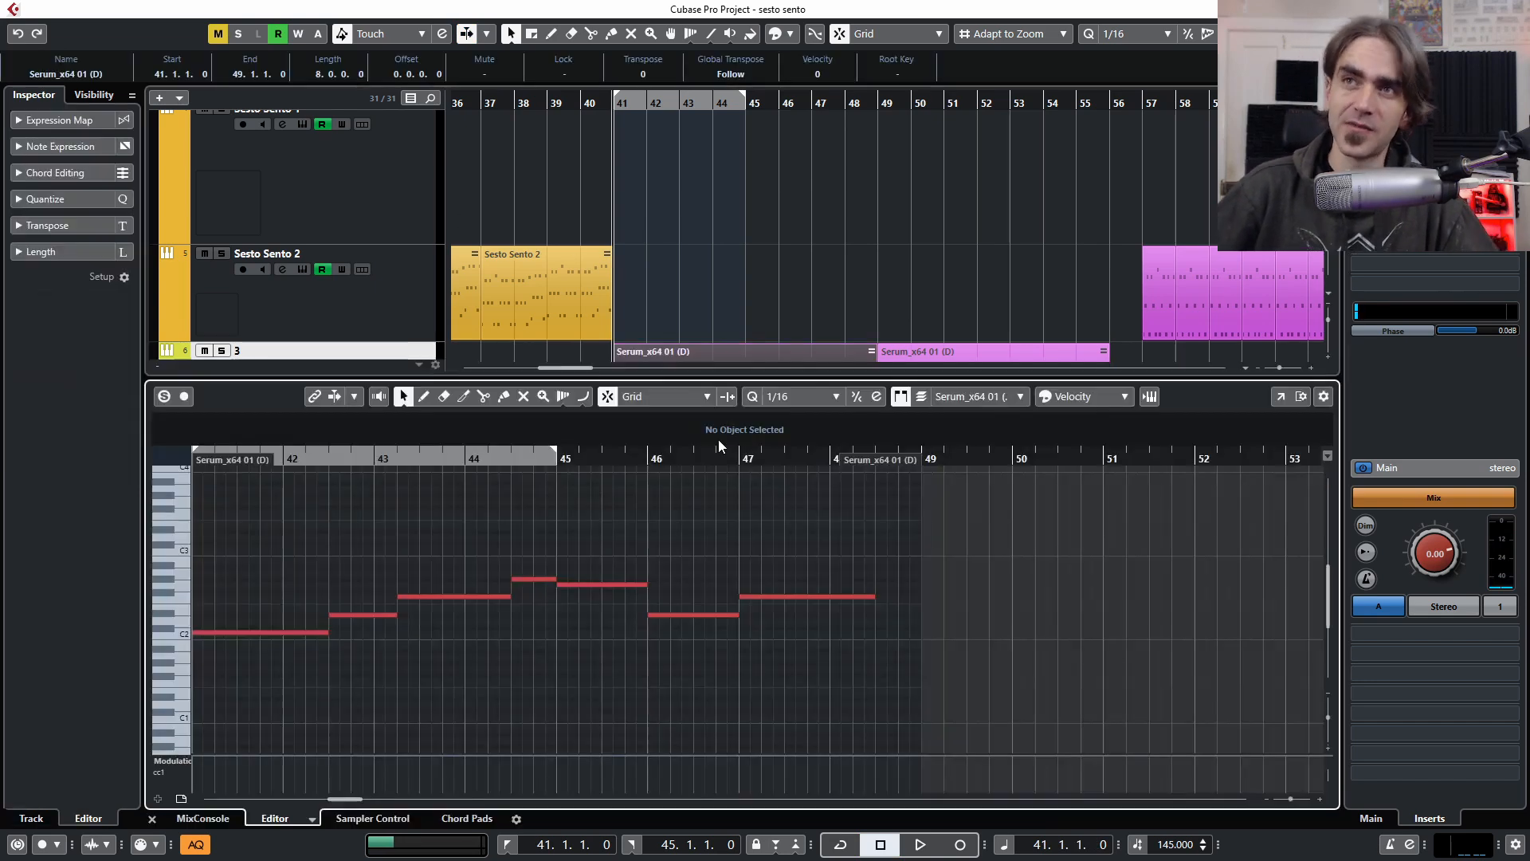
pyautogui.moveTo(644, 555); pyautogui.dragTo(544, 647)
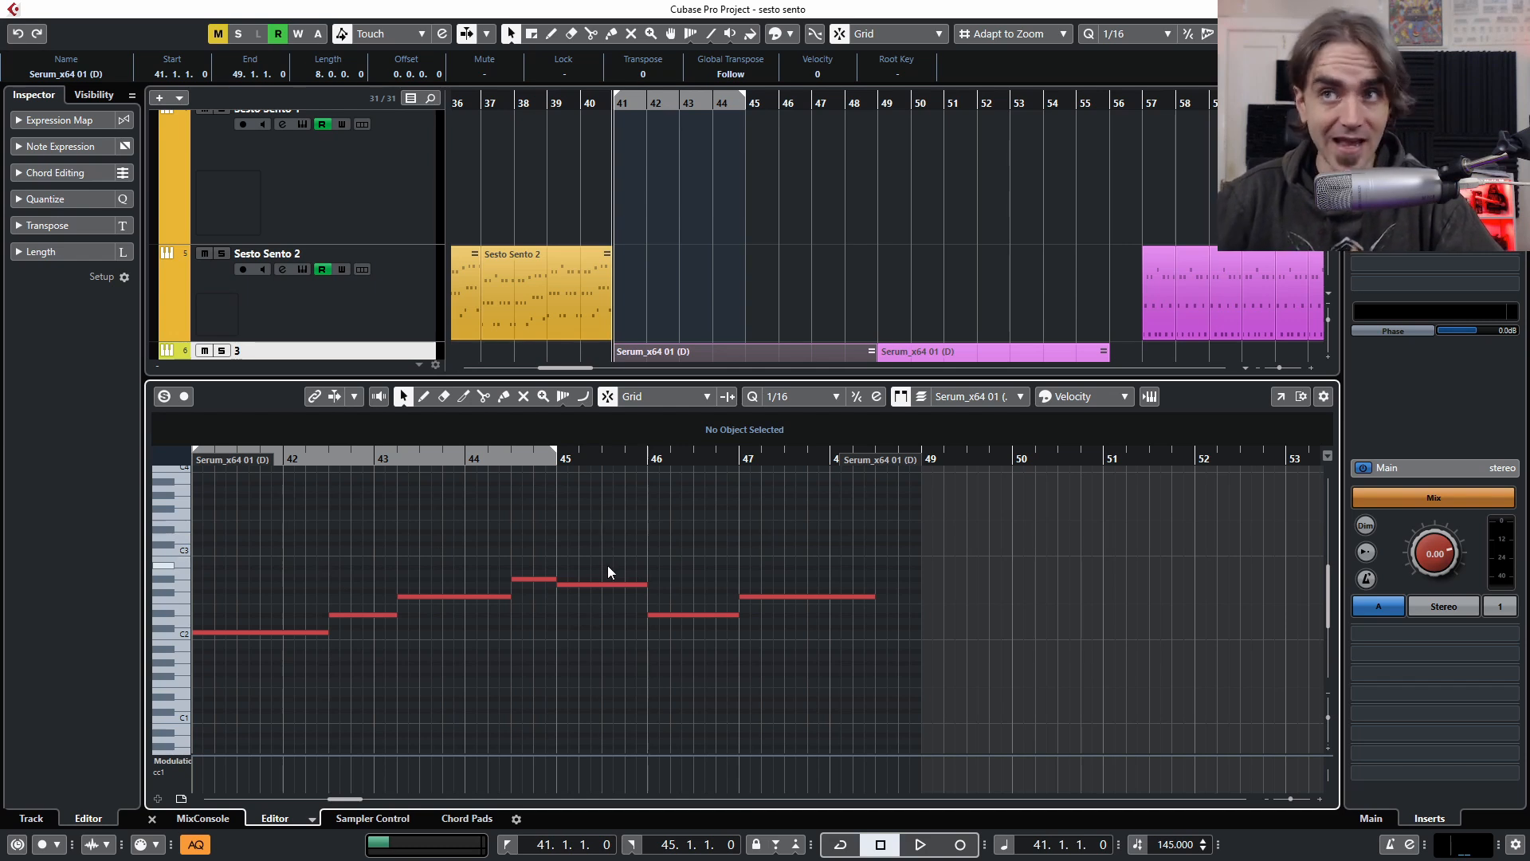
pyautogui.click(152, 819)
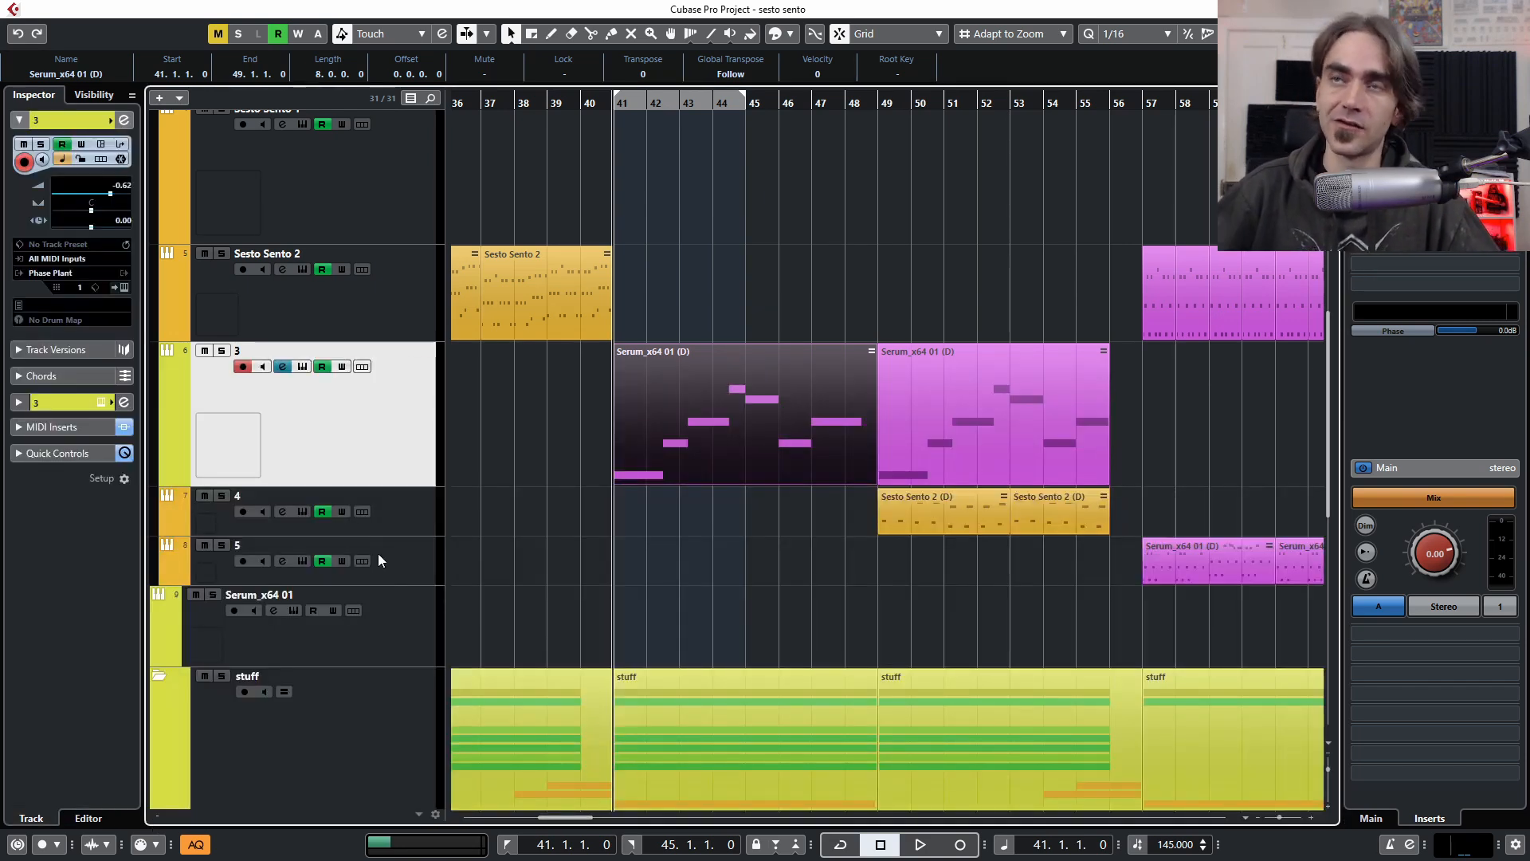
# Play from bar 41 and set track 4's volume to -8.46 while following the lead parts
pyautogui.press('space')
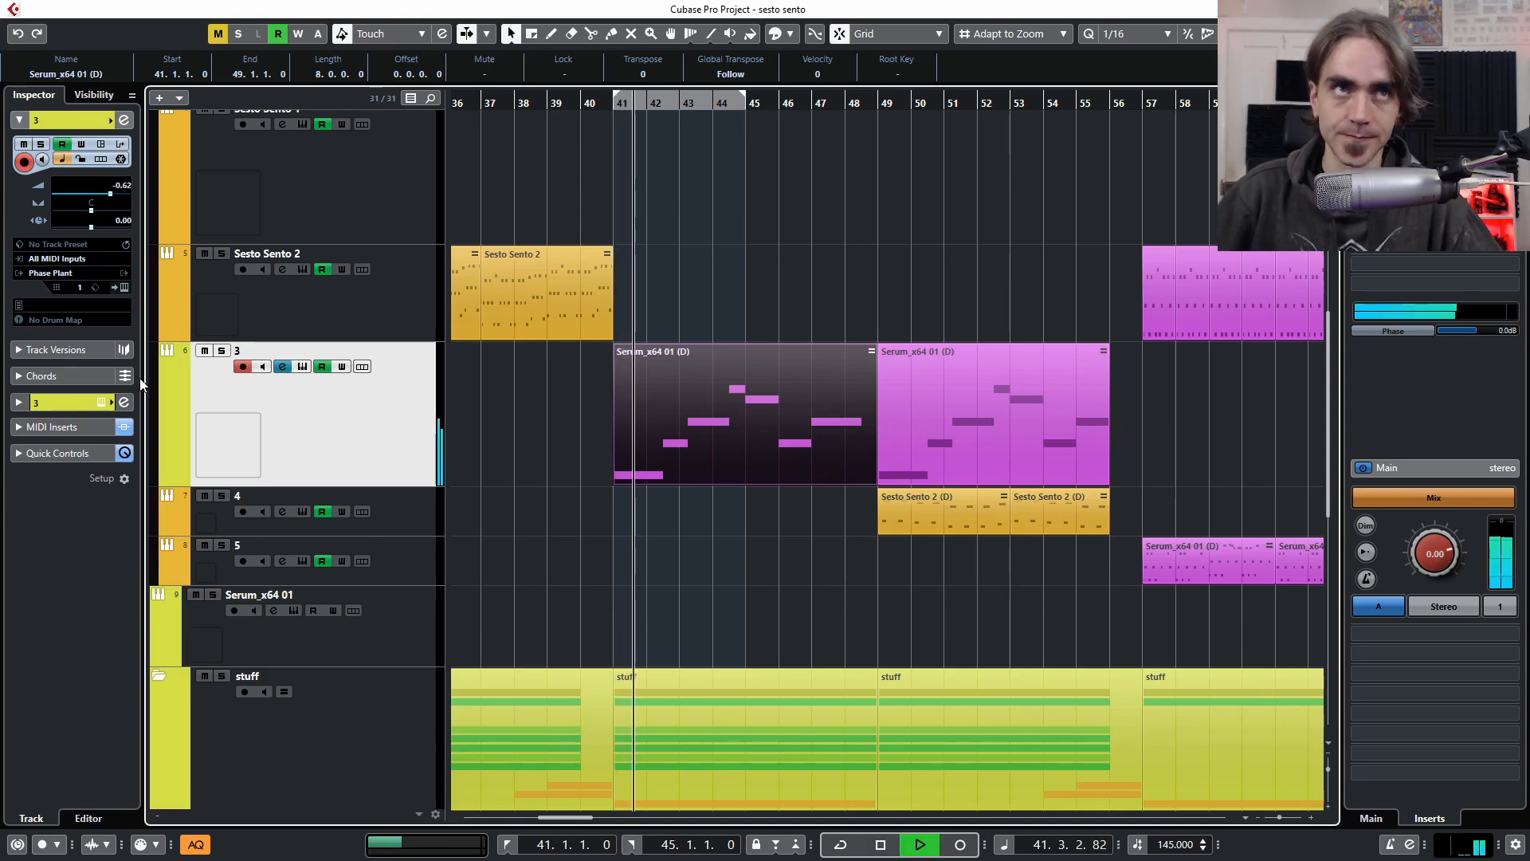
pyautogui.click(901, 593)
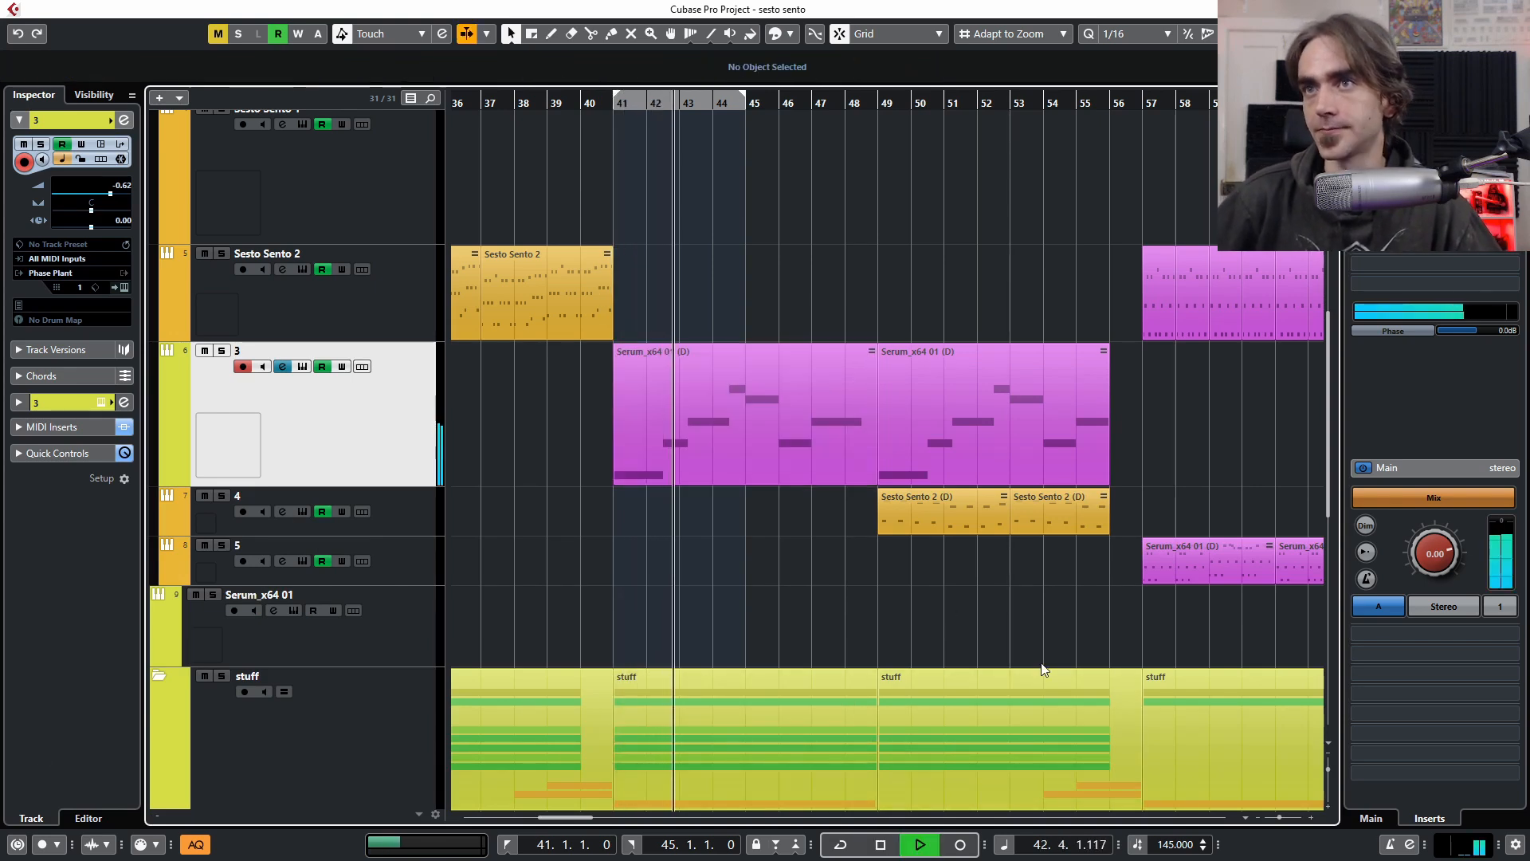
pyautogui.click(398, 522)
pyautogui.scroll(-3, 121, 188)
pyautogui.scroll(-4, 121, 188)
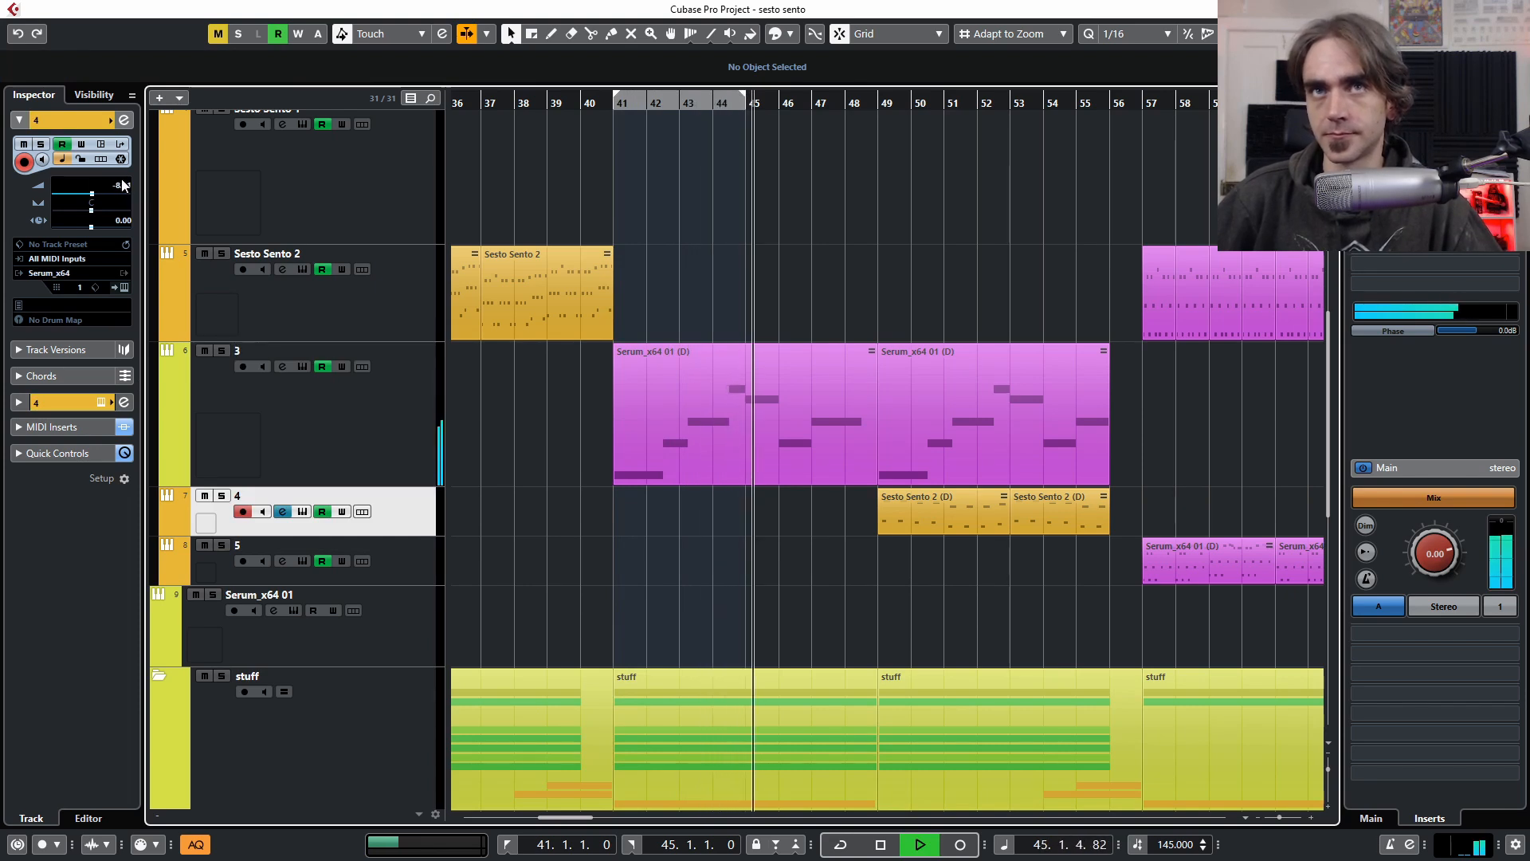
pyautogui.scroll(-1, 121, 188)
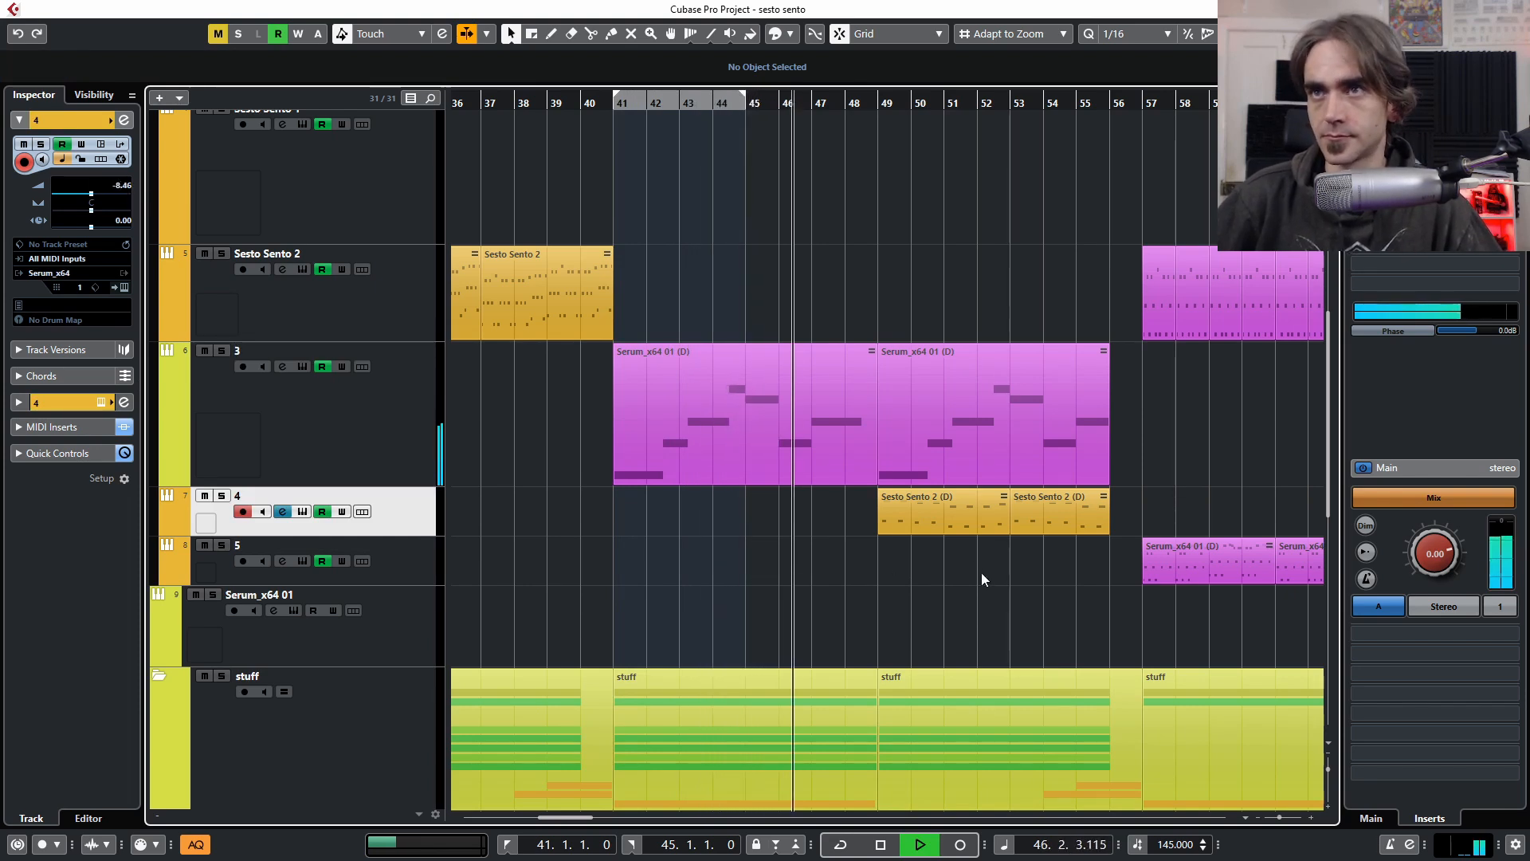
pyautogui.press('g')
pyautogui.press('g')
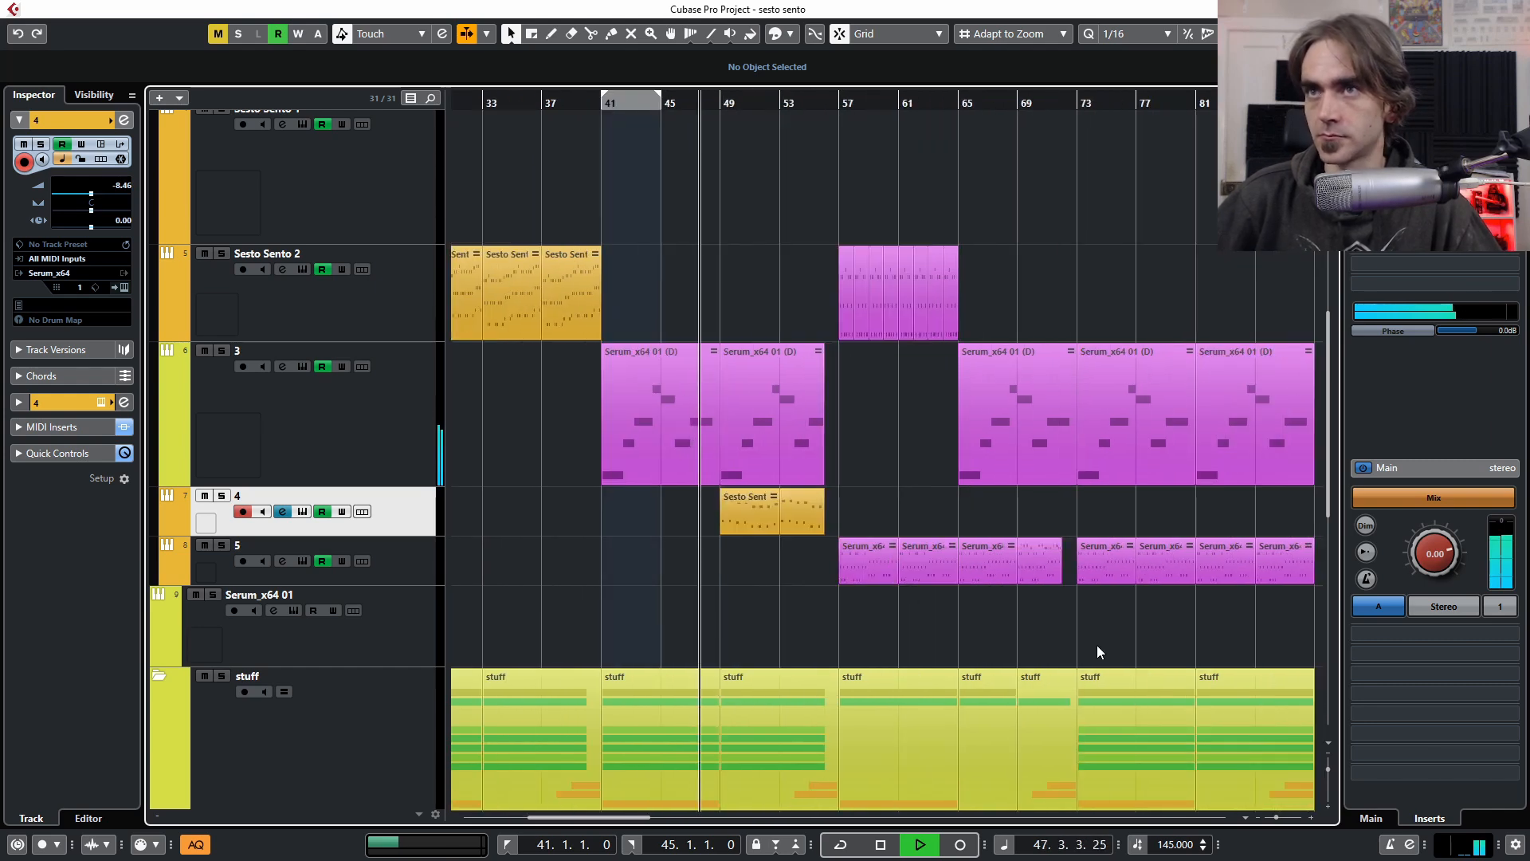
pyautogui.hscroll(1, 969, 633)
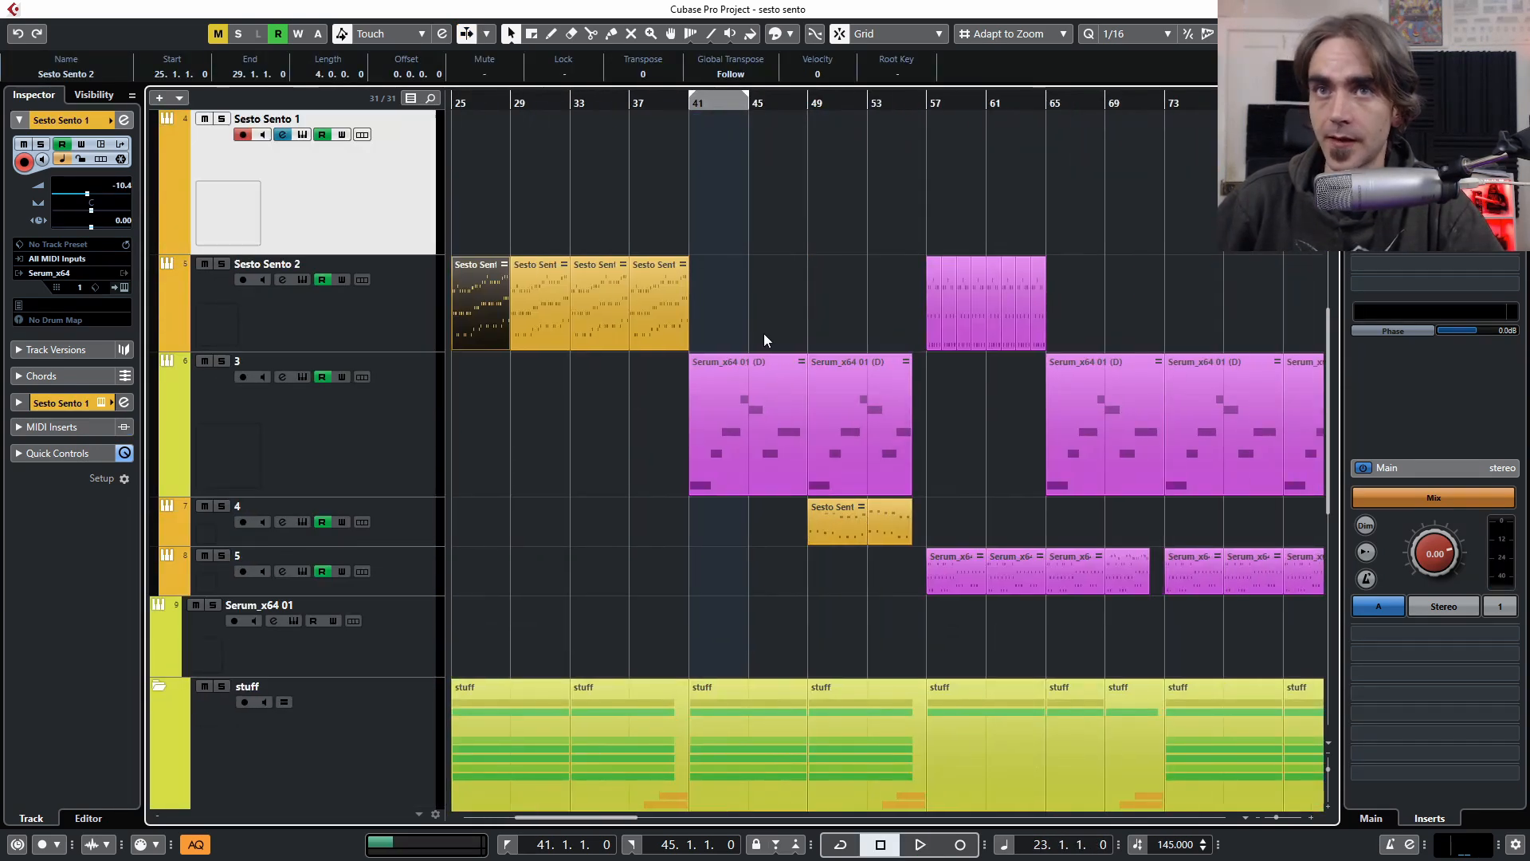
# Open track 4's part at bar 49 for note editing and examine its high and low notes
pyautogui.click(421, 523)
pyautogui.scroll(3, 937, 558)
pyautogui.scroll(3, 845, 622)
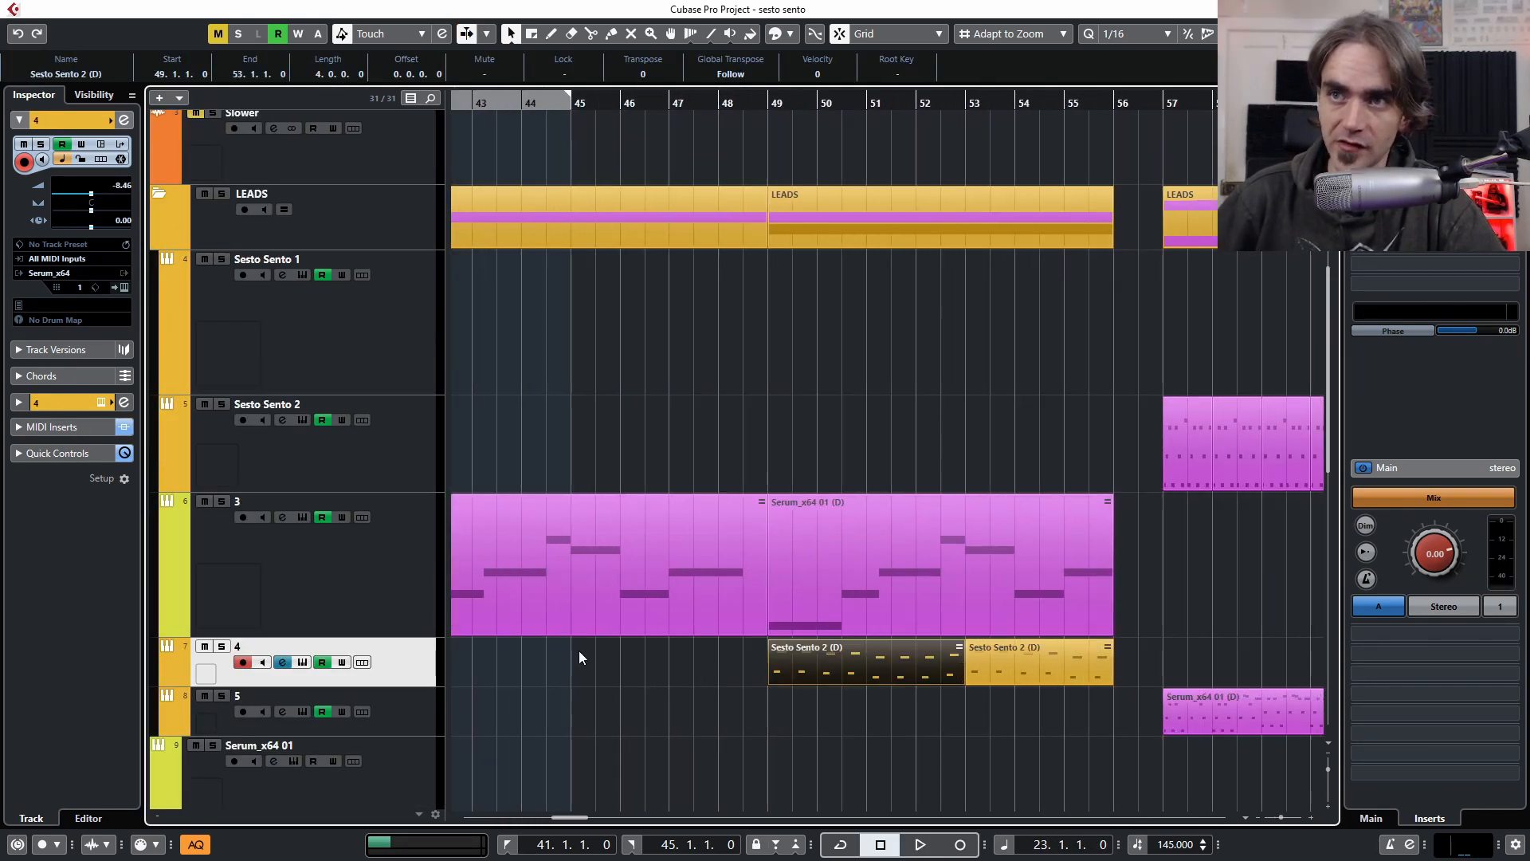
pyautogui.doubleClick(848, 662)
pyautogui.hscroll(-3, 881, 668)
pyautogui.hscroll(3, 599, 617)
pyautogui.scroll(2, 399, 618)
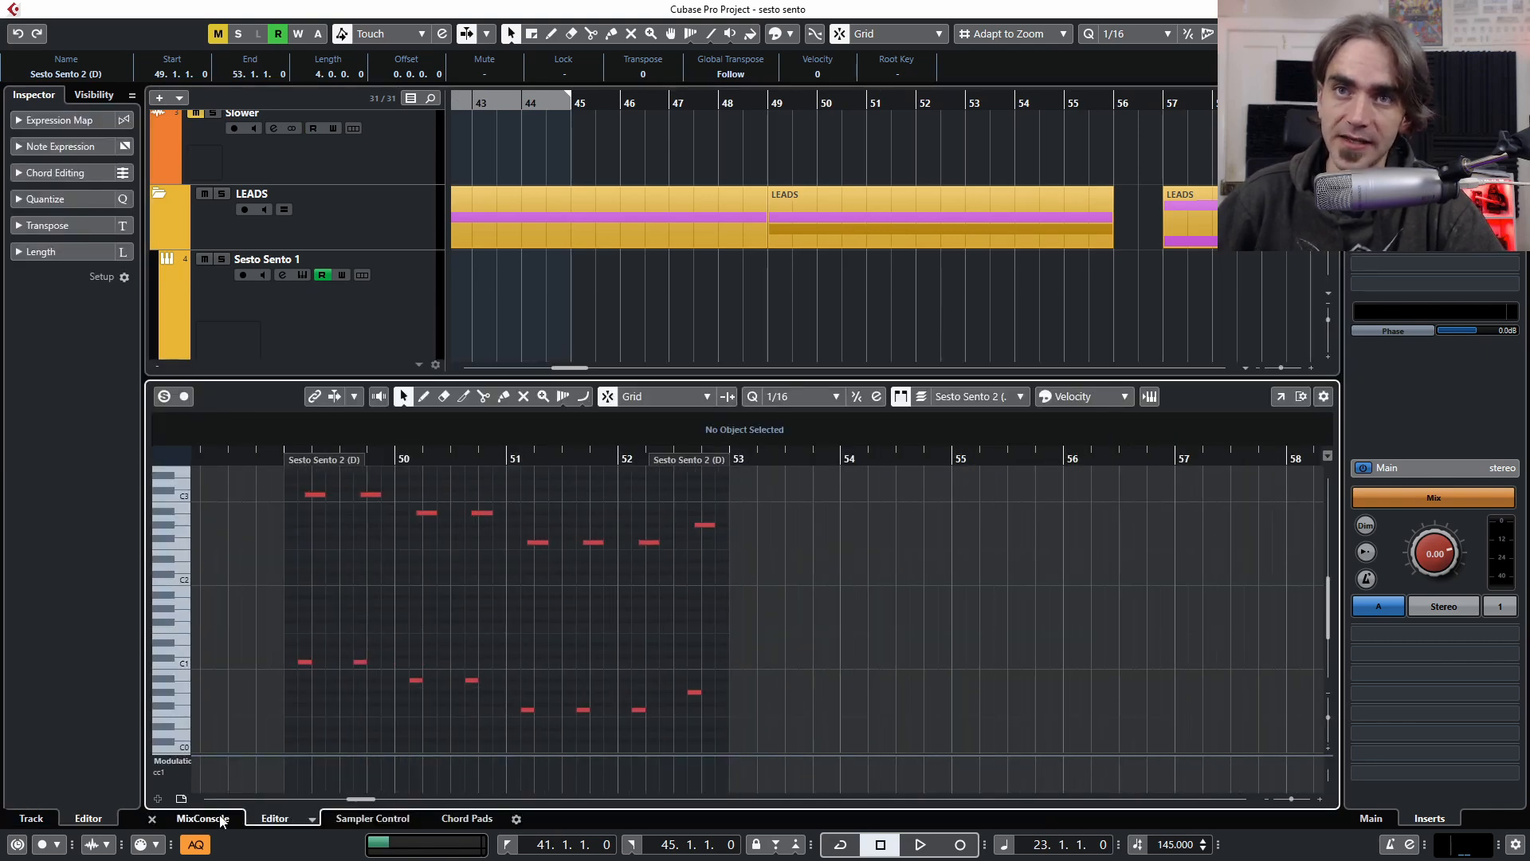
pyautogui.scroll(1, 402, 623)
pyautogui.scroll(-1, 400, 624)
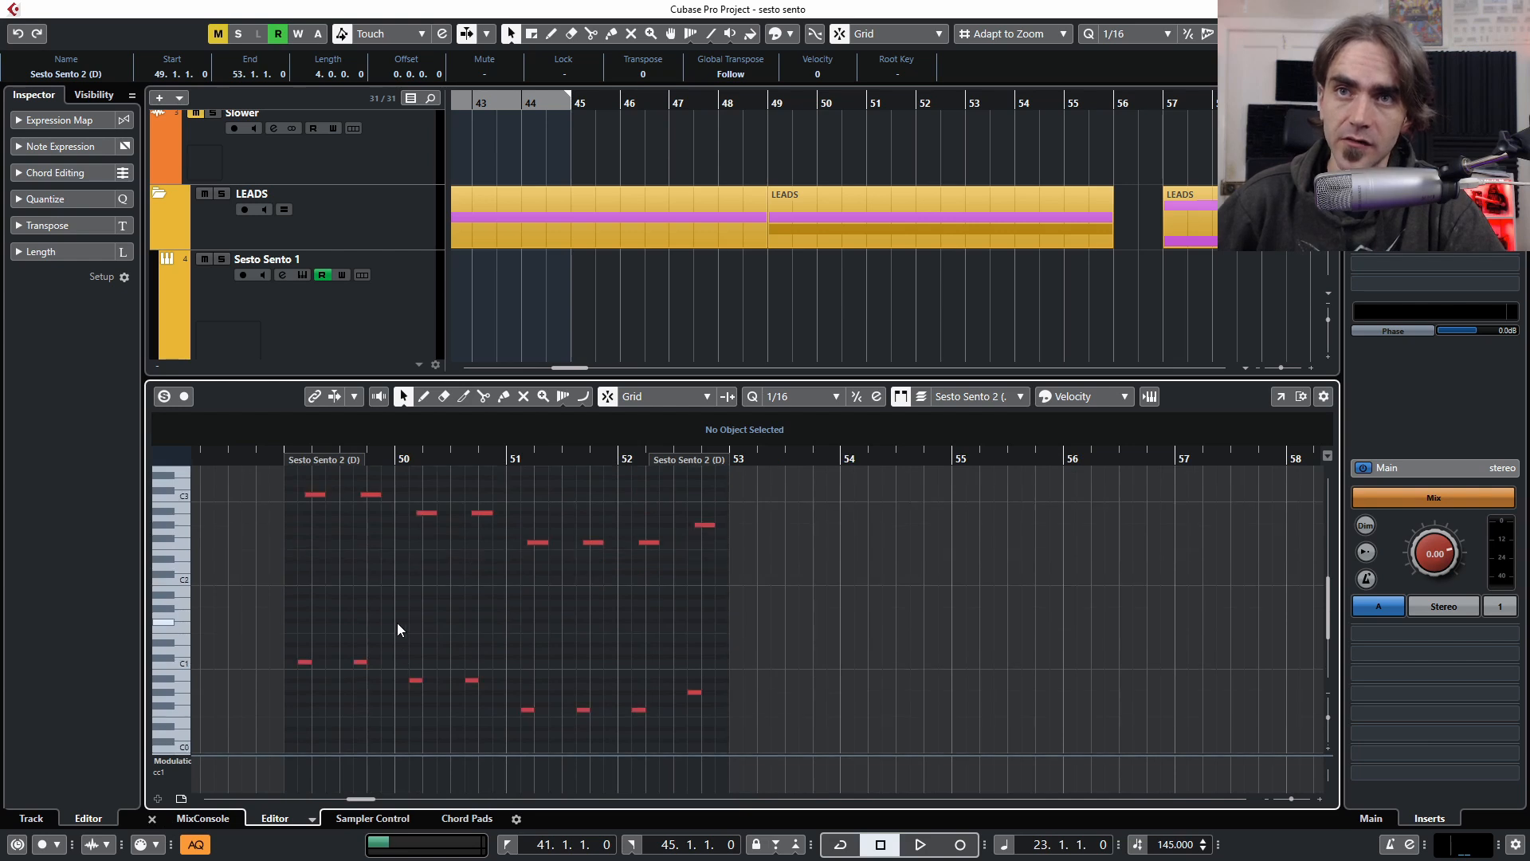
# Close the note editor, open track 4's Serum instrument and examine the octave and semitone settings of oscillator A
pyautogui.click(151, 819)
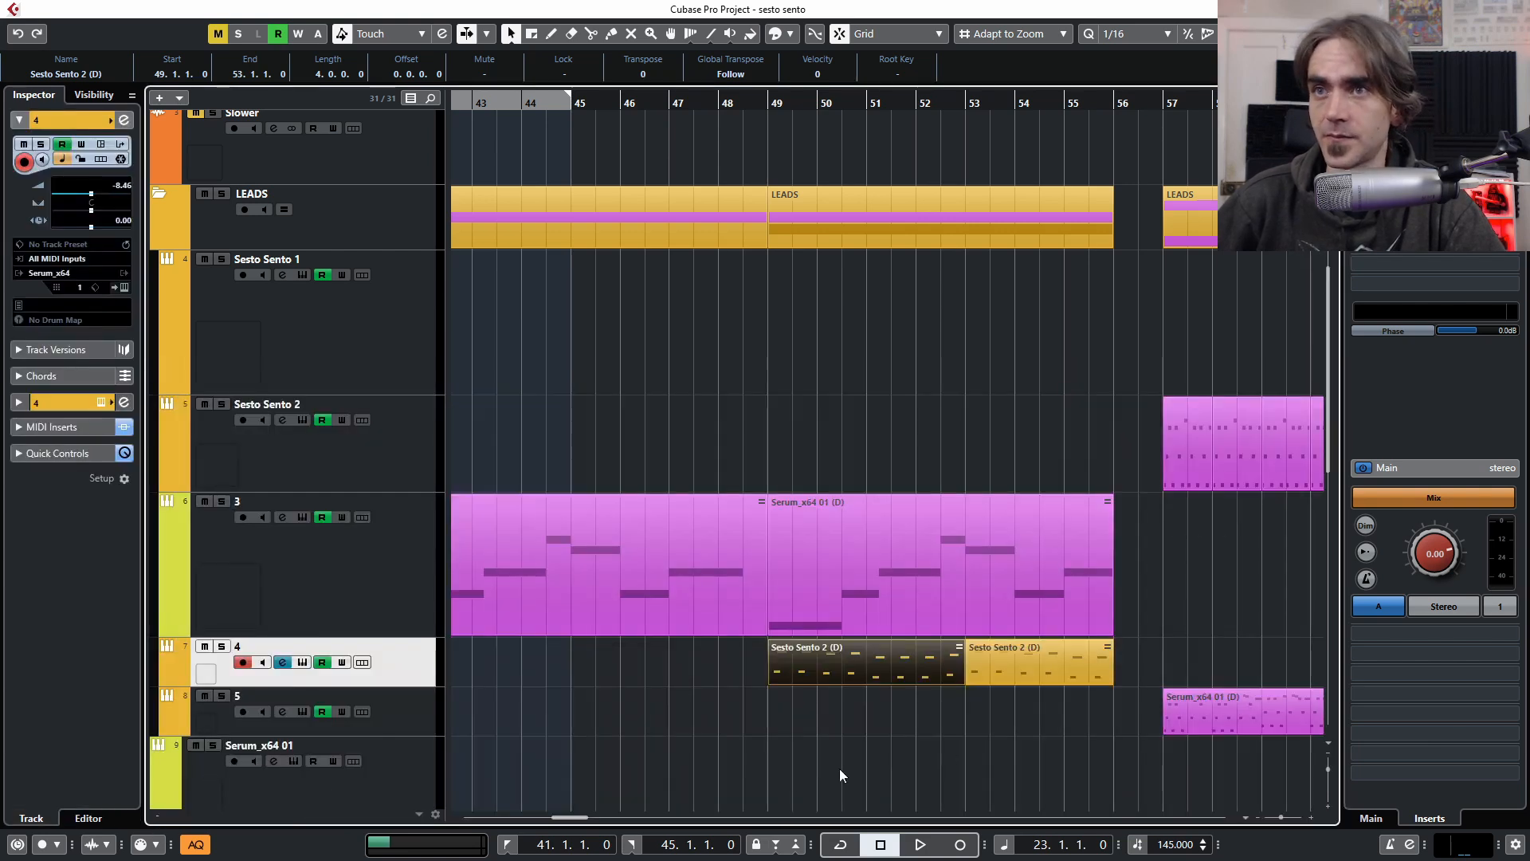
pyautogui.click(125, 287)
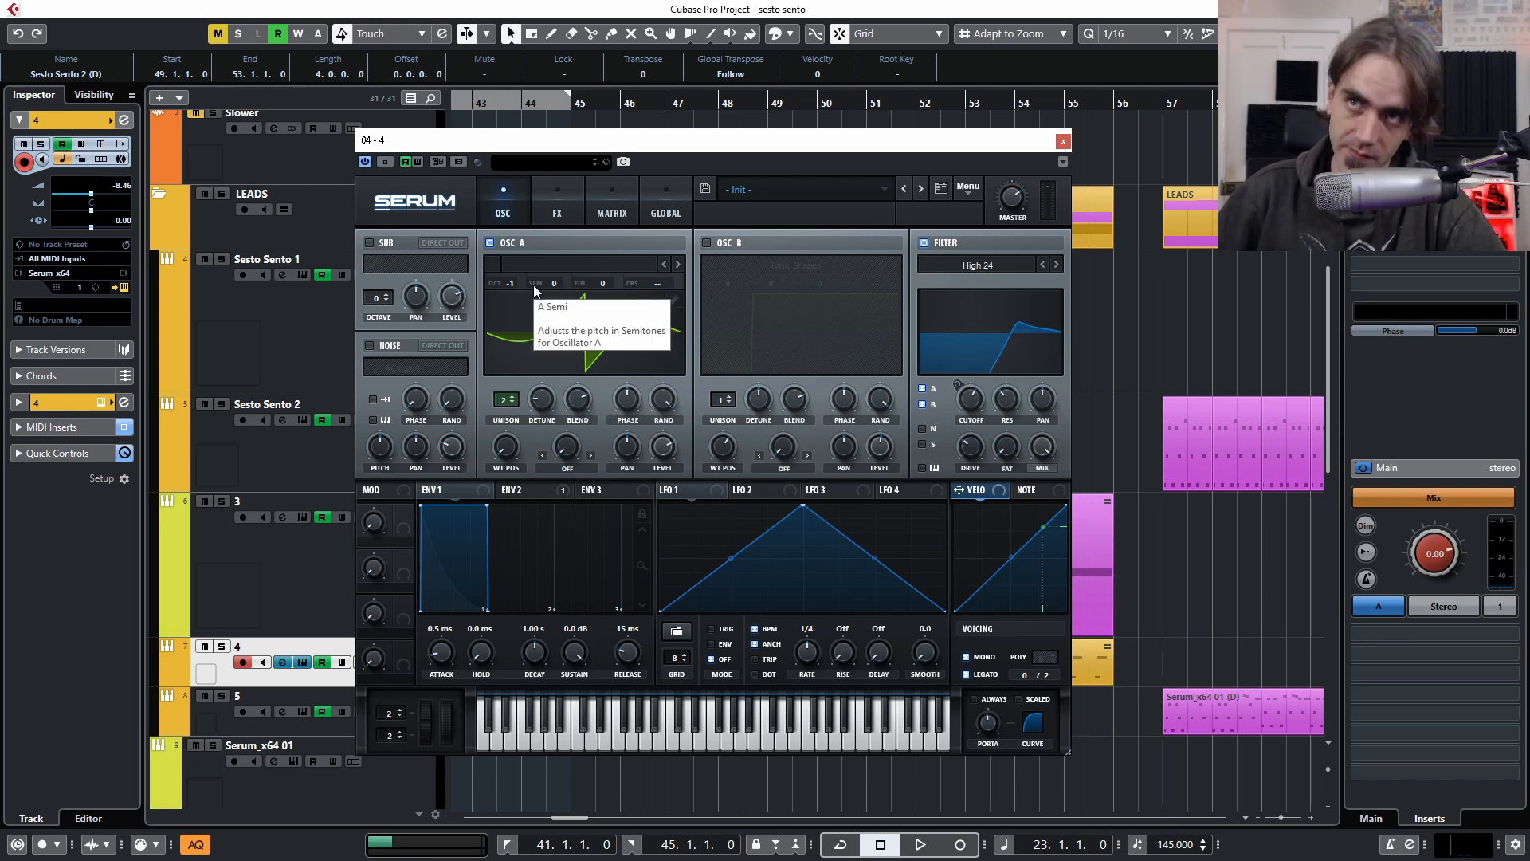
pyautogui.moveTo(497, 289); pyautogui.dragTo(504, 338)
pyautogui.moveTo(513, 286); pyautogui.dragTo(506, 304)
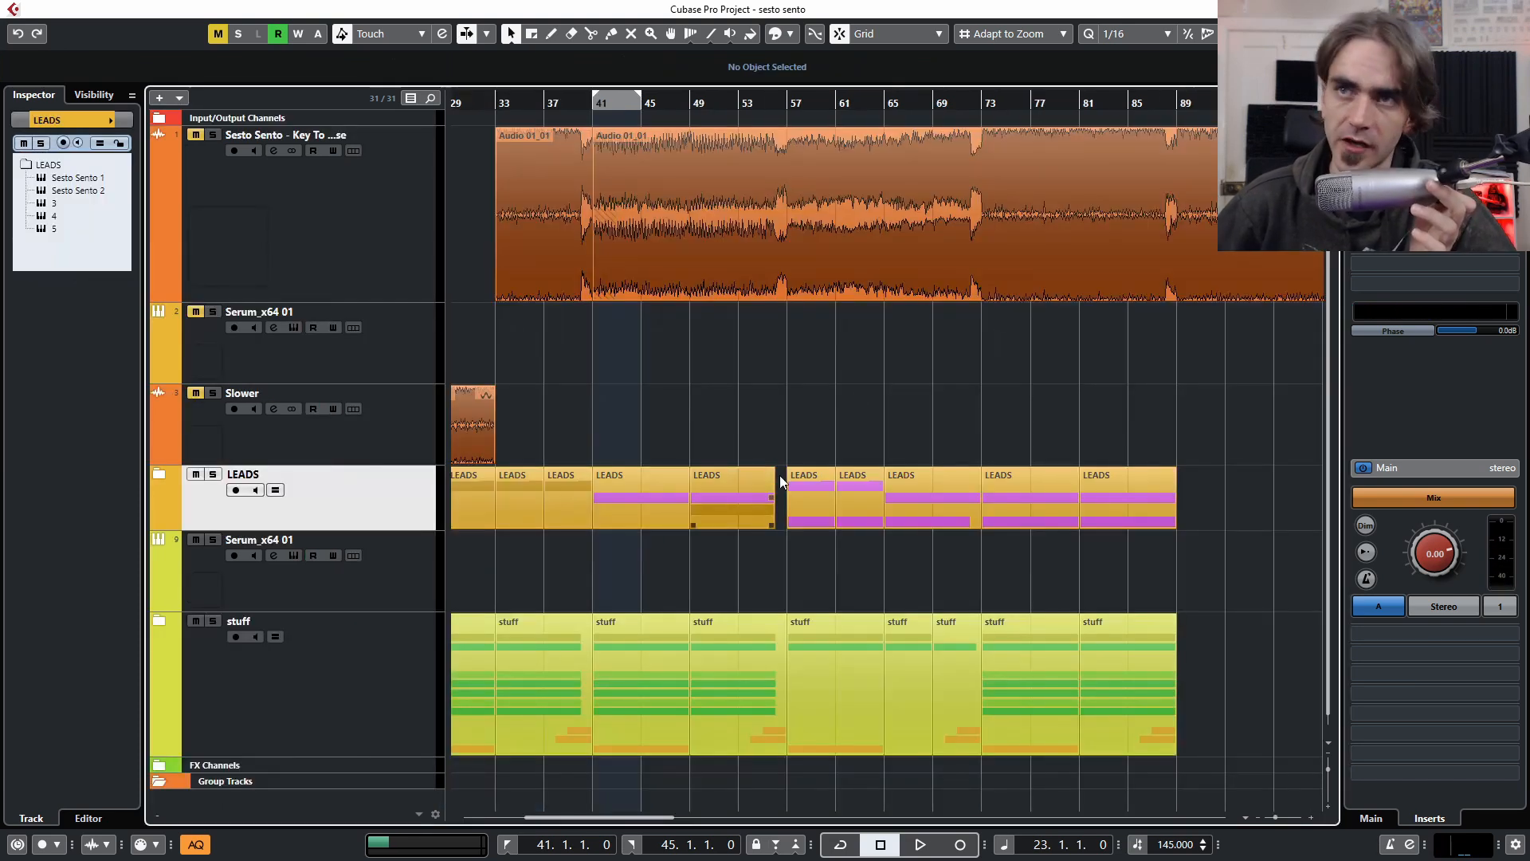
# Review the LEADS arrangement against the reference audio, and select the Sesto Sento 2 part at bar 25
pyautogui.hscroll(-3, 1044, 547)
pyautogui.moveTo(1169, 500); pyautogui.dragTo(1131, 500)
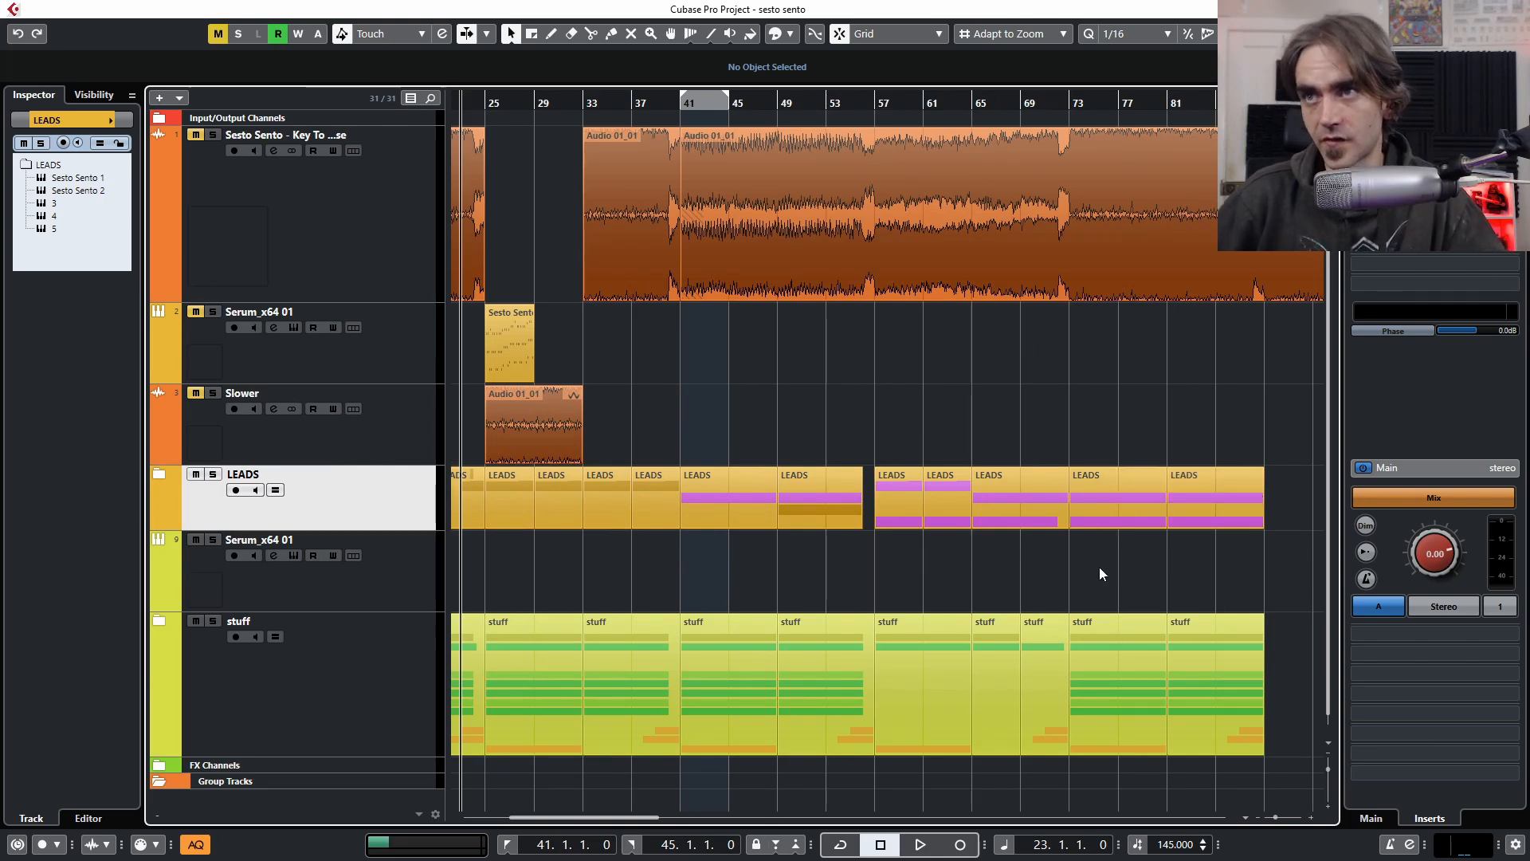
pyautogui.hscroll(-4, 808, 412)
pyautogui.moveTo(1013, 366); pyautogui.dragTo(551, 563)
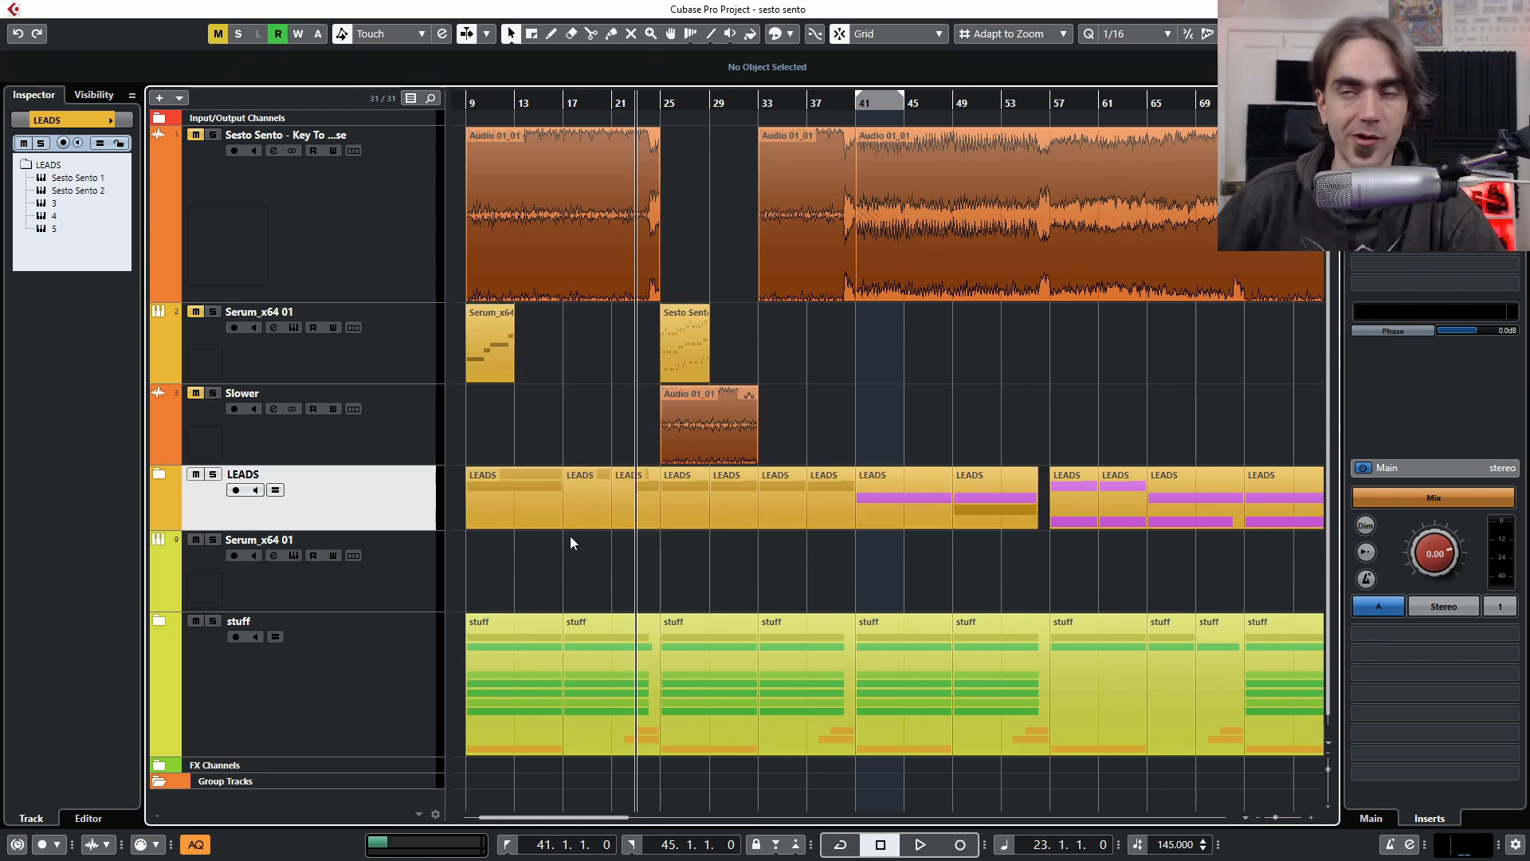
pyautogui.scroll(-1, 614, 462)
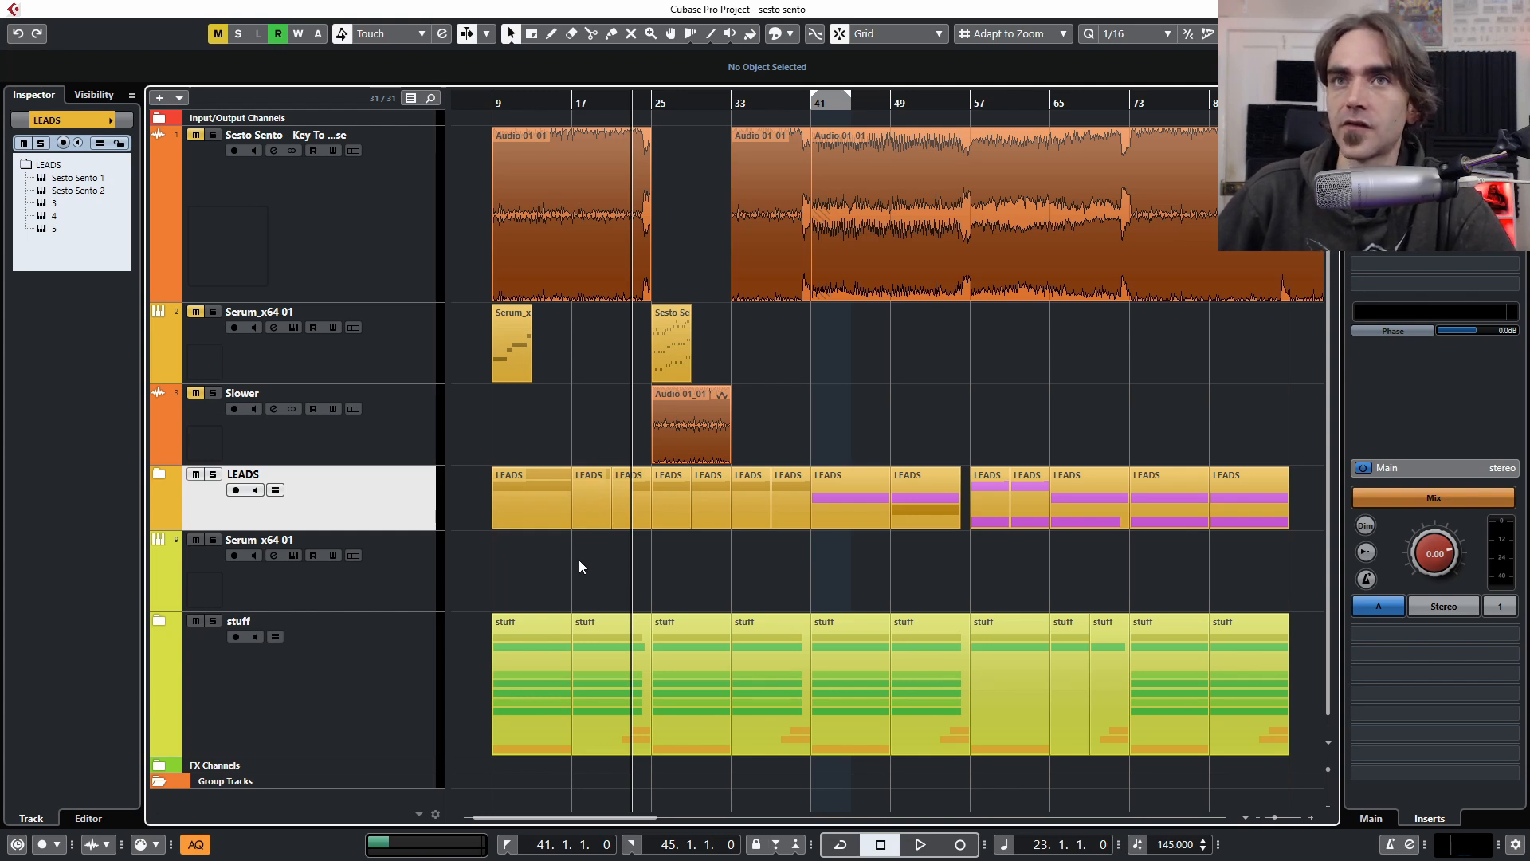
pyautogui.scroll(5, 666, 409)
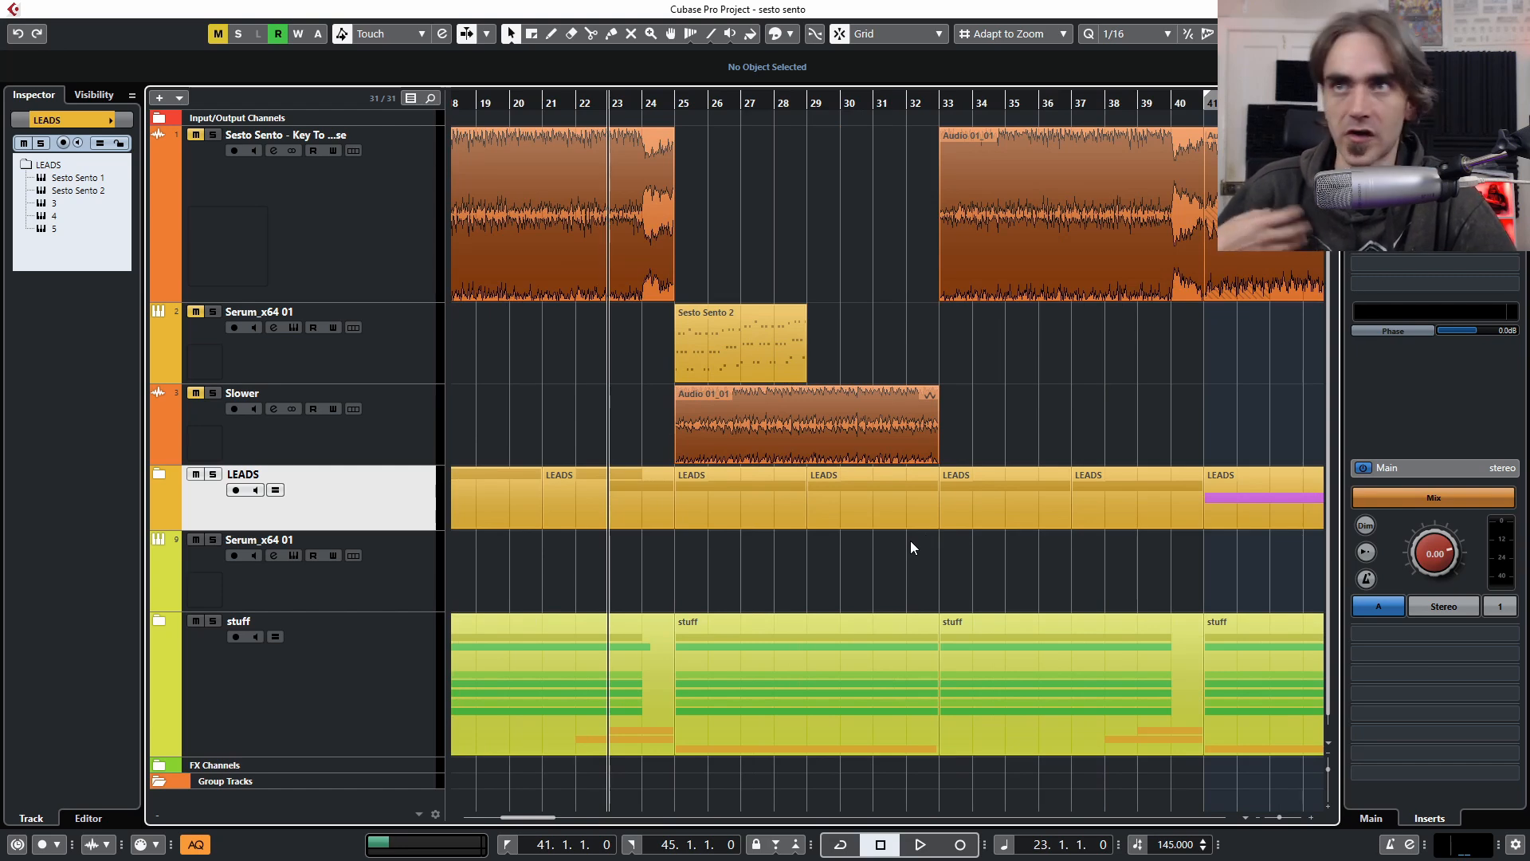
pyautogui.click(717, 333)
pyautogui.scroll(-2, 693, 327)
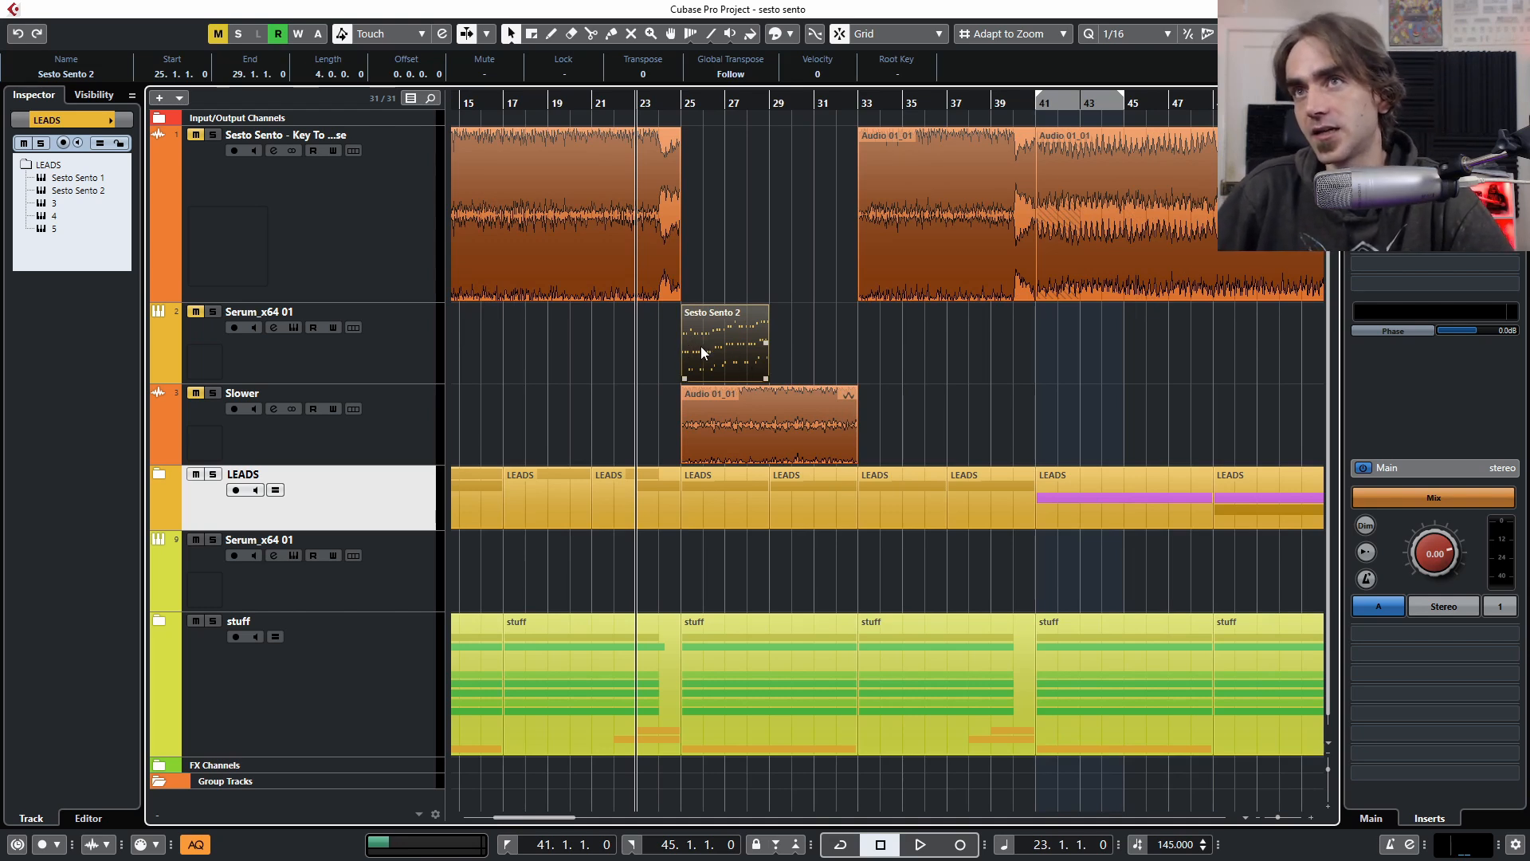
pyautogui.scroll(-2, 654, 320)
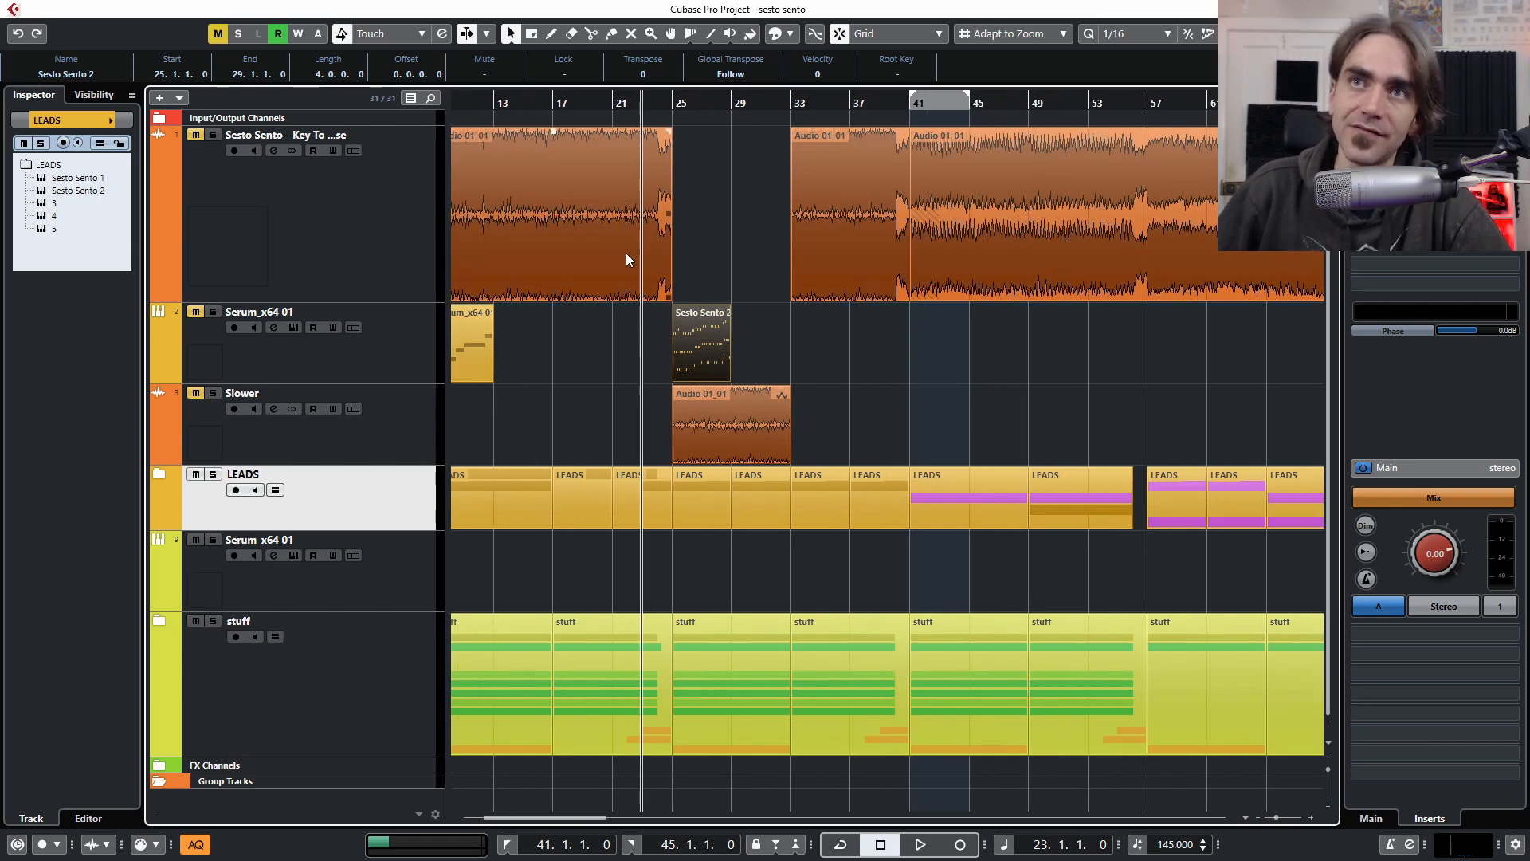
# Duplicate the track version v1 of the Serum_x64 01 track above the Slower track
pyautogui.click(359, 378)
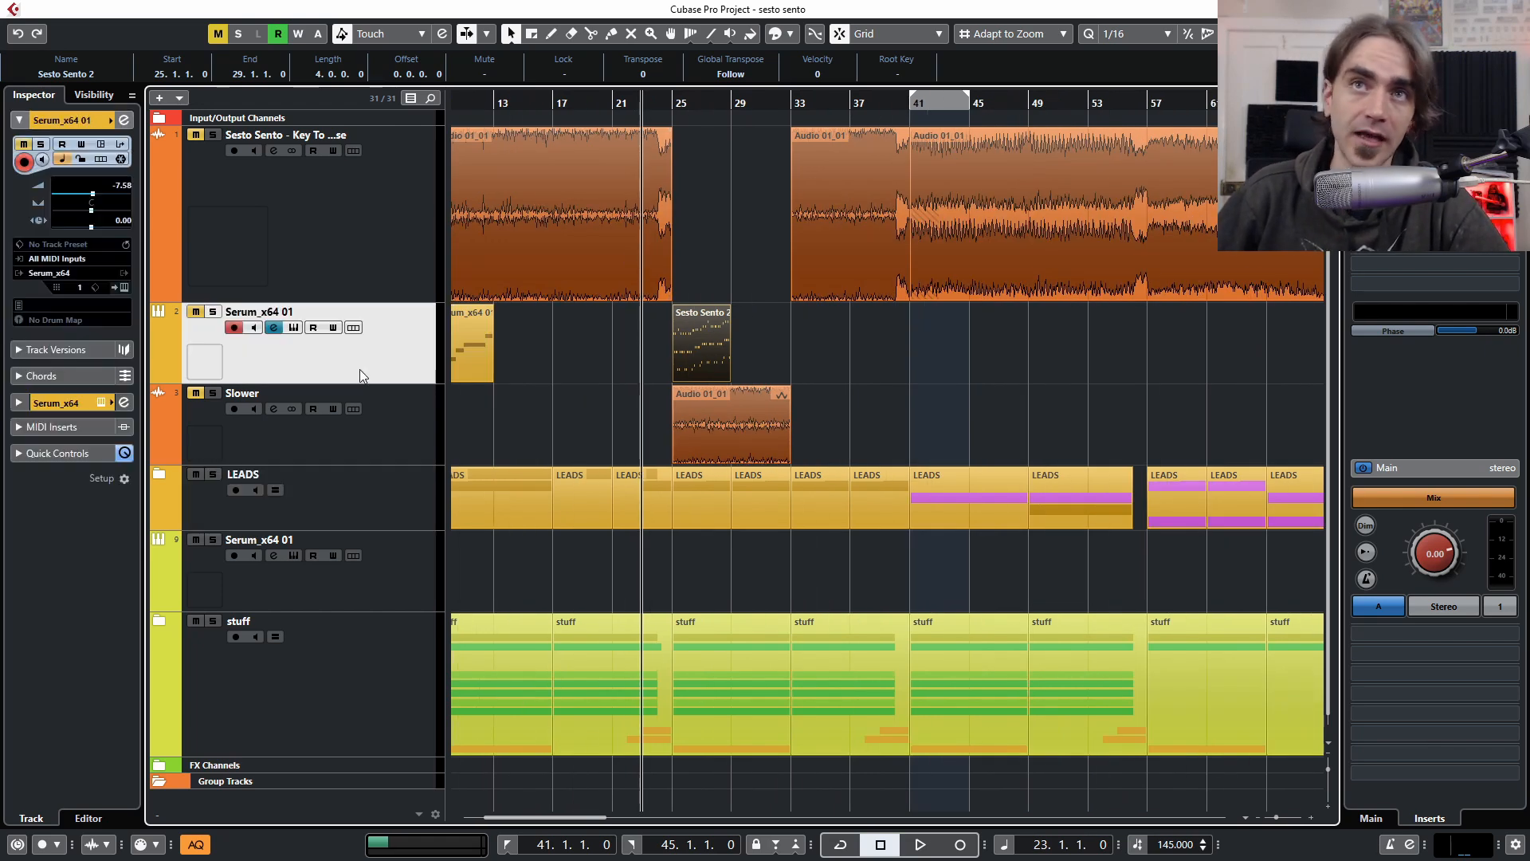
pyautogui.click(26, 349)
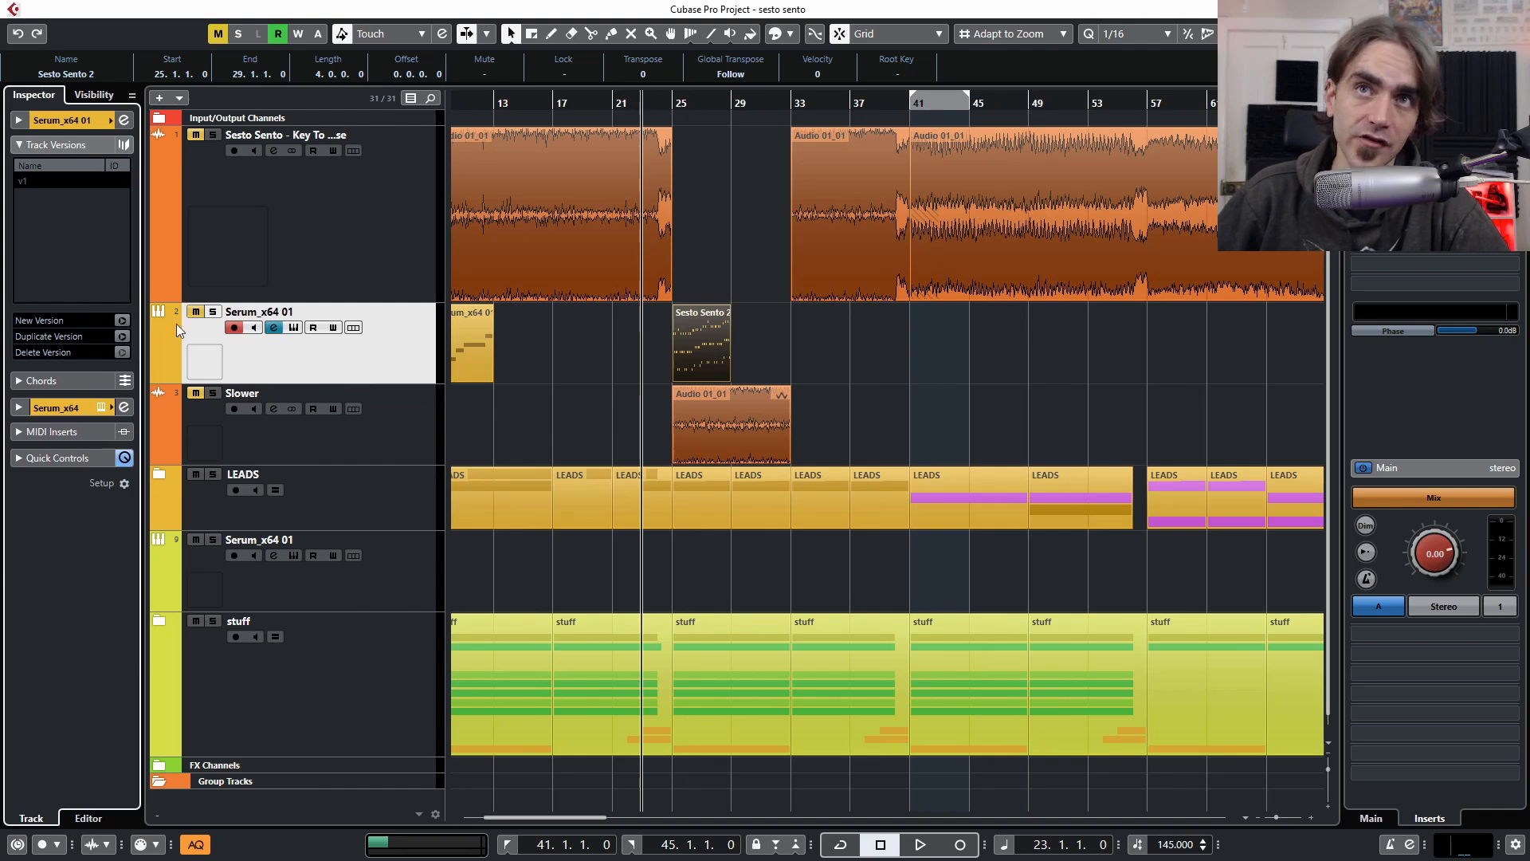
pyautogui.click(123, 336)
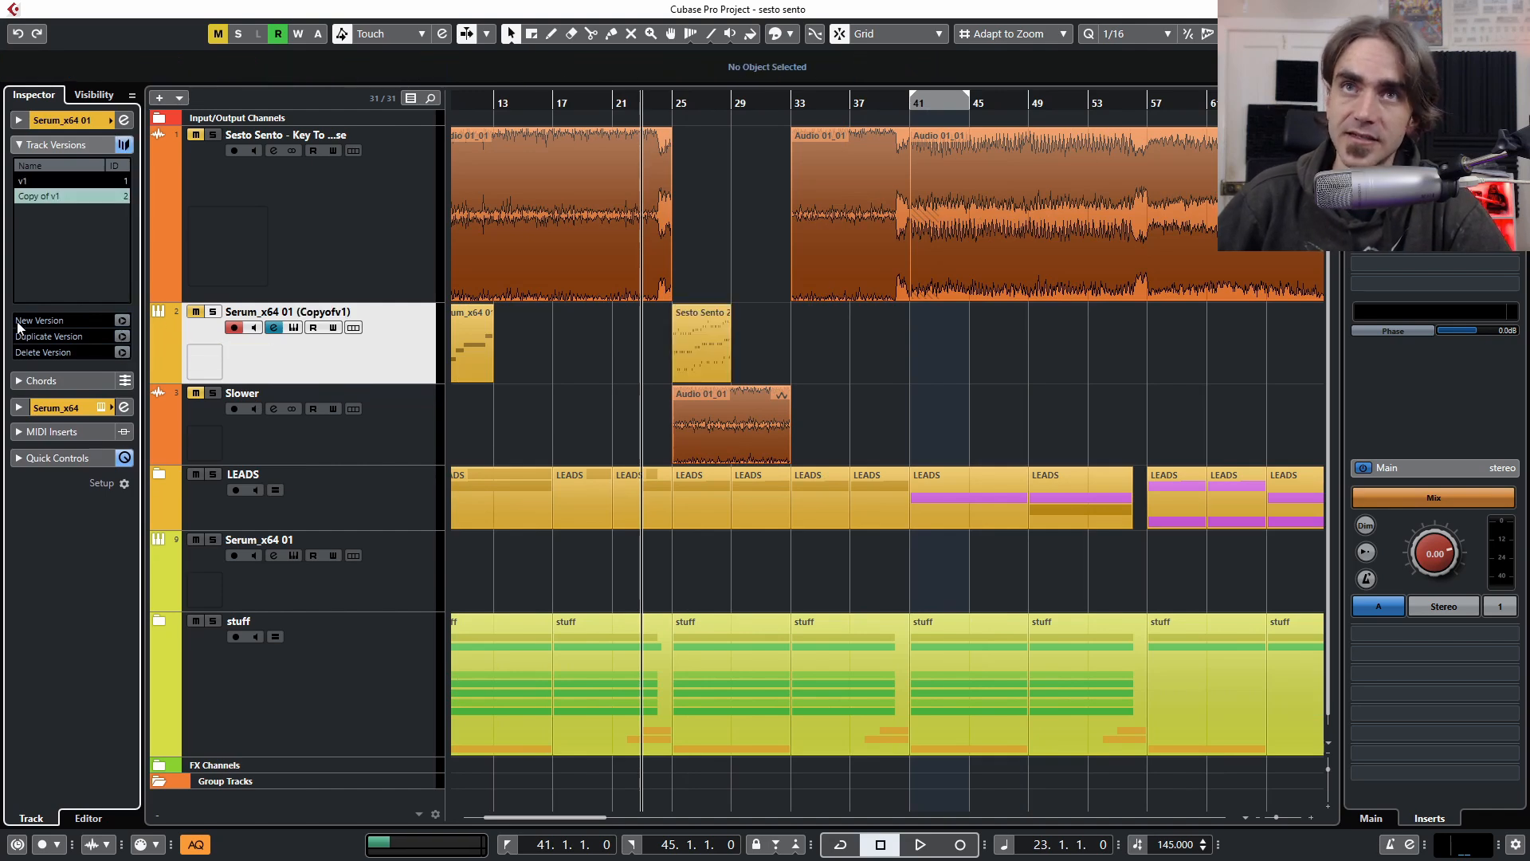
# Examine the notes of the duplicated version's Sesto Sento 2 part at bar 25, close the note editor and look over the whole arrangement
pyautogui.doubleClick(704, 359)
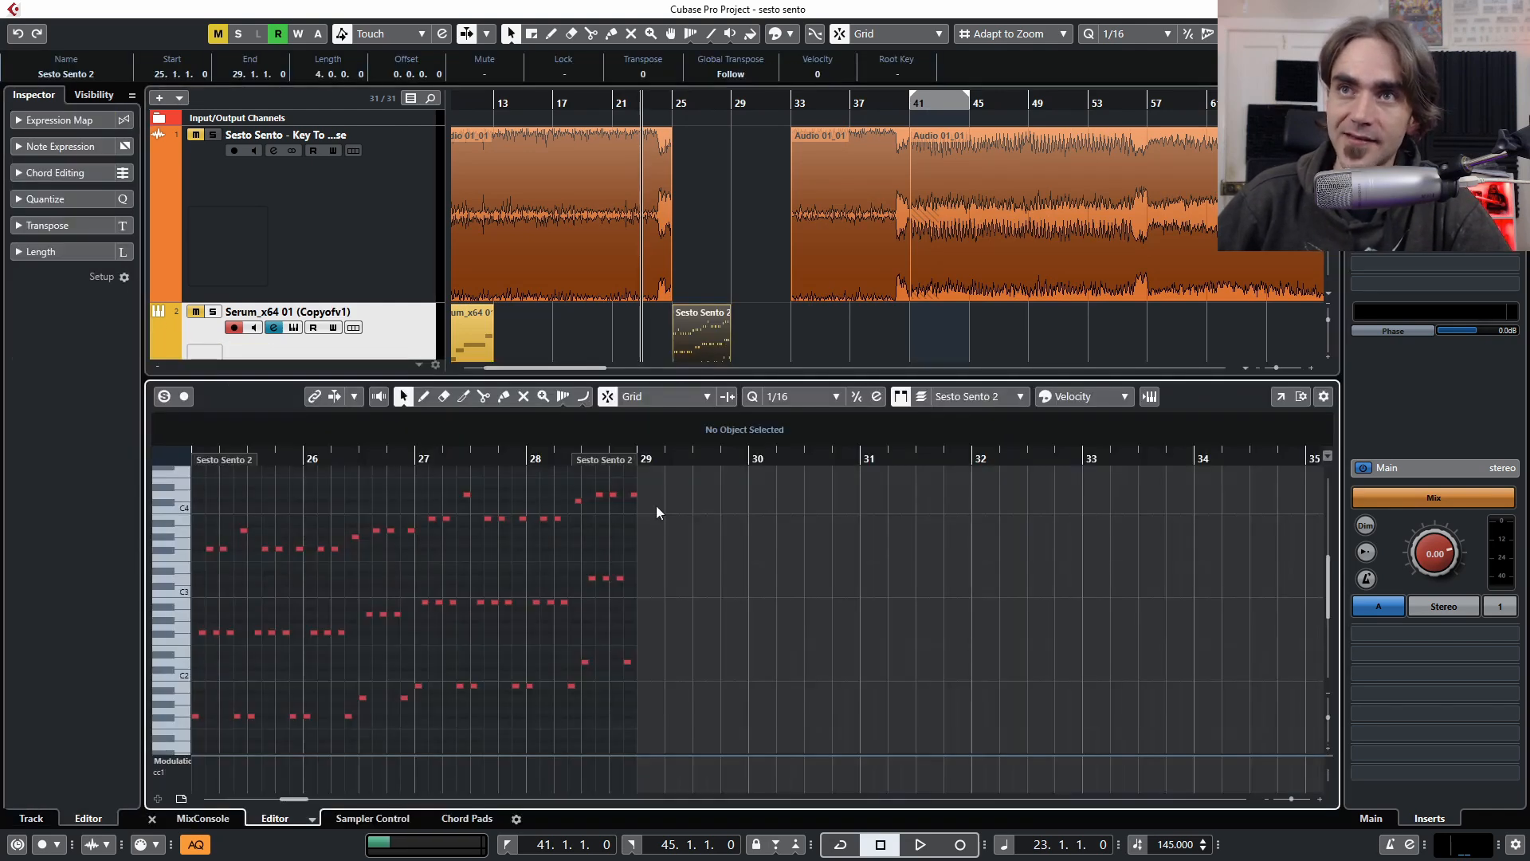
pyautogui.click(152, 818)
pyautogui.click(884, 325)
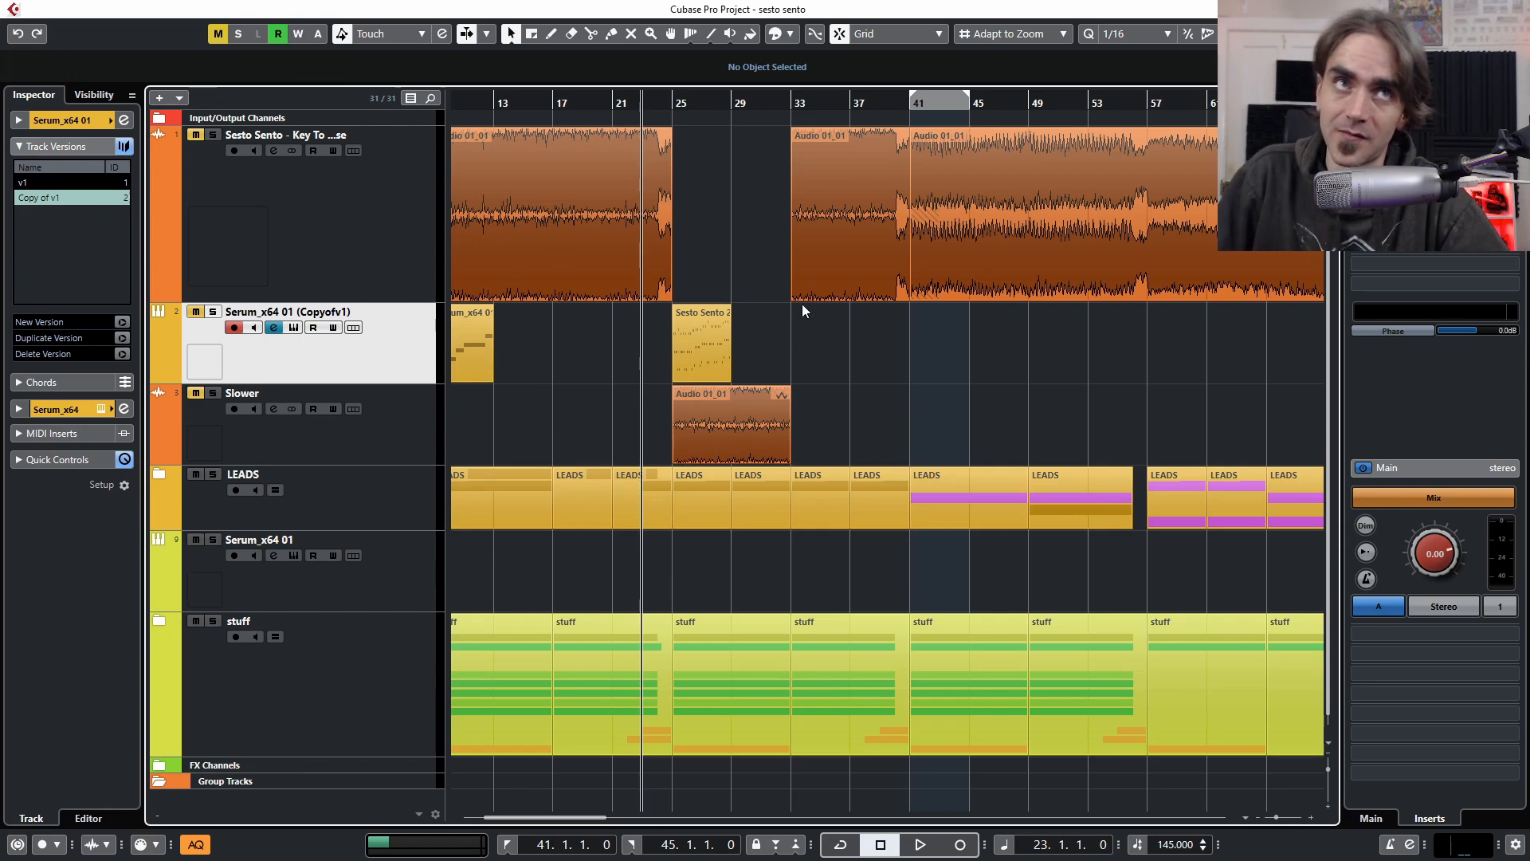
pyautogui.scroll(-1, 972, 428)
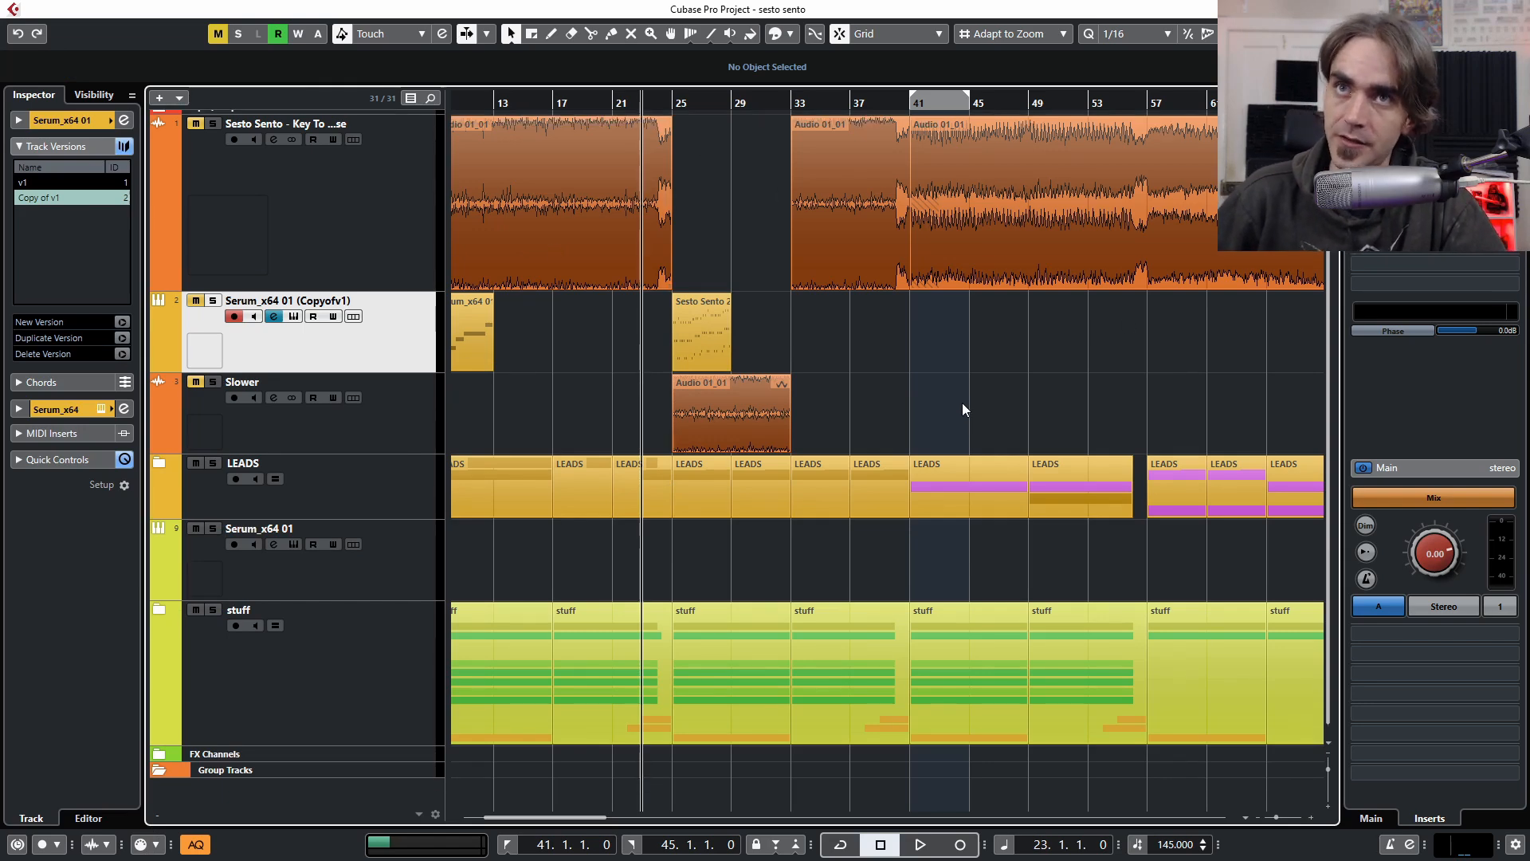
pyautogui.press('g')
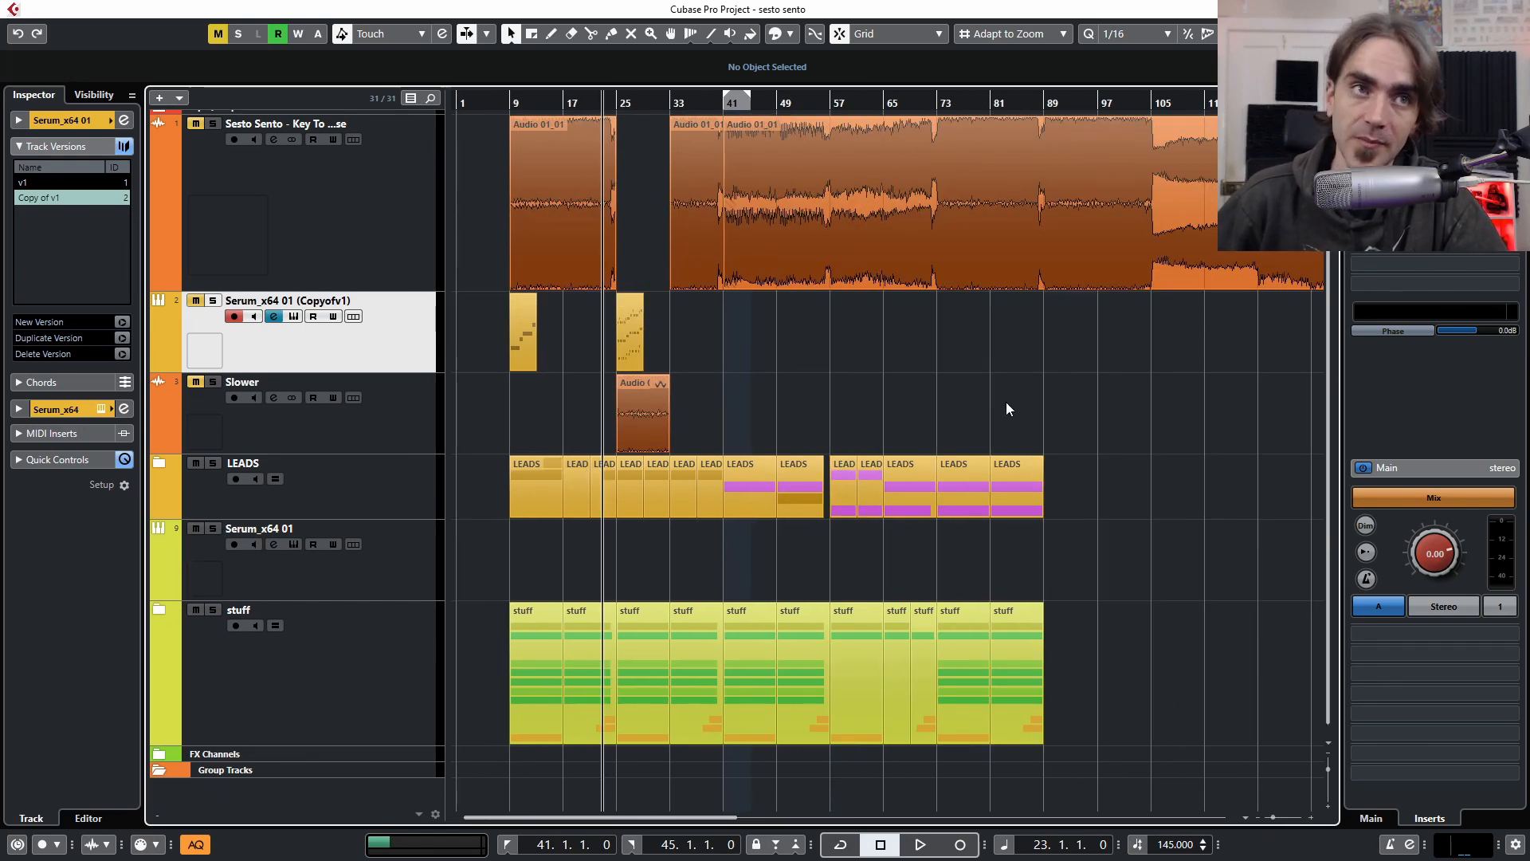